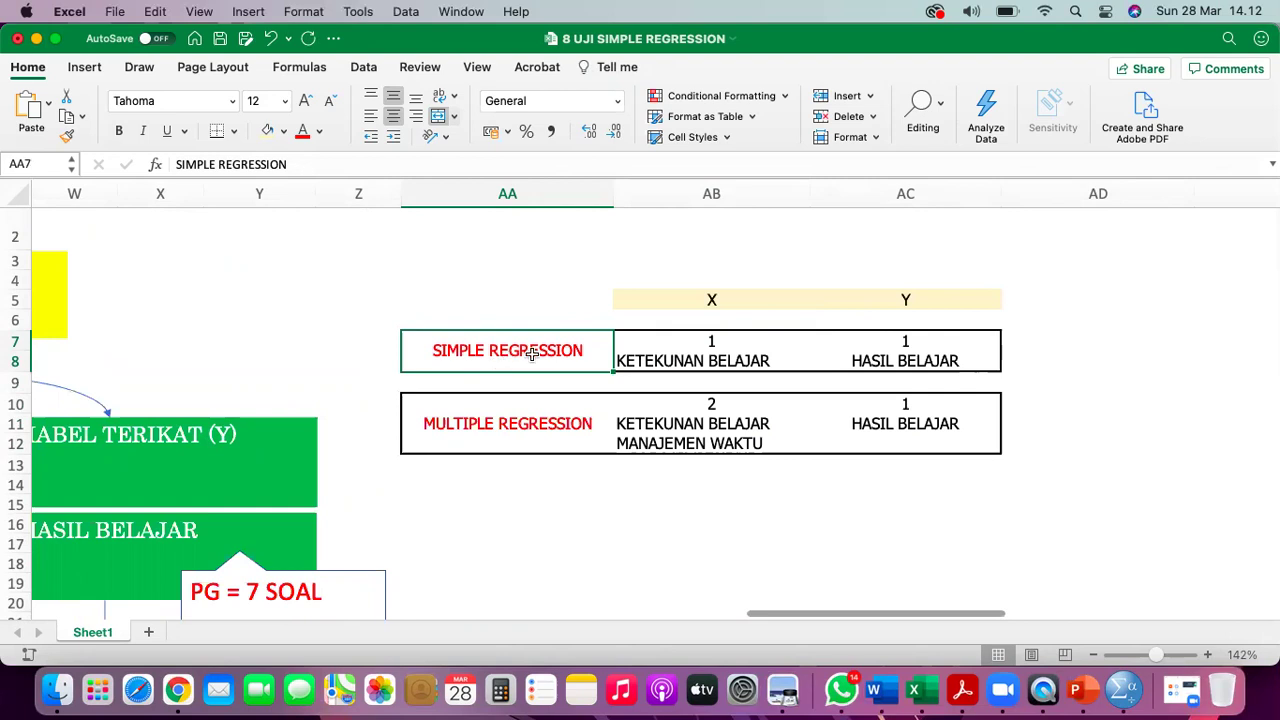
- Examine the simple regression row's X and Y variables, comparing them with the variable diagram
click(693, 300)
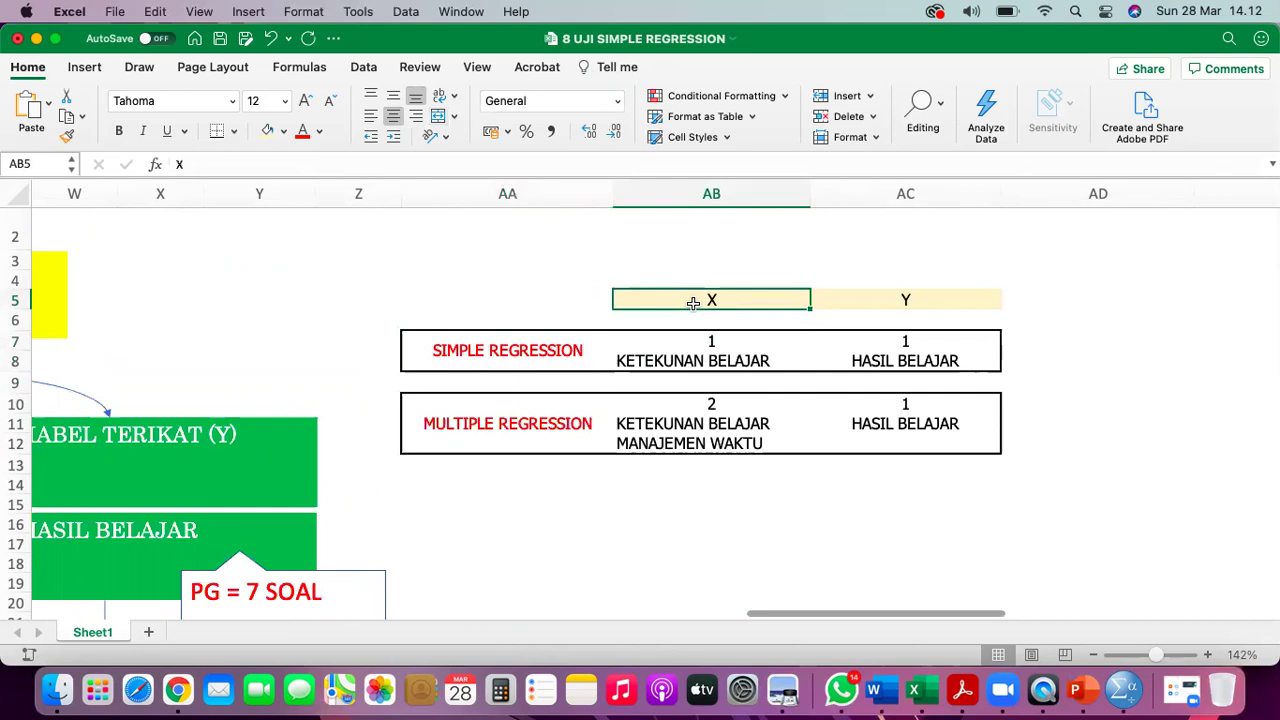
click(688, 360)
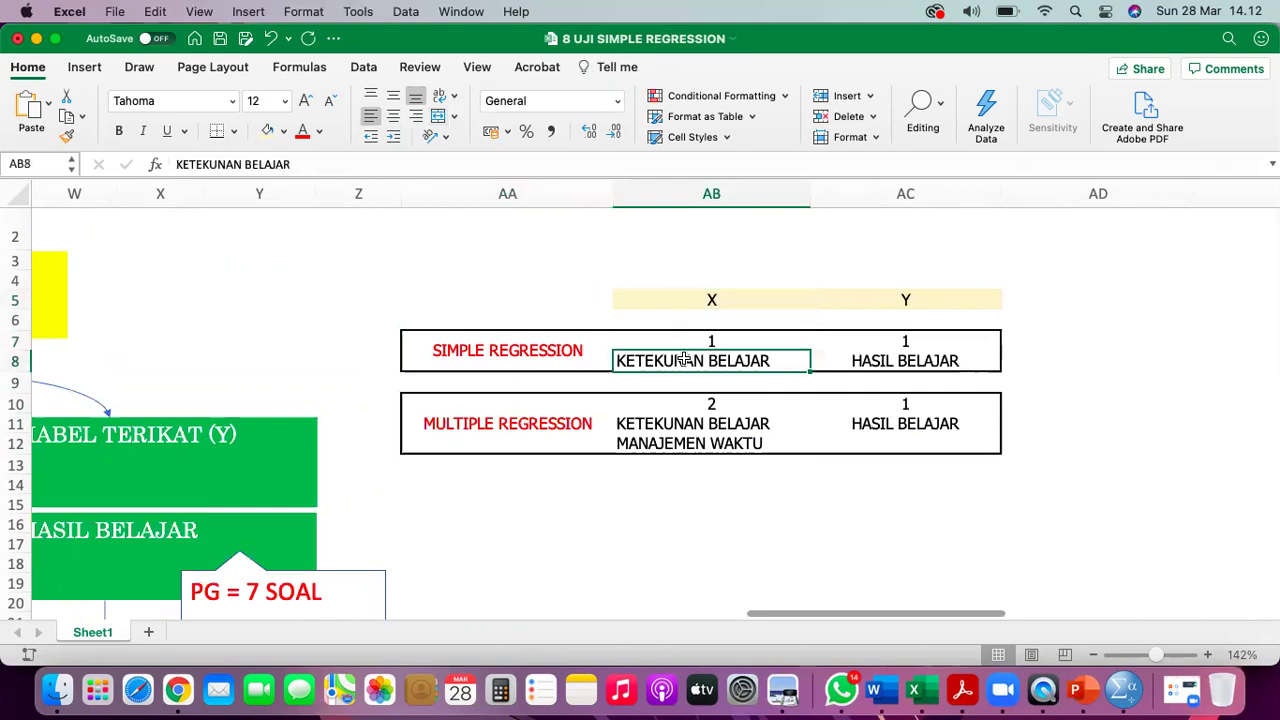
scroll(277, 407, left, 1)
scroll(277, 407, left, 5)
scroll(277, 407, down, 2)
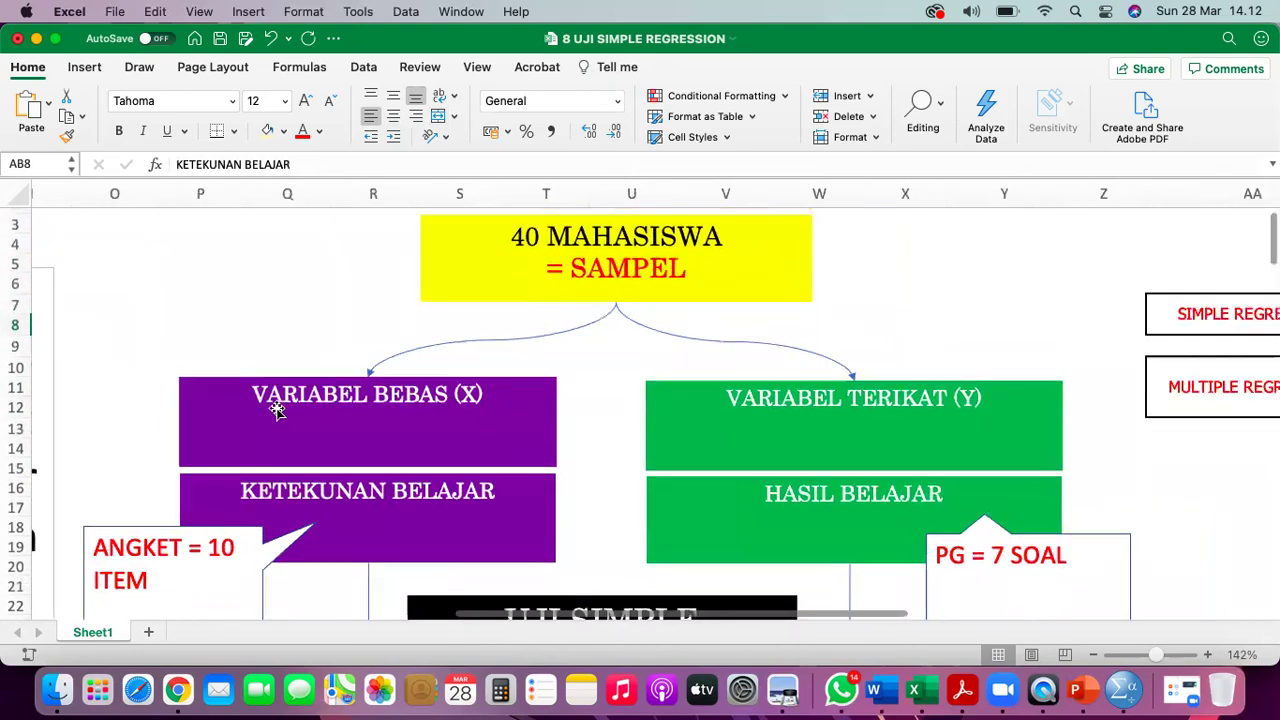
scroll(277, 407, right, 5)
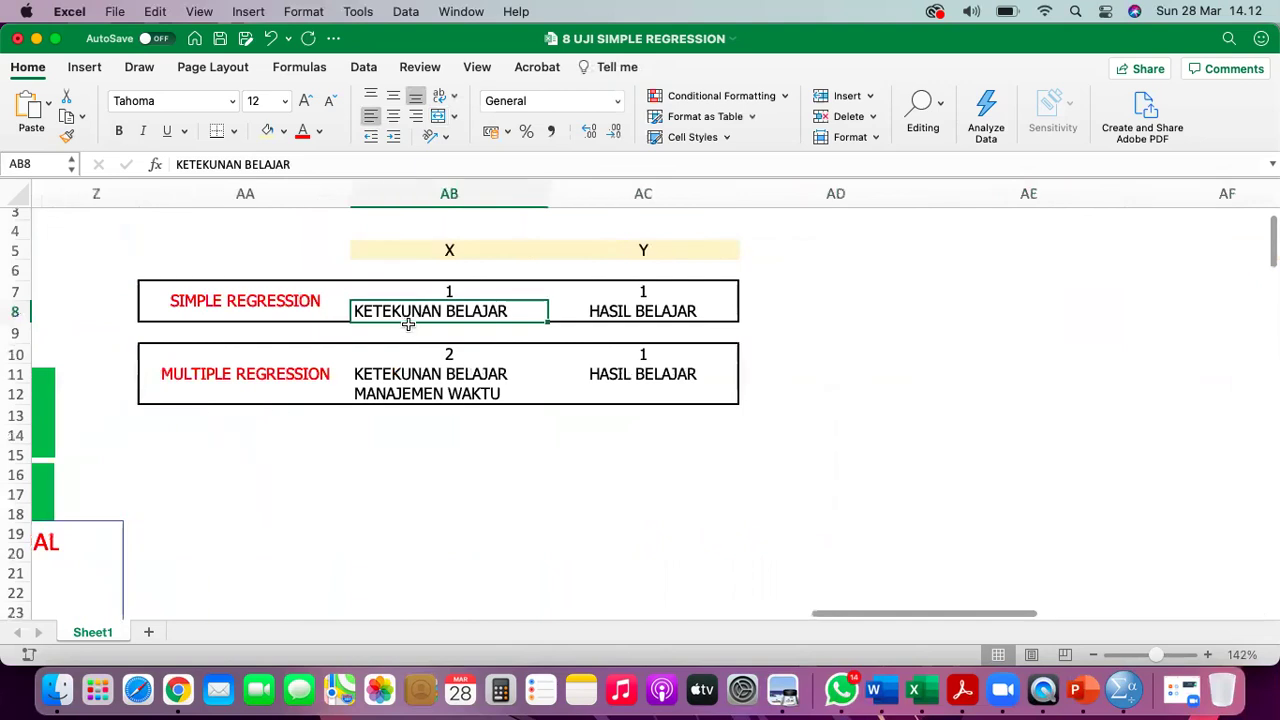
click(655, 250)
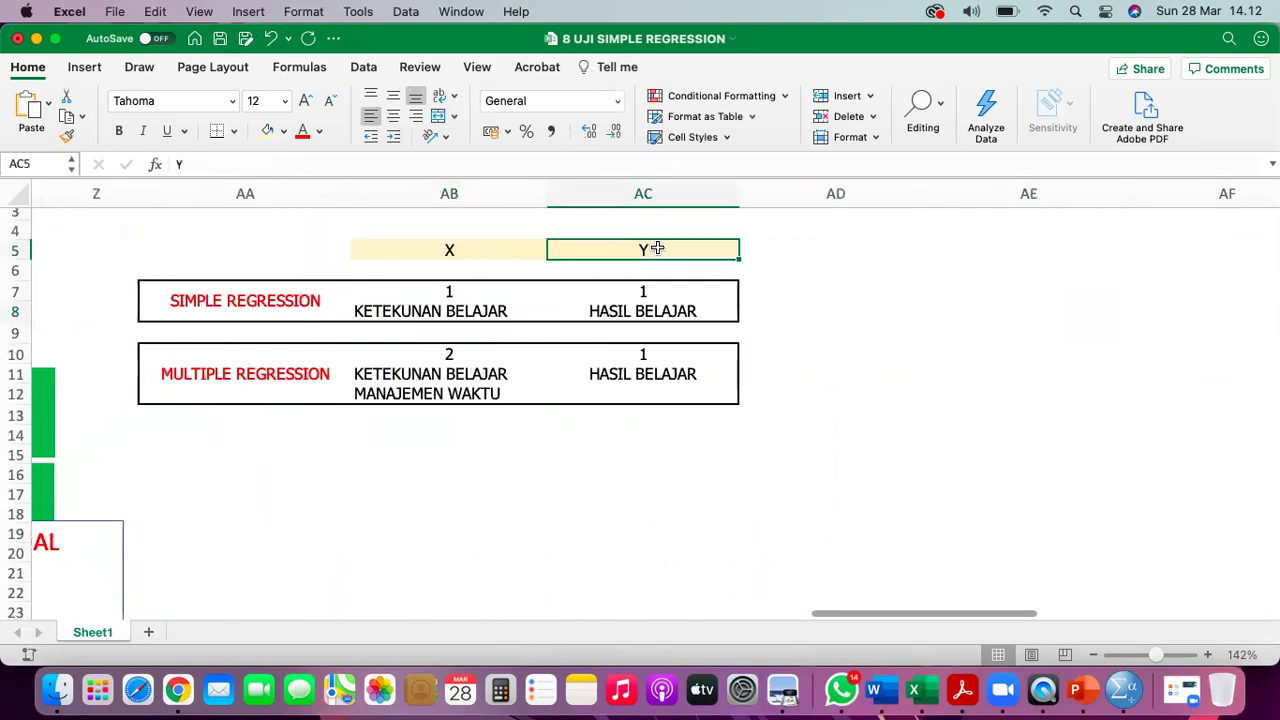
click(636, 311)
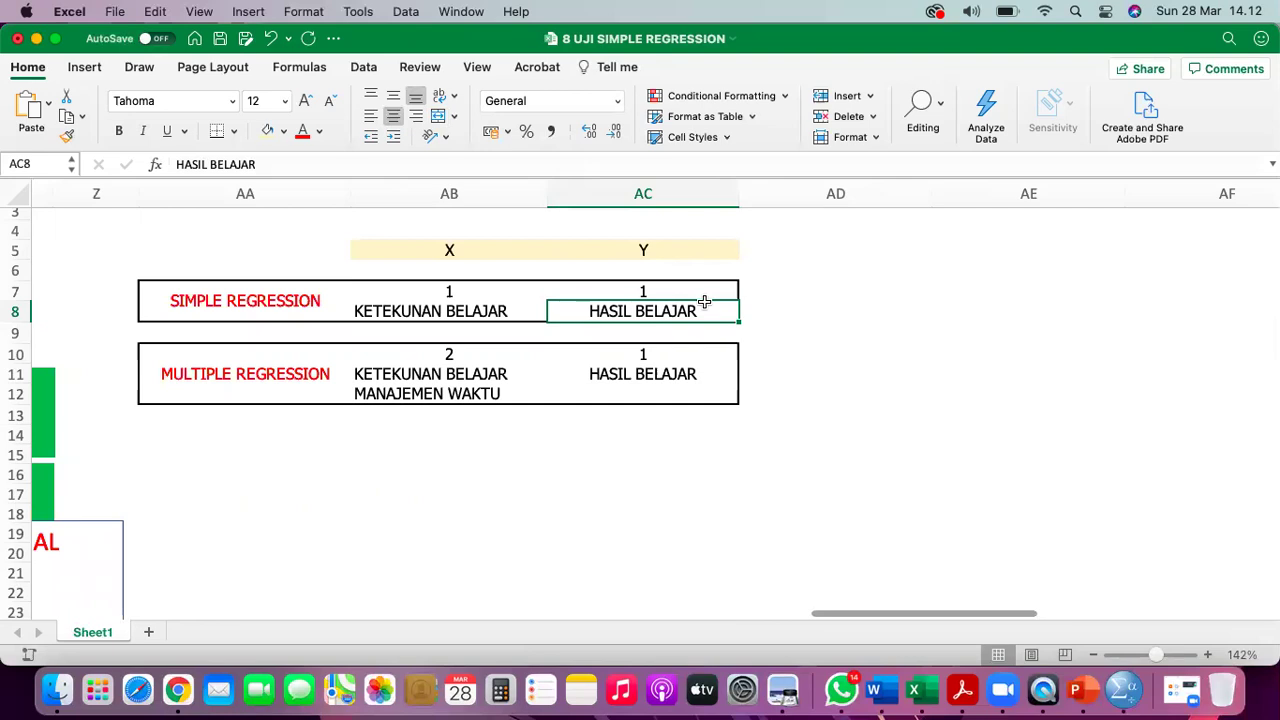
click(455, 305)
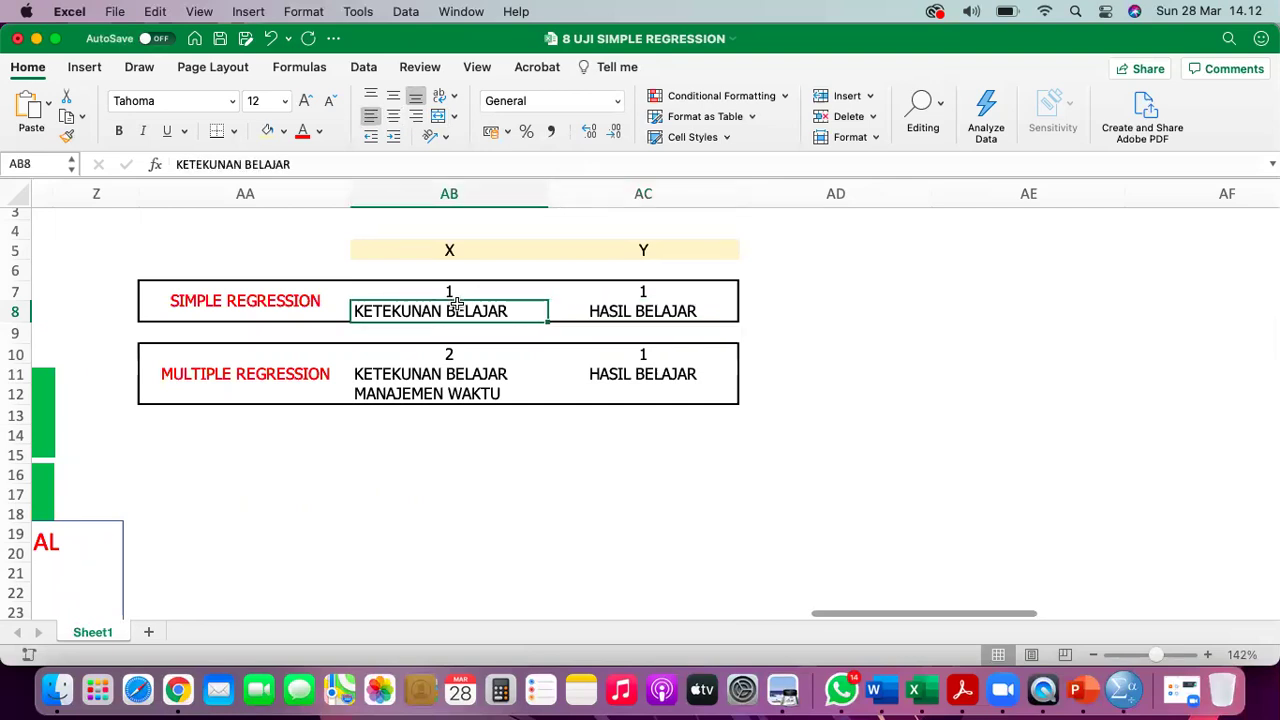
click(648, 313)
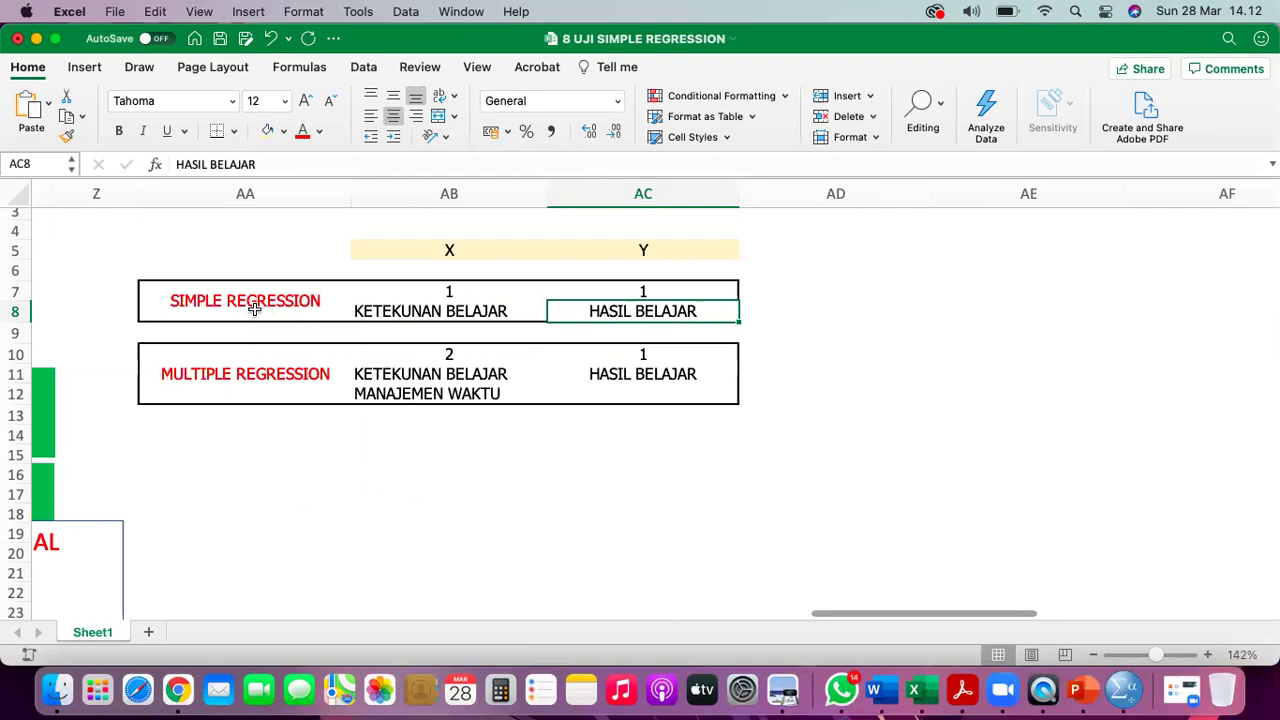
- Examine the multiple regression row's X variables, KETEKUNAN BELAJAR and MANAJEMEN WAKTU, and its Y variable, HASIL BELAJAR
click(438, 358)
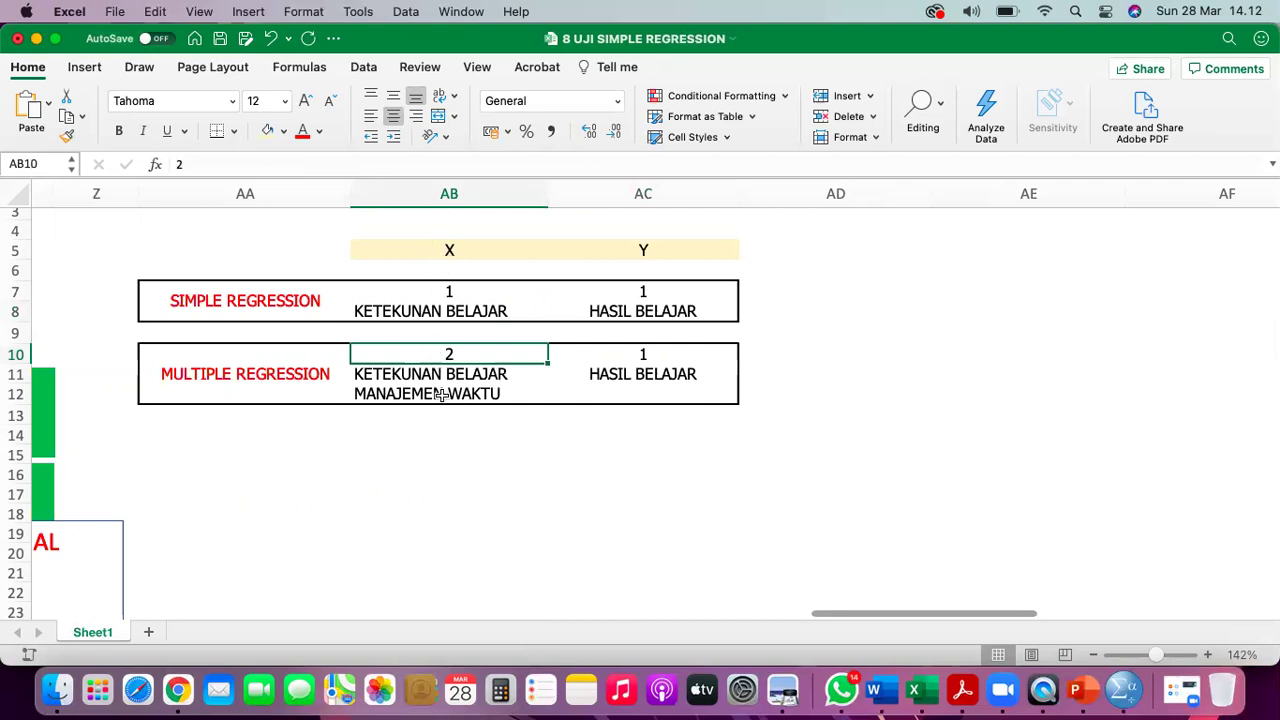
click(430, 373)
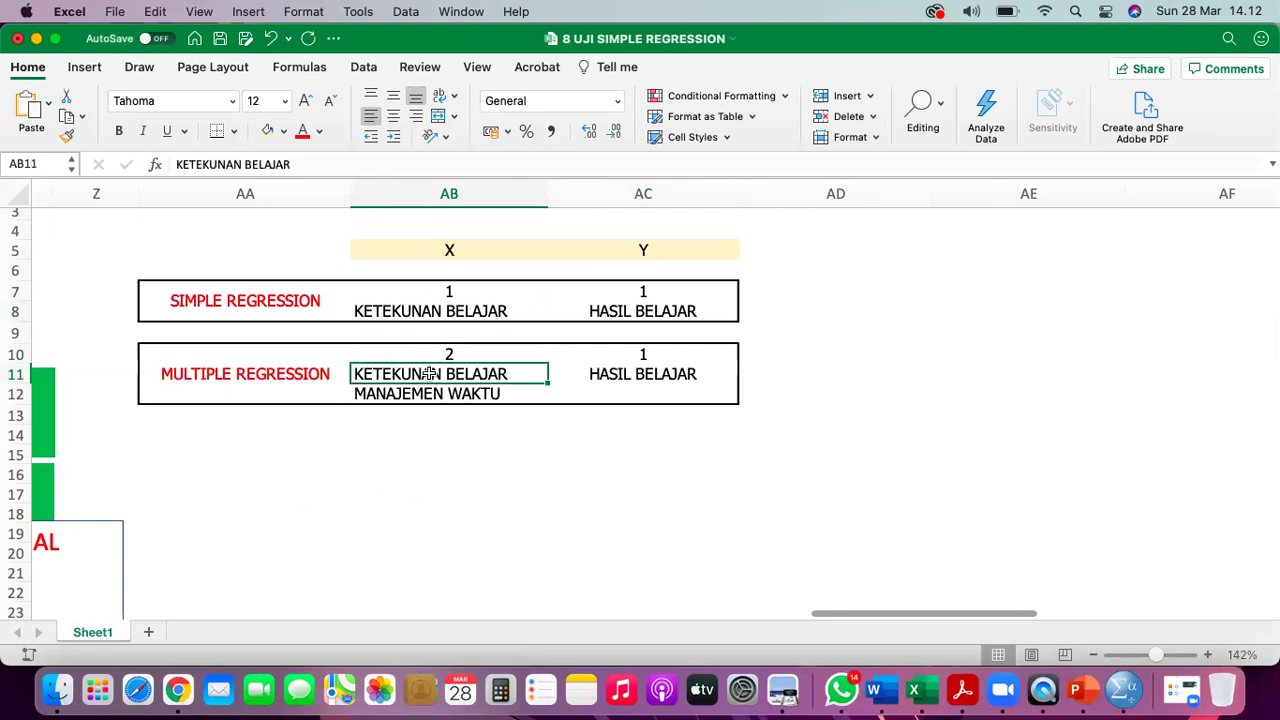
click(424, 396)
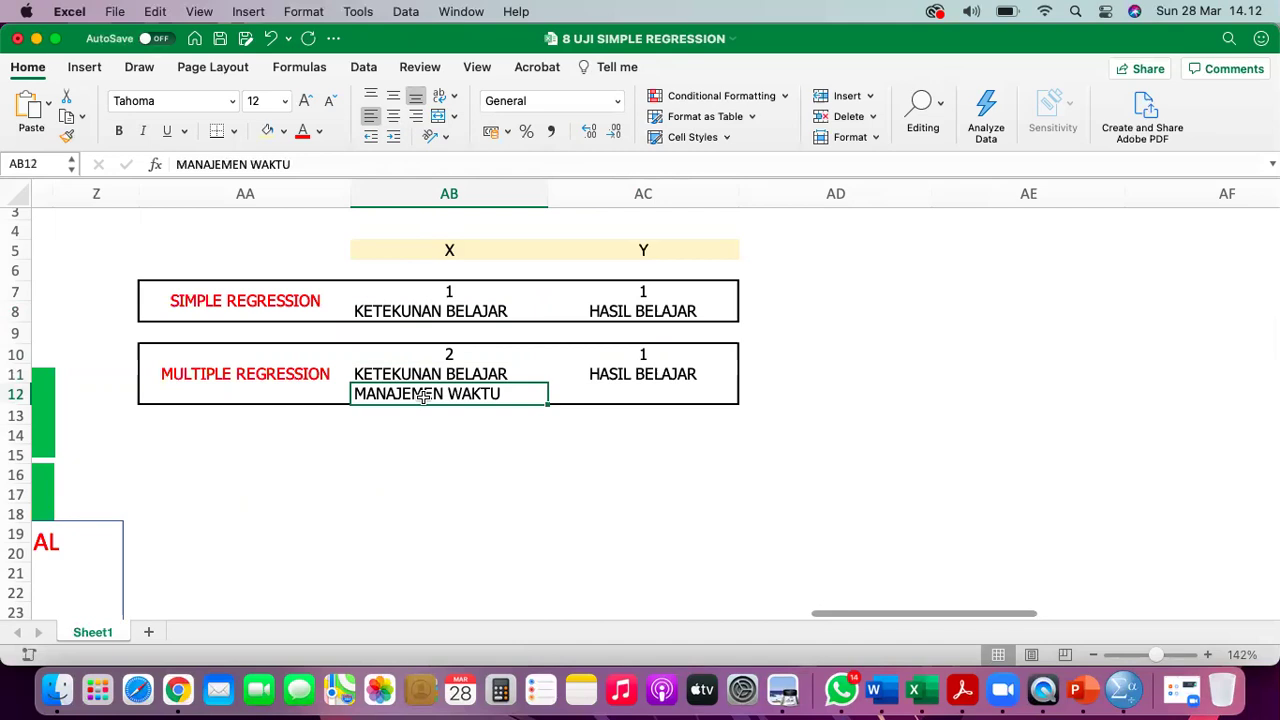
click(390, 375)
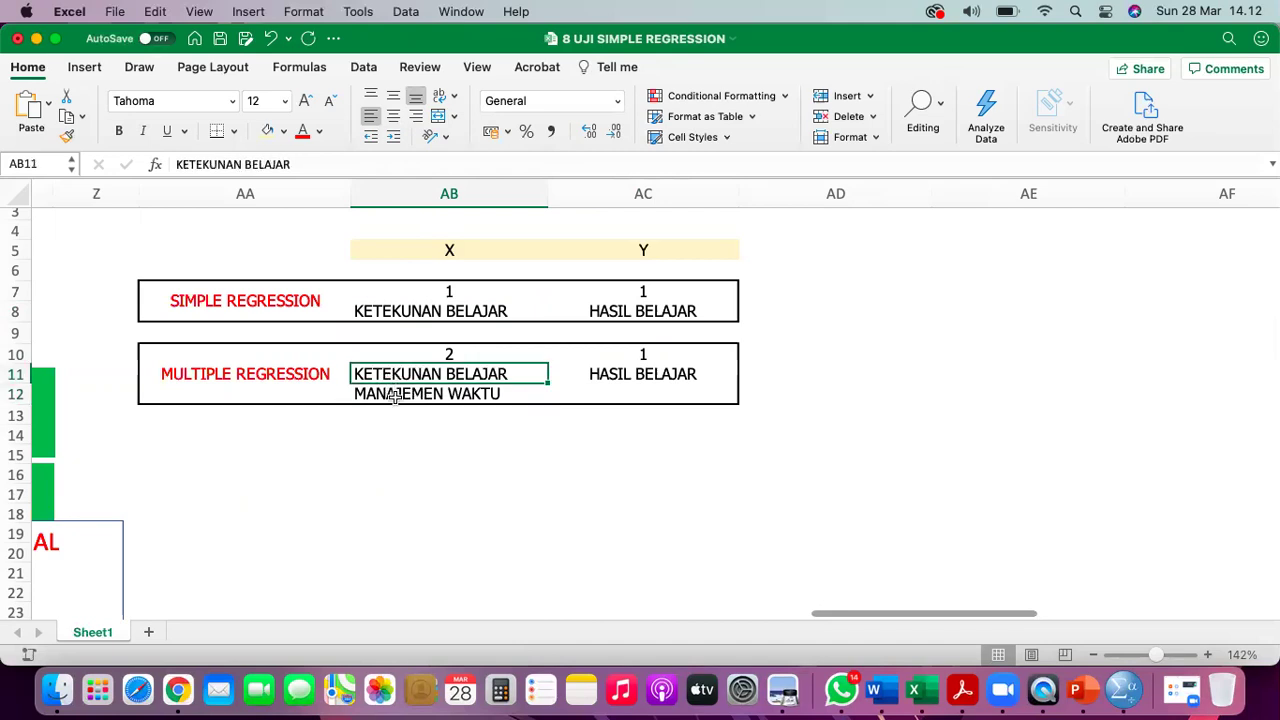
click(395, 396)
click(648, 366)
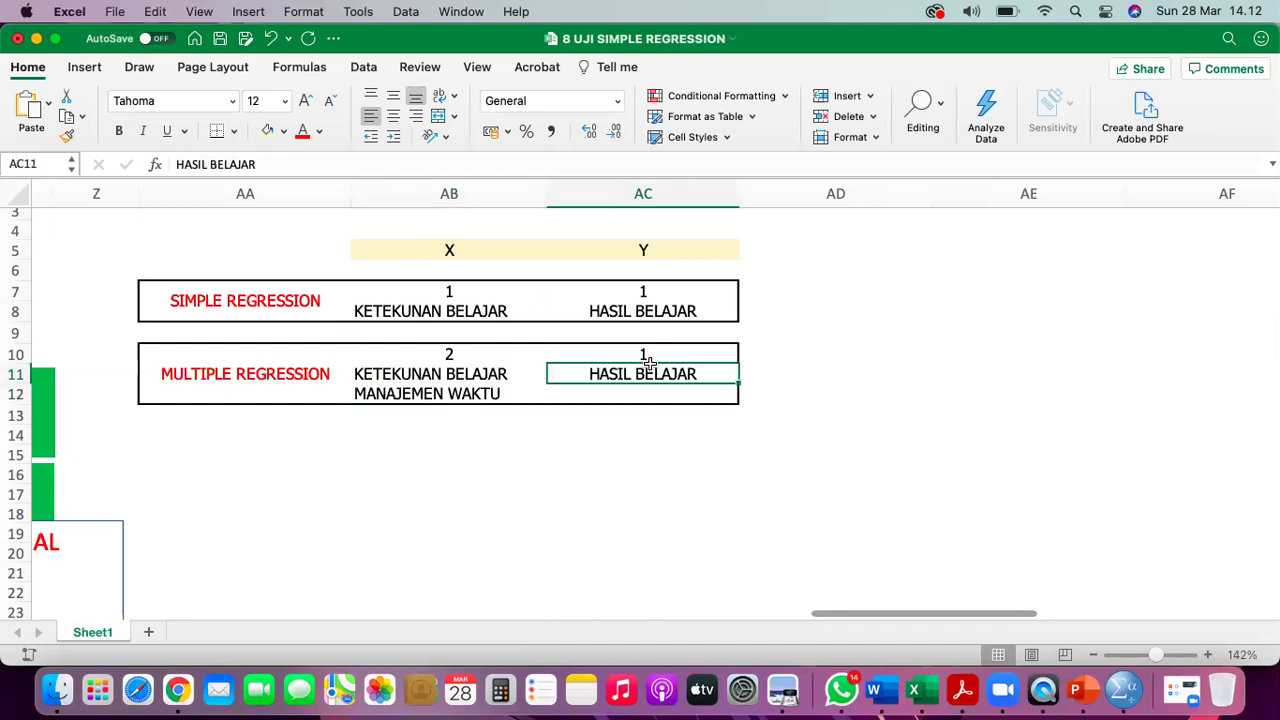
drag(430, 355, 426, 391)
click(280, 376)
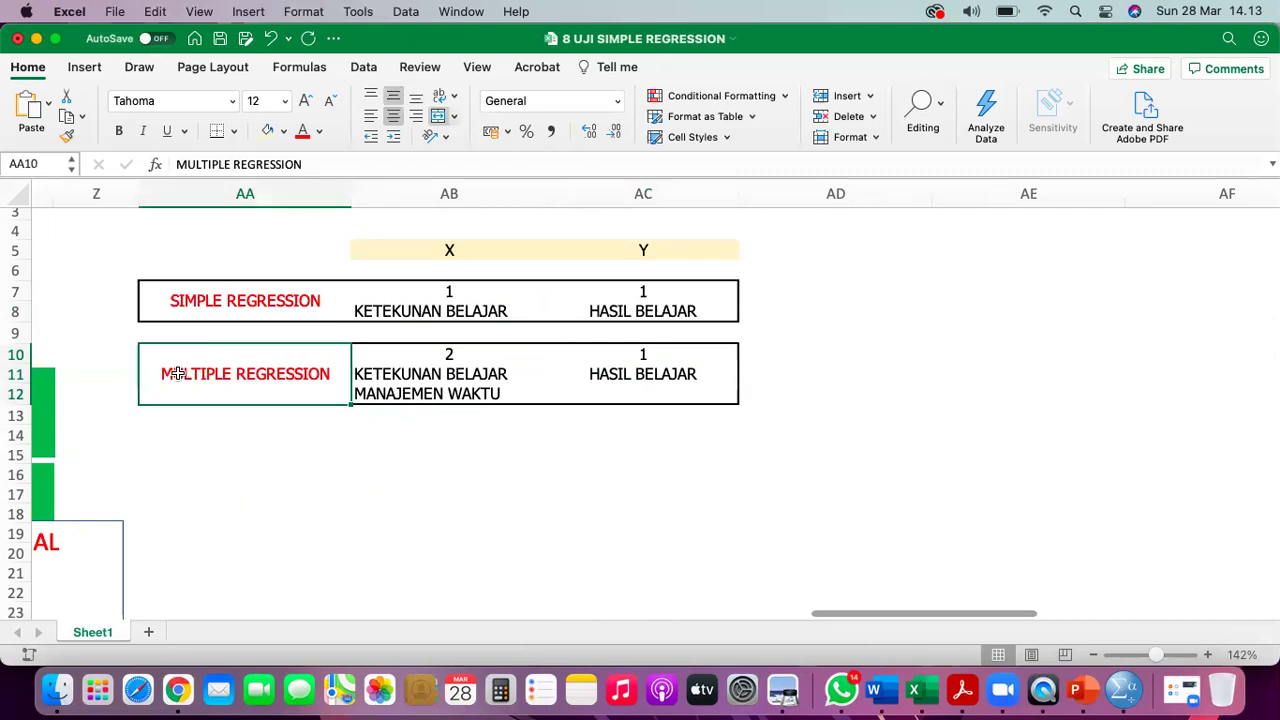
click(202, 314)
- Give the MULTIPLE REGRESSION label cell a yellow fill and black font color
click(185, 371)
click(285, 132)
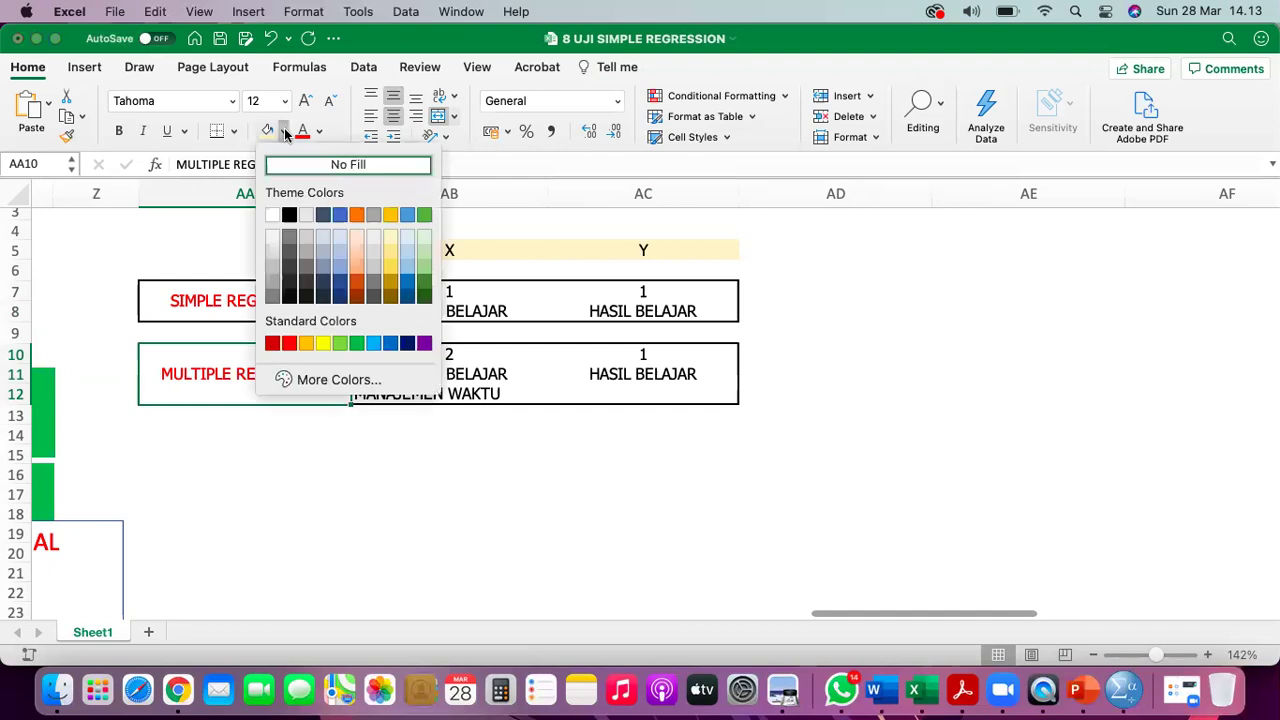
click(323, 343)
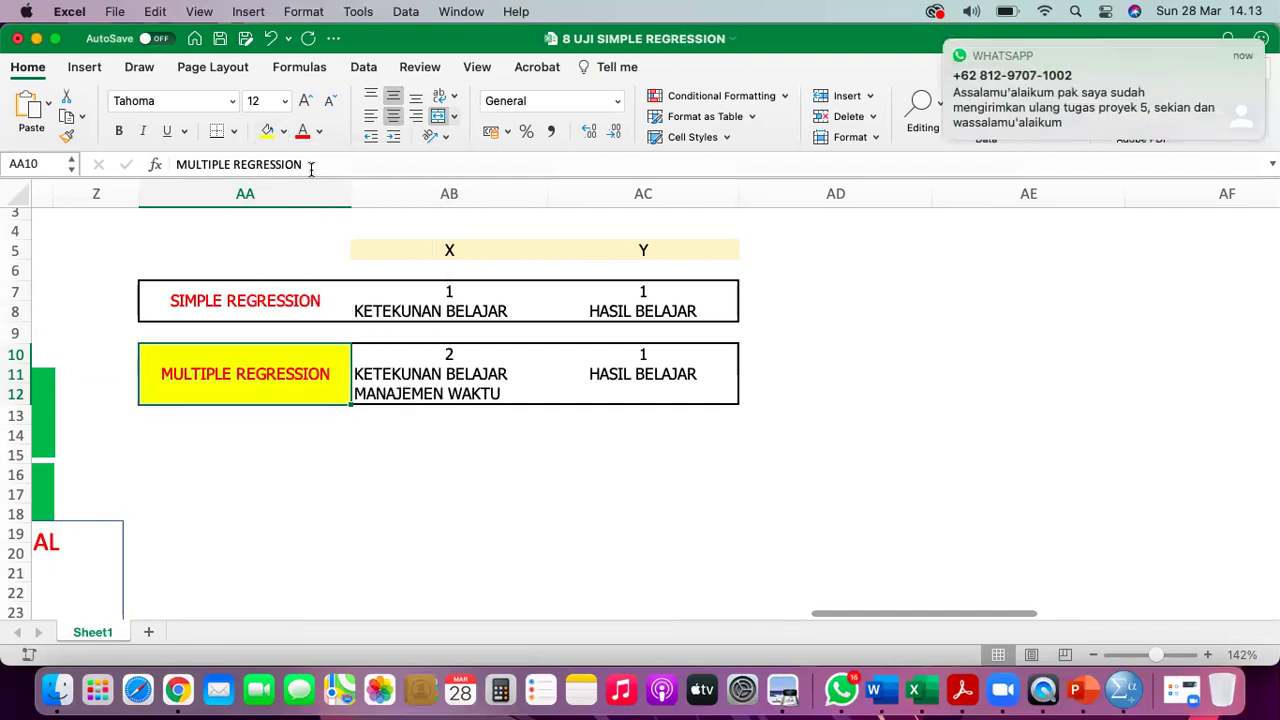
click(319, 131)
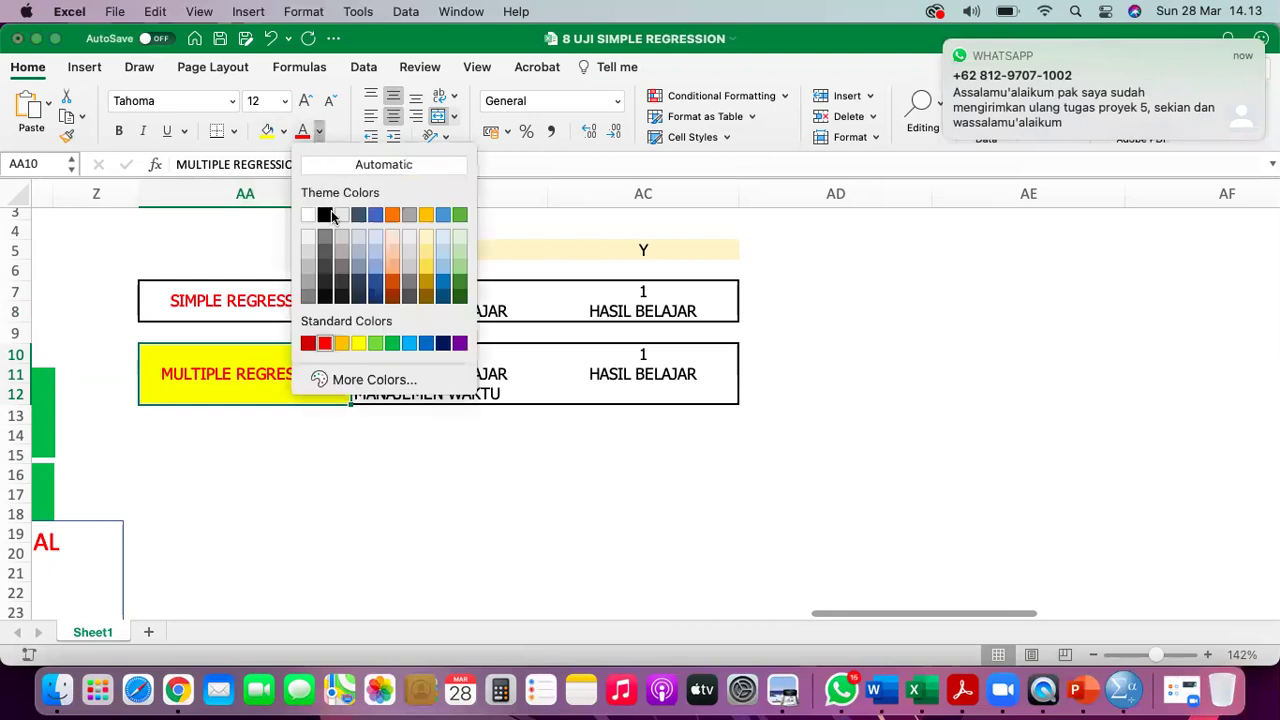
click(325, 215)
- Center the X and Y entries horizontally in both the simple regression (AB7:AC8) and multiple regression (AB10:AC12) rows
click(255, 301)
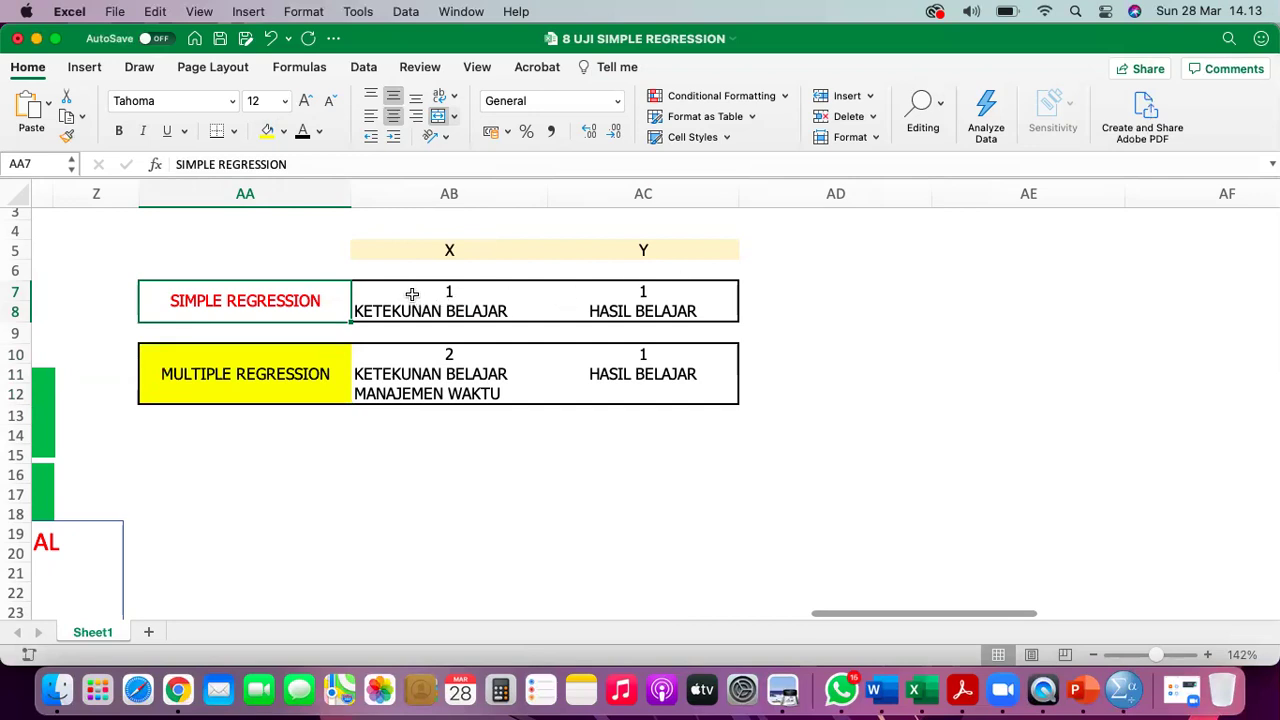
drag(412, 294, 606, 309)
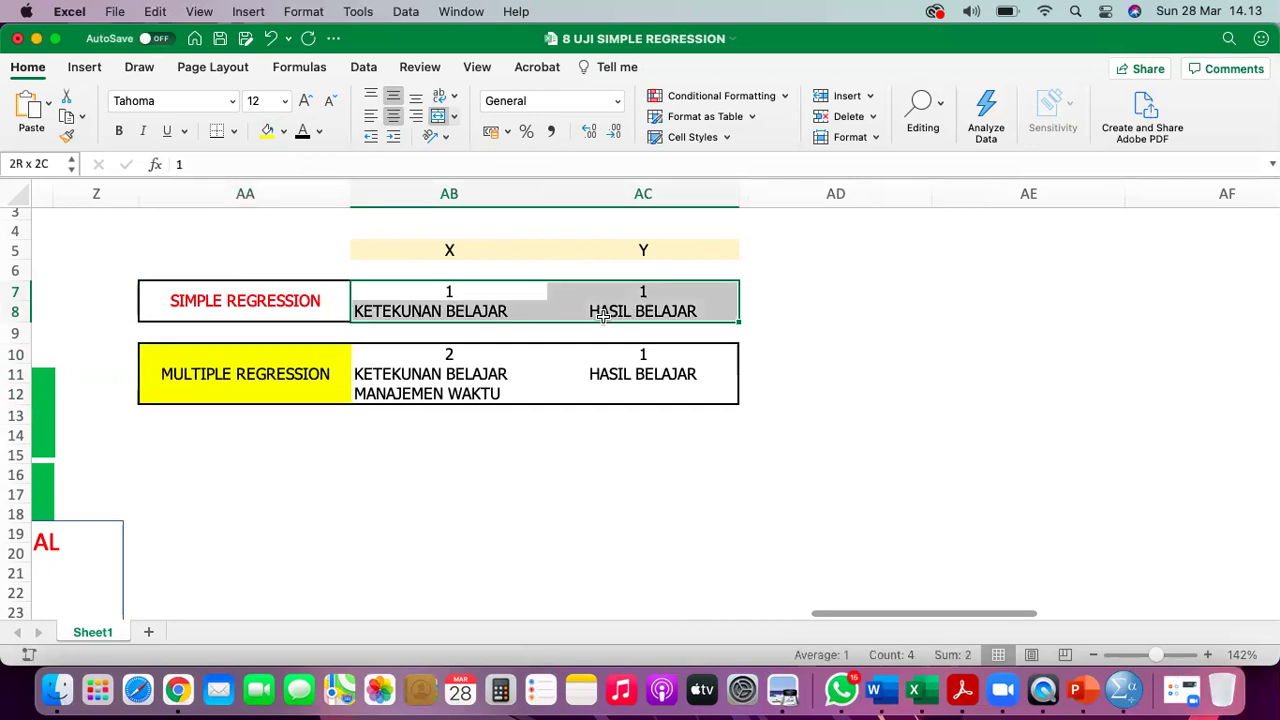
click(394, 118)
click(393, 119)
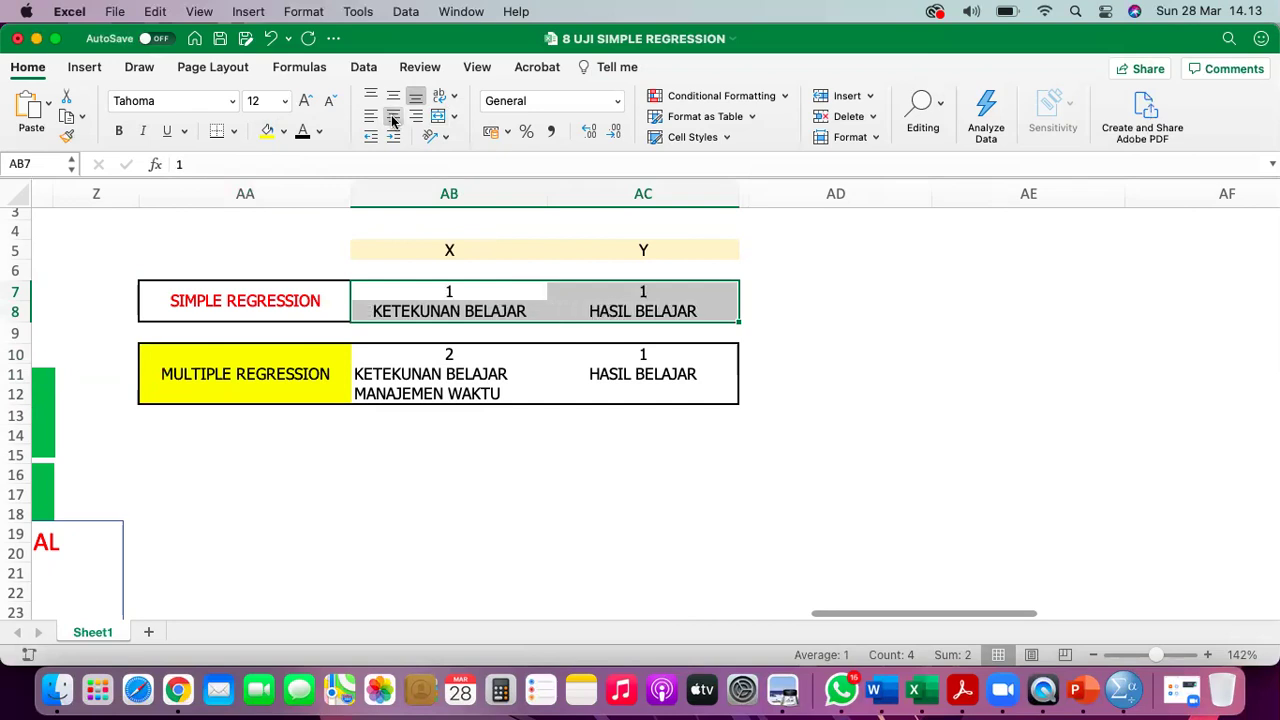
drag(432, 350, 604, 403)
click(393, 118)
click(393, 118)
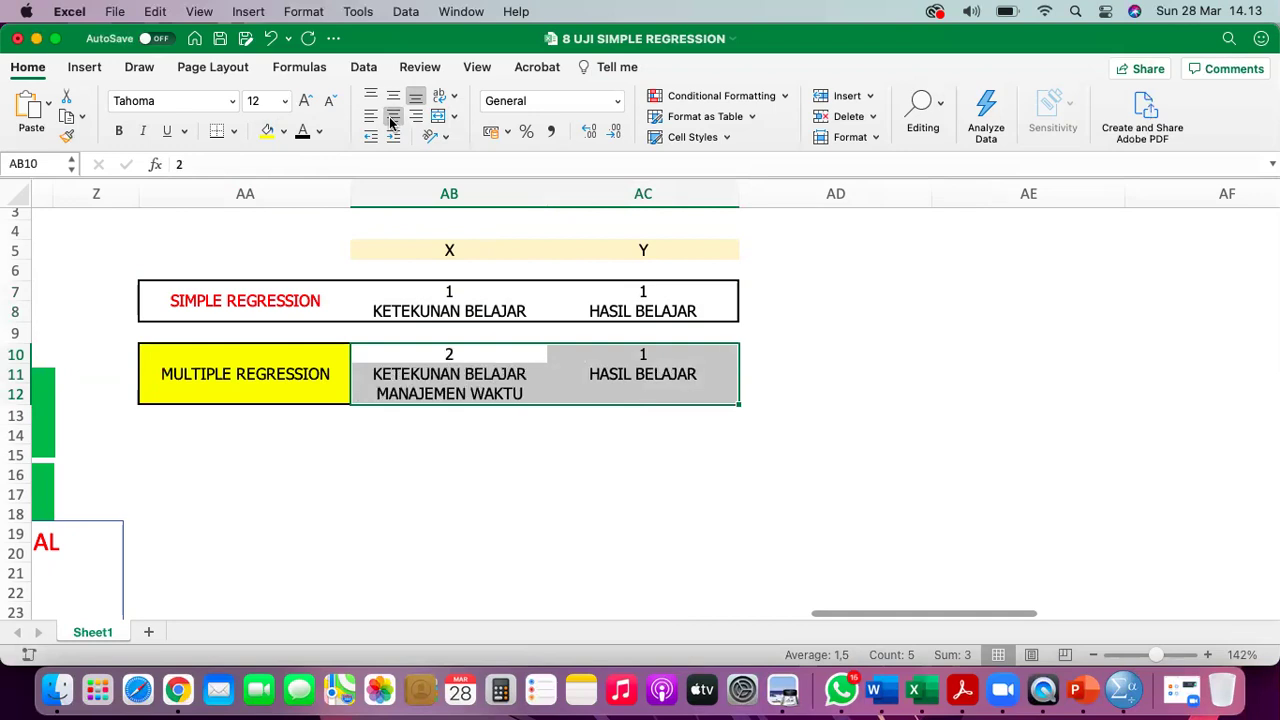
click(425, 359)
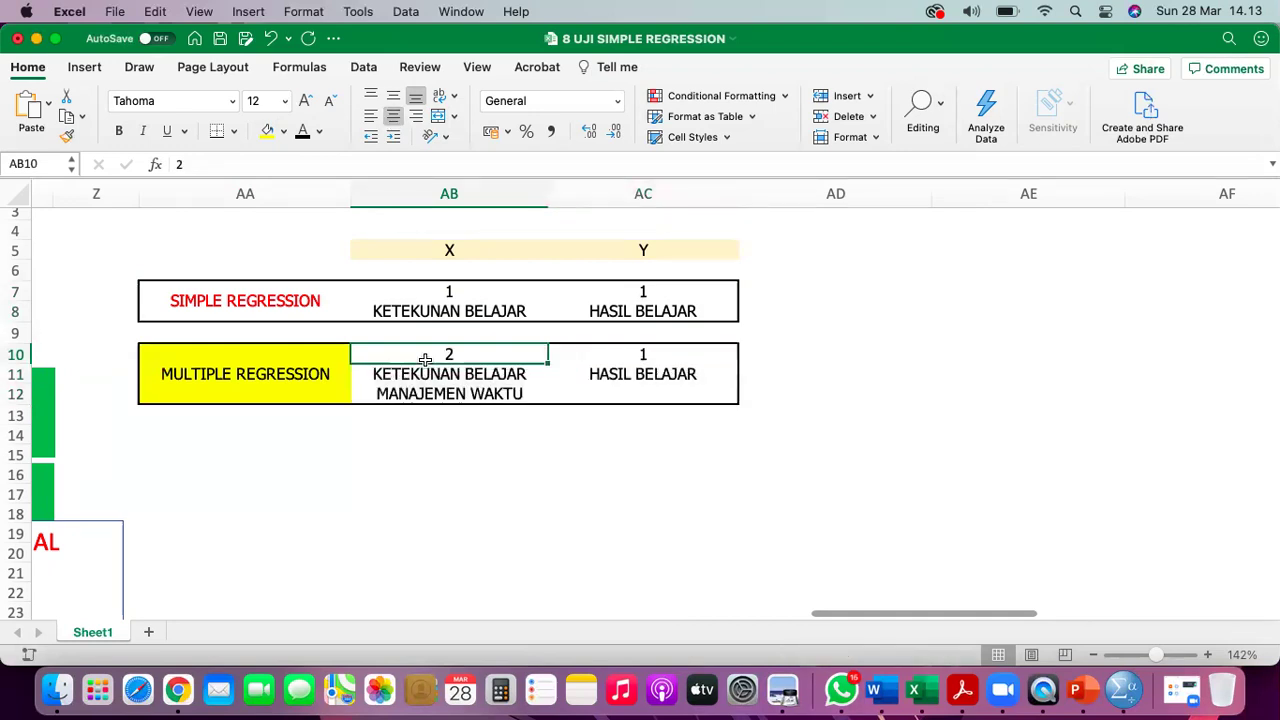
click(423, 372)
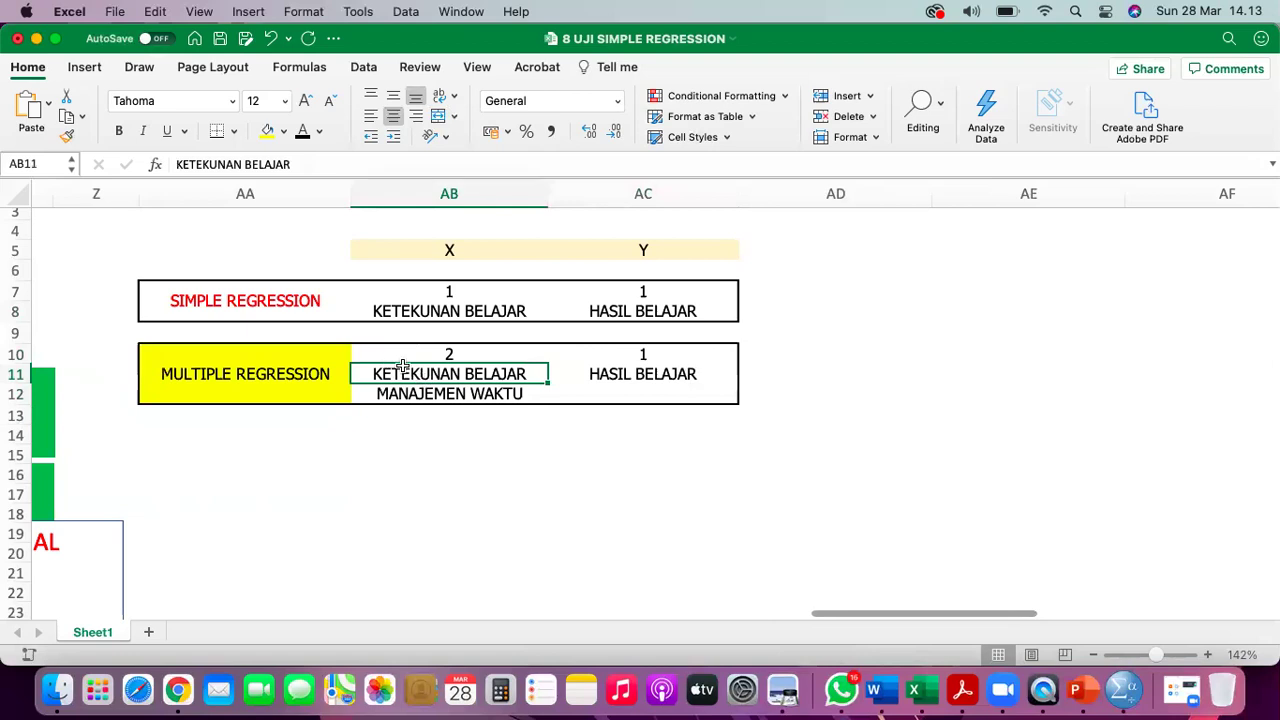
click(290, 374)
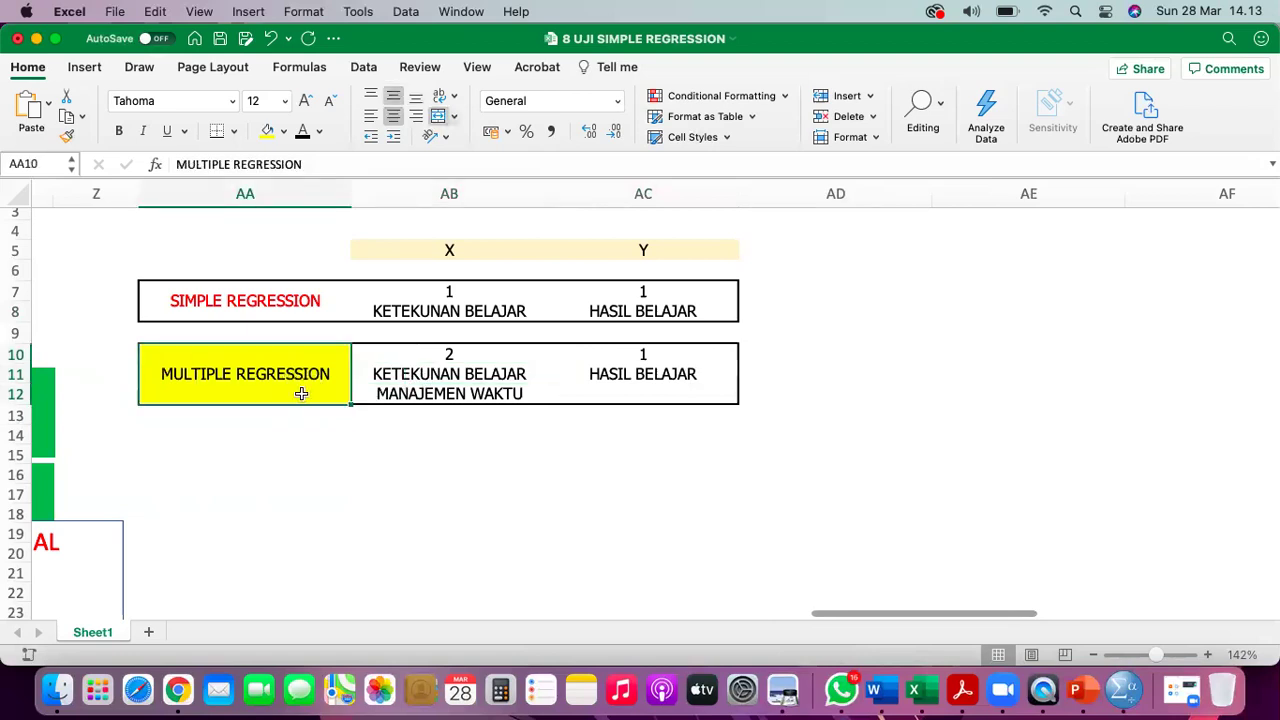
- Examine the research diagram's KETEKUNAN BELAJAR and HASIL BELAJAR boxes together with their questionnaire and multiple-choice instrument callouts
scroll(329, 438, down, 3)
scroll(329, 438, left, 5)
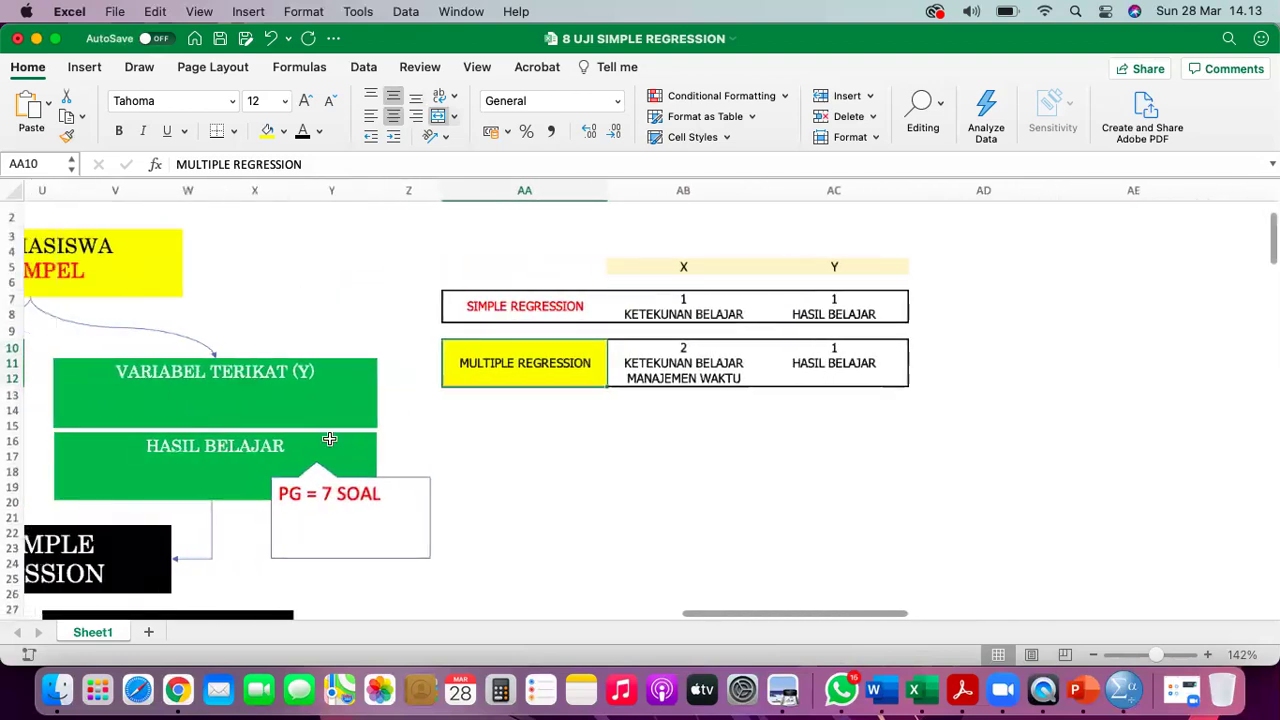
scroll(329, 438, down, 5)
scroll(330, 445, down, 6)
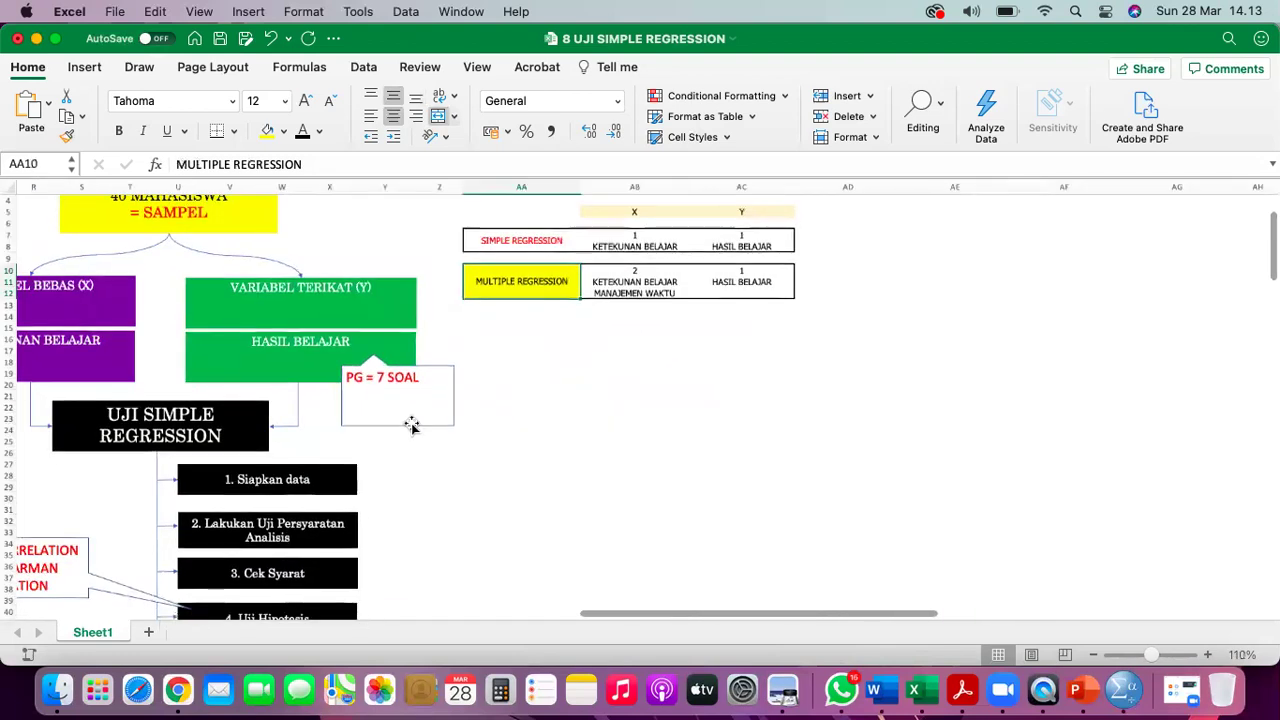
scroll(485, 408, left, 2)
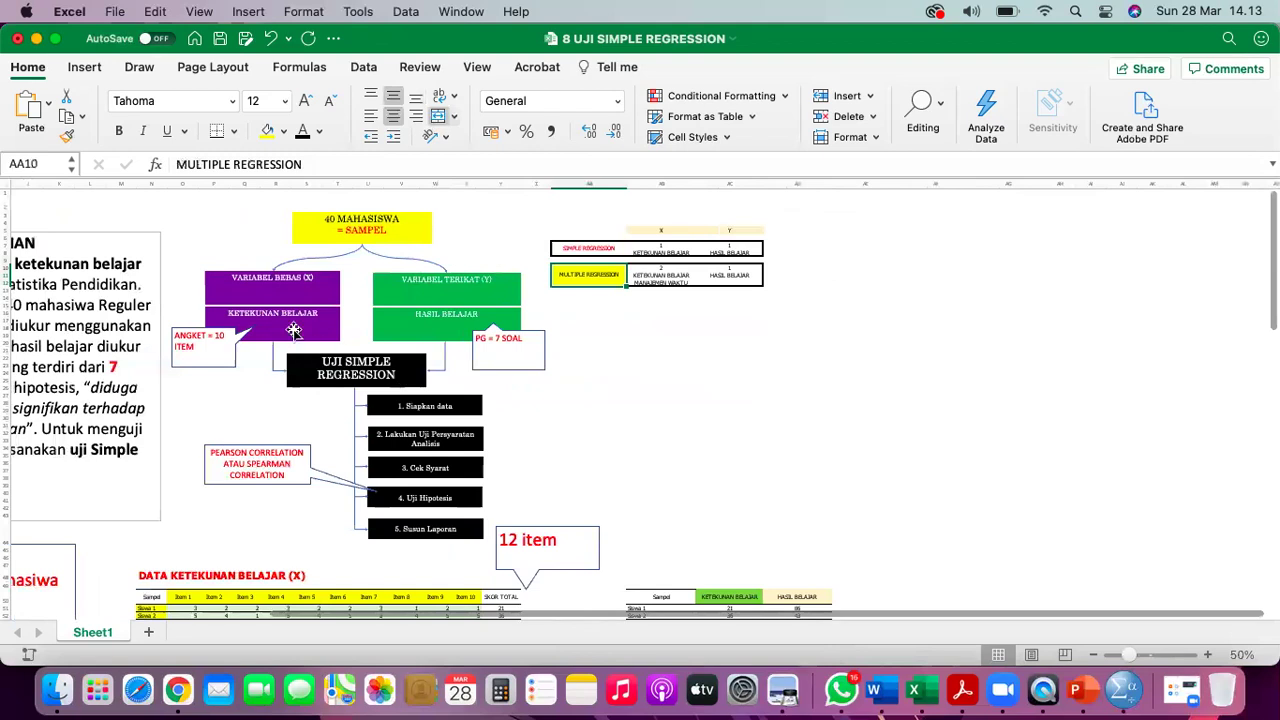
click(293, 325)
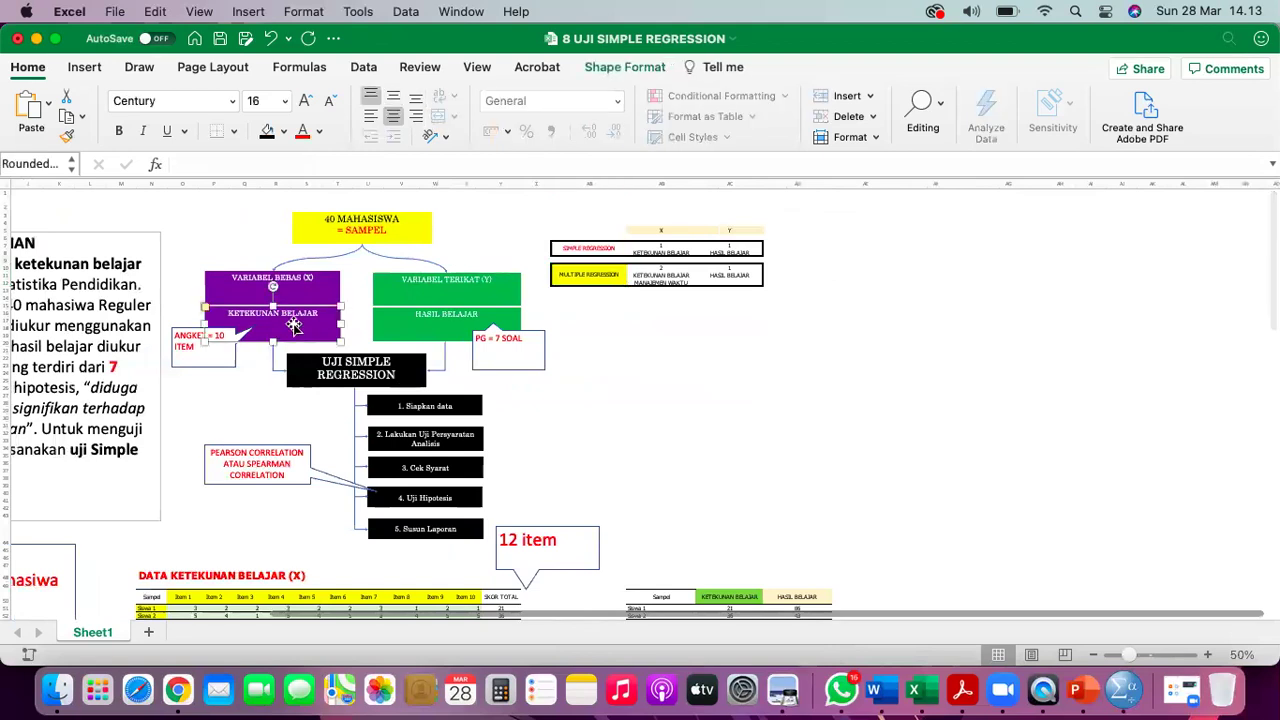
click(222, 358)
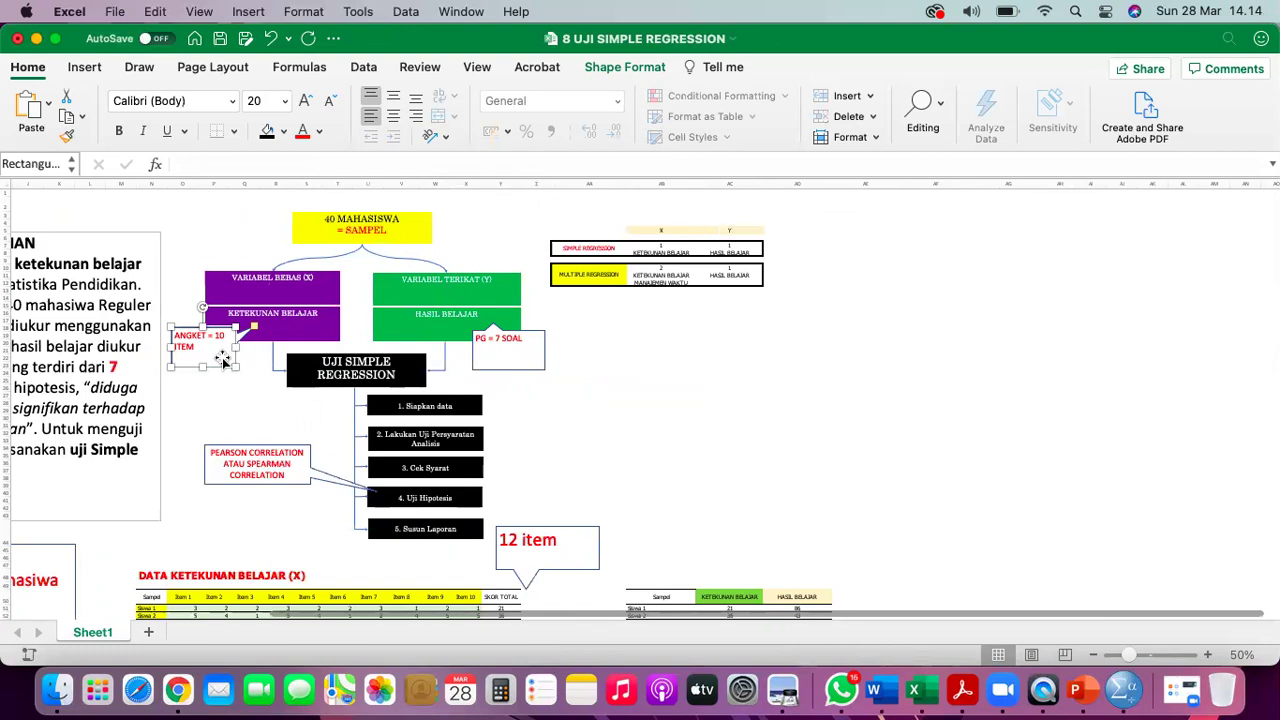
click(433, 316)
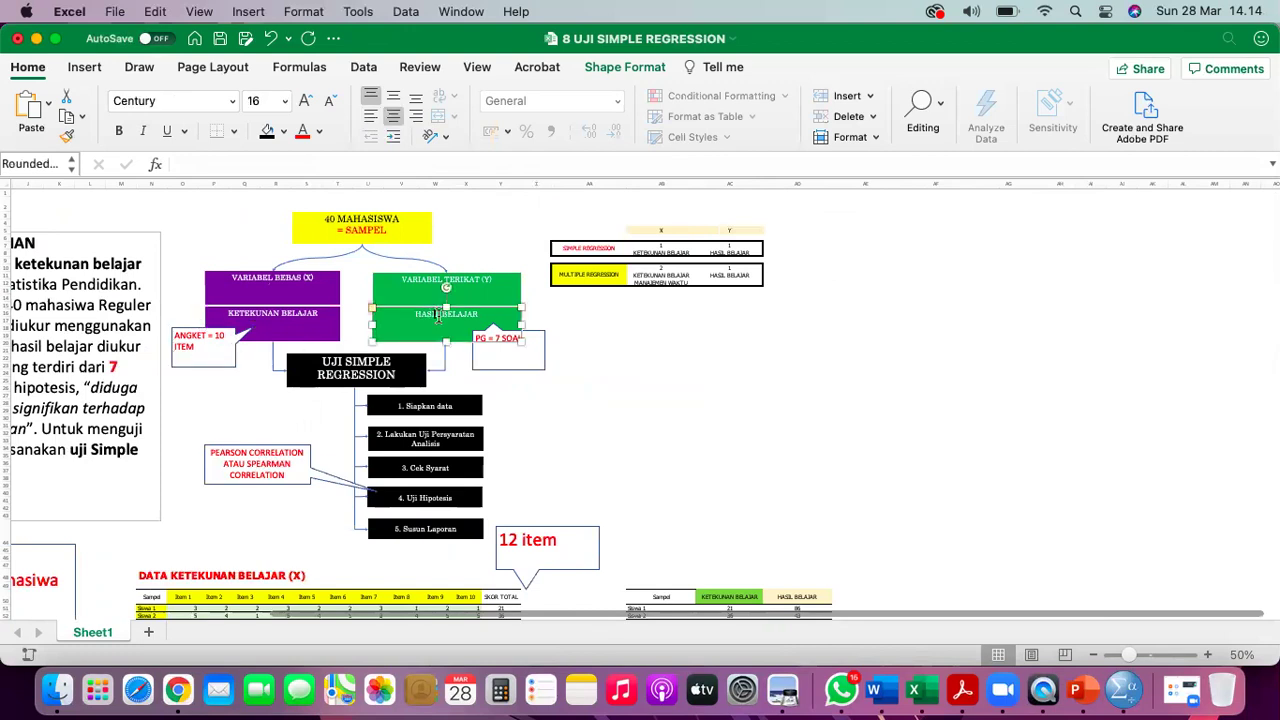
click(507, 362)
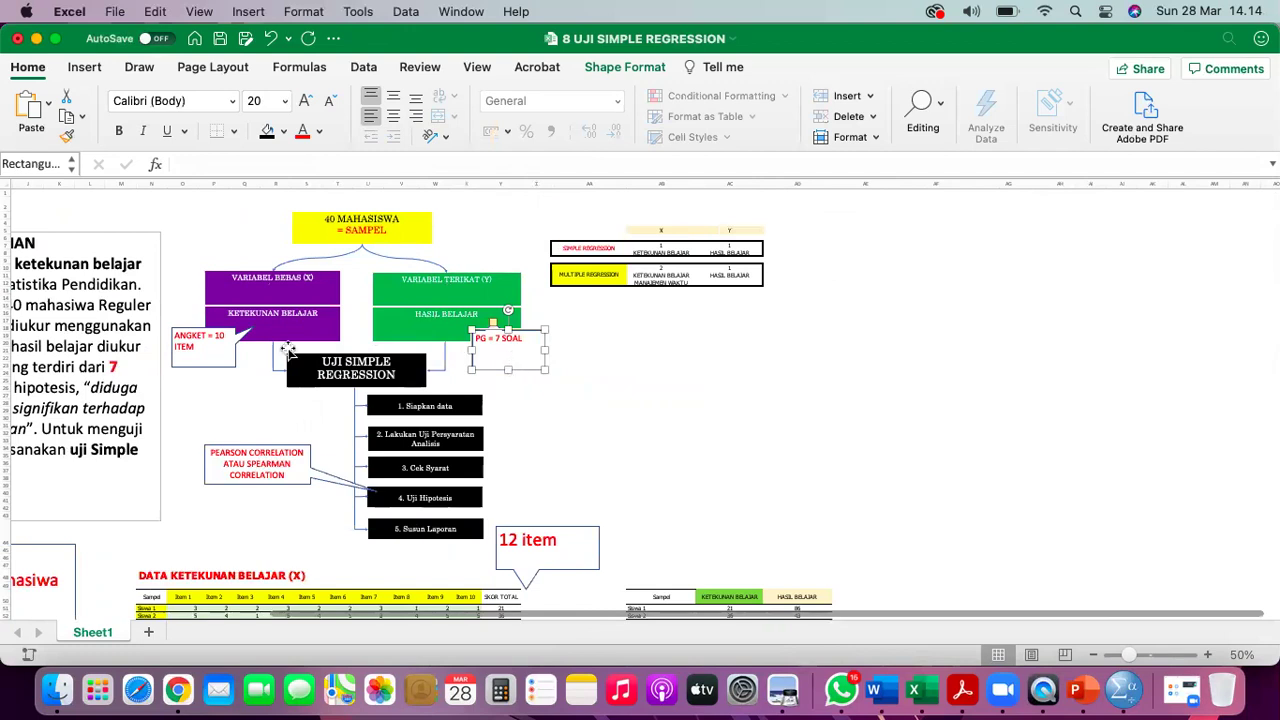
click(222, 354)
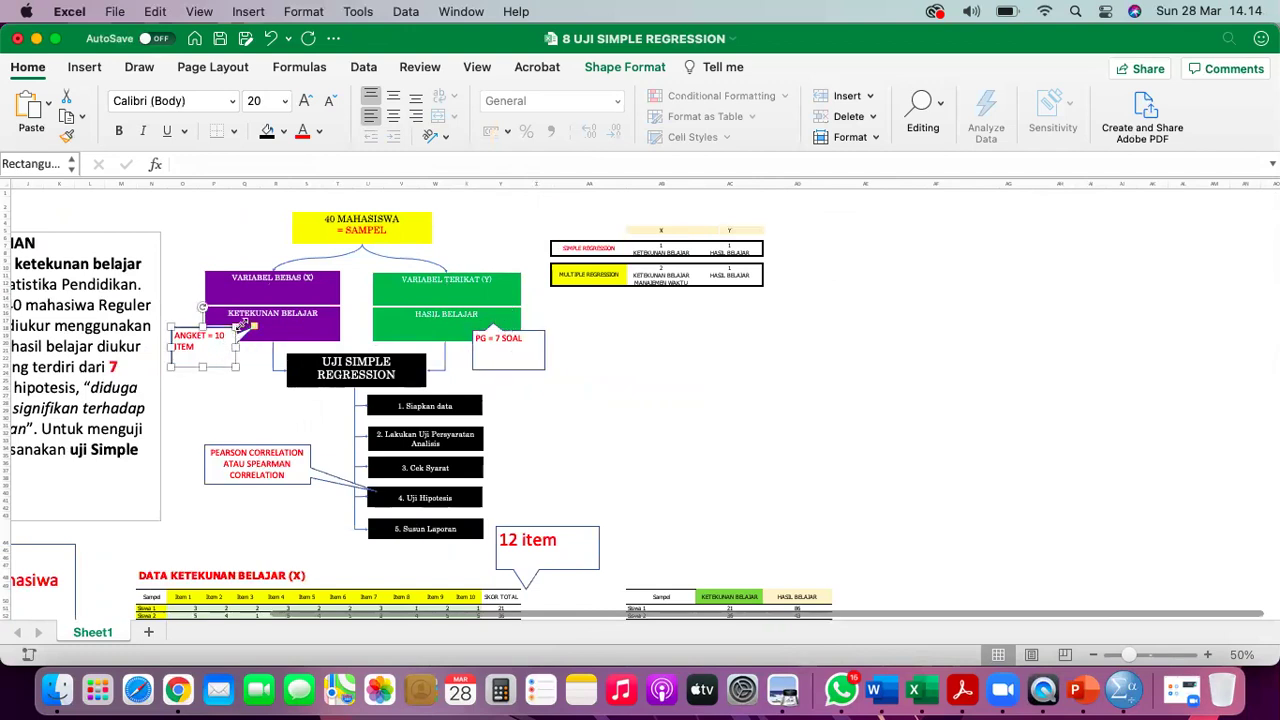
click(247, 322)
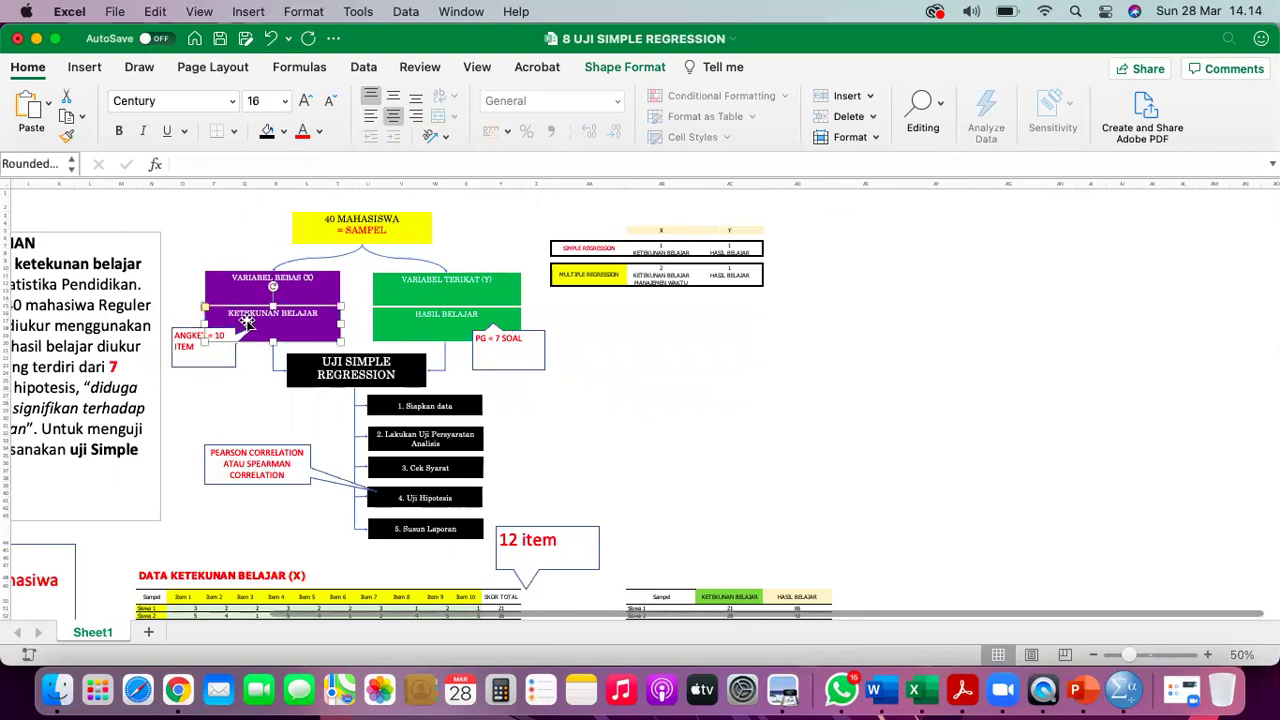
click(426, 319)
click(310, 328)
click(221, 350)
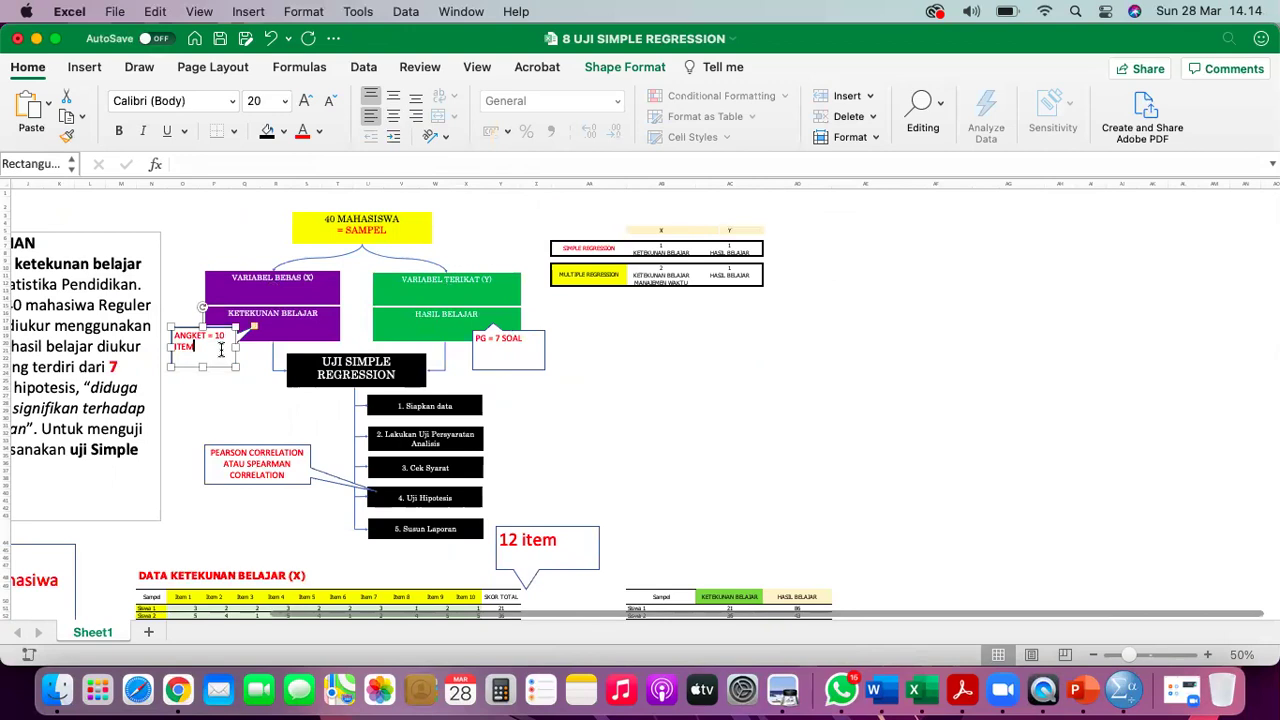
click(437, 305)
click(538, 354)
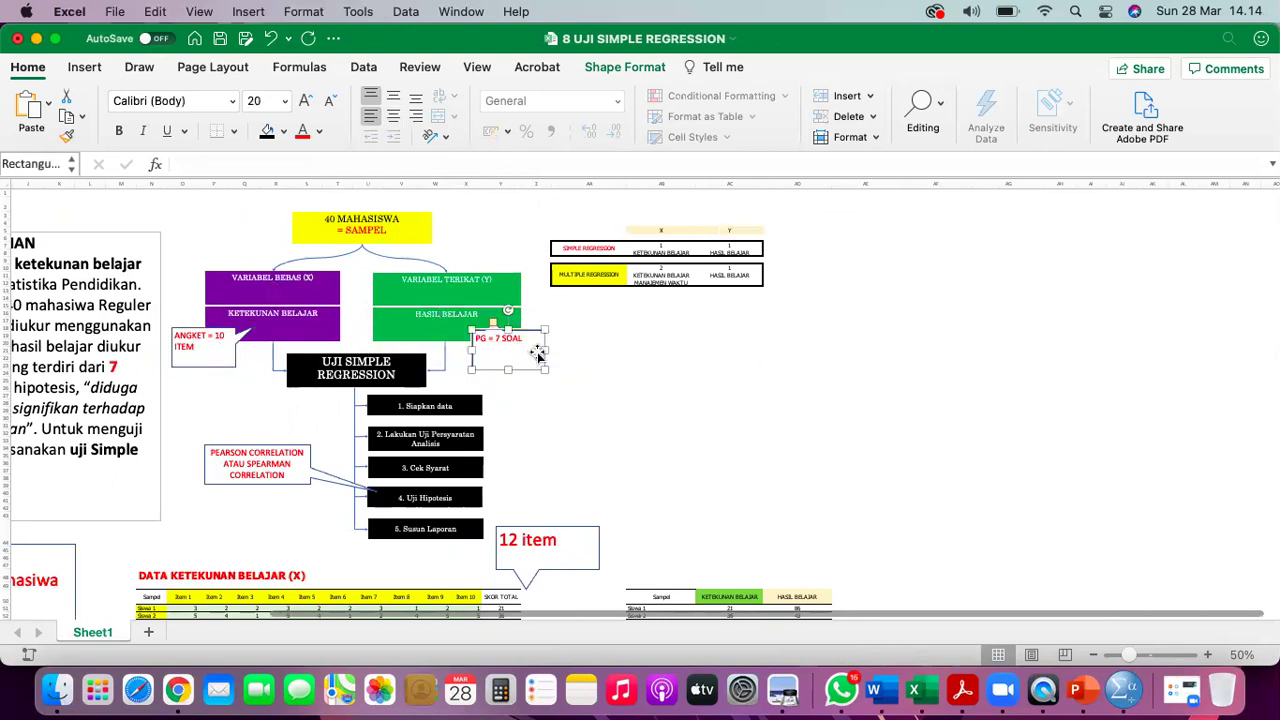
- Examine the DATA KETEKUNAN BELAJAR (X) table's title and its questionnaire columns from Item 1 to Item 10
scroll(538, 354, down, 3)
scroll(538, 354, down, 2)
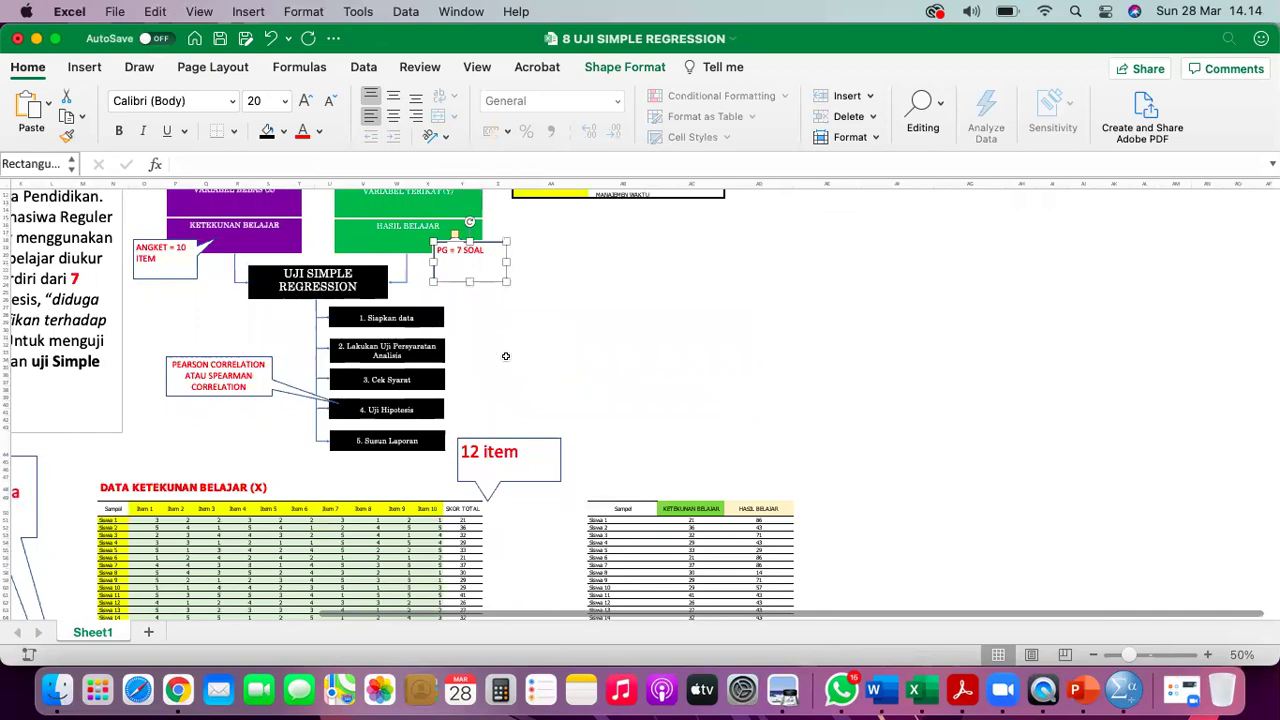
scroll(505, 356, up, 5)
scroll(532, 369, up, 4)
click(268, 376)
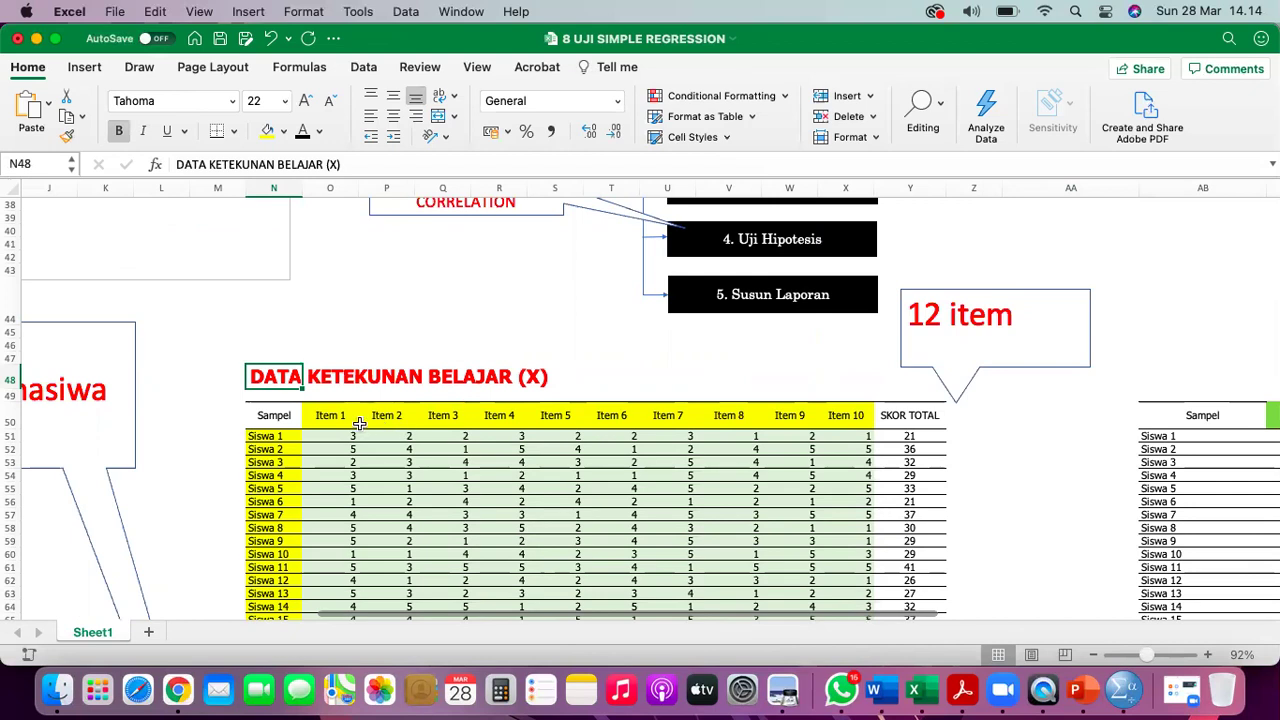
click(320, 421)
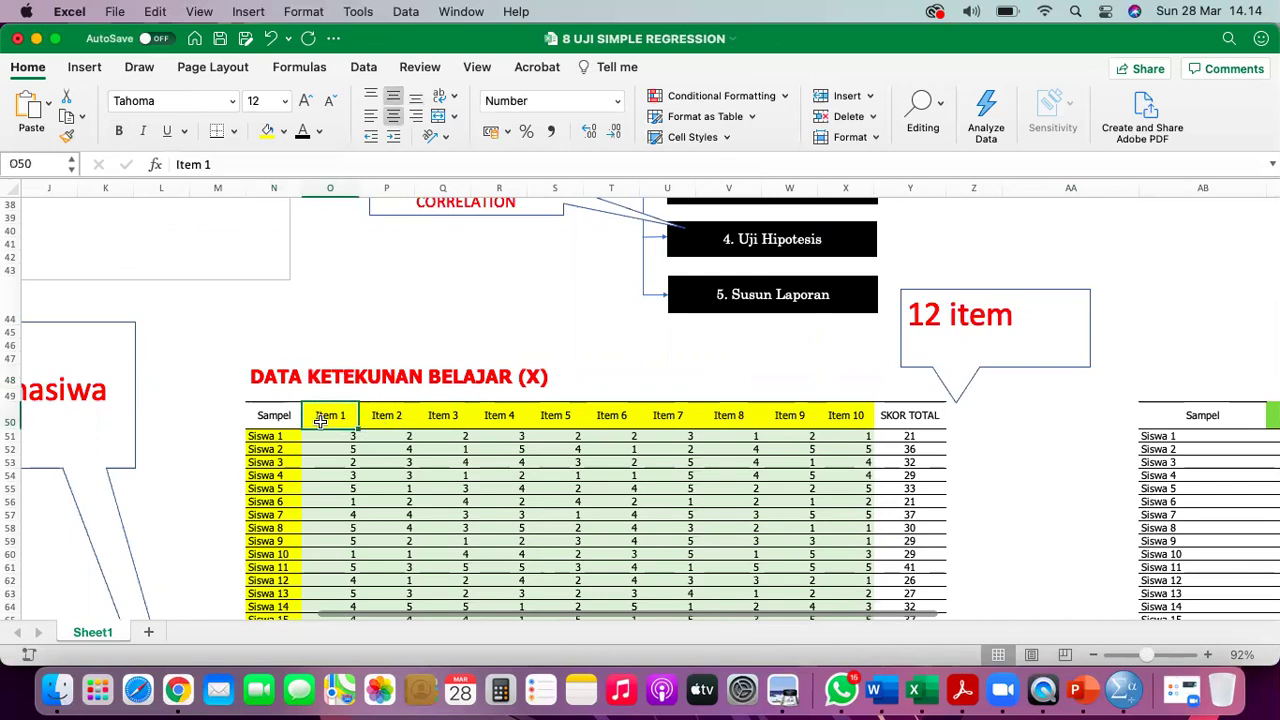
click(375, 415)
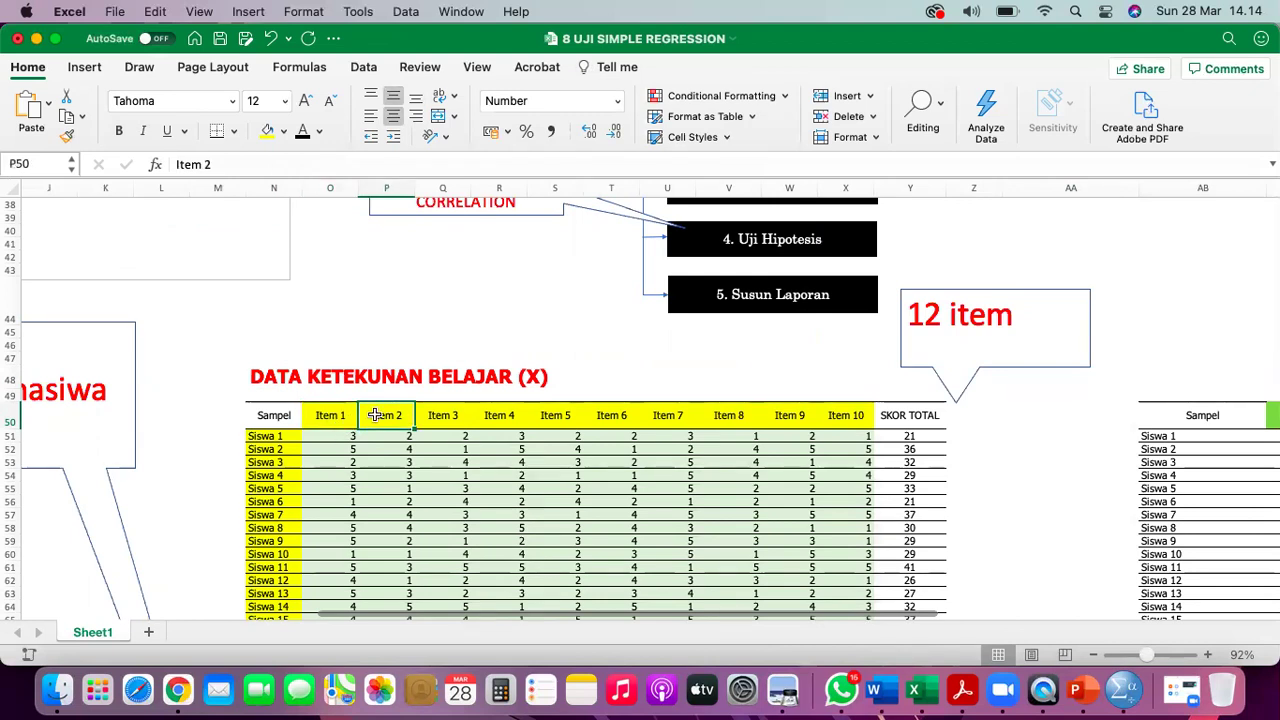
click(451, 410)
click(826, 421)
scroll(826, 421, down, 3)
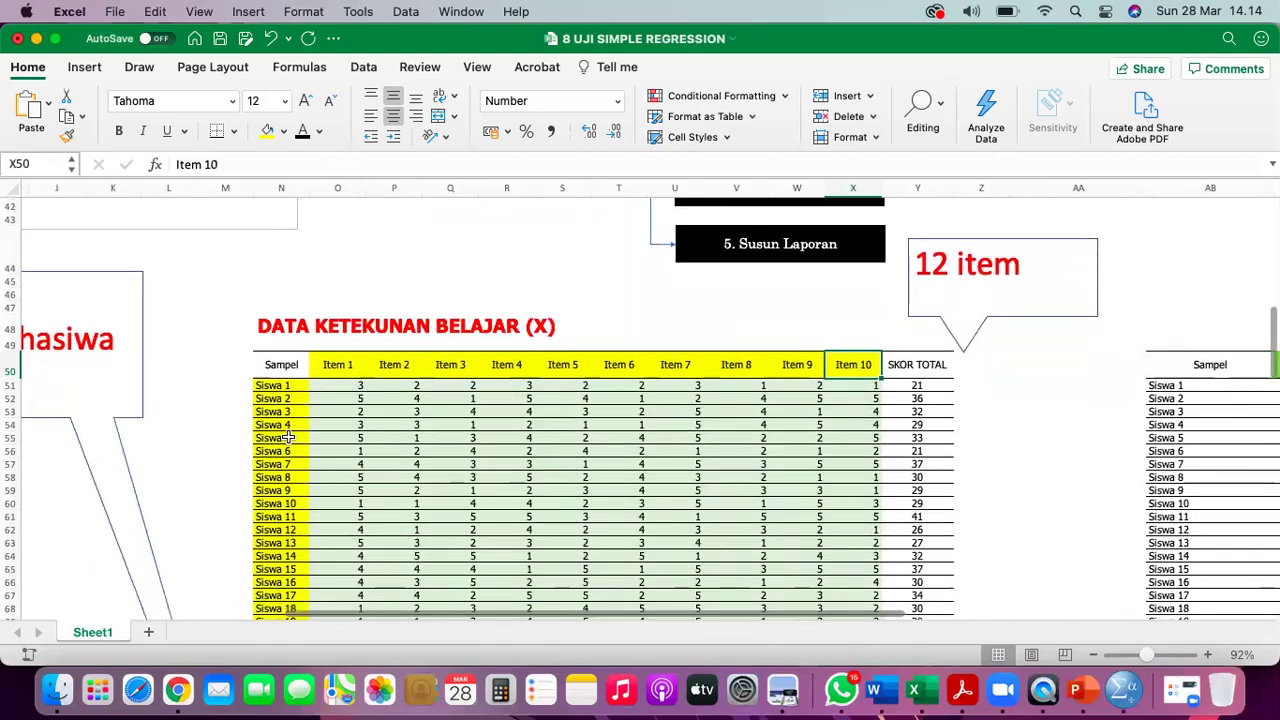
- Check the X table's sample rows from Siswa 1 to Siswa 40 against the sample stated in the case description
scroll(327, 360, left, 3)
click(343, 344)
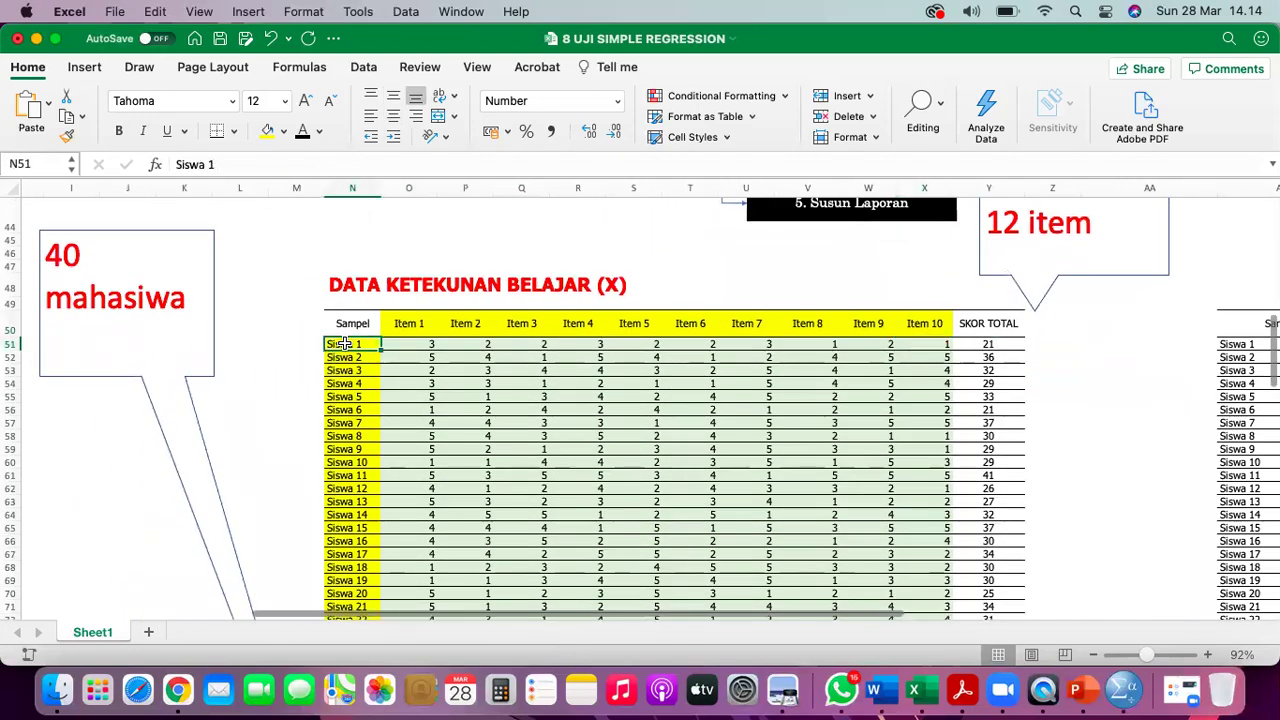
scroll(370, 527, down, 6)
scroll(370, 527, down, 3)
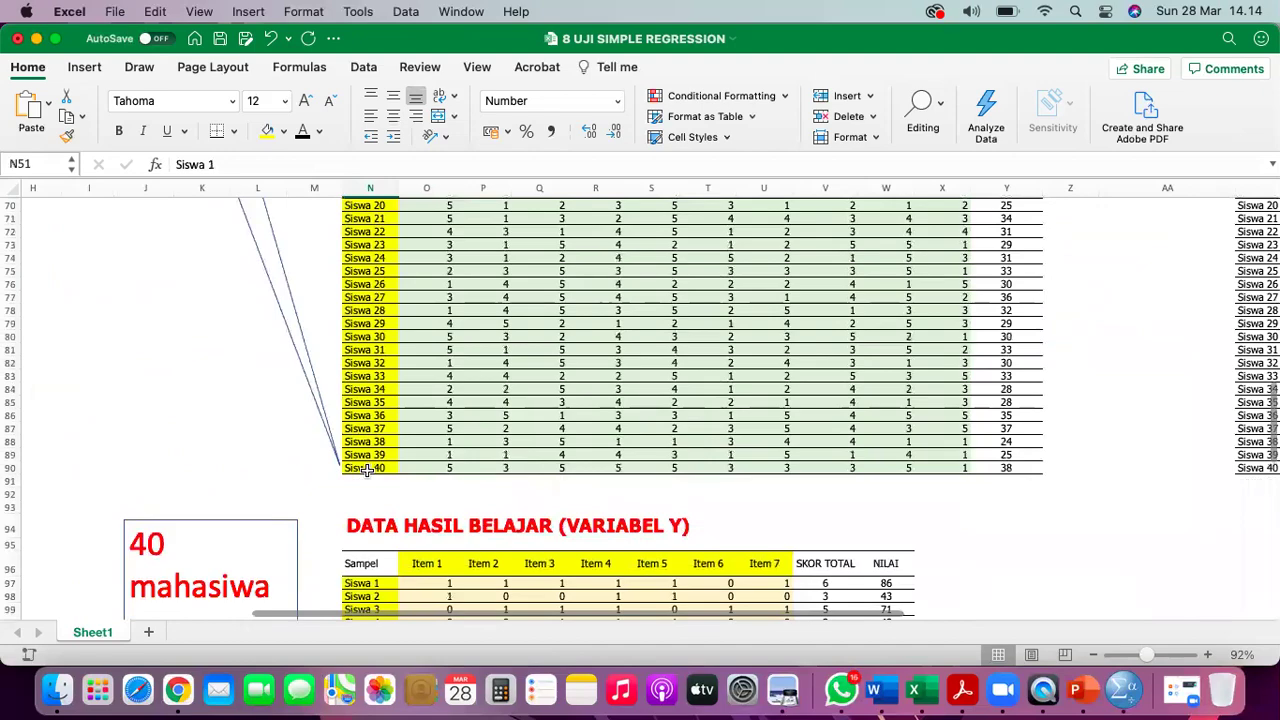
click(367, 470)
scroll(367, 470, up, 10)
scroll(367, 470, down, 2)
scroll(330, 430, up, 5)
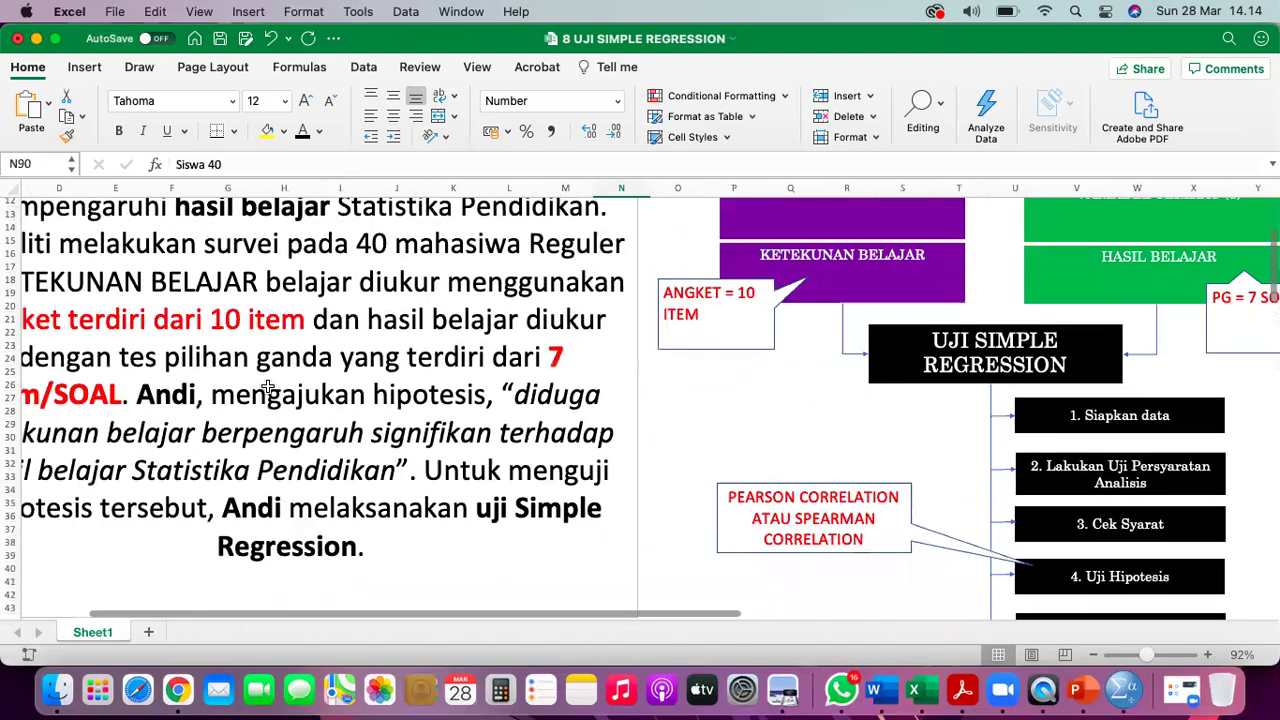
scroll(268, 385, down, 5)
scroll(268, 385, down, 5)
scroll(266, 380, right, 3)
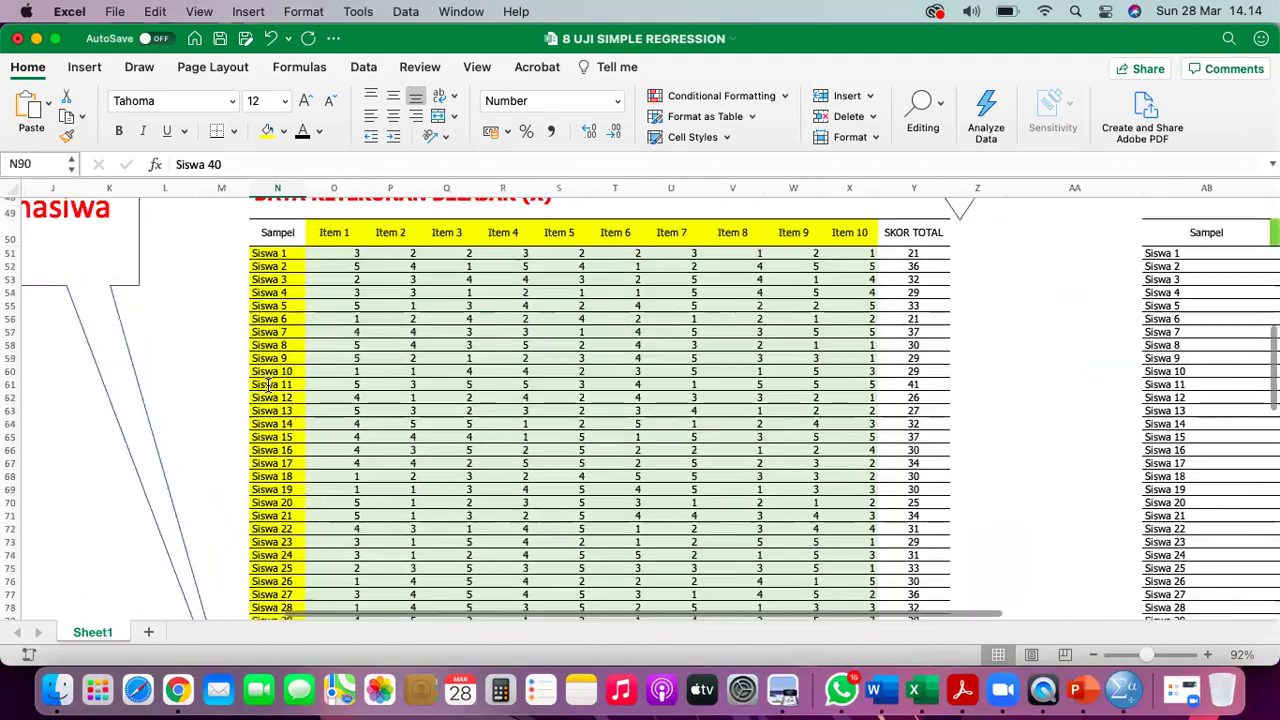
scroll(250, 400, up, 2)
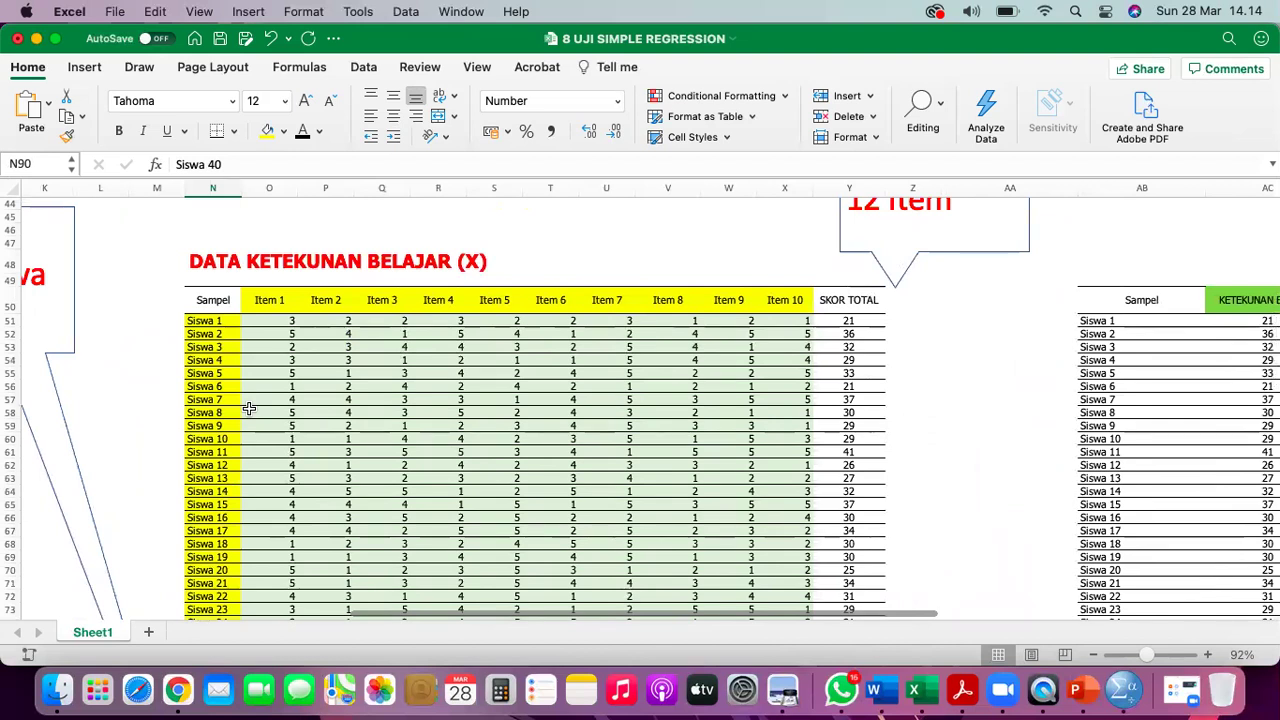
- Fill the =RANDBETWEEN(1;5) formula from Siswa 1's Item 1 cell (O51) across to Item 10 (X51)
click(263, 330)
scroll(262, 326, down, 1)
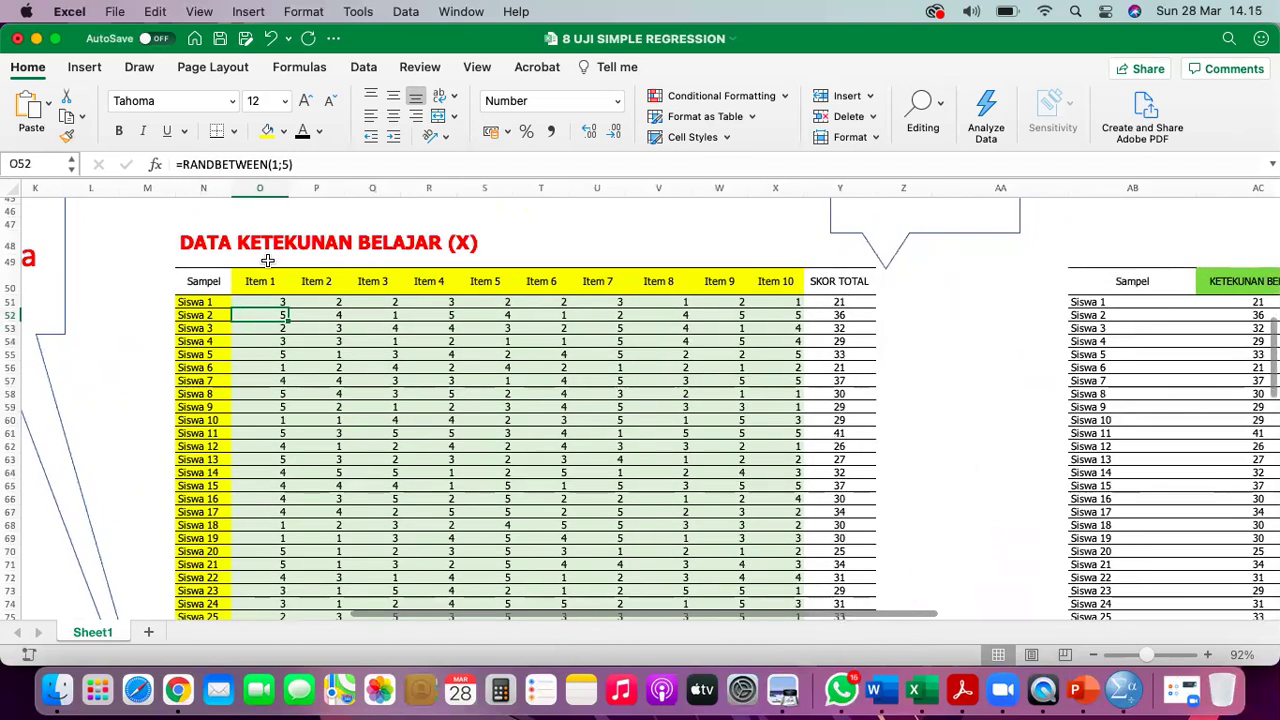
click(262, 297)
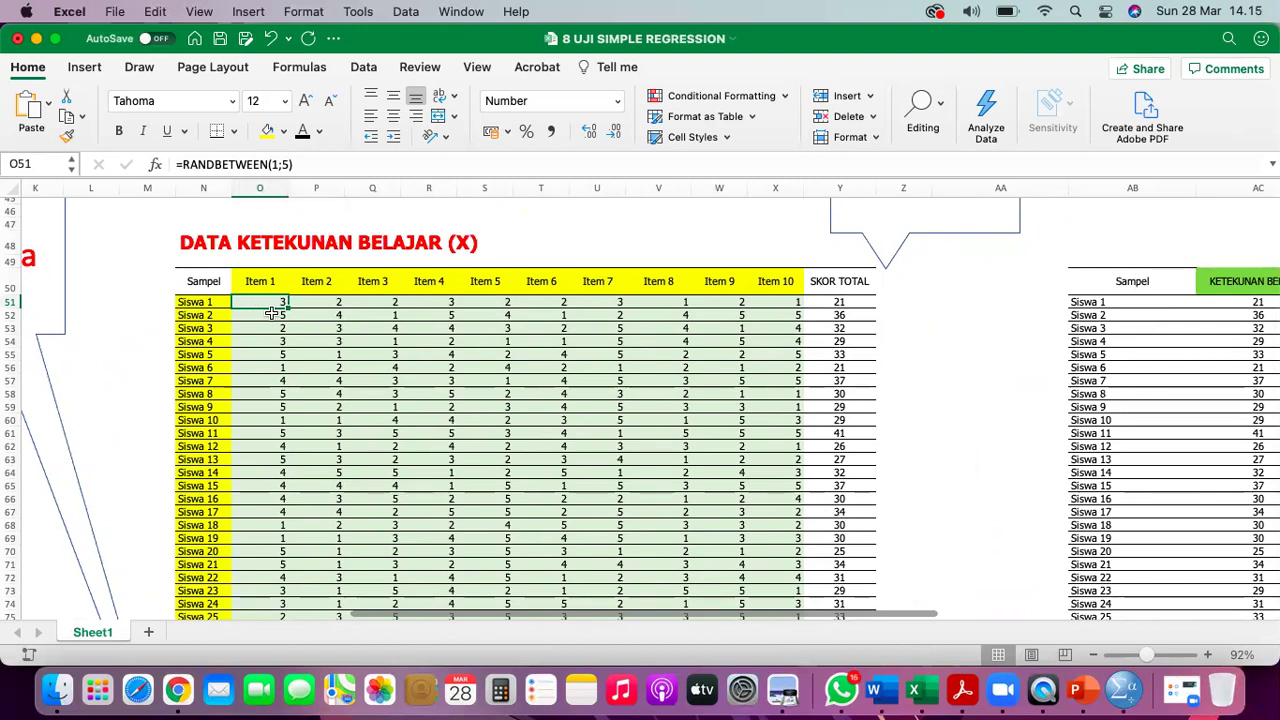
drag(288, 305, 798, 305)
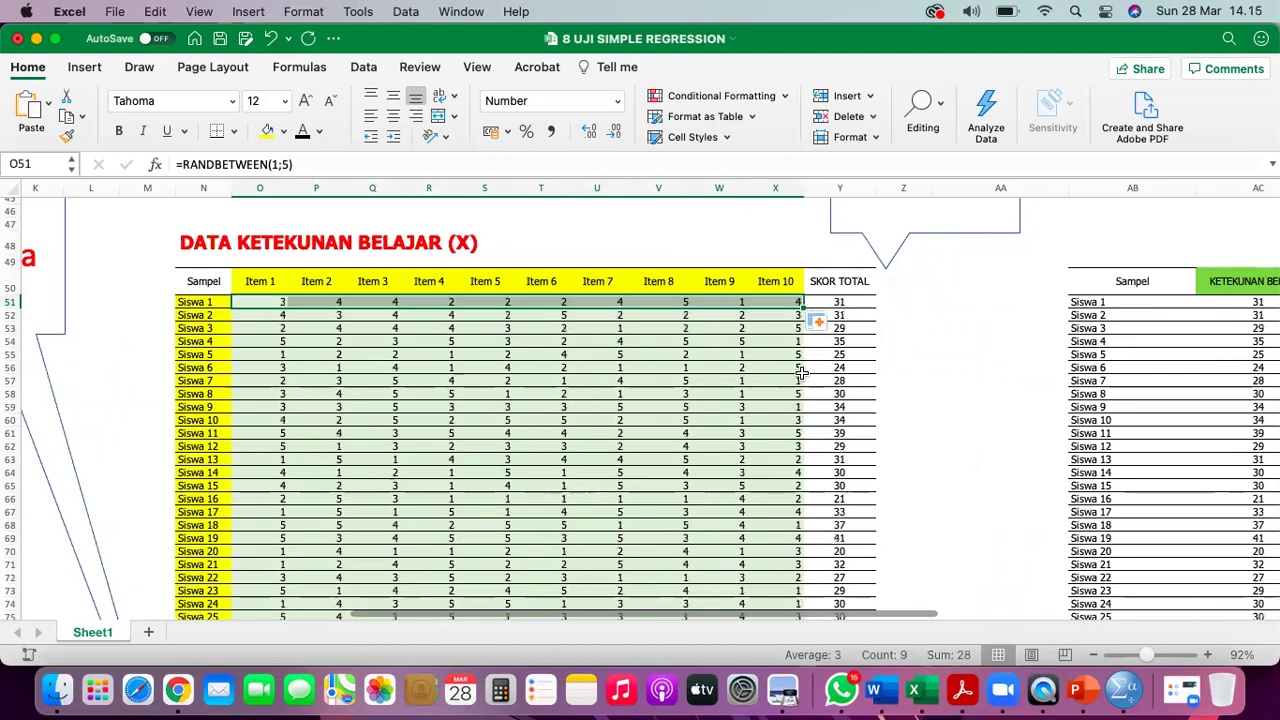
- Fill Siswa 1's random score formulas for Items 1 to 10 down to Siswa 40 in row 90
scroll(802, 370, down, 5)
scroll(780, 246, down, 2)
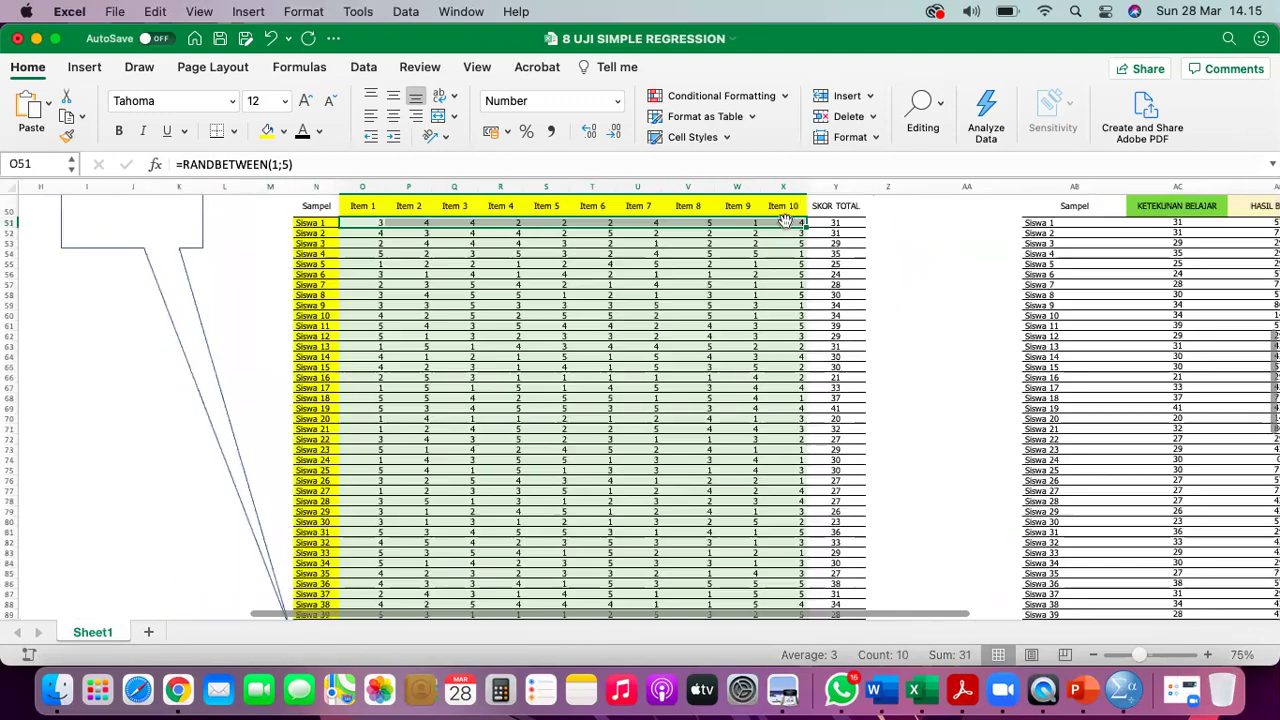
drag(805, 228, 783, 592)
scroll(769, 483, down, 5)
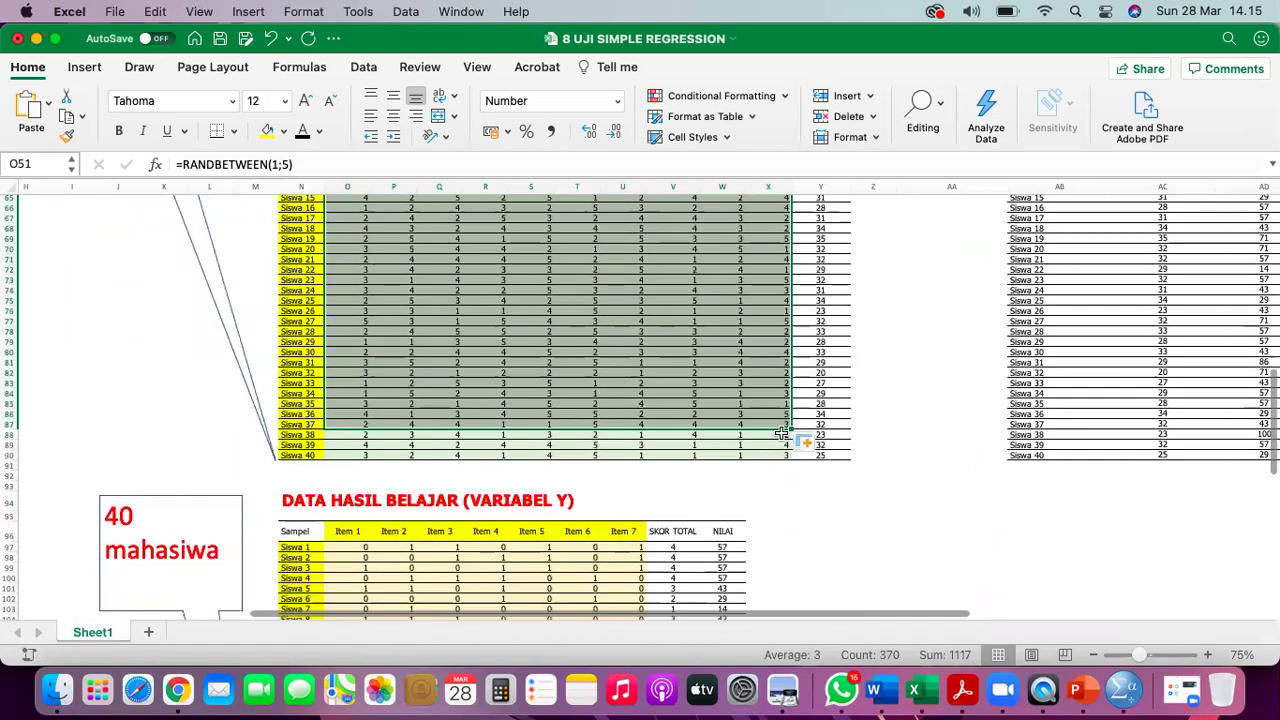
drag(789, 430, 788, 466)
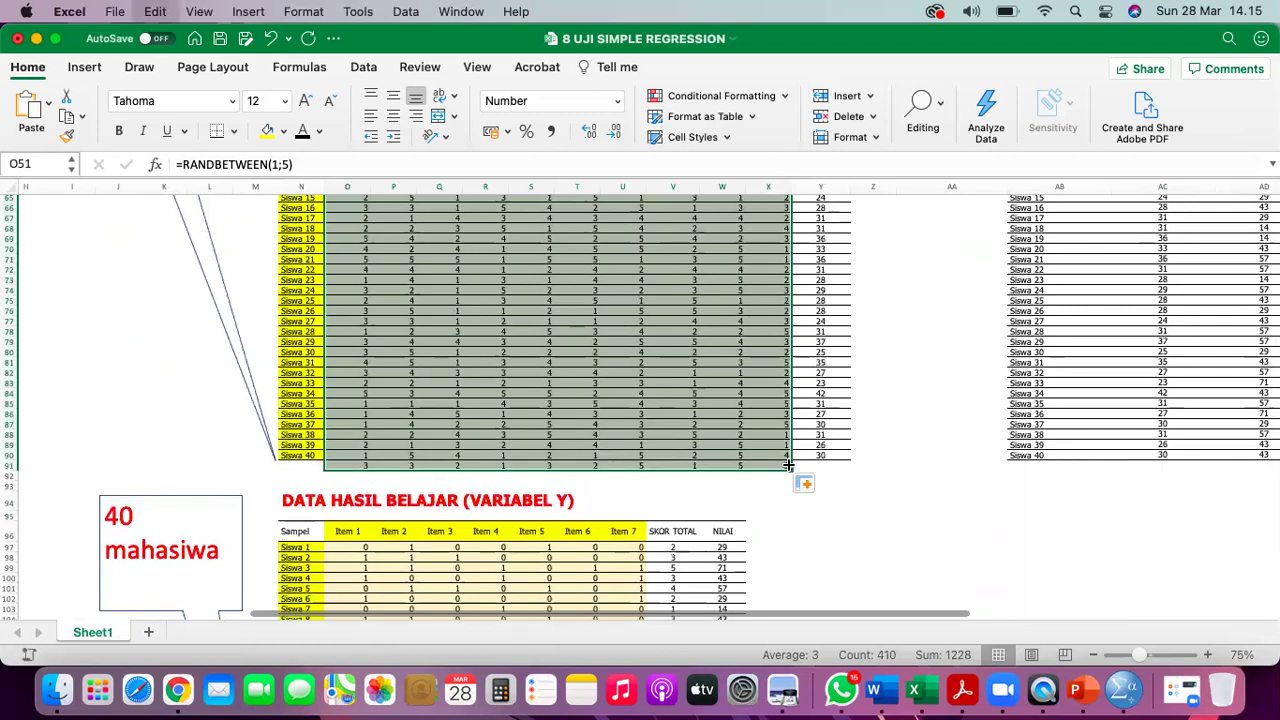
scroll(789, 465, up, 8)
scroll(789, 465, down, 6)
drag(797, 486, 797, 526)
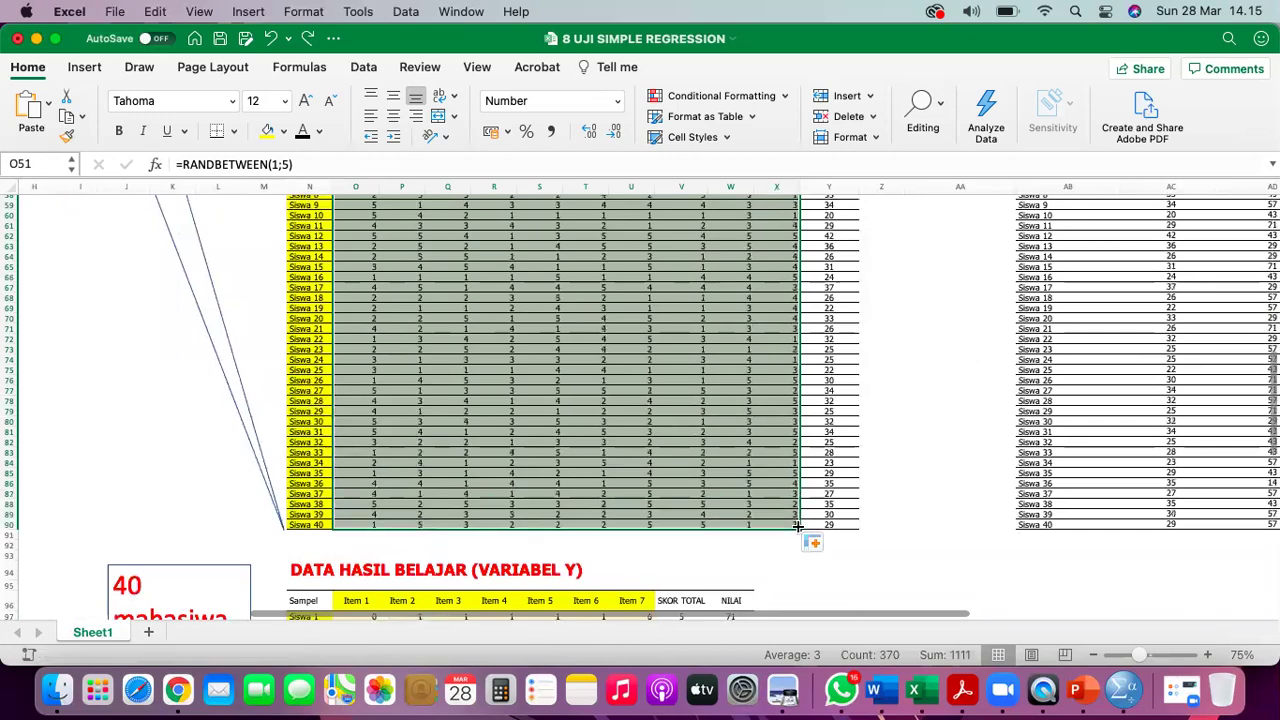
- Convert the random formulas in O51:X90 to fixed scores by copying the range and pasting it in place as Values
scroll(797, 526, up, 5)
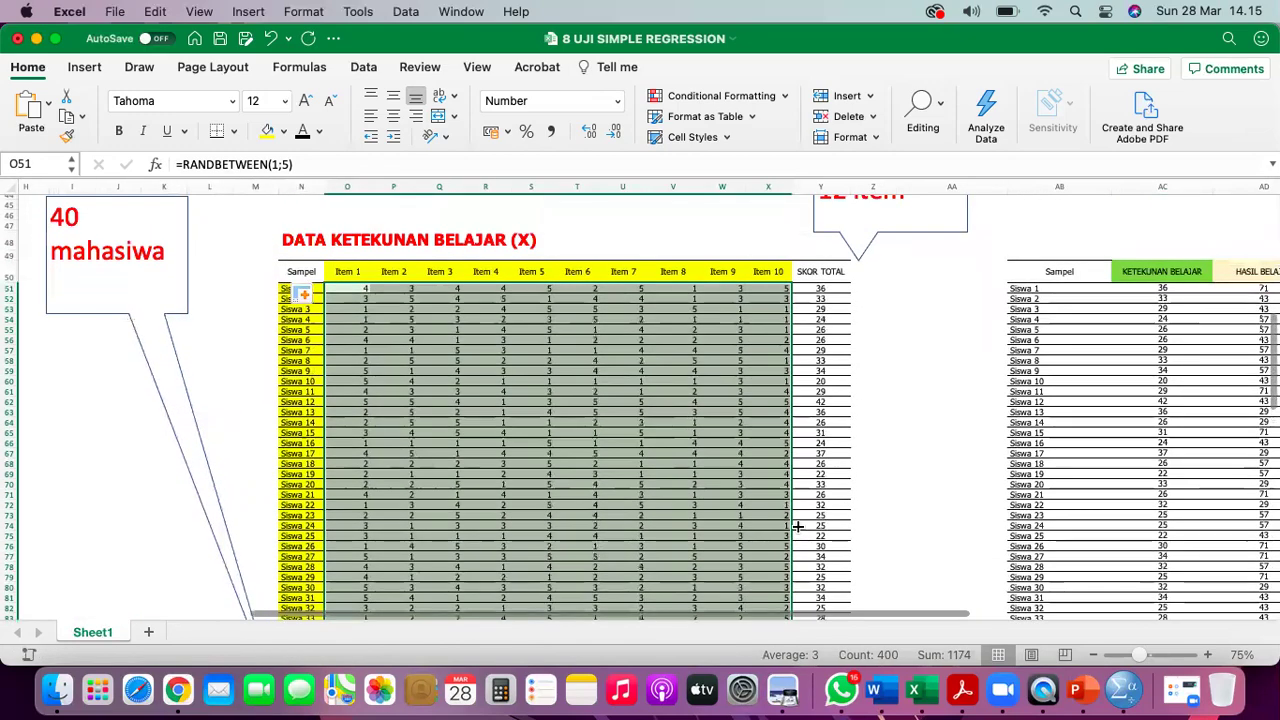
scroll(798, 522, up, 3)
scroll(410, 368, up, 2)
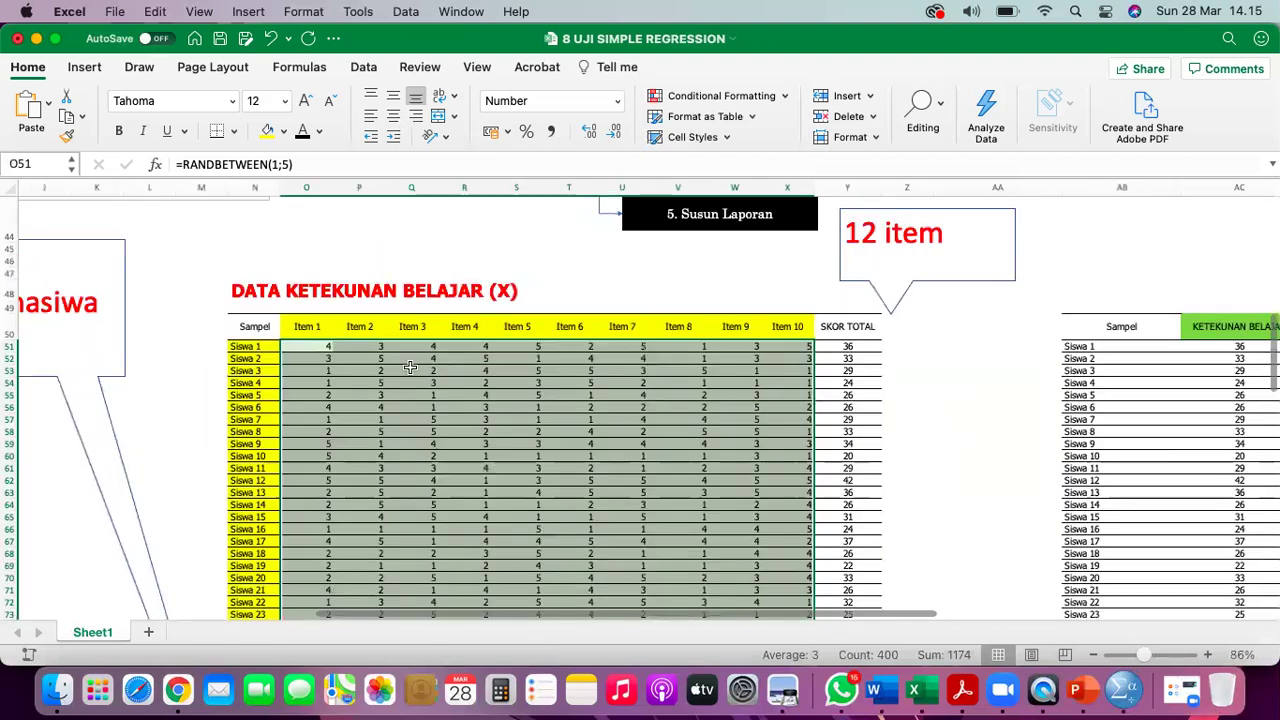
right_click(313, 345)
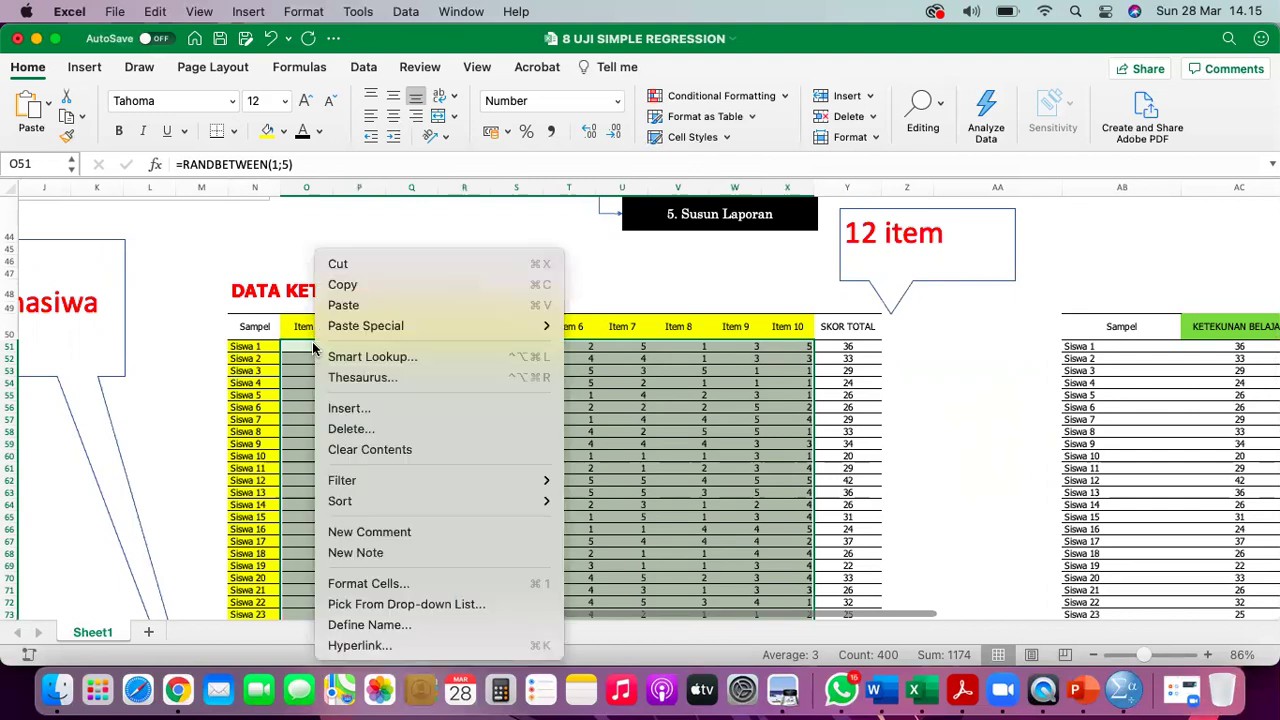
click(336, 285)
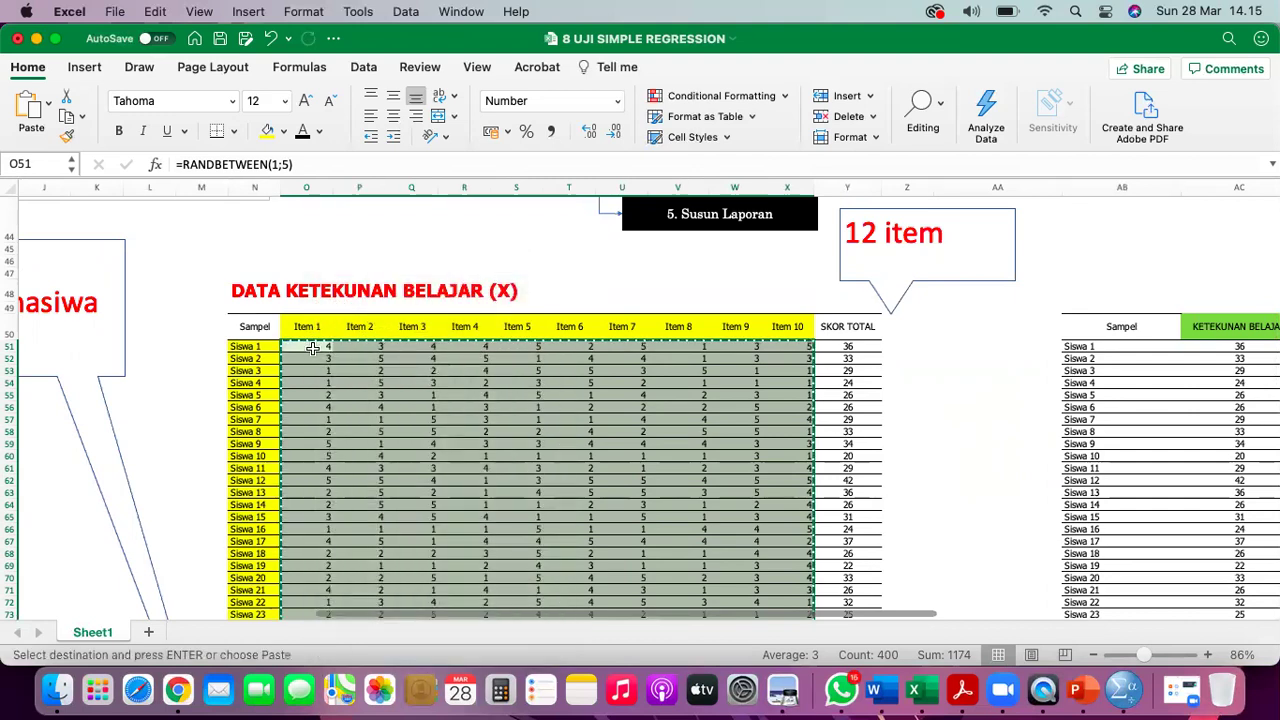
right_click(313, 352)
mouse_move(400, 326)
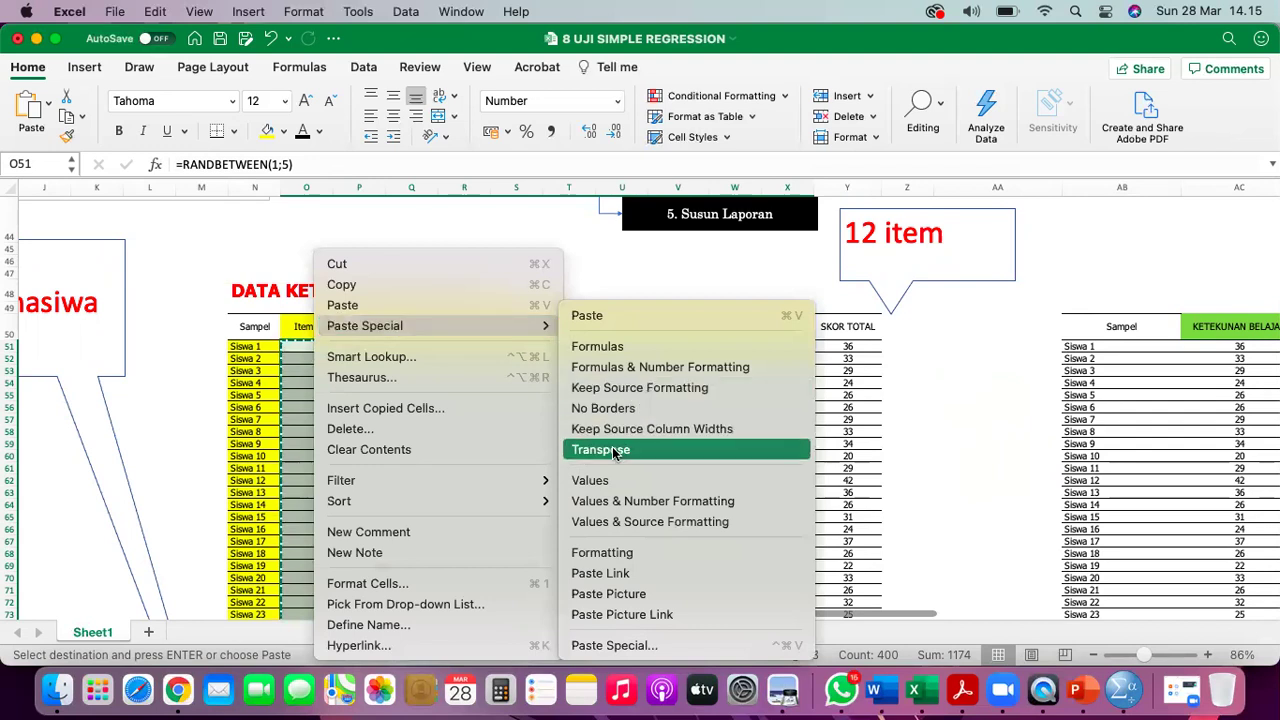
click(608, 482)
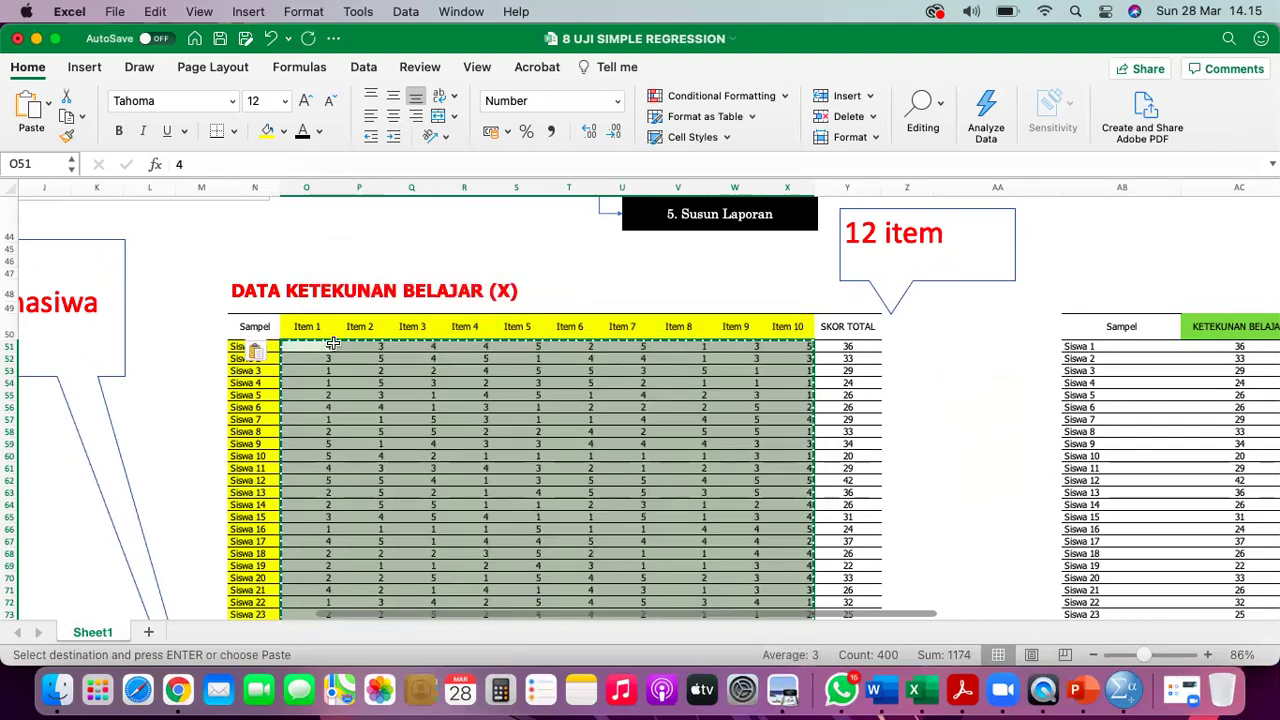
click(334, 345)
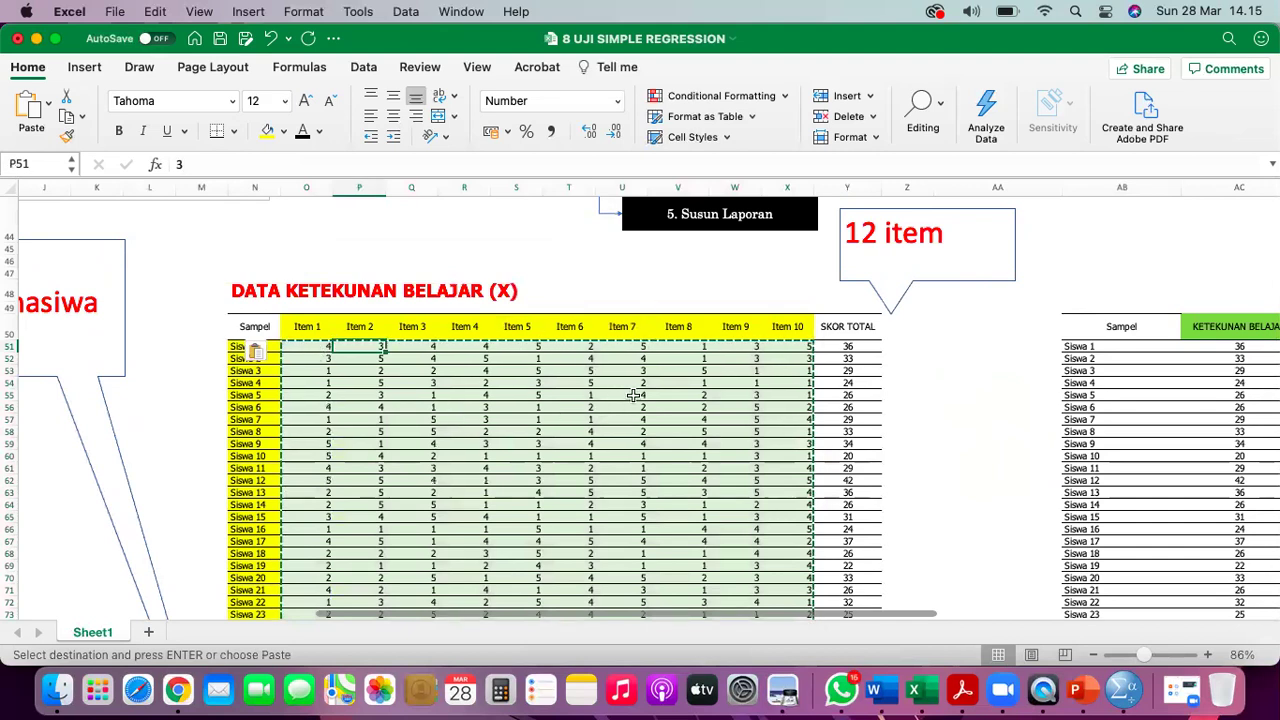
scroll(625, 398, up, 1)
scroll(625, 398, right, 1)
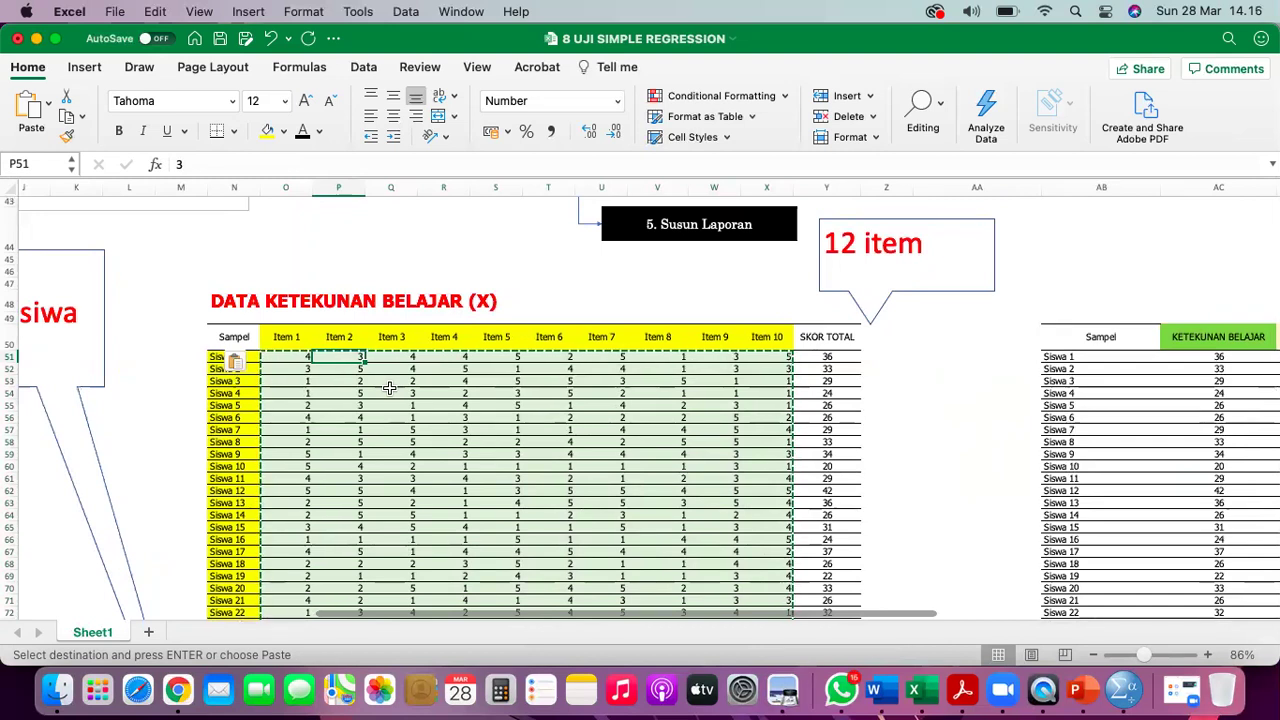
click(497, 392)
key(Escape)
scroll(500, 388, right, 1)
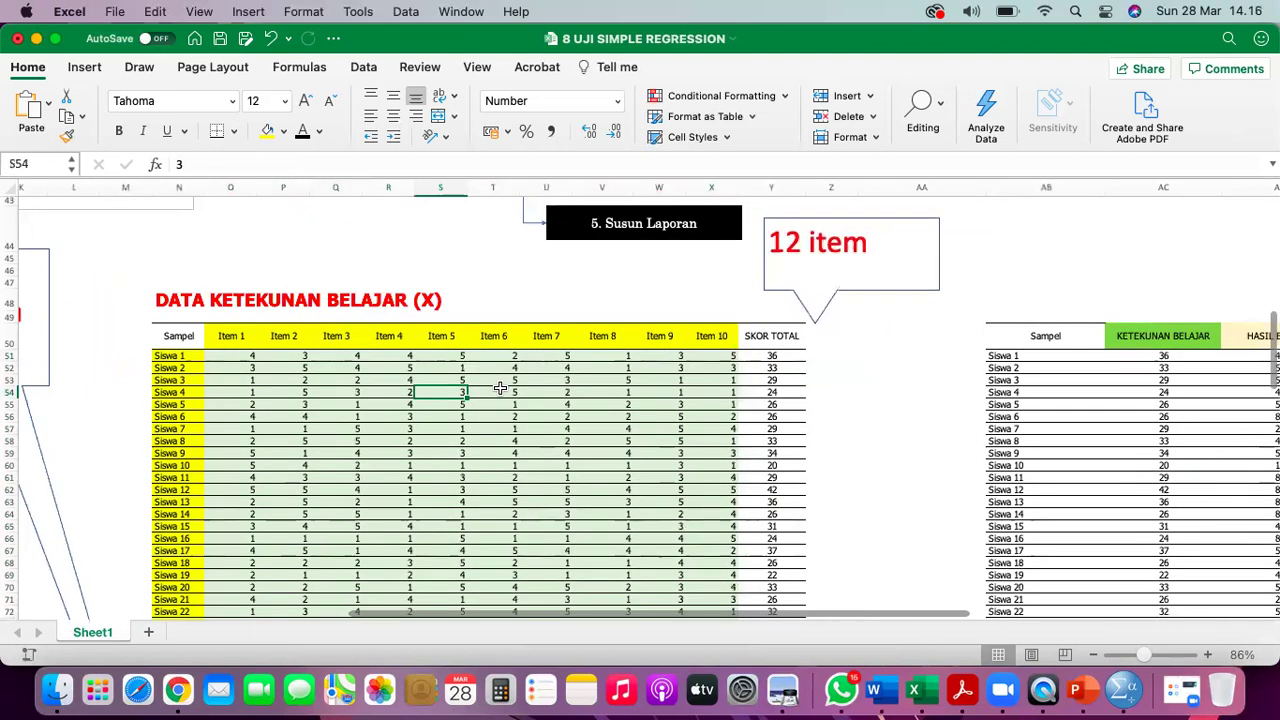
- Enter =SUM(O51:X51) in Siswa 1's SKOR TOTAL cell (Y51) of the X table
click(764, 353)
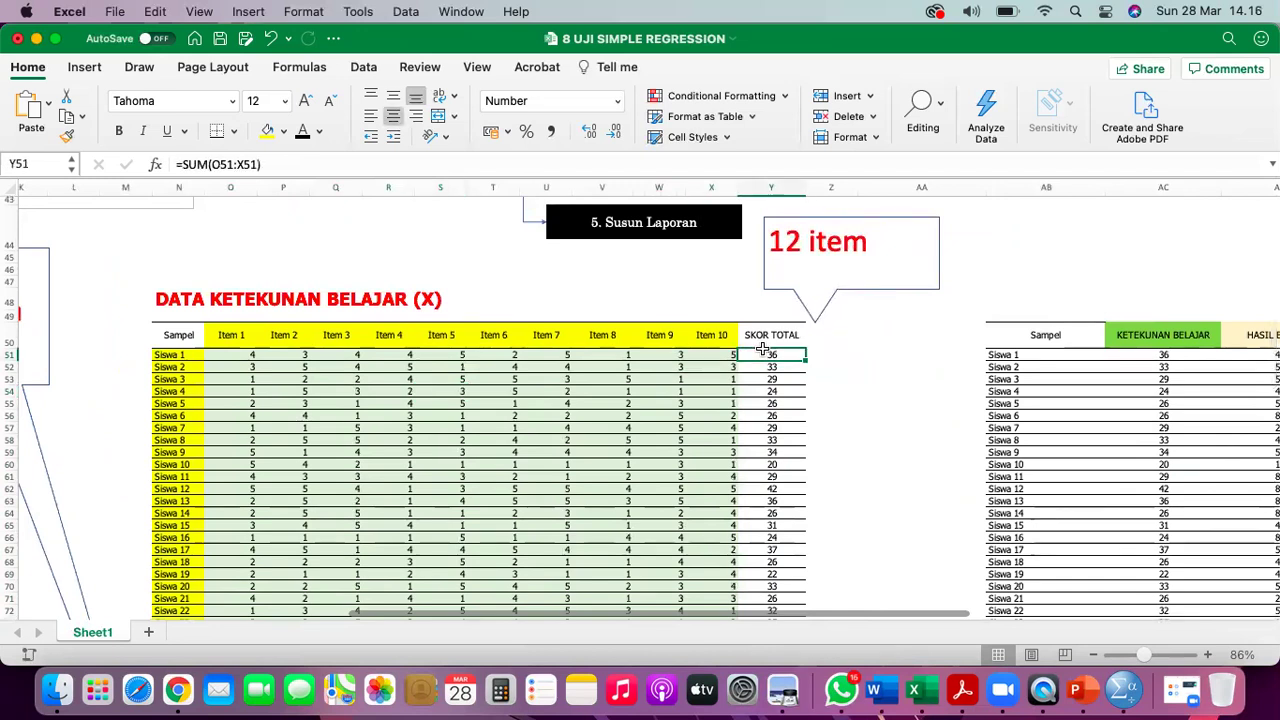
text(=SUM()
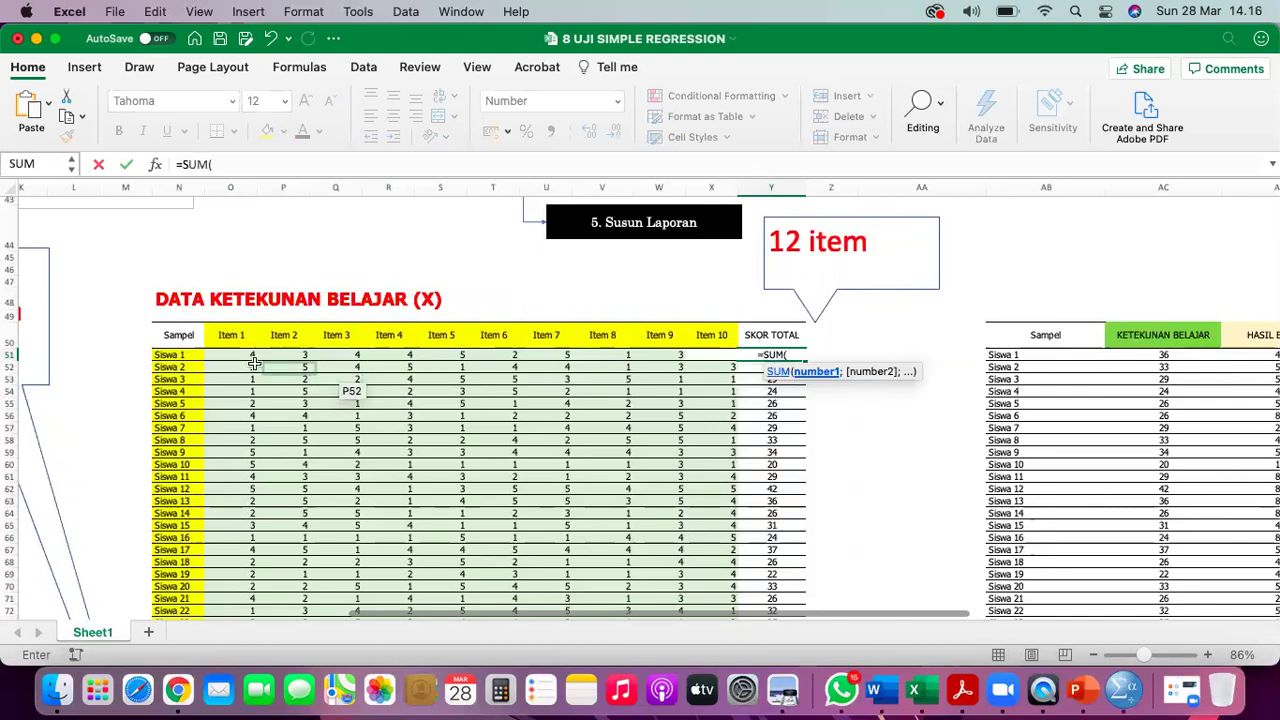
drag(238, 355, 721, 352)
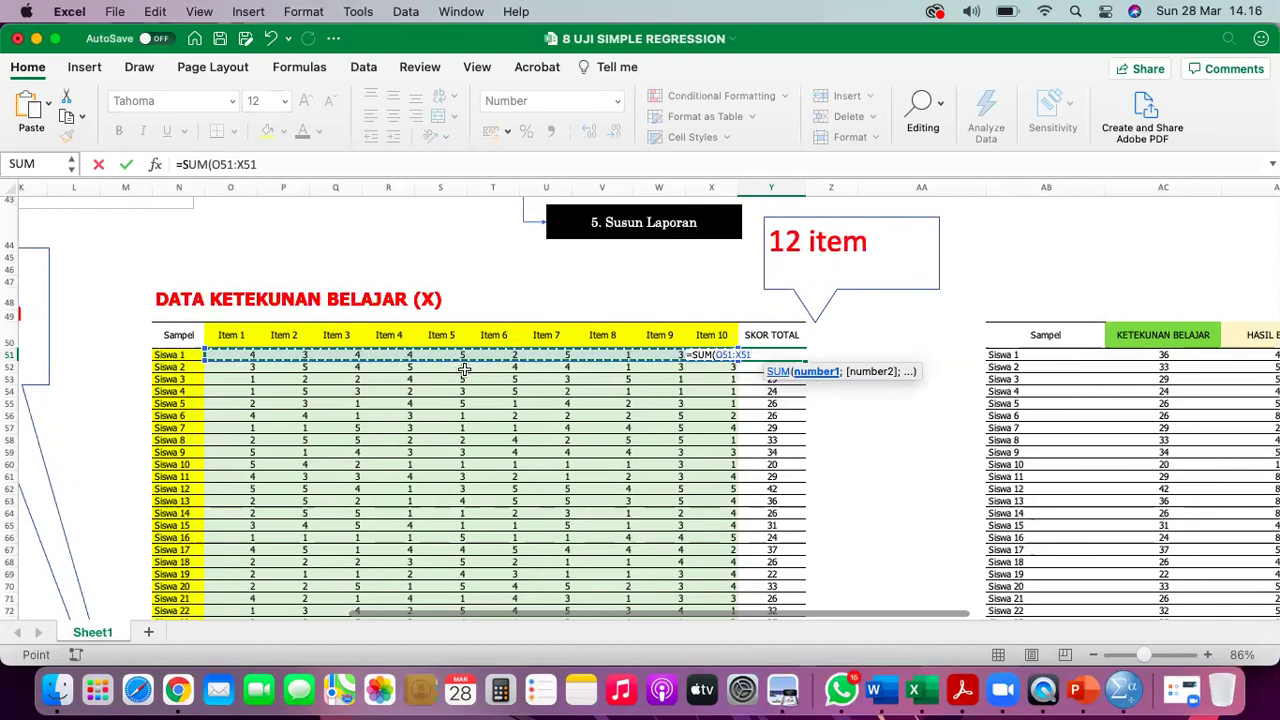
text())
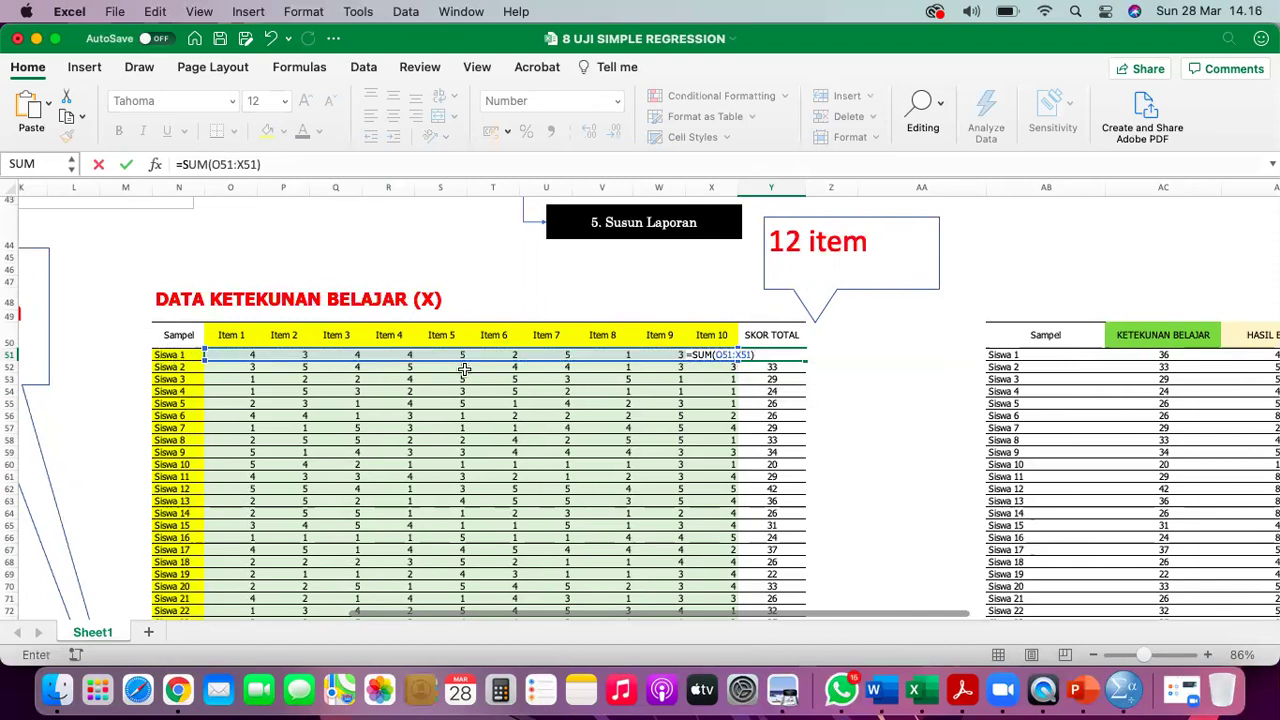
key(Return)
- Fill the SKOR TOTAL sum formula from Y51 down to Siswa 40 in Y90
click(792, 354)
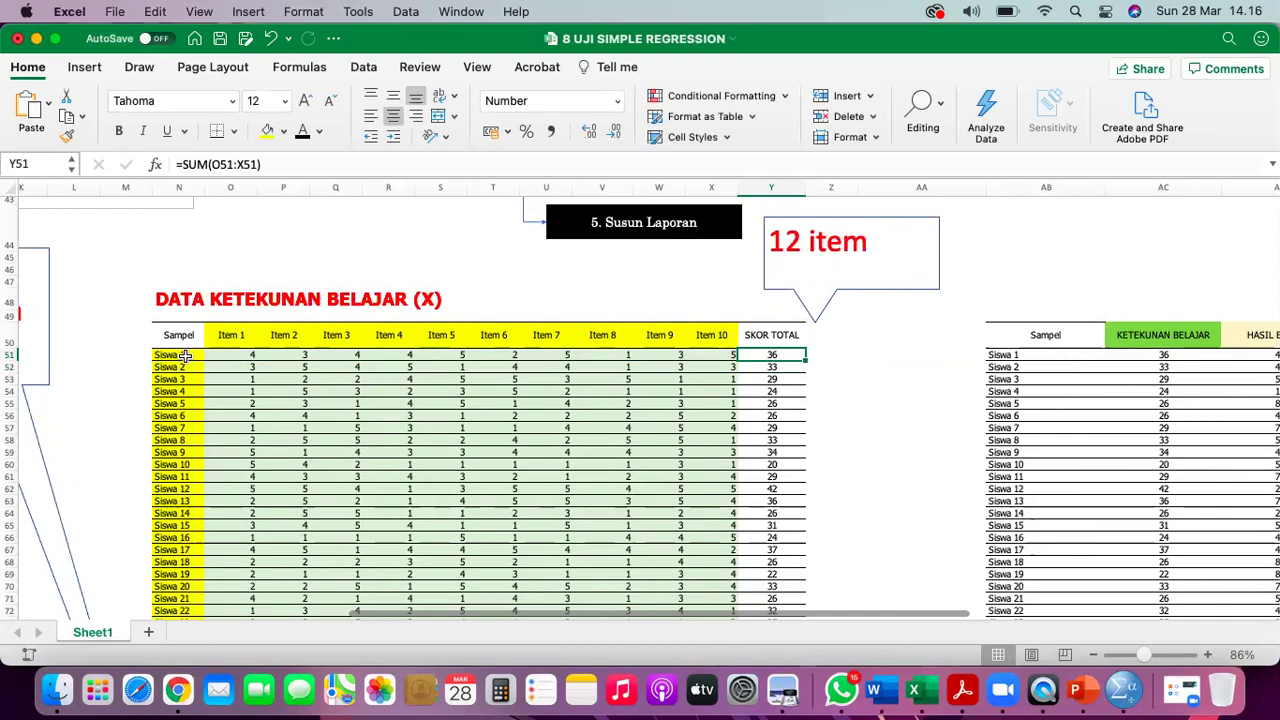
drag(805, 359, 815, 652)
drag(807, 595, 807, 595)
scroll(807, 595, up, 5)
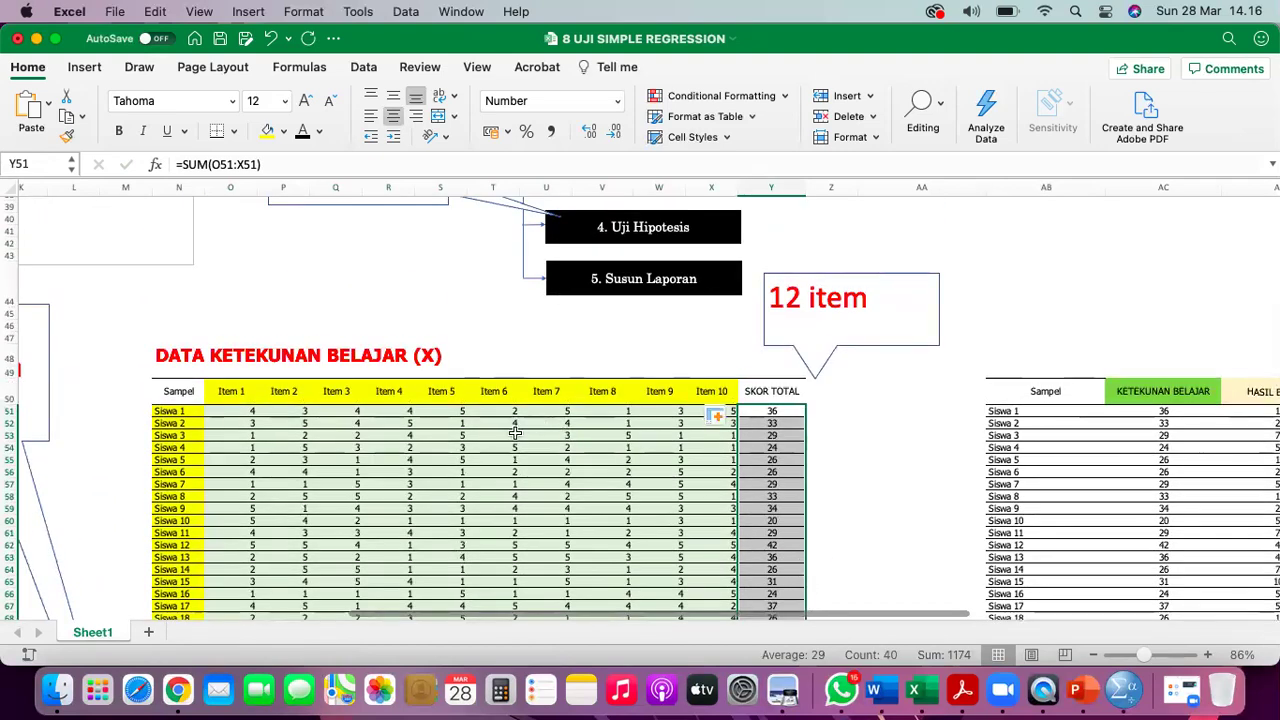
- Examine the DATA HASIL BELAJAR (VARIABEL Y) table and the note on its number of questions in the variable diagram
scroll(511, 452, down, 10)
scroll(511, 452, left, 5)
scroll(511, 452, down, 2)
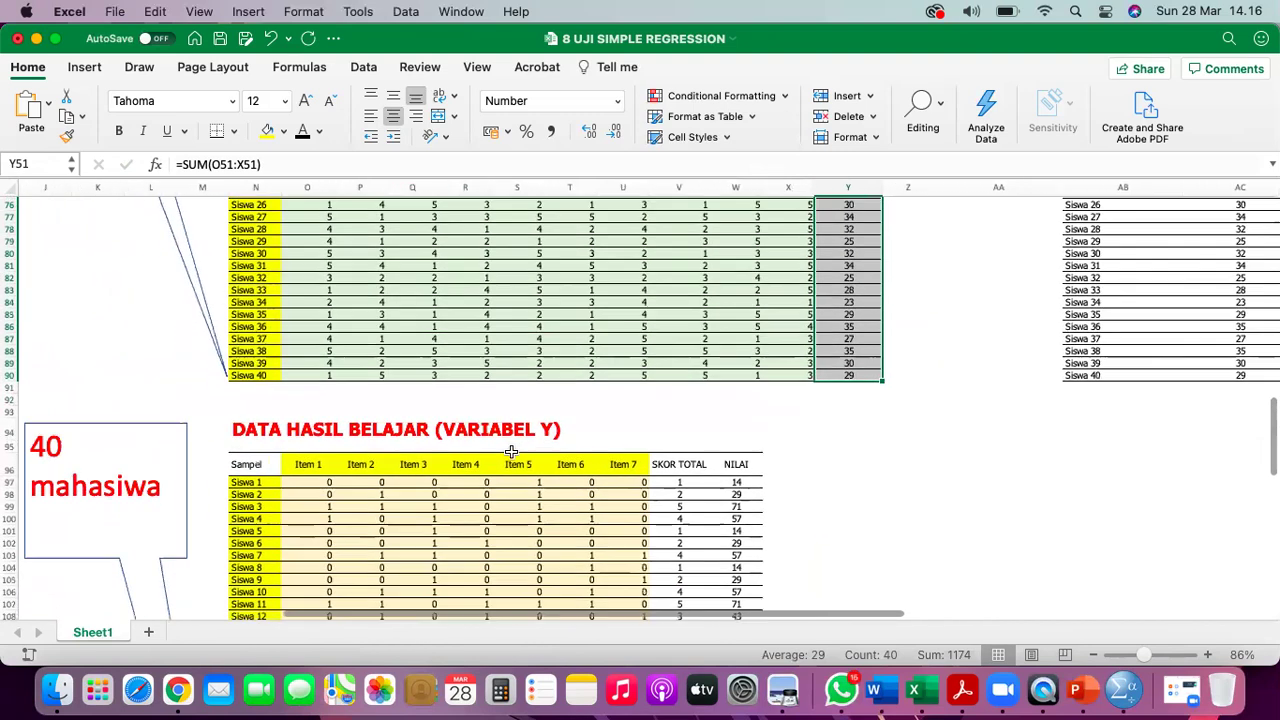
click(371, 416)
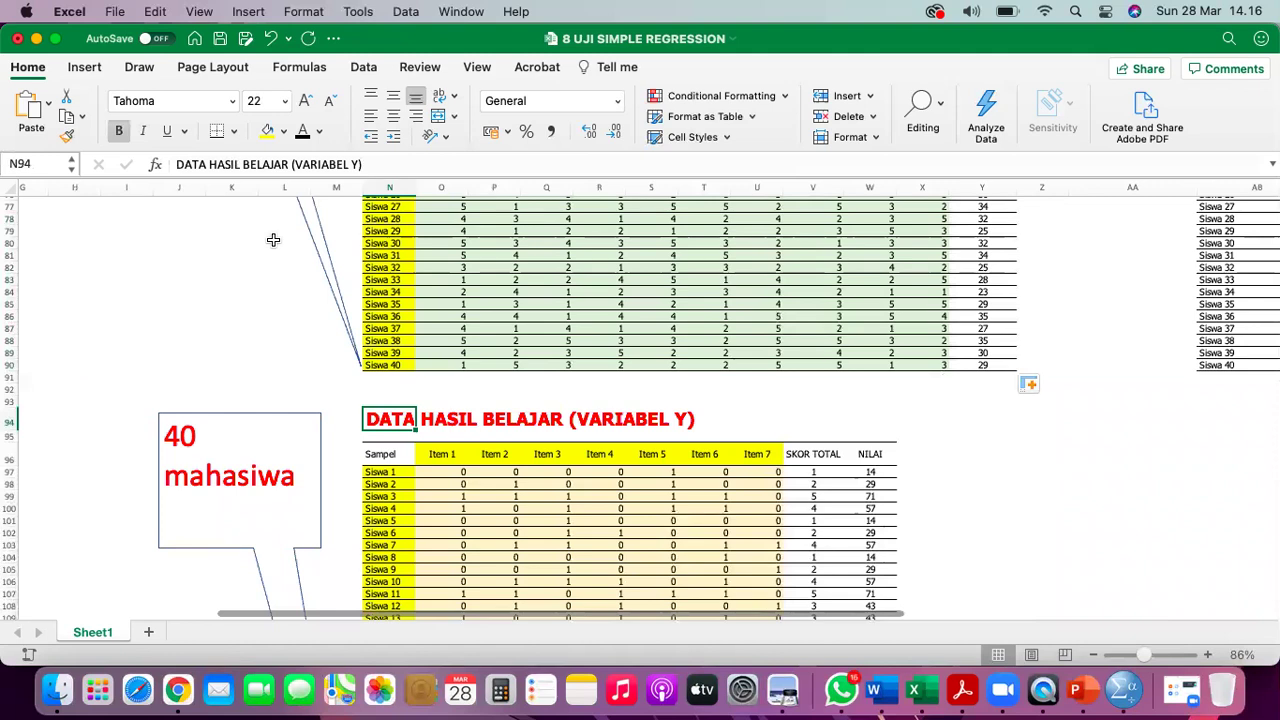
scroll(350, 406, down, 2)
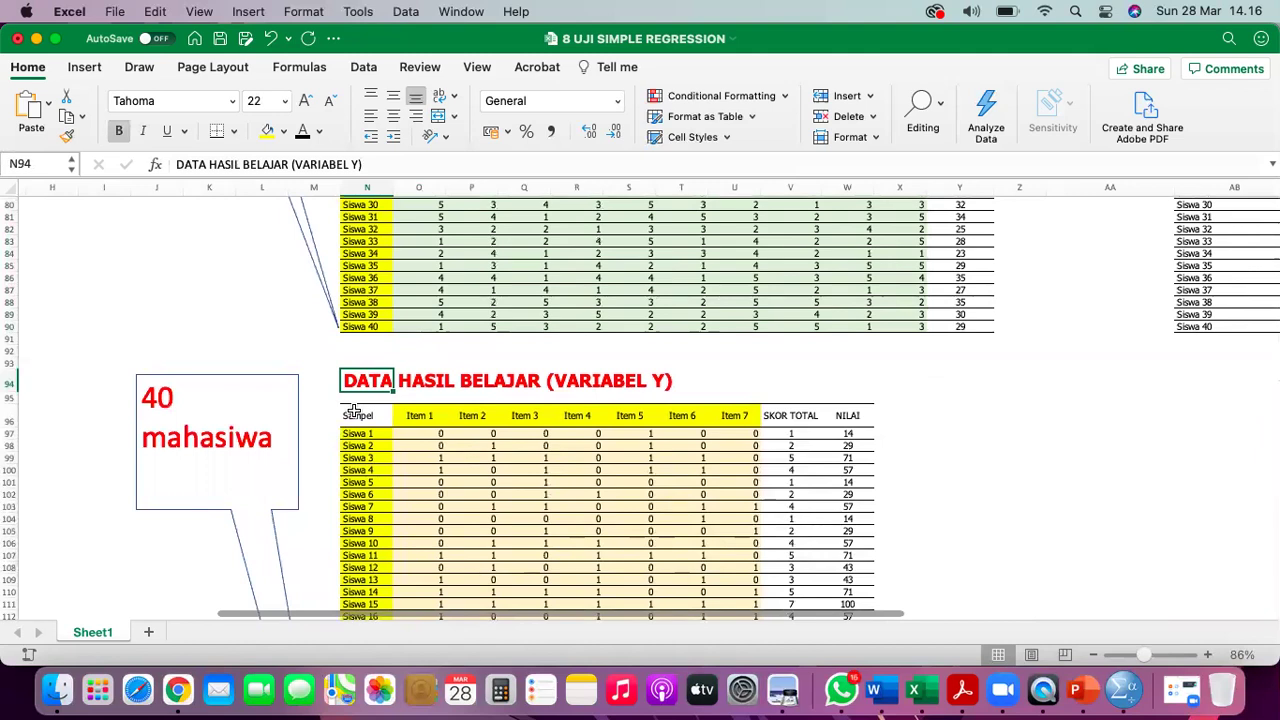
scroll(352, 412, down, 2)
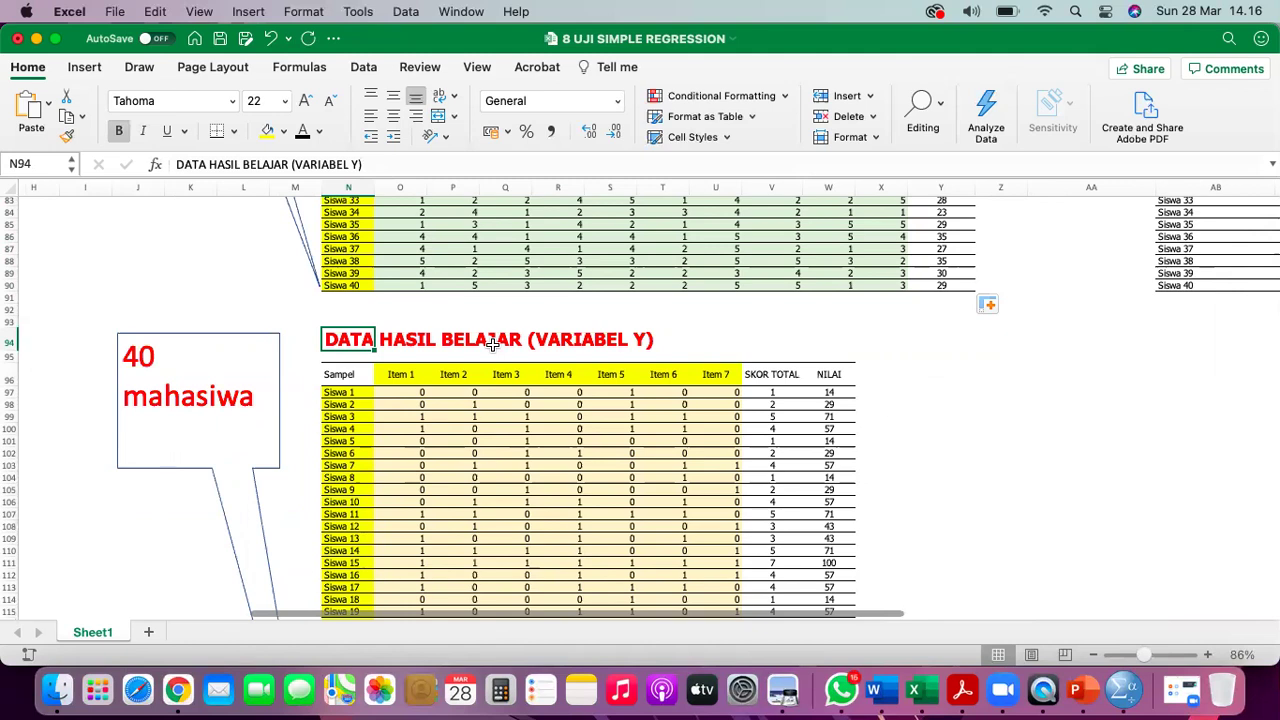
scroll(492, 344, down, 1)
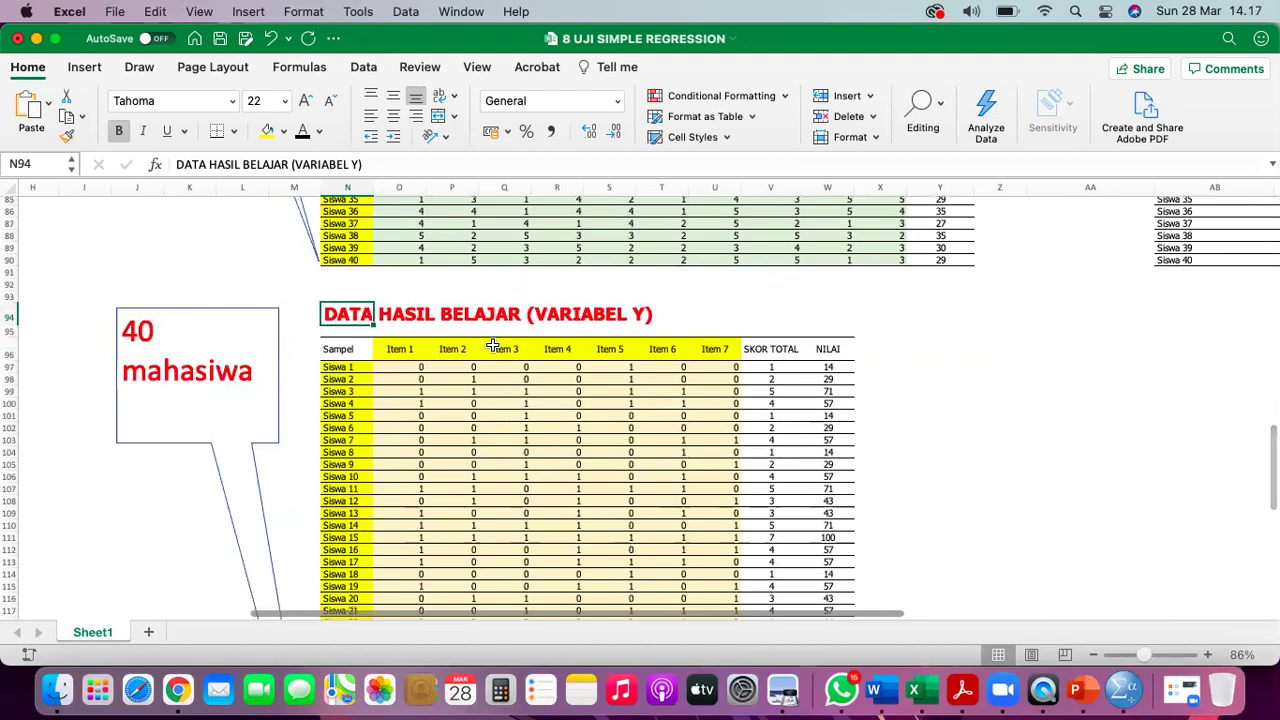
scroll(492, 344, up, 15)
scroll(492, 344, left, 2)
scroll(492, 344, up, 12)
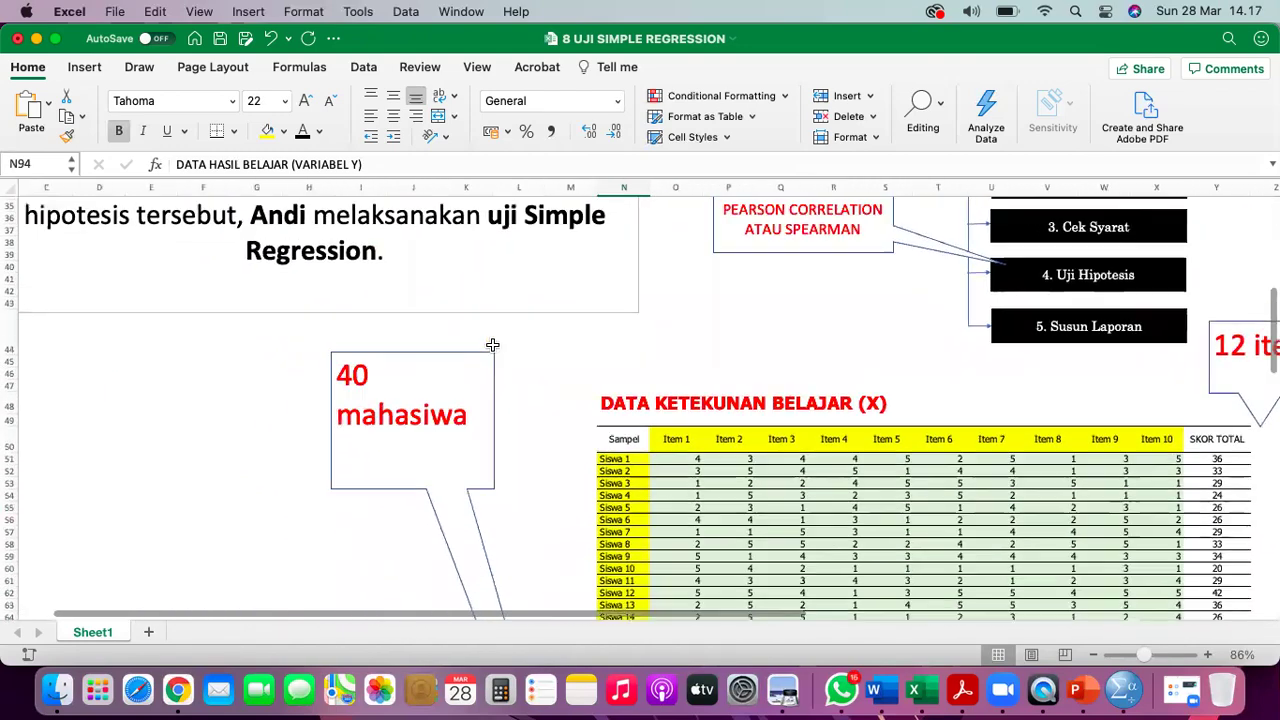
scroll(492, 344, right, 2)
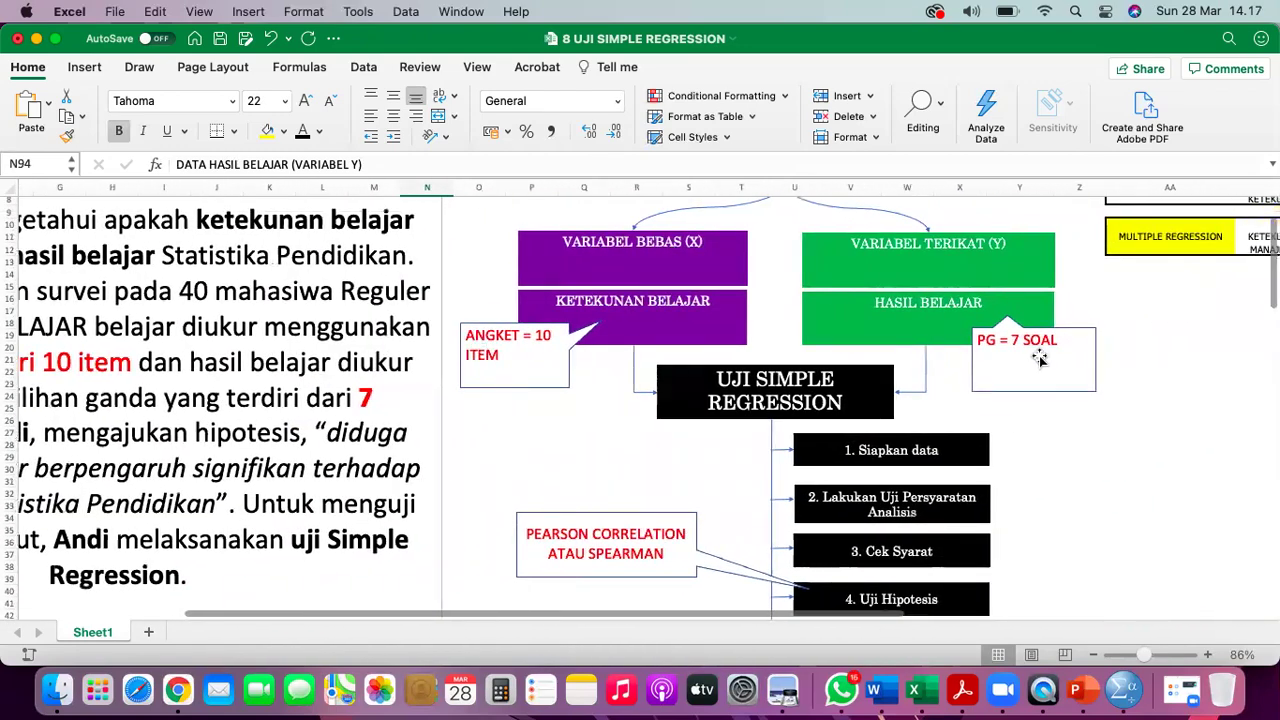
scroll(1040, 358, down, 20)
scroll(1040, 358, up, 8)
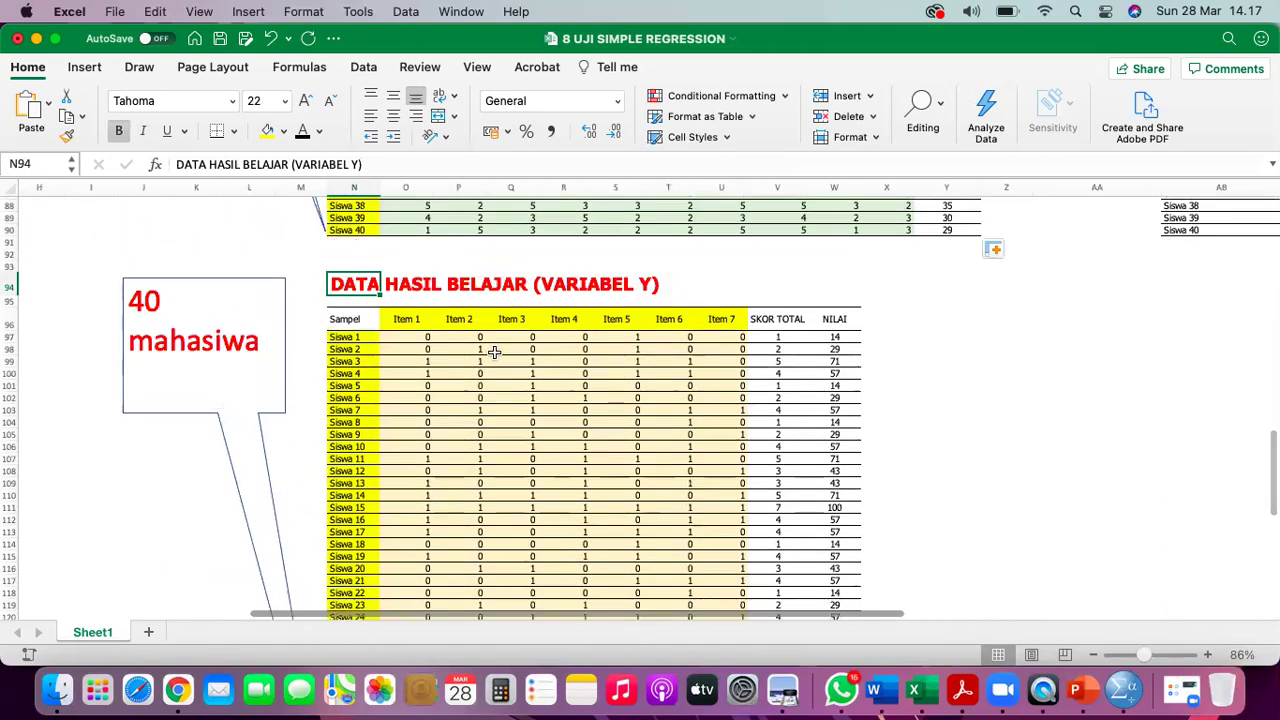
- Review the Y table's Sampel entries from Siswa 1 to Siswa 40 and its Item 1 to Item 7, SKOR TOTAL and NILAI columns
click(408, 320)
click(354, 320)
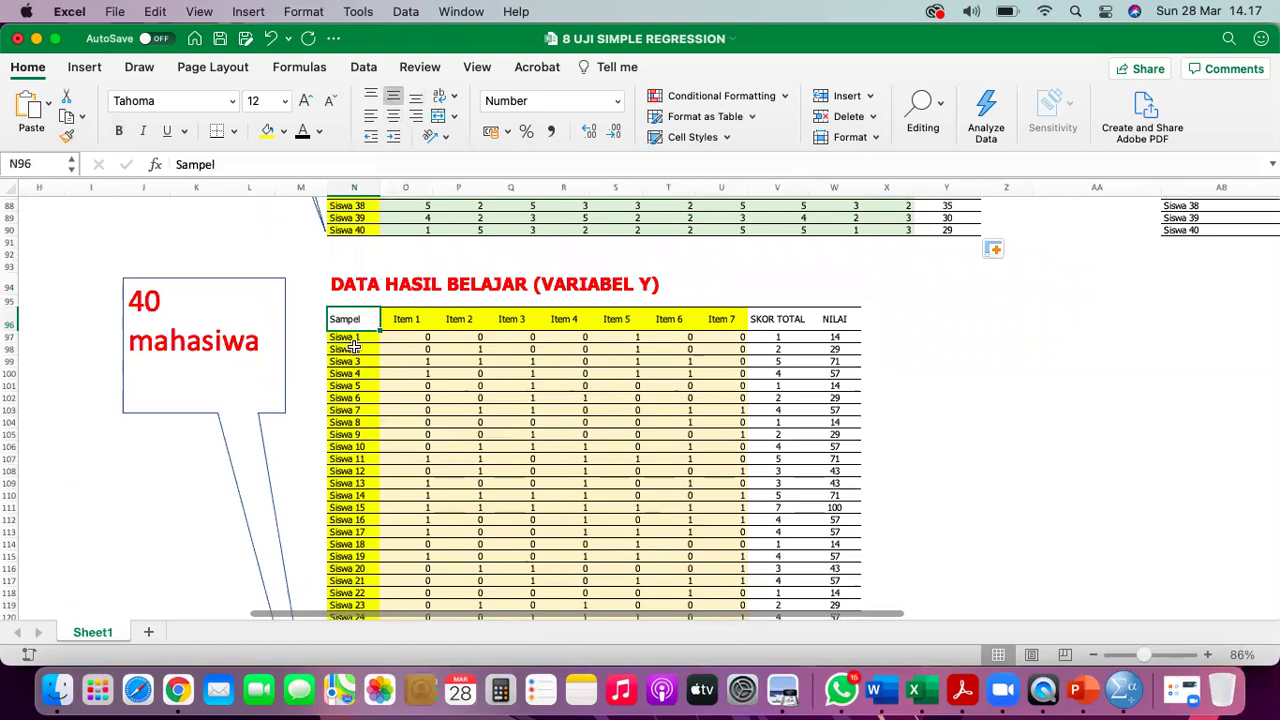
click(354, 338)
scroll(370, 500, down, 6)
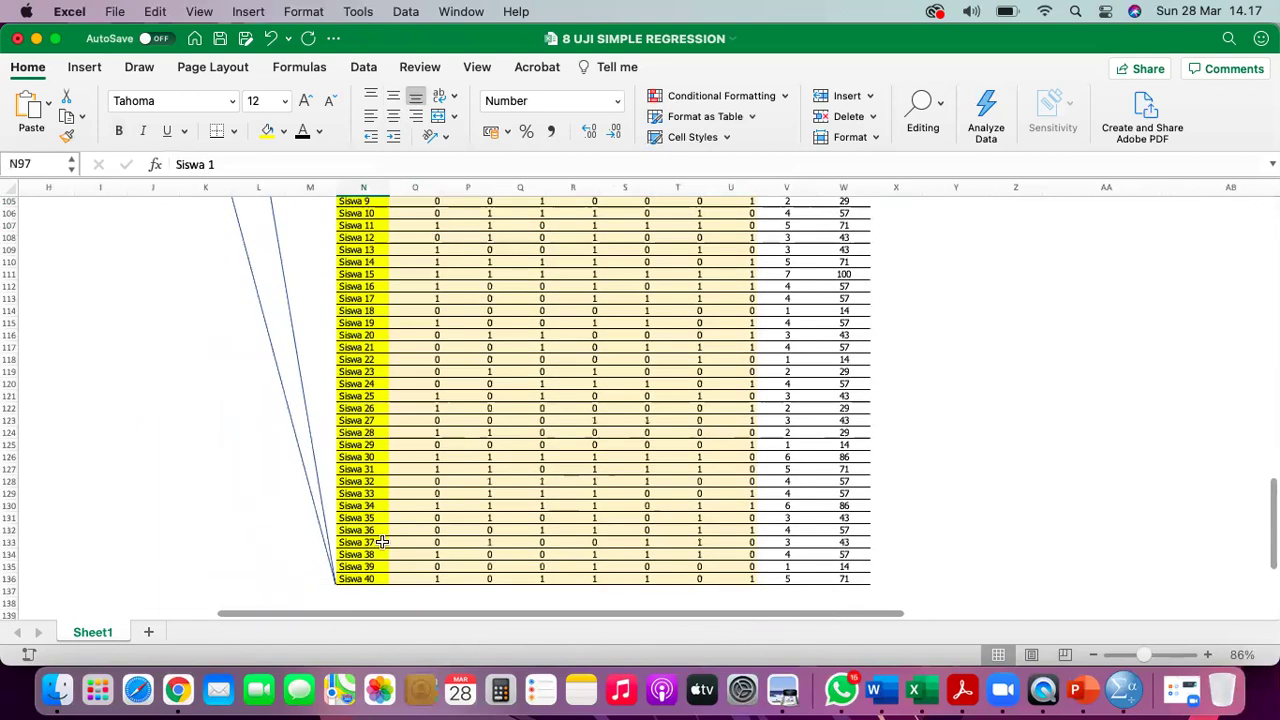
click(368, 580)
scroll(371, 560, up, 8)
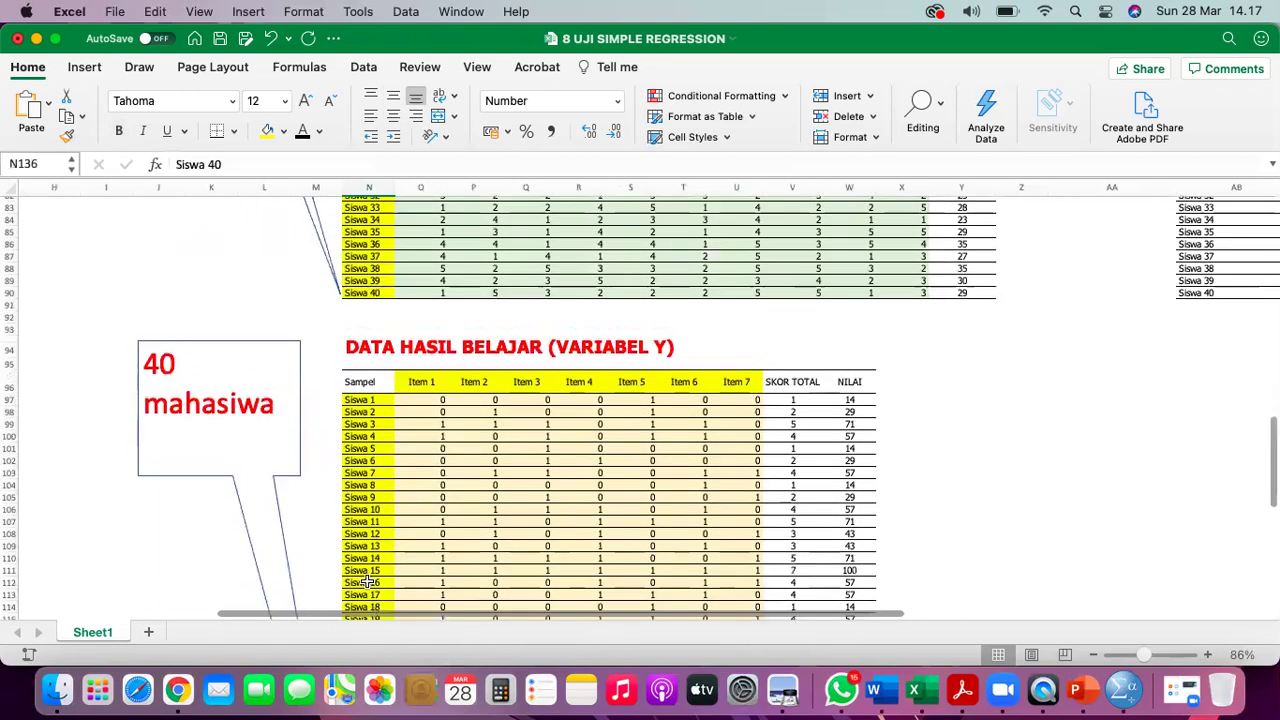
click(421, 387)
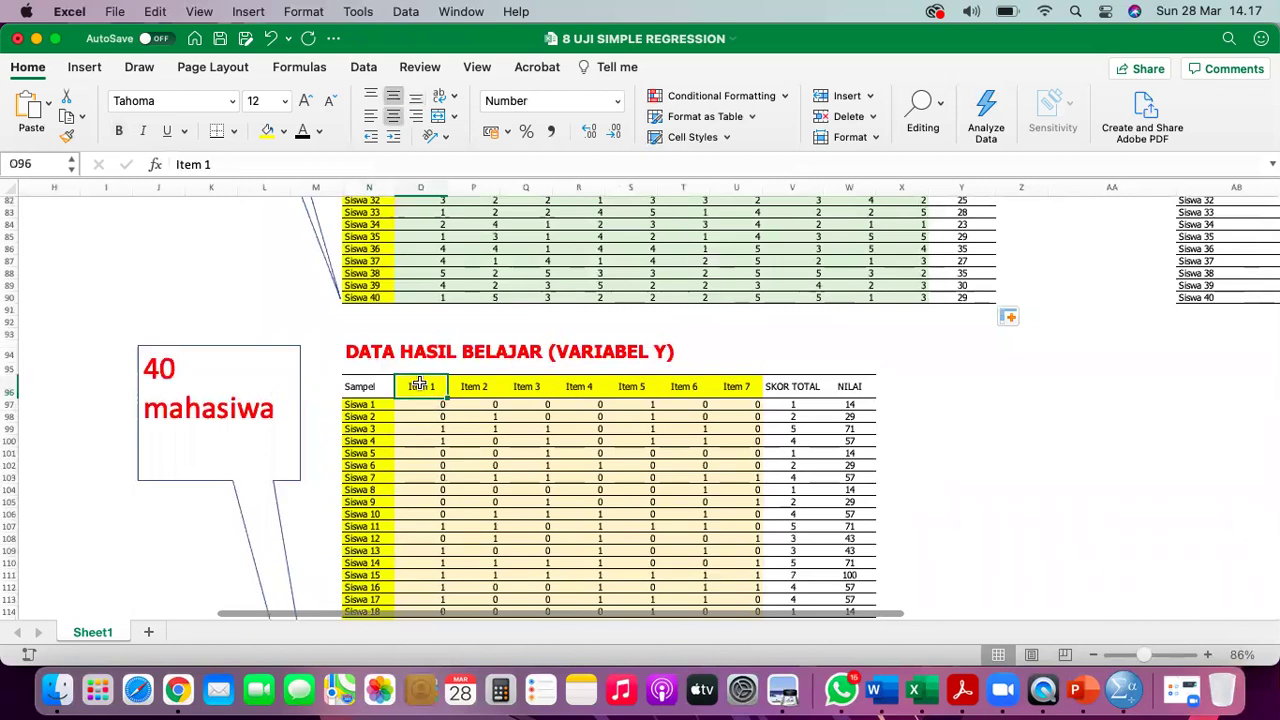
click(755, 387)
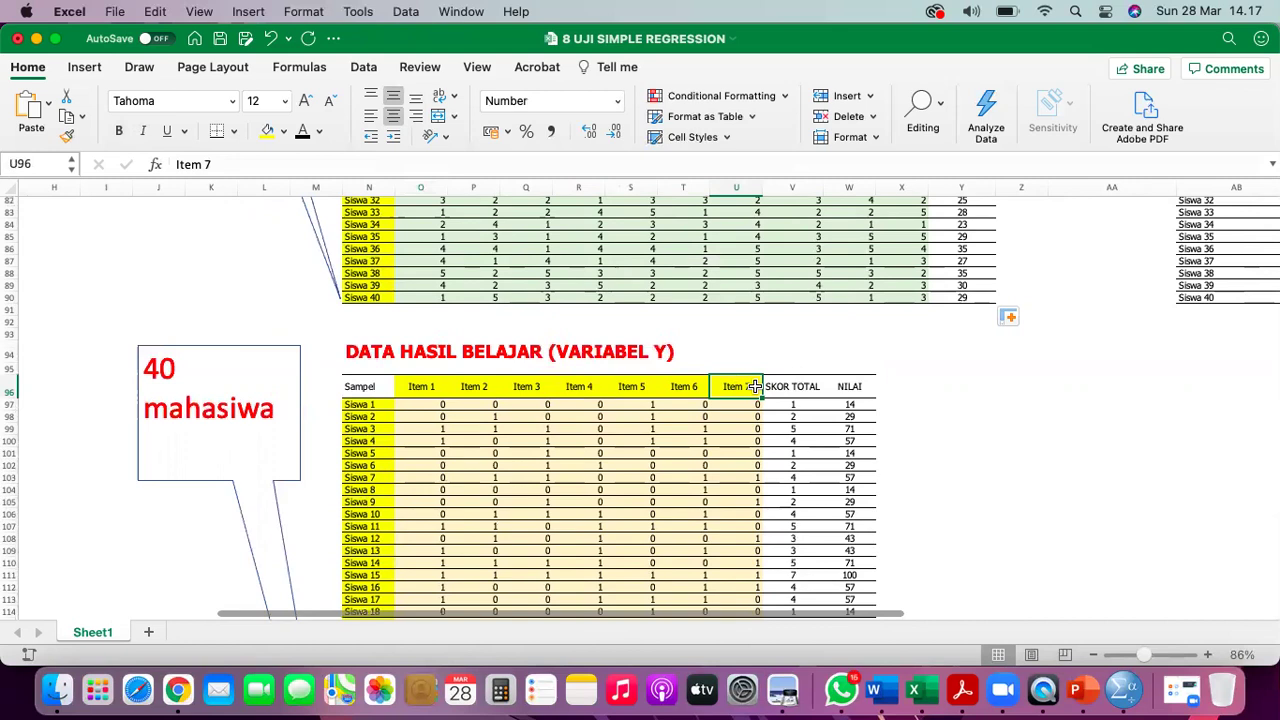
scroll(755, 387, right, 3)
click(653, 375)
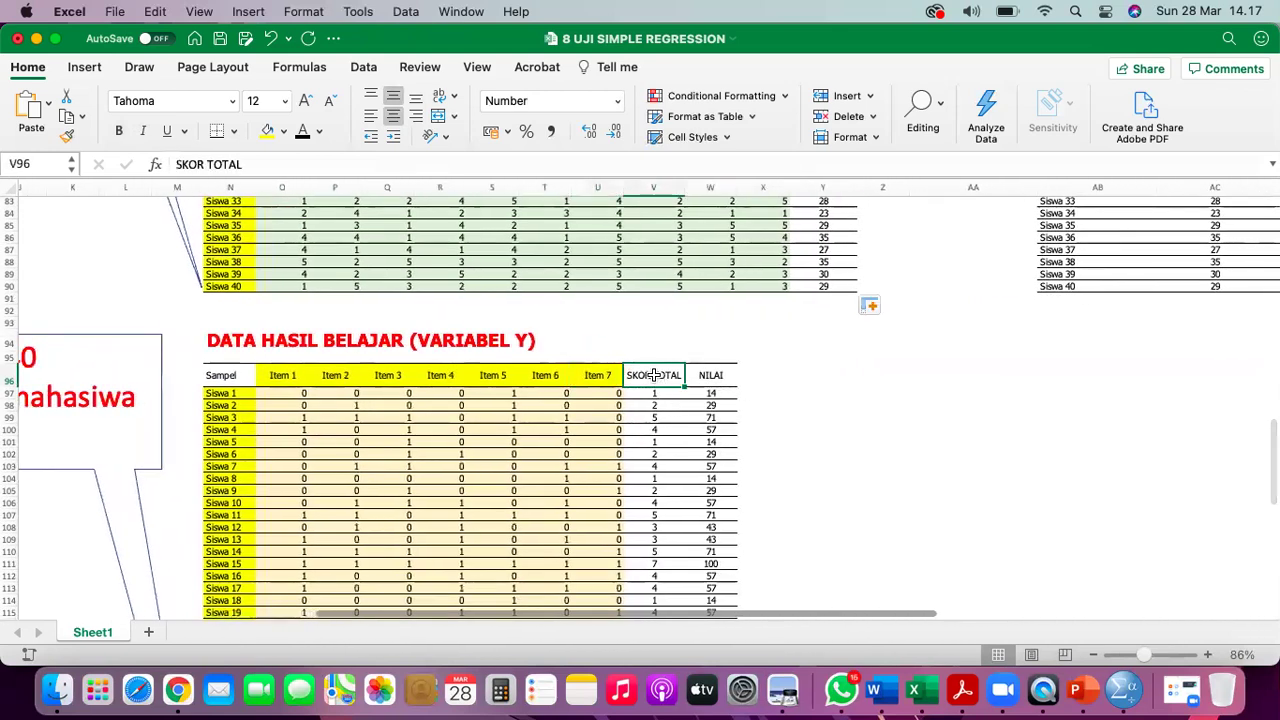
click(708, 375)
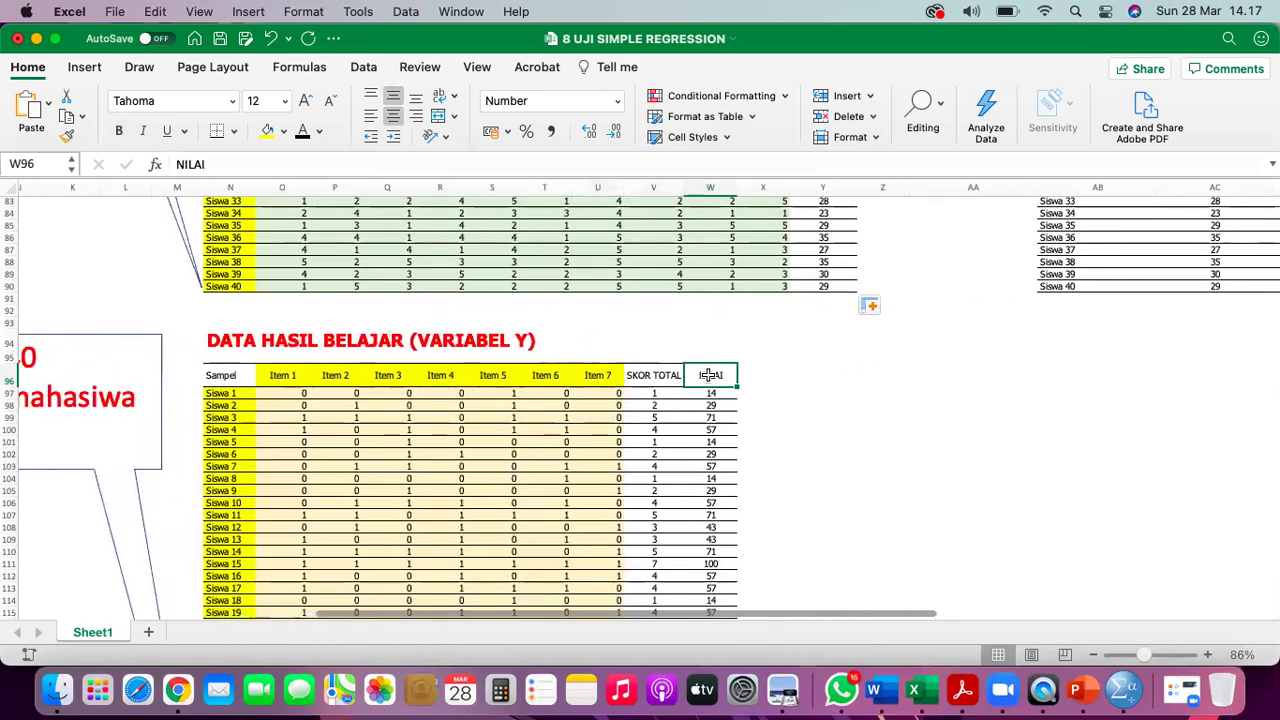
click(653, 375)
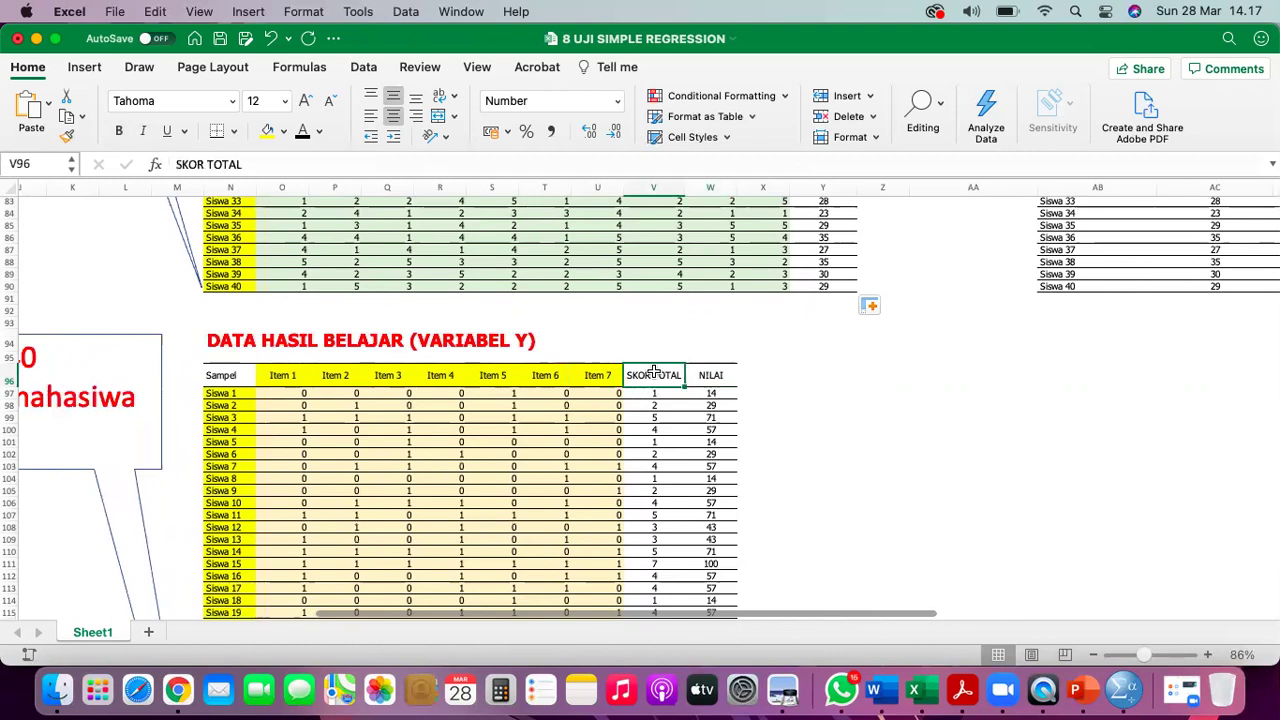
click(714, 375)
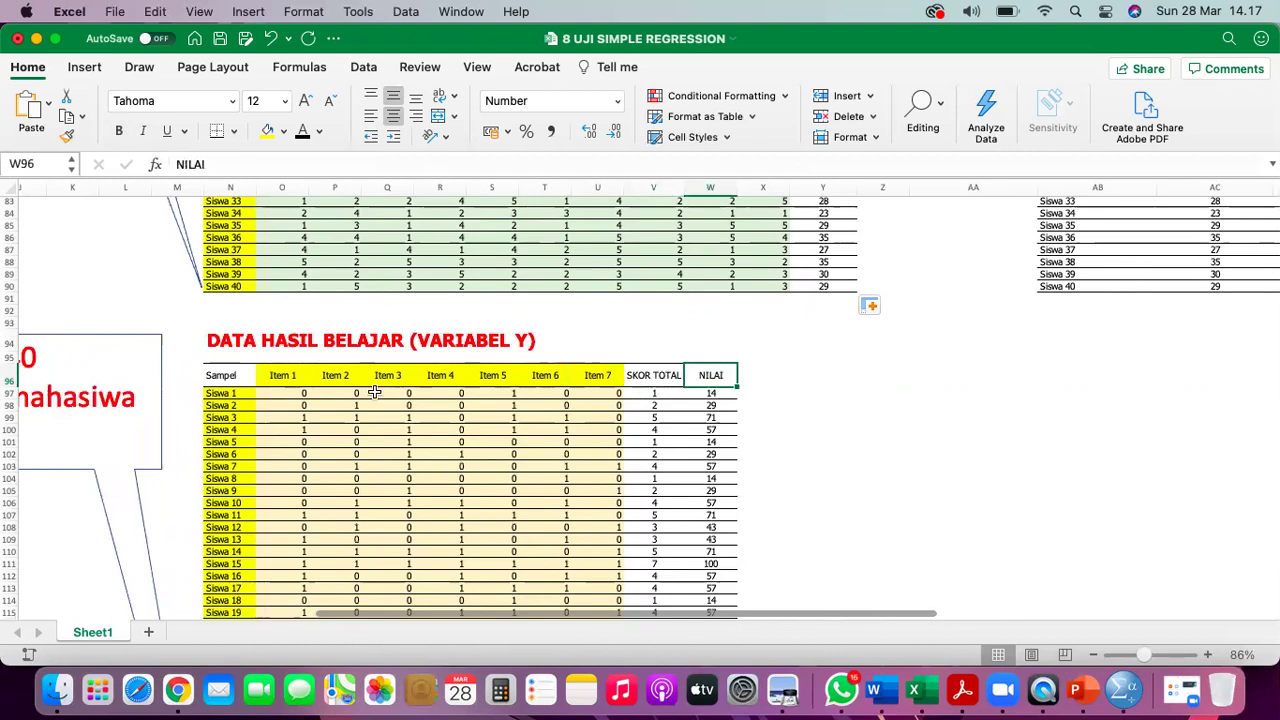
- Fill Siswa 1's Item 1 formula =RANDBETWEEN(0;1) from O97 across to Item 7 and down to Siswa 40 in row 136
click(295, 393)
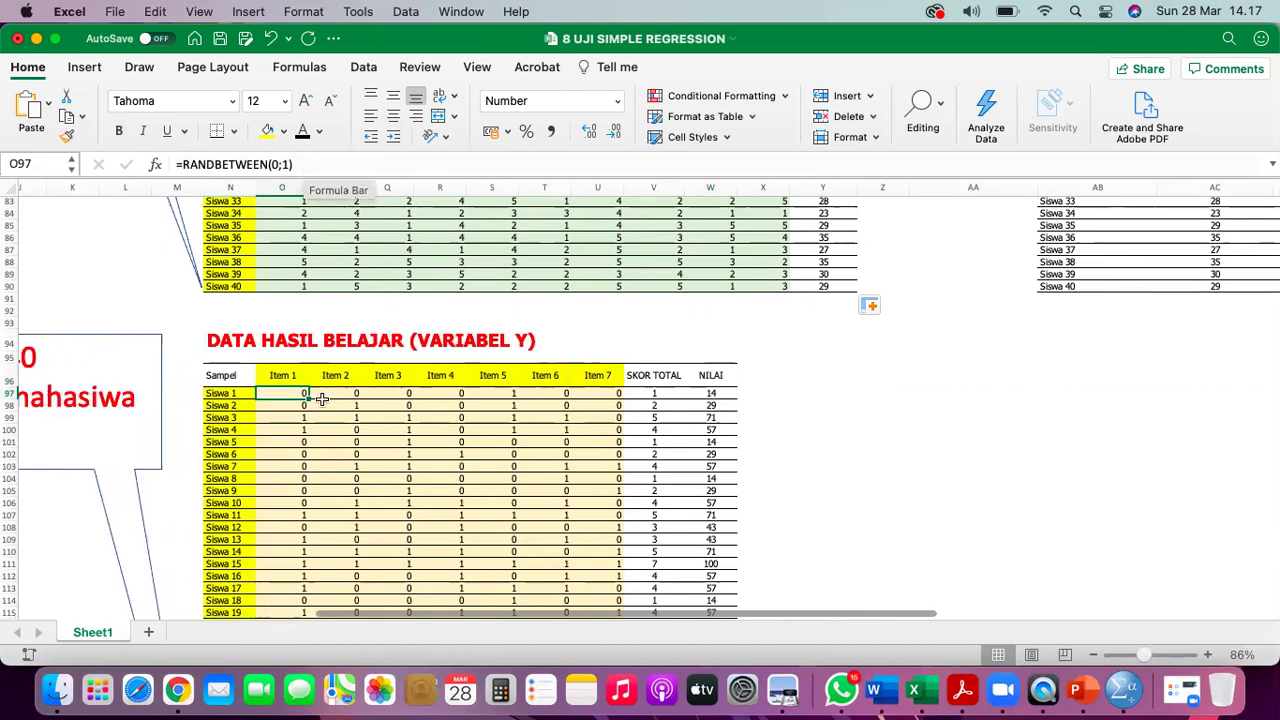
drag(309, 398, 629, 595)
scroll(629, 595, up, 5)
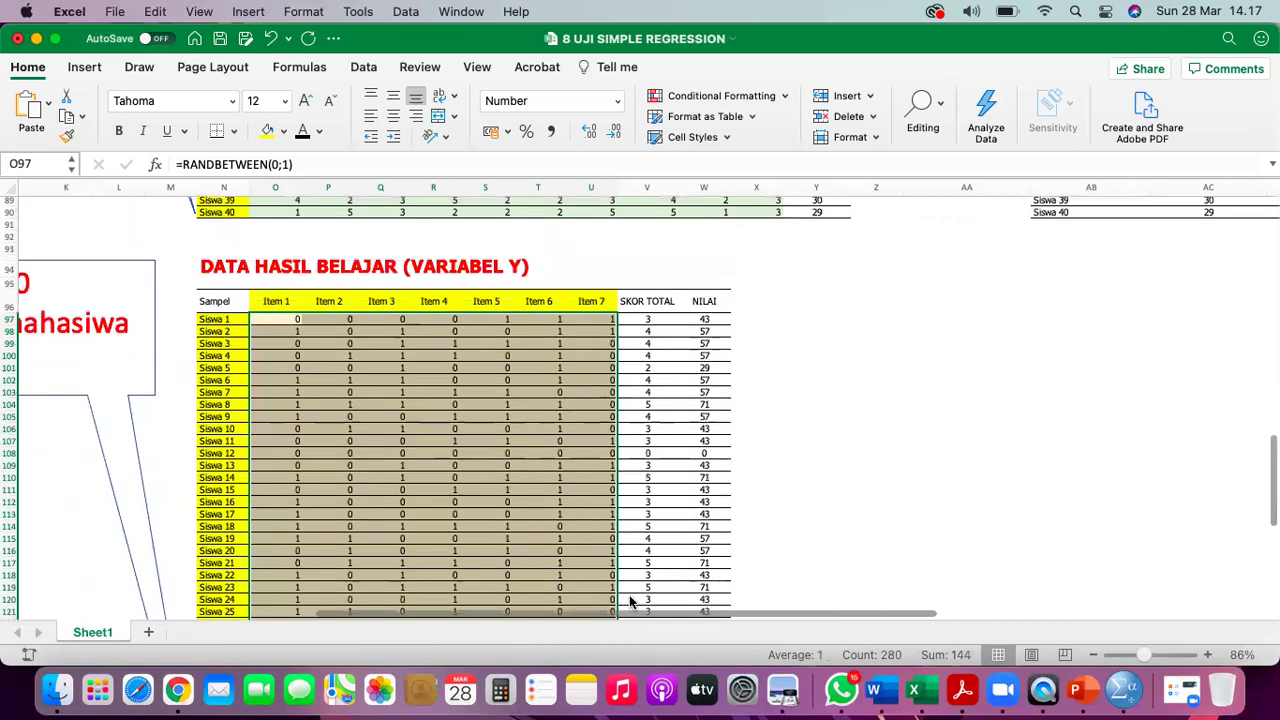
- Enter =SUM(O97:U97) in Siswa 1's SKOR TOTAL cell (V97) of the Y table
click(642, 319)
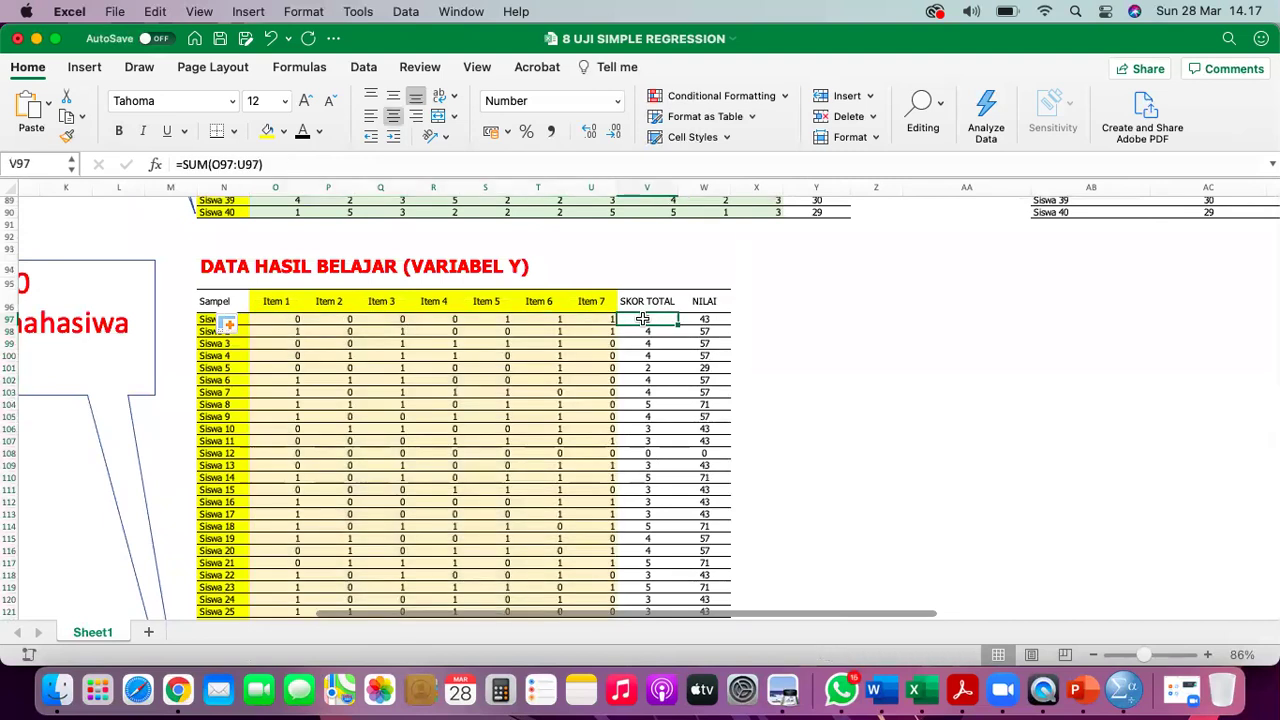
text(=SUM()
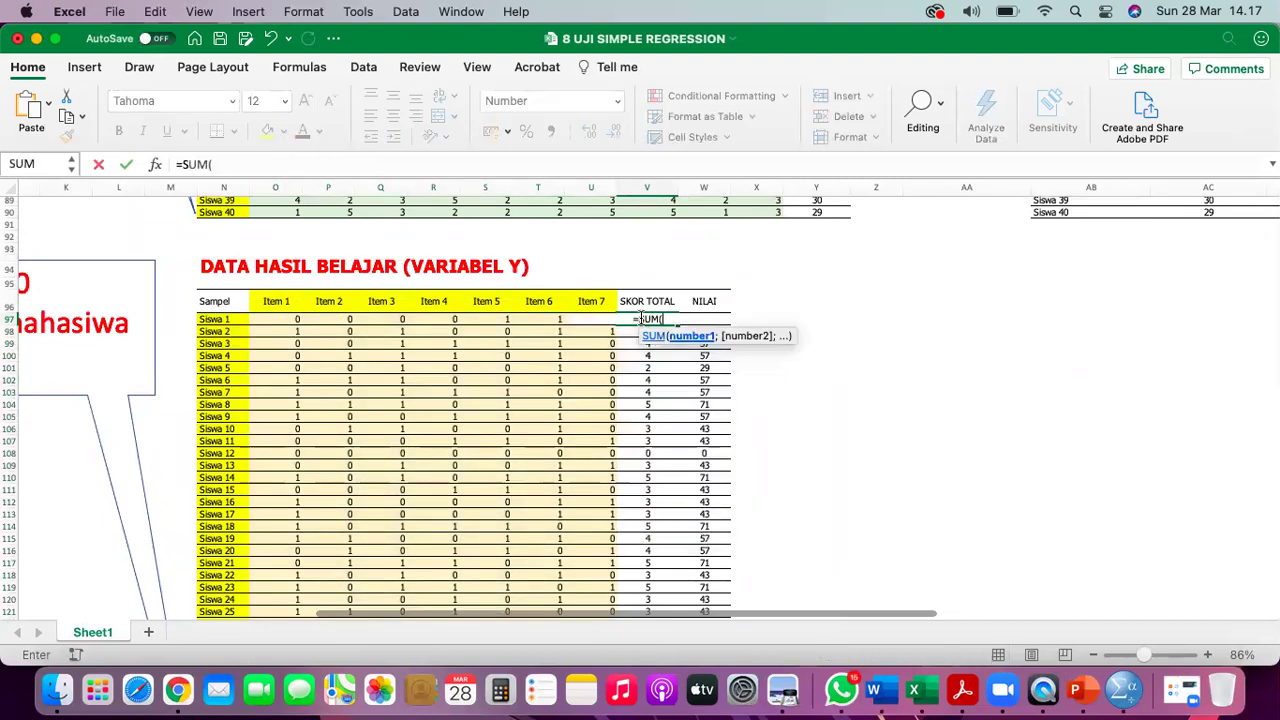
click(260, 318)
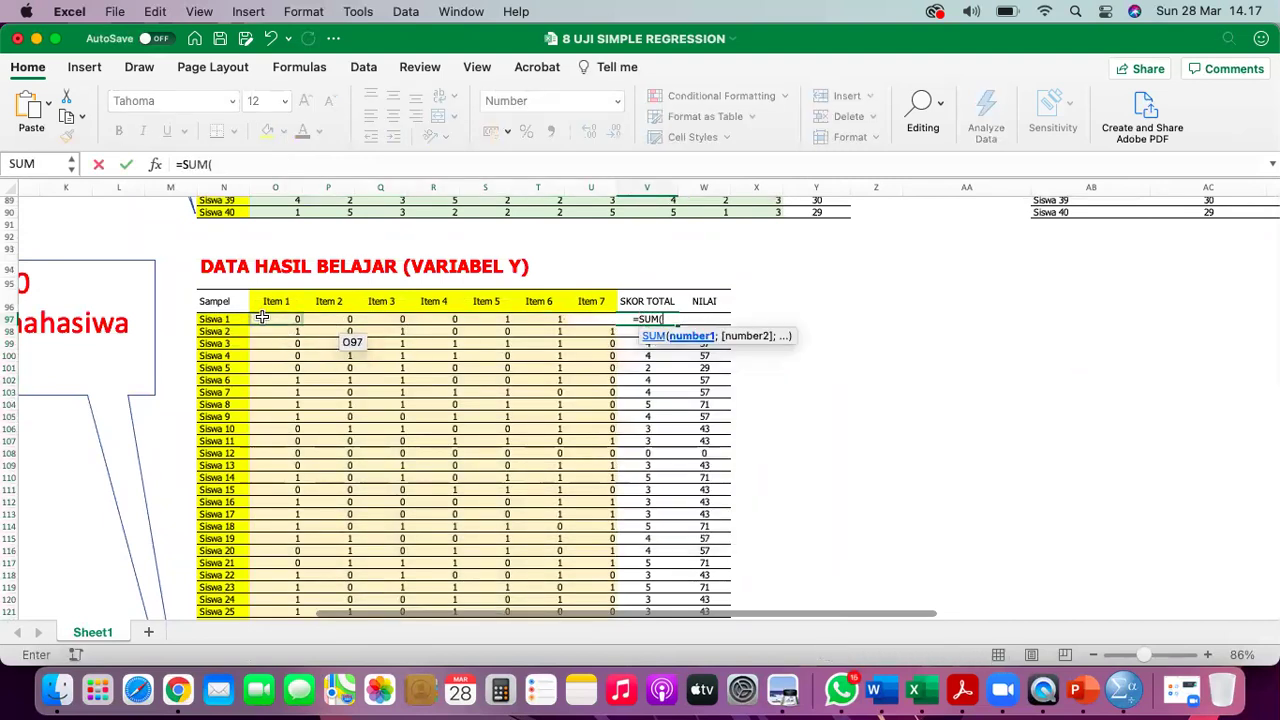
drag(260, 318, 607, 318)
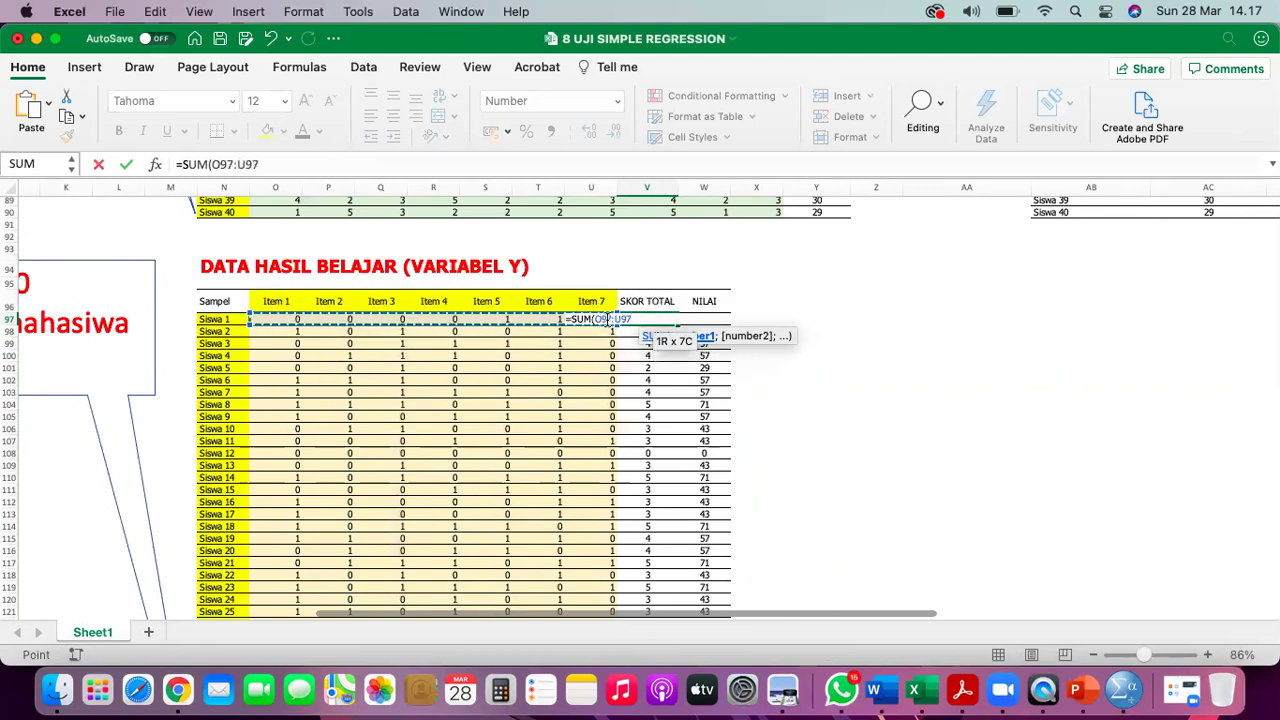
text())
key(Return)
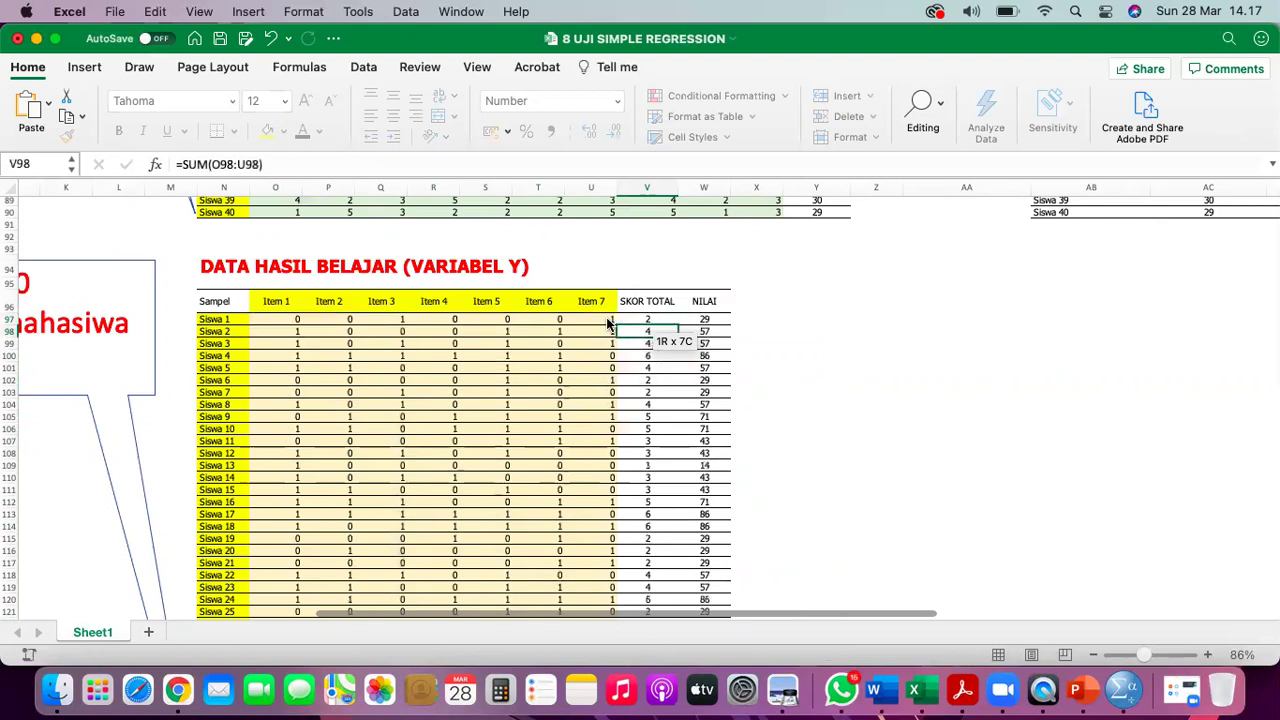
- Fill the SKOR TOTAL sum formula from V97 down to Siswa 40 in V136
key(Up)
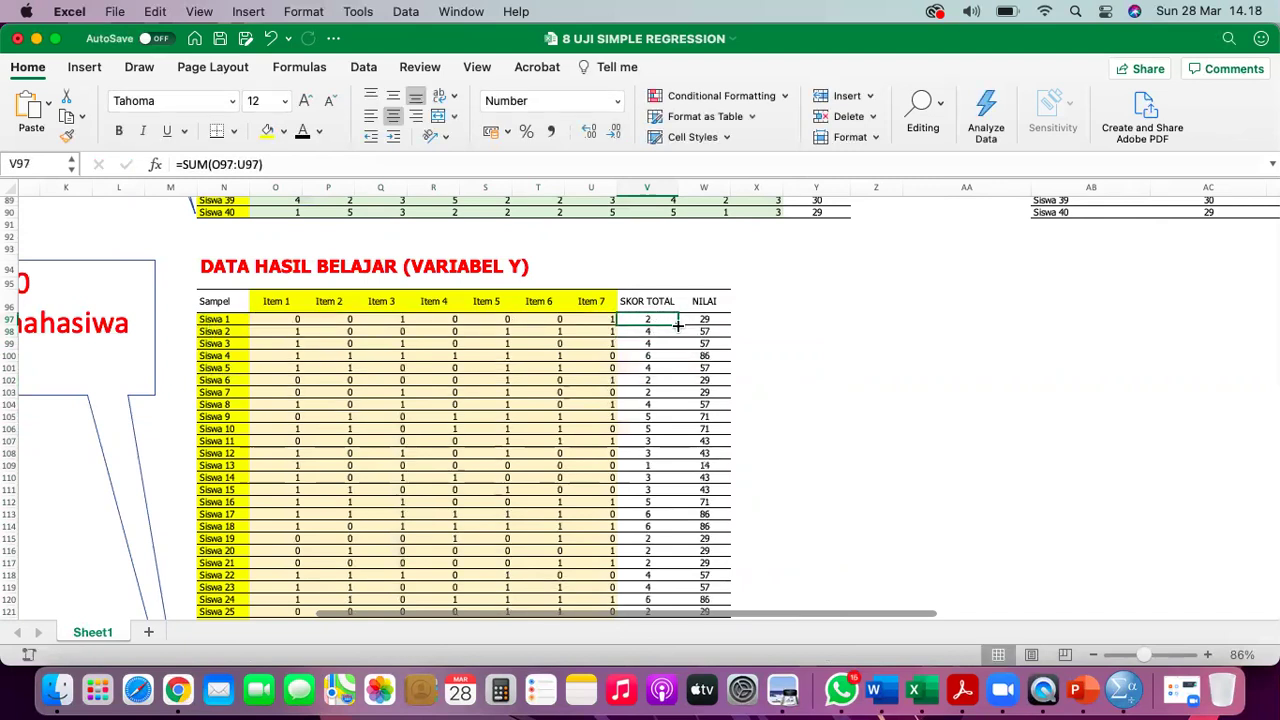
drag(678, 326, 665, 595)
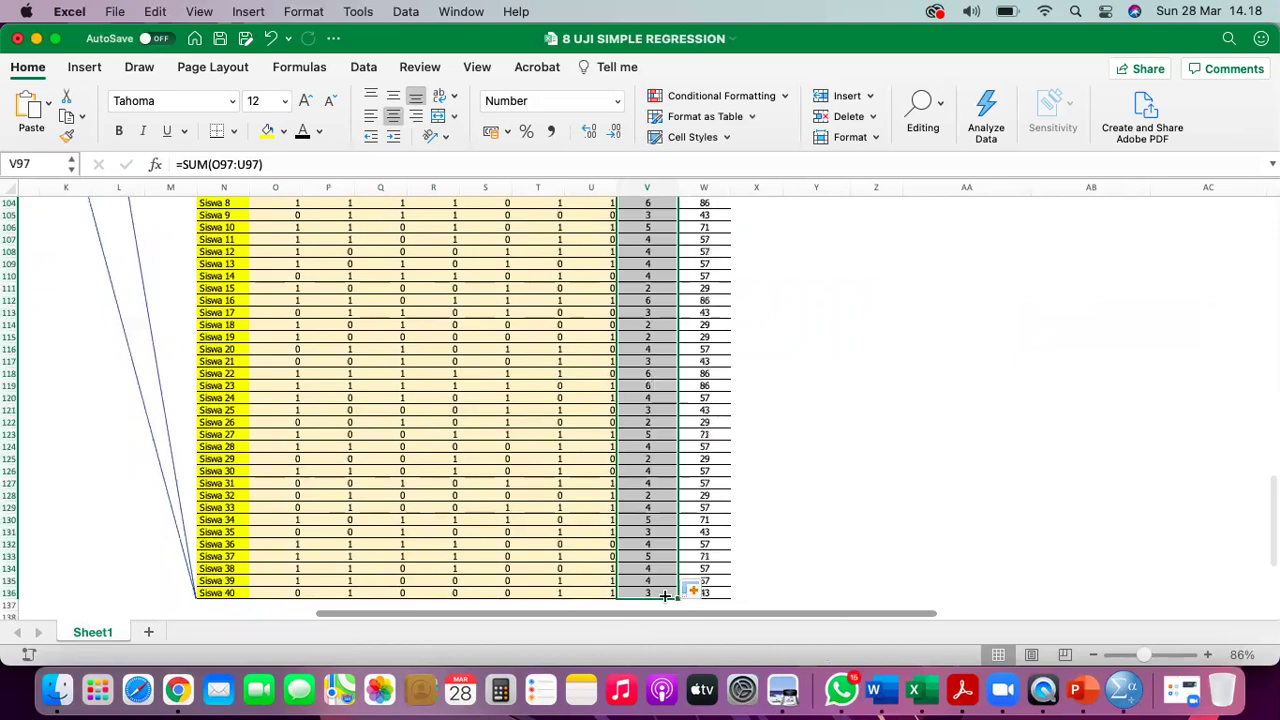
scroll(640, 420, up, 5)
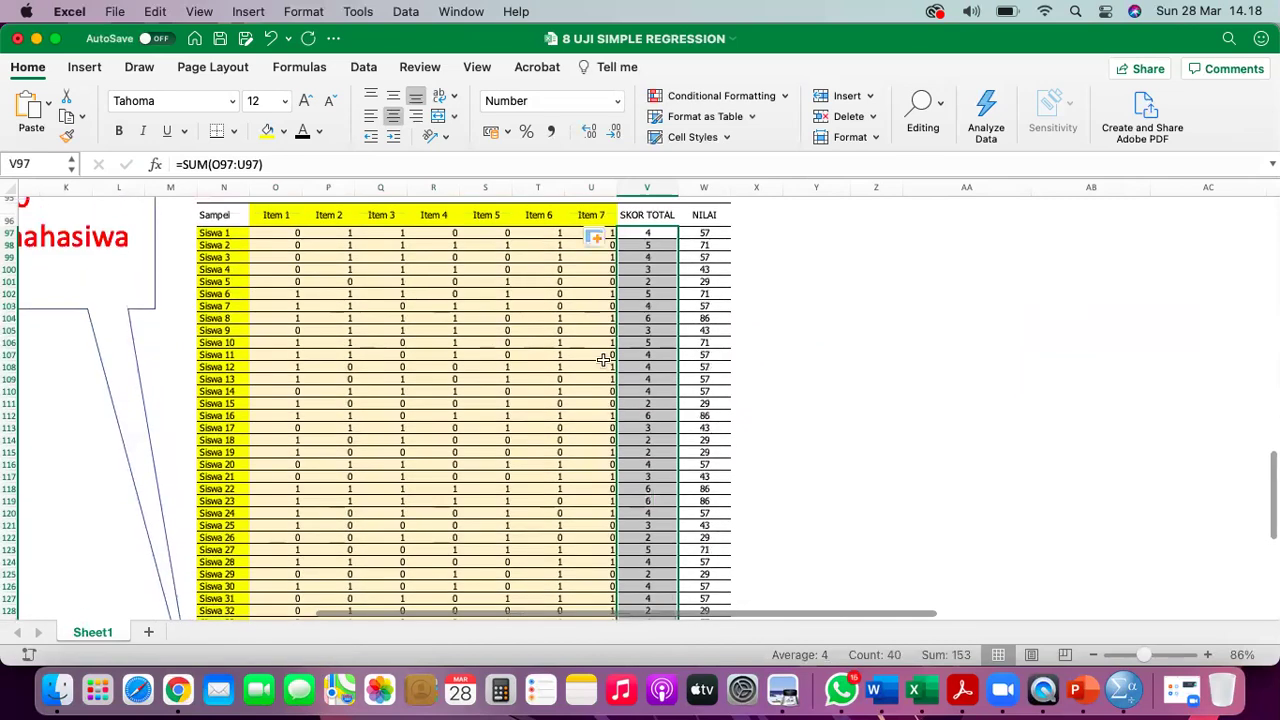
scroll(604, 360, right, 1)
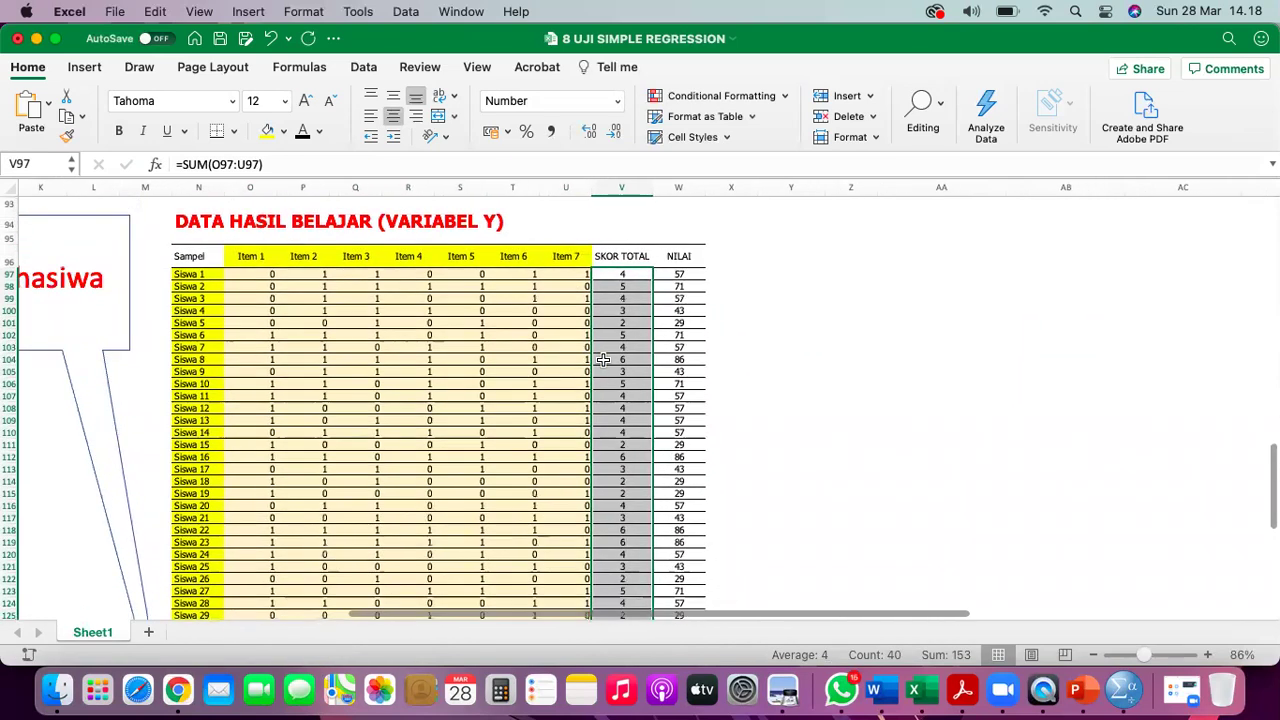
scroll(604, 360, up, 2)
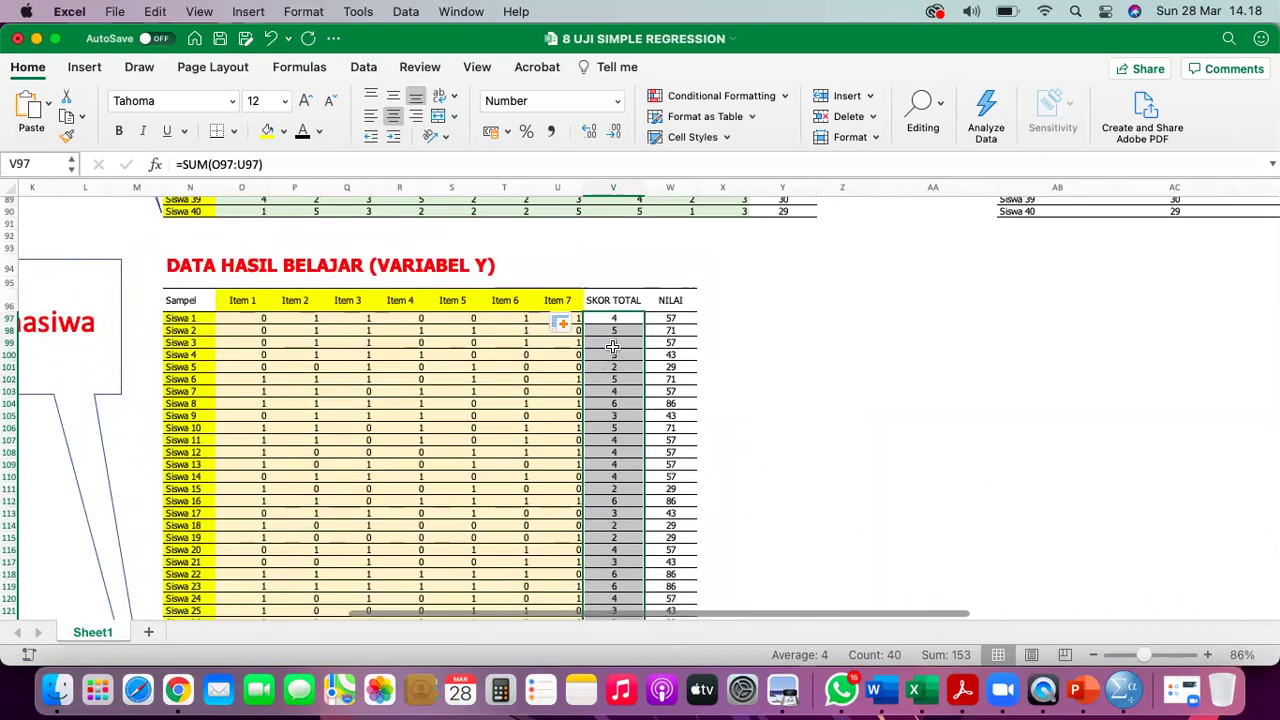
- Select Siswa 1's NILAI cell (W97) in the Y table and enlarge the sheet to 150%
click(670, 320)
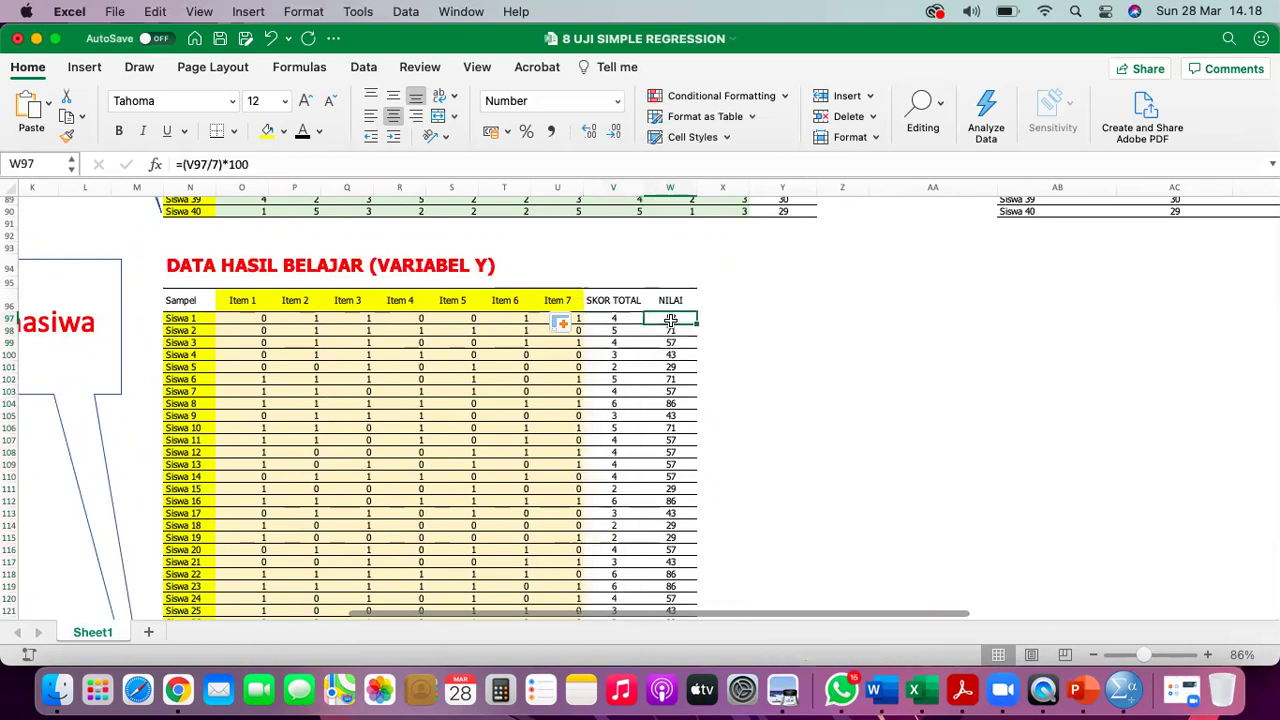
key(Up)
key(Down)
scroll(670, 320, up, 6)
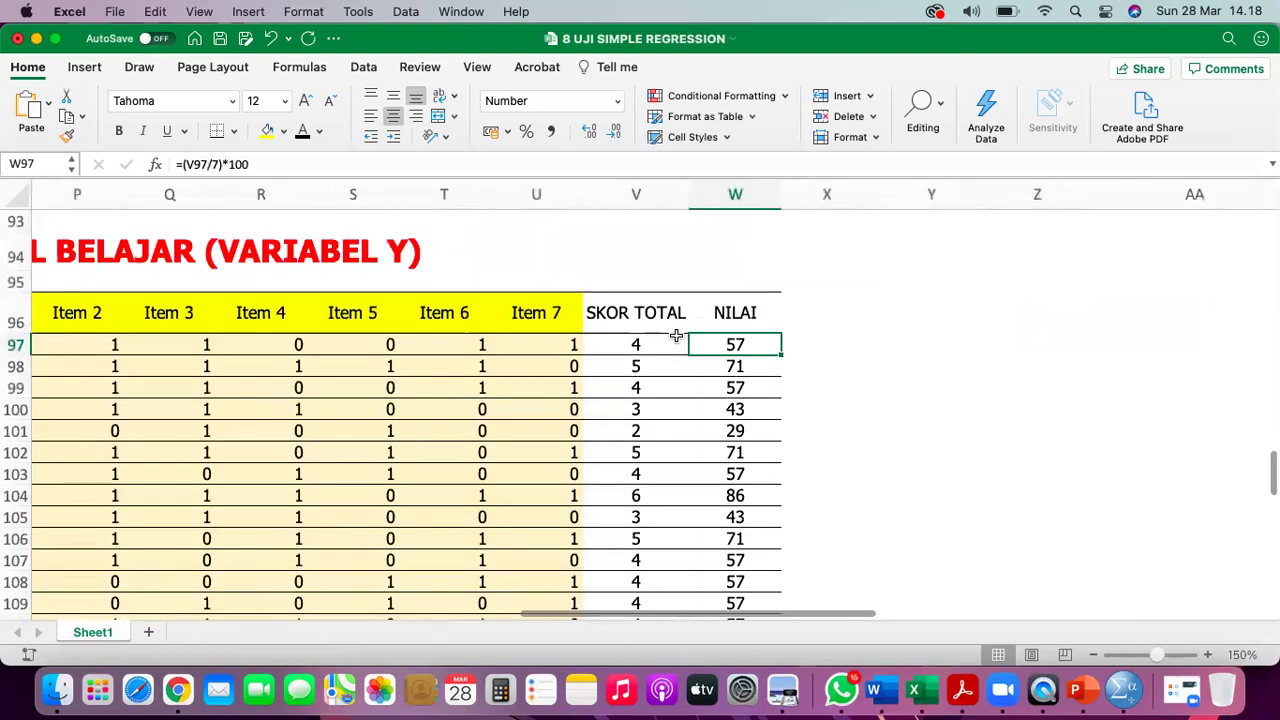
text(=S)
key(BackSpace)
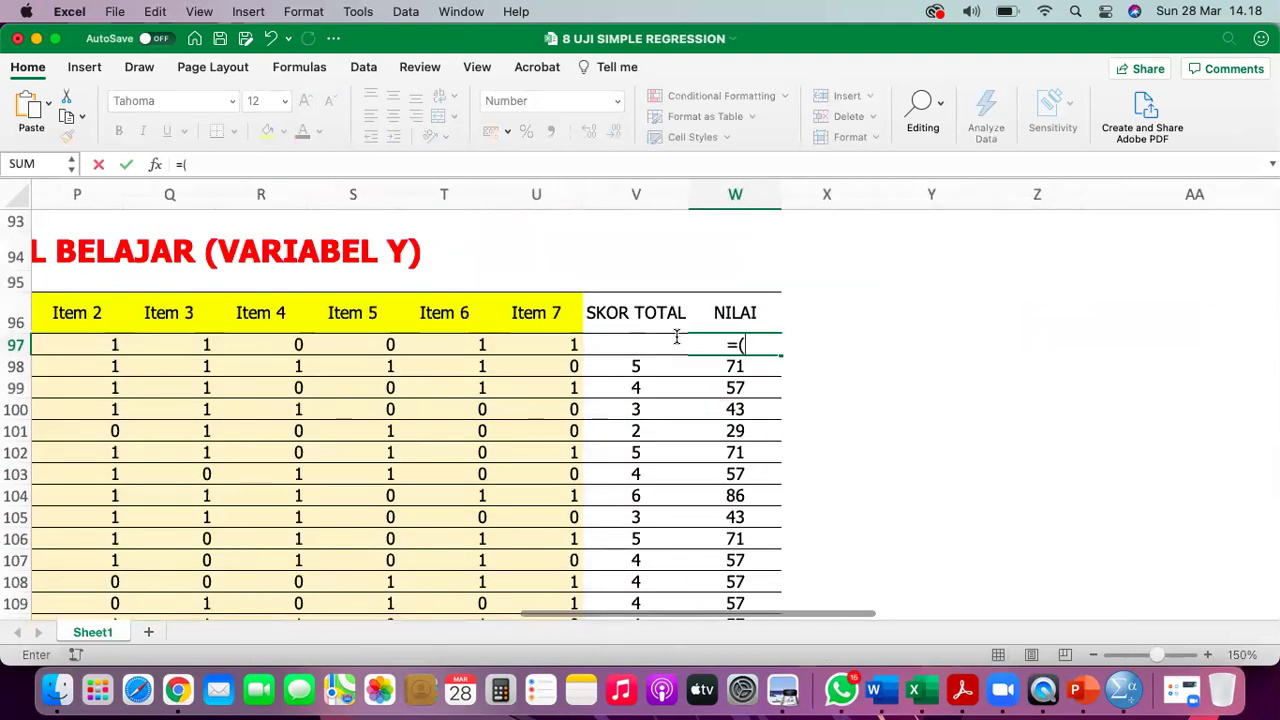
key(F2)
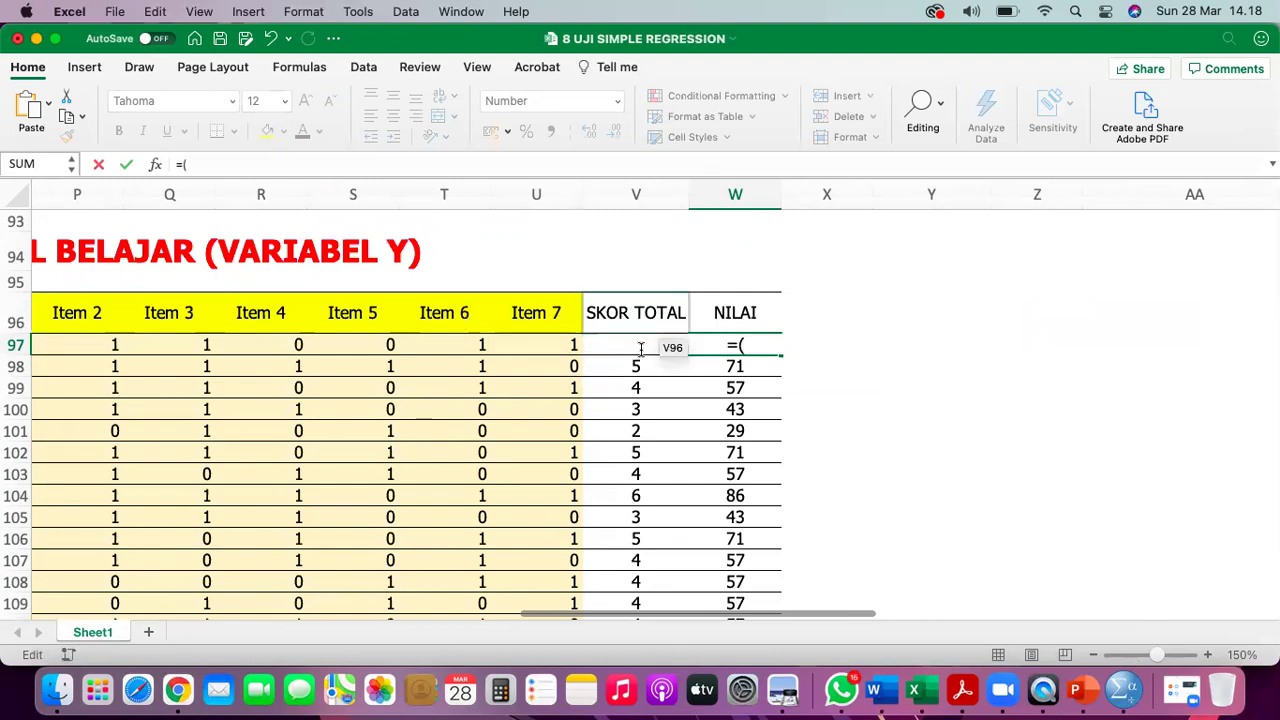
key(Escape)
- Widen the NILAI column (W) and enter =(V97/7)*100 for Siswa 1 in W97
drag(777, 193, 840, 194)
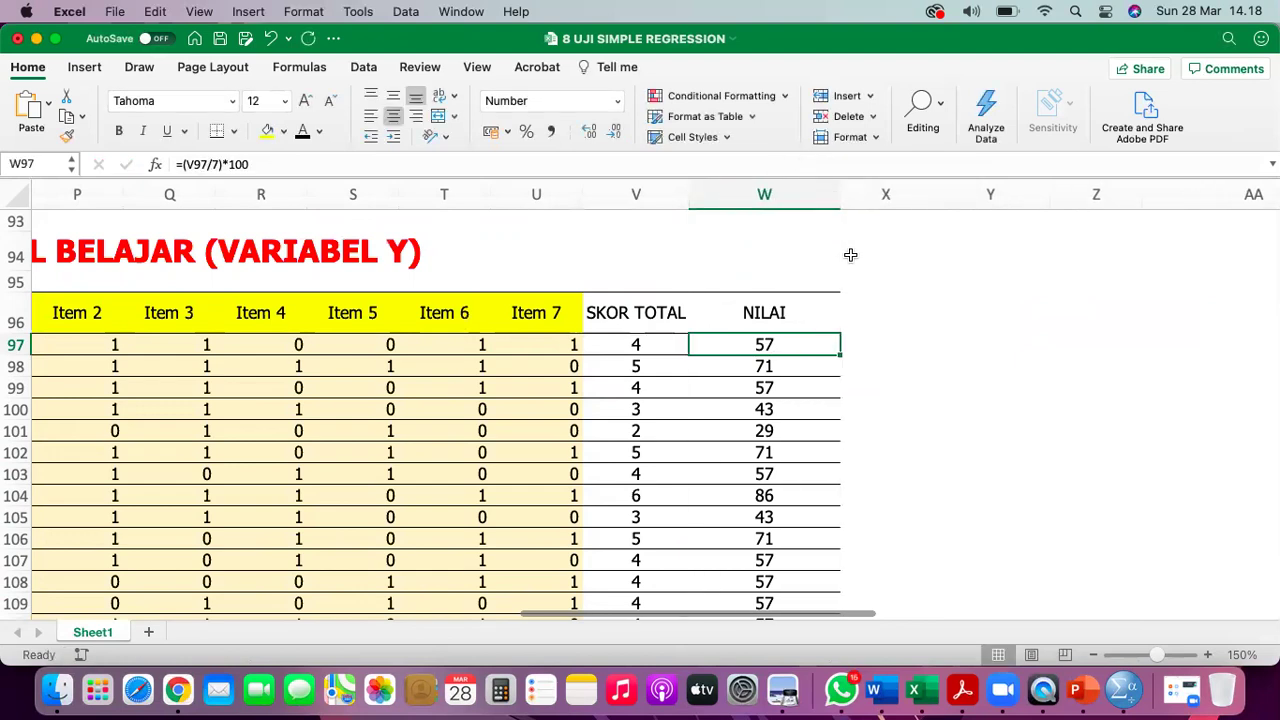
text(=()
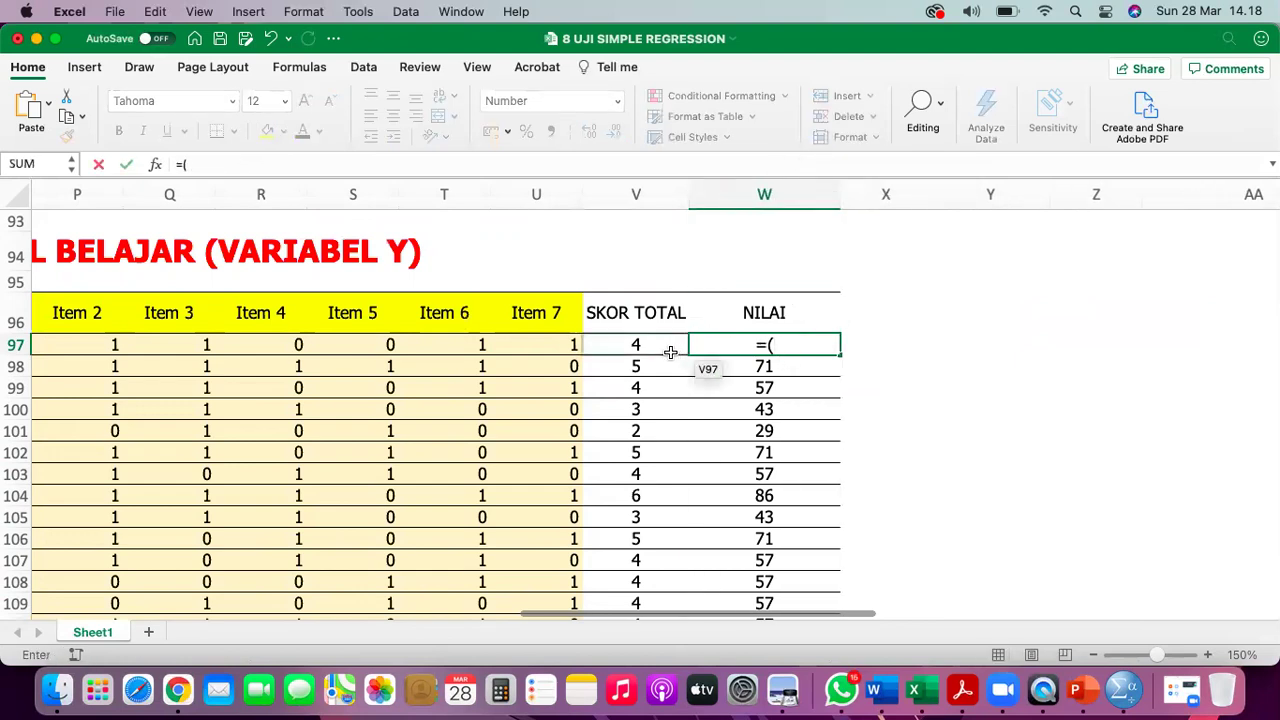
click(657, 346)
text(/7)*100)
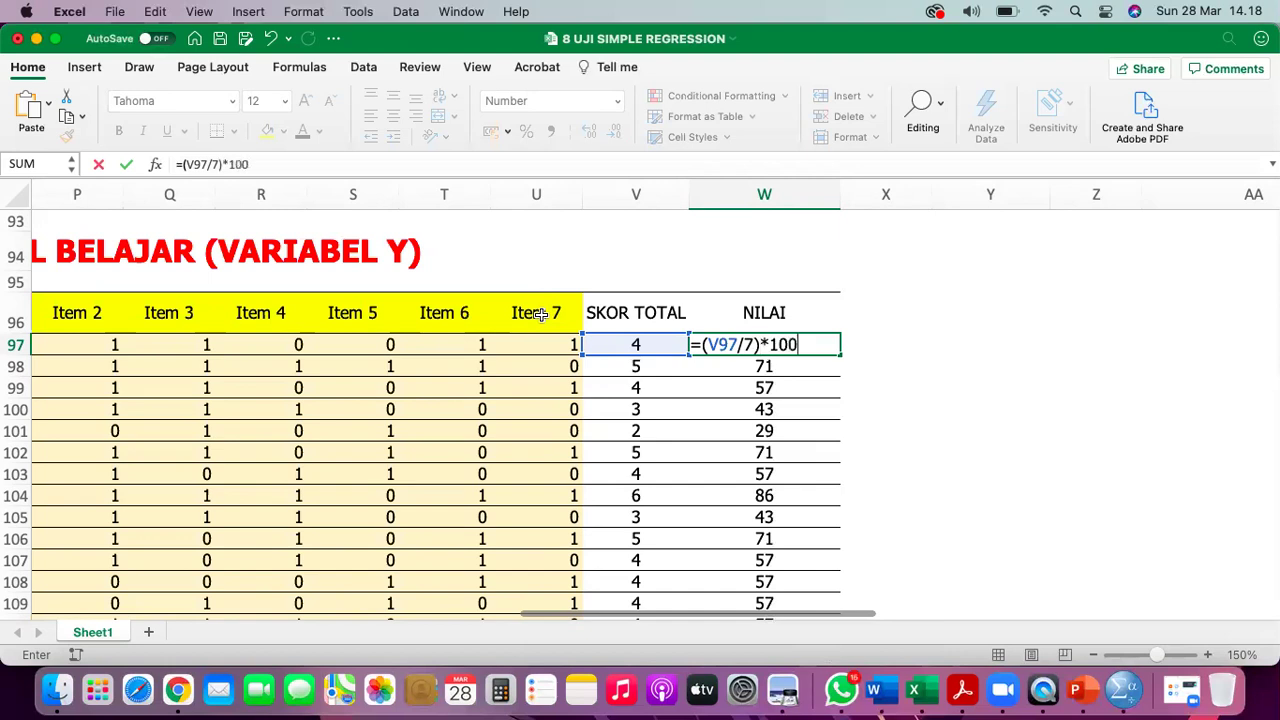
key(Return)
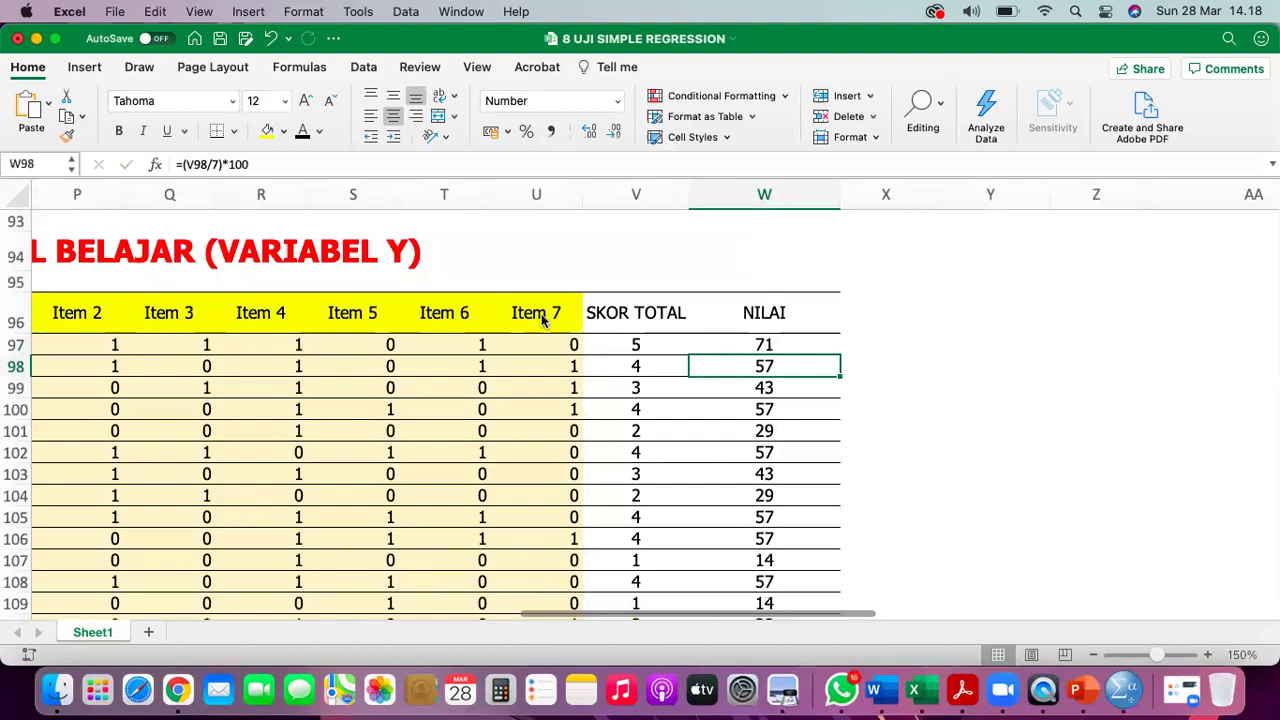
- Fill the NILAI formula from Siswa 1 in W97 down to Siswa 40 in W136
click(805, 344)
drag(839, 355, 826, 583)
drag(824, 561, 824, 567)
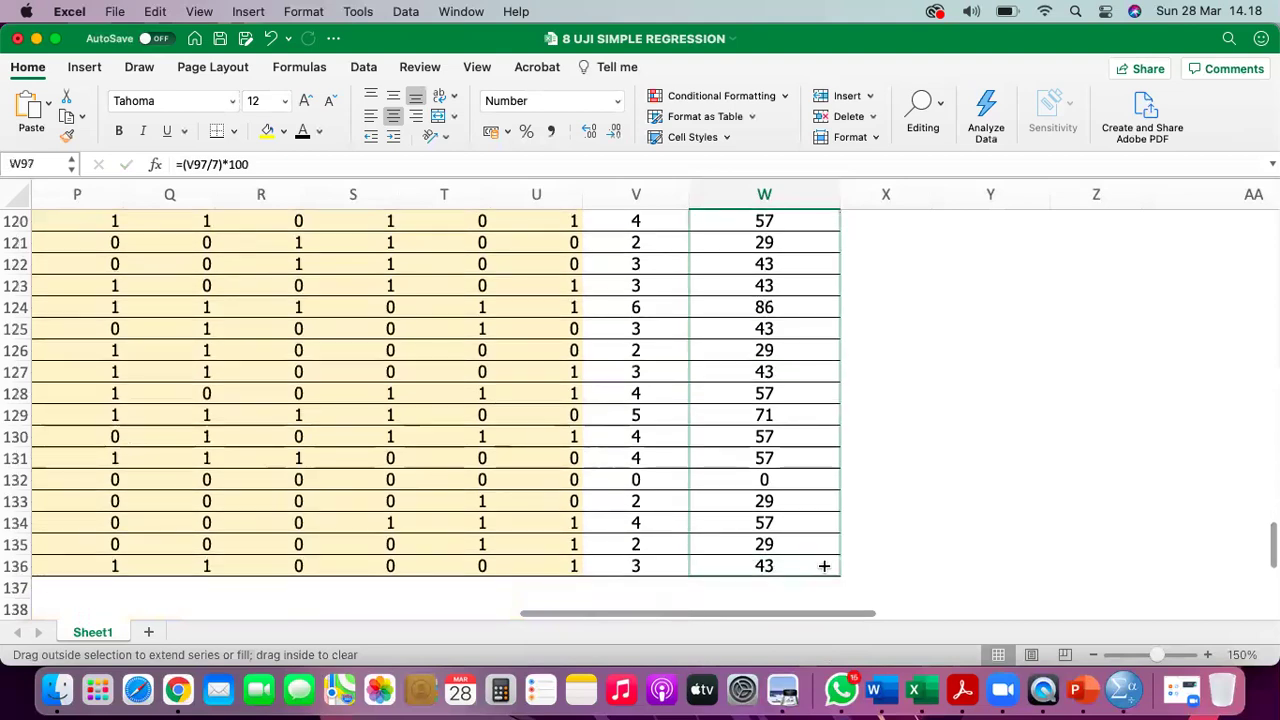
- Replace the random formulas in the Y item scores (O97:U136) with fixed values by copying the range and pasting values over it
scroll(824, 566, up, 5)
scroll(824, 566, left, 2)
scroll(824, 566, up, 5)
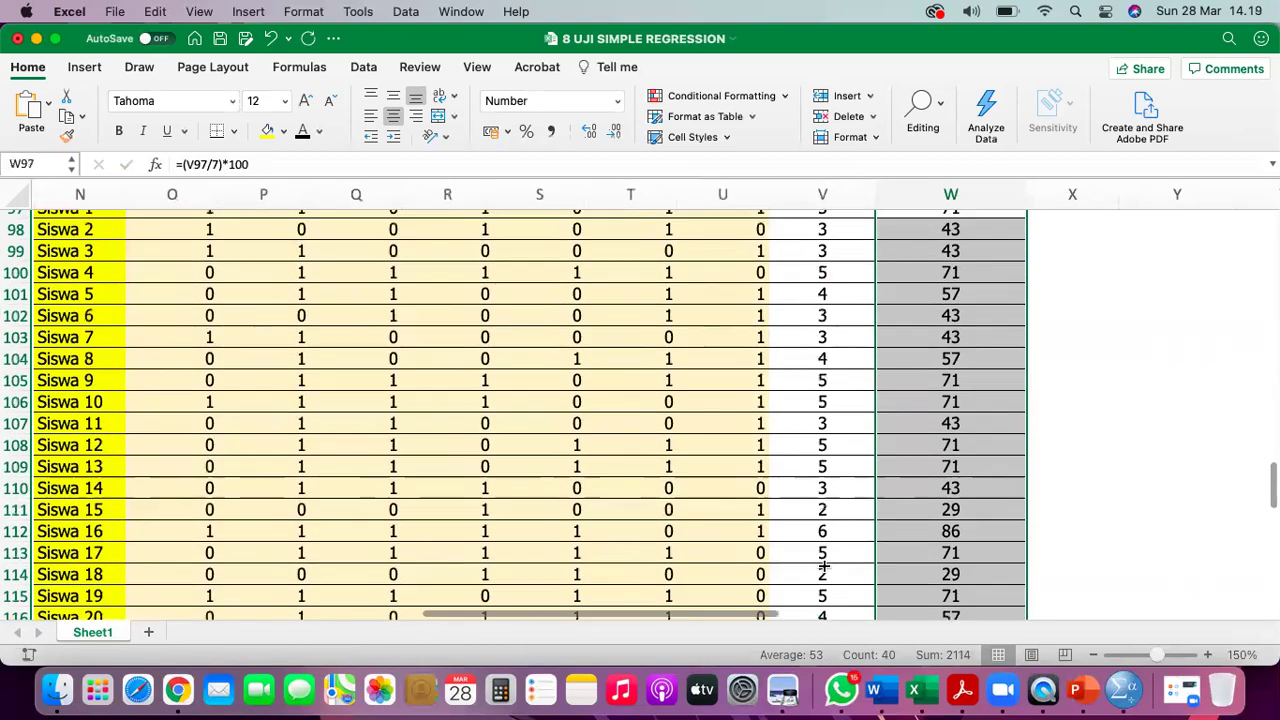
scroll(824, 566, up, 2)
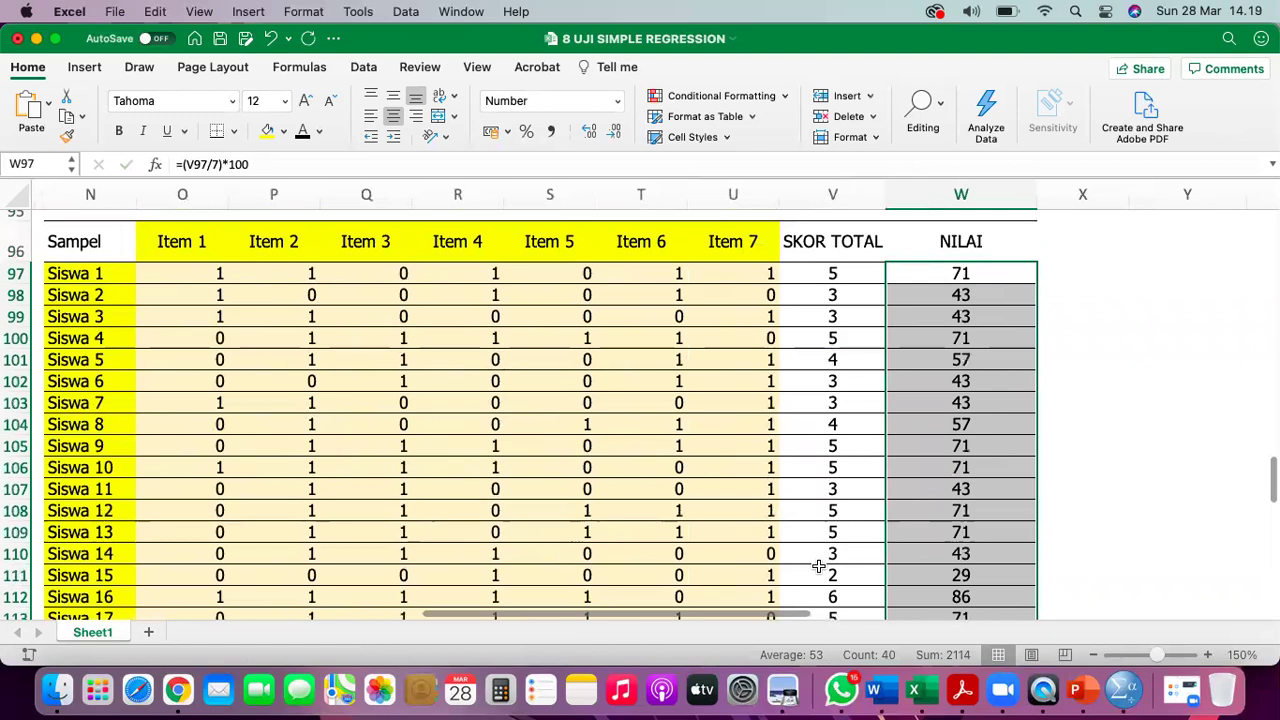
click(183, 271)
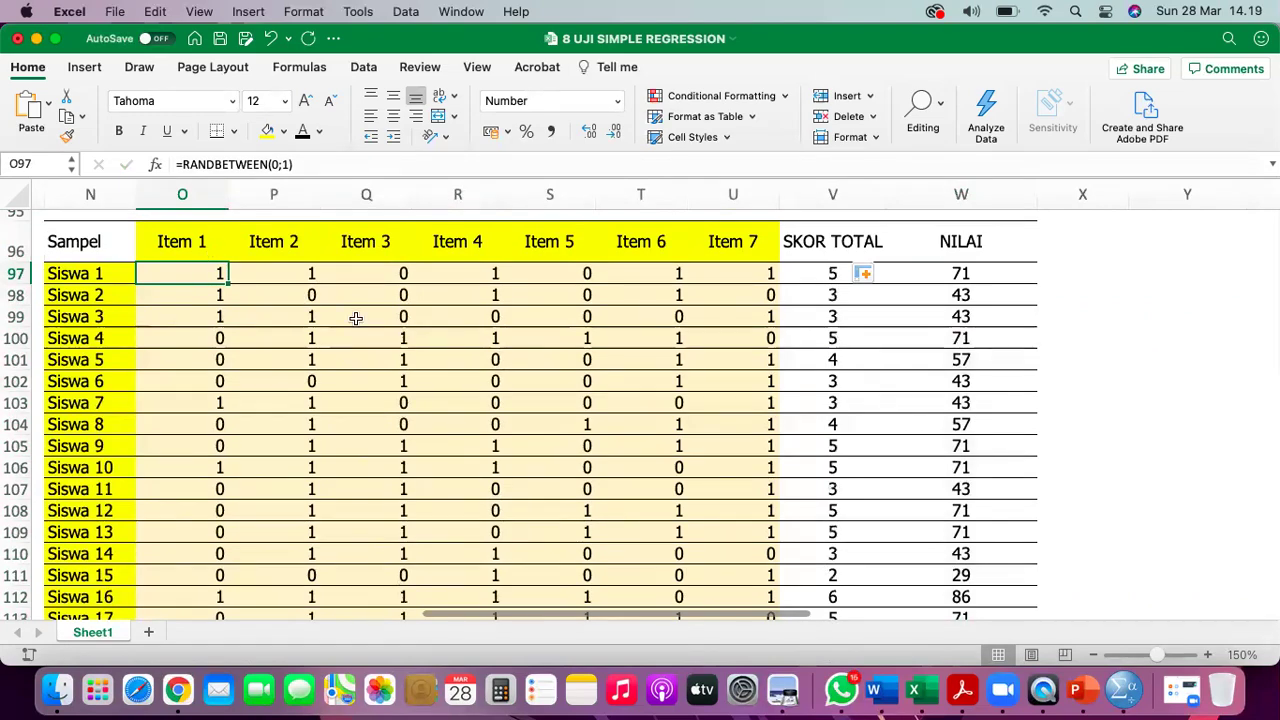
scroll(519, 340, down, 5)
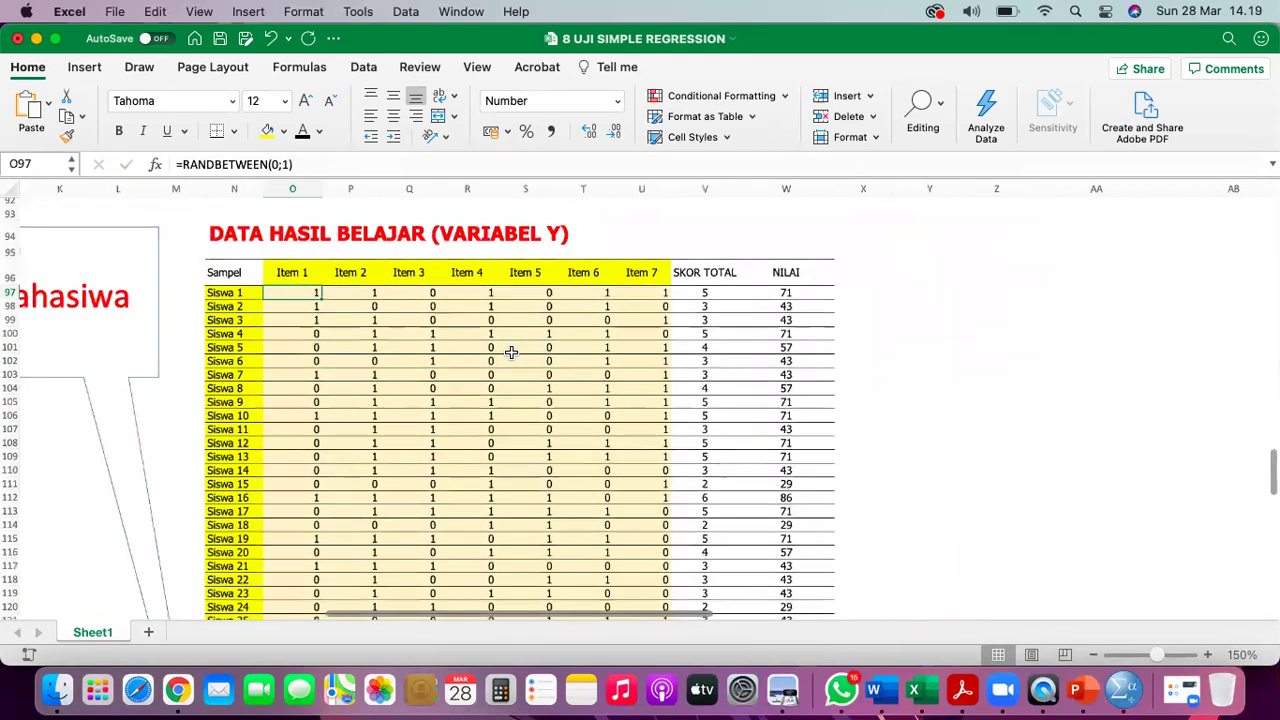
scroll(511, 352, down, 5)
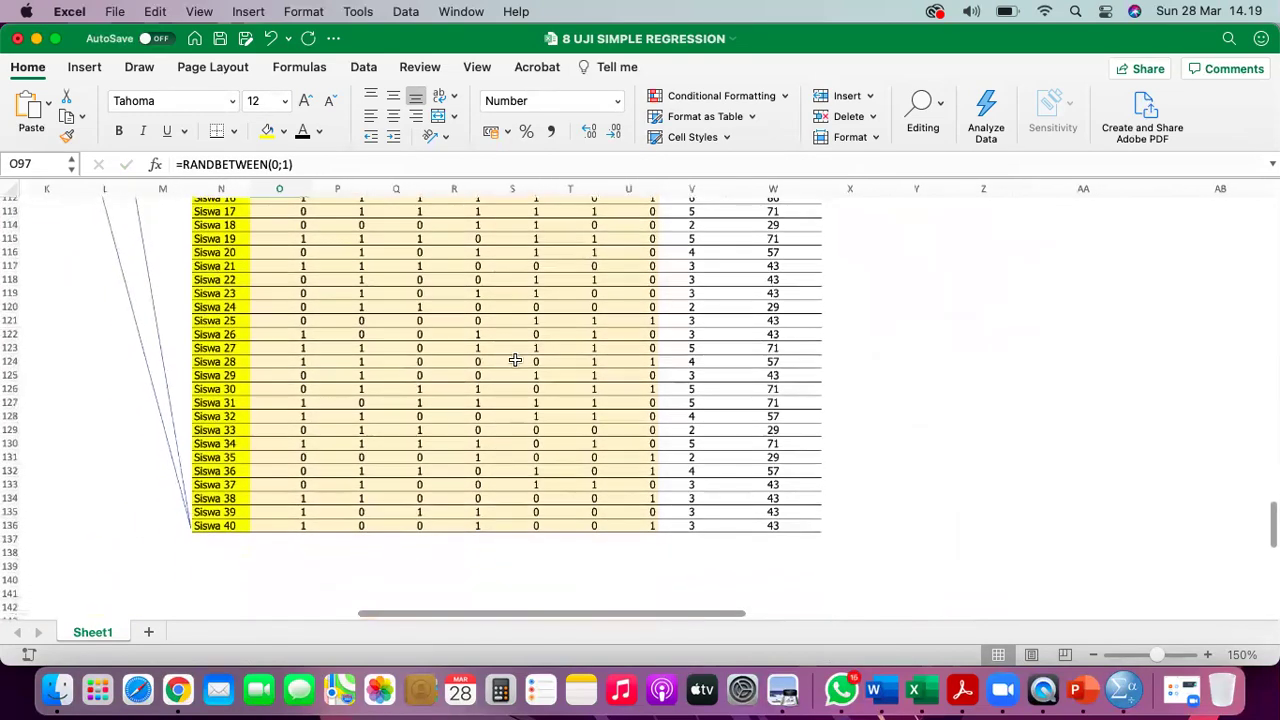
shift+click(675, 545)
scroll(534, 443, up, 5)
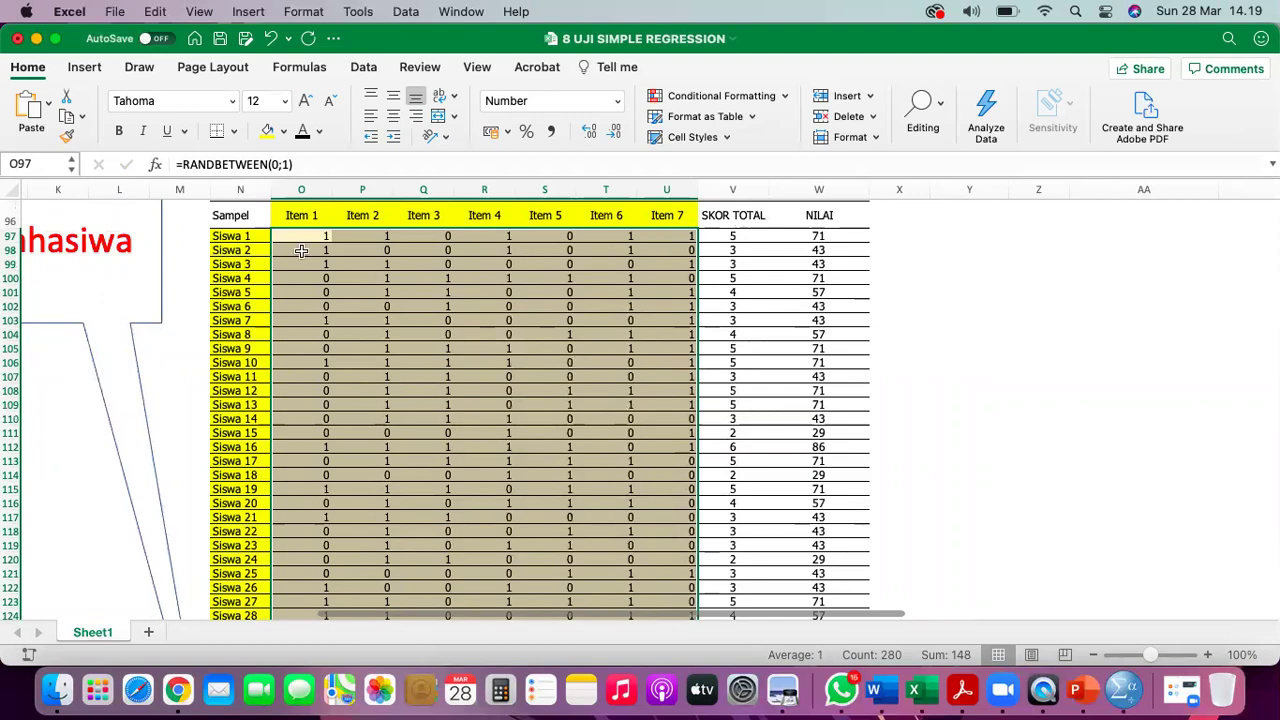
scroll(543, 354, down, 5)
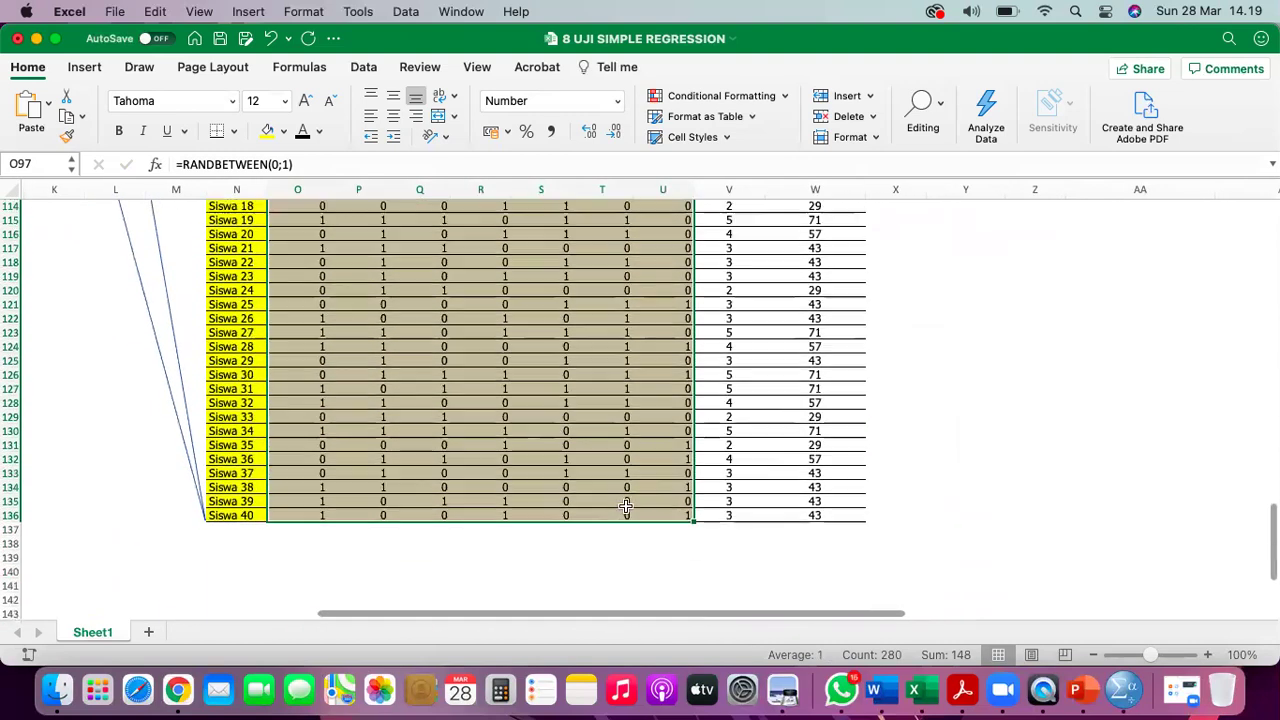
scroll(625, 507, up, 7)
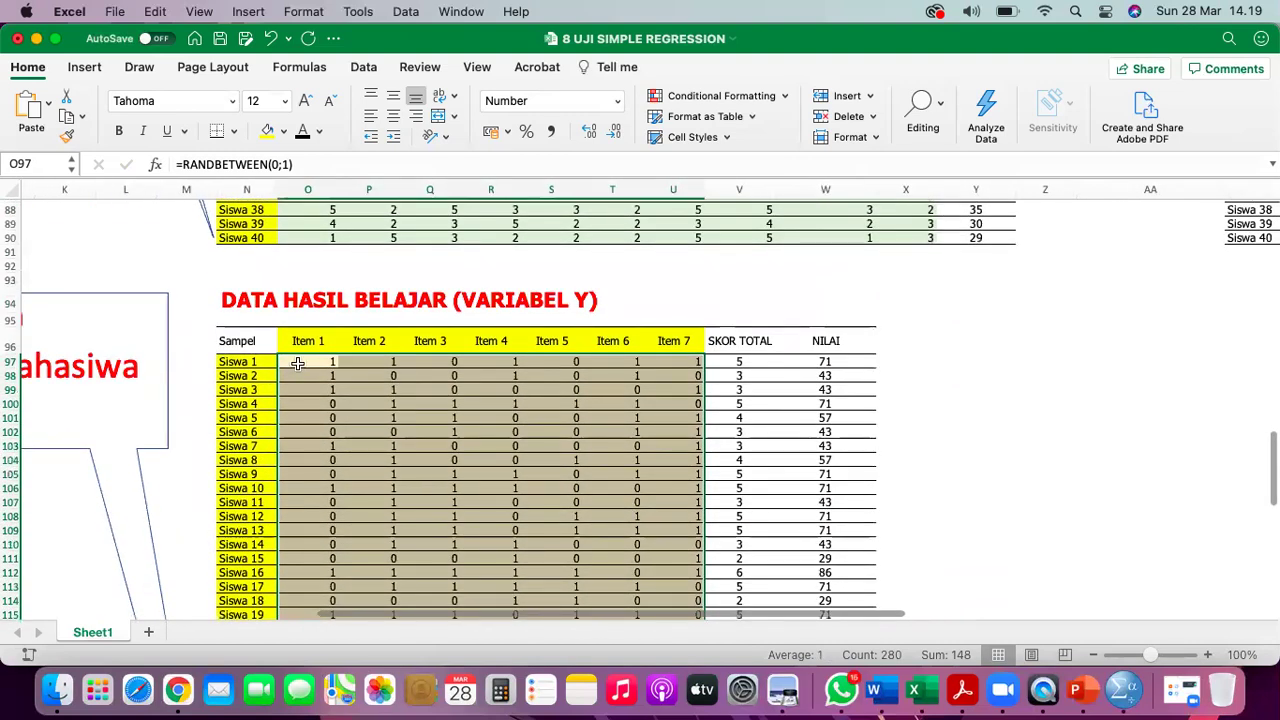
right_click(298, 363)
click(325, 277)
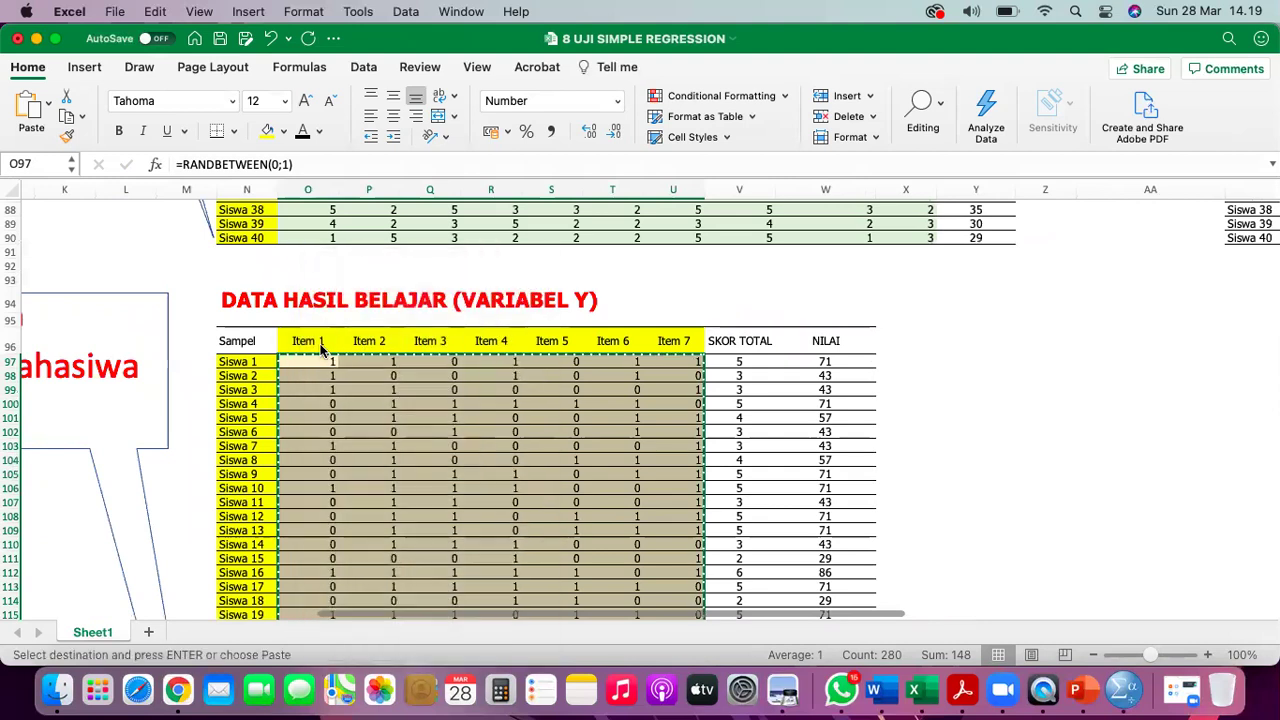
right_click(318, 362)
mouse_move(457, 328)
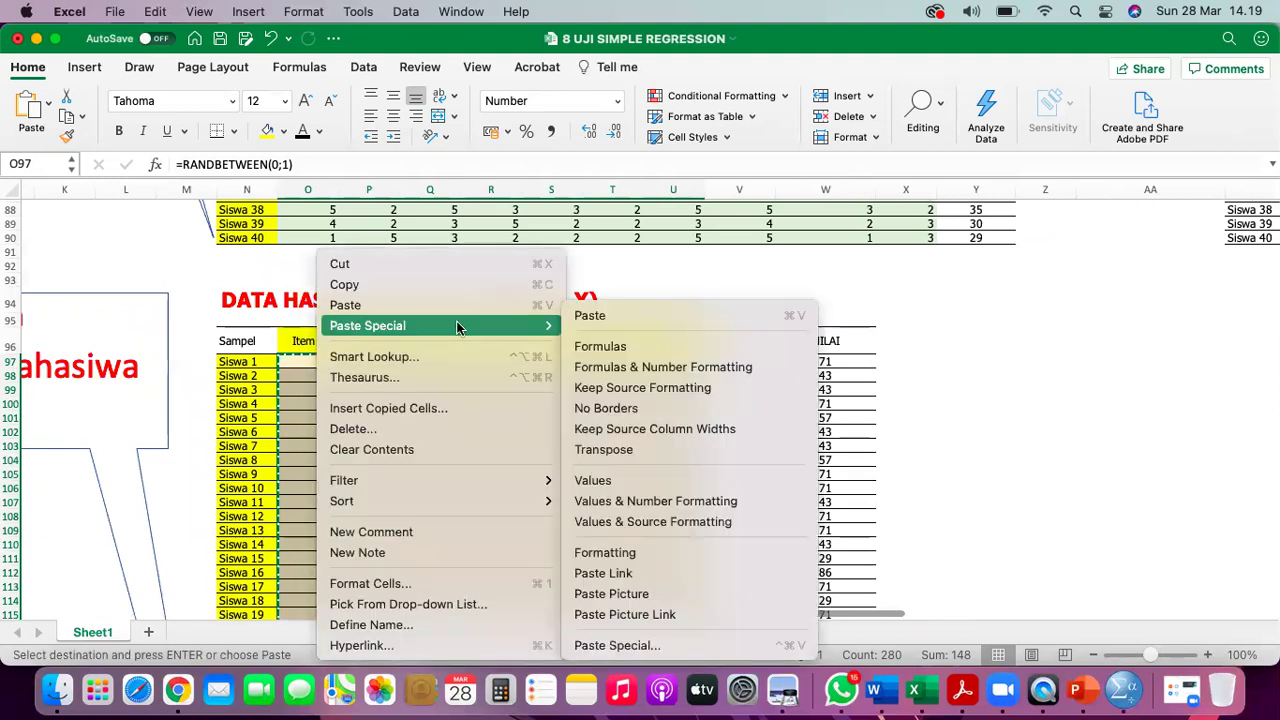
click(679, 482)
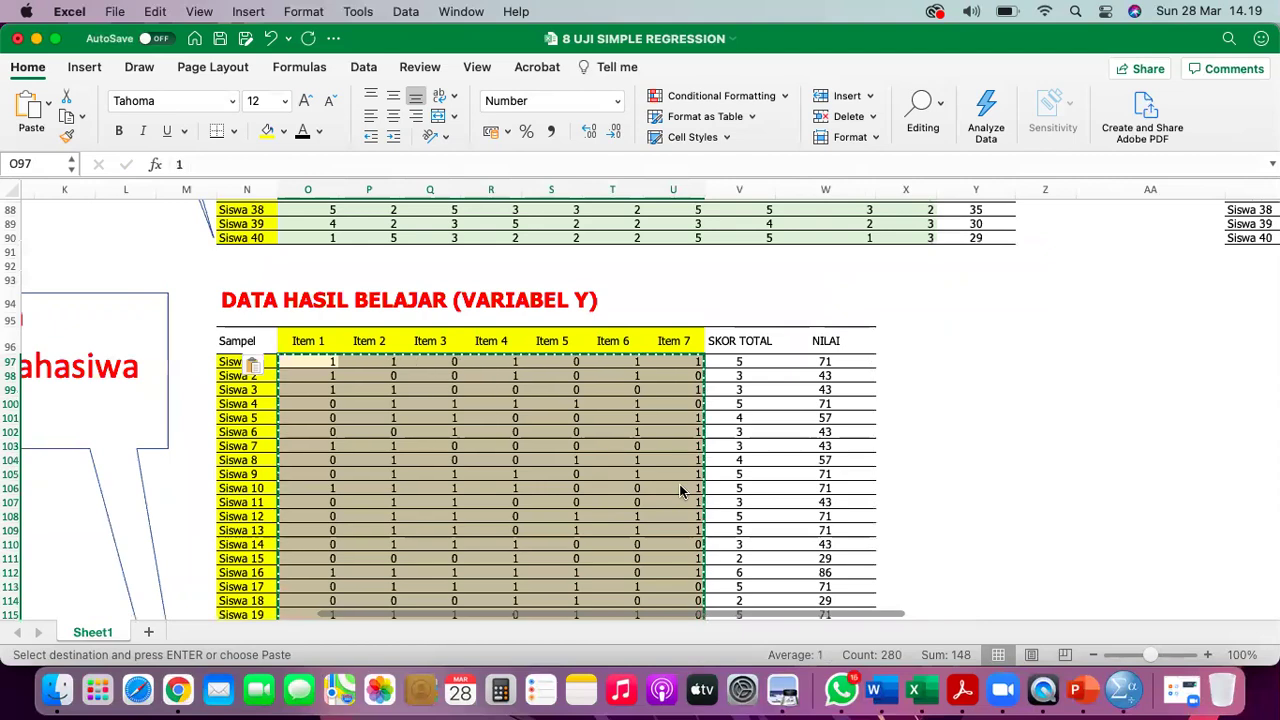
click(740, 446)
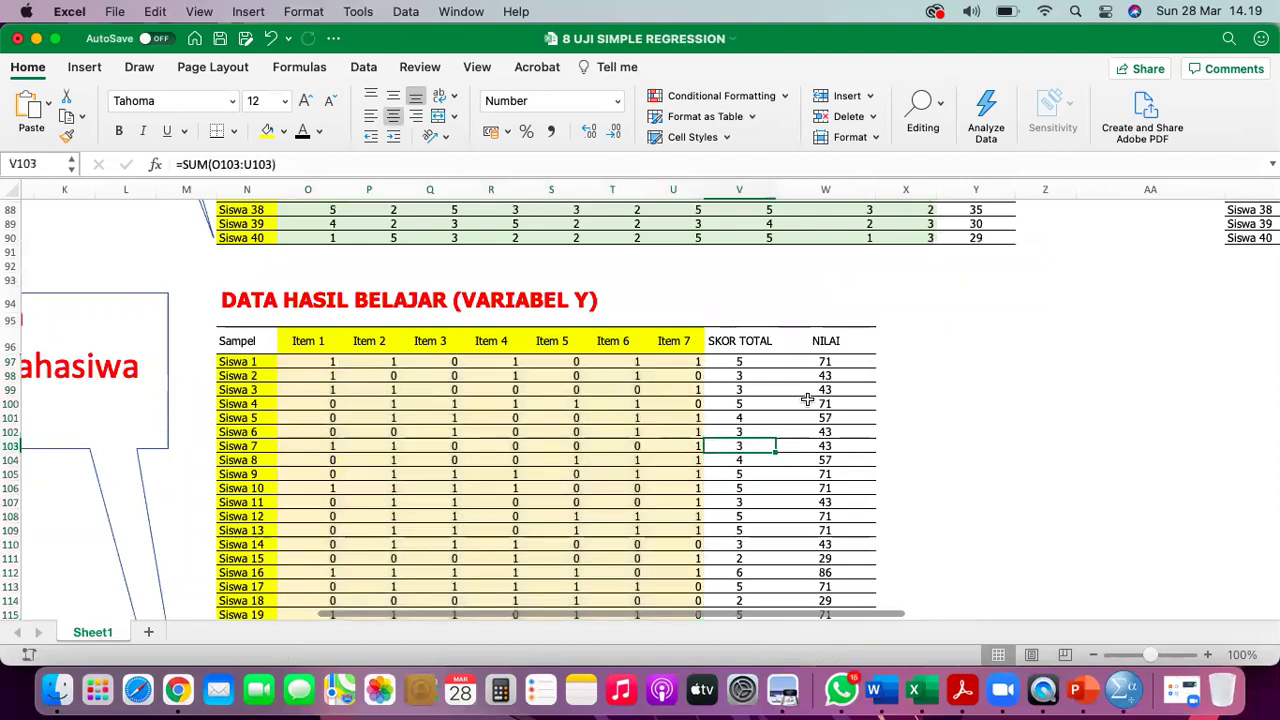
- Inspect the NILAI and SKOR TOTAL formulas in the Y table, including Siswa 1's in W97 and V97
click(819, 362)
key(super+Down)
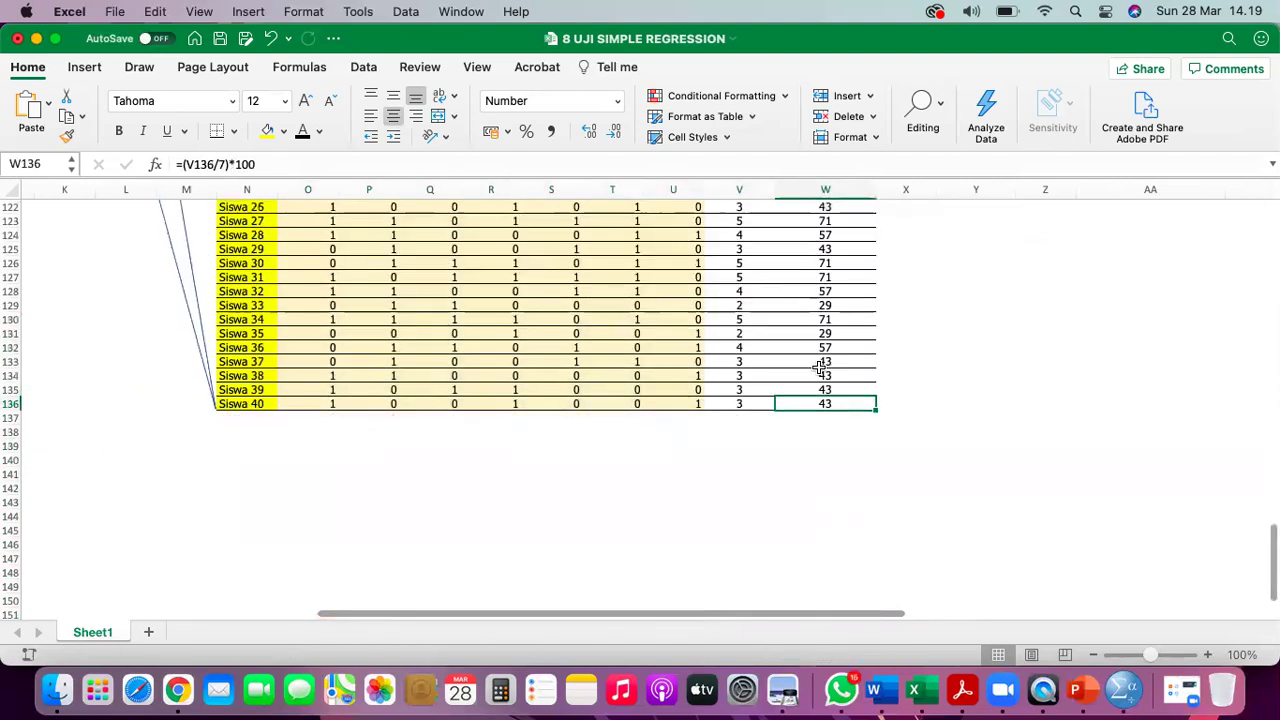
scroll(819, 367, up, 5)
scroll(819, 367, left, 1)
scroll(819, 367, up, 5)
scroll(819, 367, right, 2)
scroll(819, 367, down, 1)
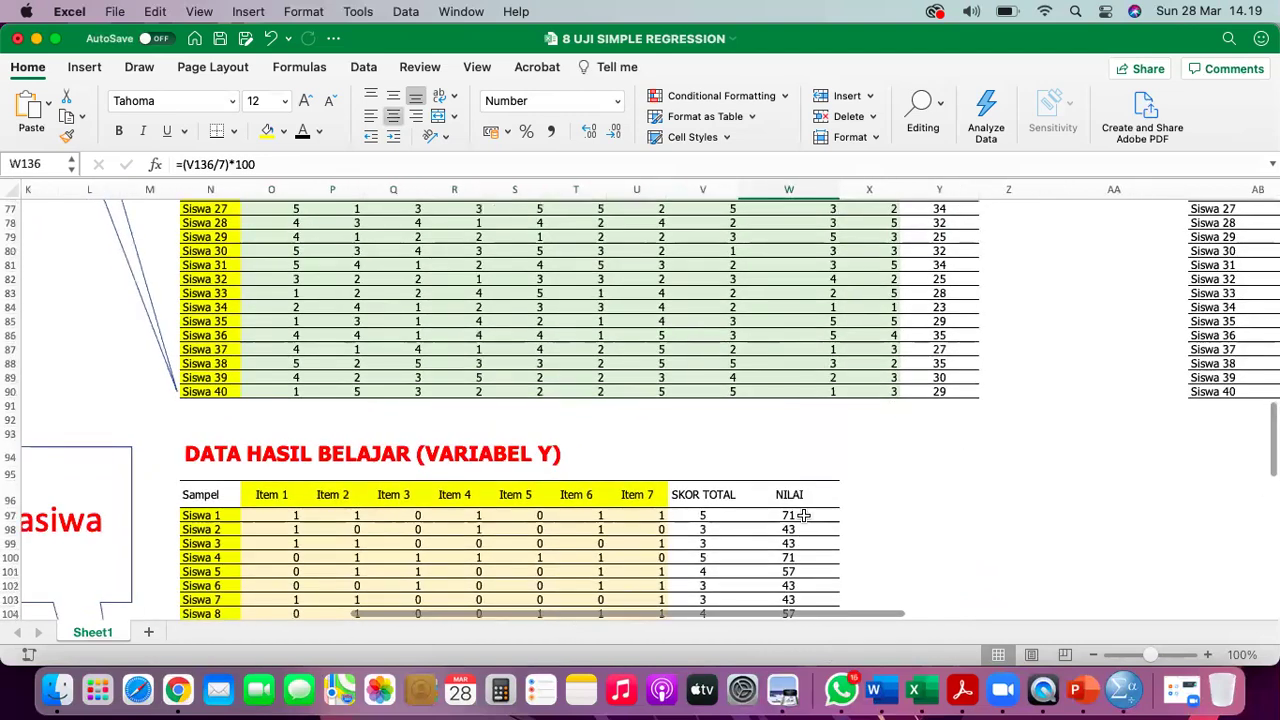
double_click(806, 515)
key(Return)
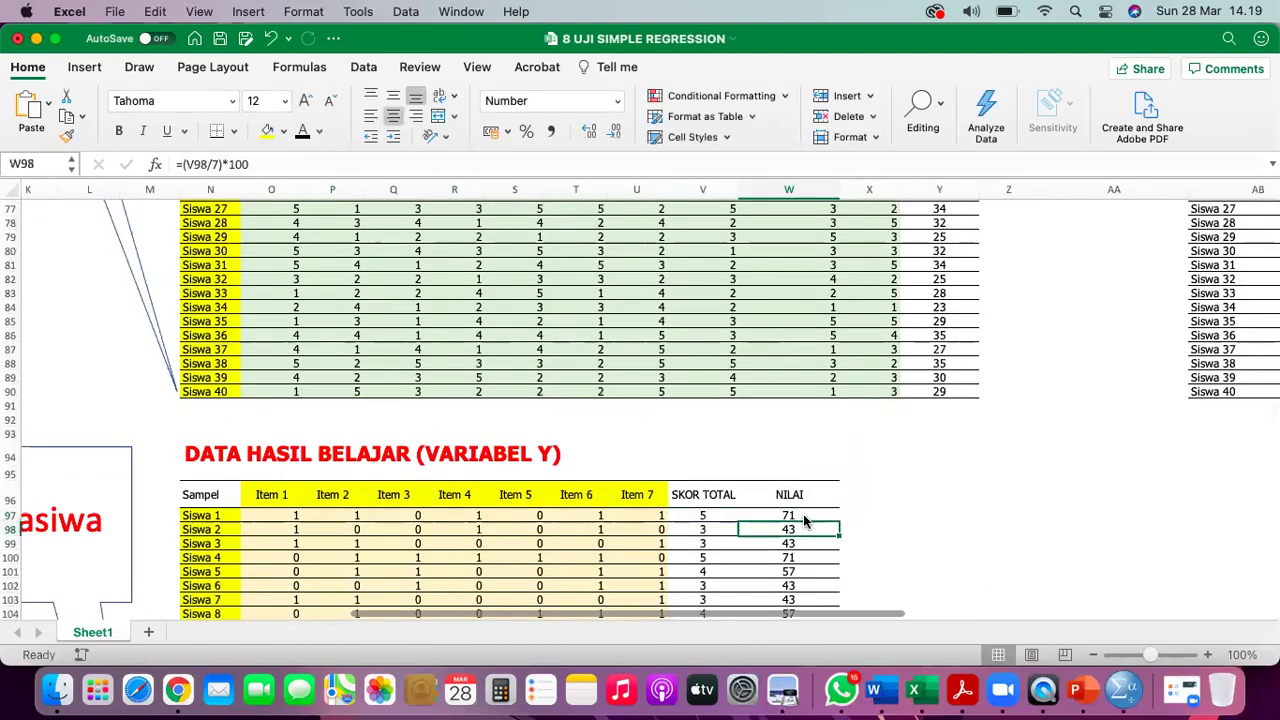
click(719, 515)
double_click(719, 515)
key(Return)
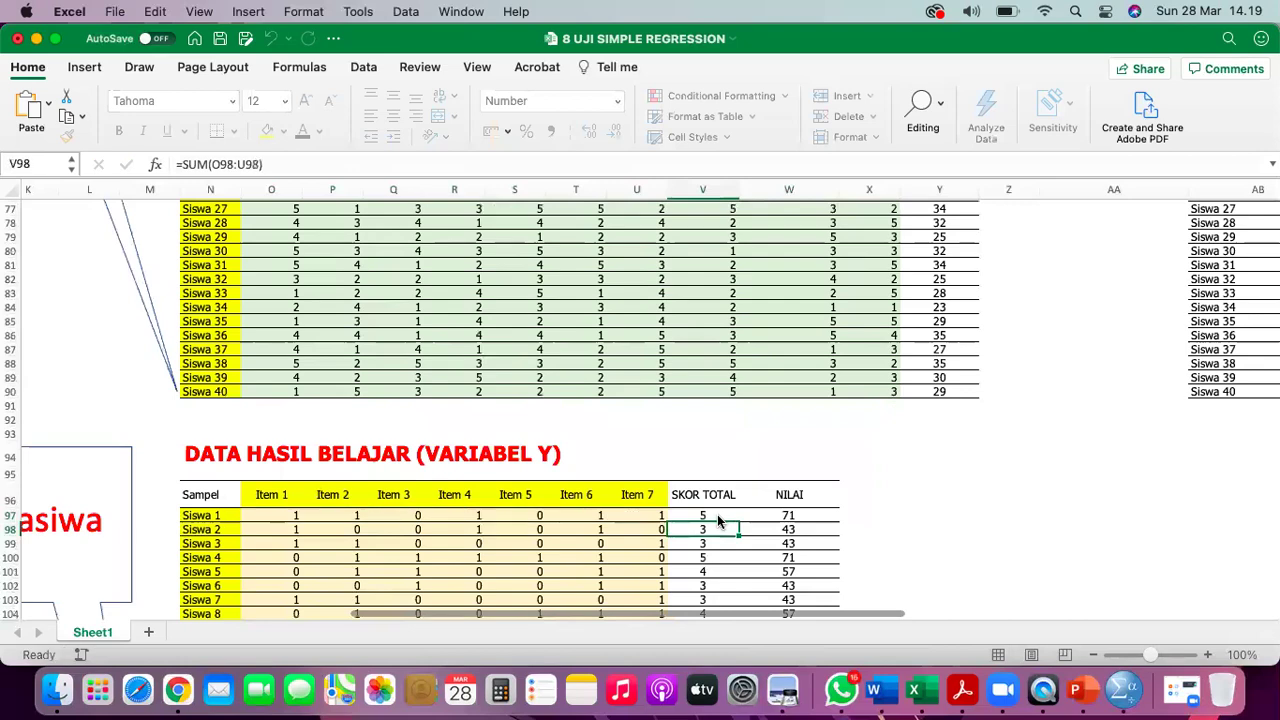
click(616, 512)
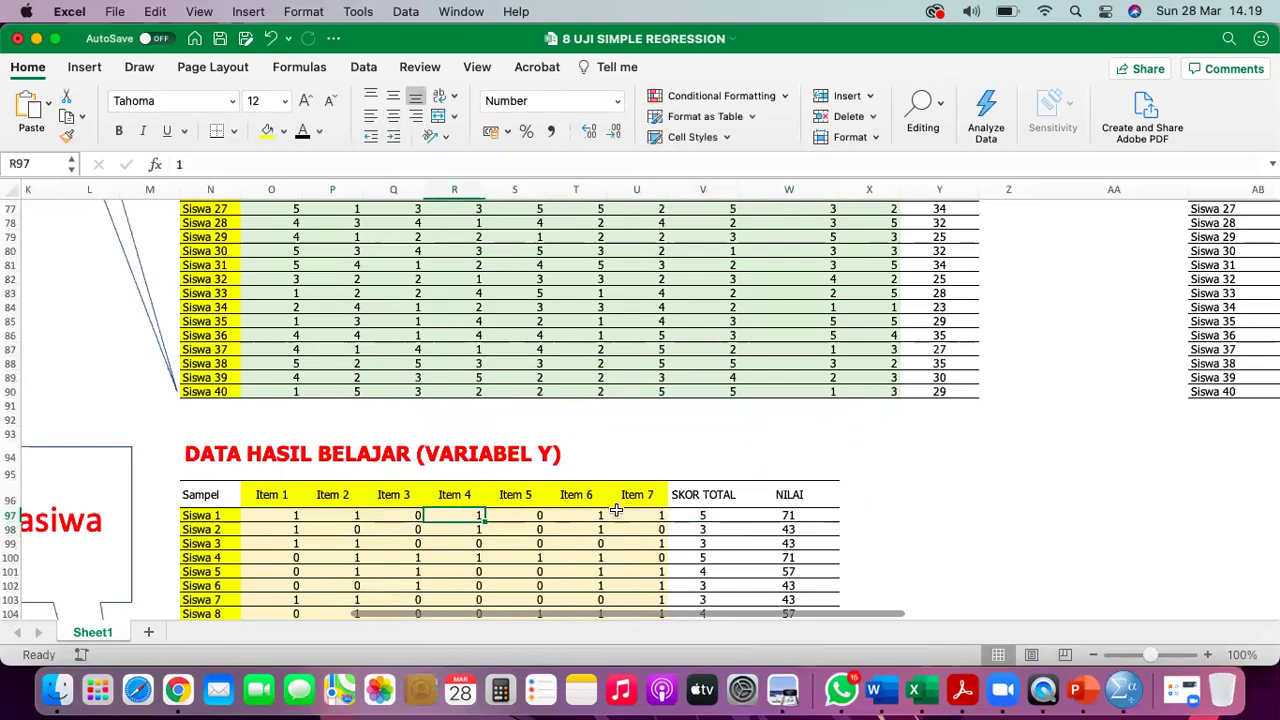
- Go to the summary table beside the X data and review its Sampel, KETEKUNAN BELAJAR and HASIL BELAJAR headings in row 50
scroll(618, 510, down, 3)
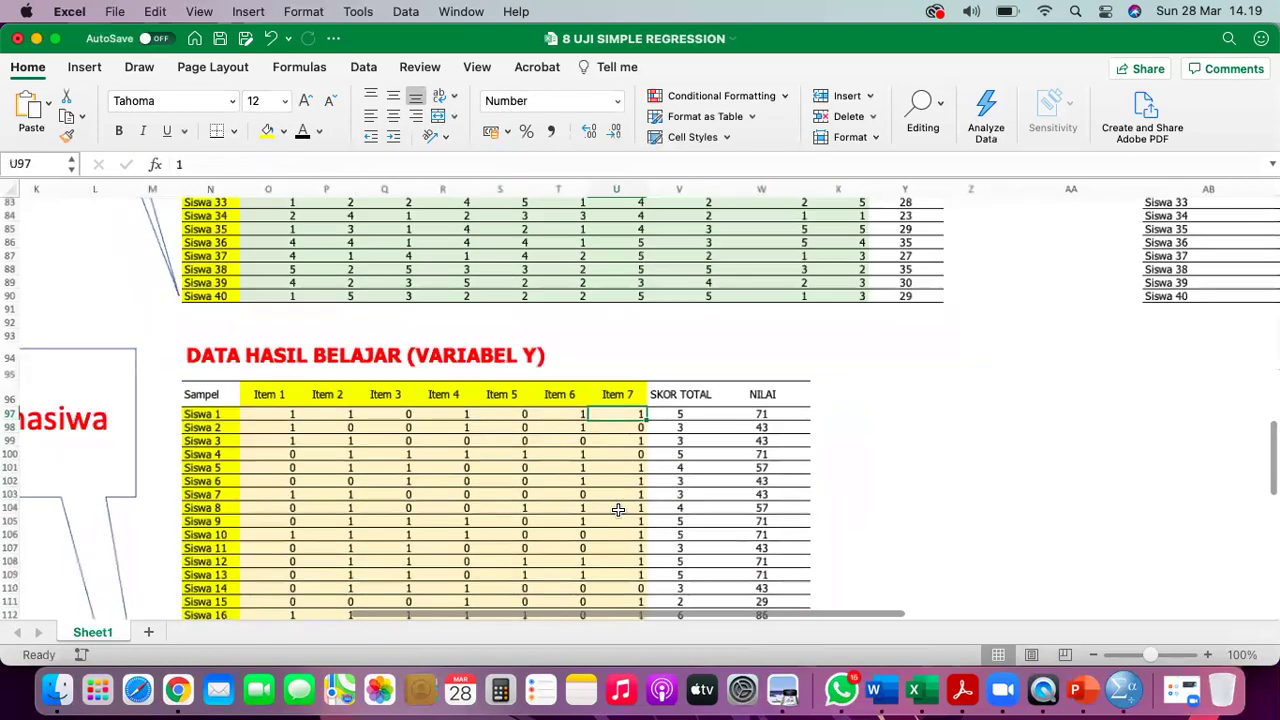
scroll(618, 515, down, 5)
scroll(618, 515, up, 5)
scroll(618, 515, down, 1)
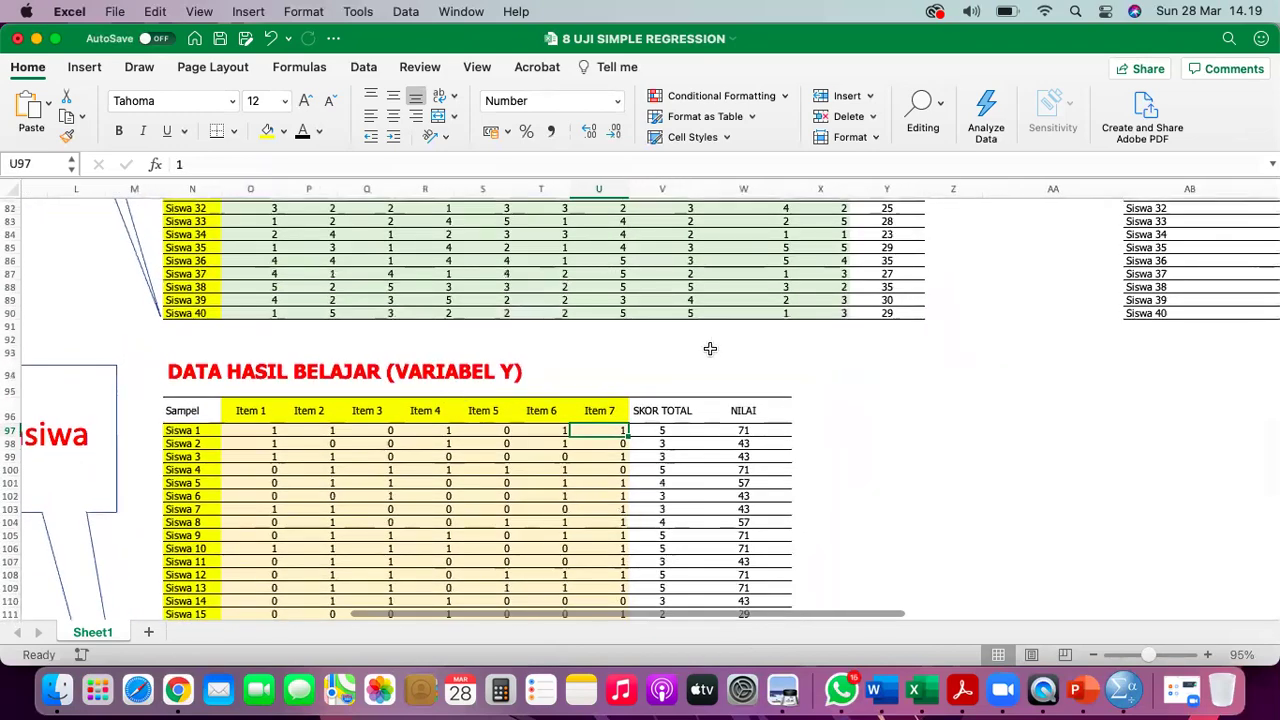
scroll(706, 352, up, 3)
scroll(706, 352, right, 2)
scroll(706, 352, up, 8)
scroll(706, 352, right, 3)
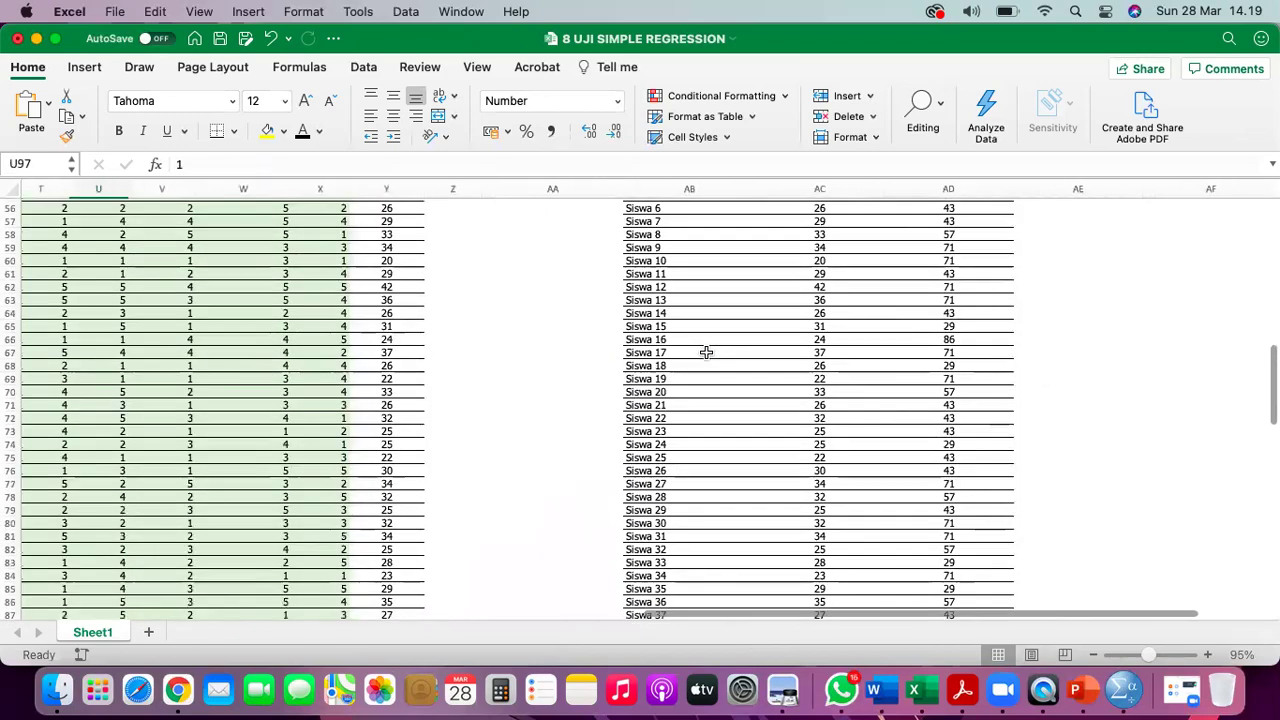
scroll(706, 352, up, 3)
scroll(706, 352, right, 2)
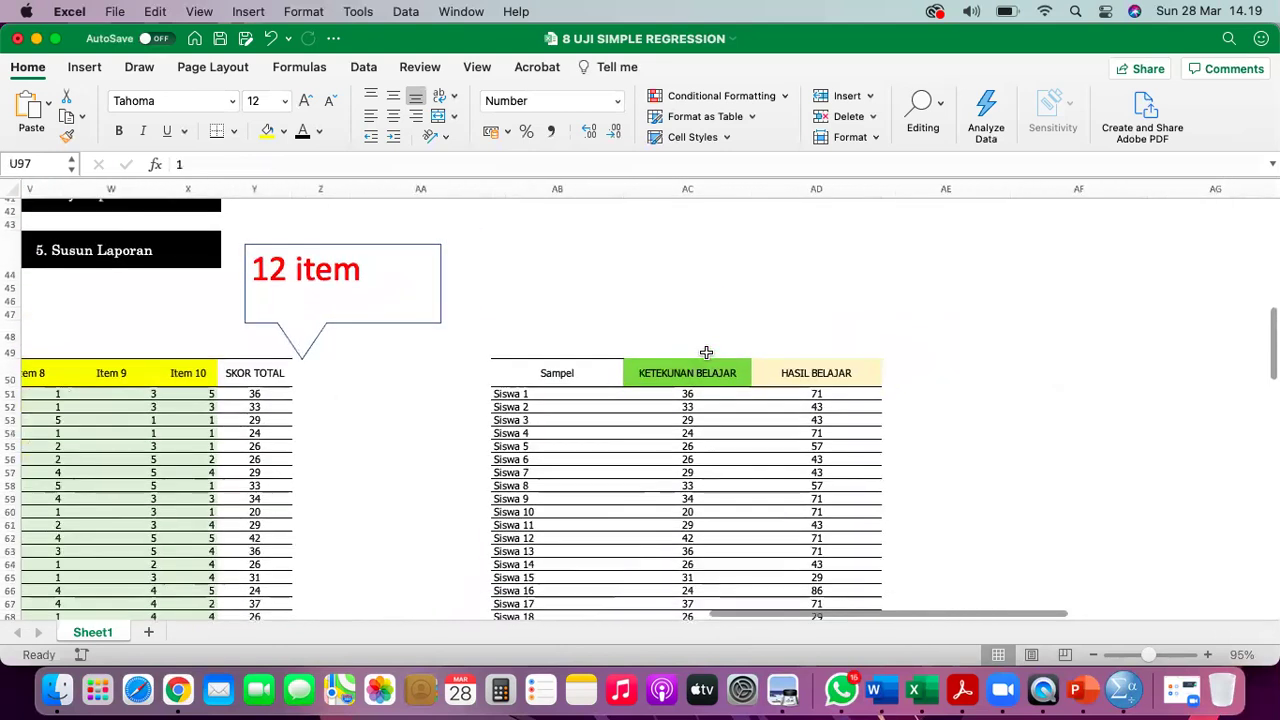
click(563, 377)
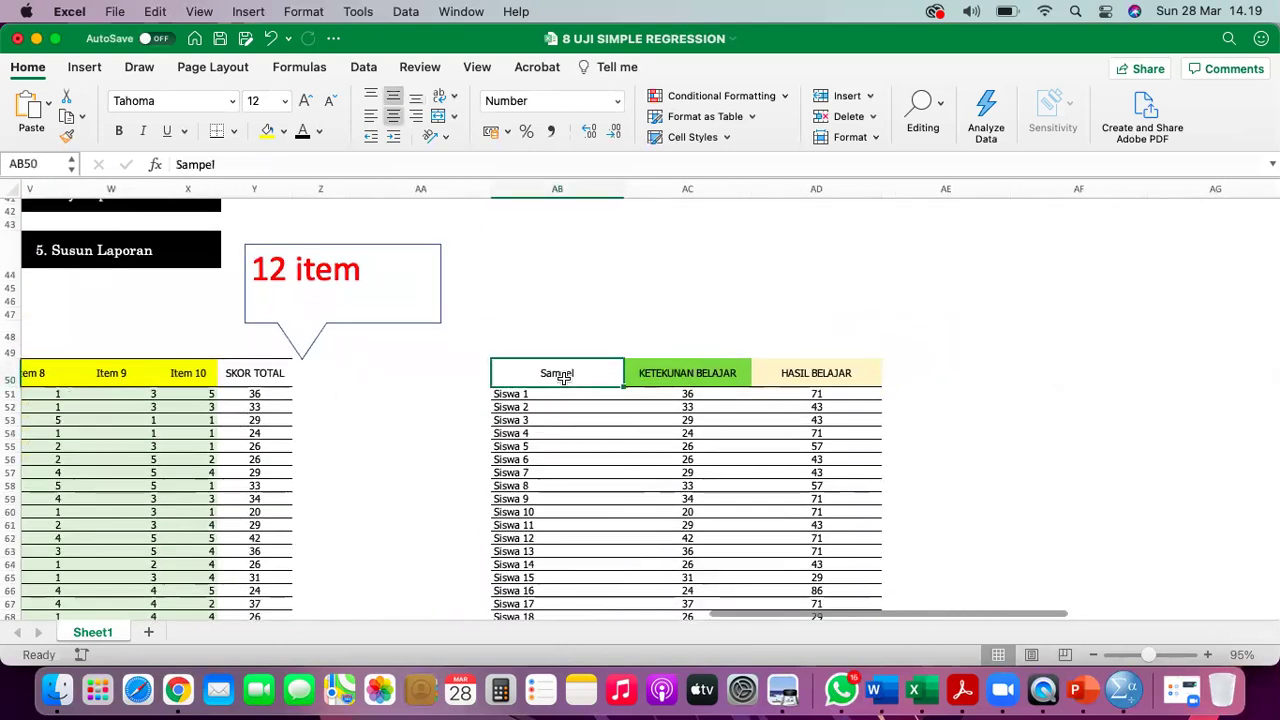
click(660, 370)
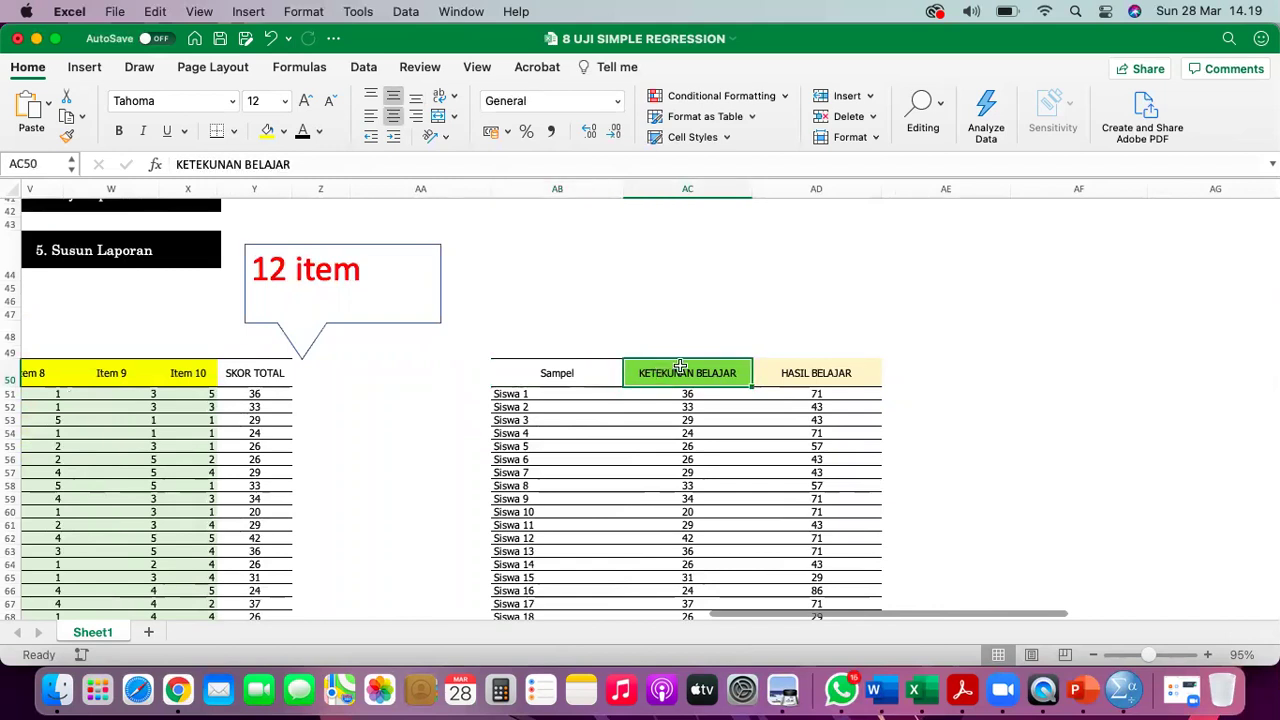
click(792, 362)
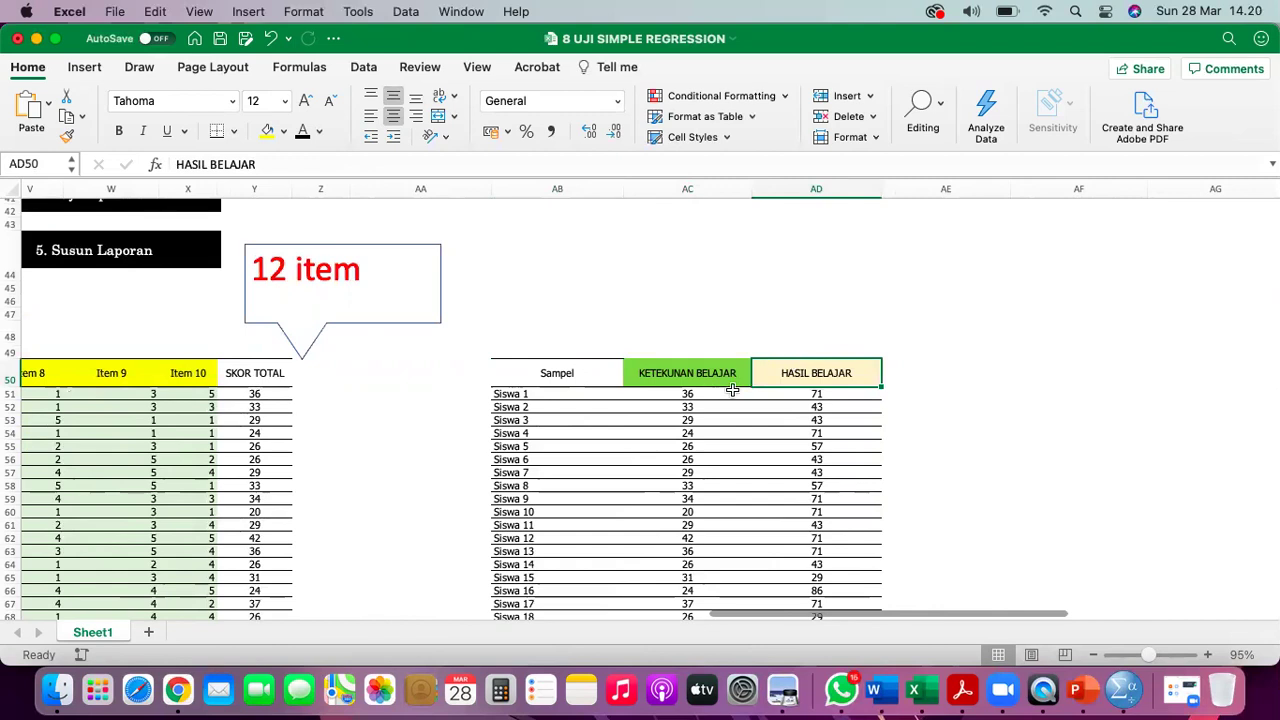
- Review the summary table's Sampel column from Siswa 1 to Siswa 40, declining any replacement of existing data
scroll(723, 380, down, 1)
scroll(723, 380, left, 1)
click(563, 365)
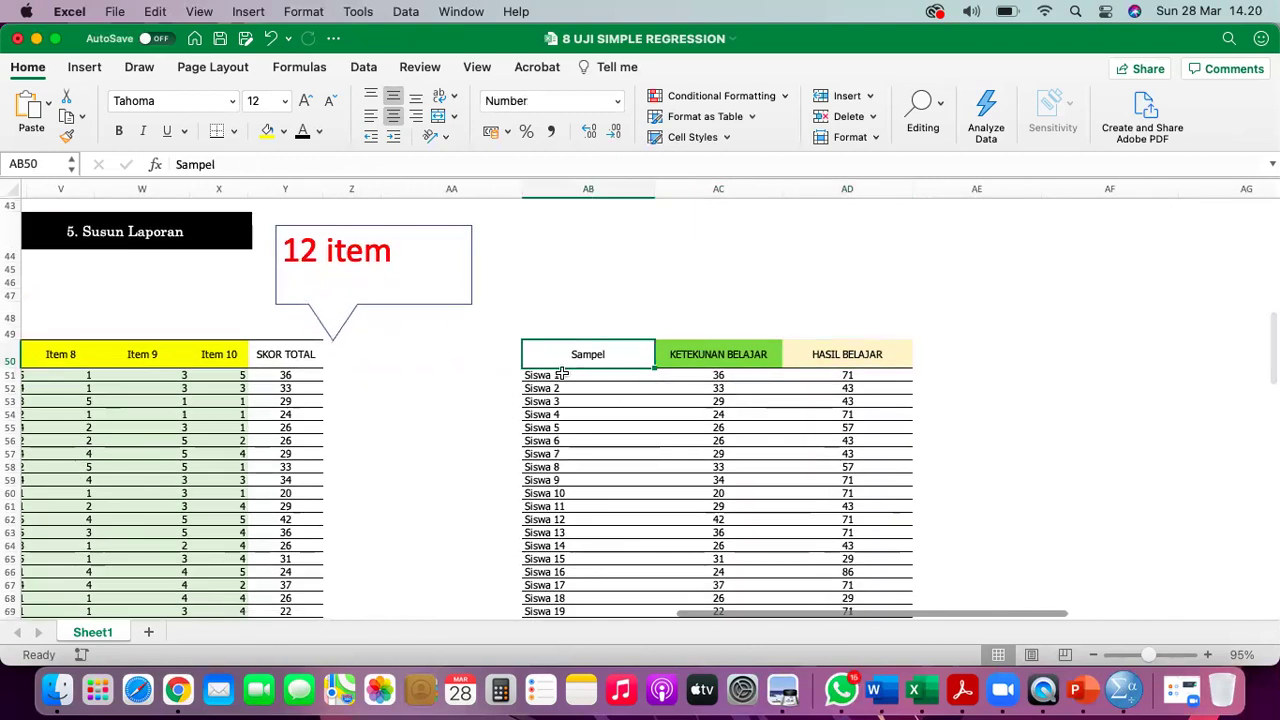
click(563, 373)
scroll(563, 373, down, 8)
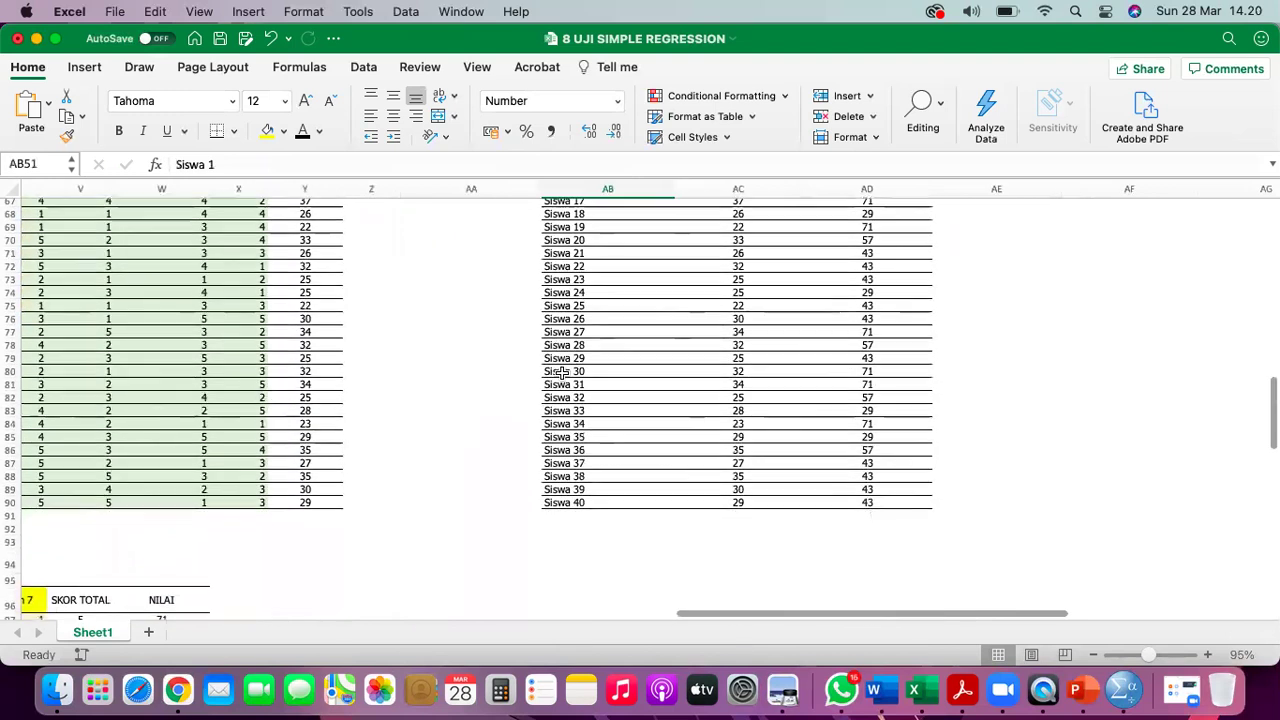
click(578, 514)
drag(580, 508, 582, 503)
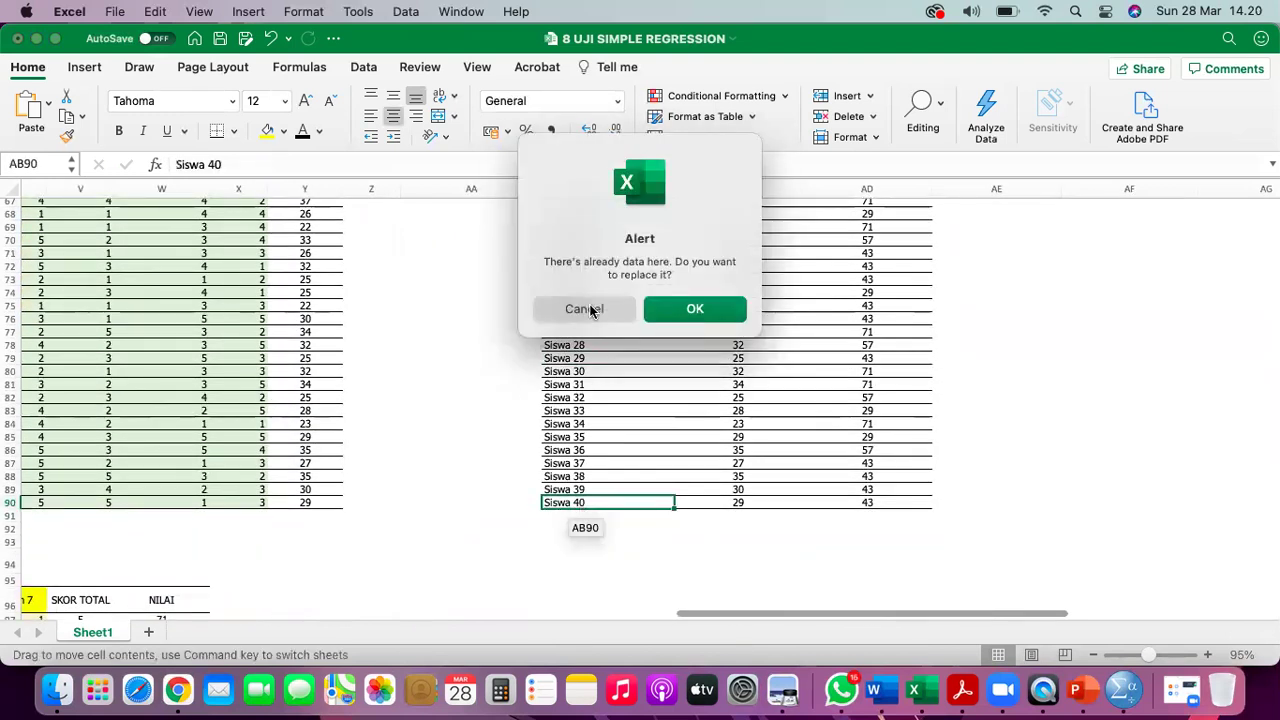
click(584, 309)
- Select Siswa 1's KETEKUNAN BELAJAR cell (AC51) in the summary table to inspect its formula
scroll(621, 357, up, 6)
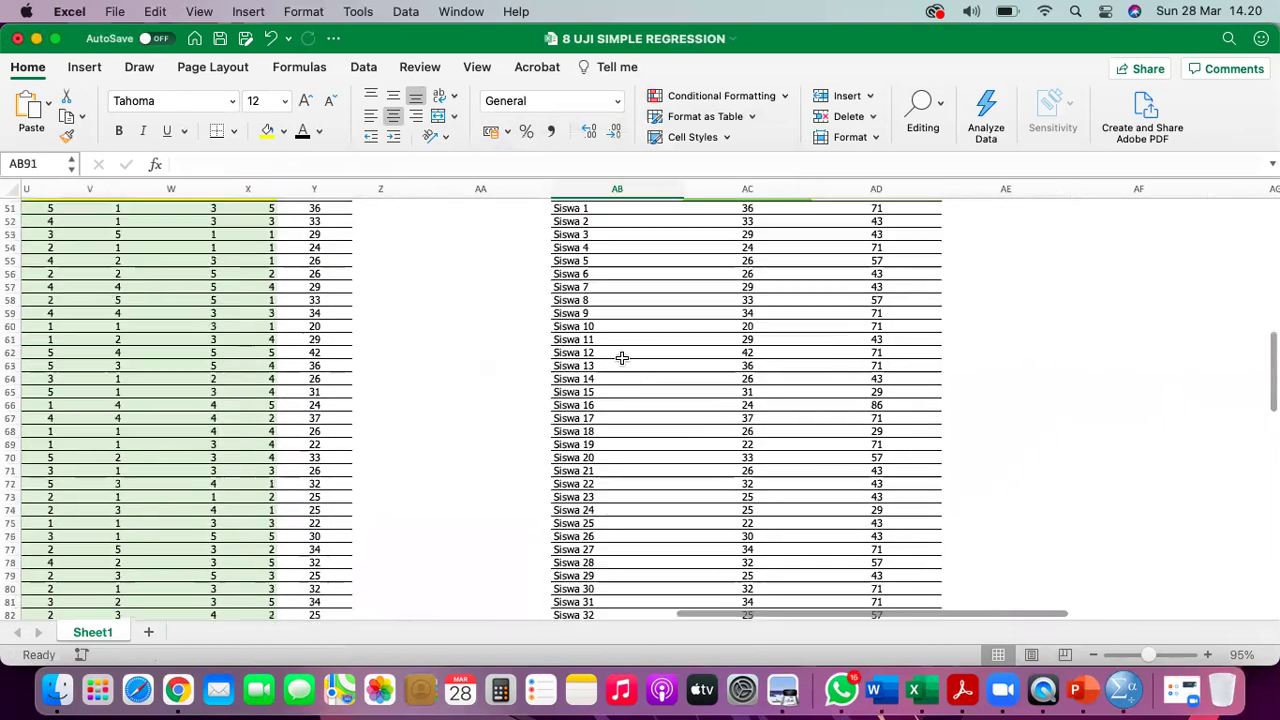
scroll(621, 357, up, 3)
scroll(621, 357, left, 2)
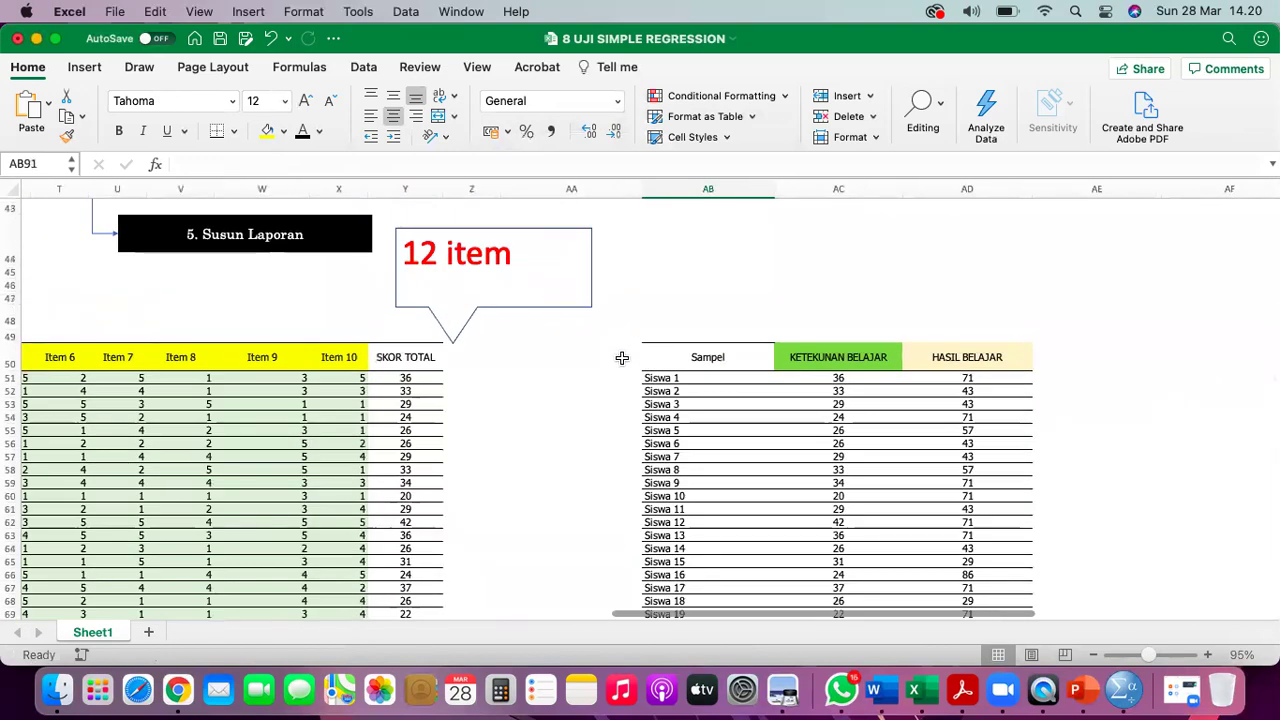
click(838, 377)
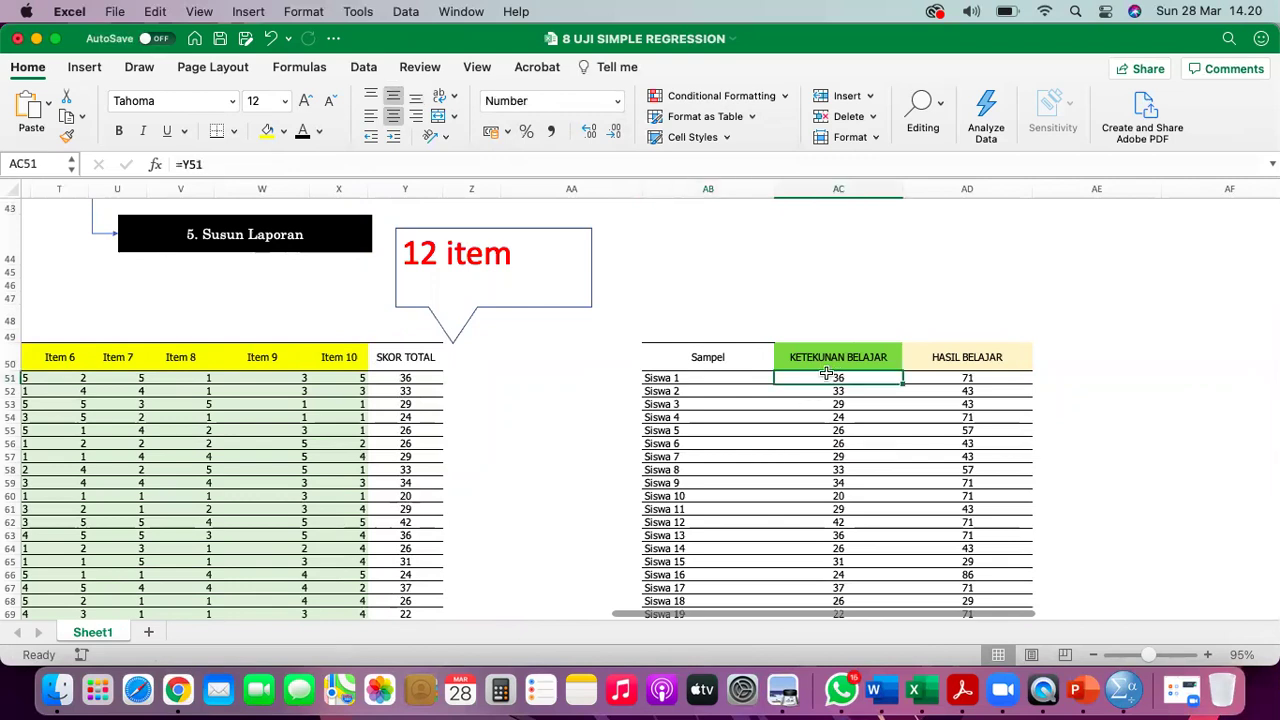
- Copy the SKOR TOTAL scores of Siswa 1 to Siswa 40 (Y51:Y90) from the X data table
click(410, 377)
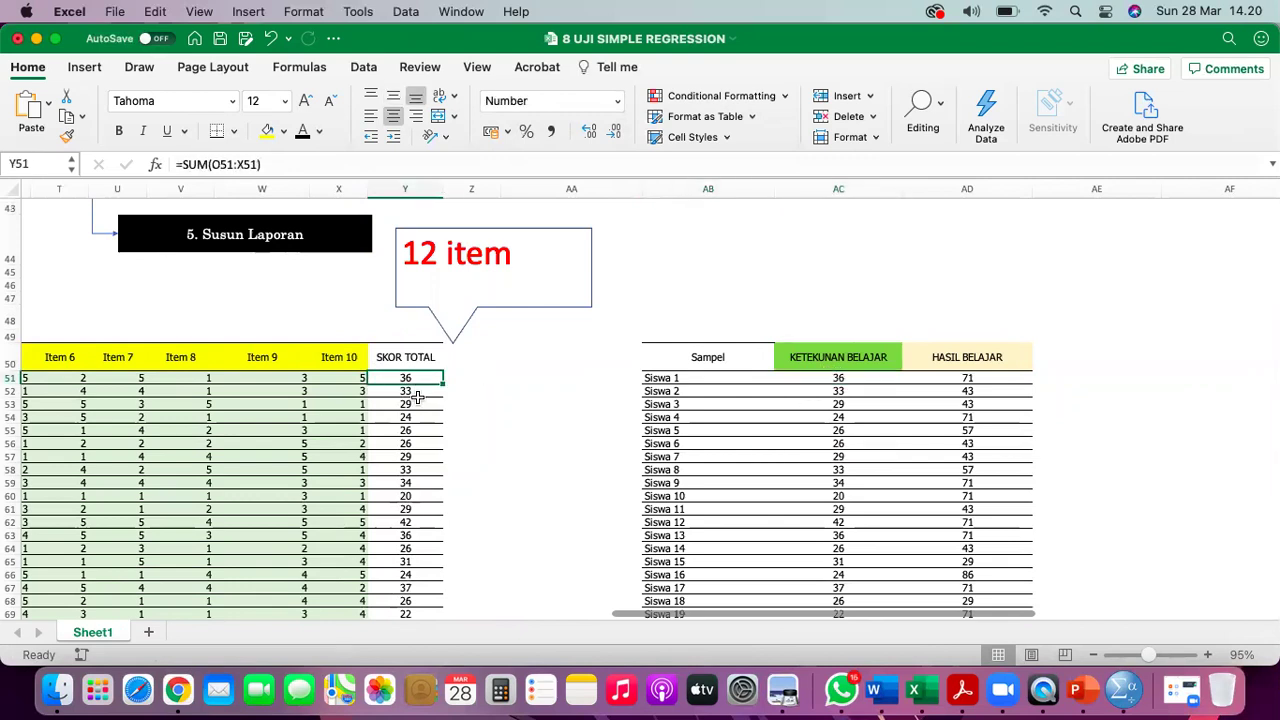
scroll(410, 385, down, 10)
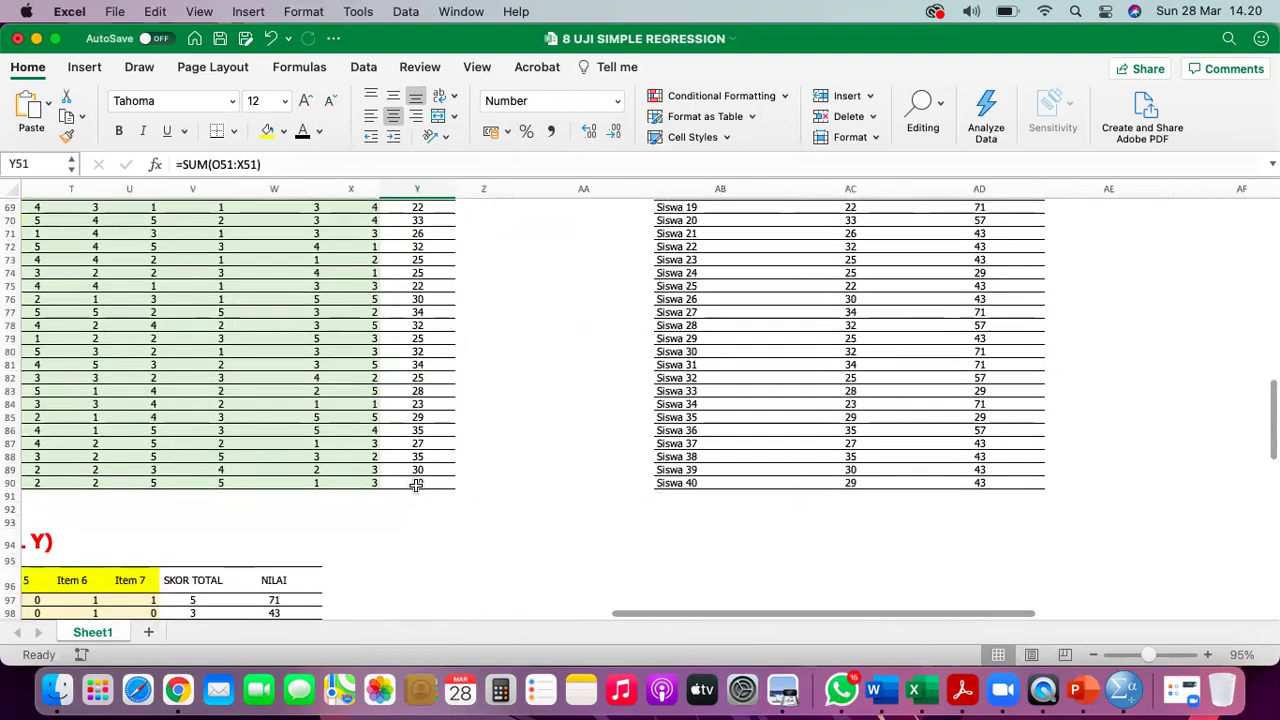
shift+click(416, 483)
scroll(416, 484, up, 7)
scroll(416, 483, up, 1)
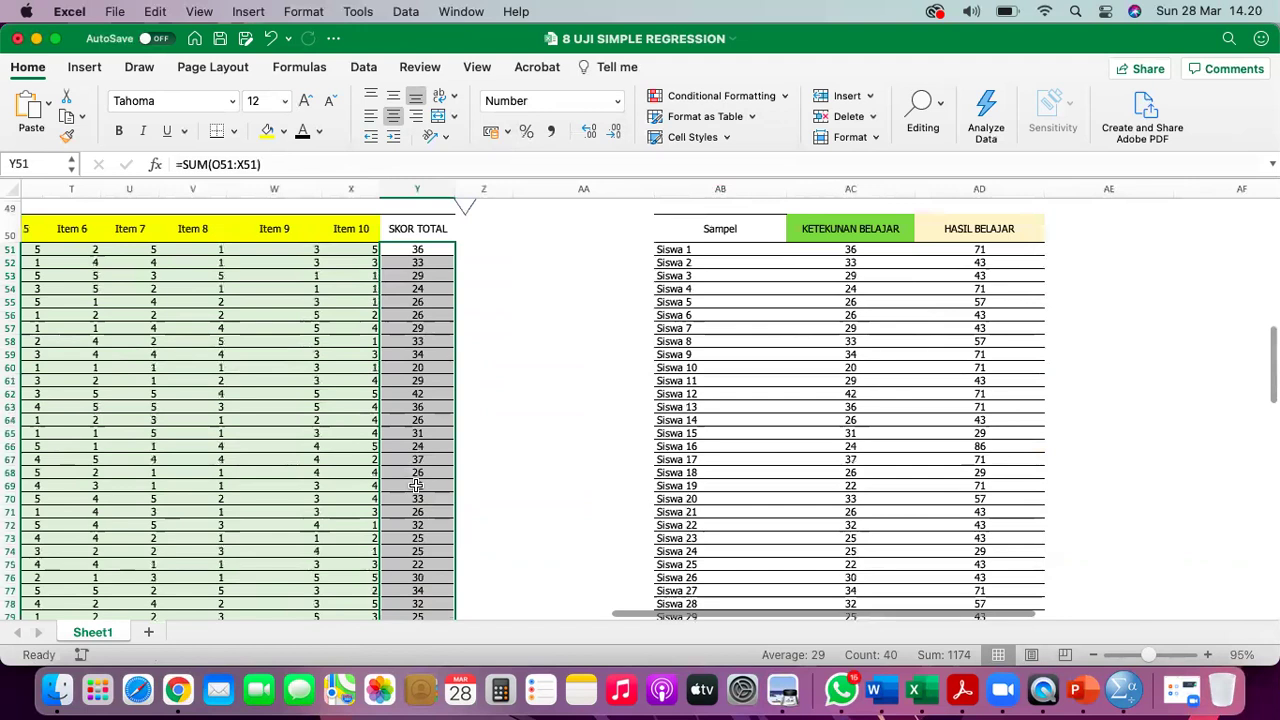
right_click(411, 247)
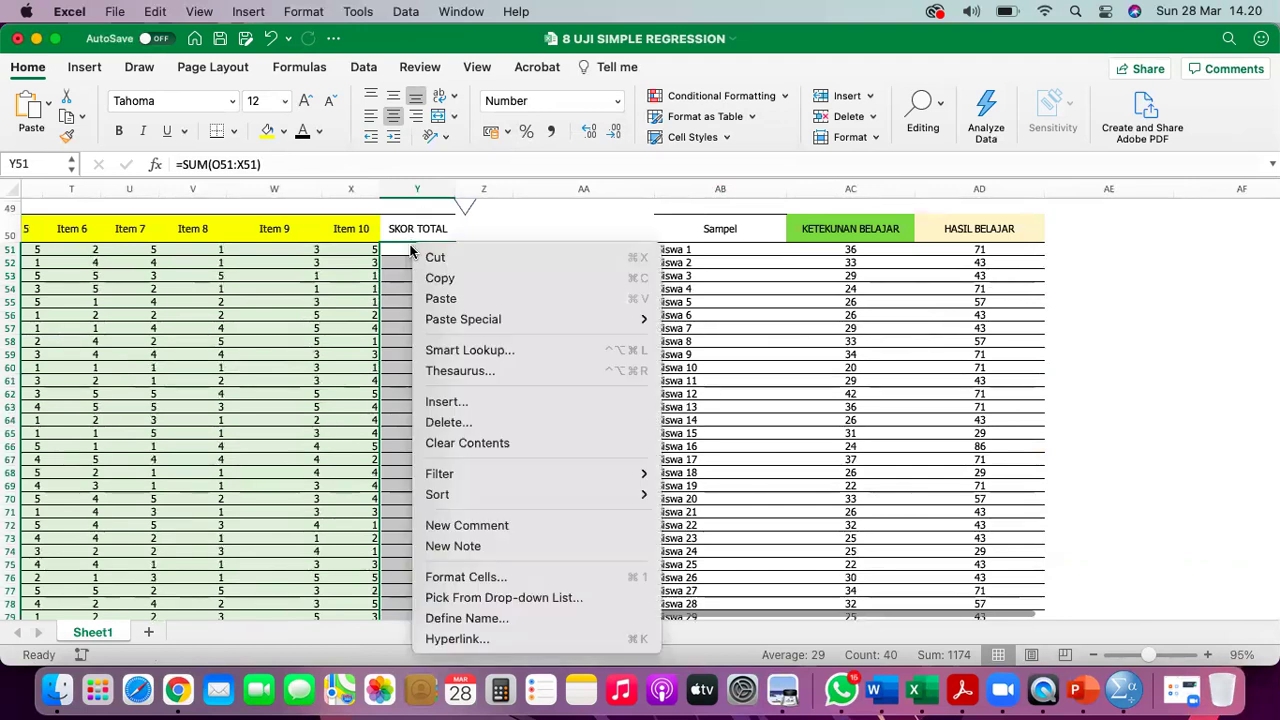
click(431, 276)
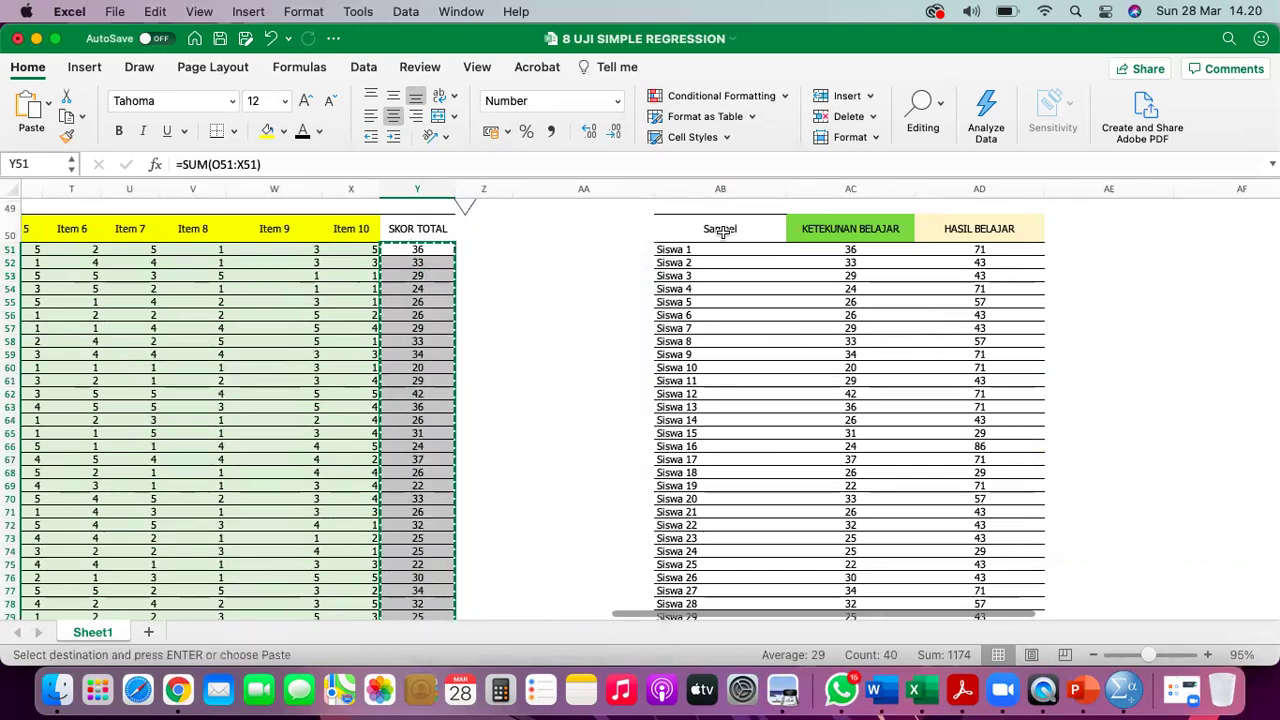
- Paste the copied total scores as values only into the summary table's KETEKUNAN BELAJAR column, starting at AC51
click(838, 249)
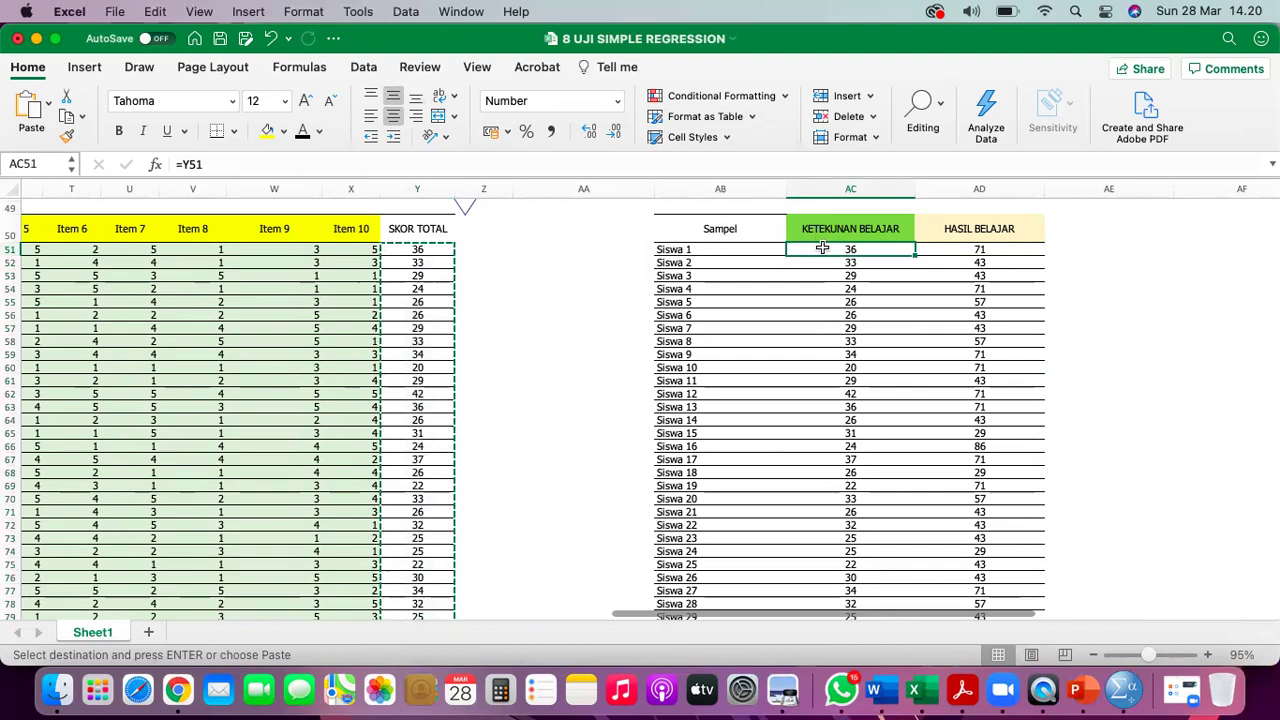
right_click(823, 252)
mouse_move(931, 318)
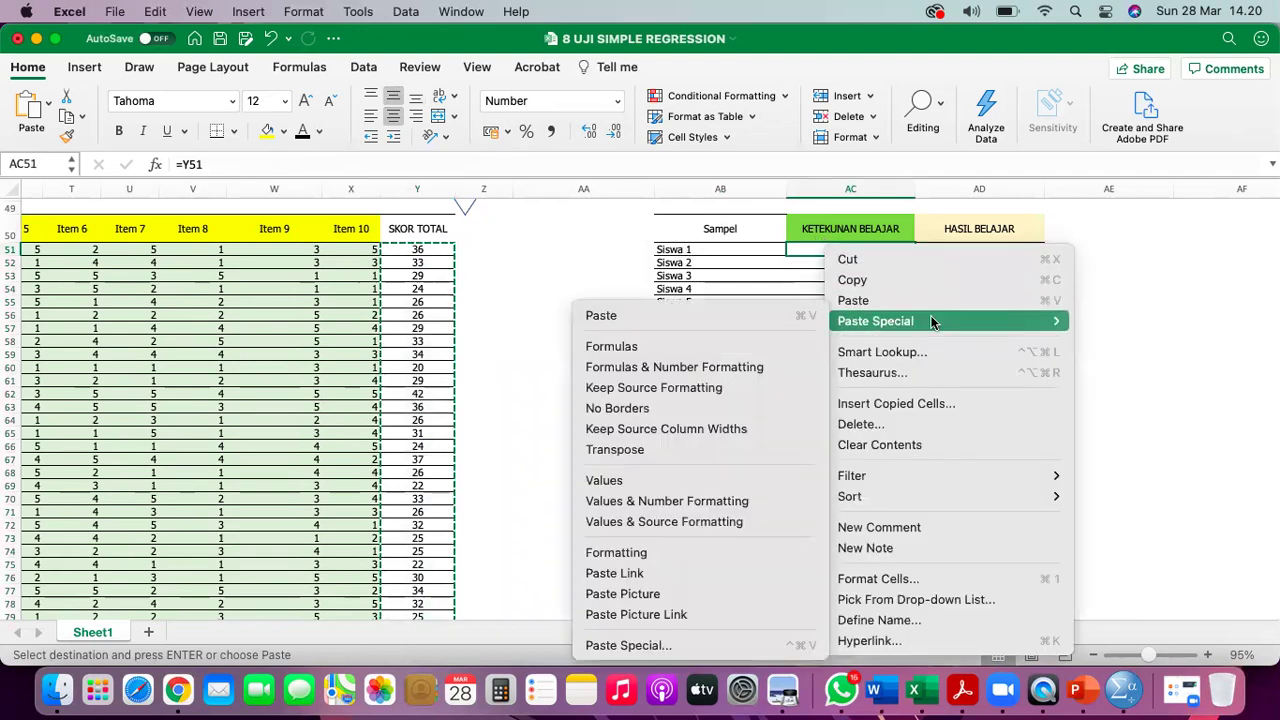
click(686, 480)
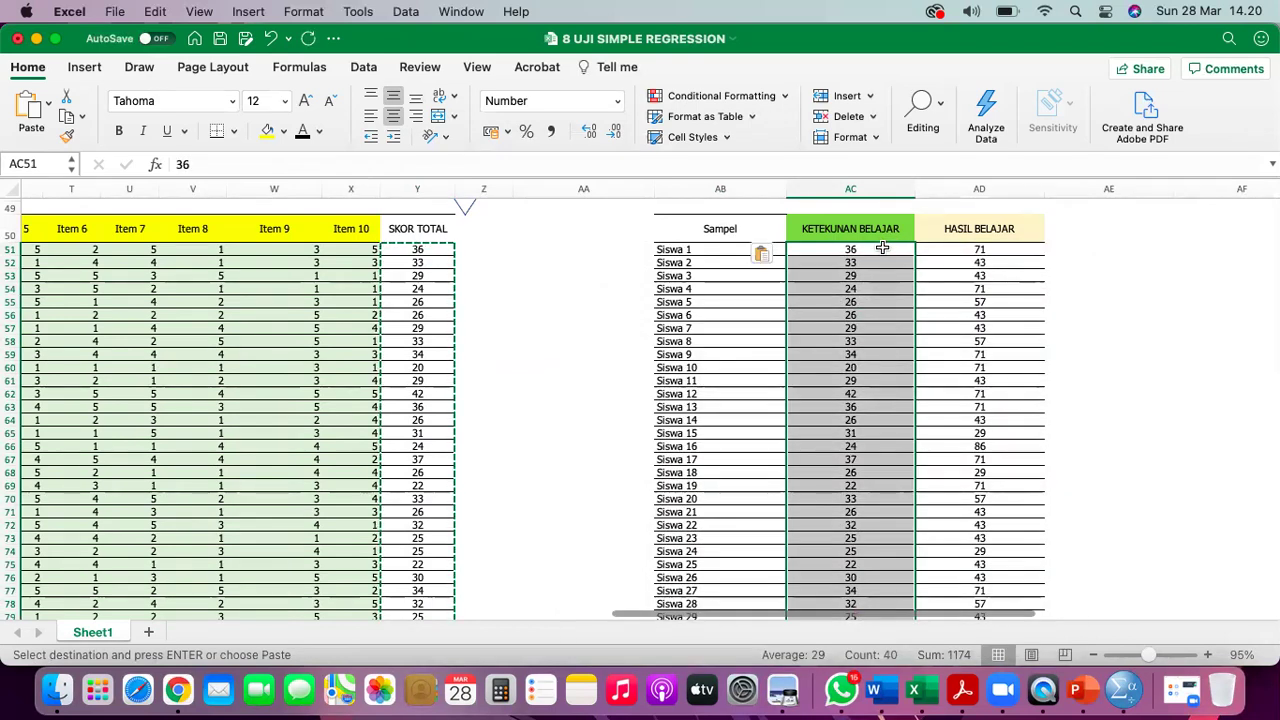
- Paste the copied total scores as links into the KETEKUNAN BELAJAR column from AC51, and select AC51 to check its formula
right_click(882, 248)
mouse_move(925, 320)
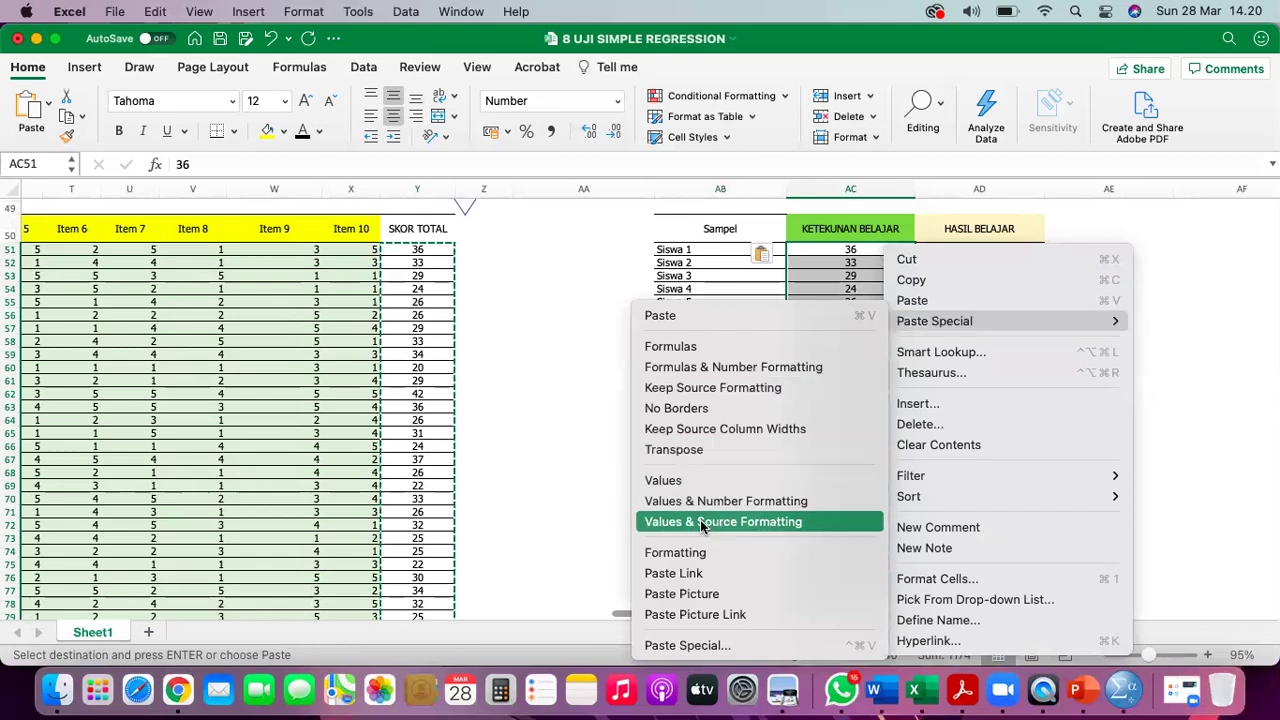
click(675, 573)
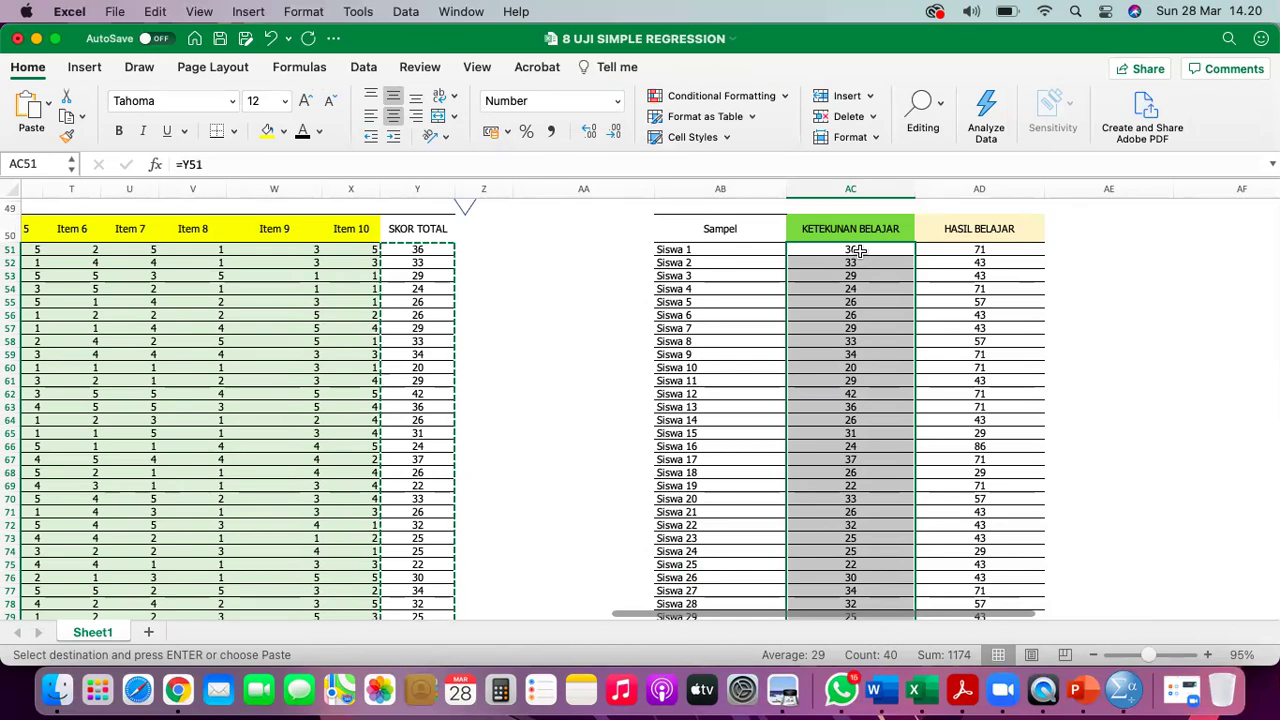
click(859, 252)
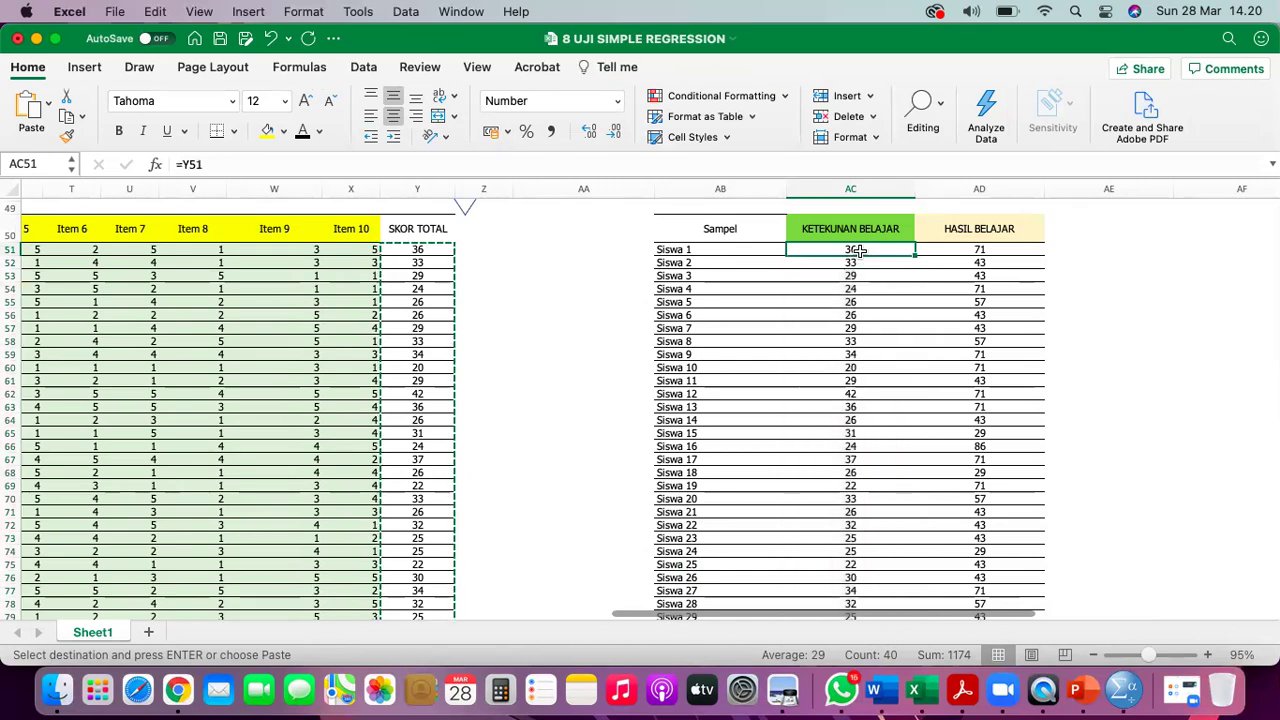
- Change Siswa 1's Item 10 score (X51) to 4 and check the linked cells Y51 and AC51
click(359, 251)
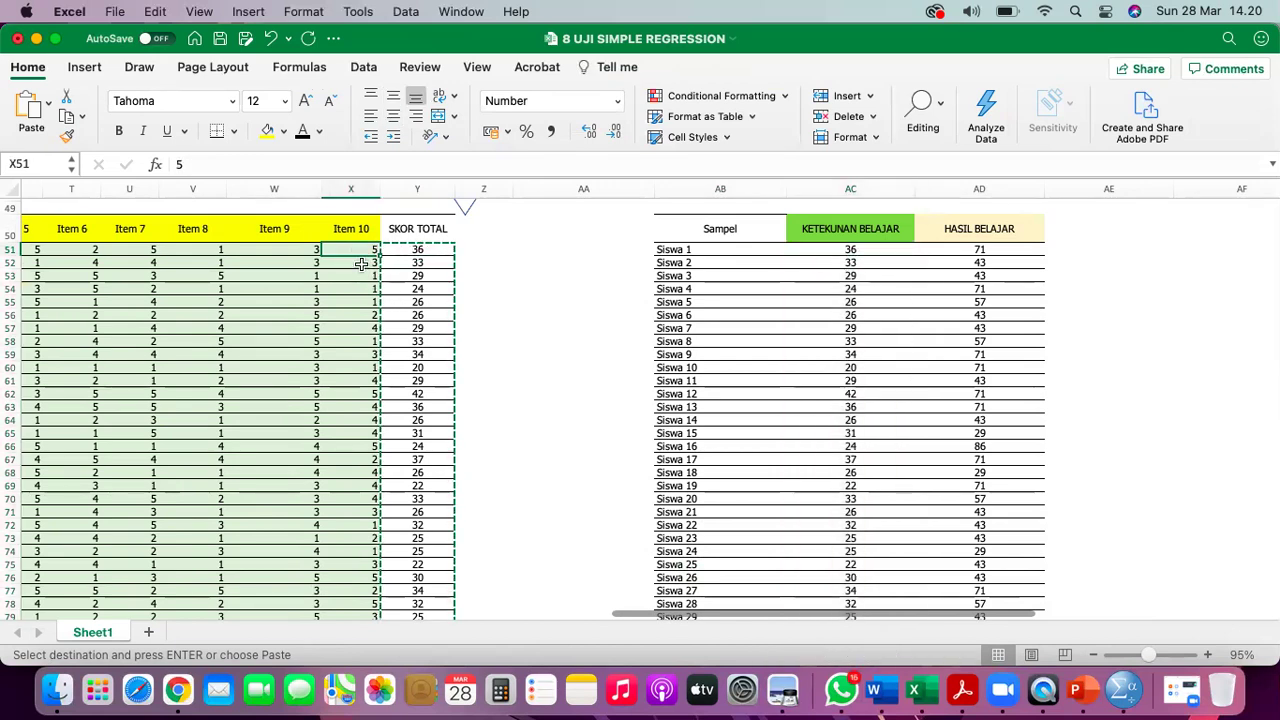
text(4)
key(Return)
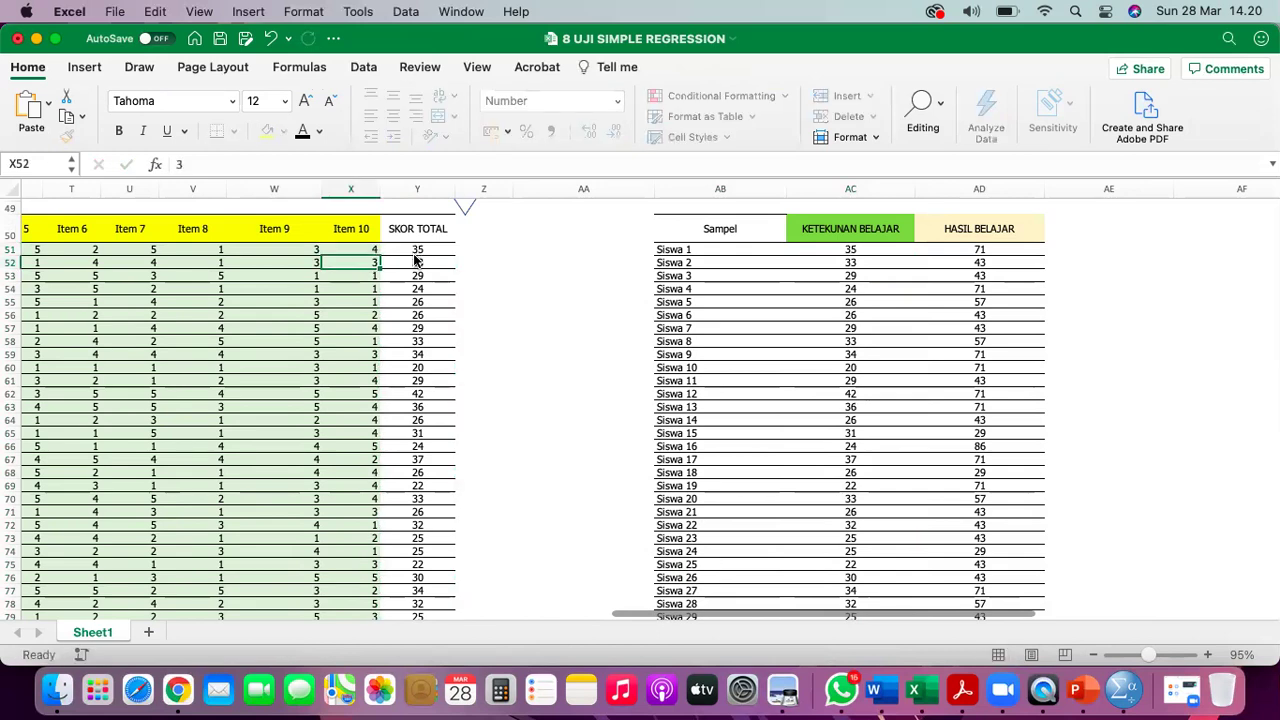
click(423, 250)
click(866, 250)
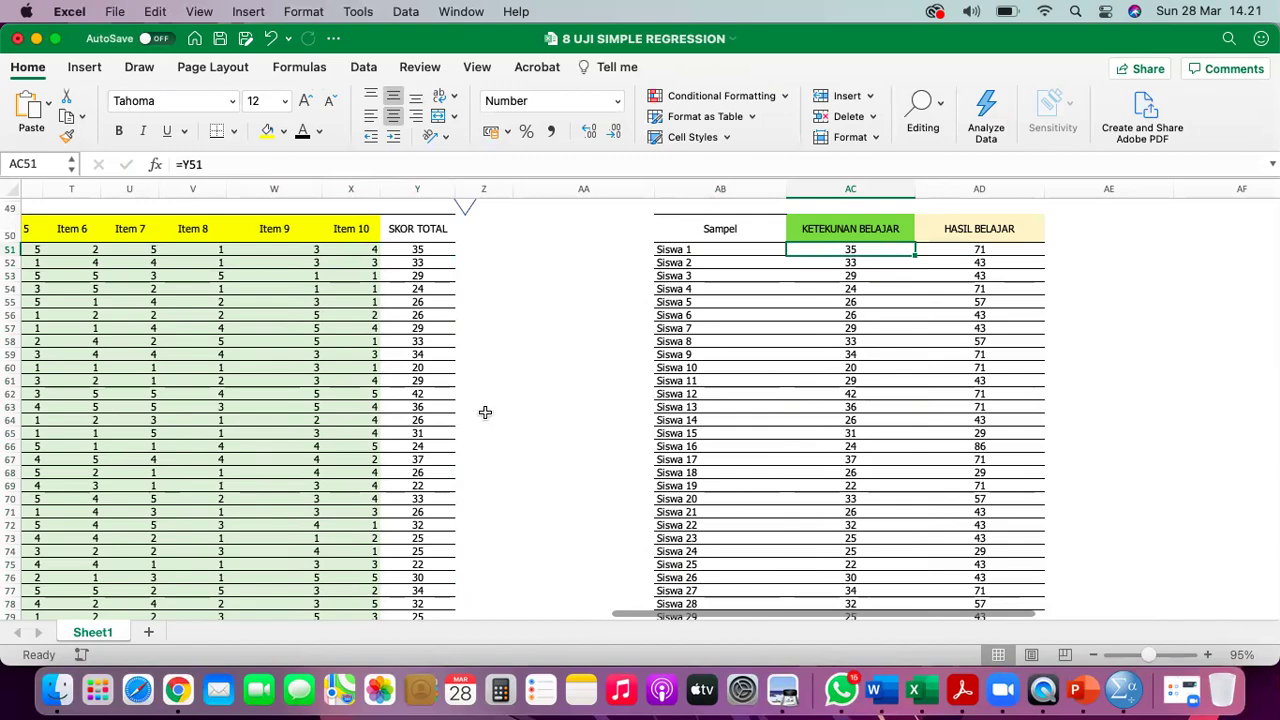
- Rename the NILAI heading (W96) in the Y data table to HASIL BELAJAR
scroll(485, 412, down, 10)
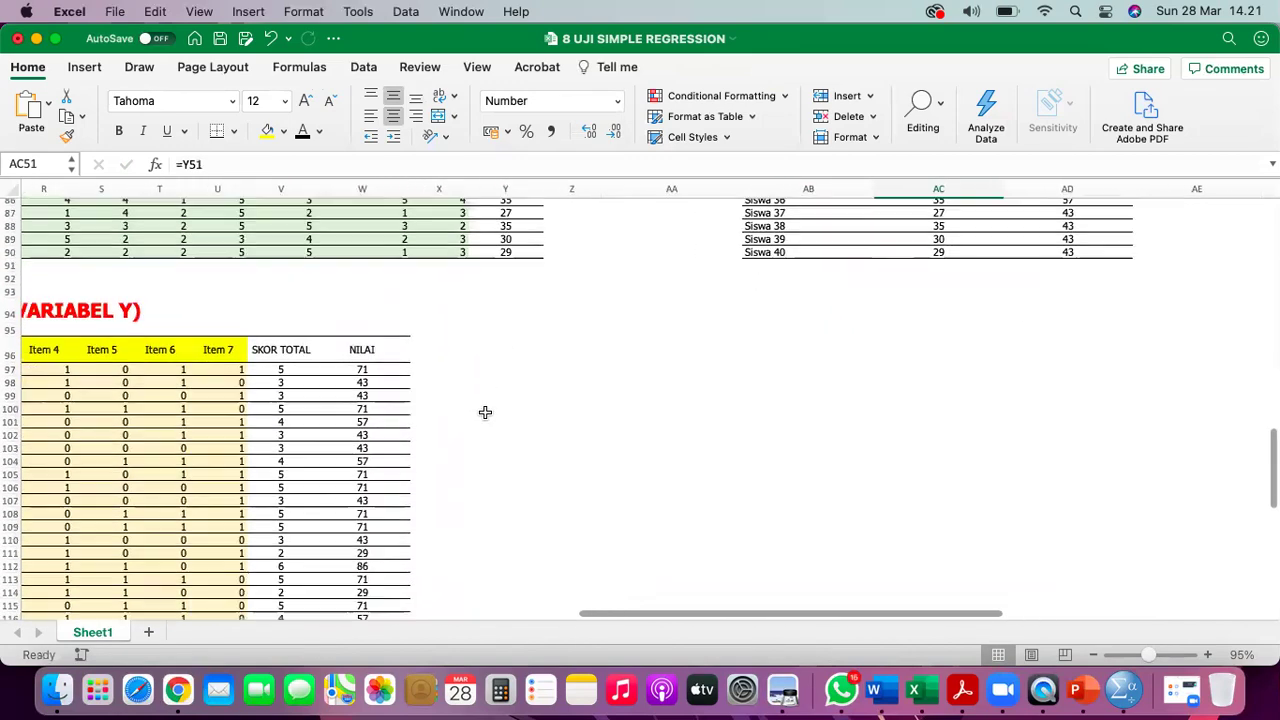
scroll(485, 412, down, 2)
click(403, 338)
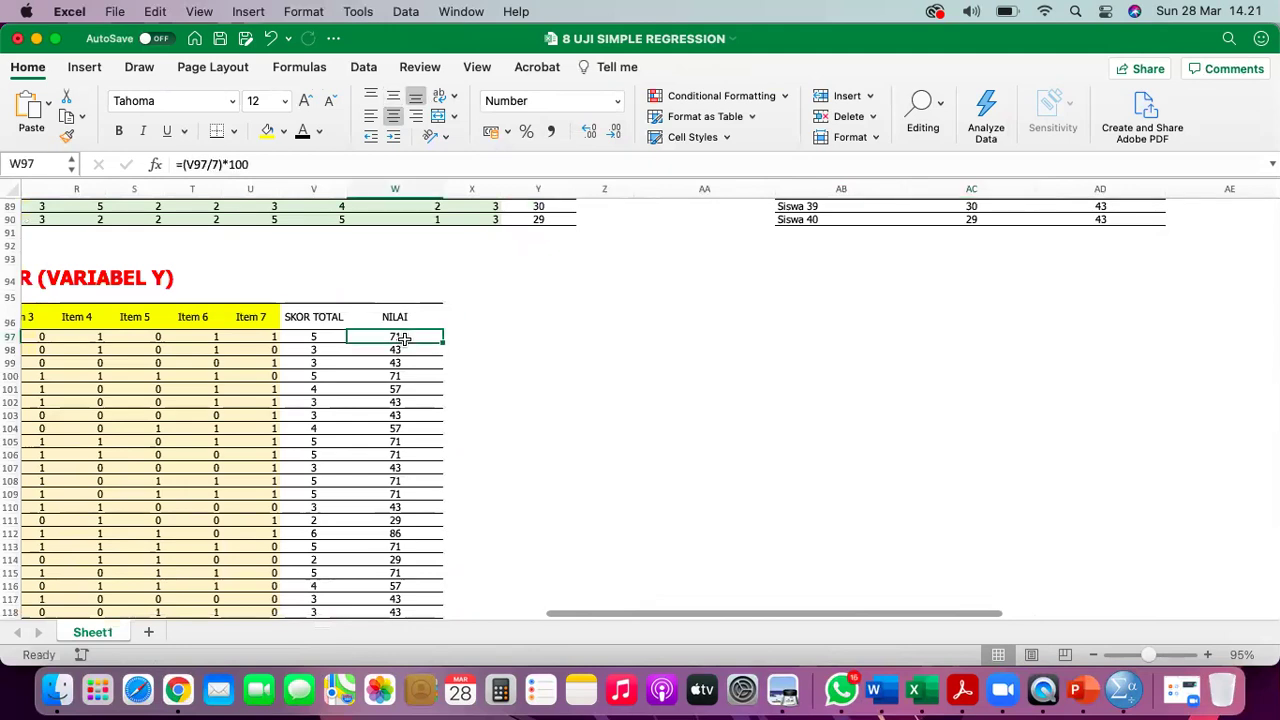
scroll(403, 338, left, 3)
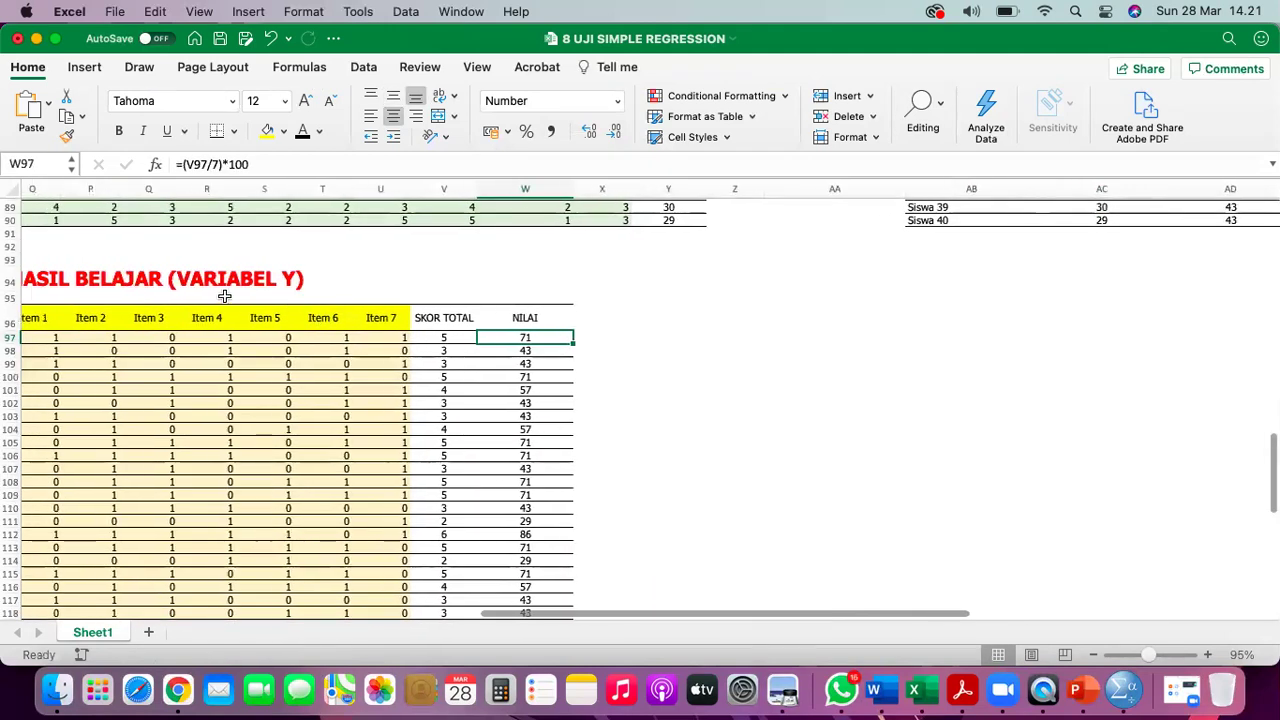
scroll(223, 294, left, 2)
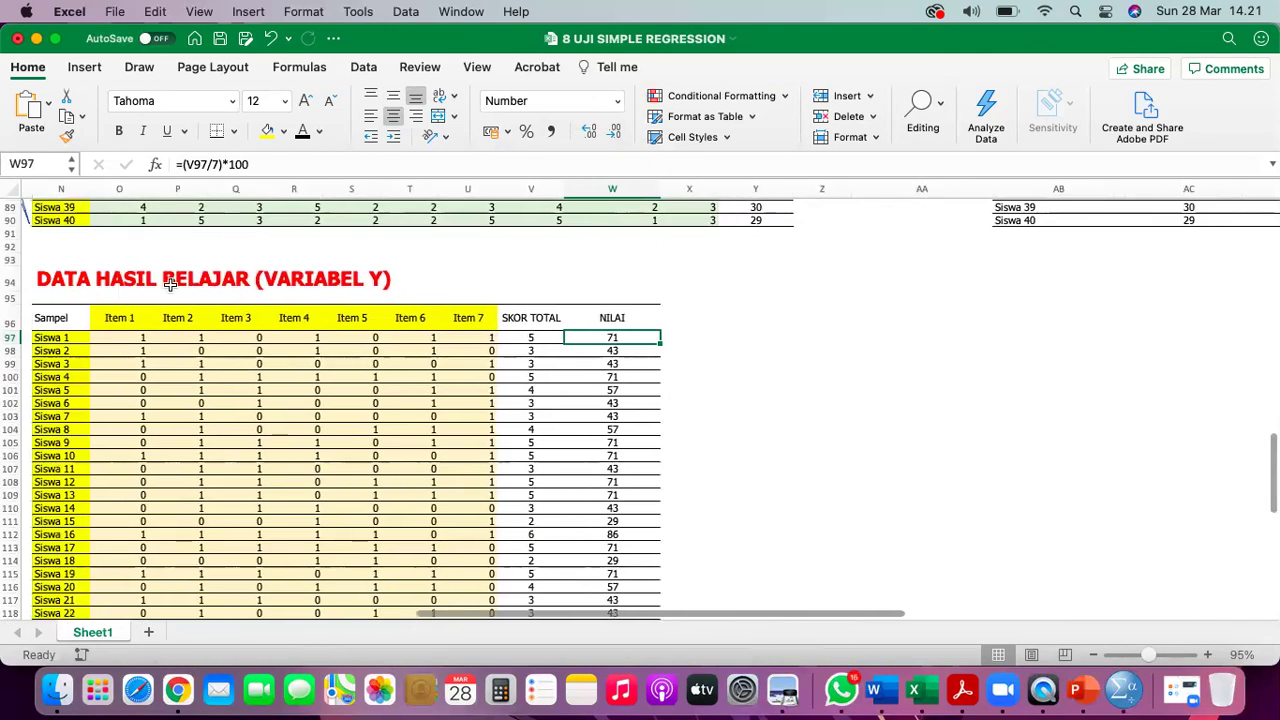
click(610, 318)
text(has)
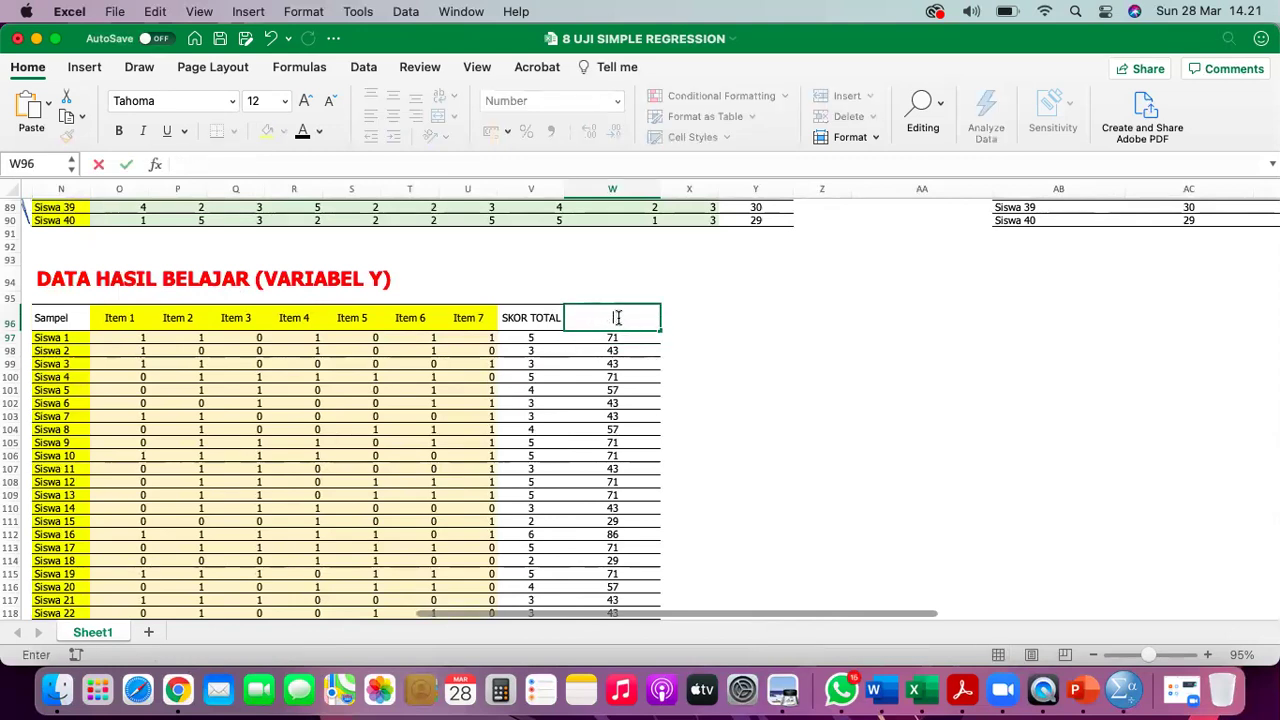
text(IL BELAJ)
text(AR)
key(Return)
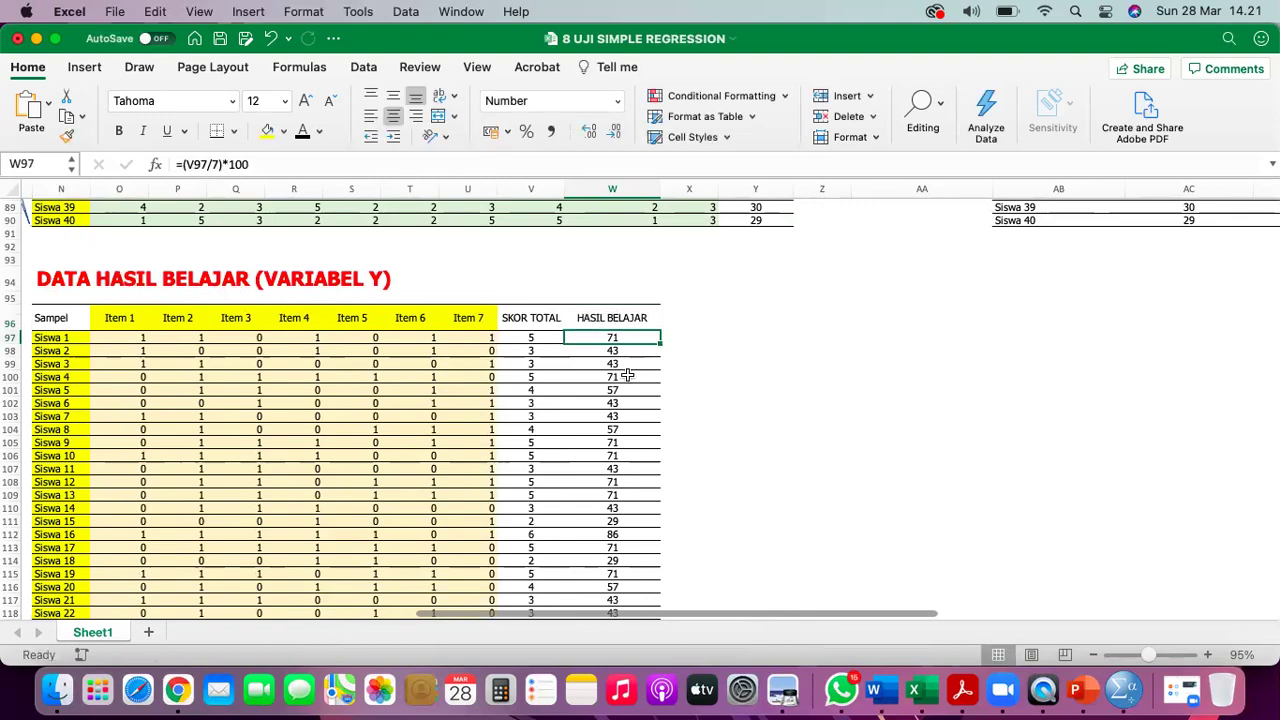
- Copy the HASIL BELAJAR scores of Siswa 1 to Siswa 40 (W97:W136) from the Y data table
scroll(627, 376, down, 10)
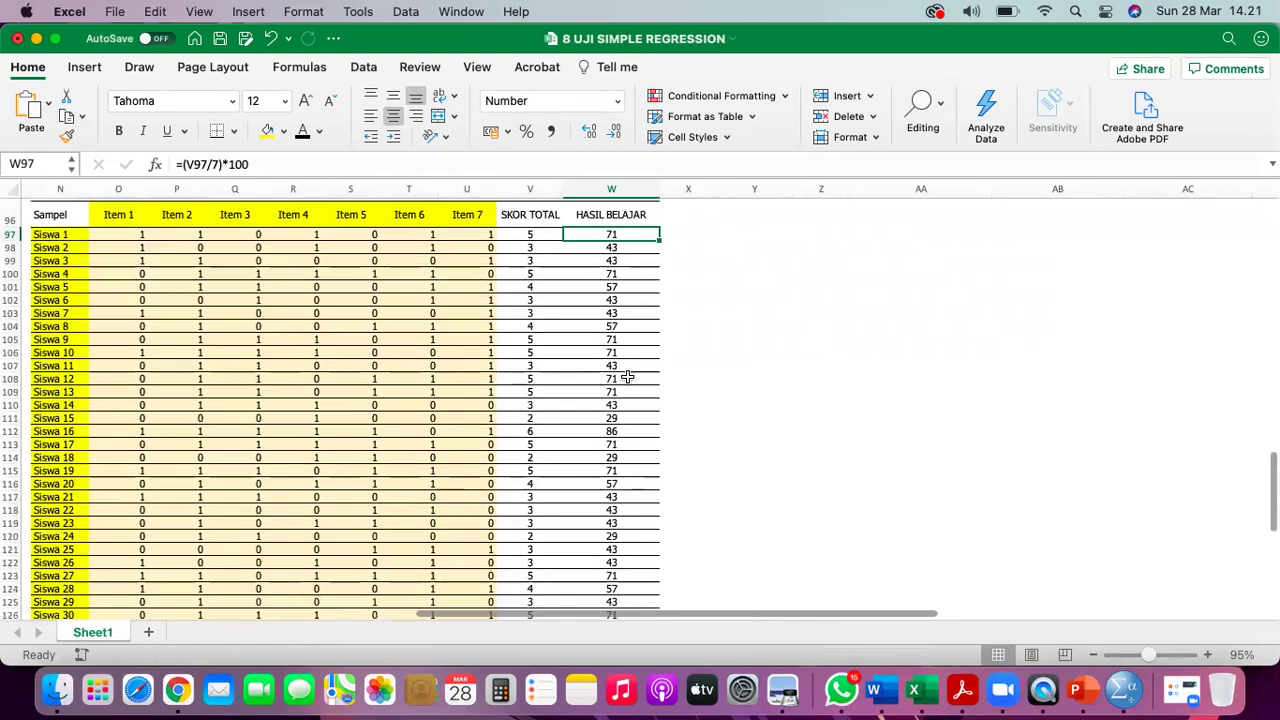
scroll(627, 376, down, 3)
shift+click(606, 482)
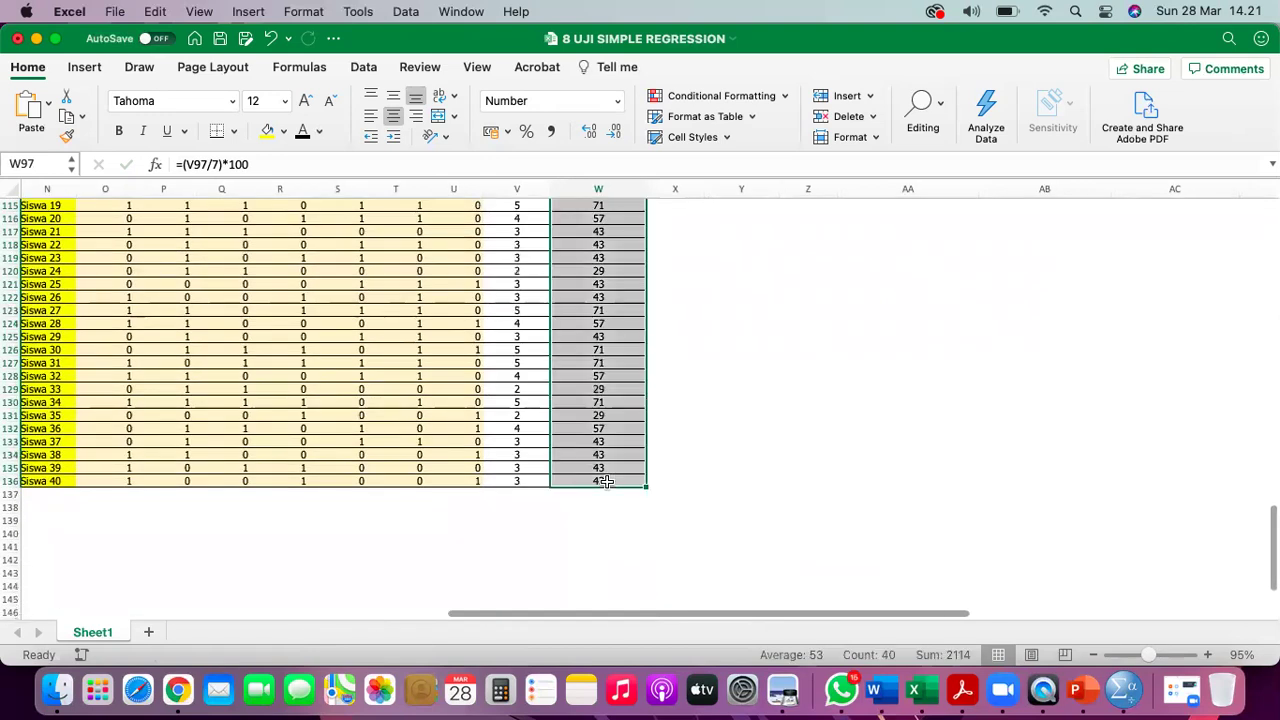
scroll(606, 482, up, 11)
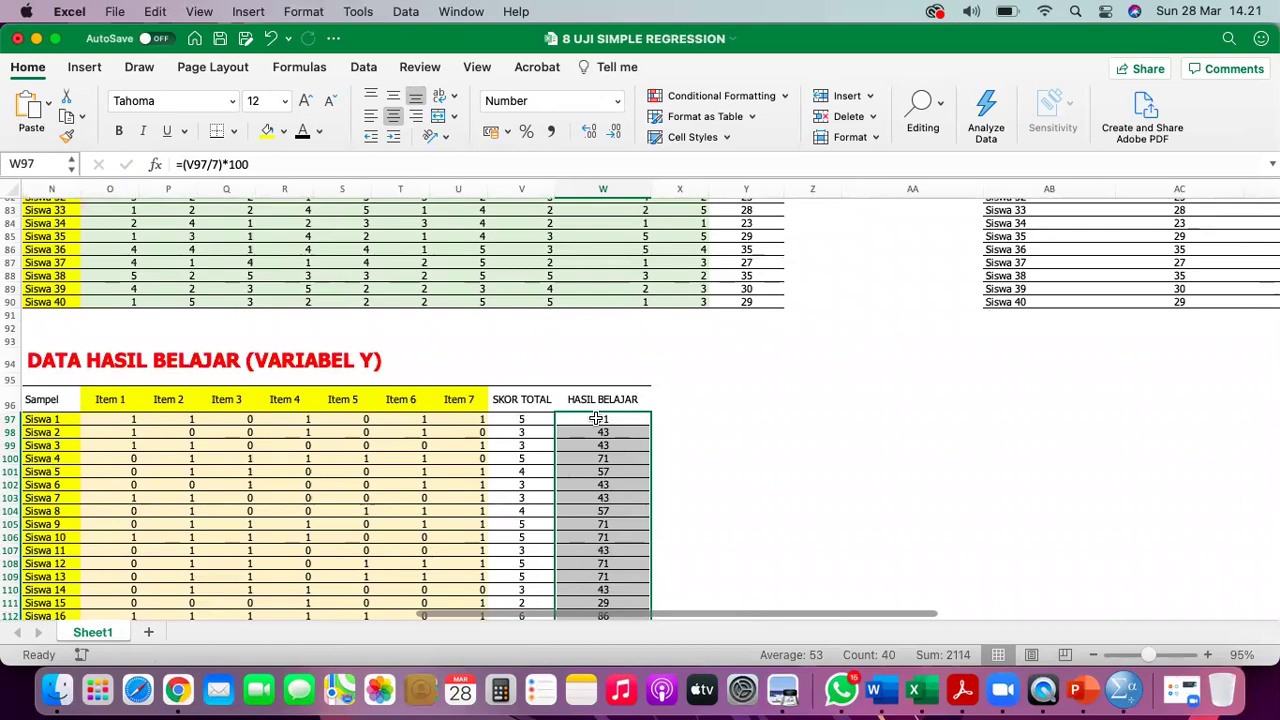
right_click(596, 418)
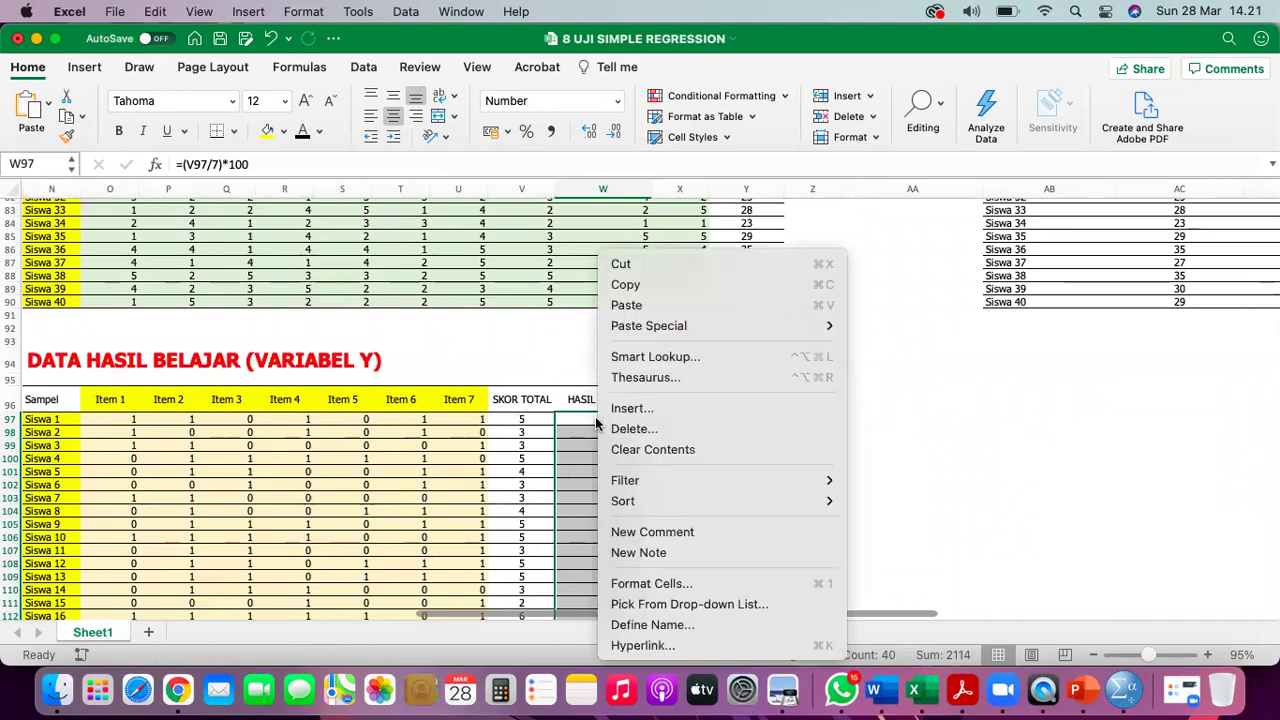
click(640, 285)
- Paste the copied scores as links into the summary table's HASIL BELAJAR column, starting at AD51
scroll(880, 280, up, 10)
scroll(880, 280, right, 5)
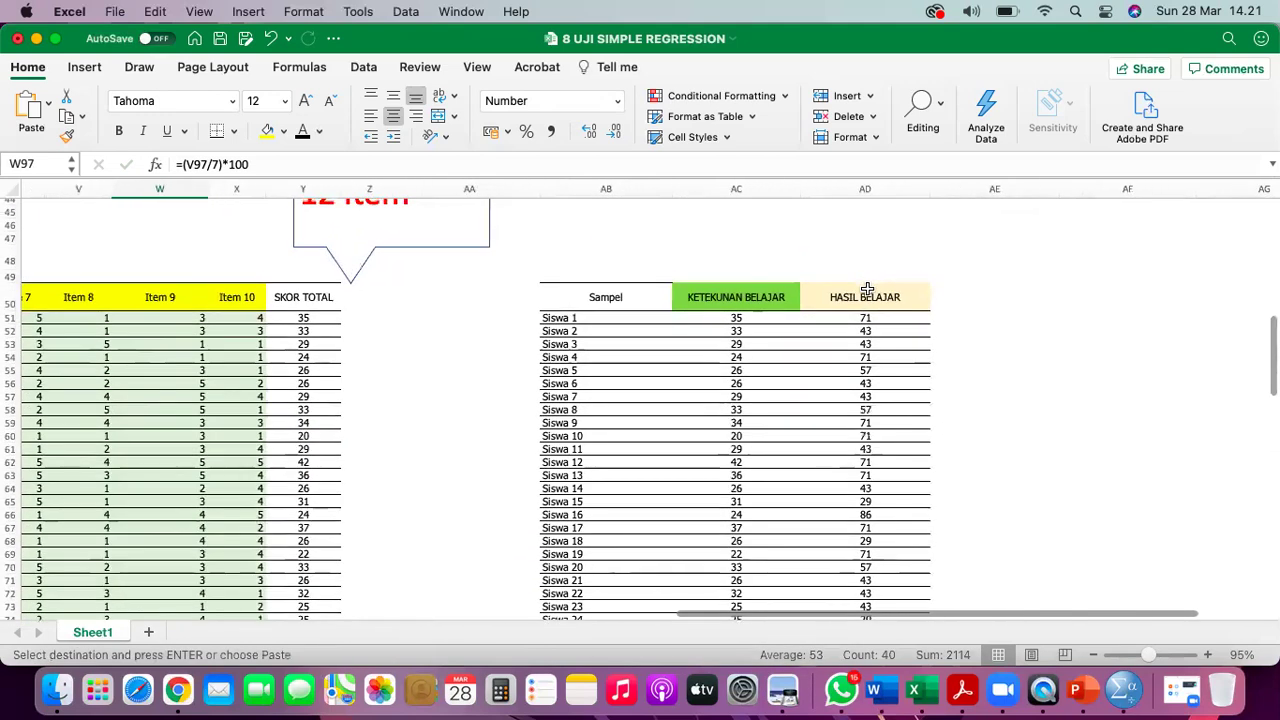
click(860, 317)
right_click(860, 317)
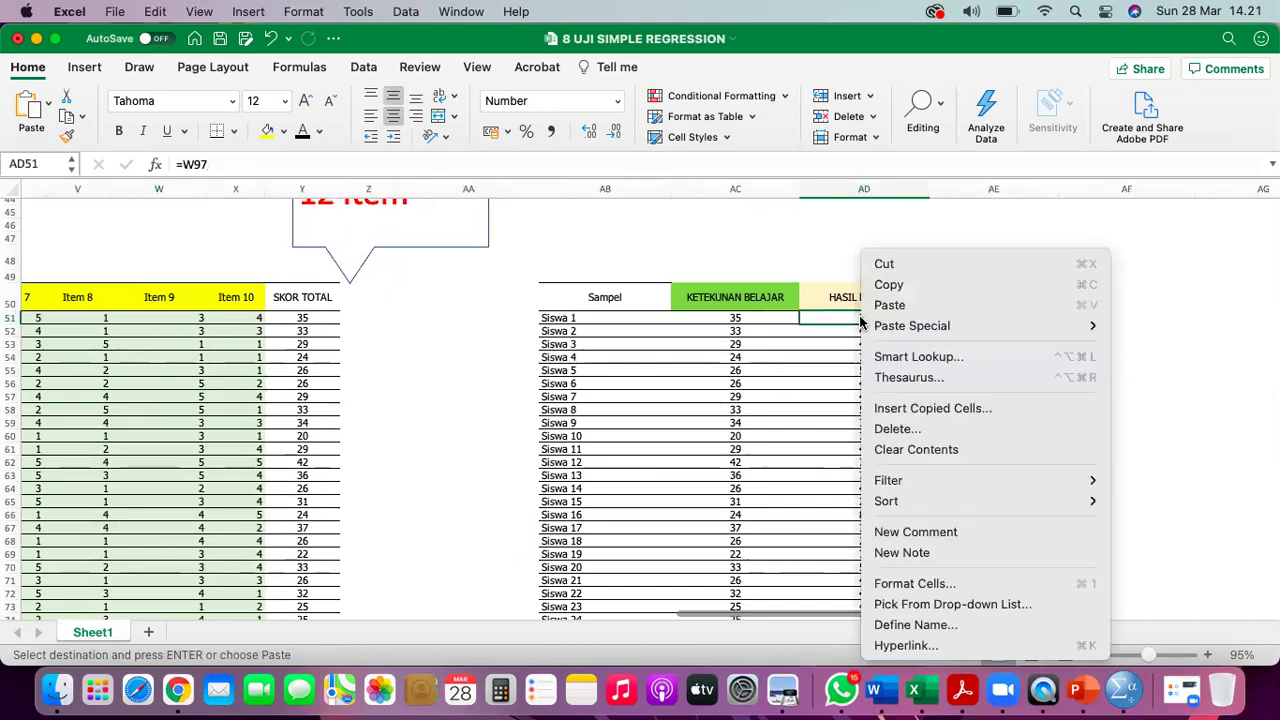
mouse_move(912, 330)
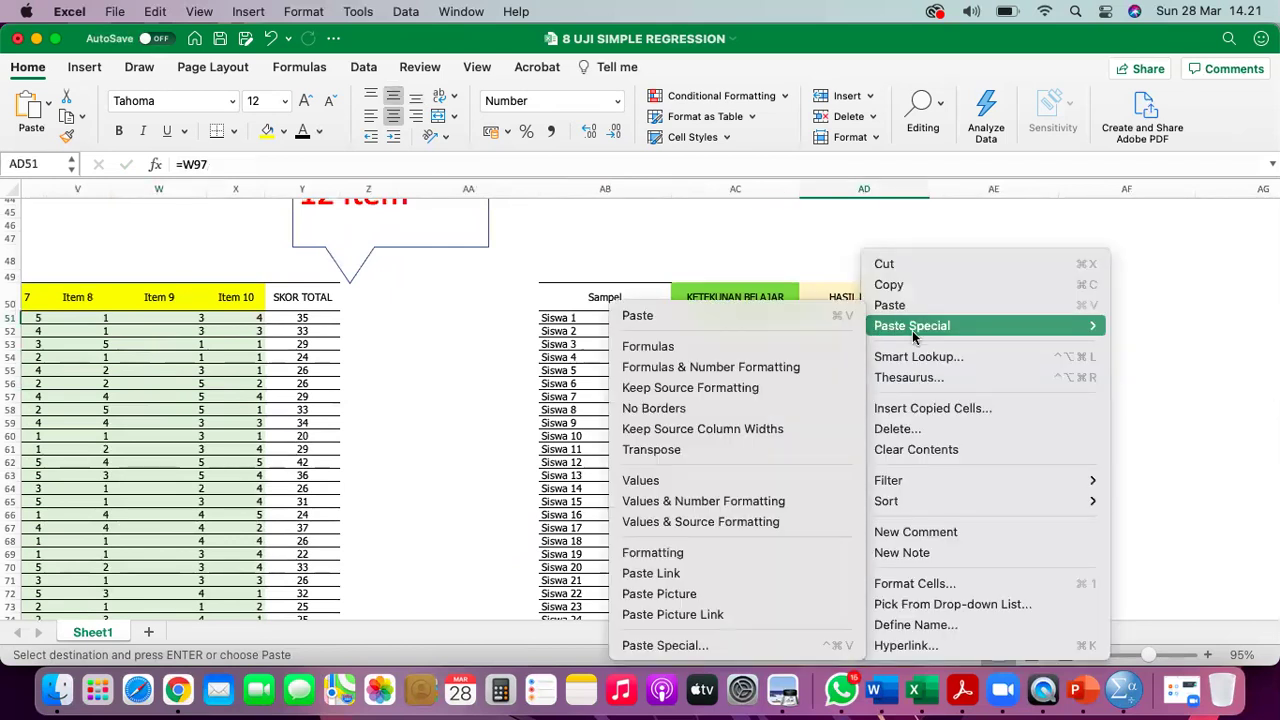
click(687, 573)
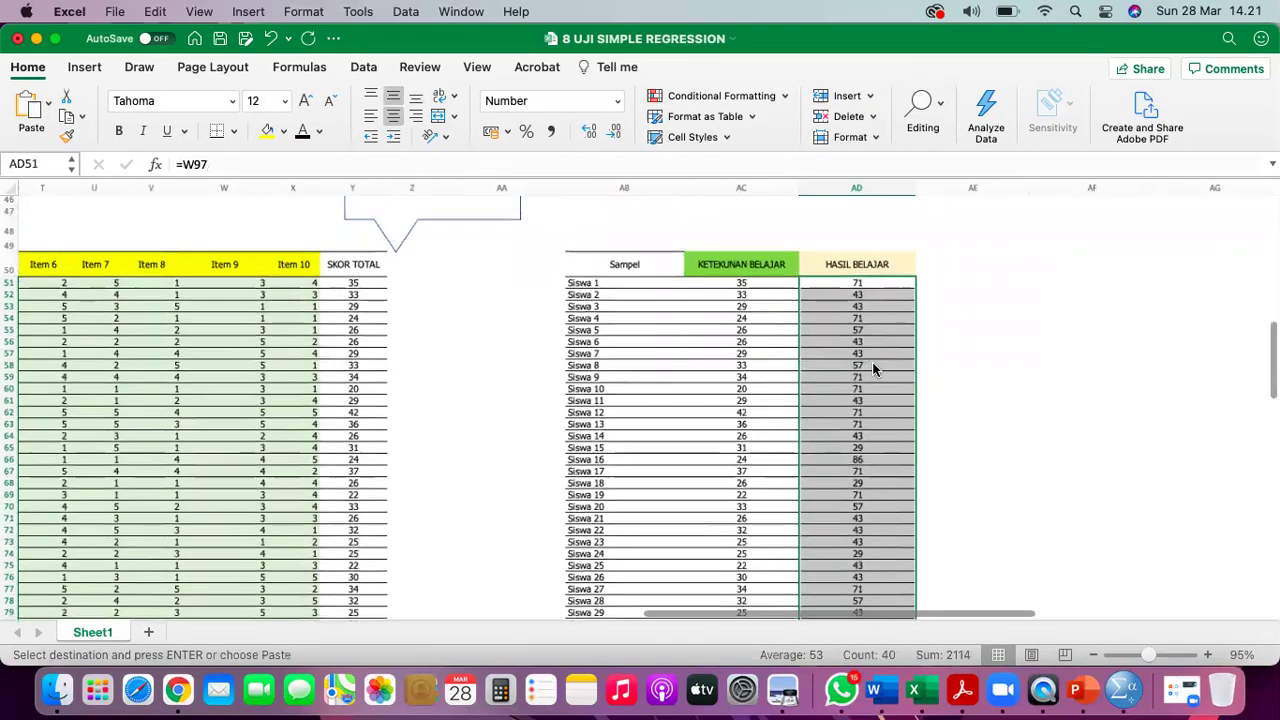
- Look over the completed summary table, deselect its column by selecting AE48, and save the workbook
scroll(872, 362, down, 5)
scroll(872, 362, up, 10)
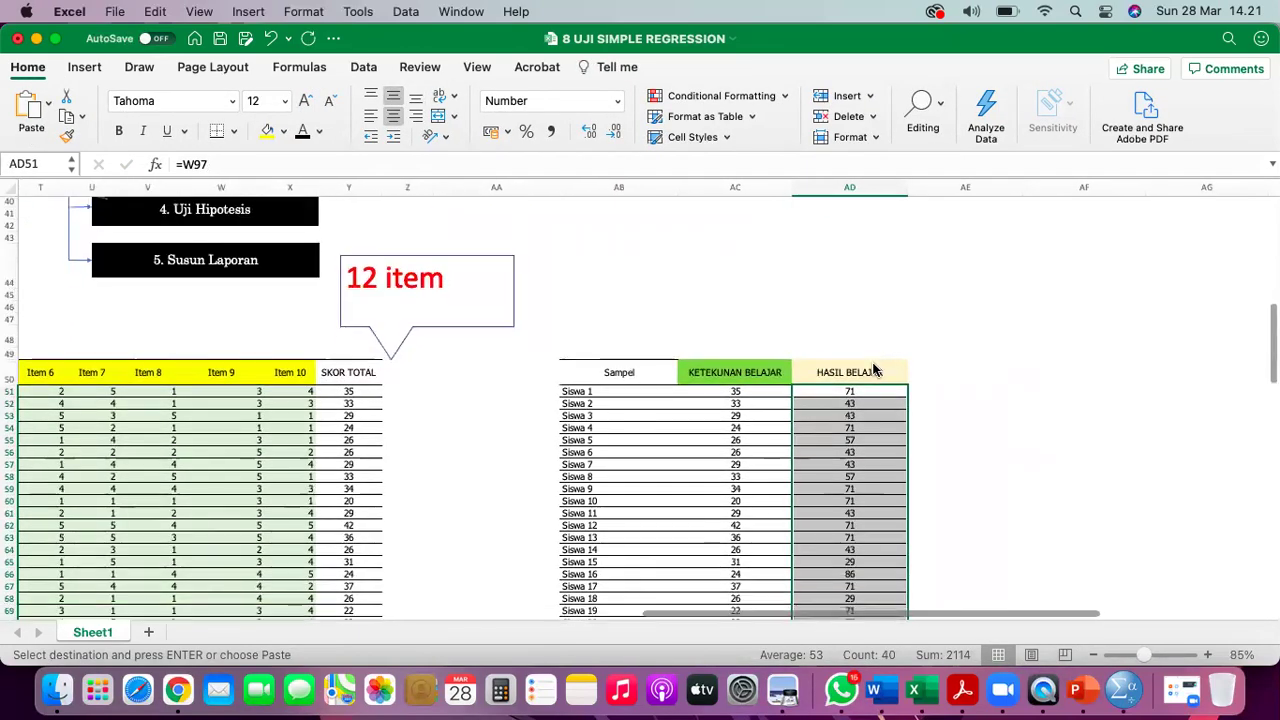
click(943, 334)
click(221, 40)
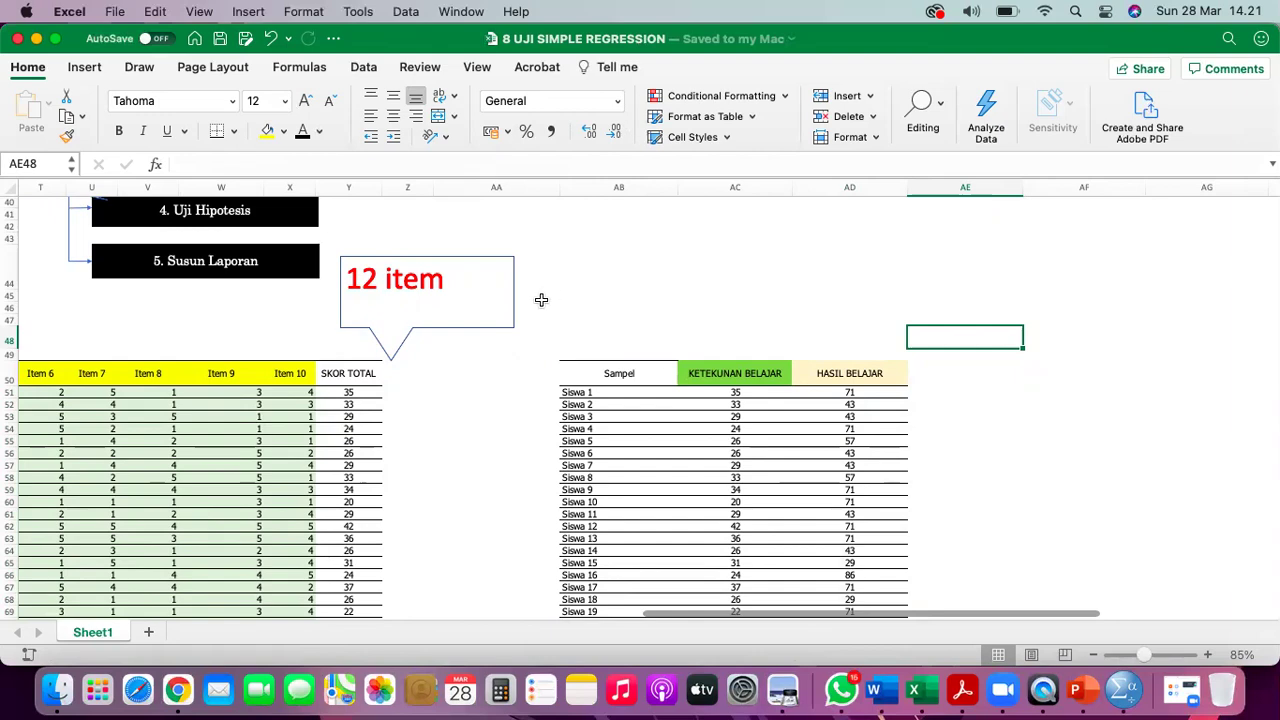
- Switch to the Word document CONTOH LAPORAN UJI SIMPLE REGRESSION and review its title and the section headings from A. Kasus
scroll(541, 300, left, 10)
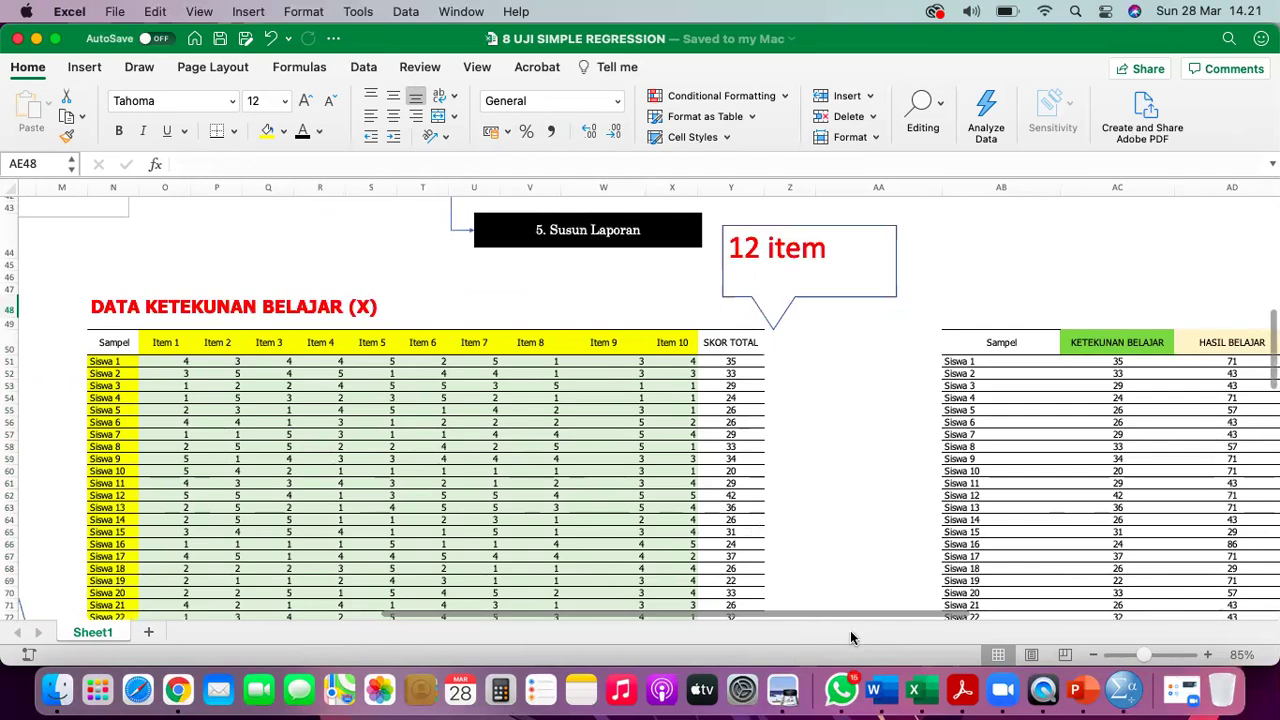
click(882, 688)
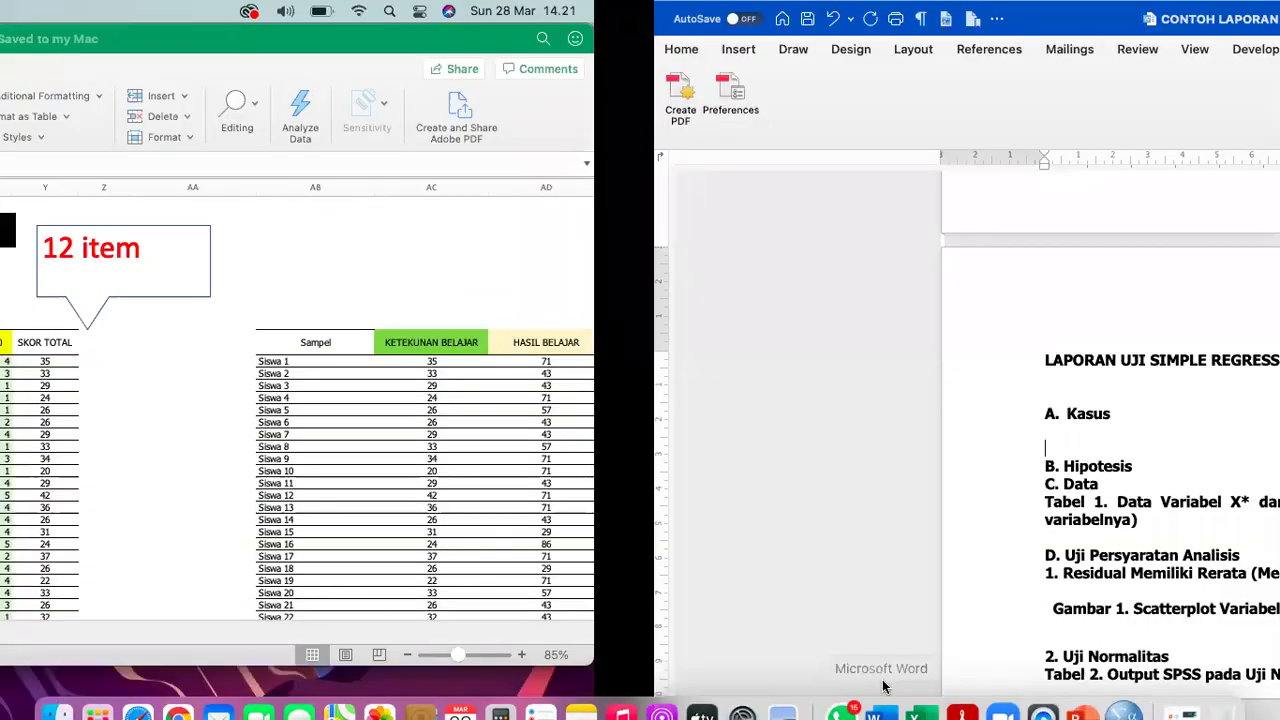
scroll(748, 490, up, 1)
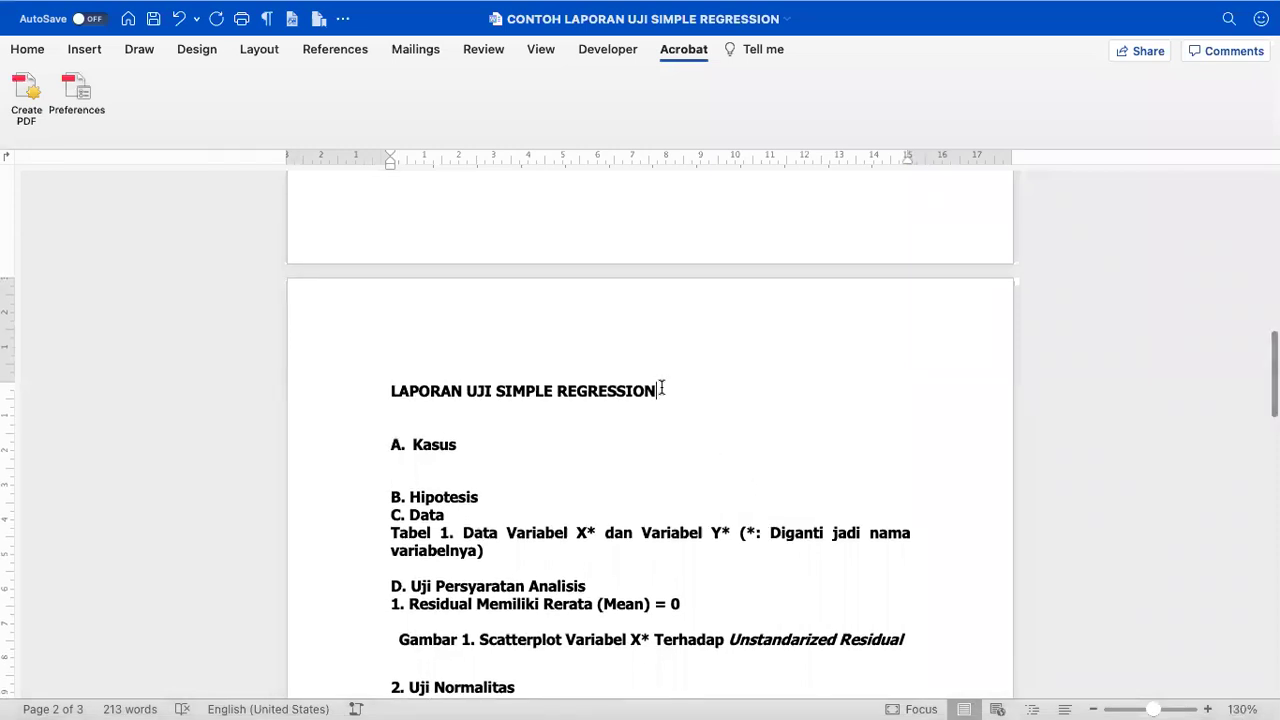
click(359, 401)
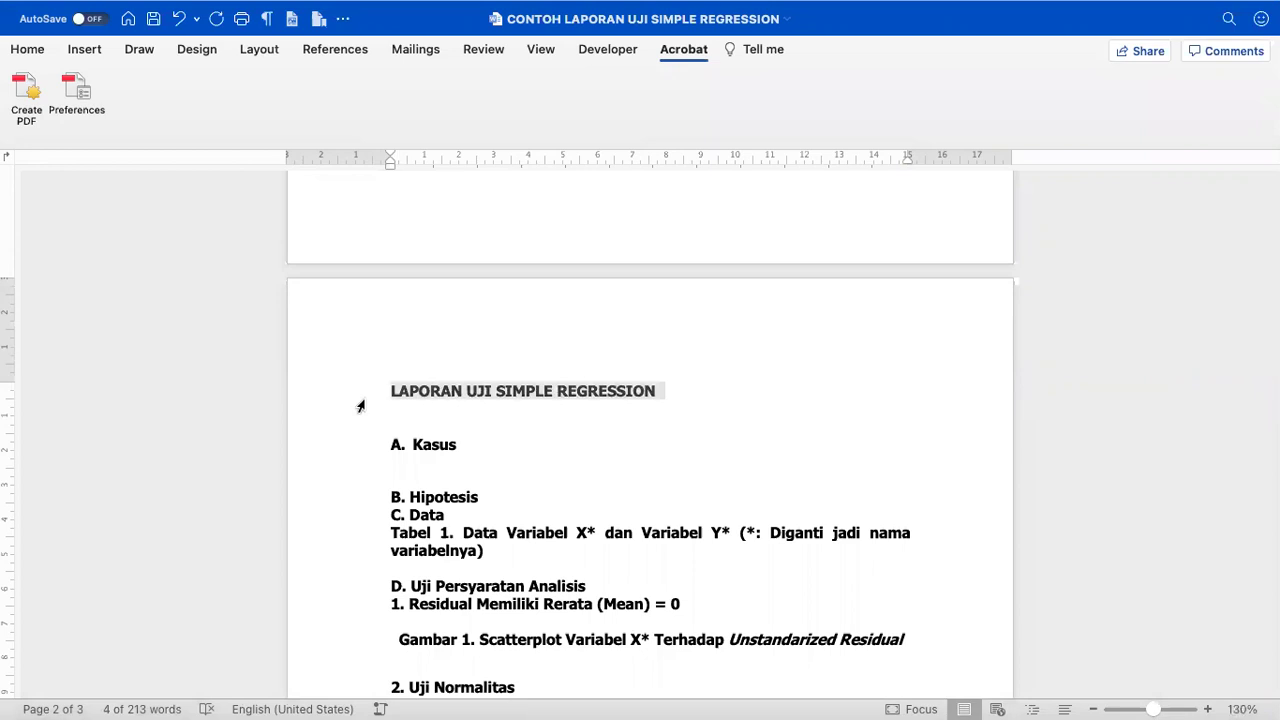
click(391, 420)
scroll(391, 420, down, 1)
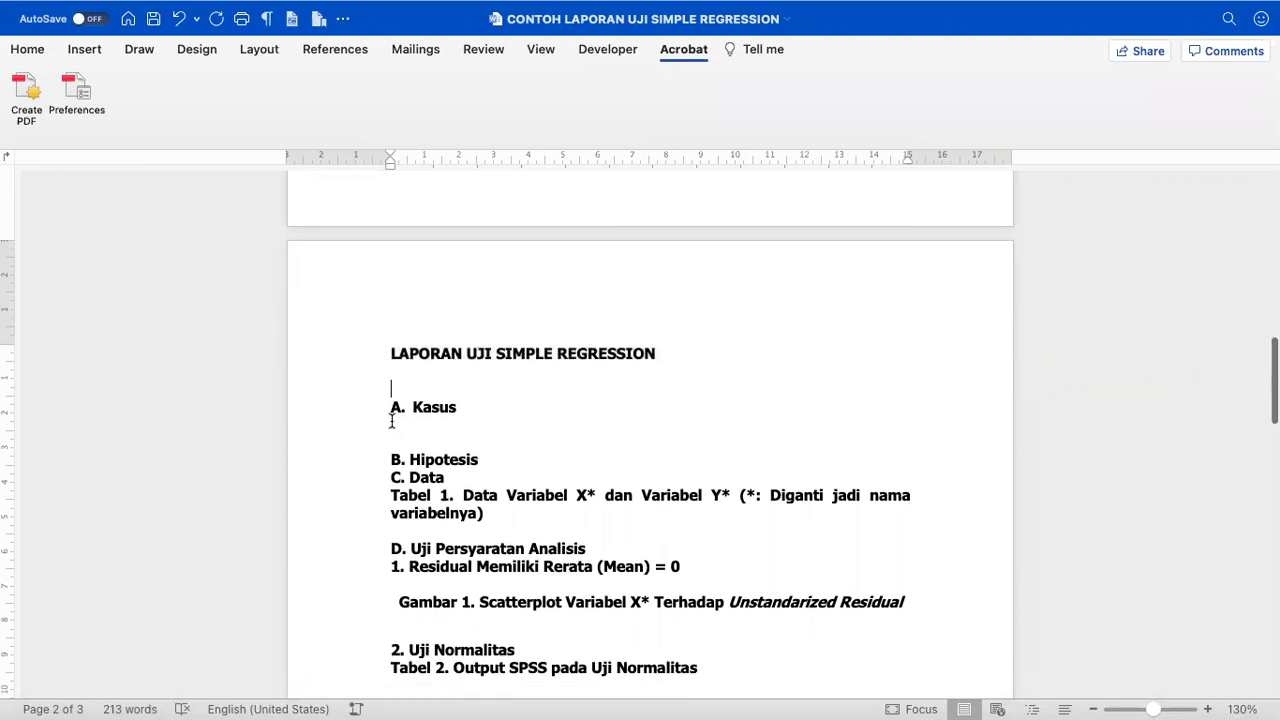
- With the insertion point on the blank line under A. Kasus, switch to the Excel workbook and copy the KASUS PENELITIAN paragraph without its title
scroll(386, 429, down, 1)
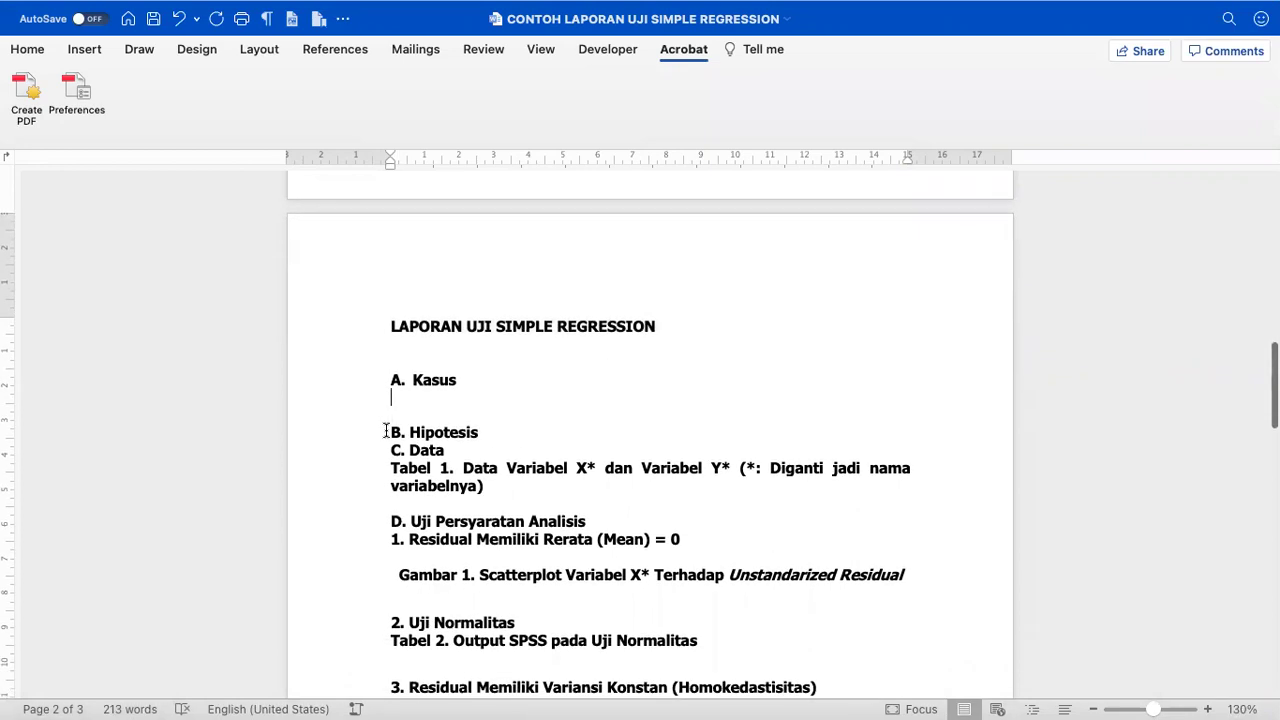
click(392, 378)
click(395, 398)
key(super+Tab)
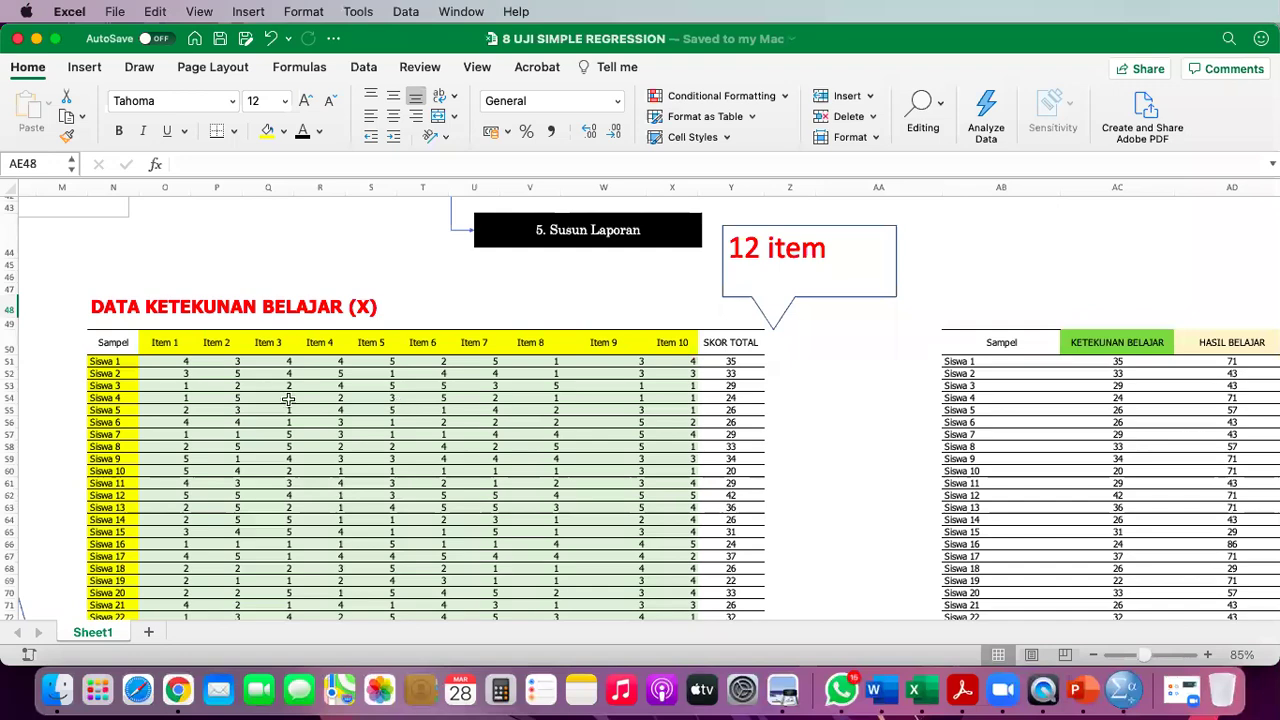
scroll(276, 397, left, 3)
scroll(277, 395, left, 5)
scroll(277, 395, up, 5)
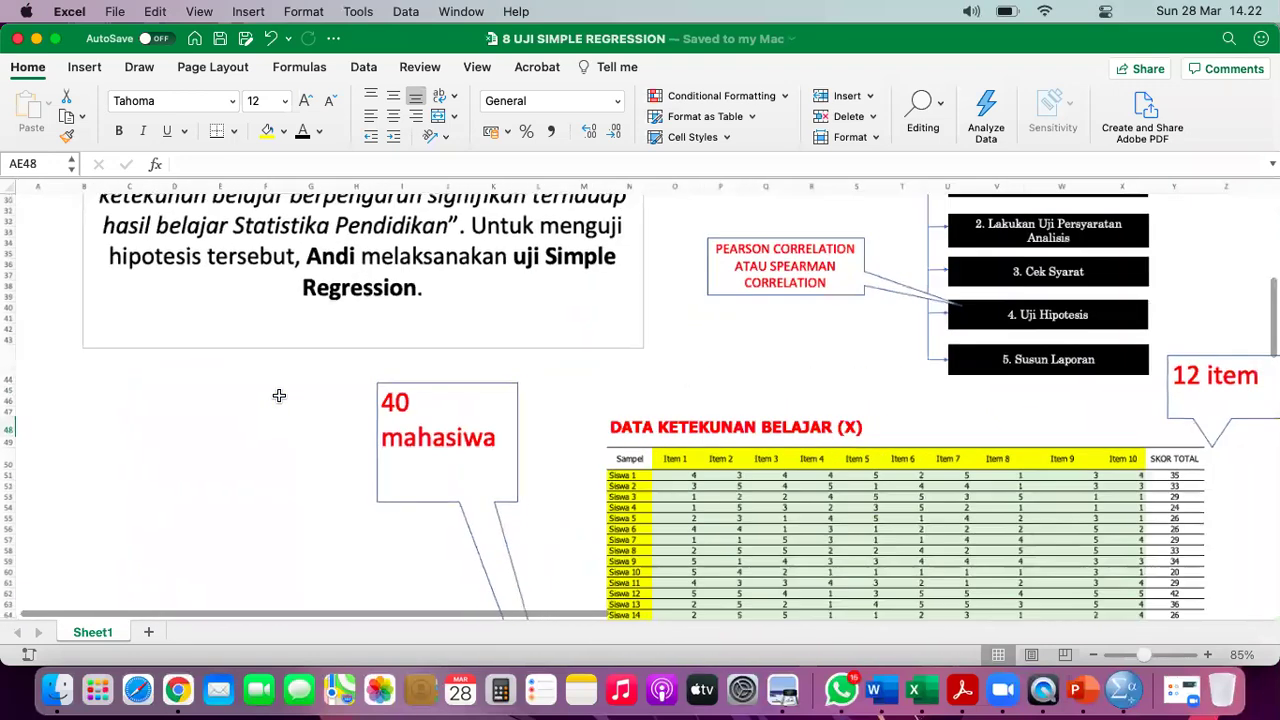
scroll(370, 372, up, 3)
click(420, 408)
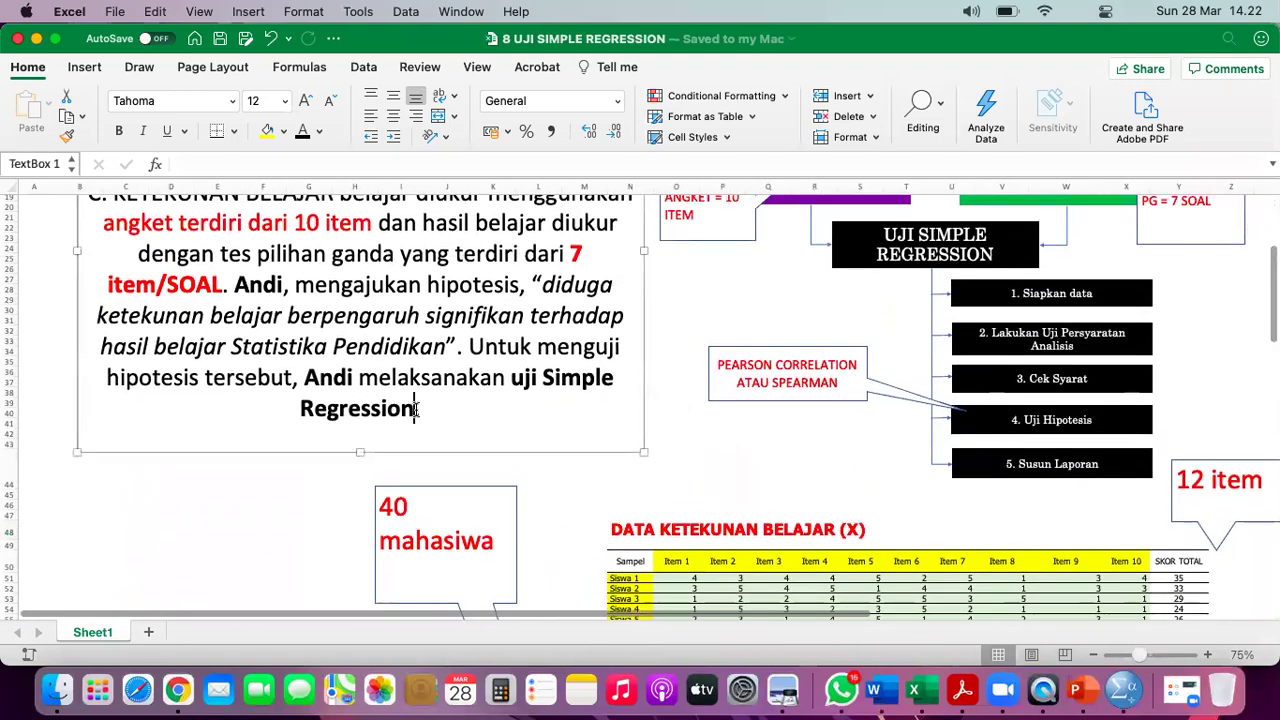
scroll(423, 403, up, 5)
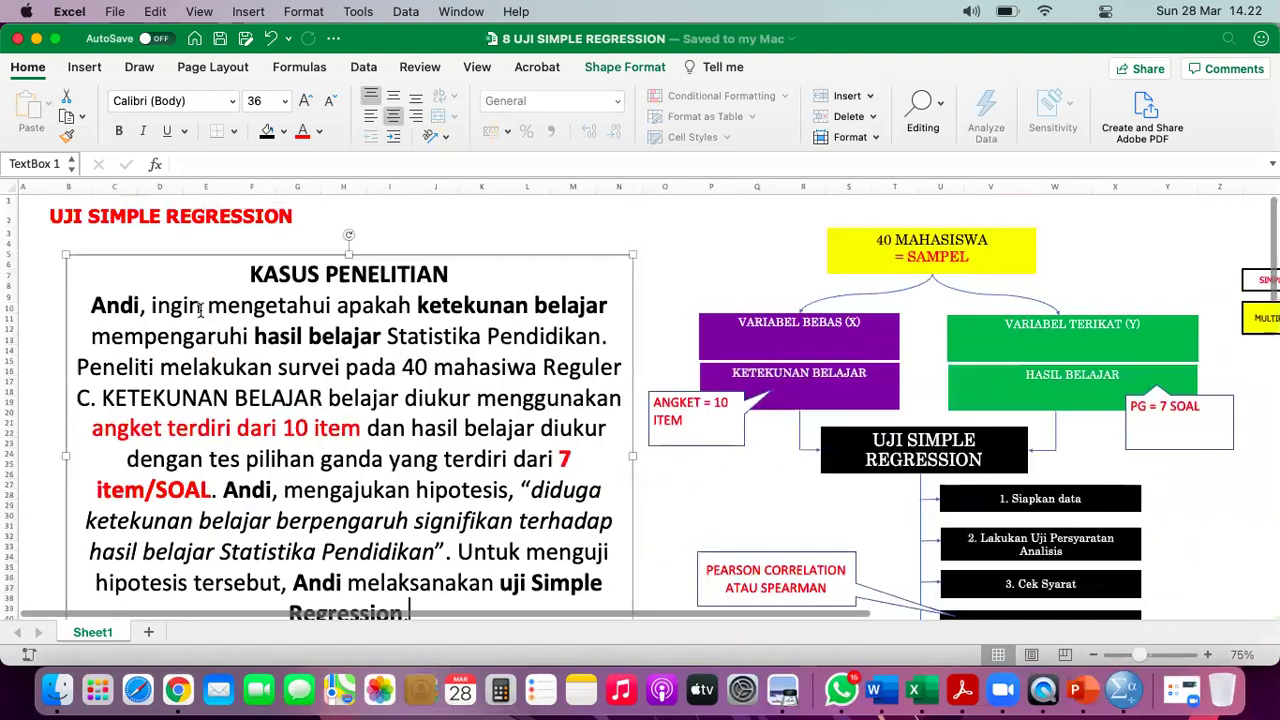
shift+click(90, 305)
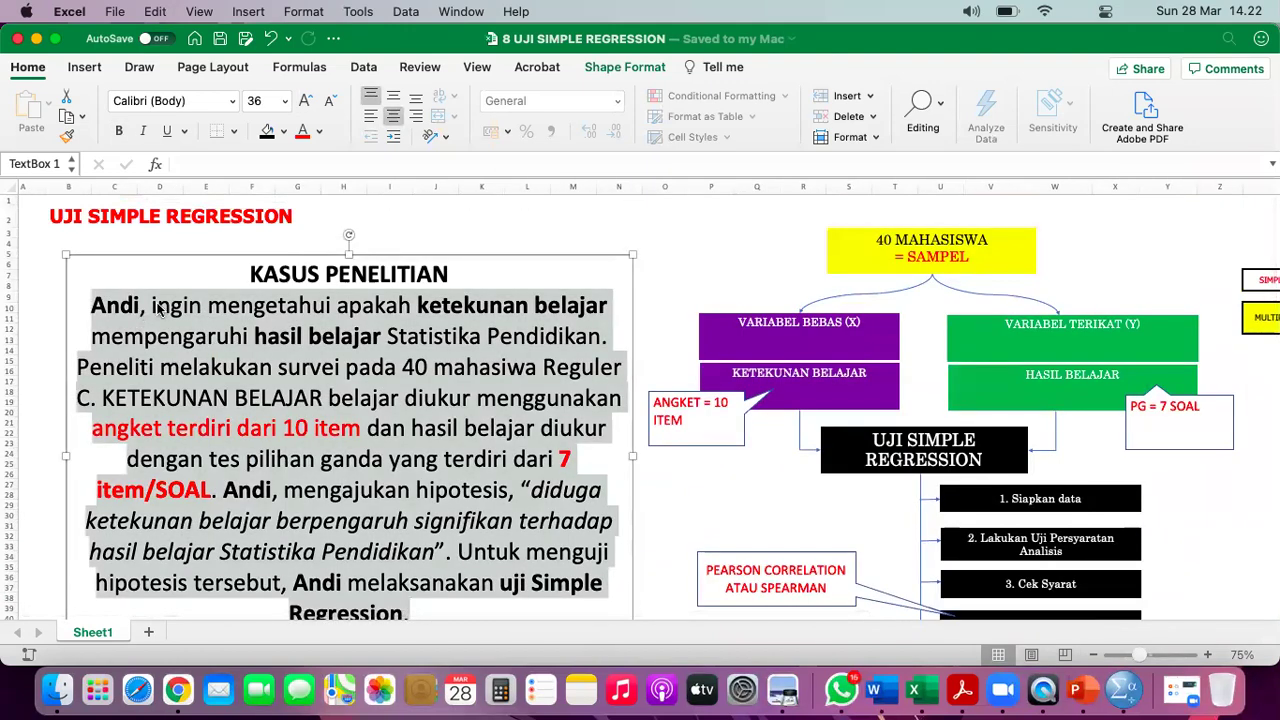
right_click(160, 310)
click(192, 336)
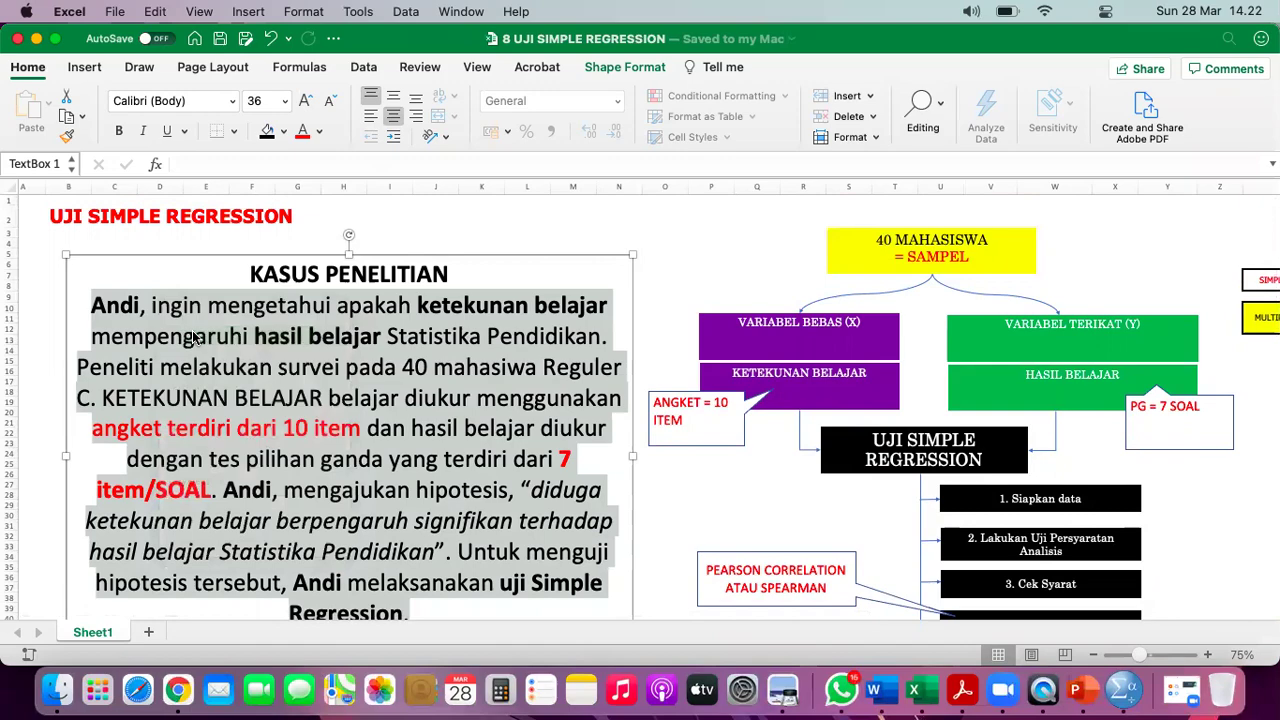
- Switch back to the Word report and paste the copied case paragraph directly under A. Kasus, leaving no blank line between them
click(880, 690)
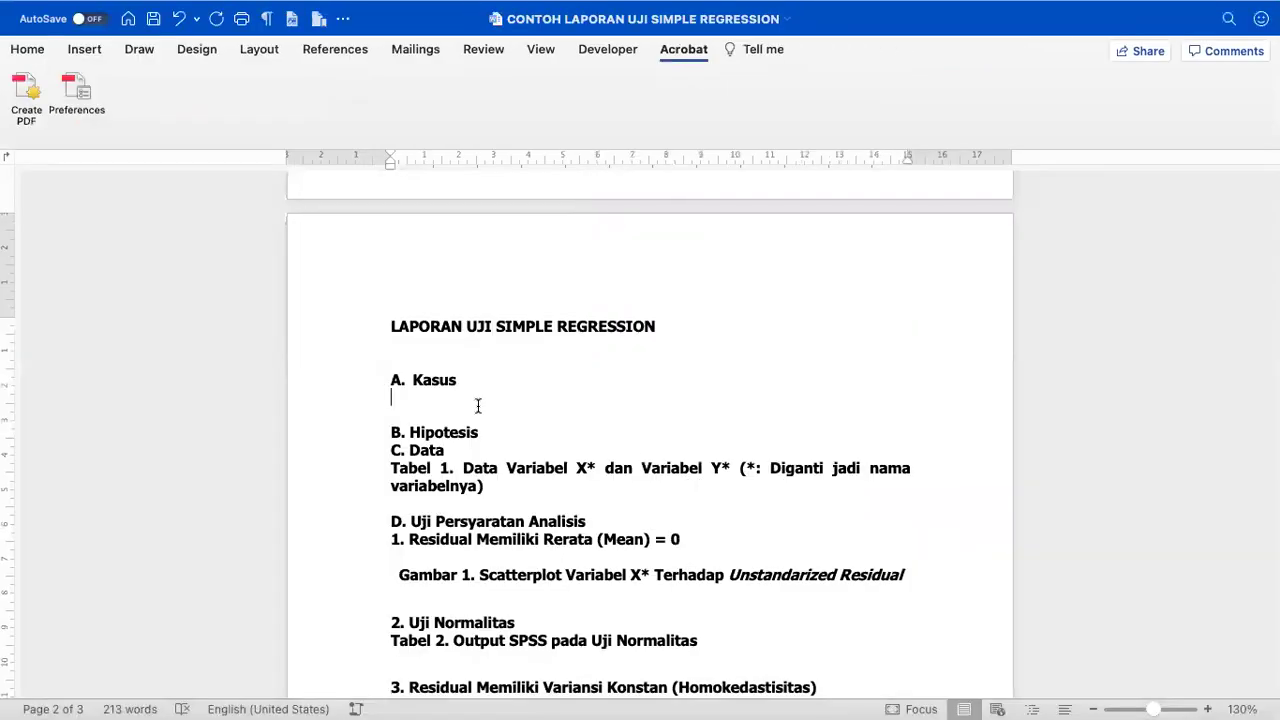
key(Return)
key(super+v)
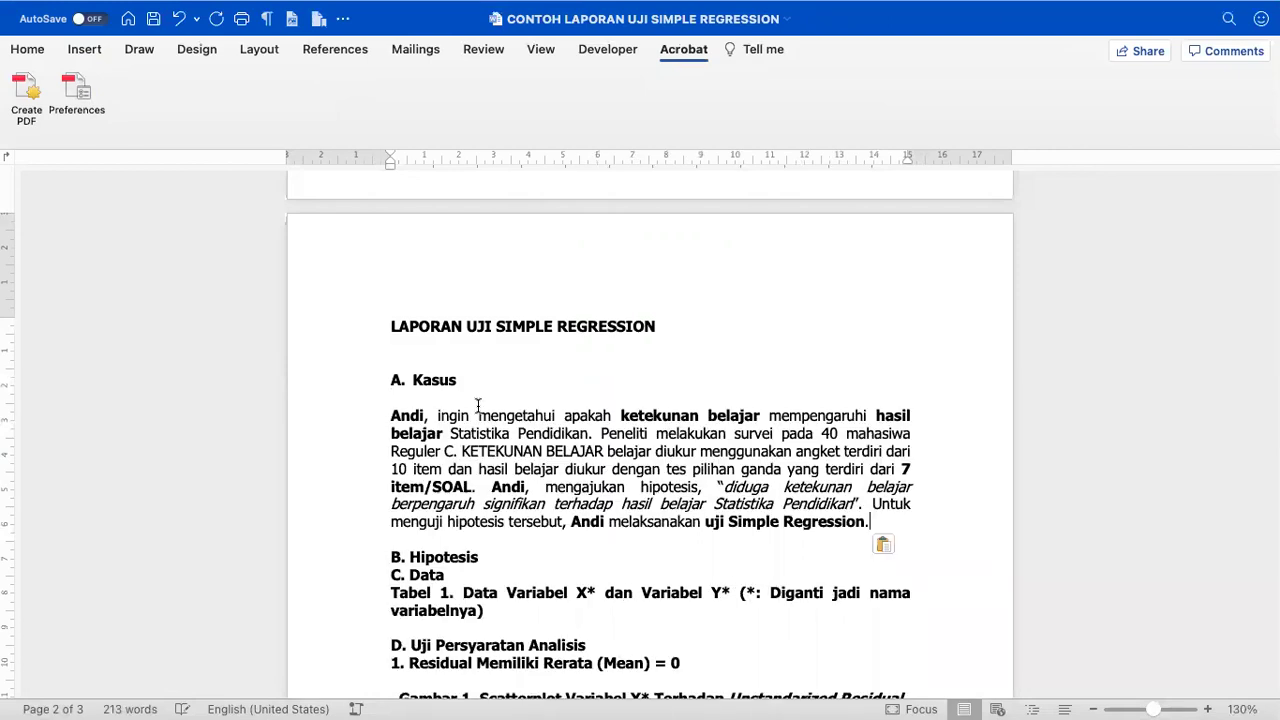
click(459, 401)
key(BackSpace)
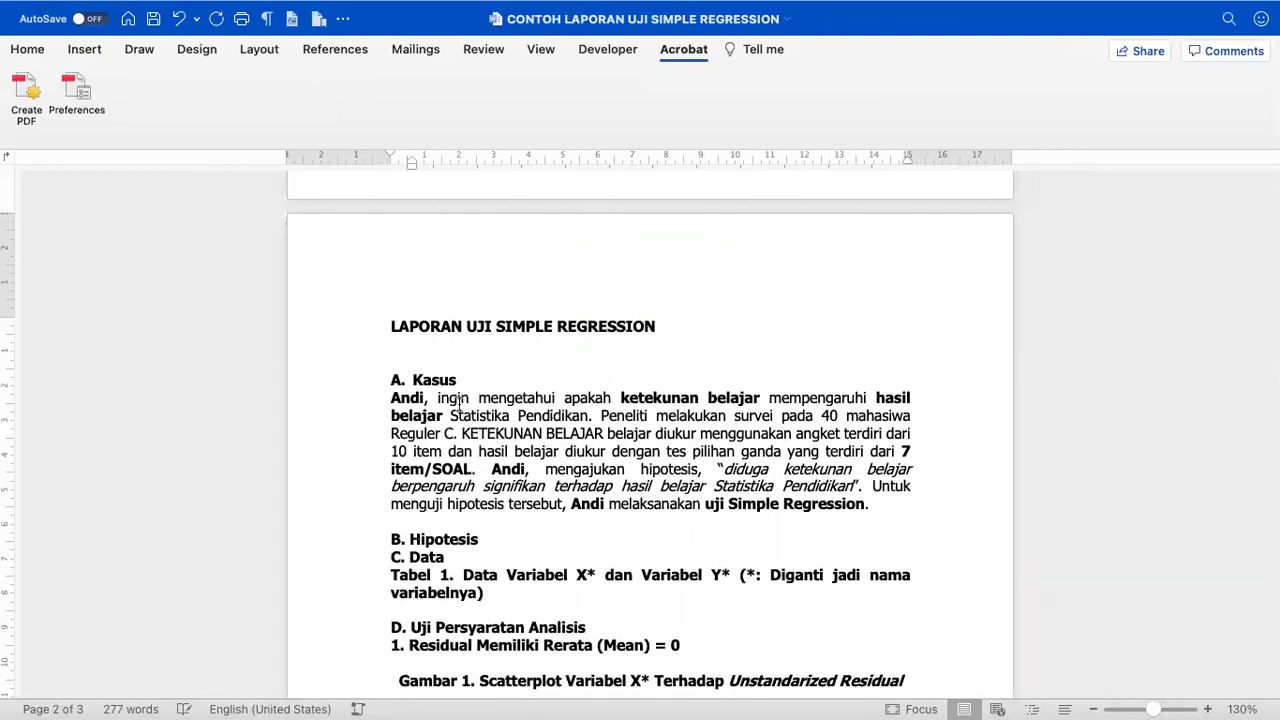
- Delete the extra blank line between the title LAPORAN UJI SIMPLE REGRESSION and the heading A. Kasus
scroll(459, 401, up, 5)
click(202, 373)
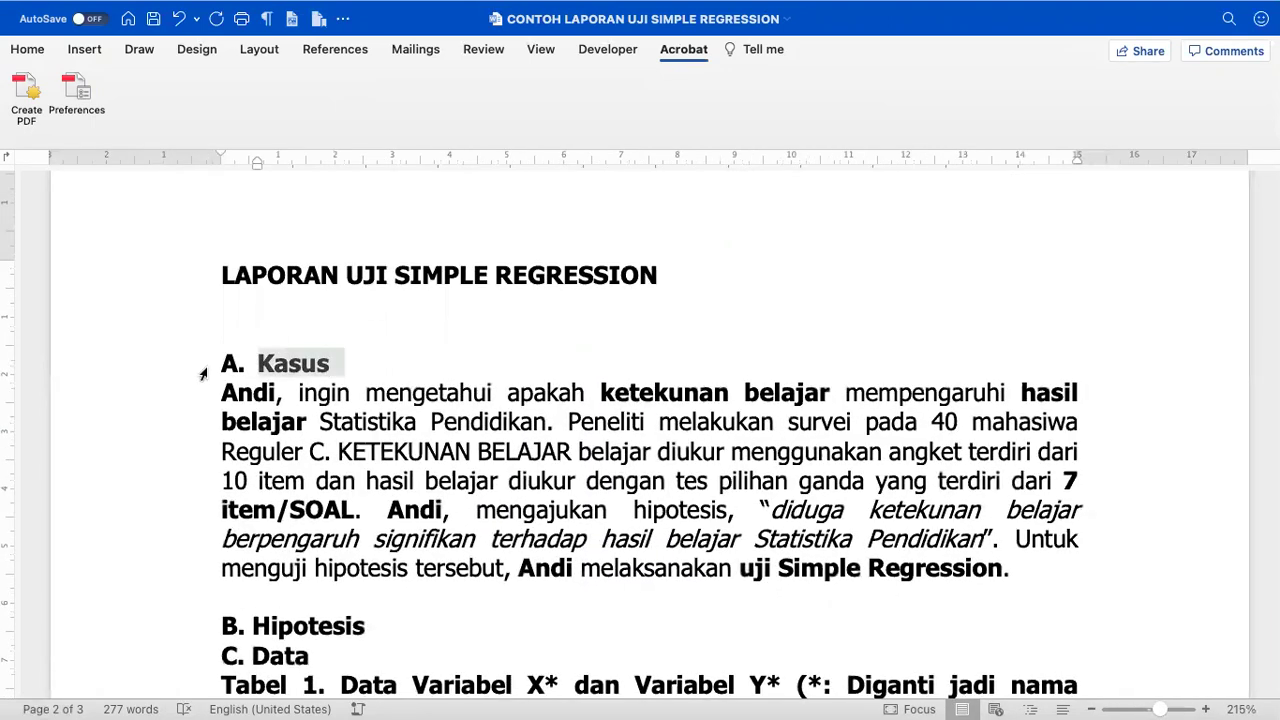
click(221, 391)
drag(222, 370, 257, 387)
click(243, 343)
key(BackSpace)
click(221, 277)
key(shift+Down)
click(258, 333)
click(183, 316)
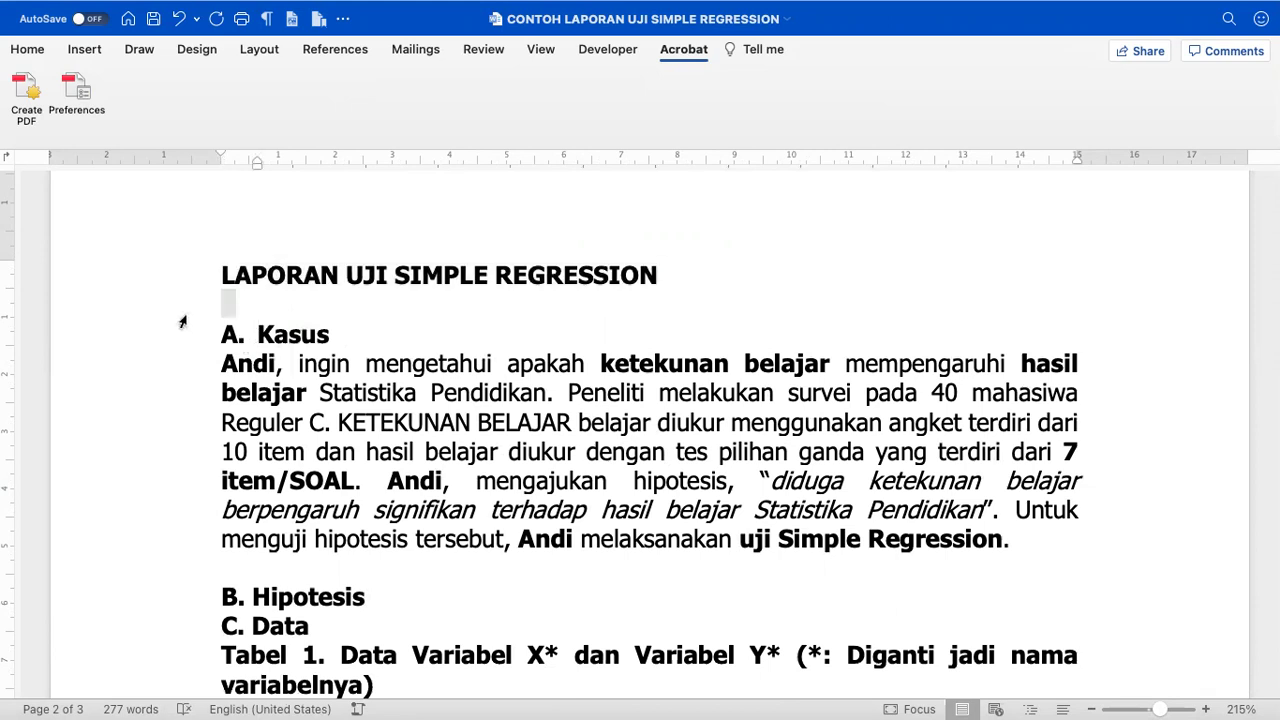
click(287, 330)
click(223, 363)
- Select the case paragraph under A. Kasus and check its left and right indents against the ruler
click(540, 50)
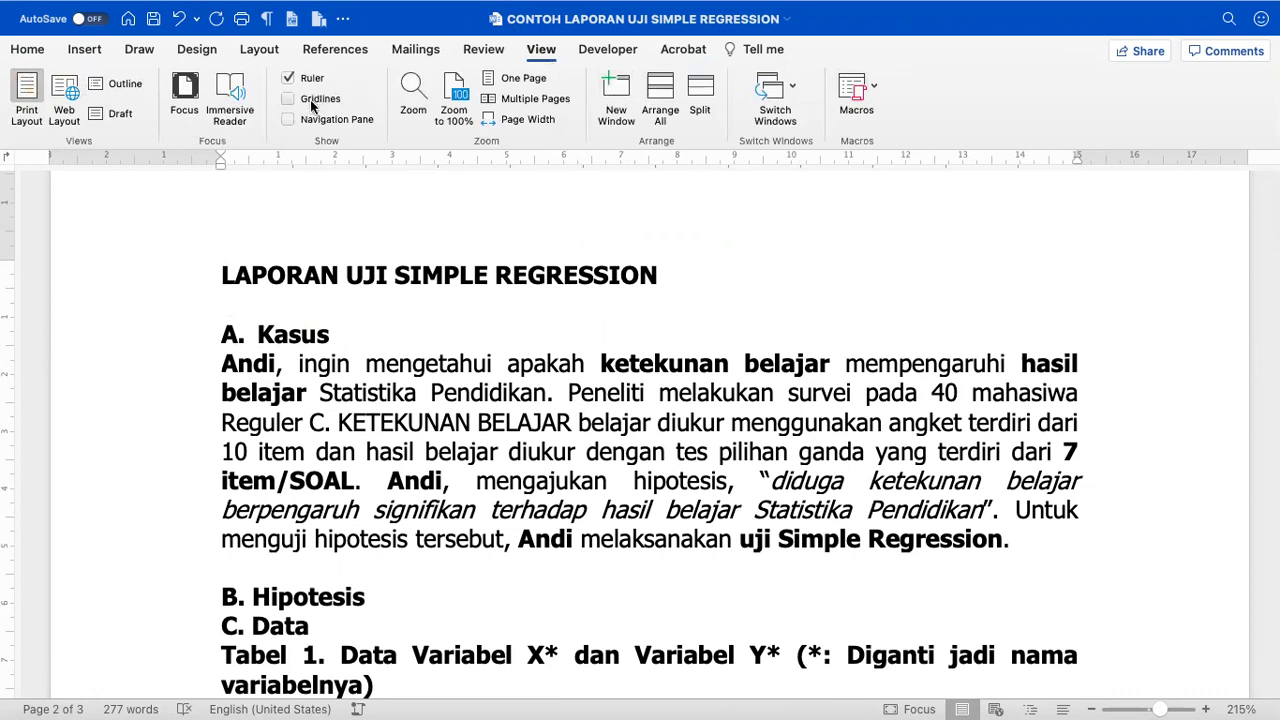
drag(221, 363, 1023, 534)
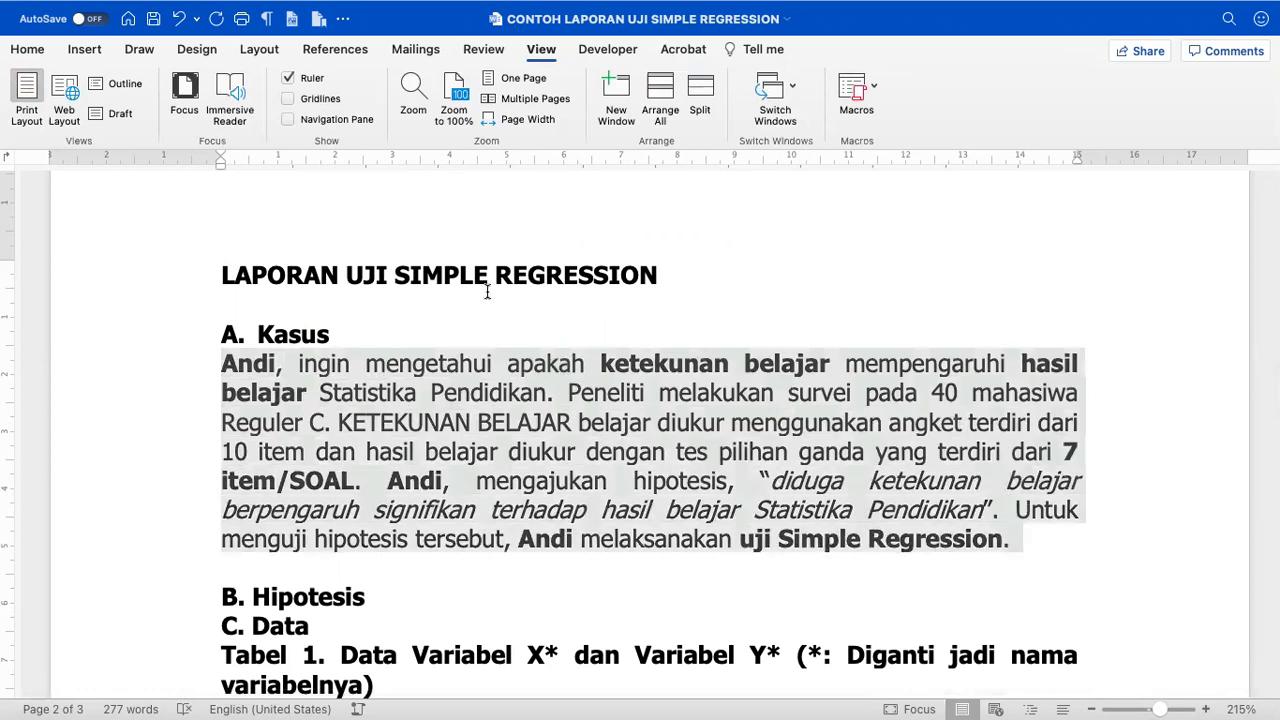
click(30, 49)
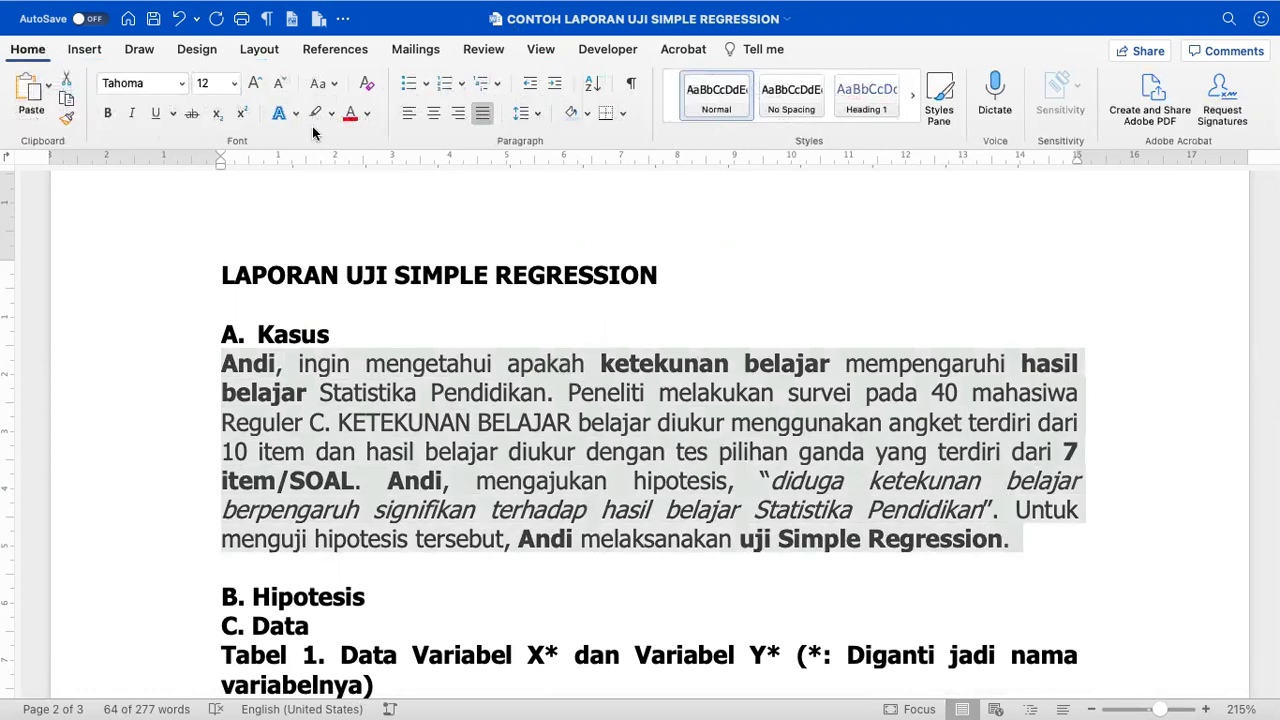
click(218, 163)
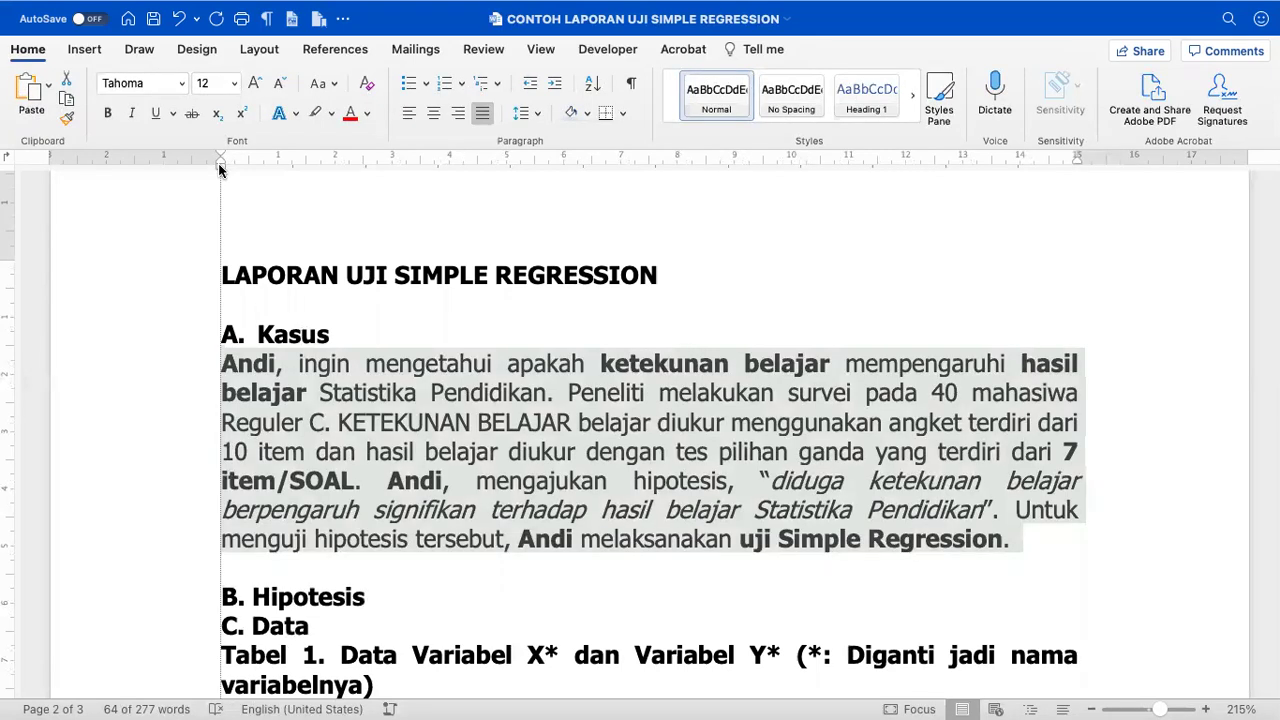
click(1078, 160)
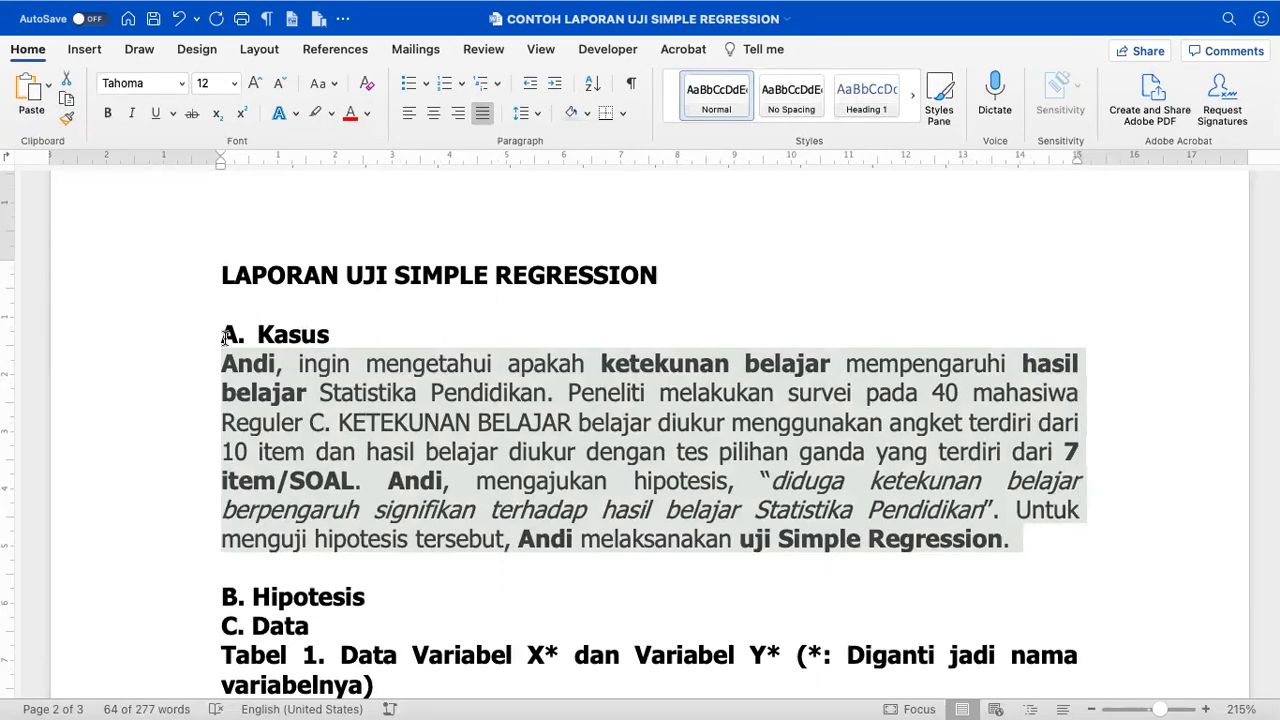
click(220, 166)
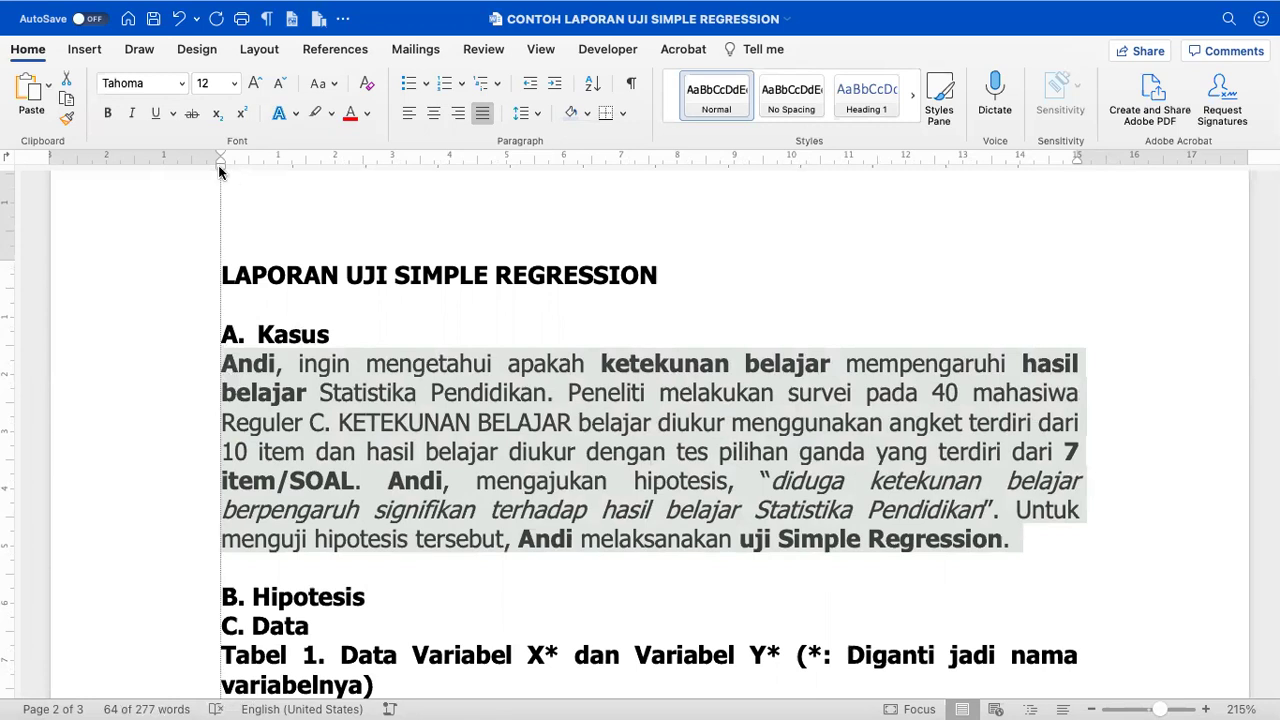
scroll(317, 465, up, 1)
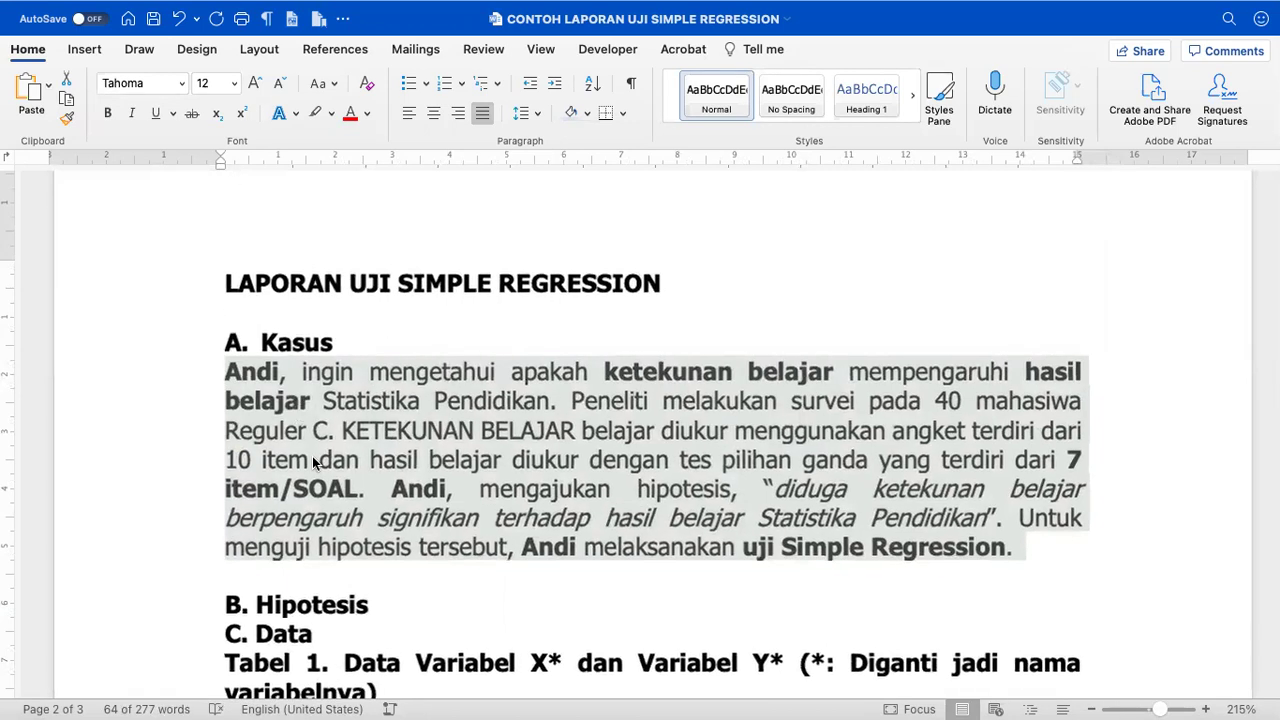
click(320, 510)
scroll(320, 510, down, 3)
click(386, 503)
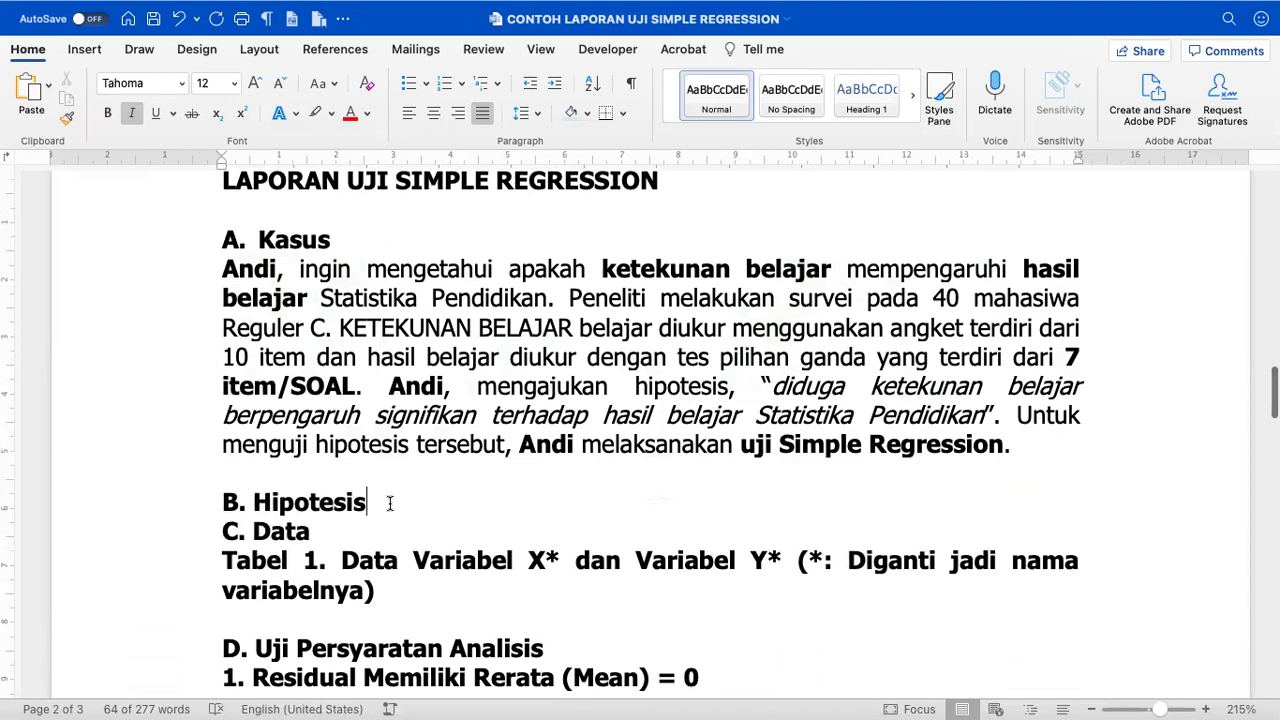
key(Return)
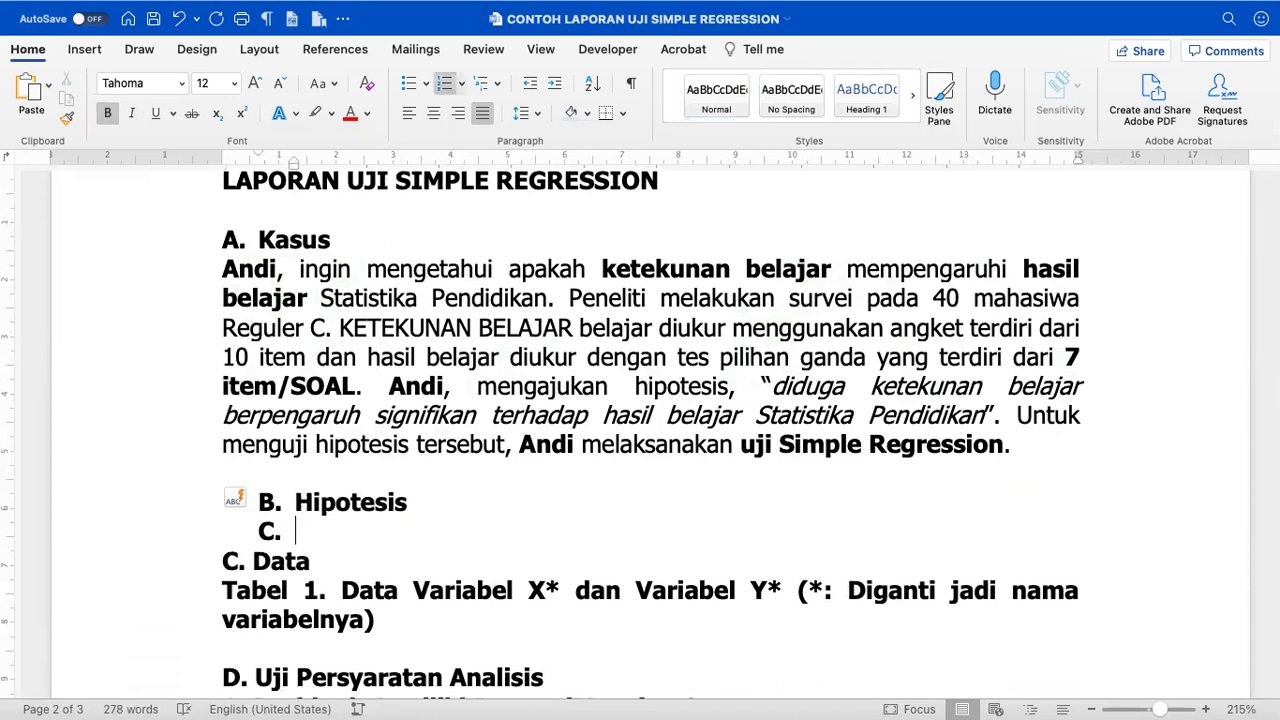
key(super+z)
- Add blank lines under B. Hipotesis and paste there a copy of the italic hypothesis sentence from the case paragraph
key(Down)
scroll(395, 495, down, 2)
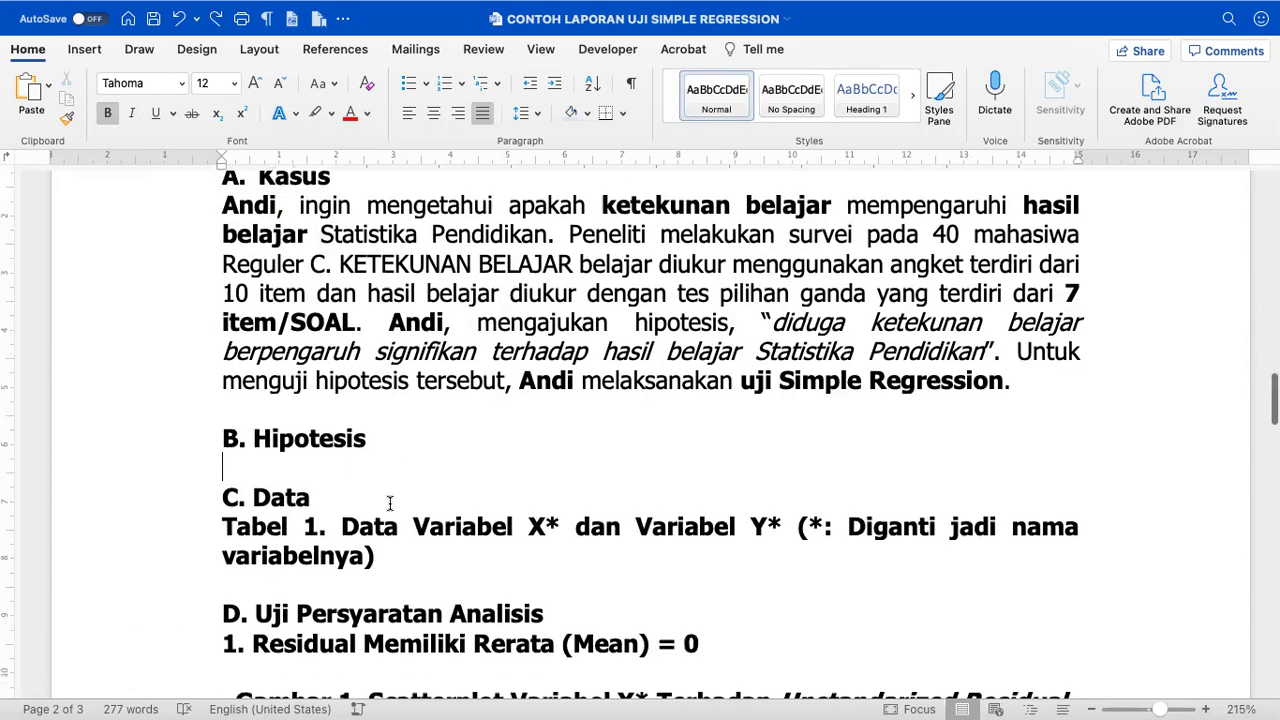
key(Return)
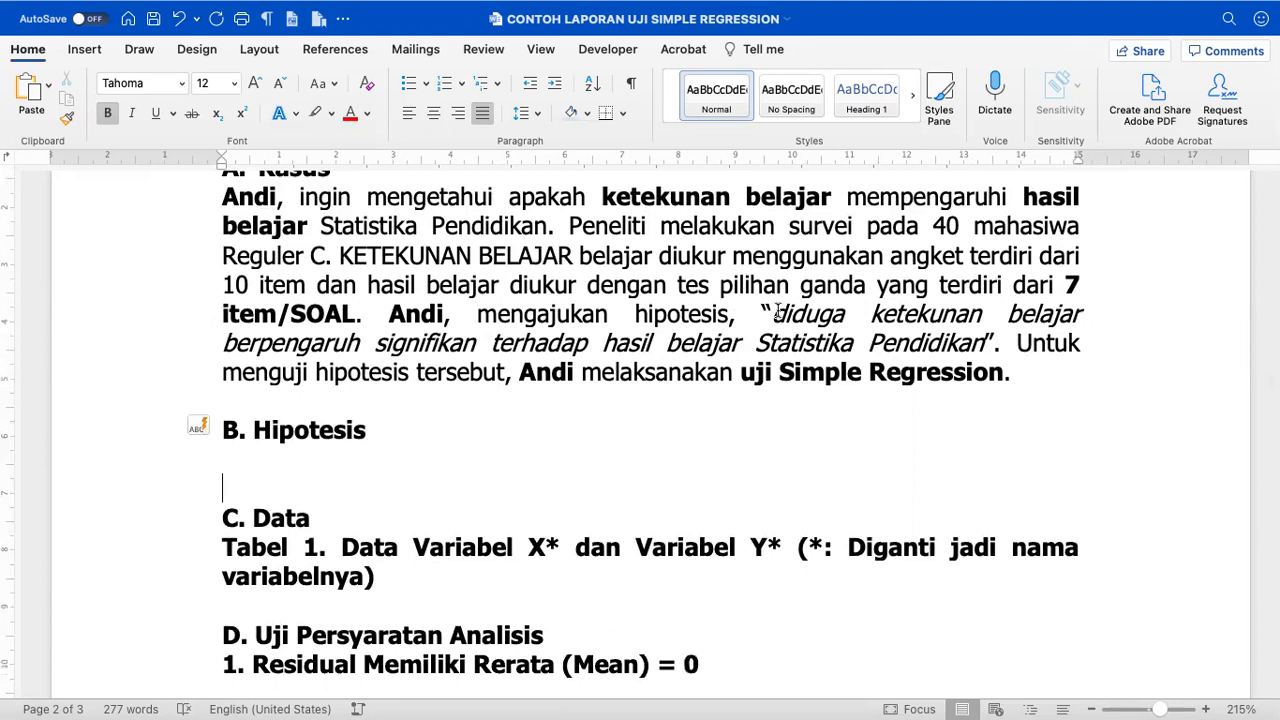
drag(776, 312, 965, 335)
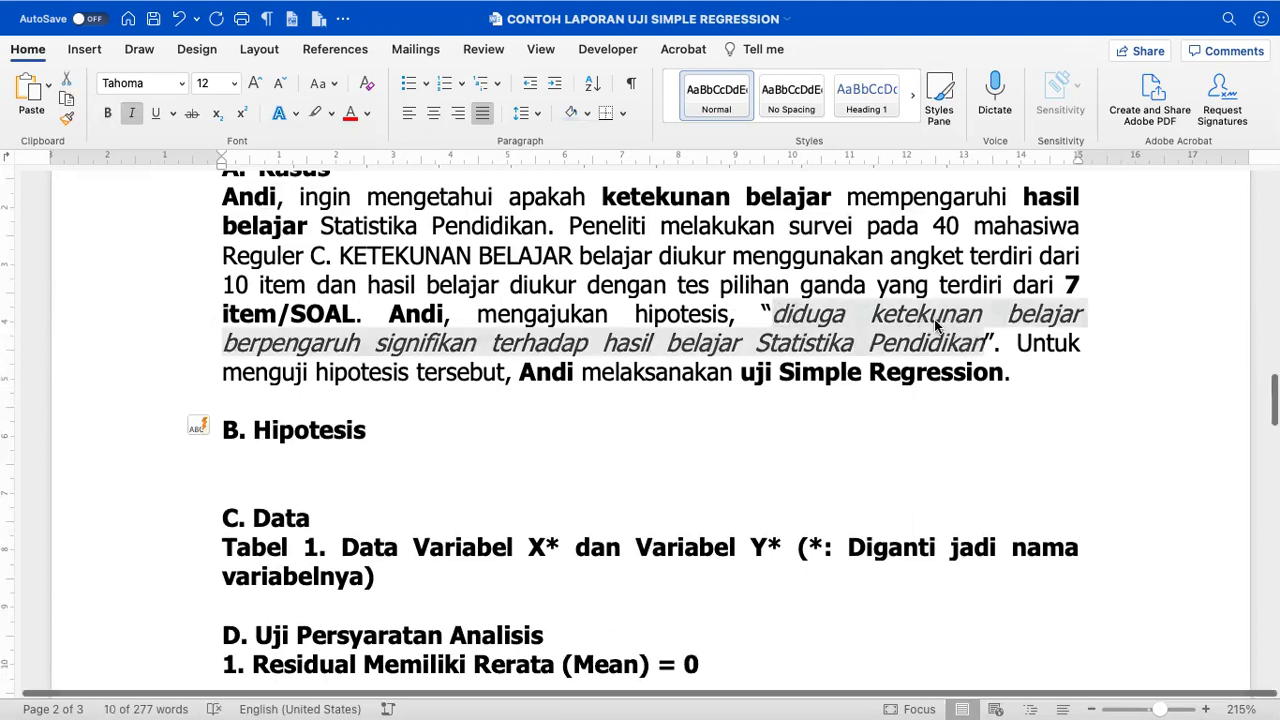
right_click(937, 324)
click(962, 352)
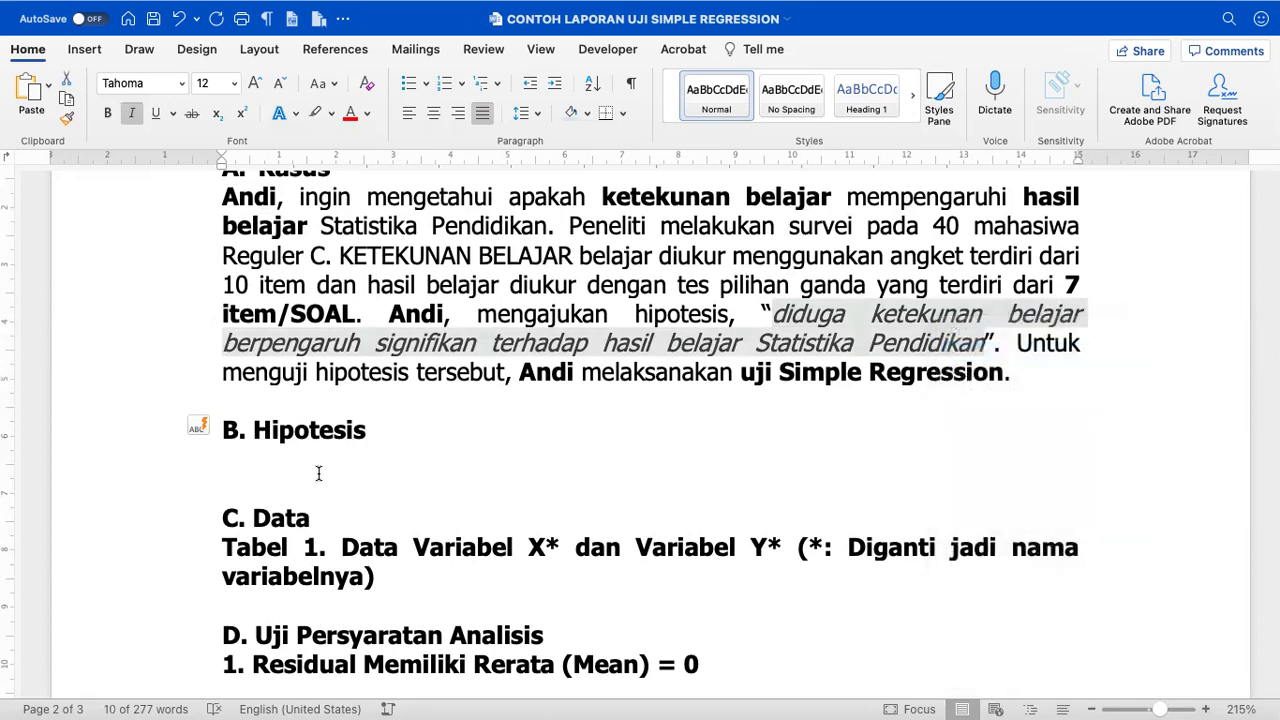
click(318, 471)
key(Return)
key(super+v)
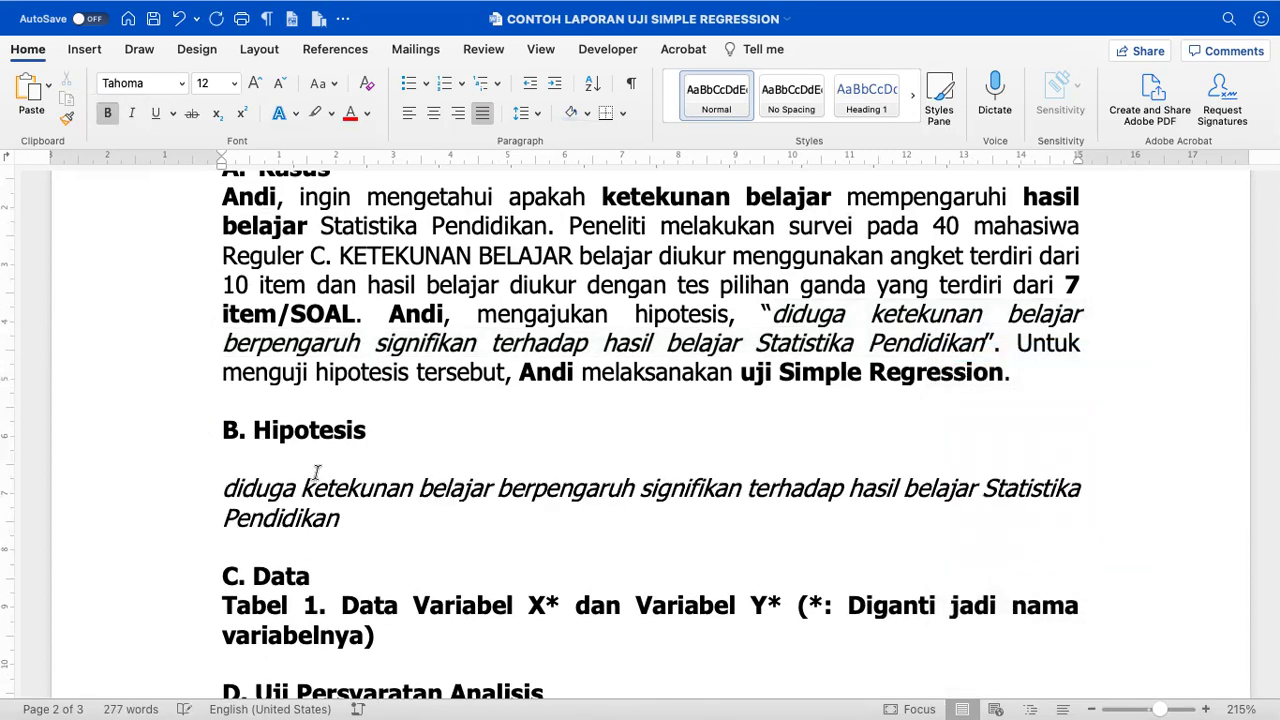
- Prefix the pasted hypothesis sentence under B. Hipotesis with "Ha: "
scroll(316, 471, down, 1)
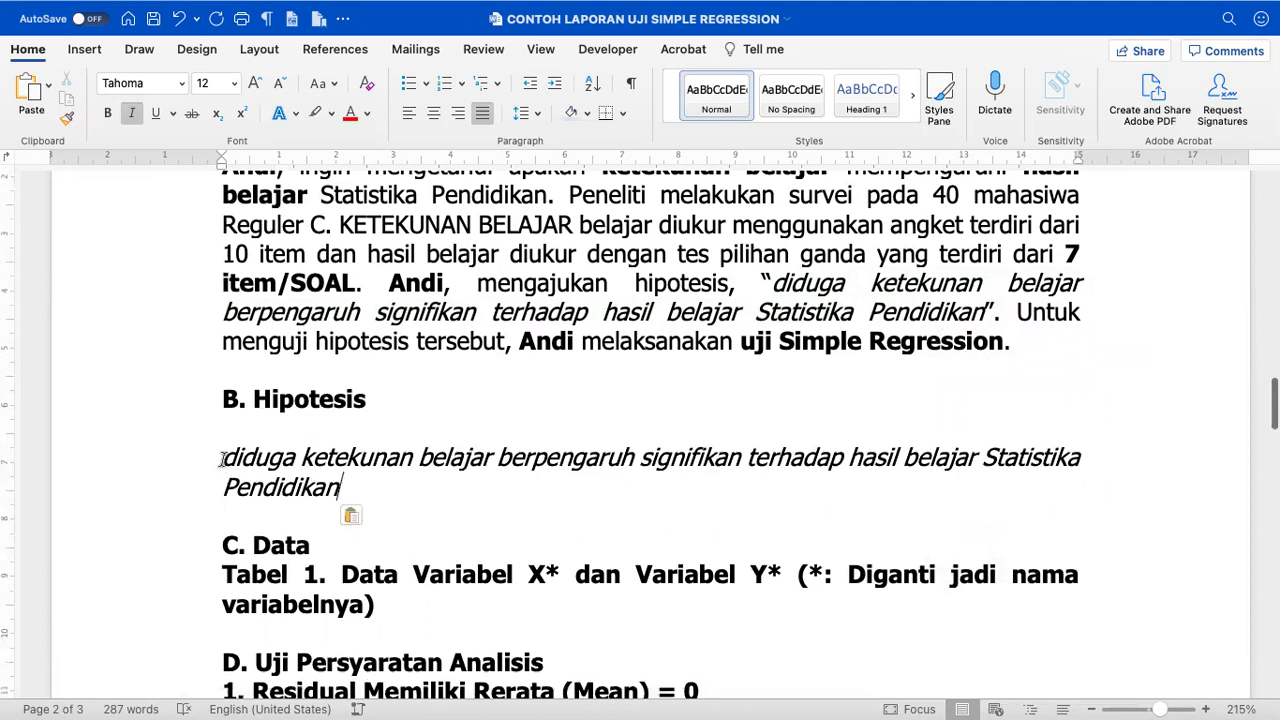
click(224, 458)
text(H)
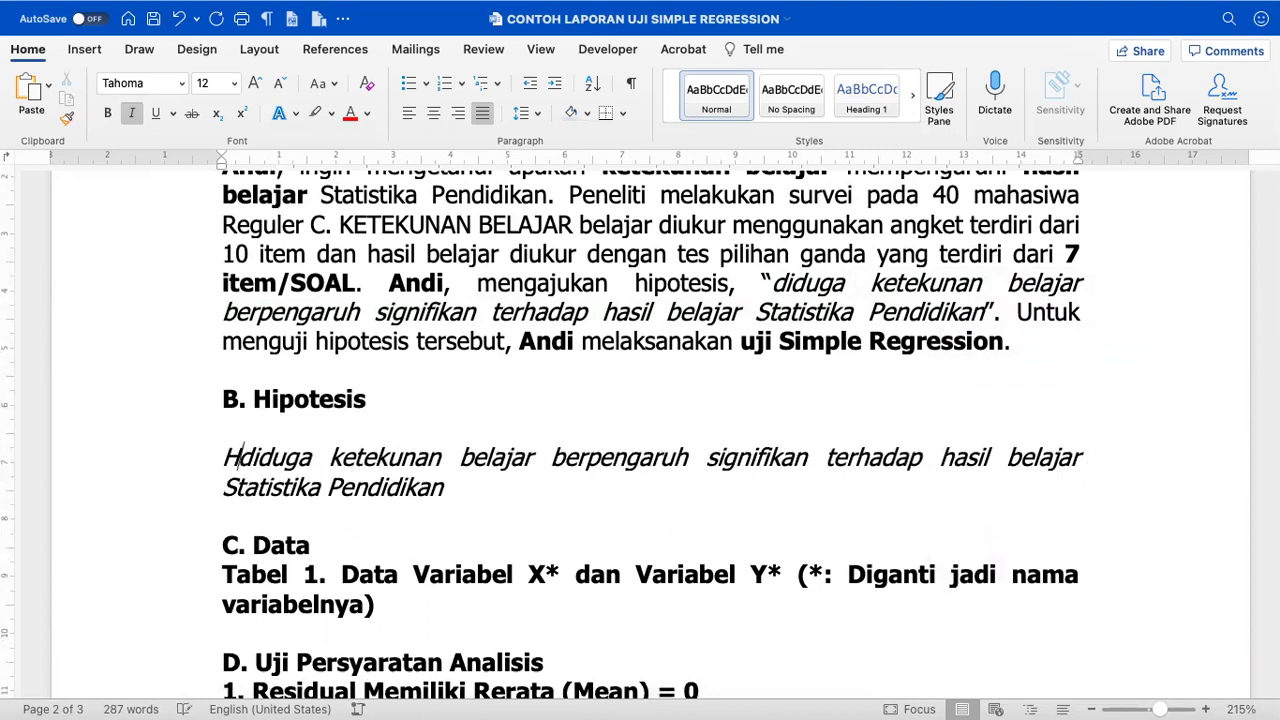
text(a)
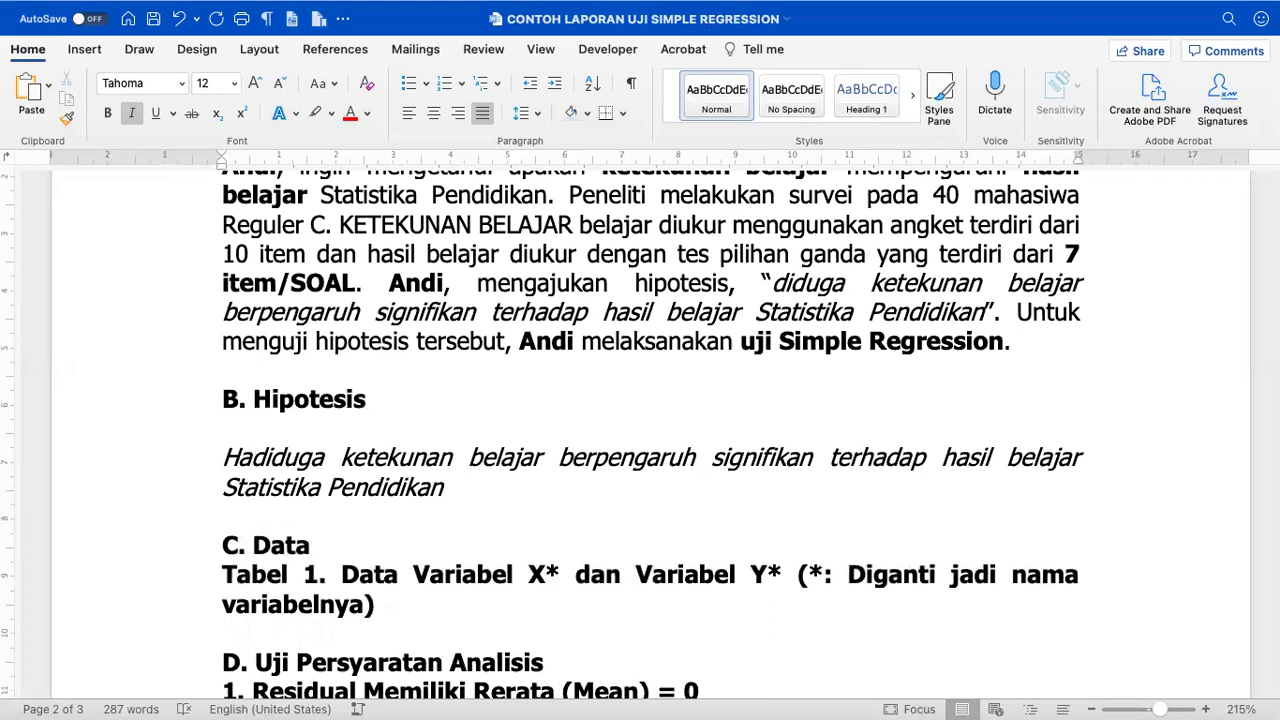
text(:)
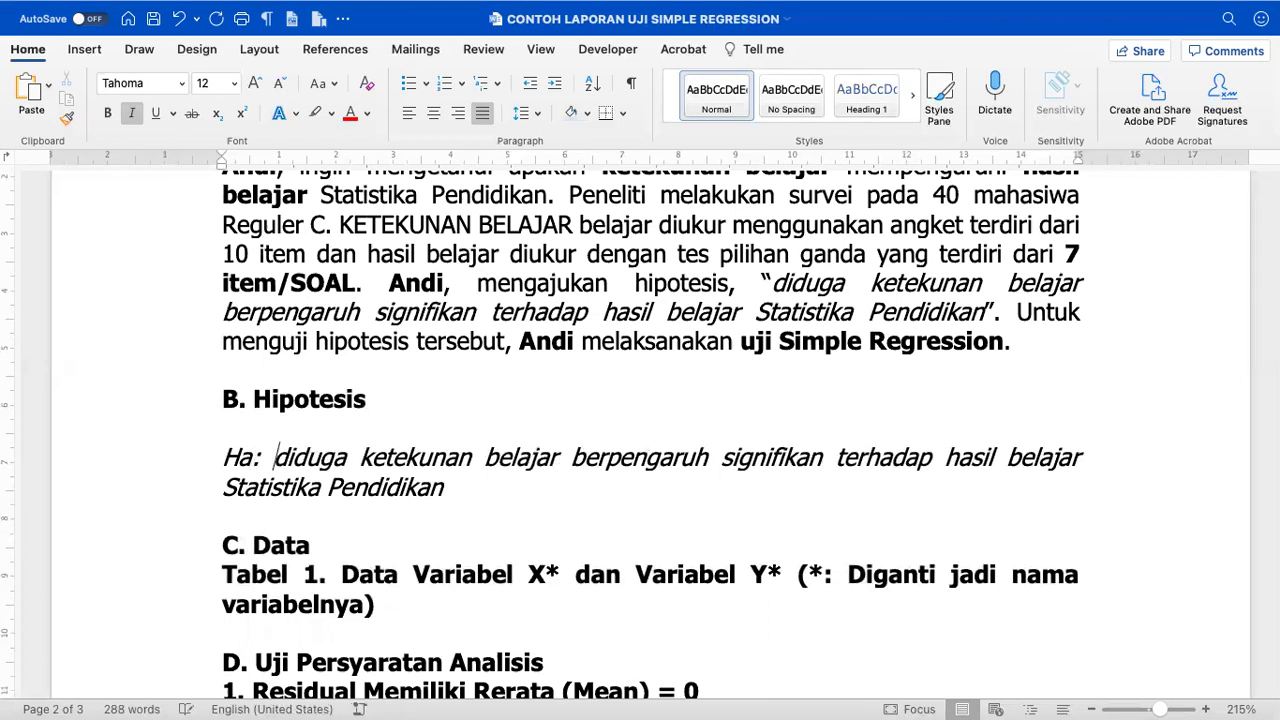
click(305, 161)
drag(305, 163, 336, 316)
key(BackSpace)
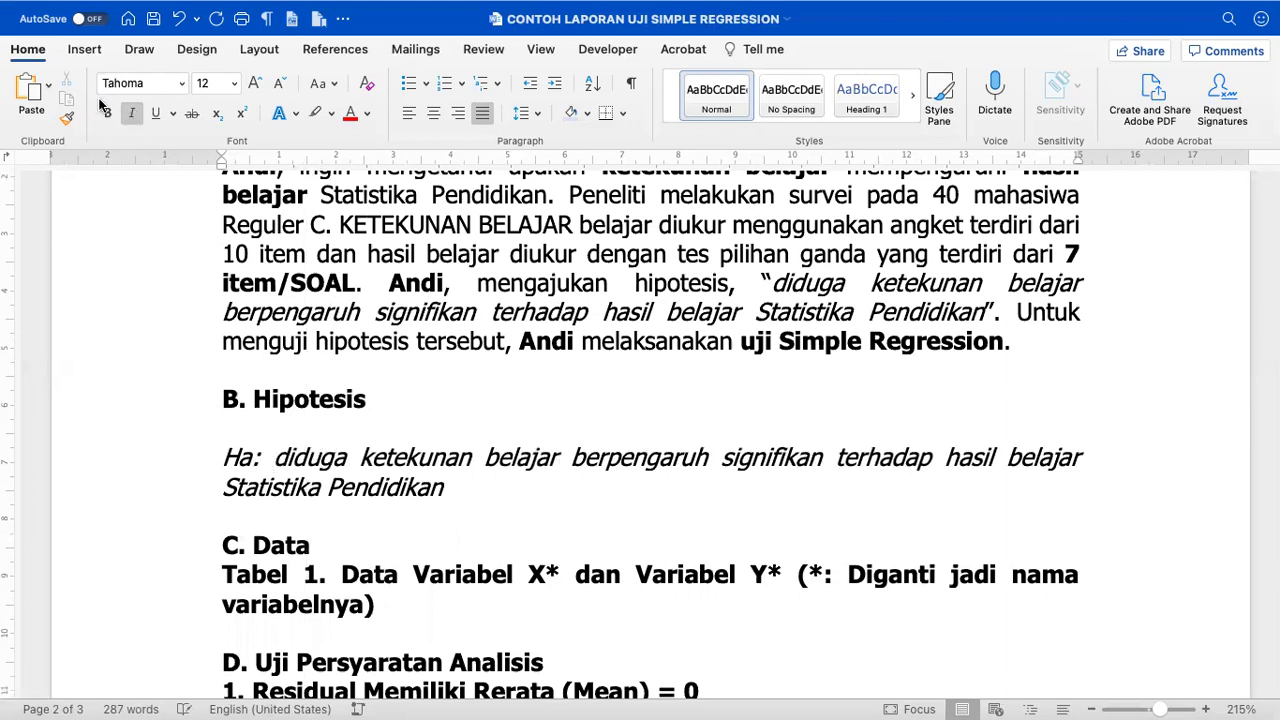
- Insert a β from the Symbol font after "Ha: " in the hypothesis sentence under B. Hipotesis
click(85, 50)
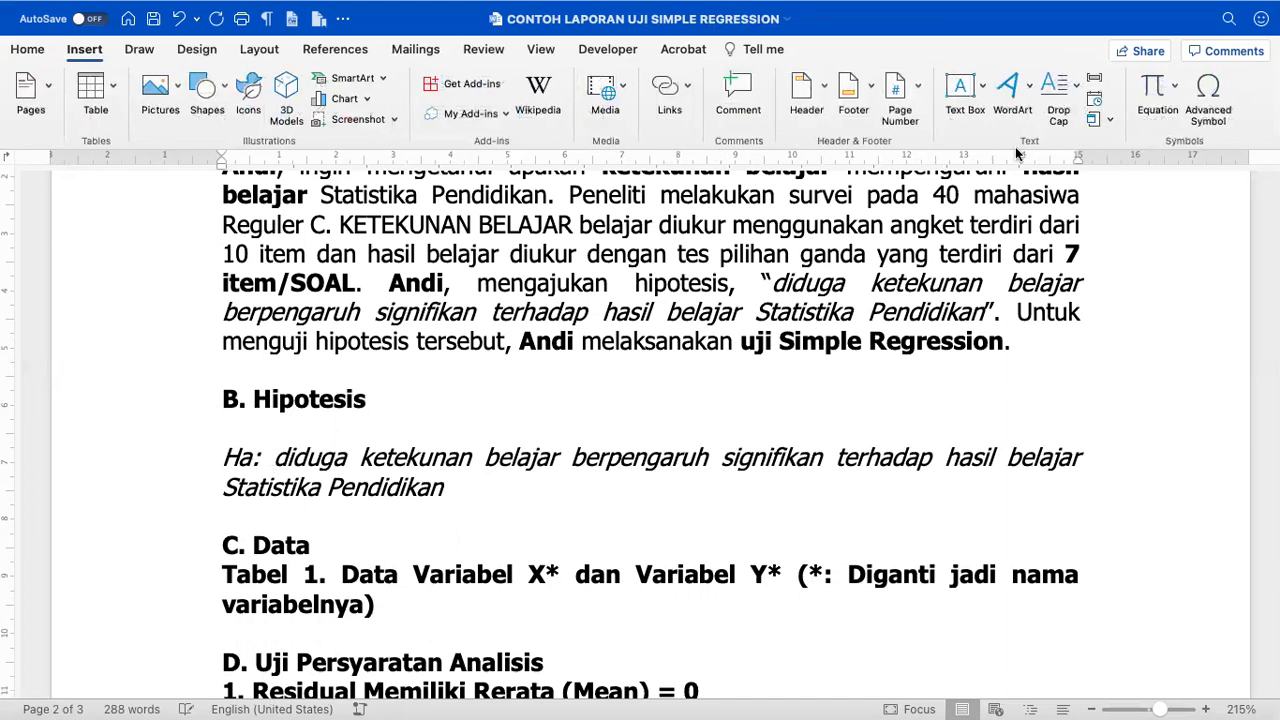
click(1189, 99)
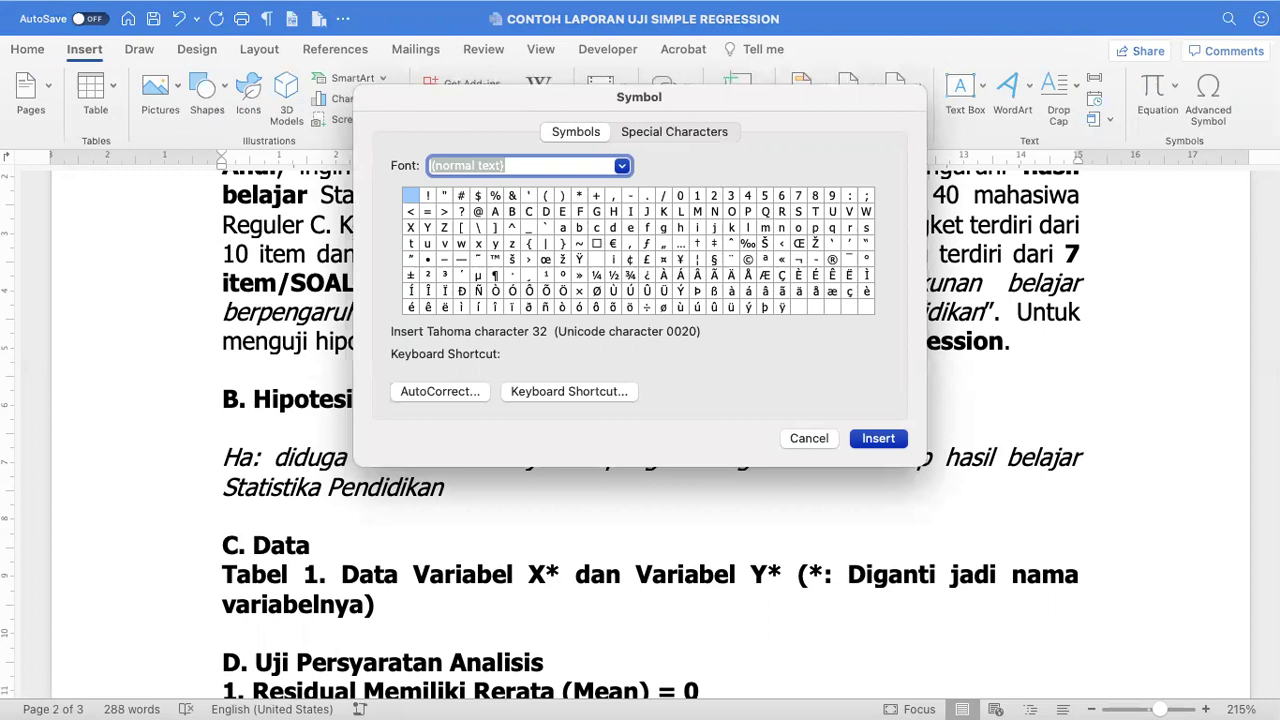
text(symbol)
key(Return)
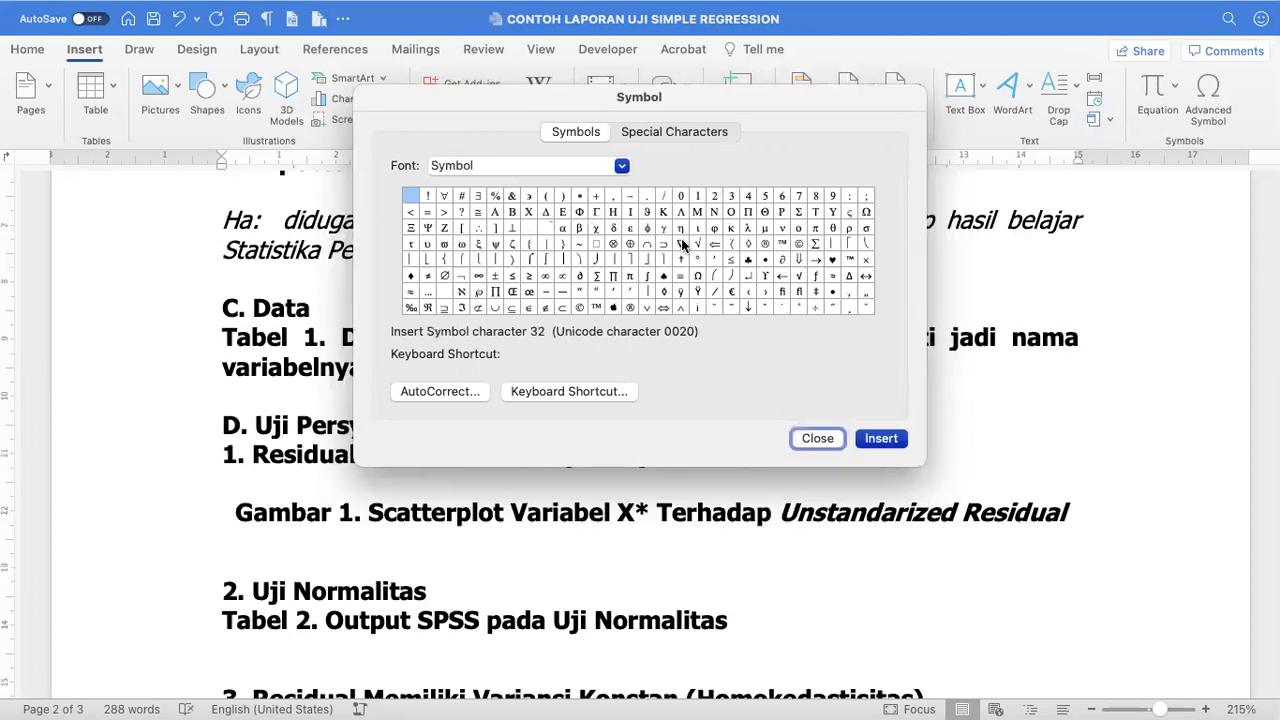
click(579, 228)
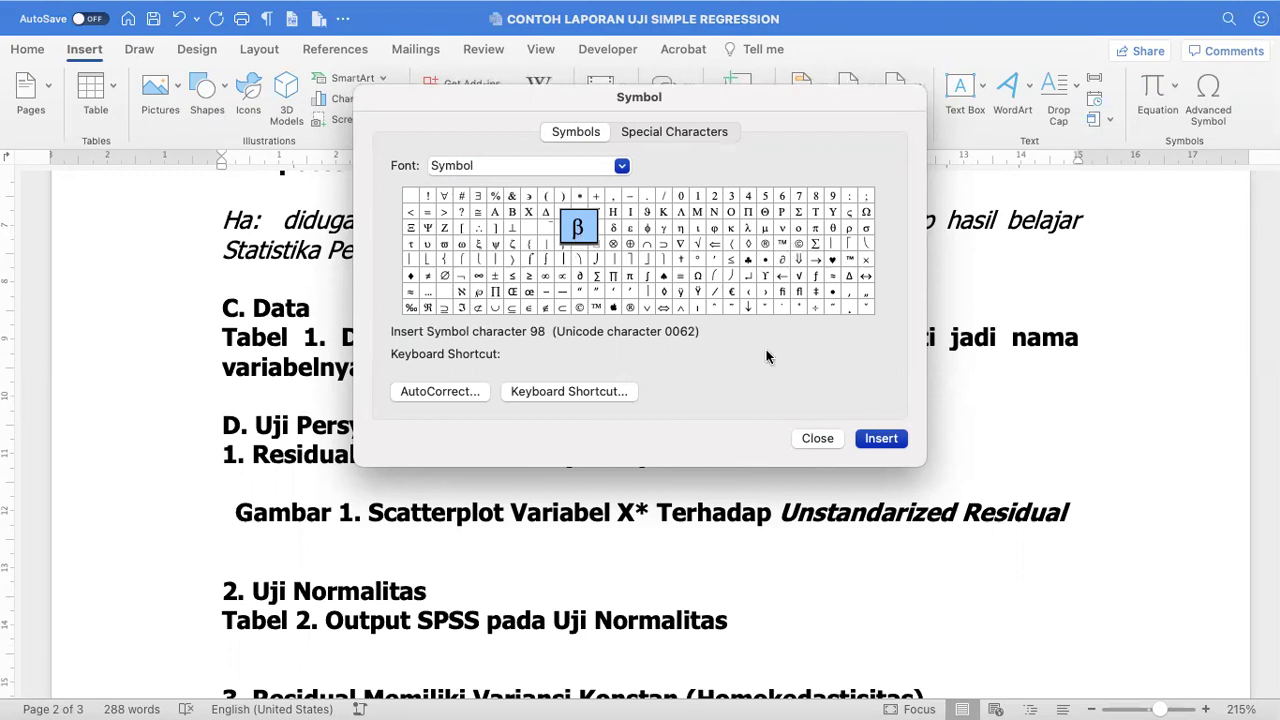
click(873, 441)
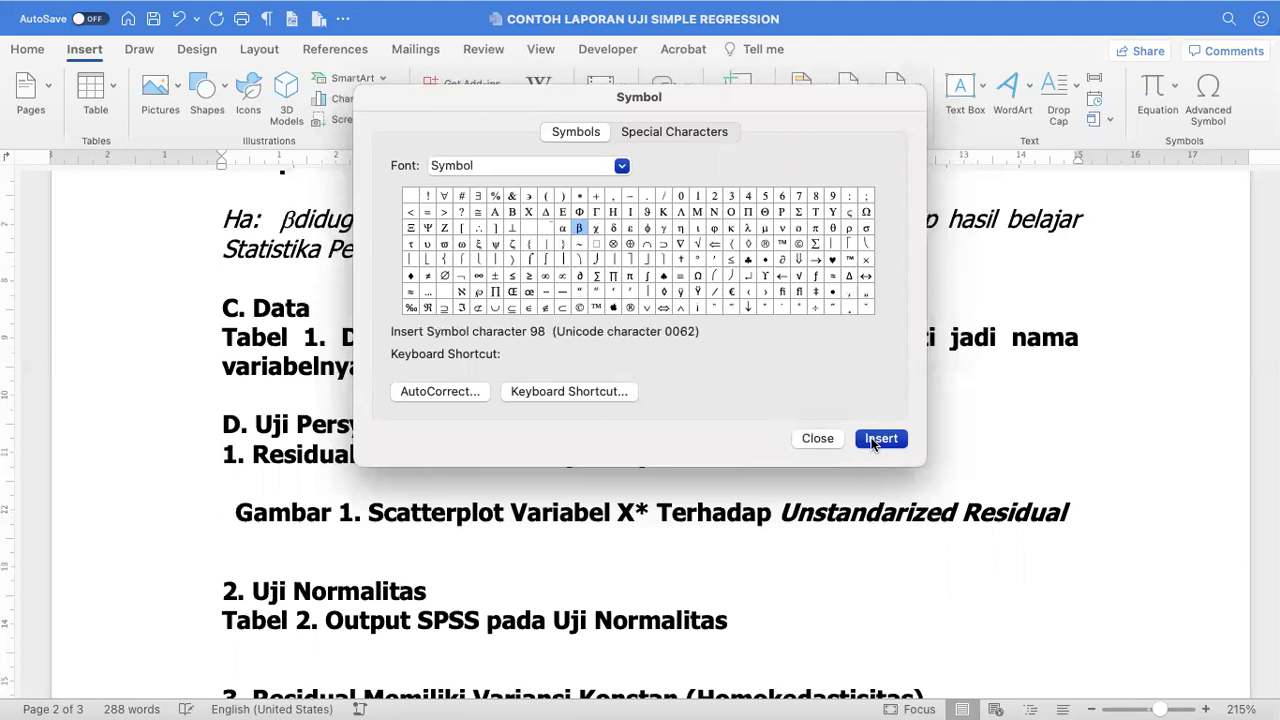
click(824, 439)
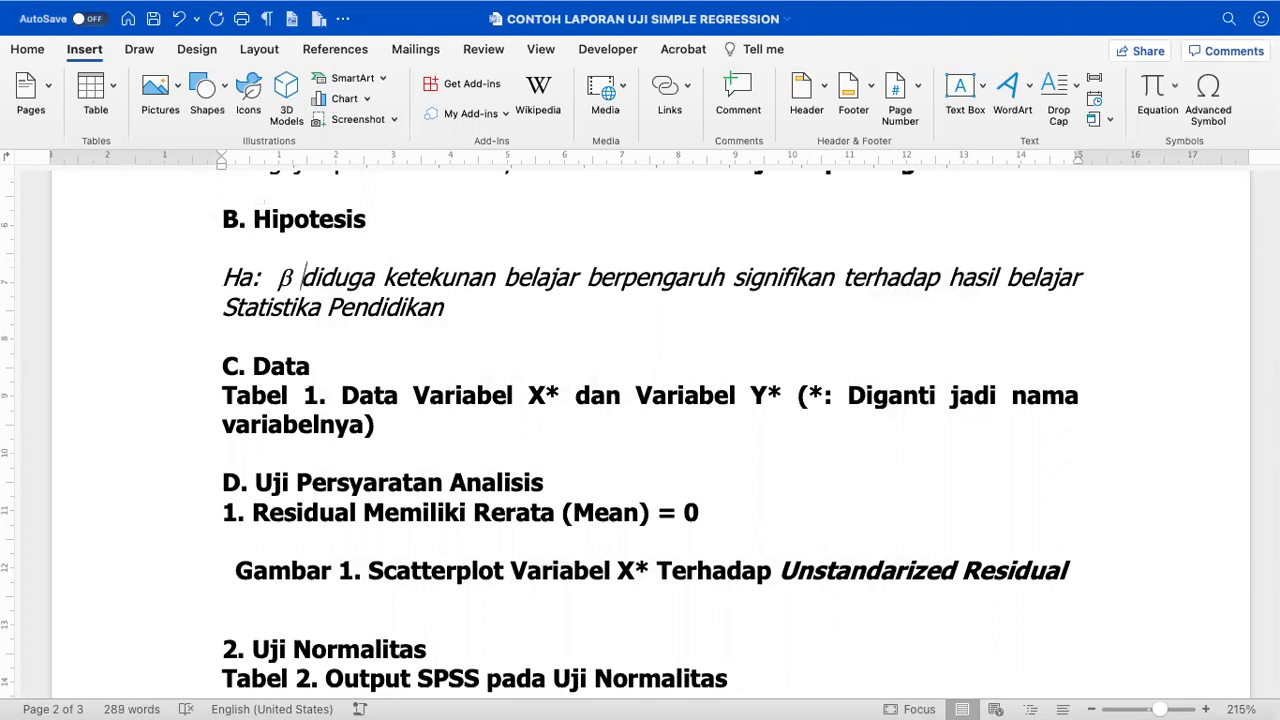
- Insert a second β from the Symbol font after the first one in the hypothesis sentence
click(1210, 108)
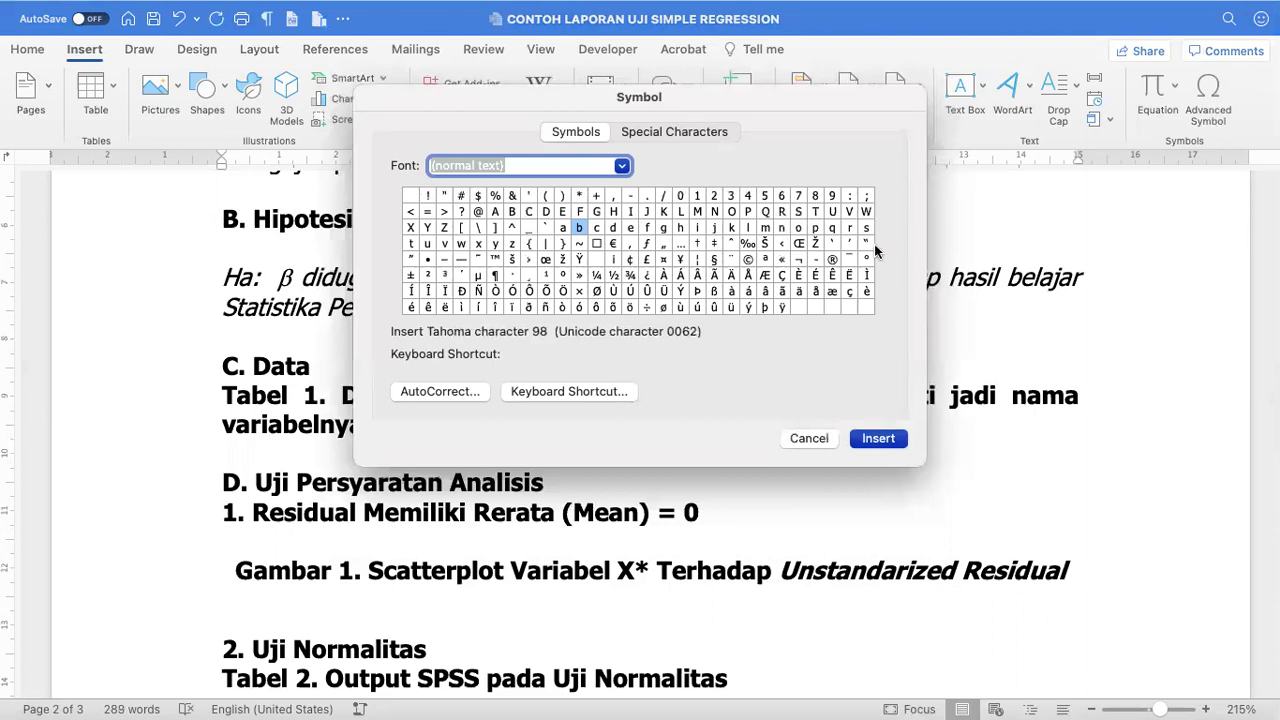
text(symbol)
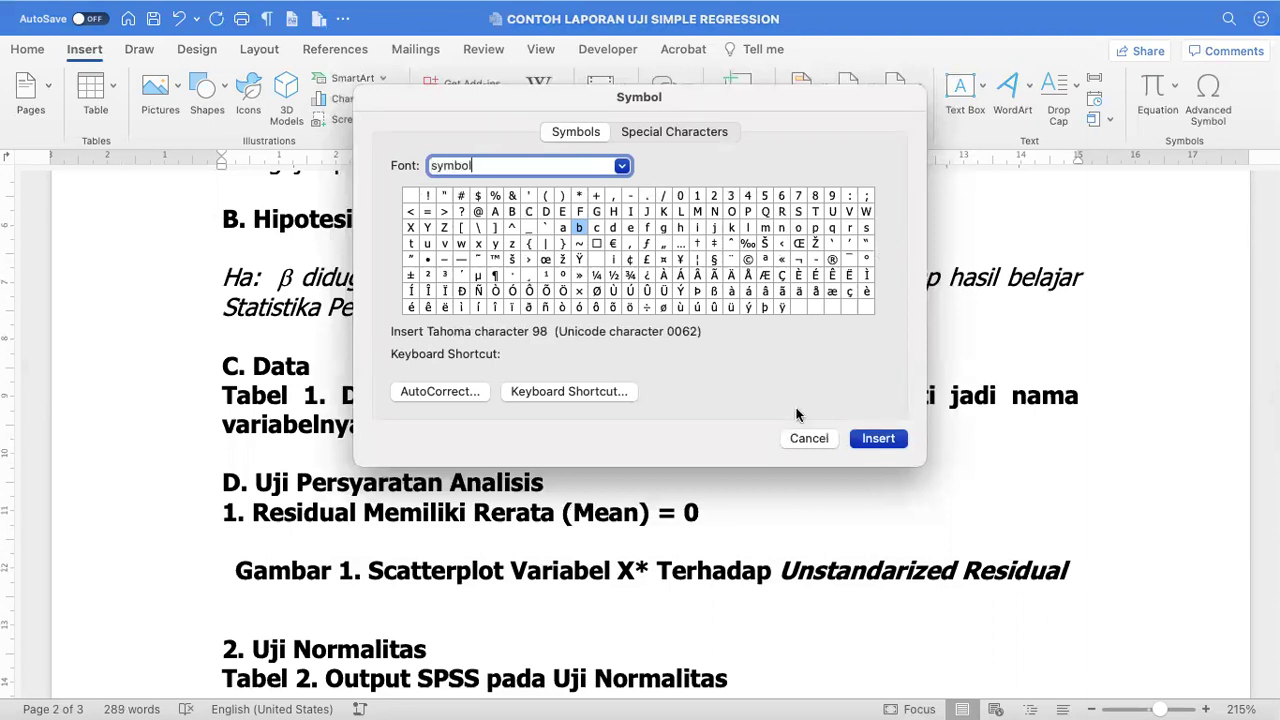
key(Return)
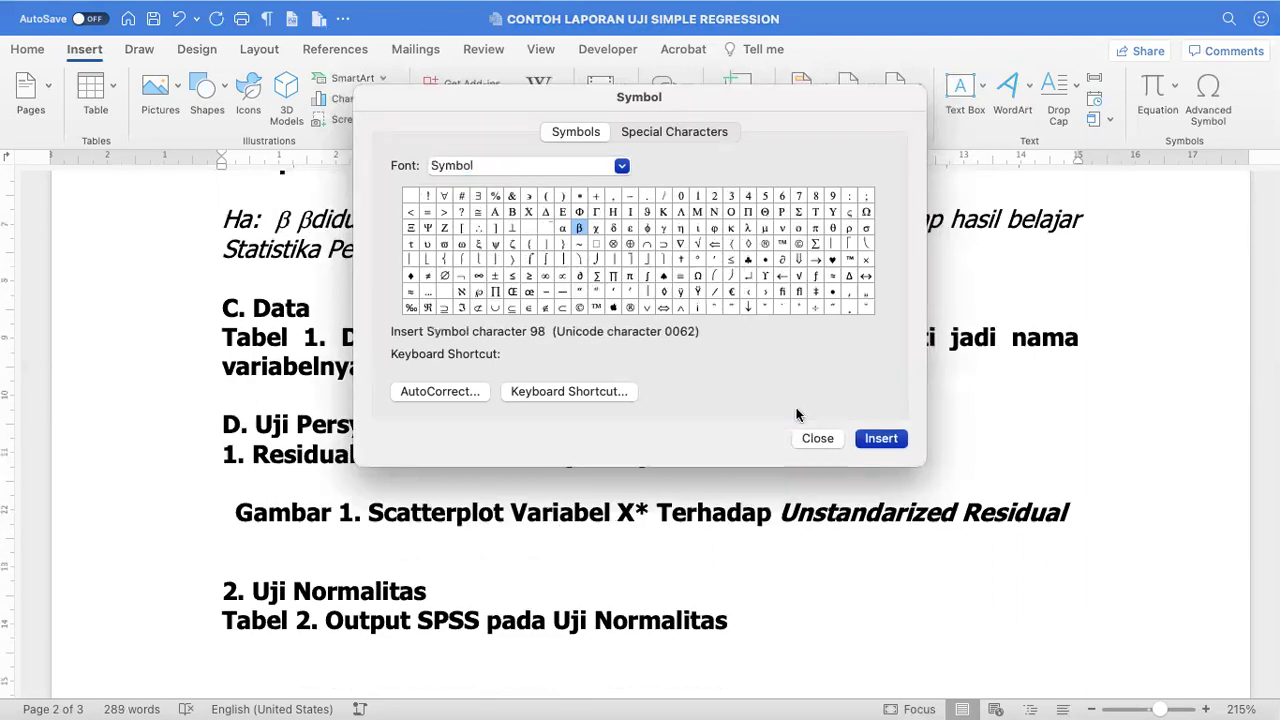
- Look through the Symbol font's characters for the next symbol needed in the hypothesis sentence
click(681, 258)
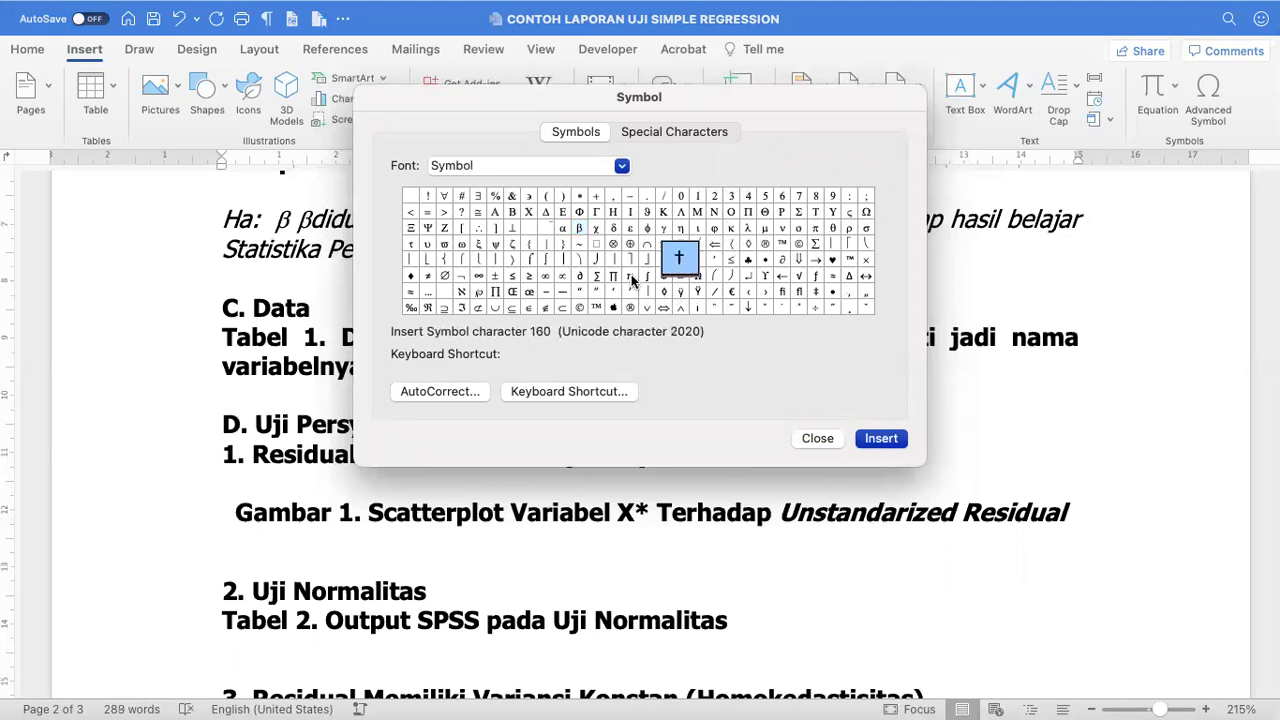
key(Left)
key(Left)
key(Left)
key(Down)
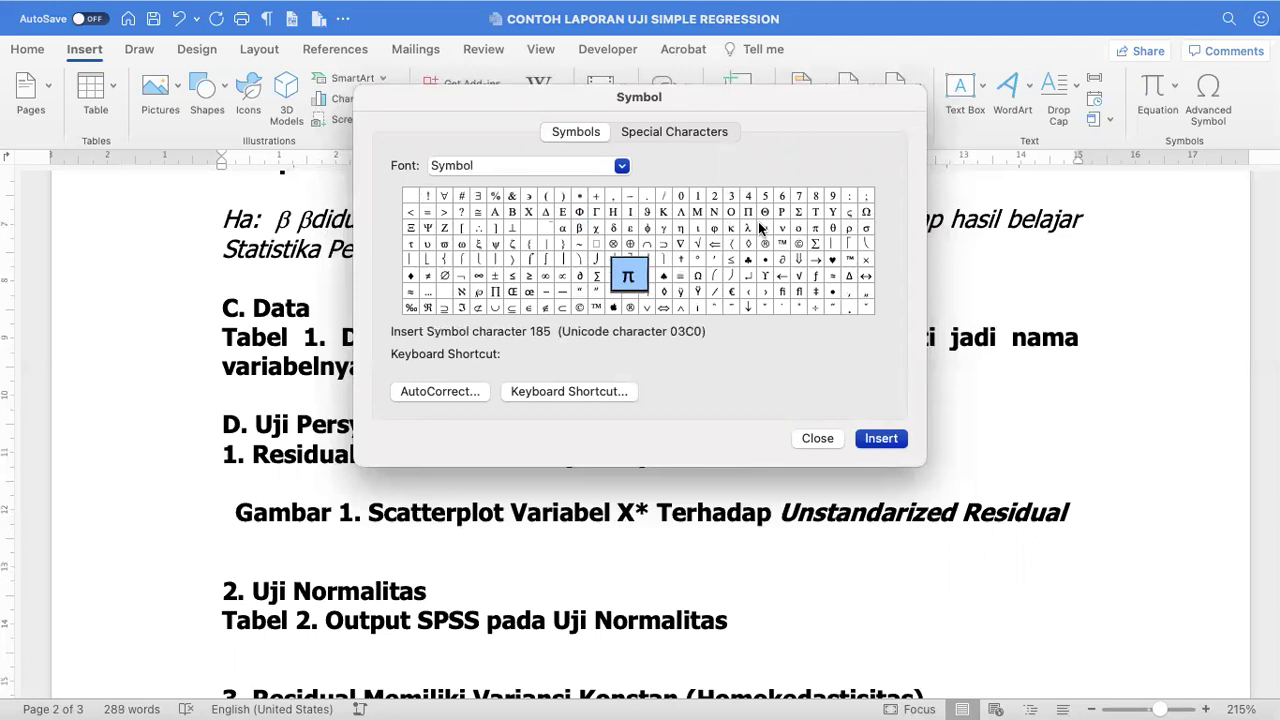
key(Down)
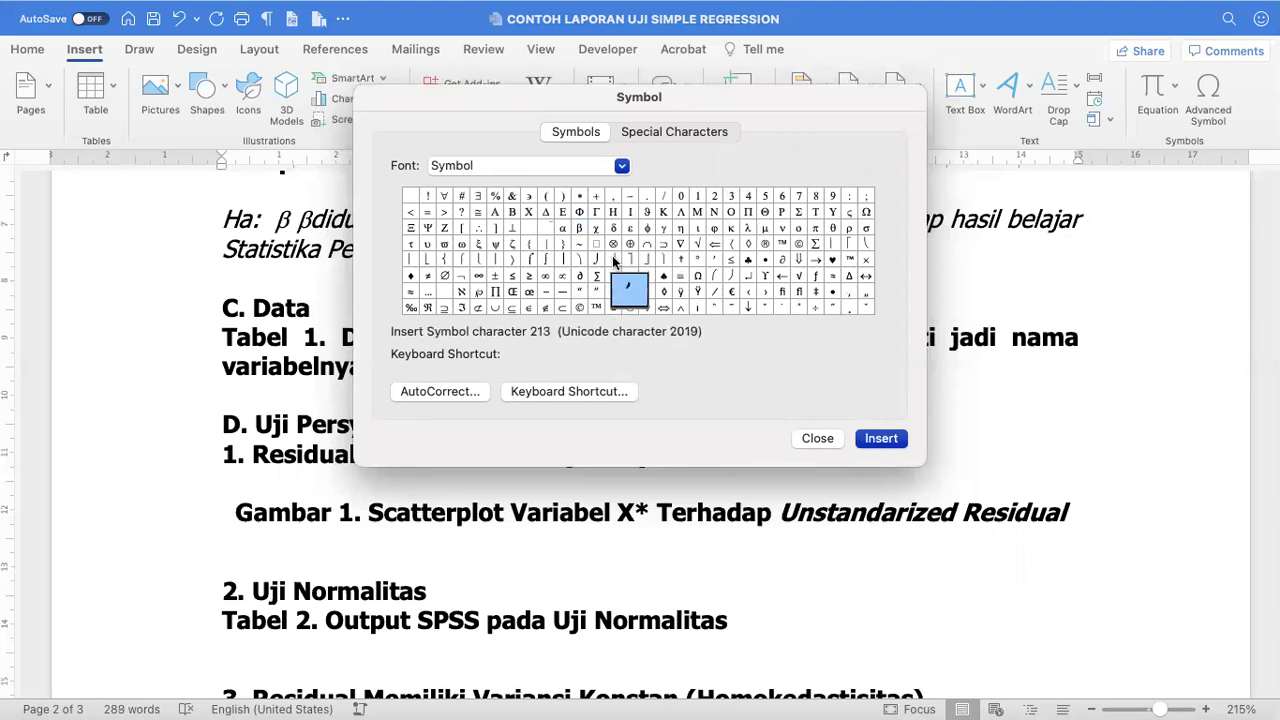
click(596, 289)
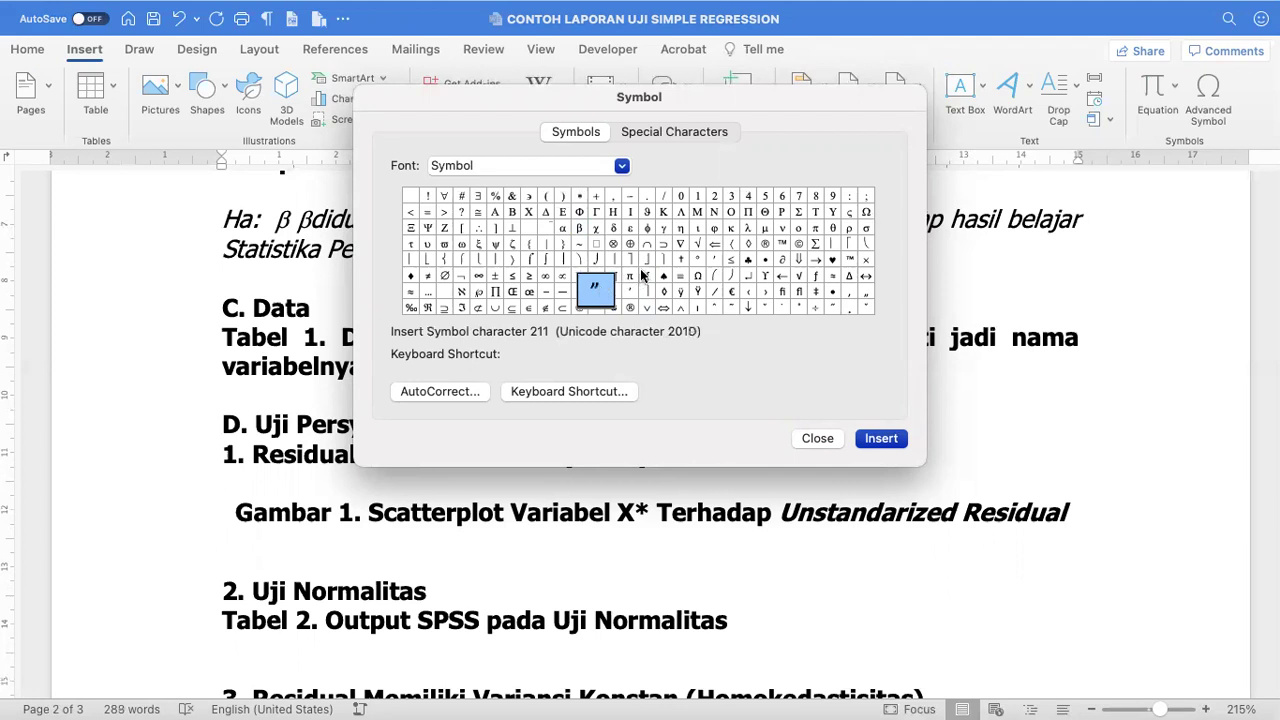
click(633, 238)
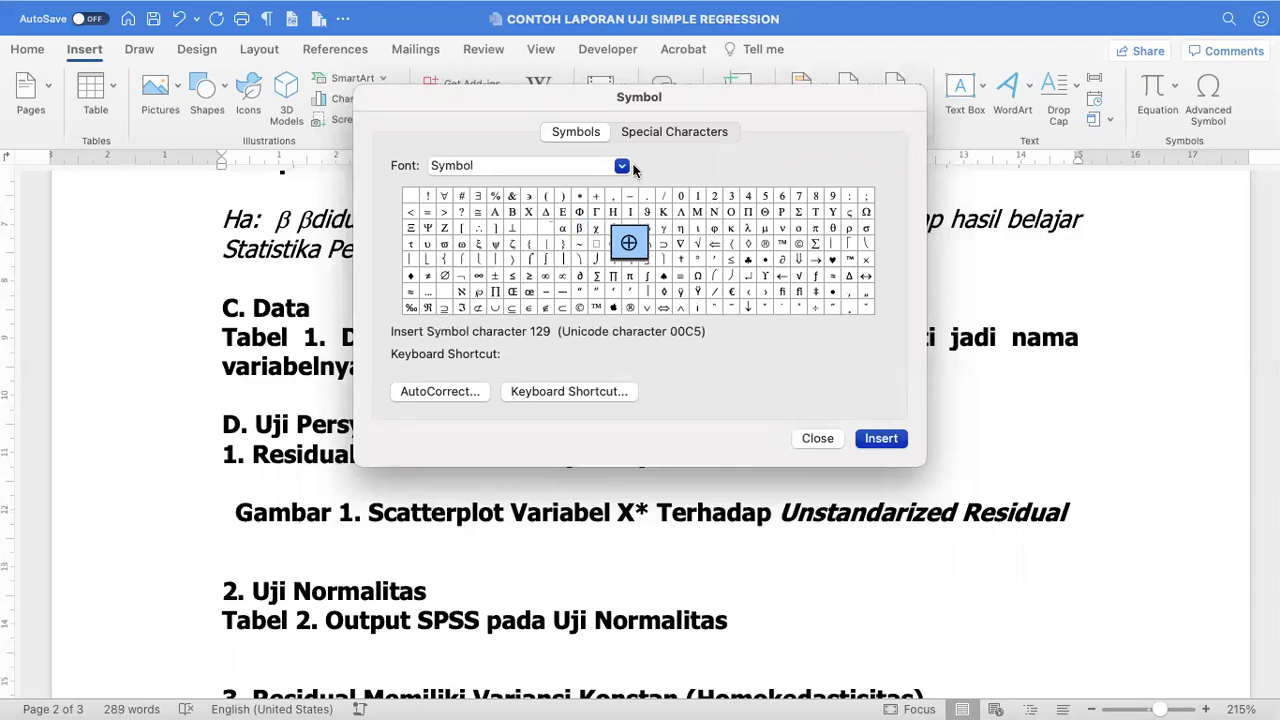
click(726, 261)
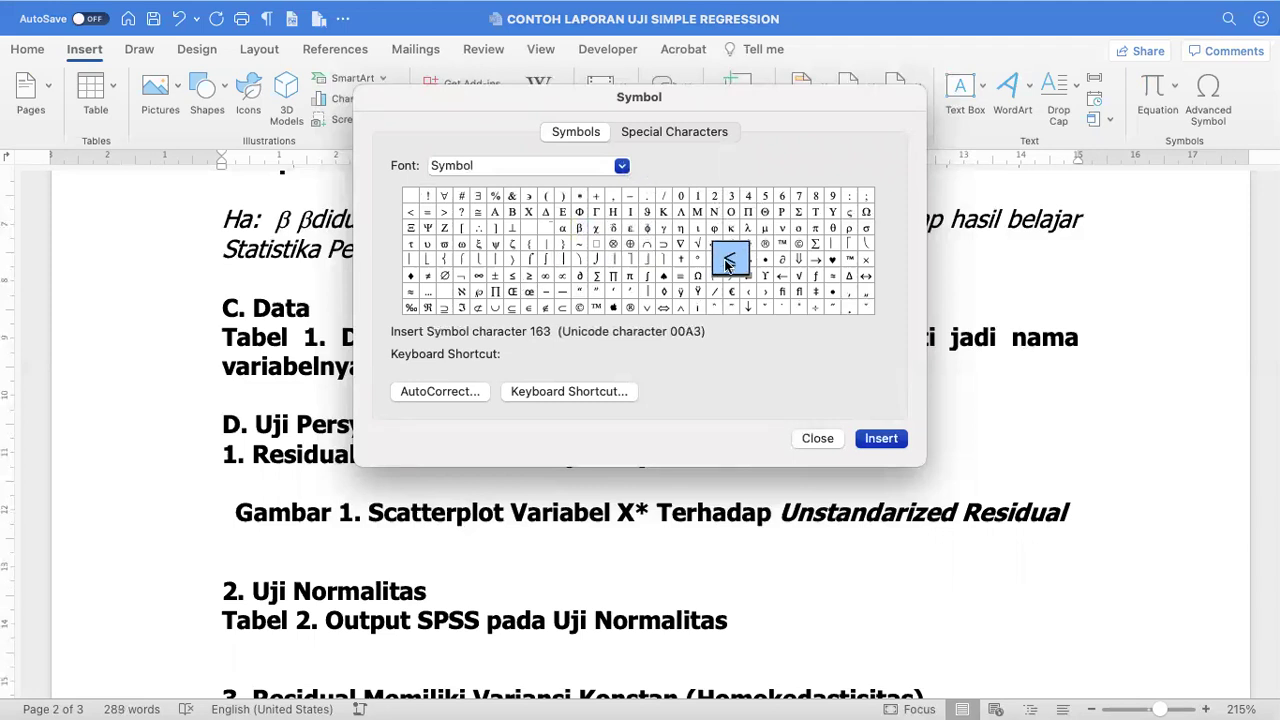
key(Down)
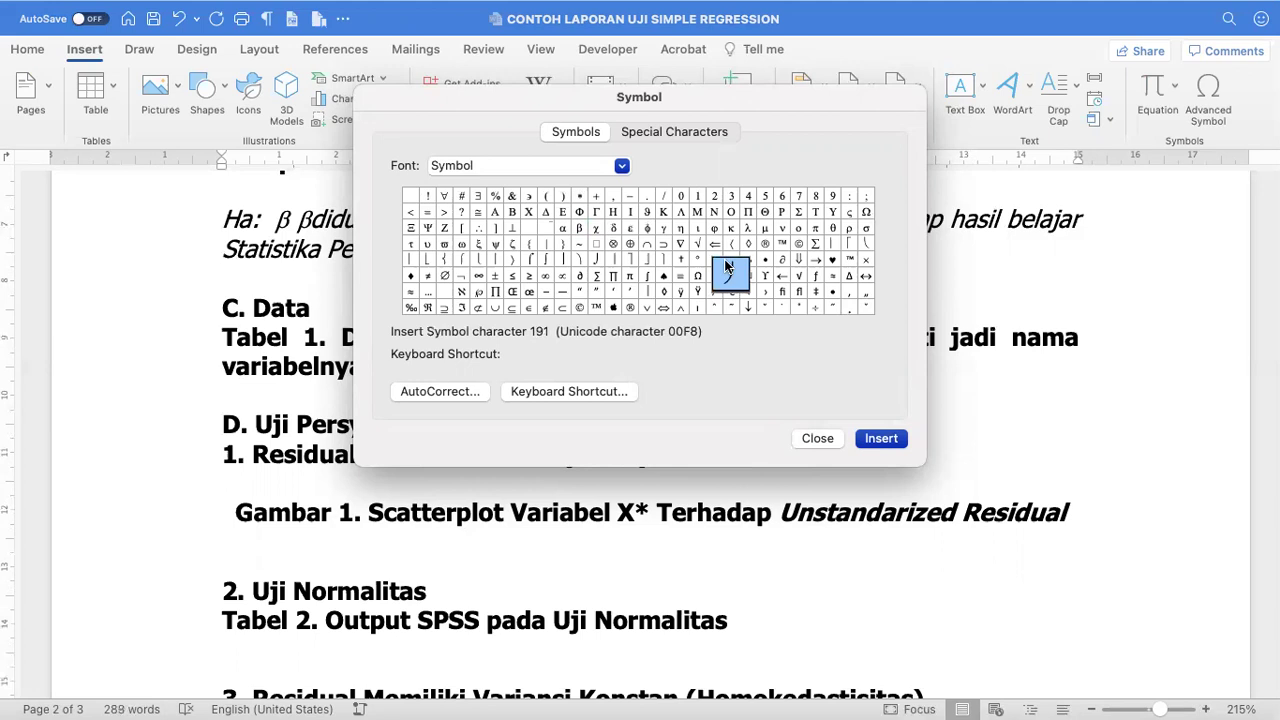
key(Up)
key(Left)
key(Left)
key(Left)
key(Left)
key(Up)
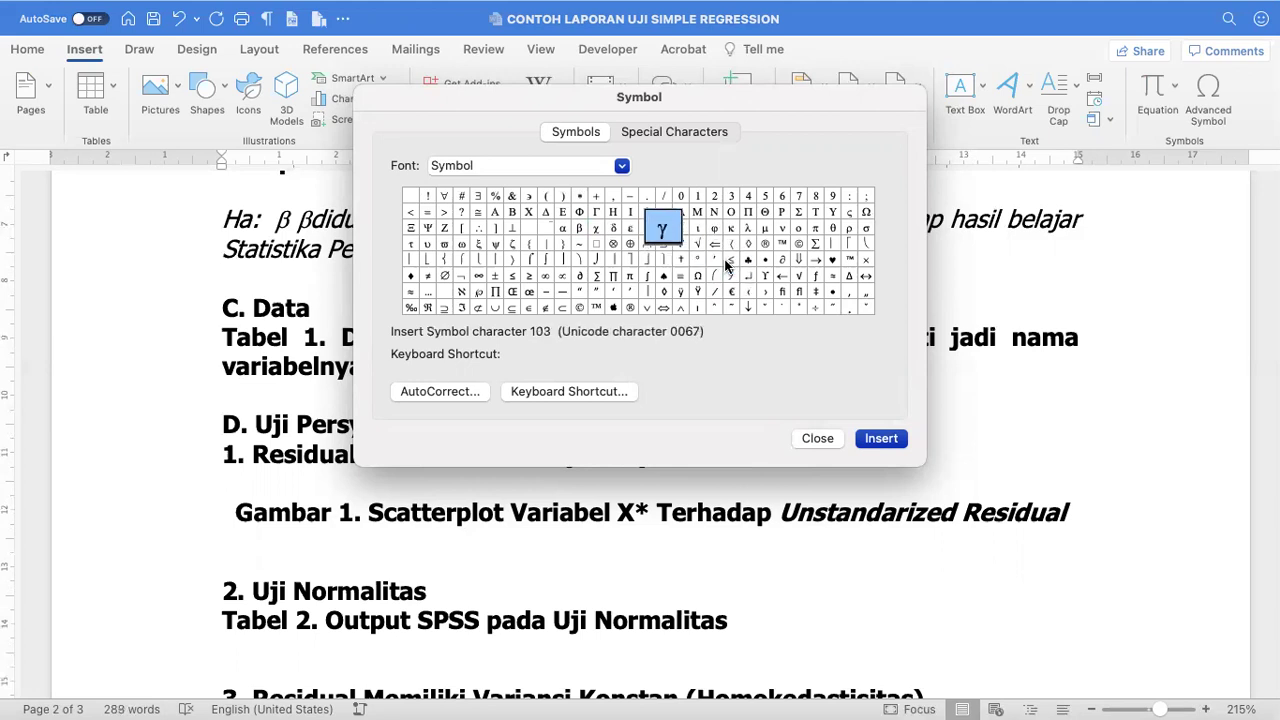
key(Down)
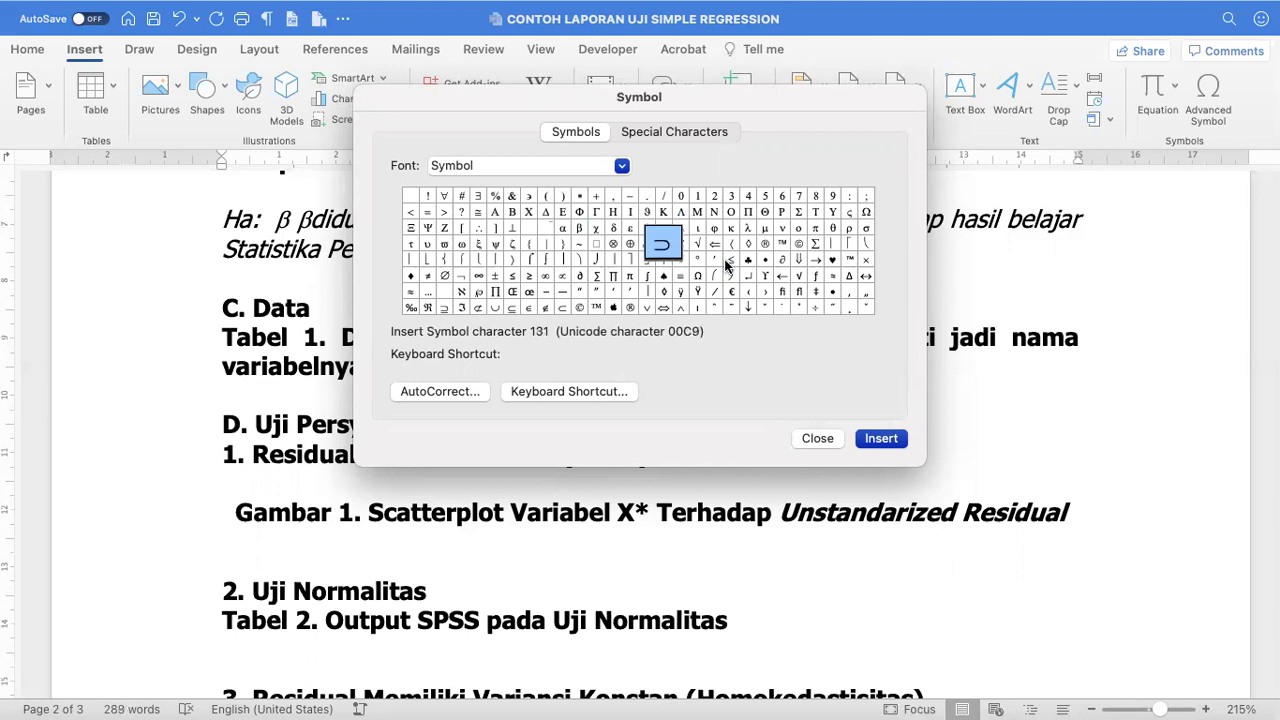
key(Left)
key(Left)
key(Left)
key(Left)
key(Left)
key(Left)
key(Left)
key(Left)
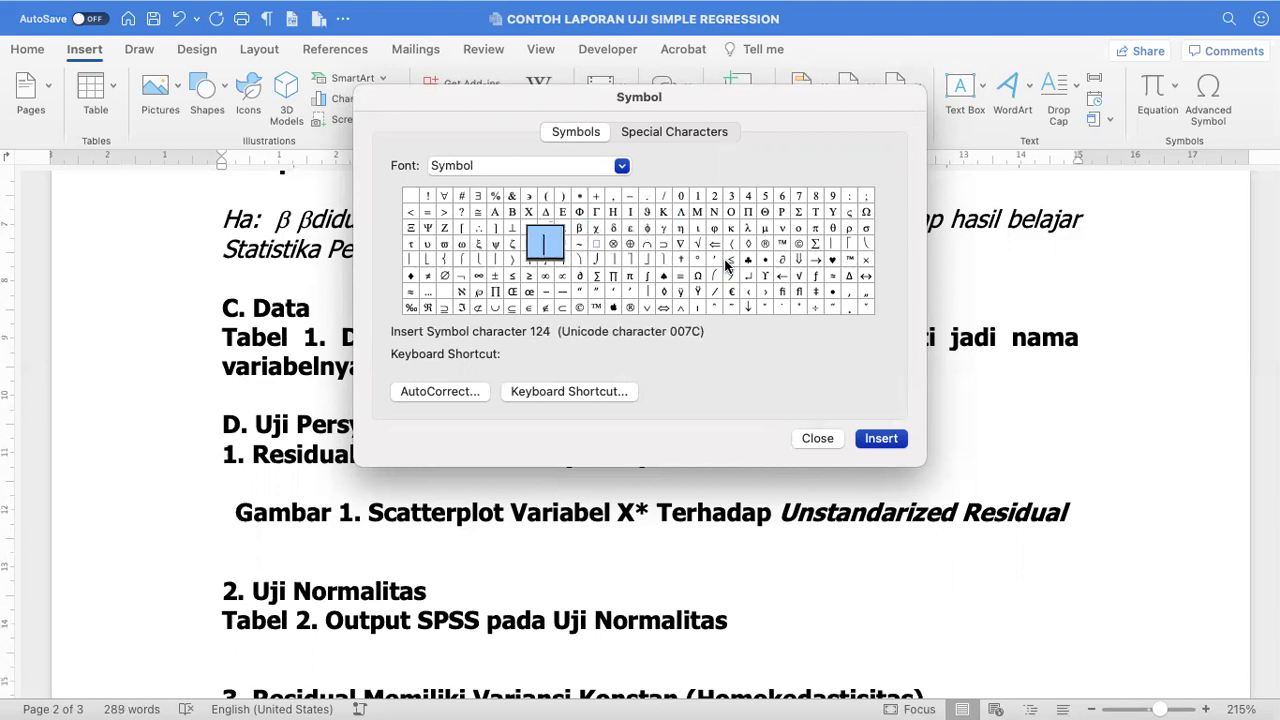
key(Down)
key(Down)
key(Down)
key(Right)
key(Right)
key(Right)
key(Right)
key(Right)
key(Right)
key(Right)
key(Right)
key(Right)
key(Right)
key(Right)
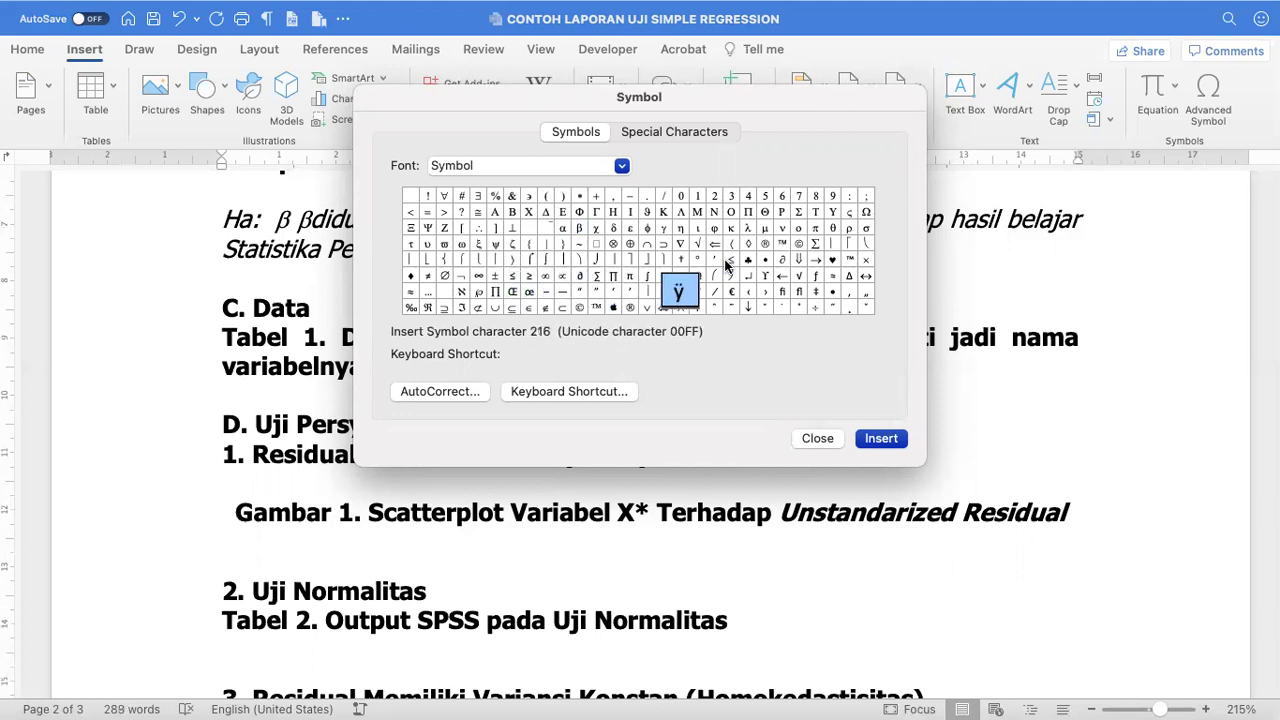
key(Right)
key(Right)
key(Up)
key(Right)
key(Right)
key(Right)
key(Right)
key(Right)
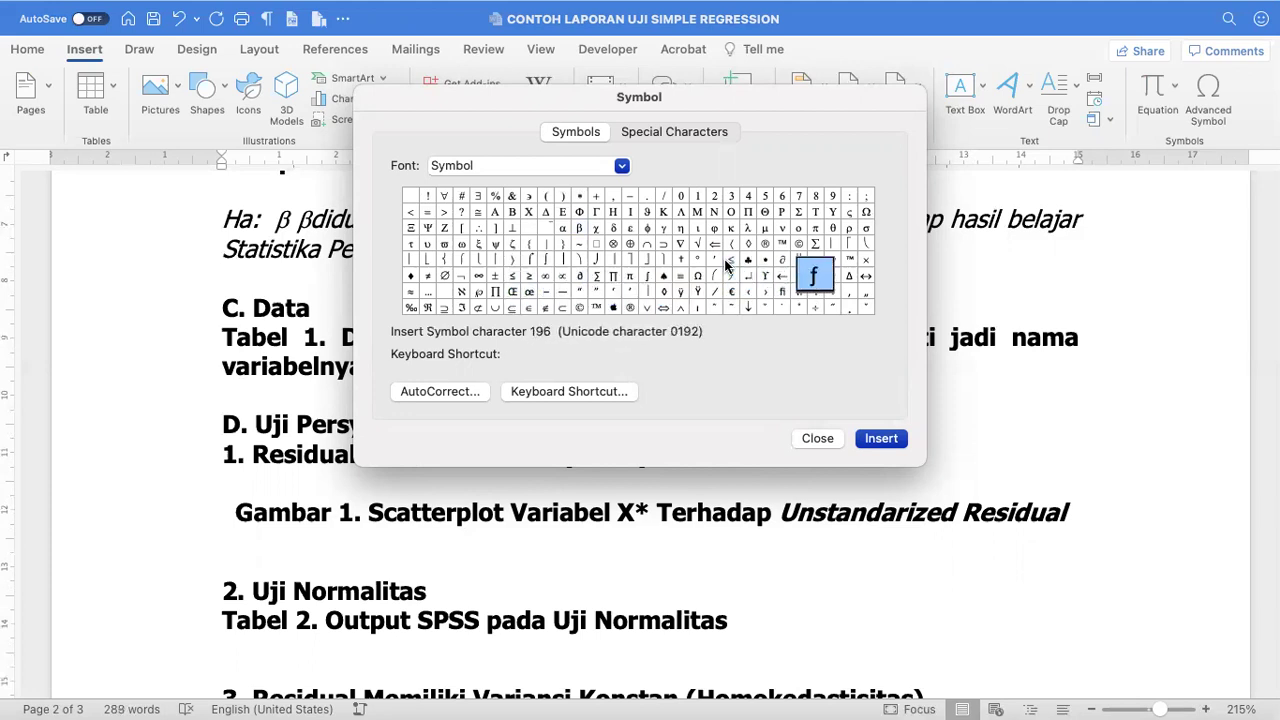
key(Left)
key(Left)
key(Left)
key(Left)
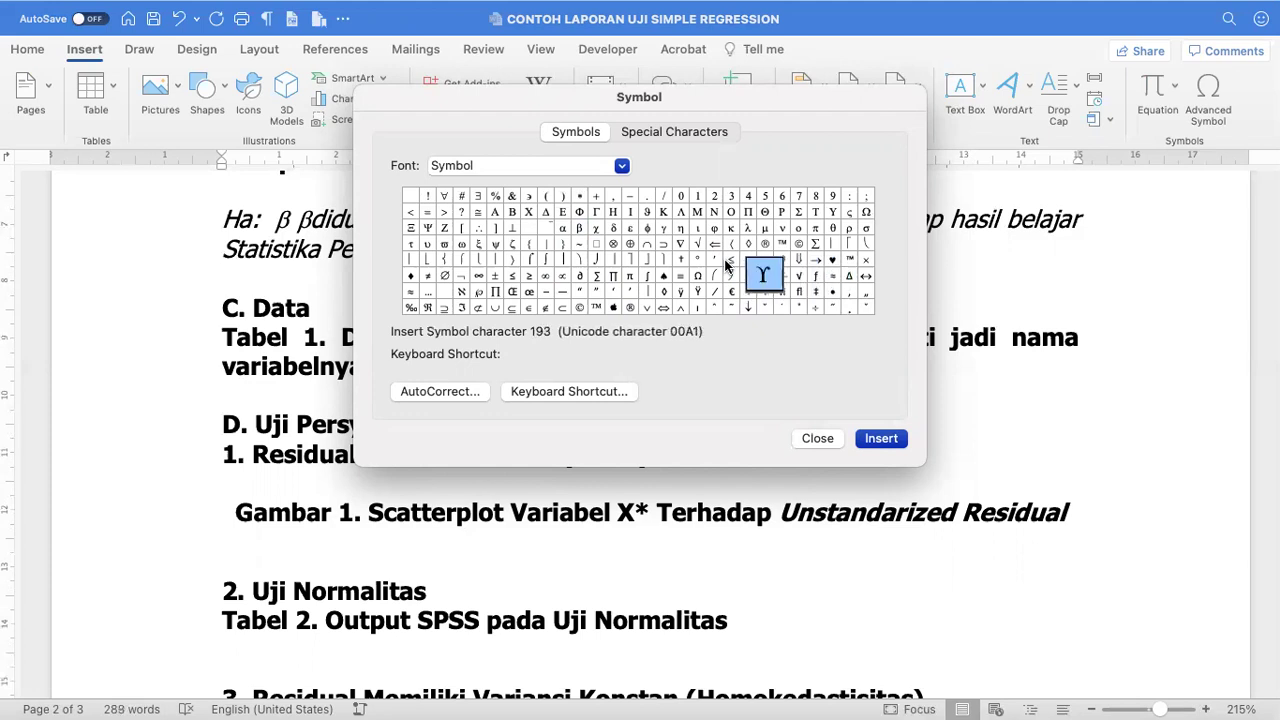
key(Up)
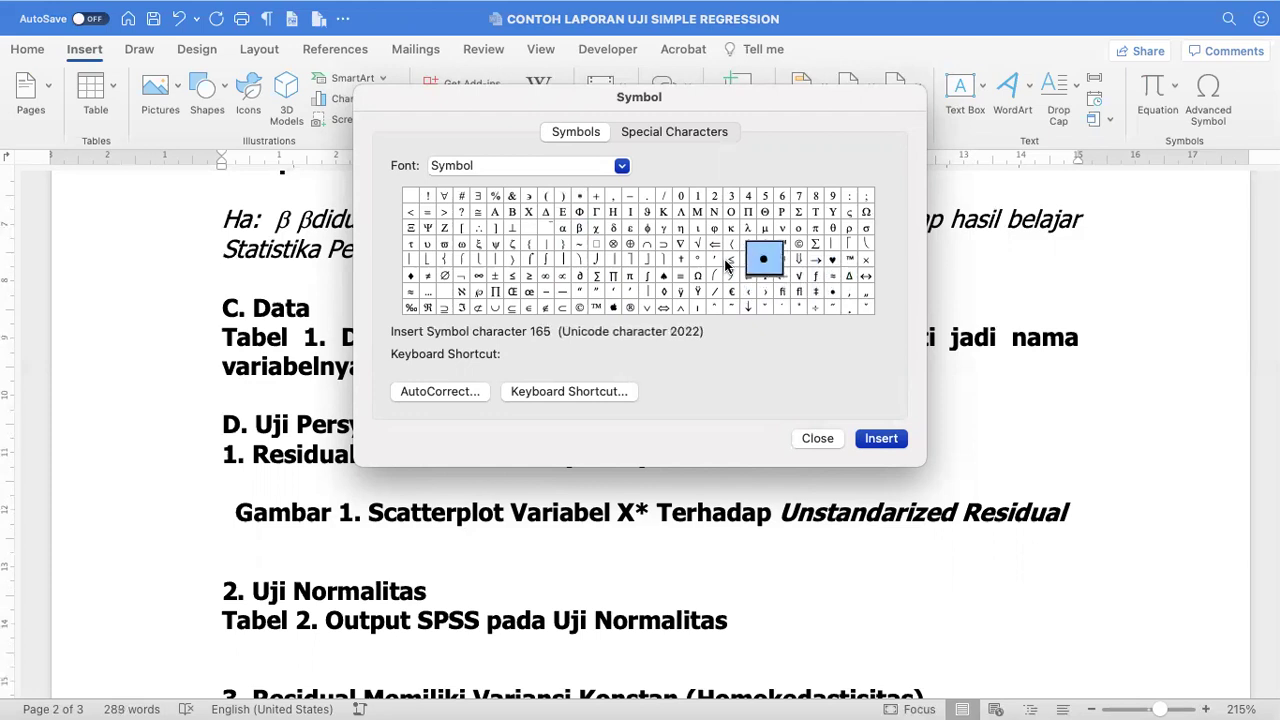
- Choose the Symbol font again and insert its bullet character after the second β
click(621, 167)
key(Down)
key(Return)
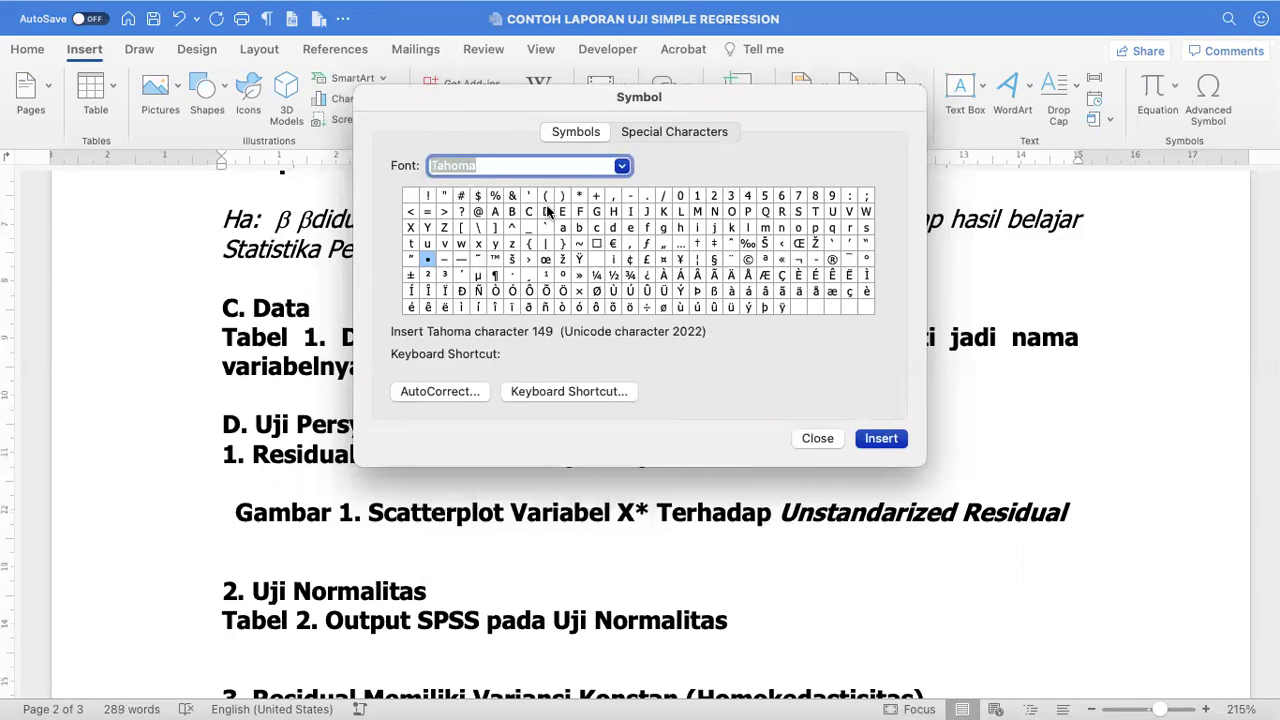
text(Symbol)
key(Return)
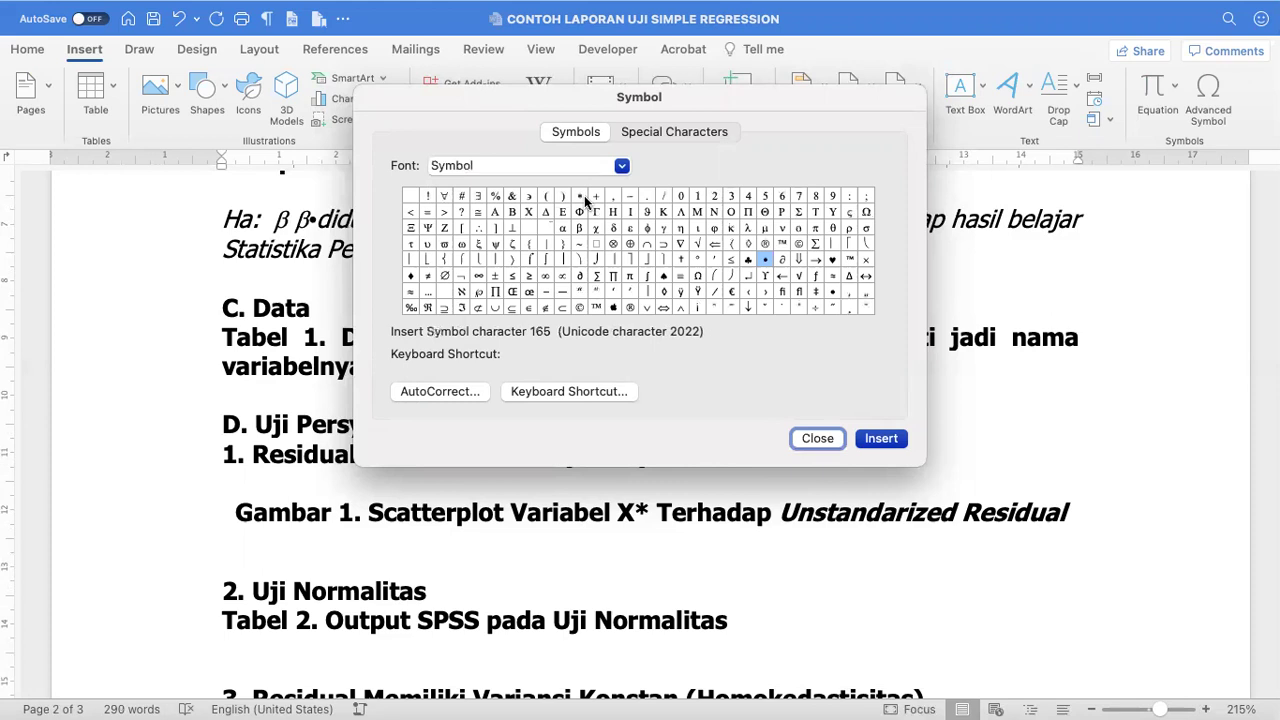
- Examine the Symbol font's Greek letters and mathematical signs once more, and close the symbol table
click(731, 211)
key(Left)
key(Left)
key(Left)
key(Left)
key(Left)
key(Left)
key(Left)
key(Left)
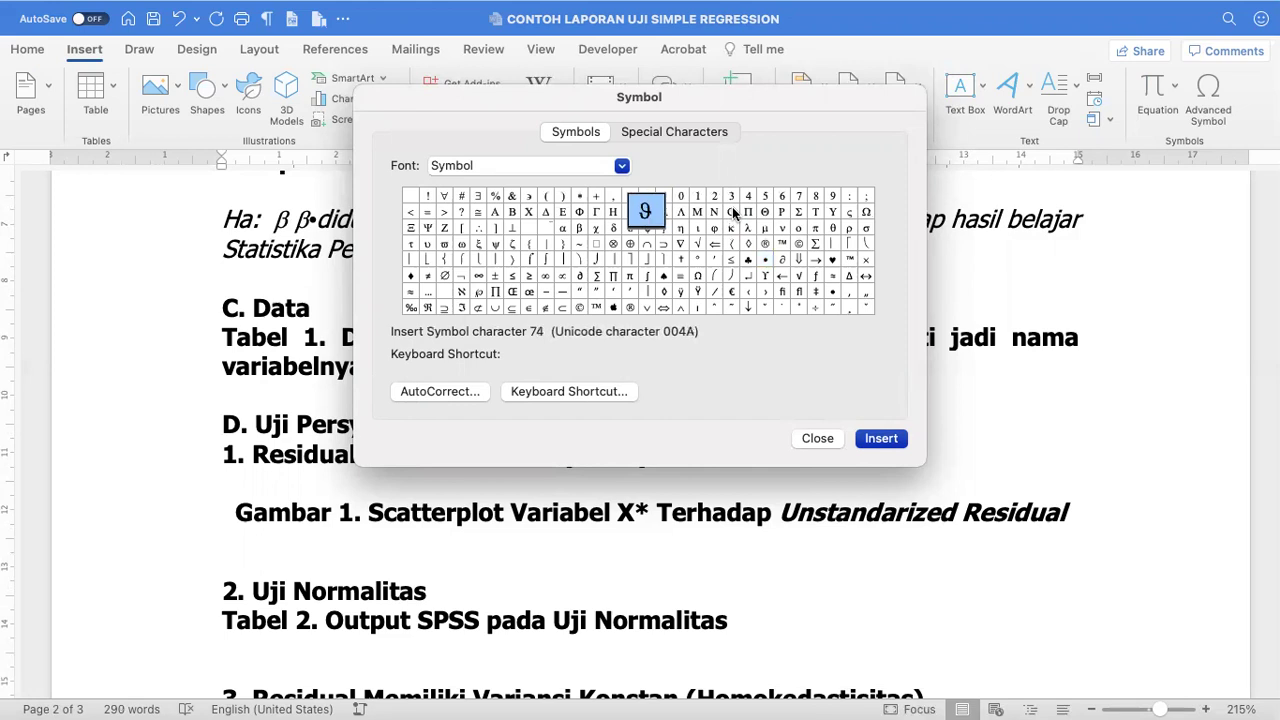
key(Left)
key(Left)
key(Left)
key(Left)
key(Left)
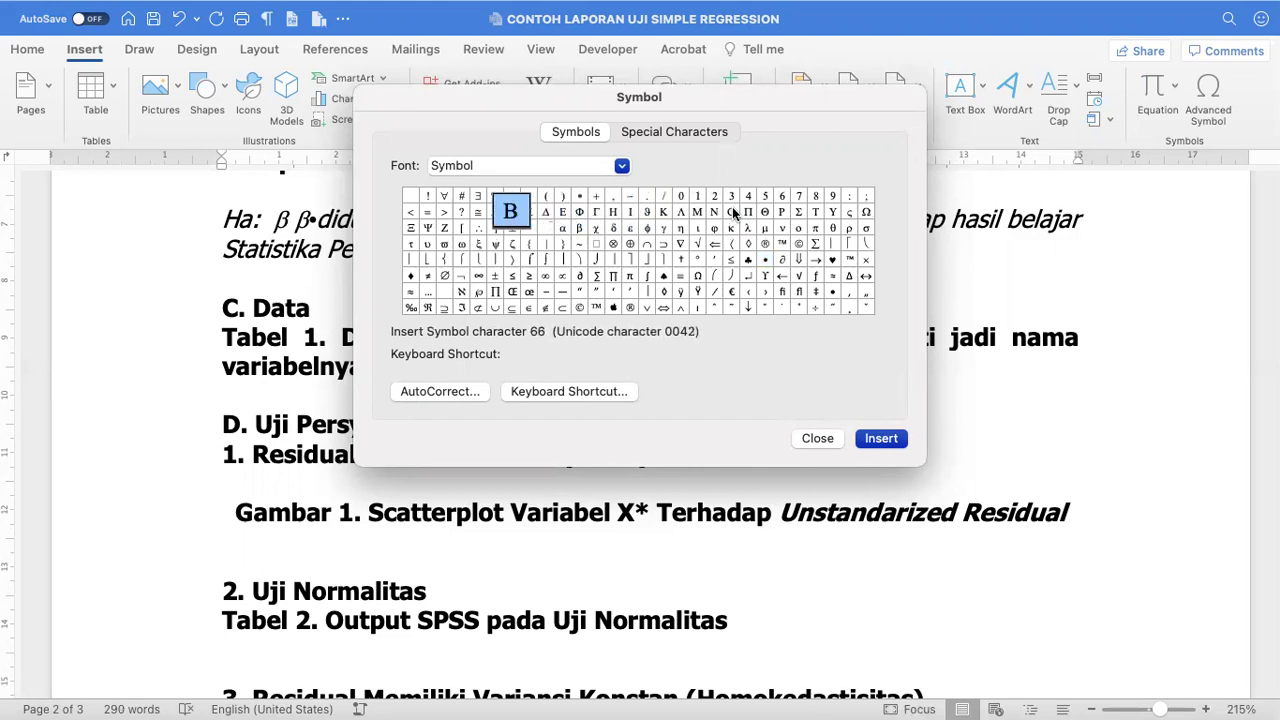
key(Down)
key(Right)
key(Right)
key(Right)
key(Right)
key(Right)
key(Right)
key(Right)
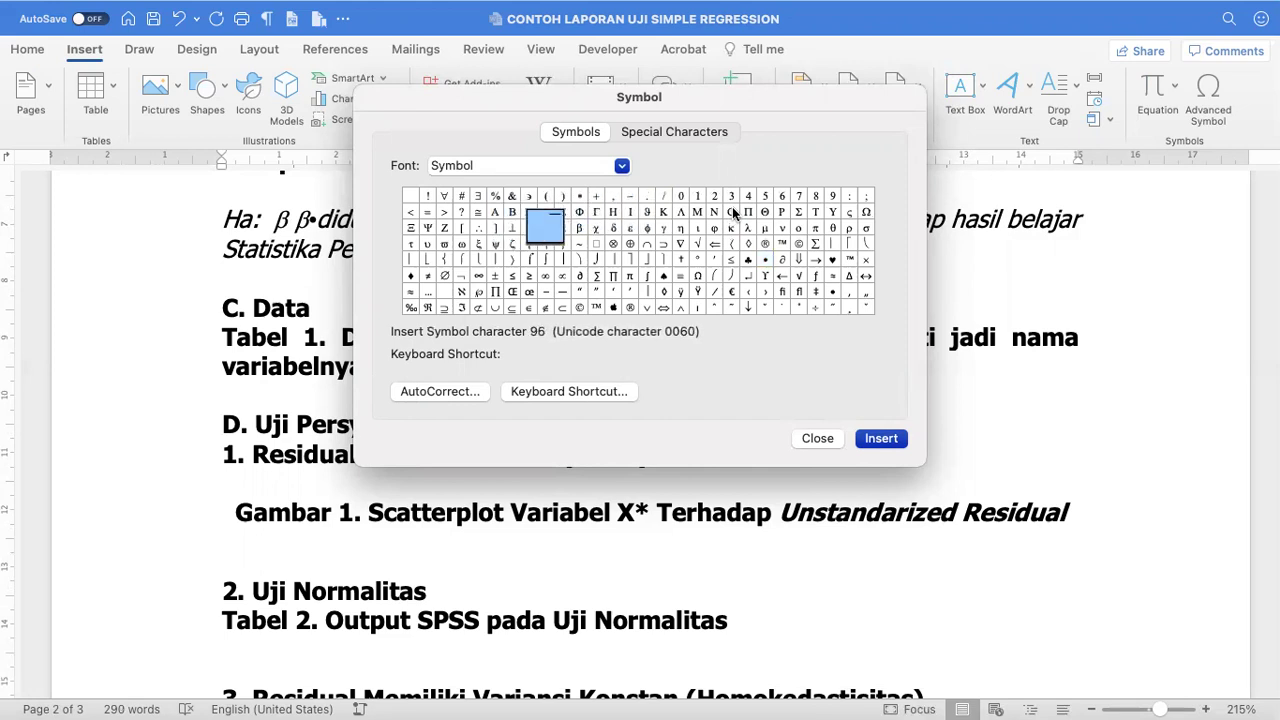
key(Right)
key(Right)
key(Right)
key(Right)
key(Right)
key(Right)
key(Right)
key(Right)
key(Right)
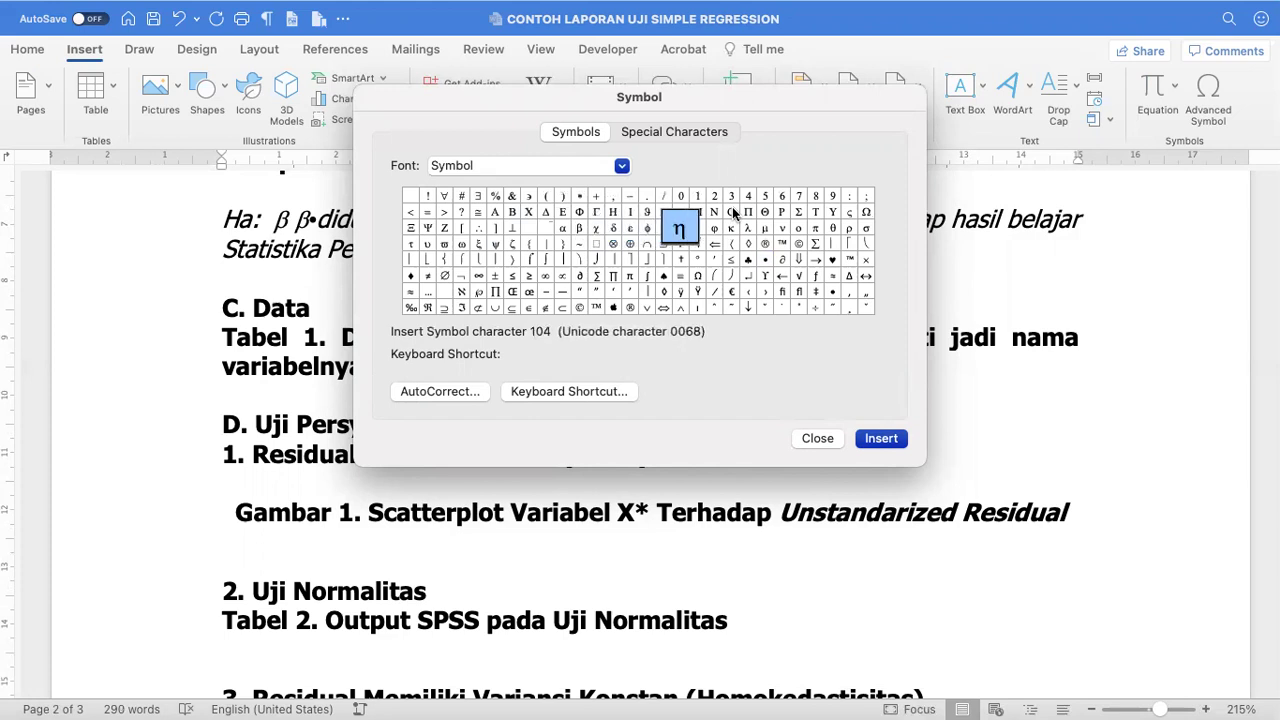
key(Right)
key(Right)
key(Right)
key(Right)
key(Right)
key(Right)
key(Right)
key(Right)
key(Right)
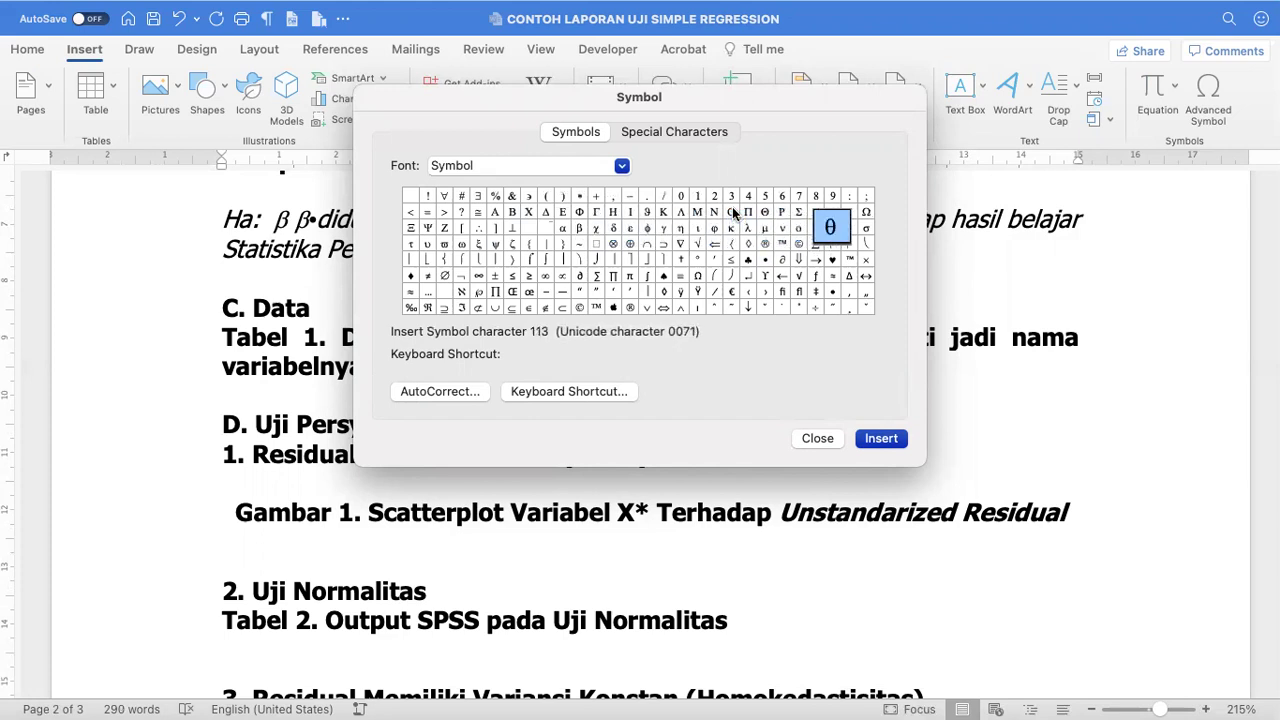
key(Right)
key(Right)
key(Right)
key(Right)
key(Right)
key(Right)
key(Right)
key(Right)
key(Right)
key(Right)
key(Right)
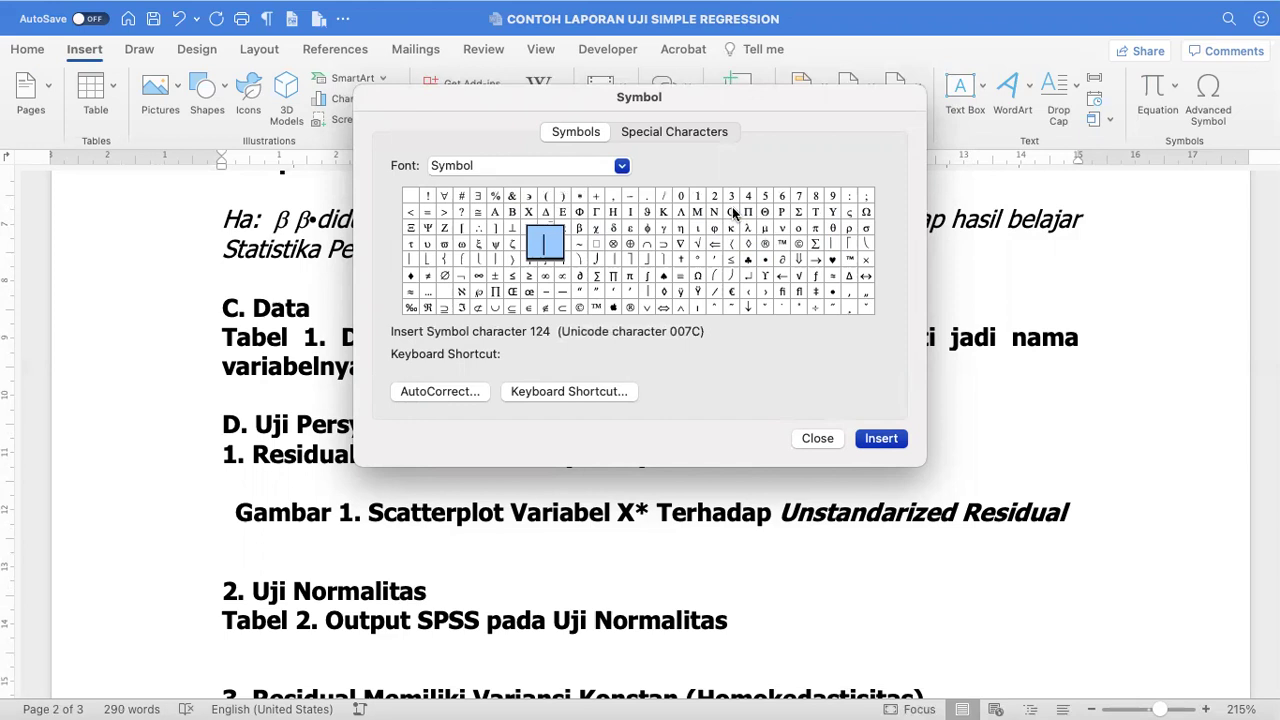
key(Down)
key(Down)
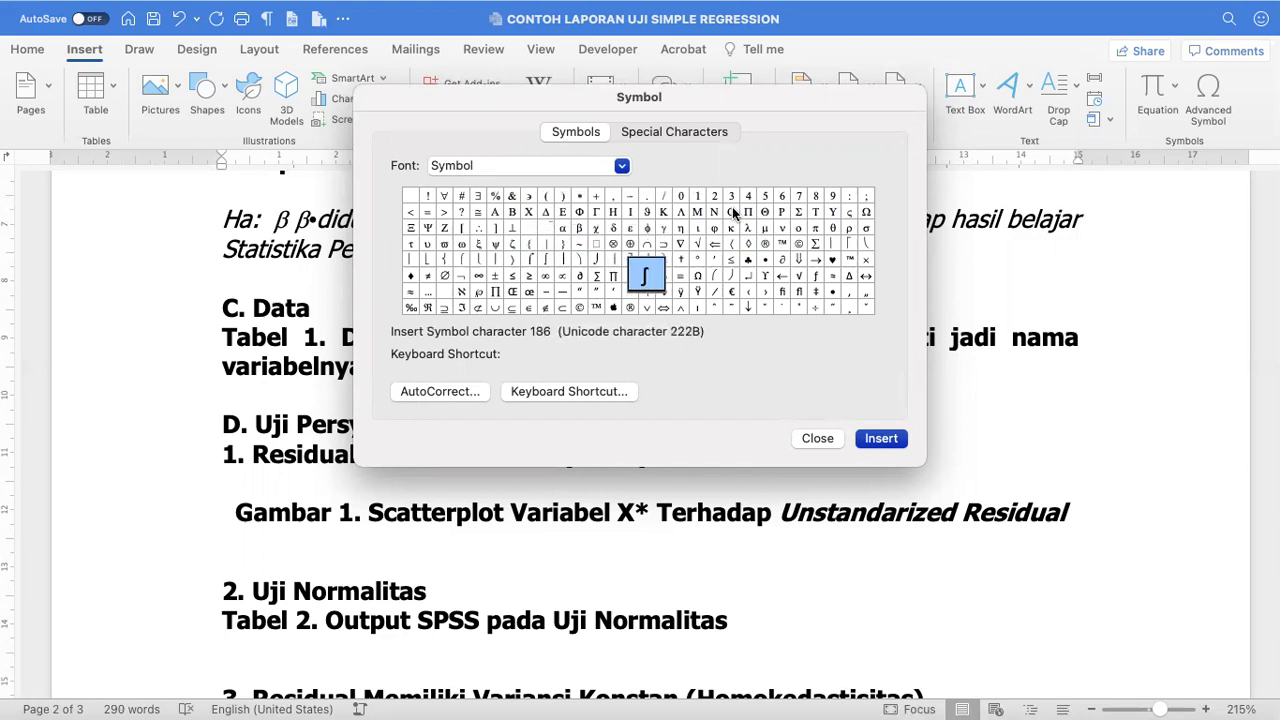
click(623, 294)
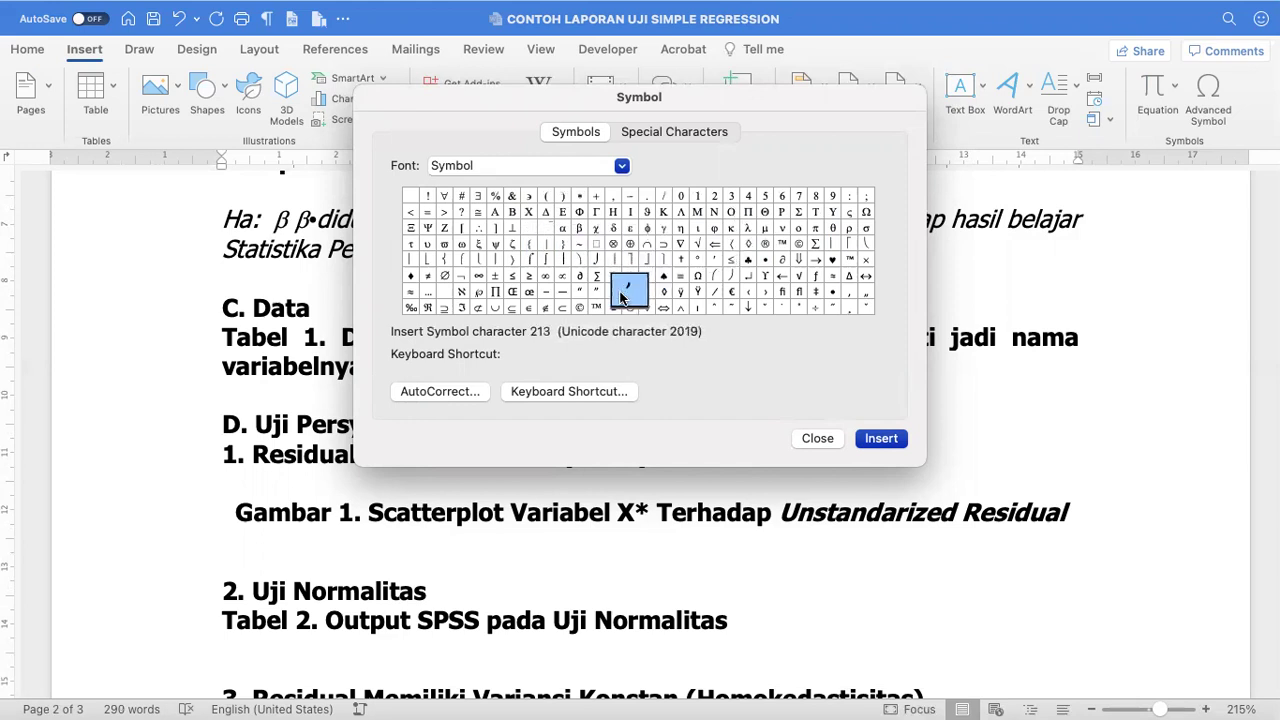
click(817, 439)
- Open the recent document CONTOH LAPORAN UJI SIMPLE CORRELATION, copy the ≠ symbol from its Ha hypothesis, and close that document
mouse_move(68, 26)
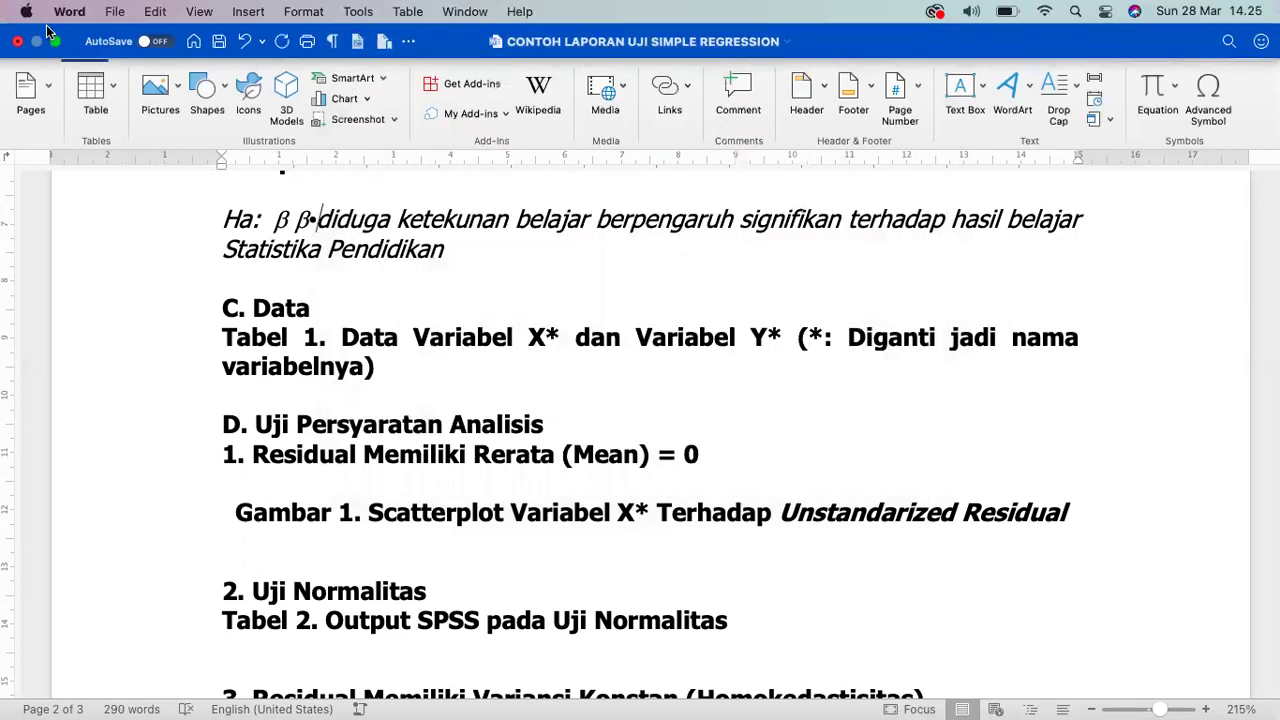
click(106, 14)
mouse_move(176, 101)
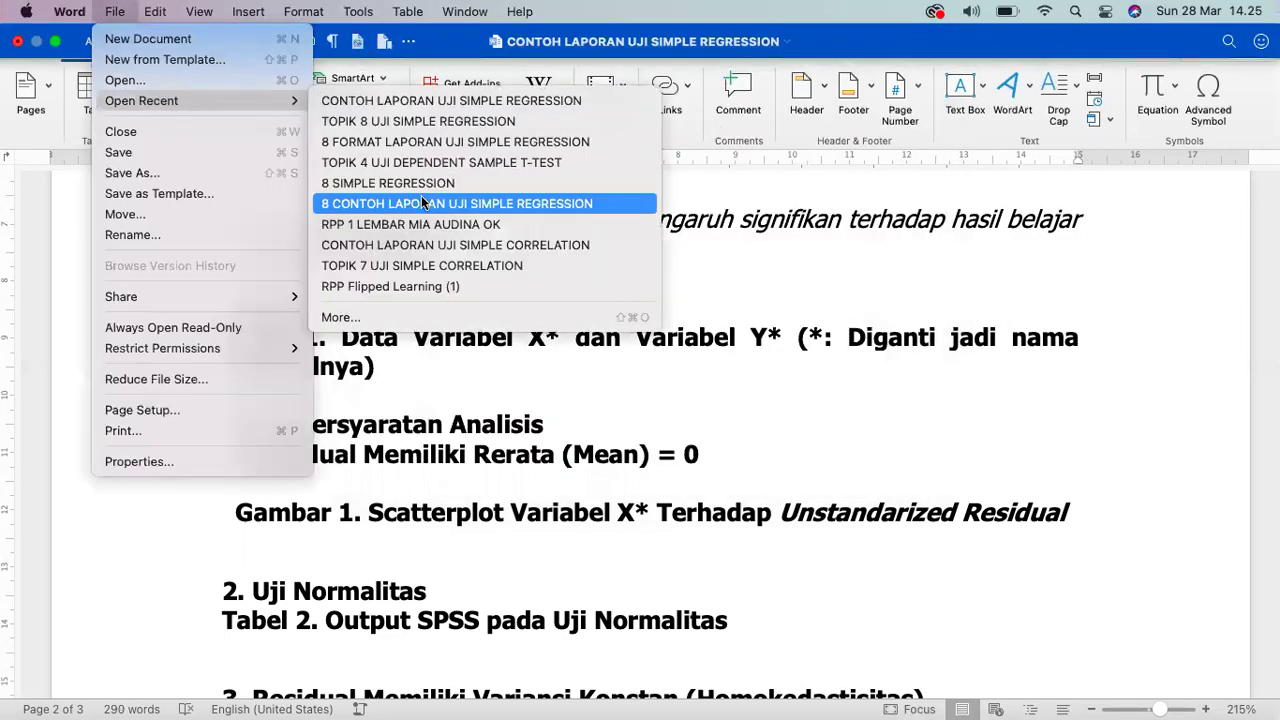
click(415, 242)
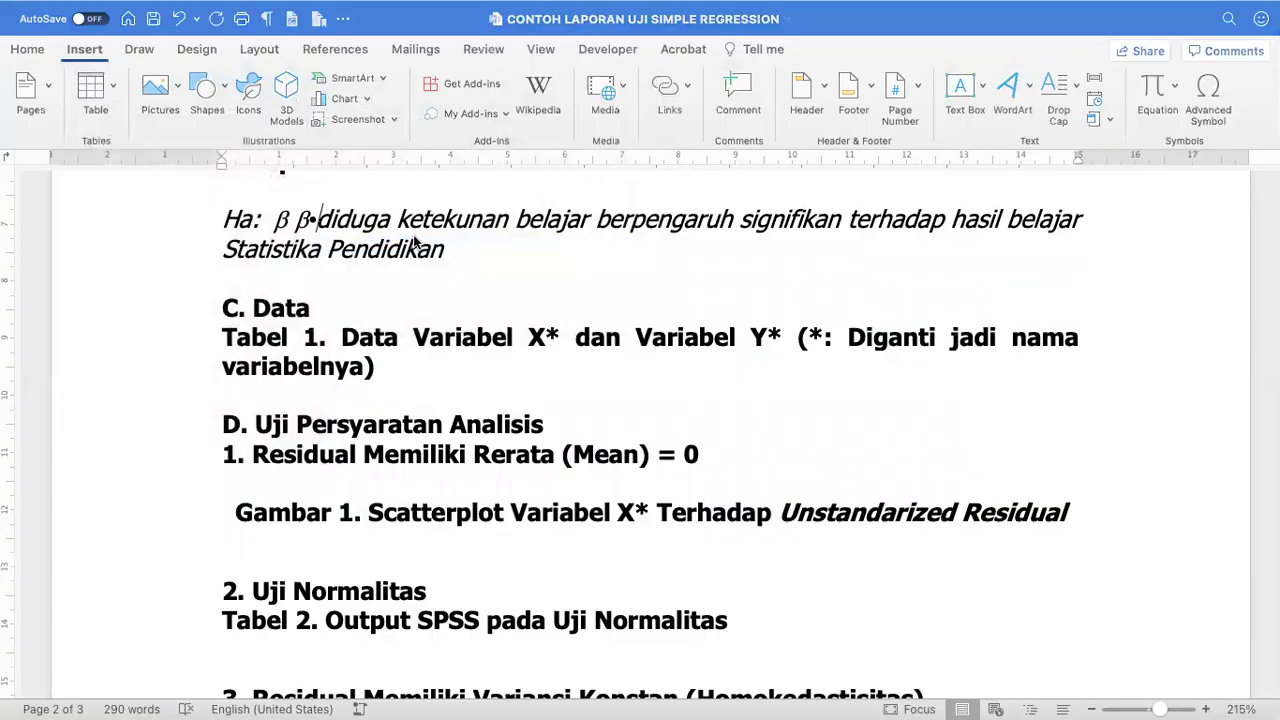
scroll(416, 359, down, 10)
scroll(416, 359, down, 10)
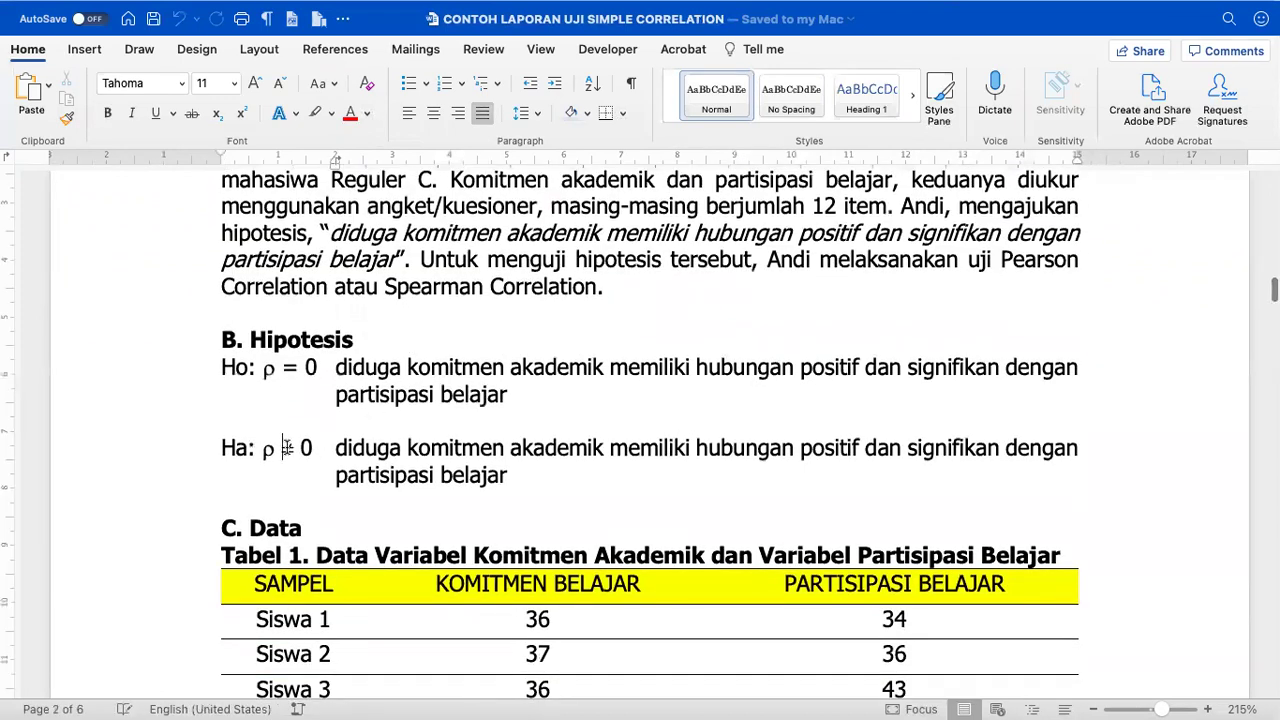
double_click(287, 448)
key(super+c)
mouse_move(60, 2)
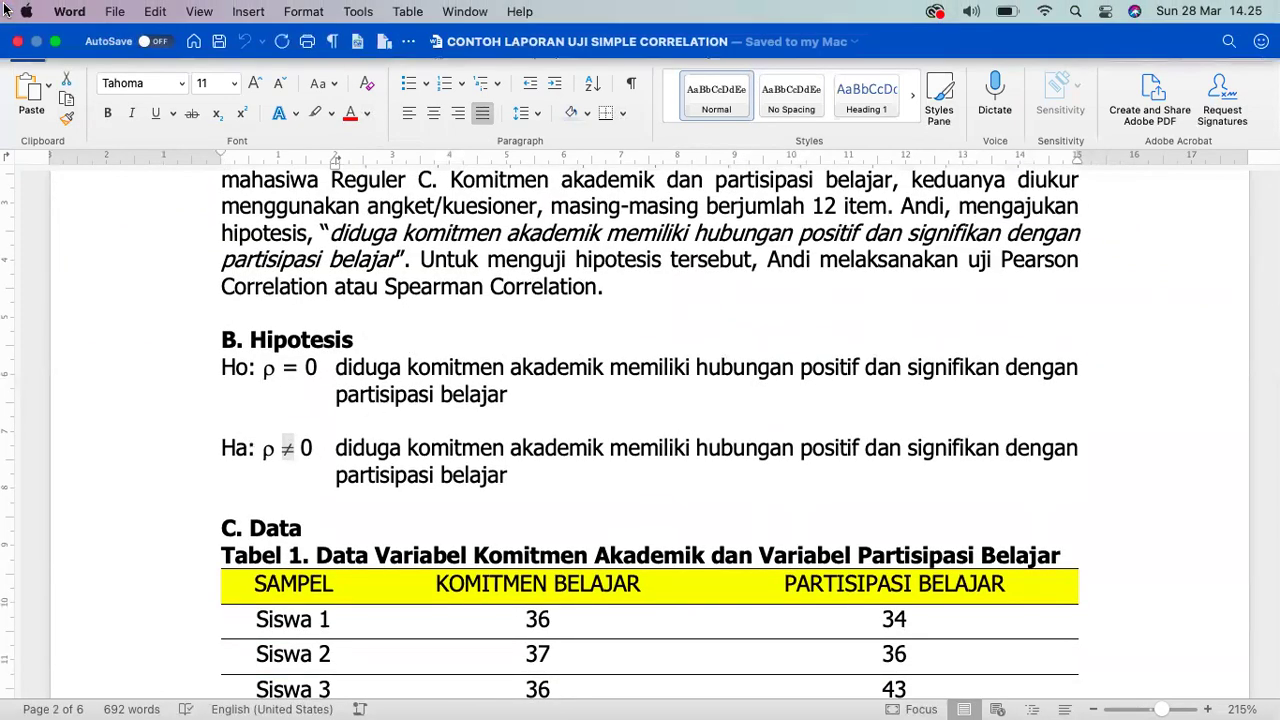
click(17, 44)
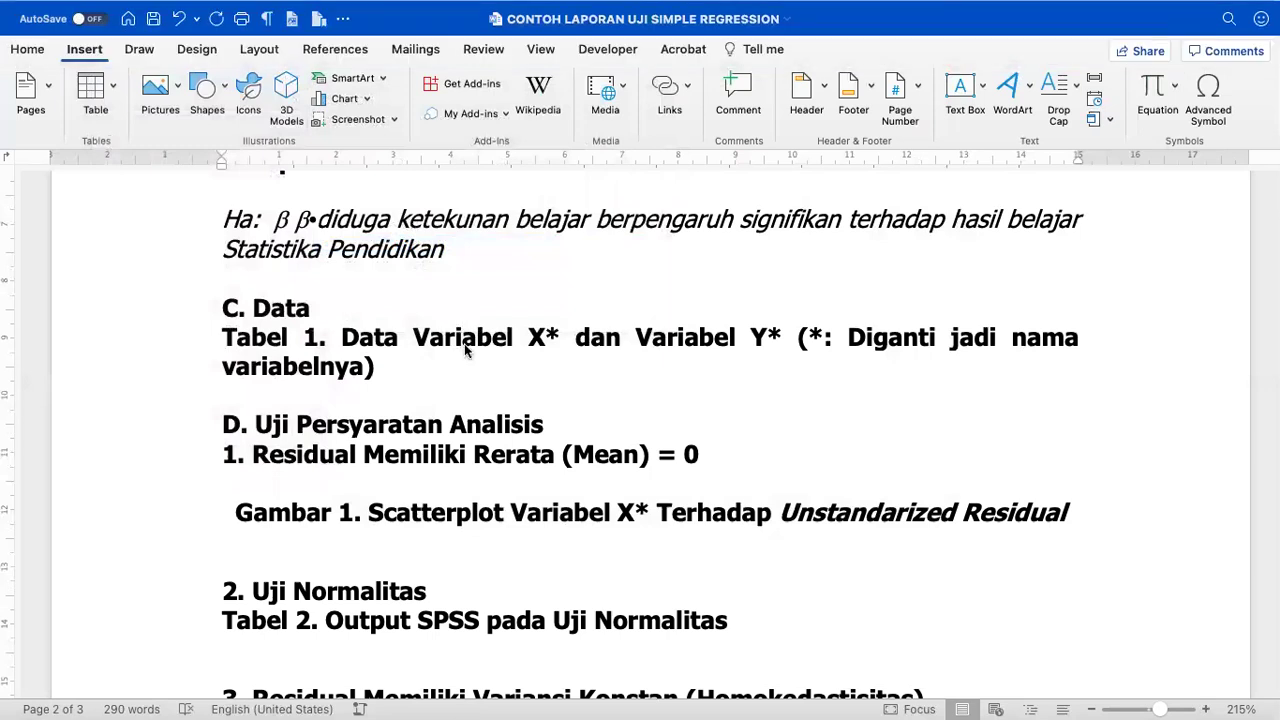
- Replace the second β and the bullet in the Ha hypothesis with the copied ≠ symbol, followed by 0
scroll(433, 411, up, 3)
key(BackSpace)
key(super+v)
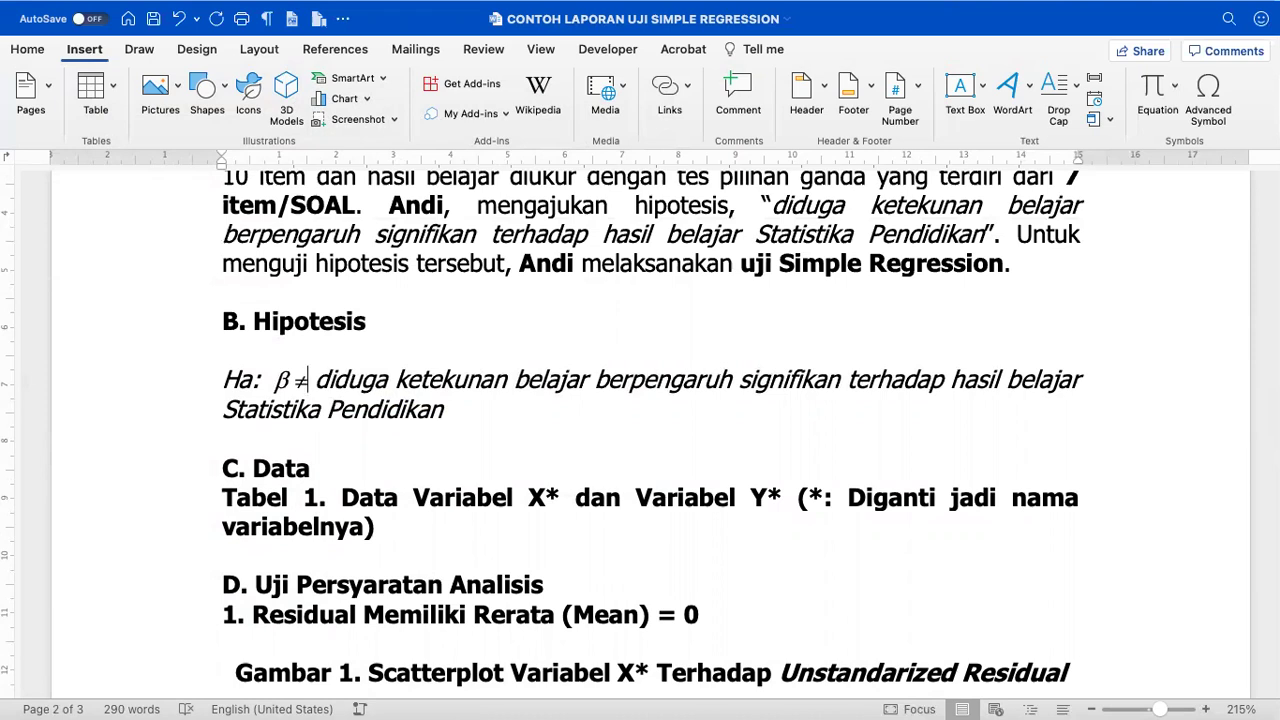
text(0)
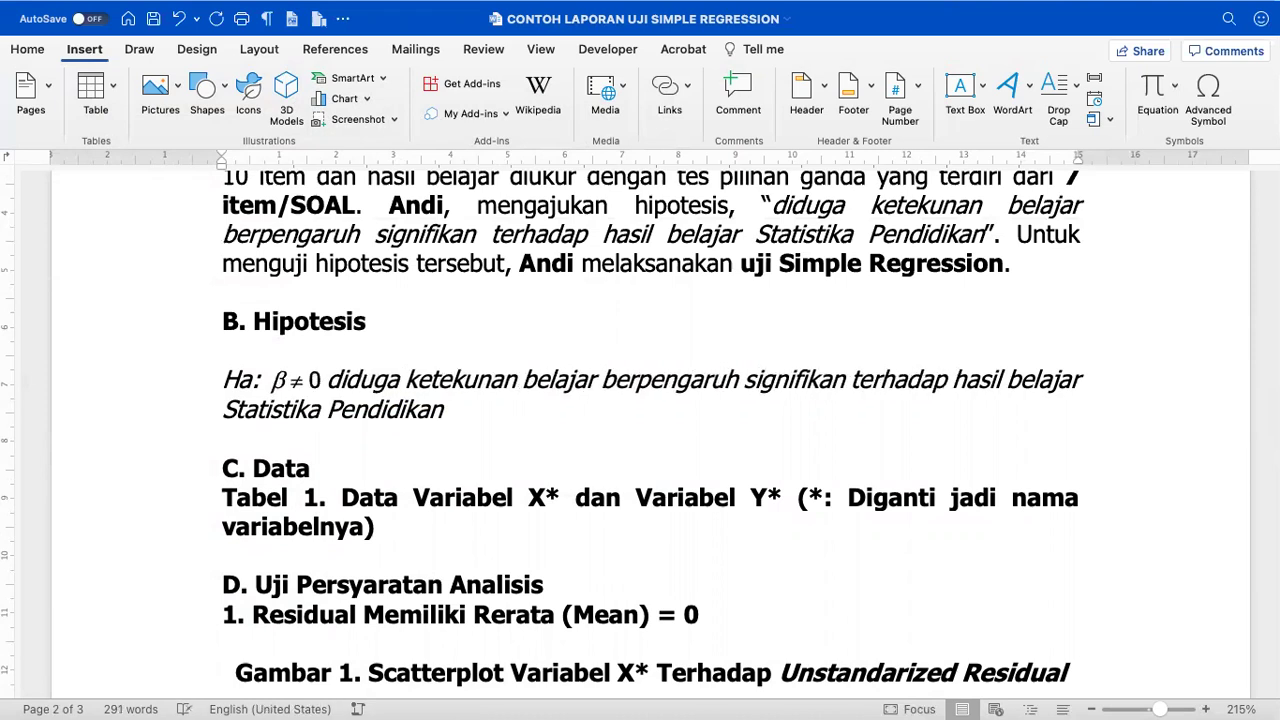
- Duplicate the whole Ha hypothesis paragraph within the B. Hipotesis section
scroll(435, 410, up, 3)
scroll(435, 410, down, 3)
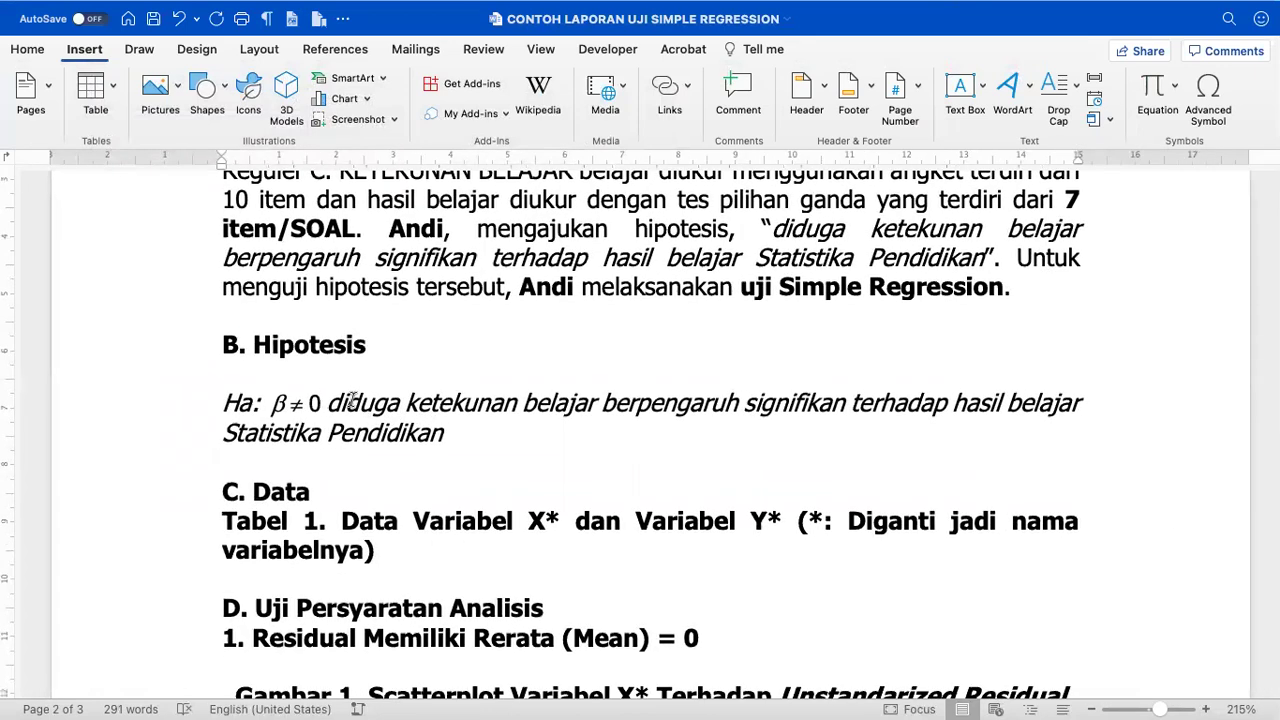
drag(224, 404, 483, 424)
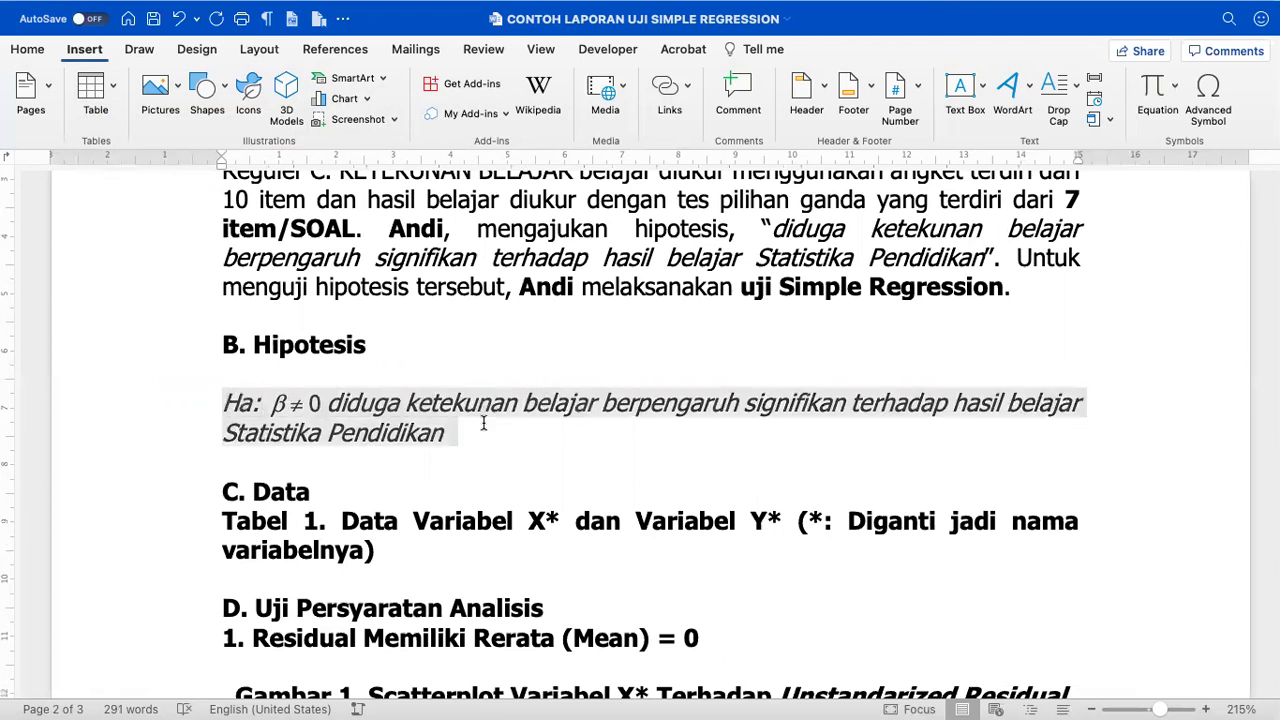
key(super+c)
key(Right)
key(super+v)
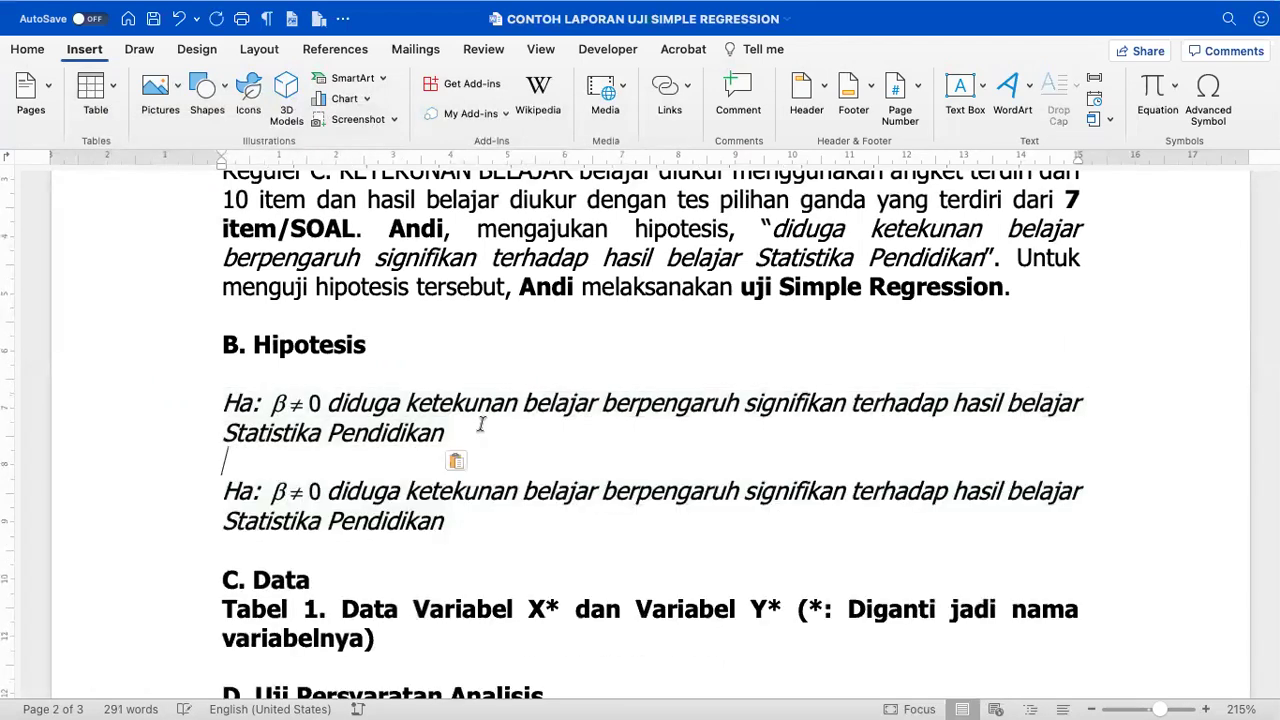
- Relabel the first hypothesis copy as Ho and remove the blank line under the B. Hipotesis heading
key(Up)
key(Up)
key(Up)
key(Up)
key(Up)
key(Delete)
text(o)
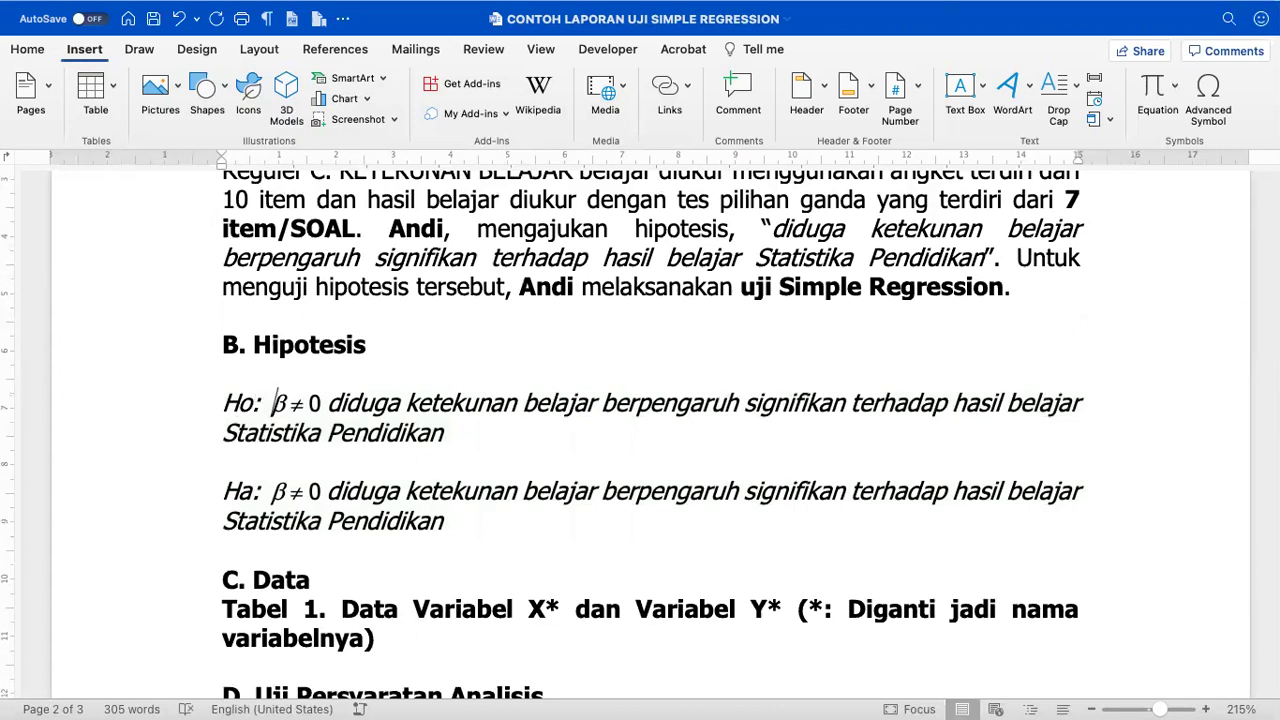
click(222, 373)
key(BackSpace)
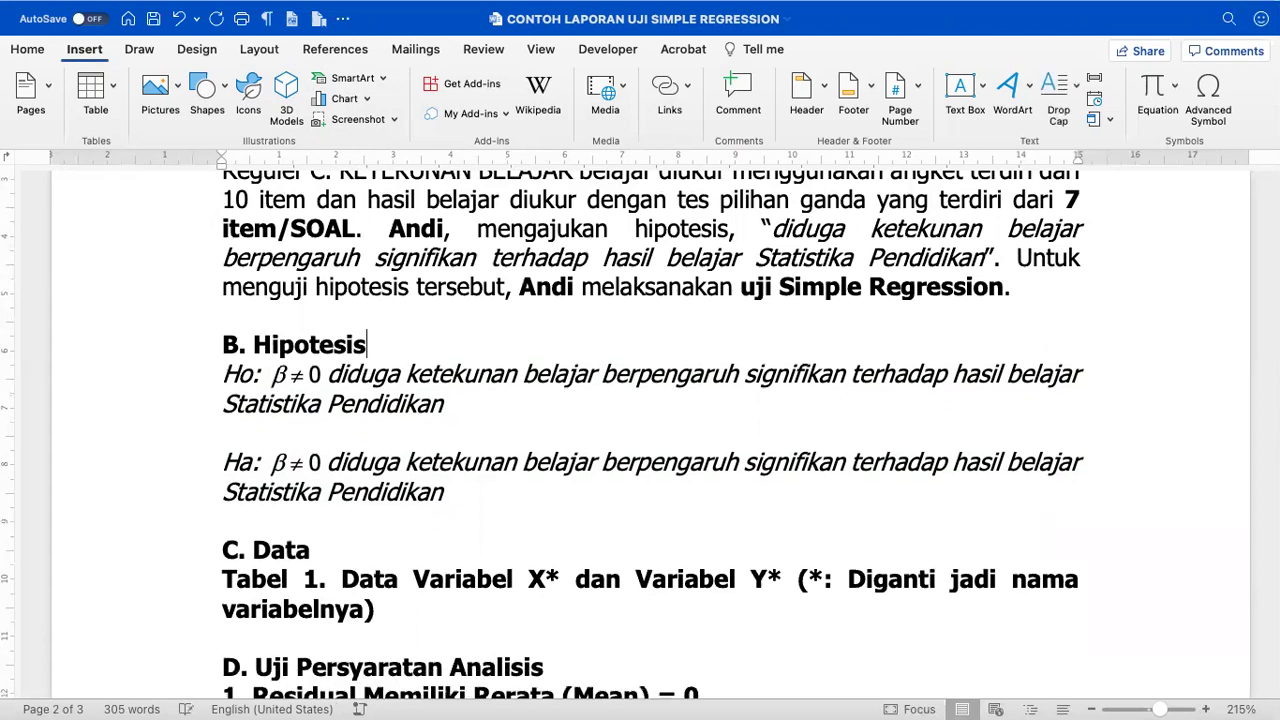
- Give both hypothesis paragraphs a hanging indent of about 2.25 cm and put a tab between "β ≠ 0" and each statement
drag(219, 374, 504, 490)
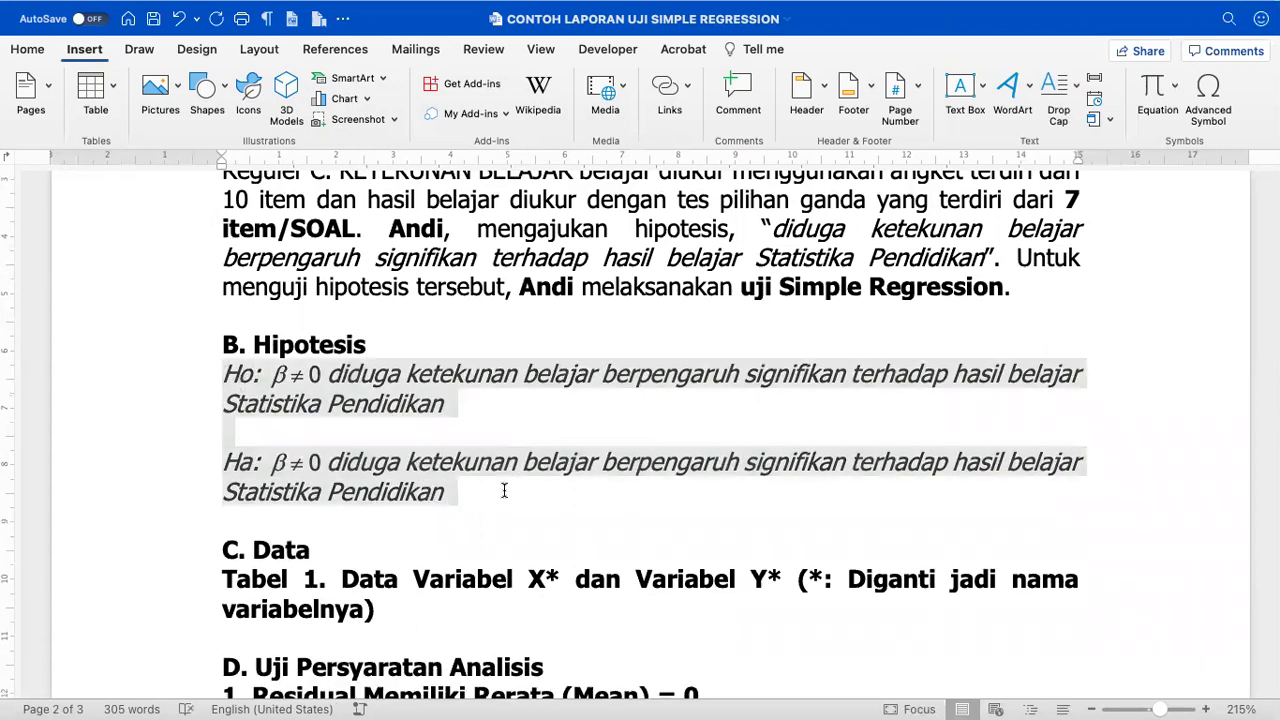
drag(338, 163, 351, 170)
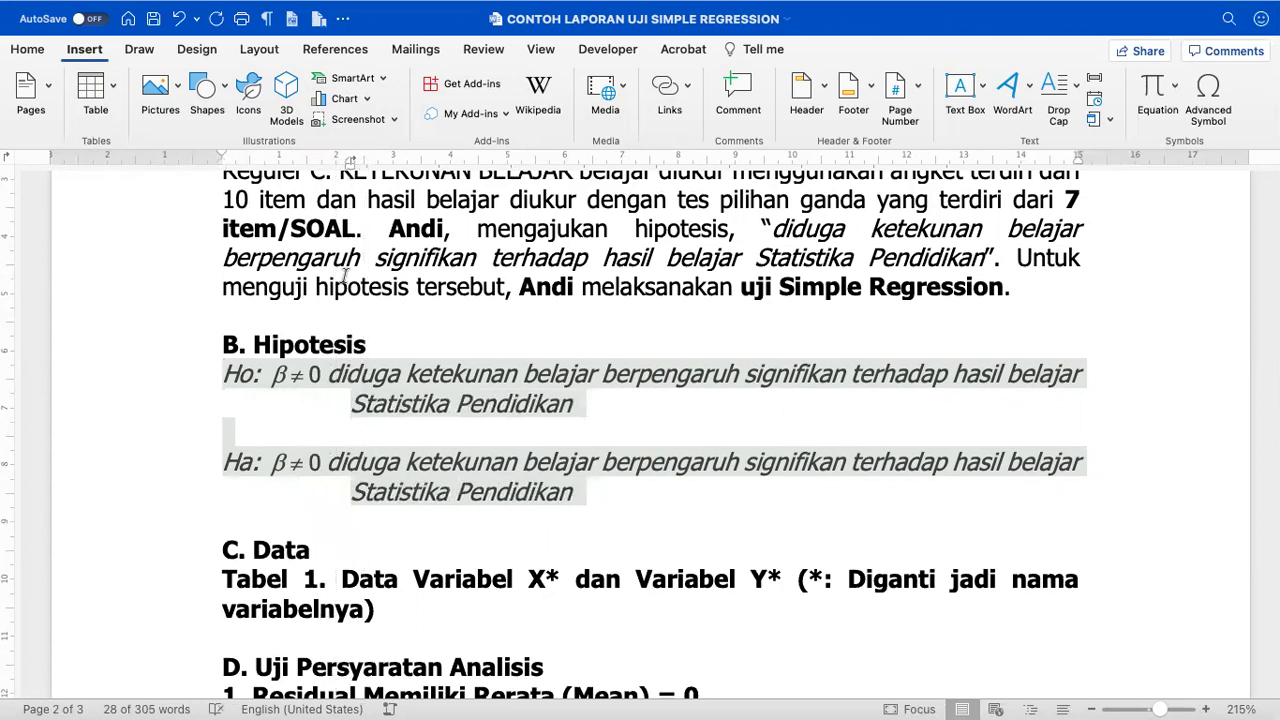
click(329, 383)
key(BackSpace)
key(Tab)
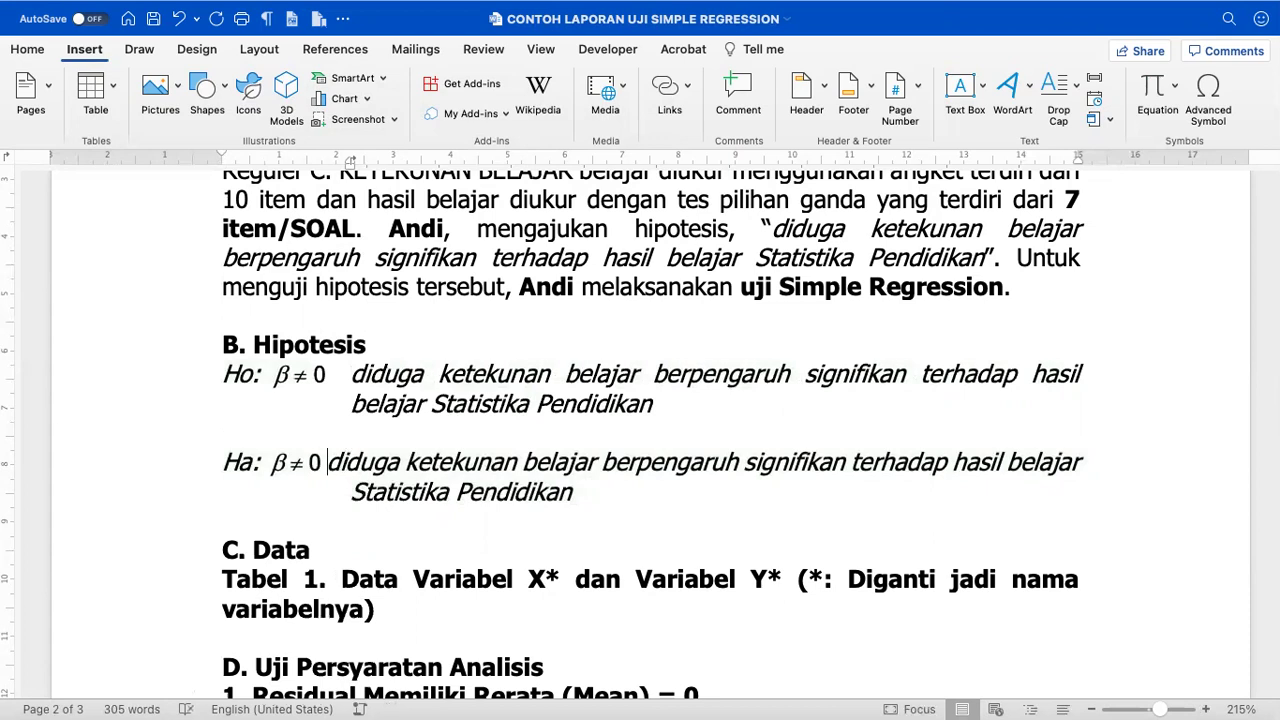
key(BackSpace)
key(Tab)
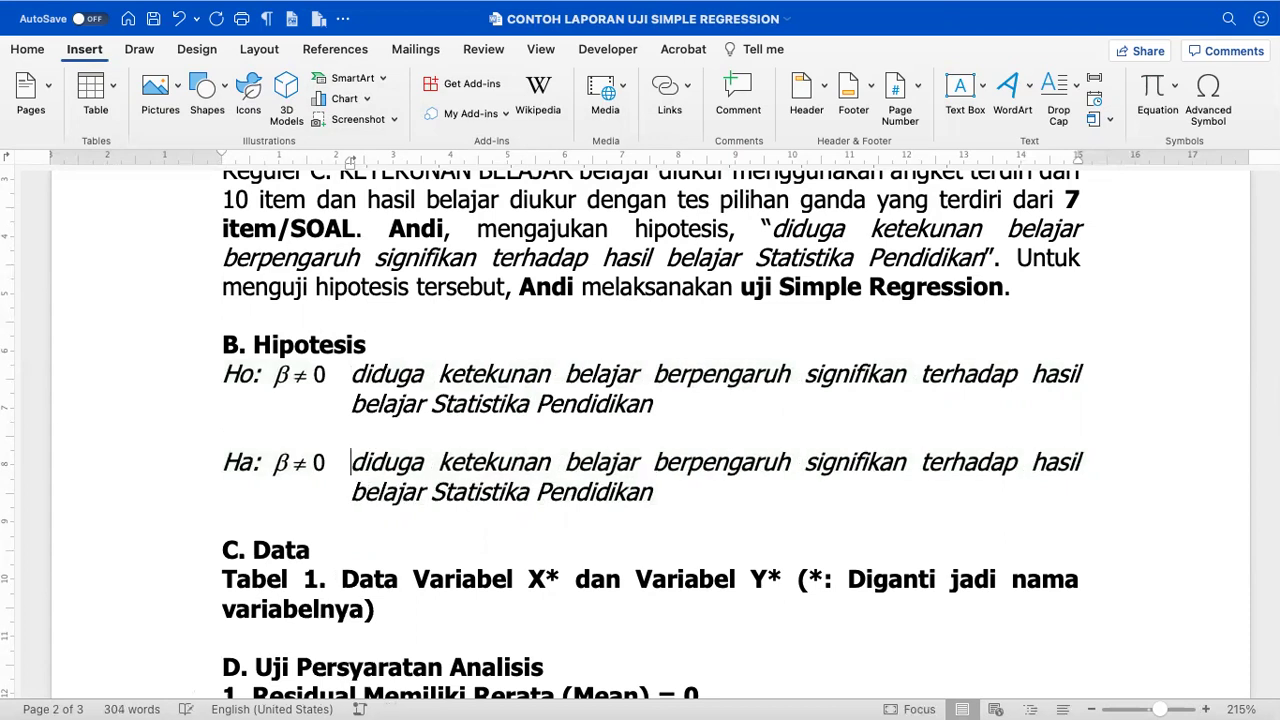
- Remove the italic formatting from the Ho and Ha hypothesis paragraphs
click(366, 345)
key(BackSpace)
key(Tab)
drag(351, 162, 352, 166)
drag(224, 374, 651, 492)
key(super+i)
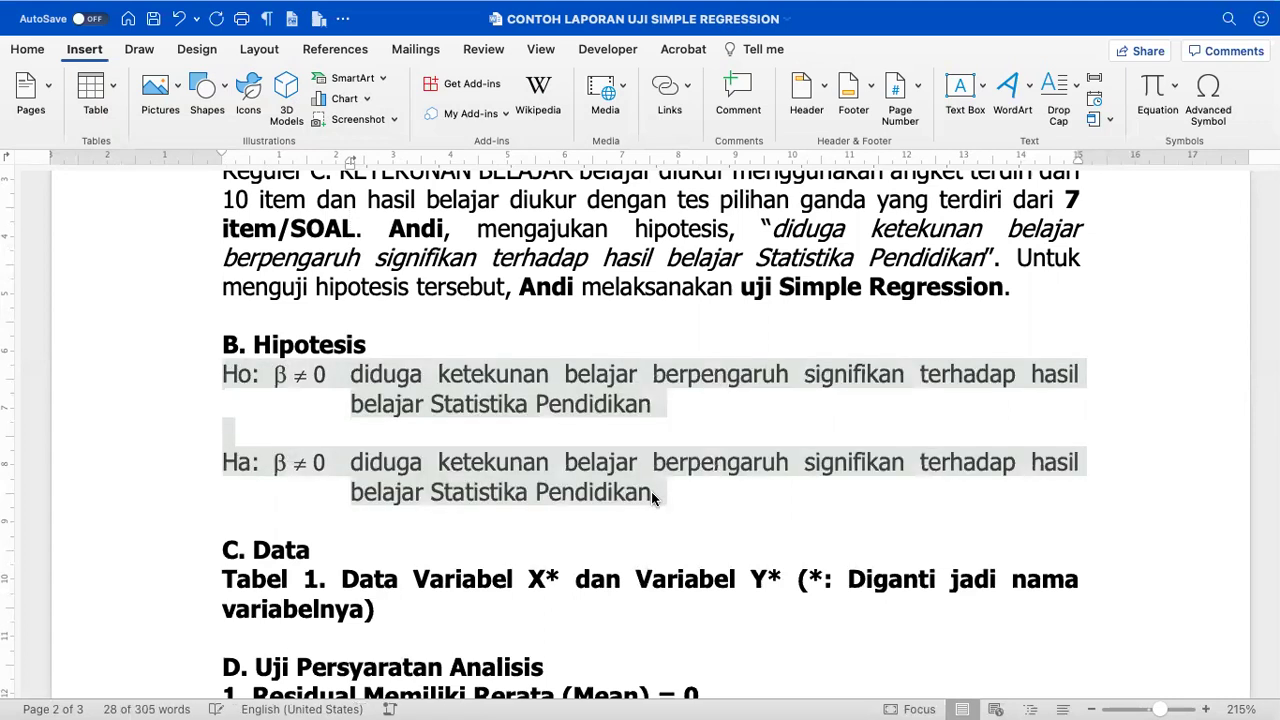
- Insert "tidak" before "berpengaruh" in the Ho statement and delete its opening word "diduga"
click(655, 373)
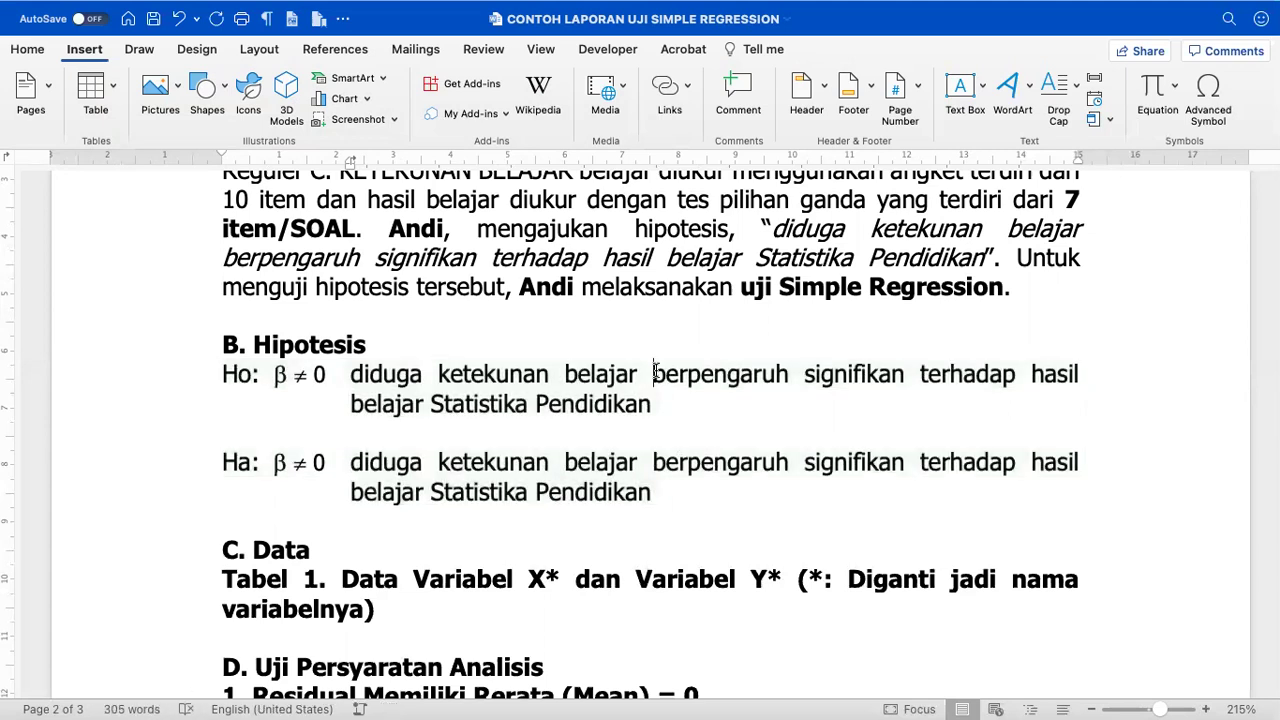
text(tidak)
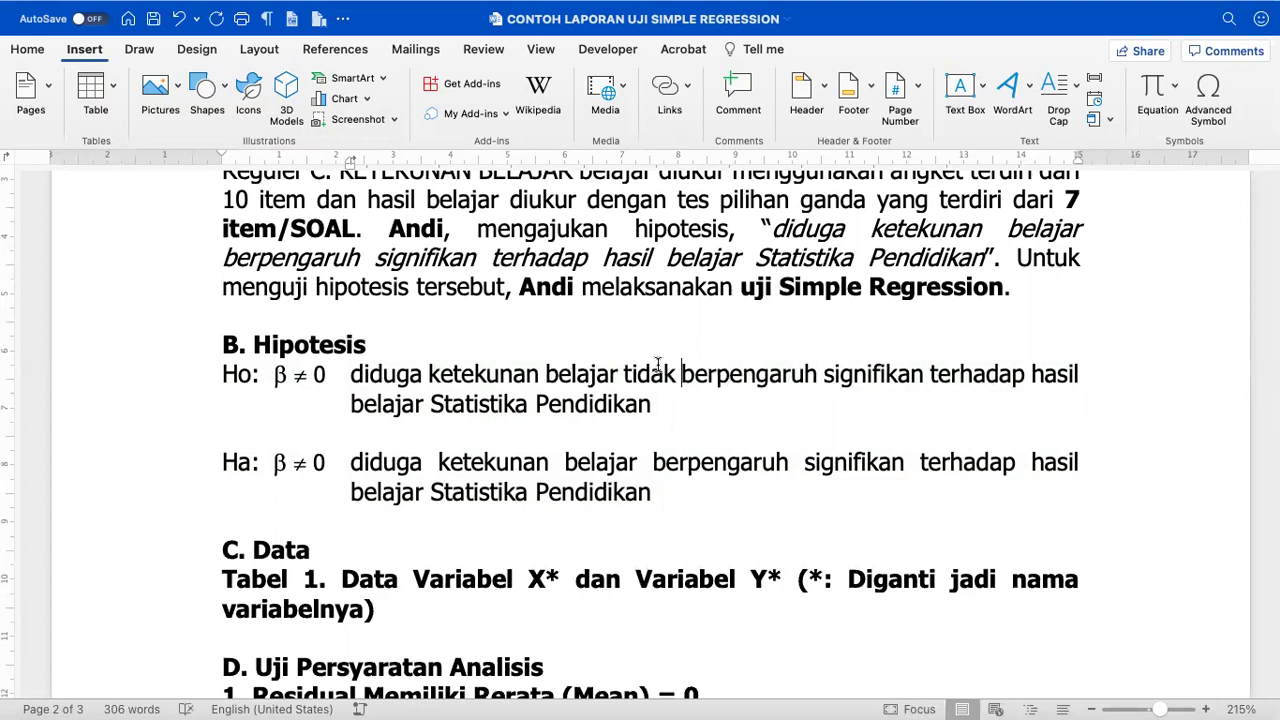
double_click(383, 373)
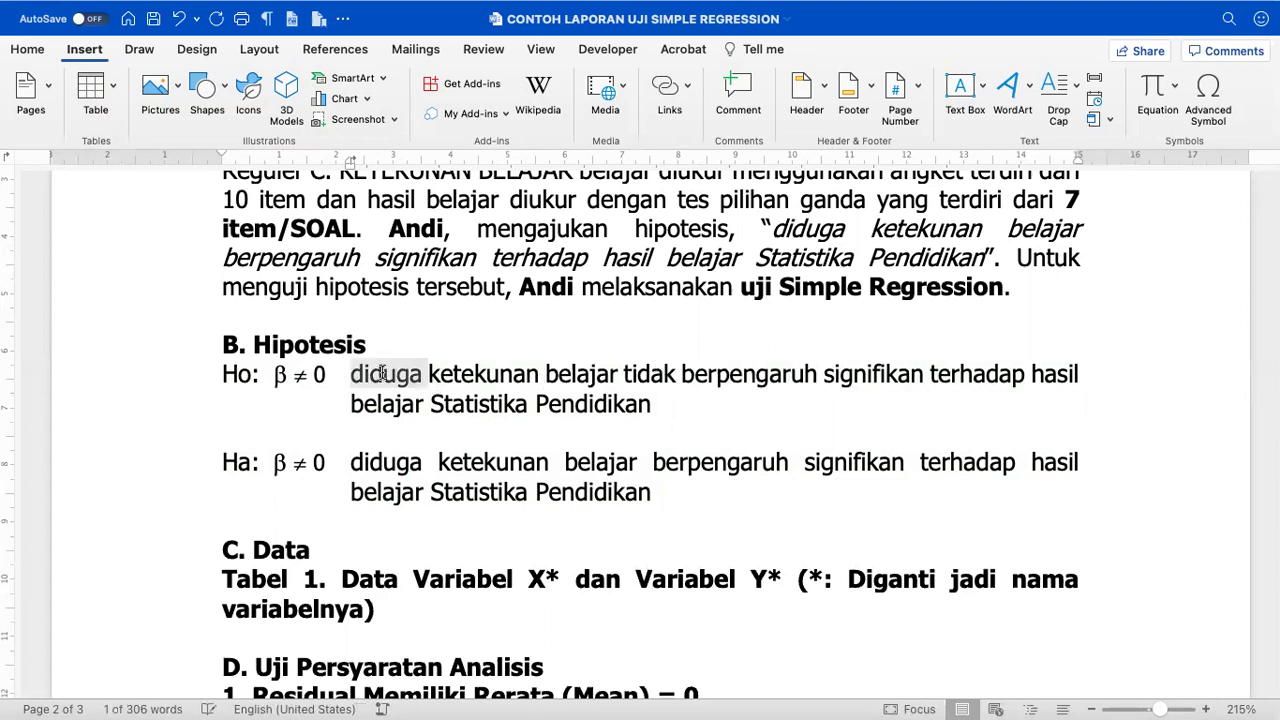
key(BackSpace)
key(super+z)
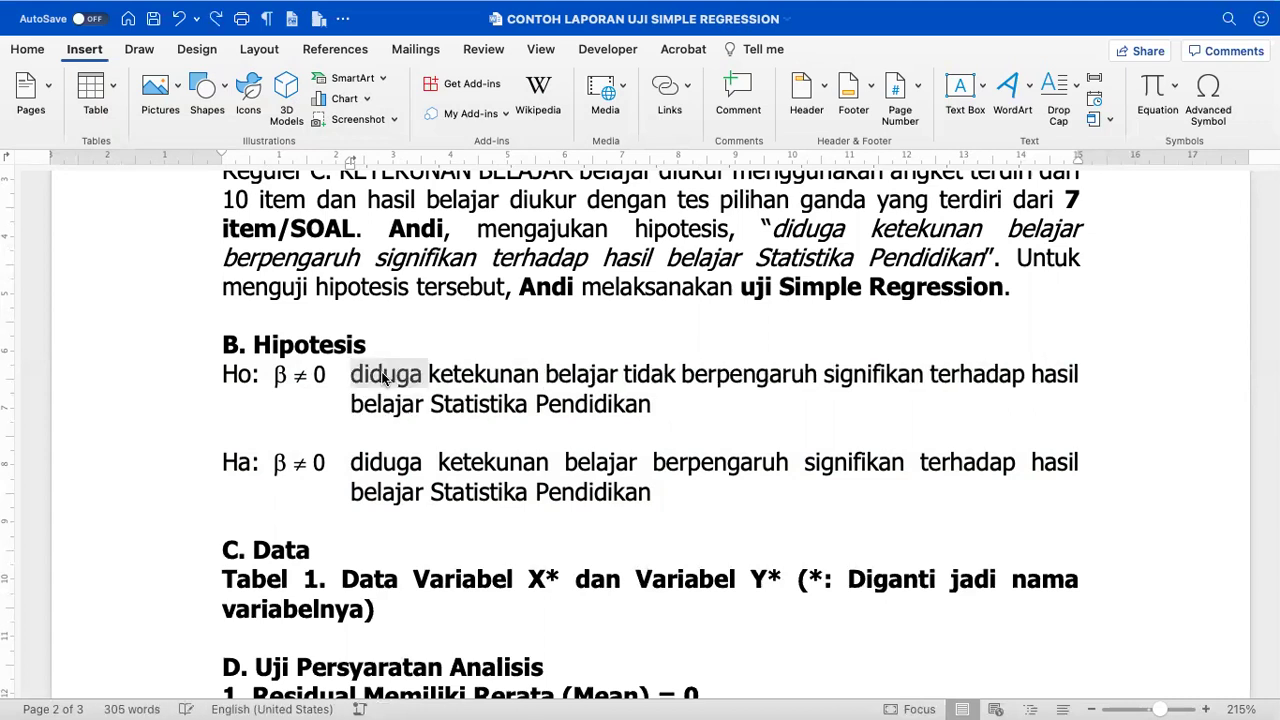
key(BackSpace)
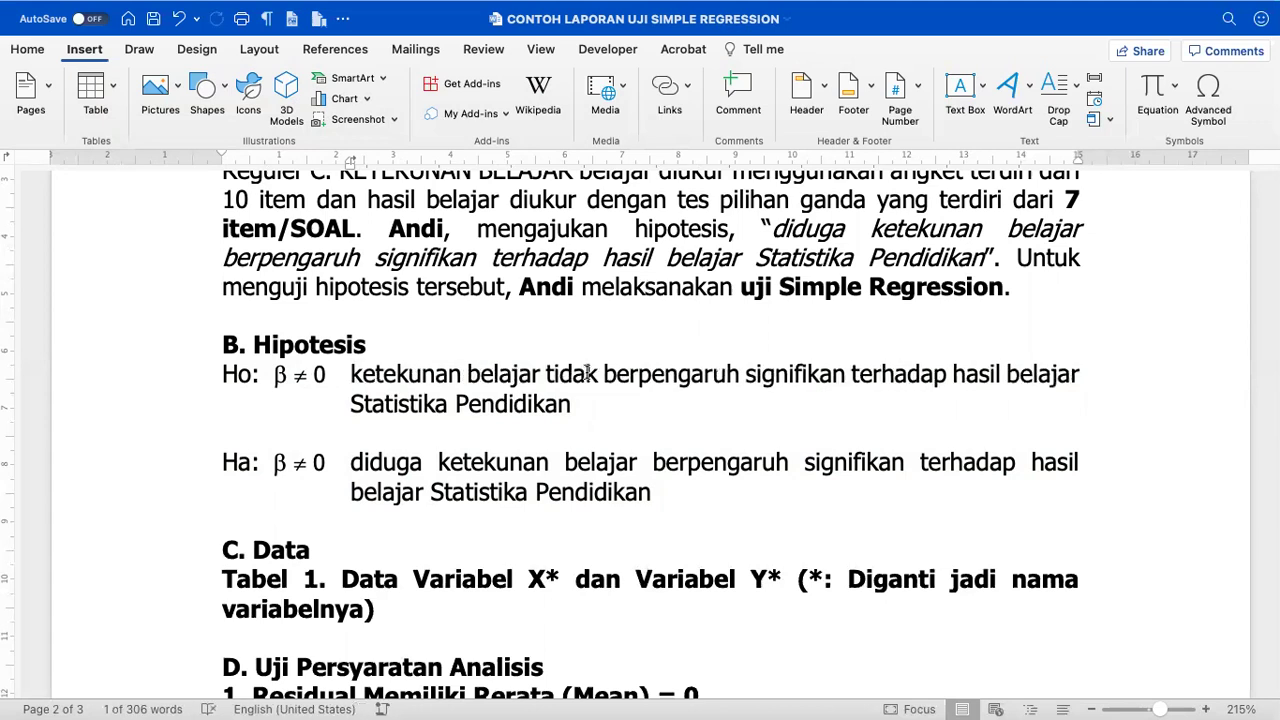
- Colour the words "tidak berpengaruh signifikan" in the Ho statement red
drag(549, 373, 808, 375)
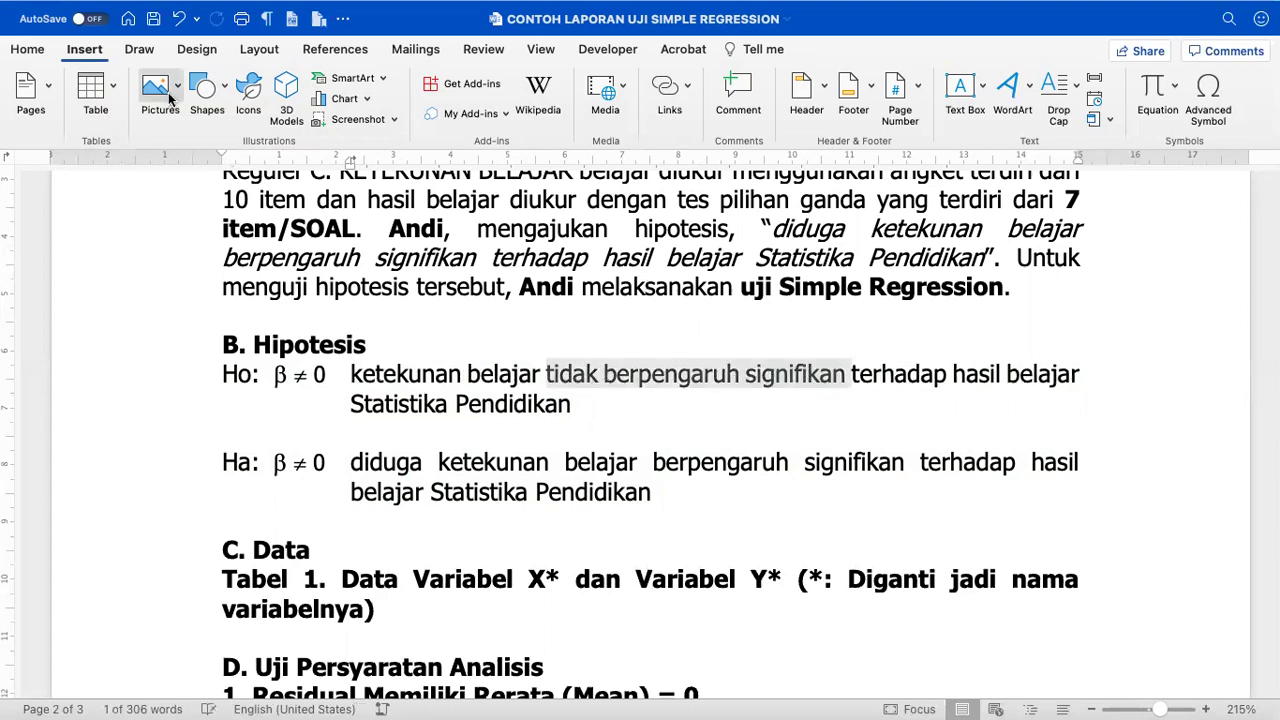
click(32, 55)
click(350, 113)
- Delete "diduga" from the Ha statement and colour its words "berpengaruh signifikan" red
drag(347, 470, 437, 463)
key(Delete)
drag(567, 463, 832, 463)
click(350, 113)
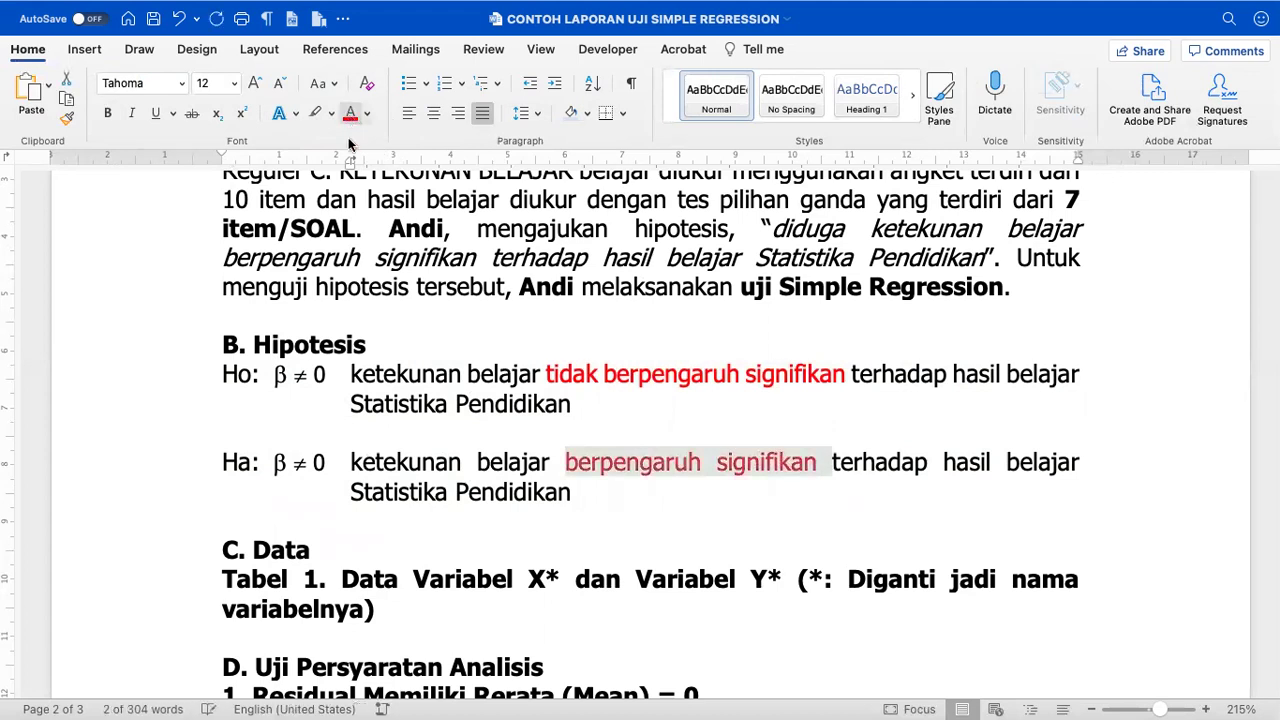
- Review the Ho and Ha statements in the B. Hipotesis section, including their symbols and wording
click(259, 382)
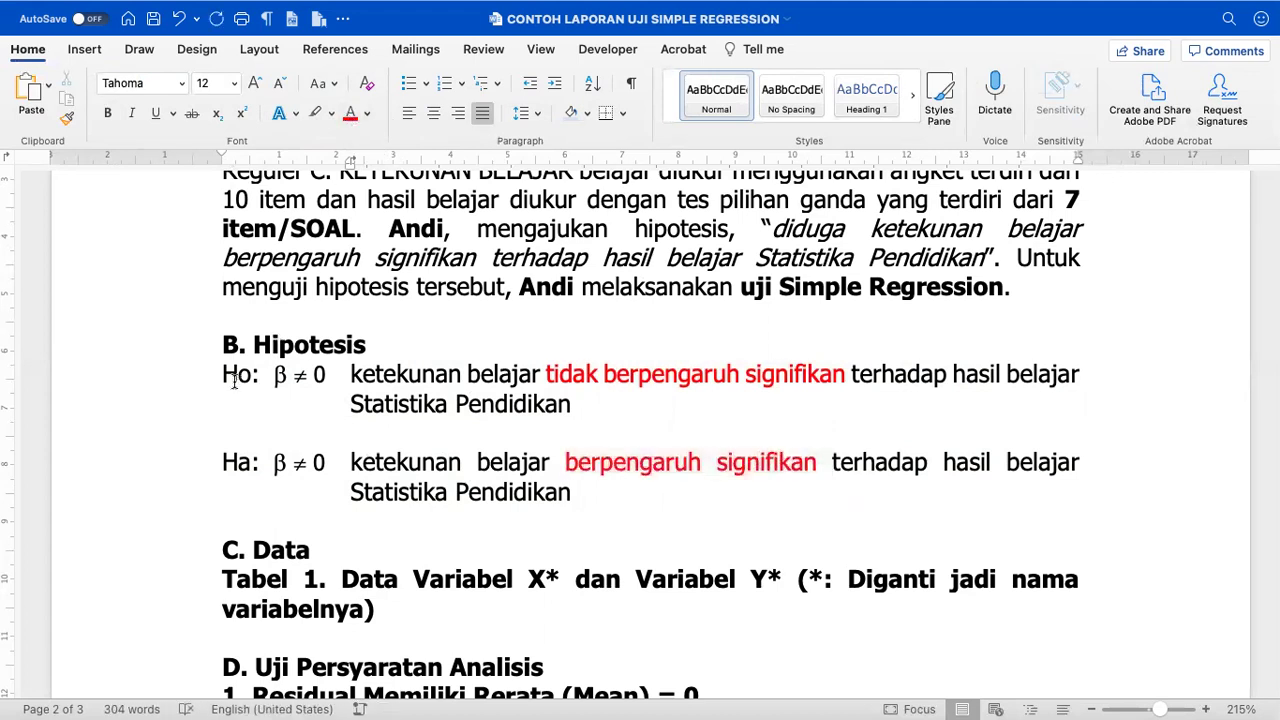
click(236, 483)
drag(220, 374, 565, 405)
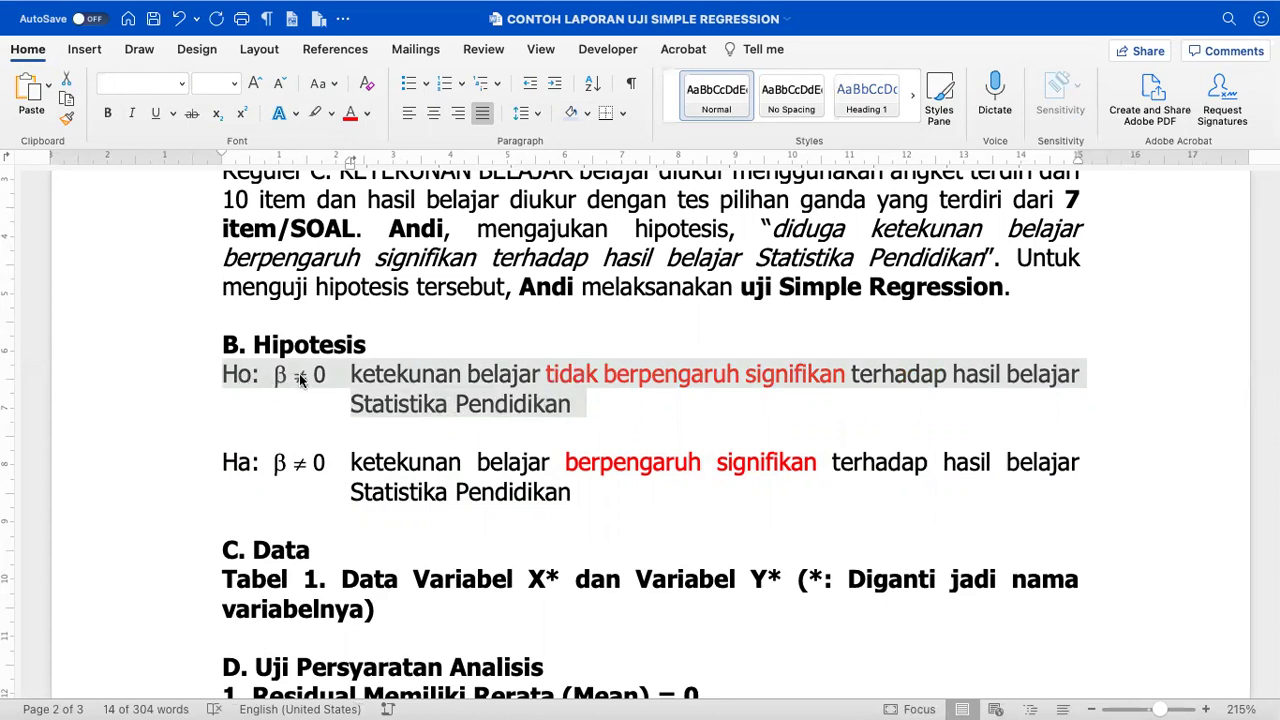
drag(224, 462, 477, 470)
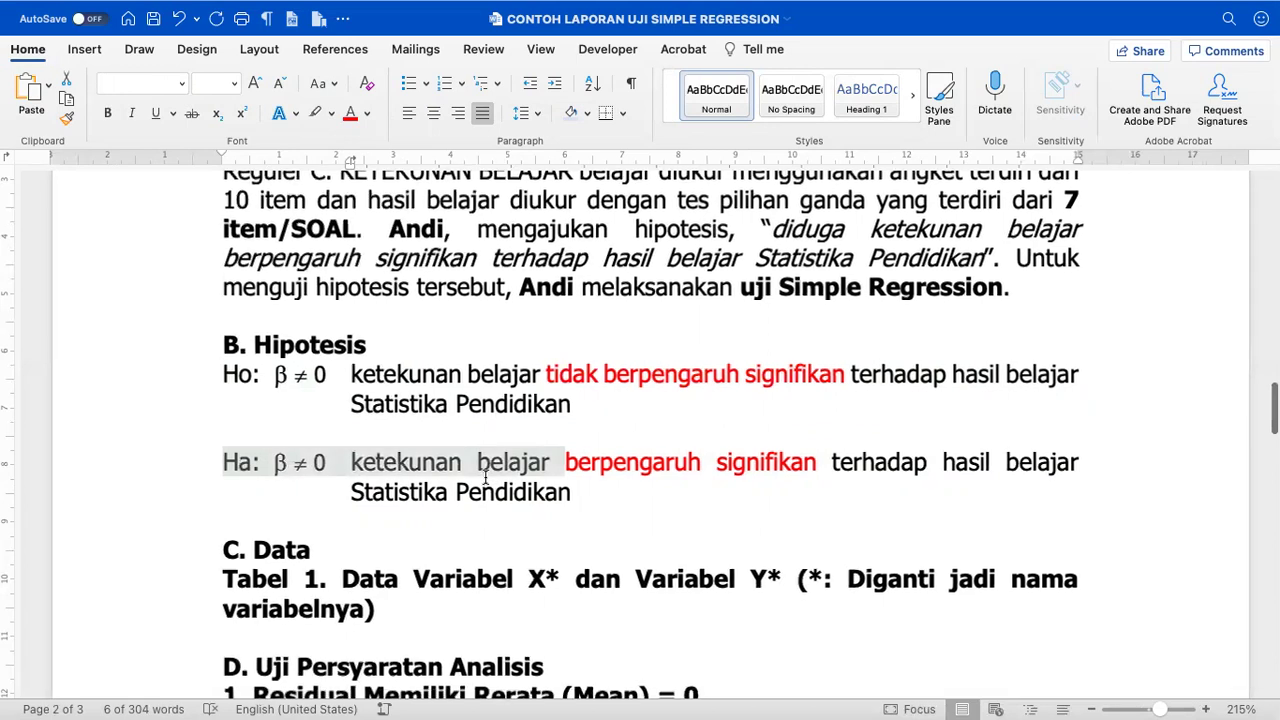
click(376, 390)
scroll(366, 380, down, 3)
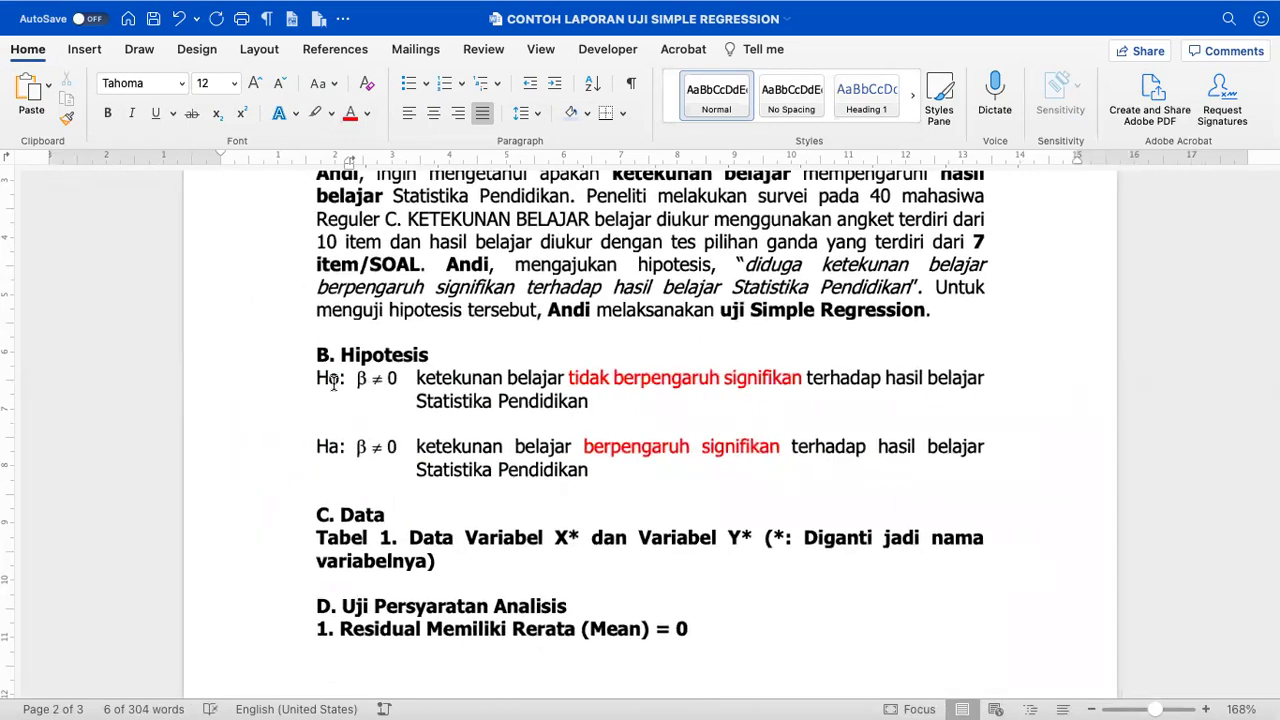
click(319, 392)
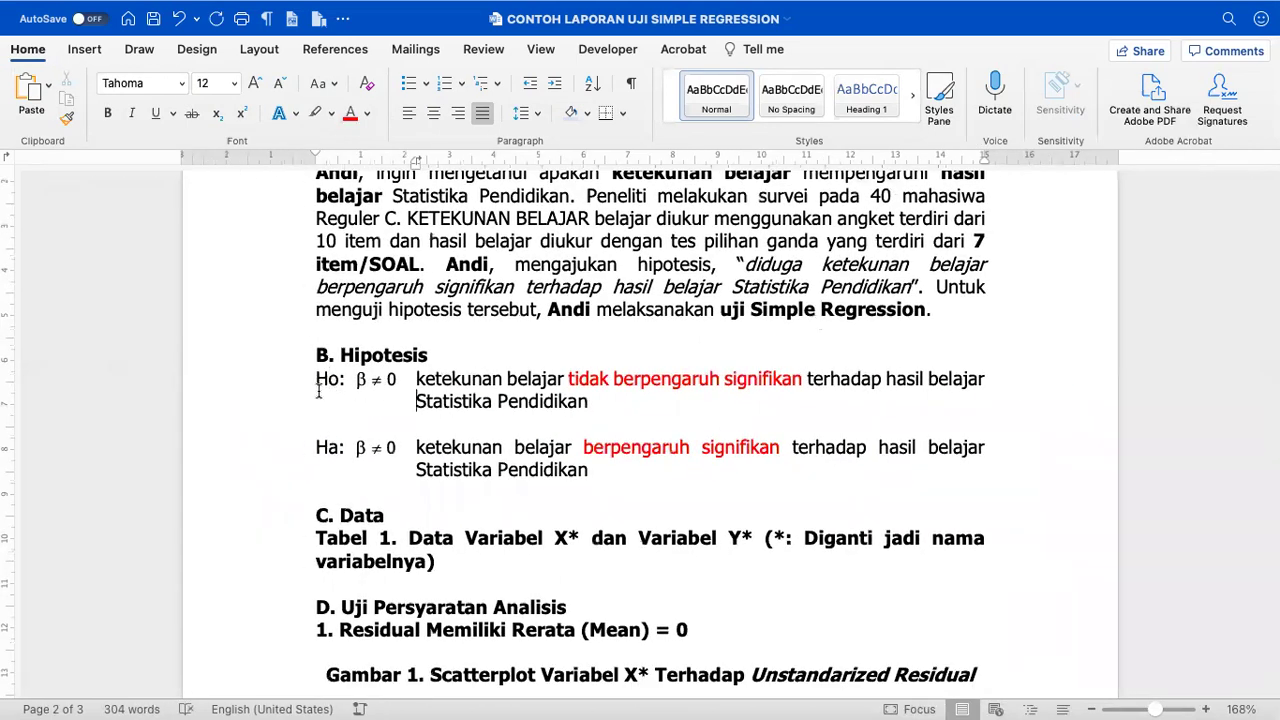
scroll(319, 392, down, 2)
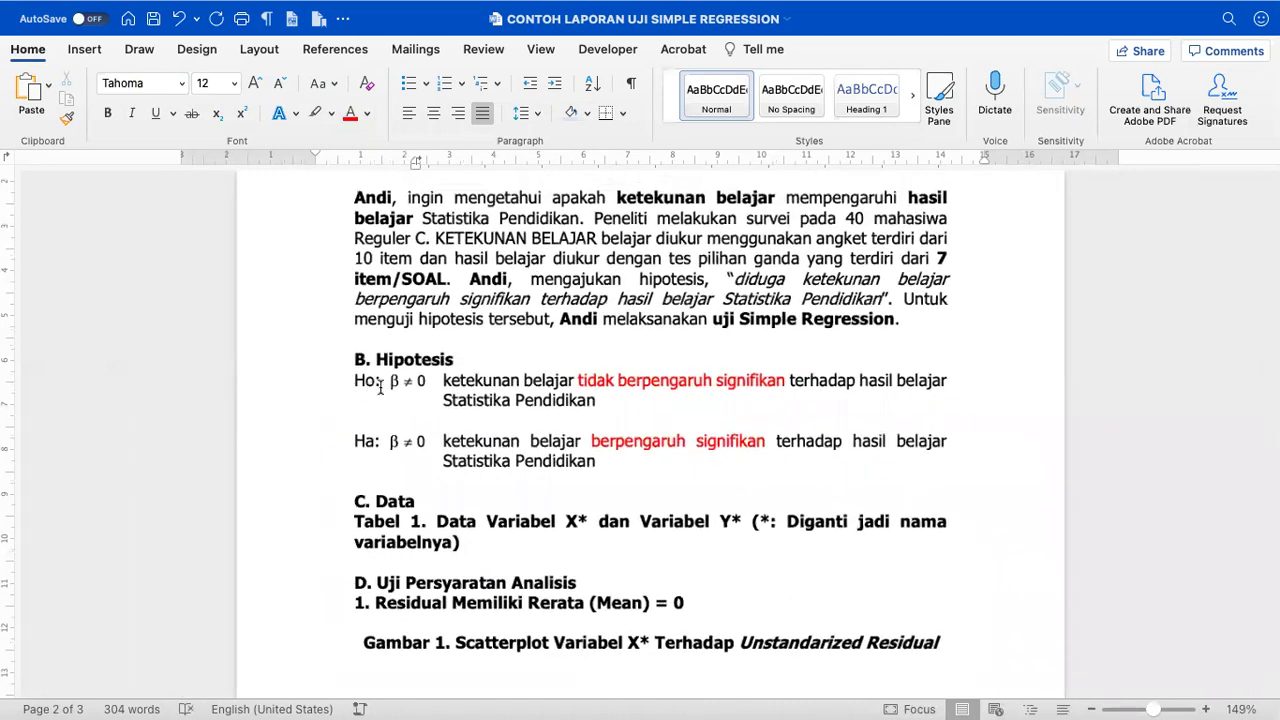
scroll(380, 388, up, 1)
scroll(380, 388, down, 1)
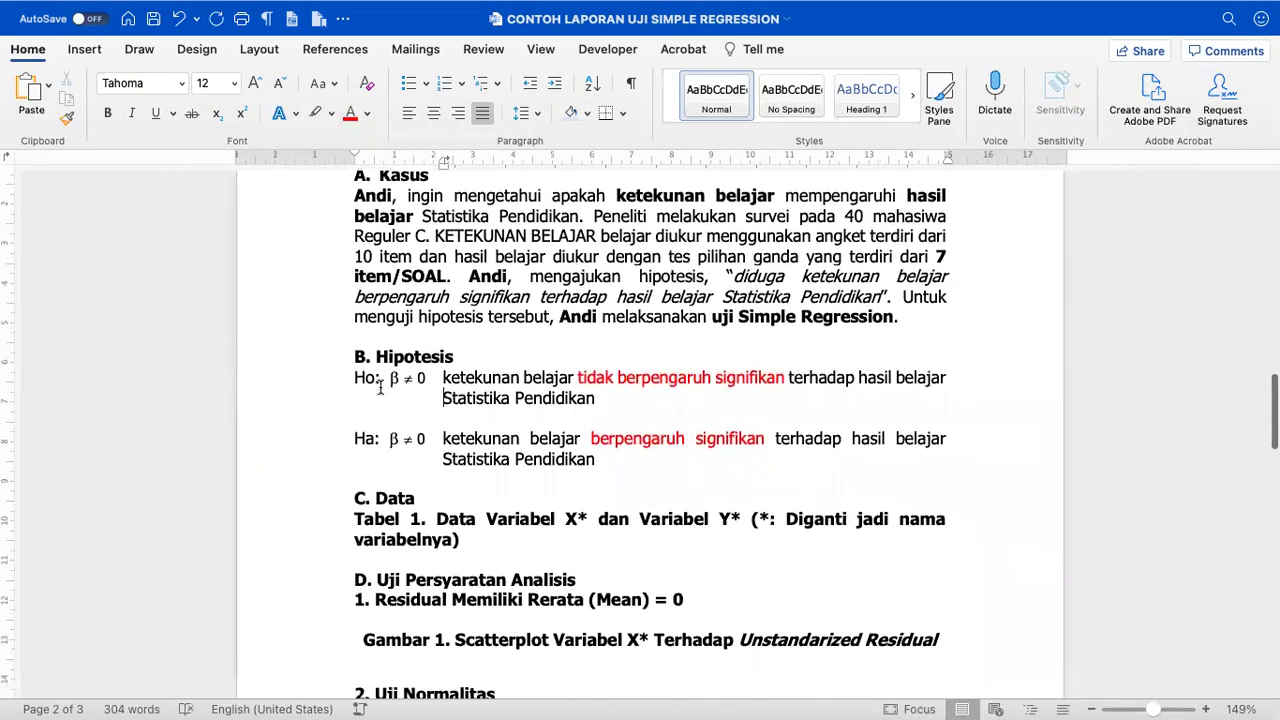
scroll(380, 388, down, 1)
- Examine the Tabel 1 caption under C. Data and select the asterisk in its variable-name replacement note
click(486, 491)
scroll(486, 491, down, 2)
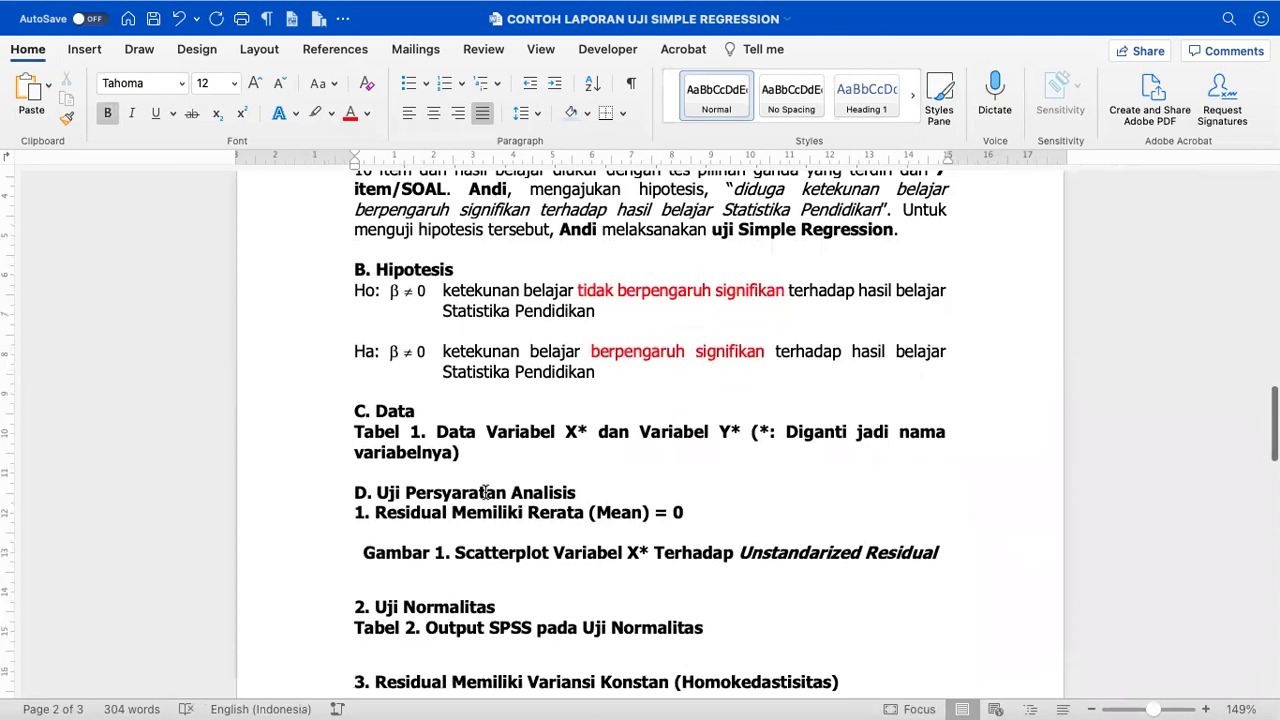
ctrl+scroll(486, 491, up, 3)
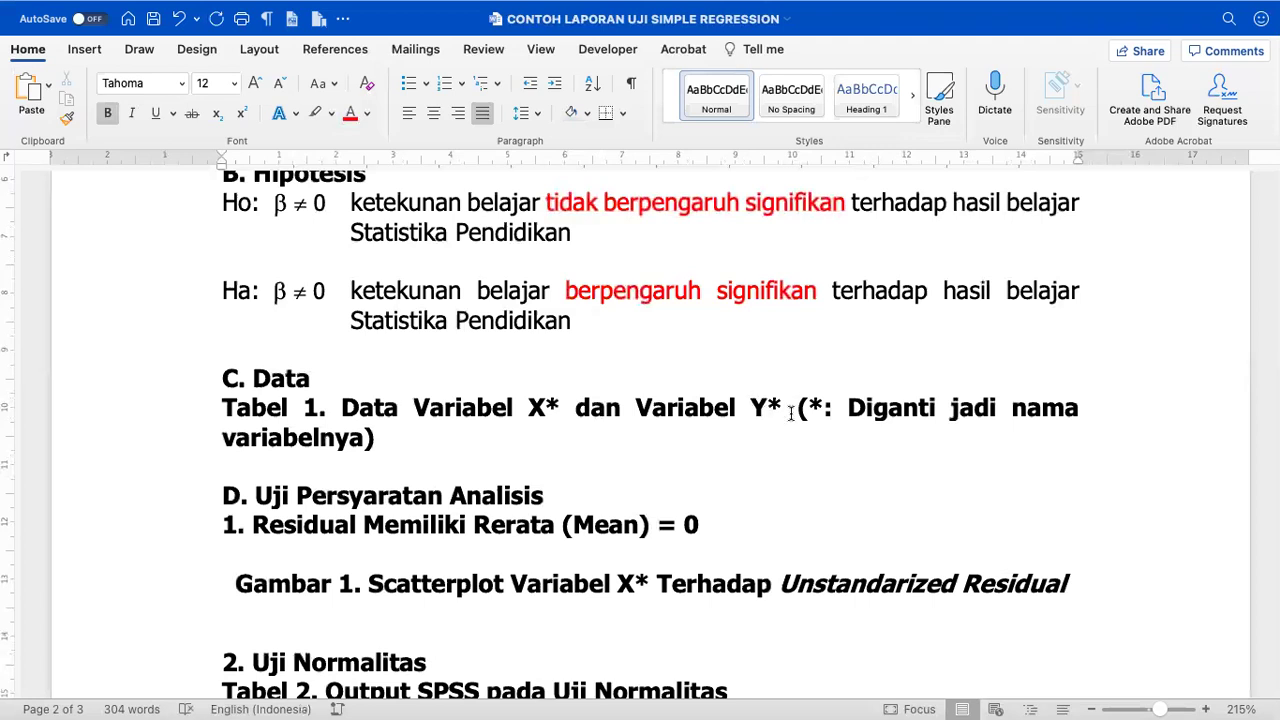
drag(808, 407, 827, 407)
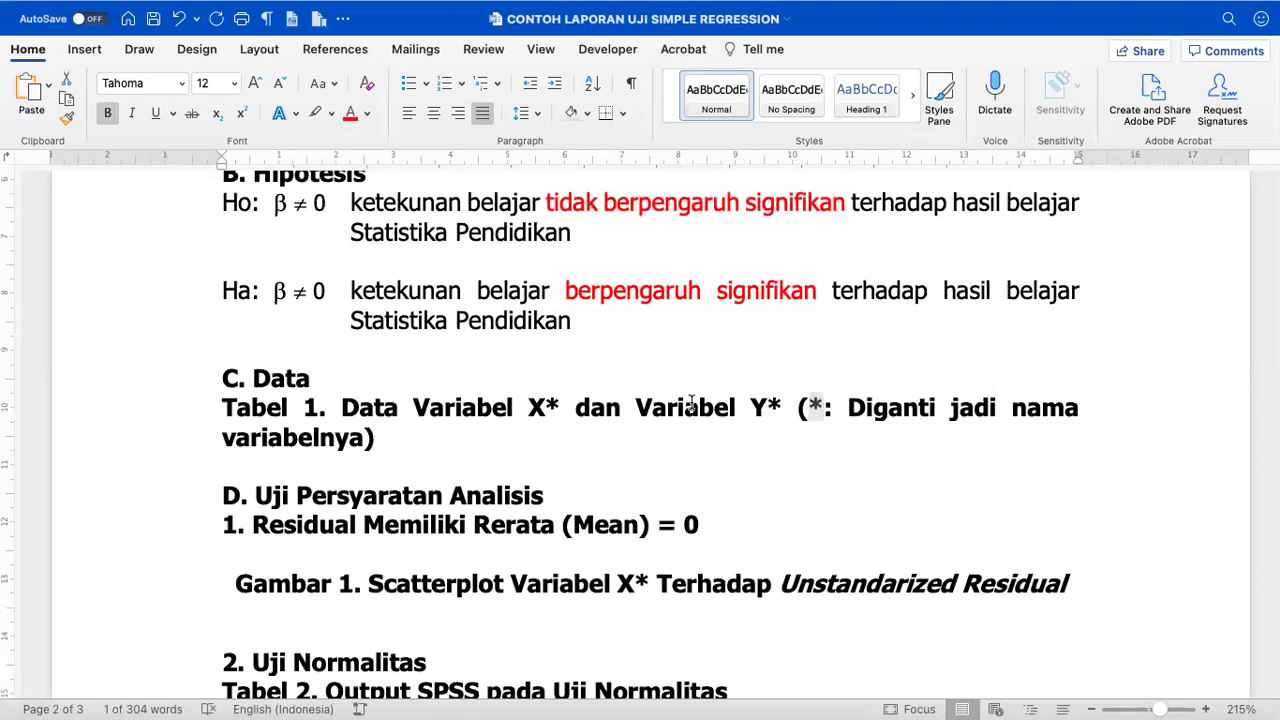
- Replace "X*" with "Ketekunan Belajar" and "Y*" with "Hasil Belajar" in the Tabel 1 caption
click(543, 407)
key(Delete)
key(BackSpace)
text(Ketekunan Belajar)
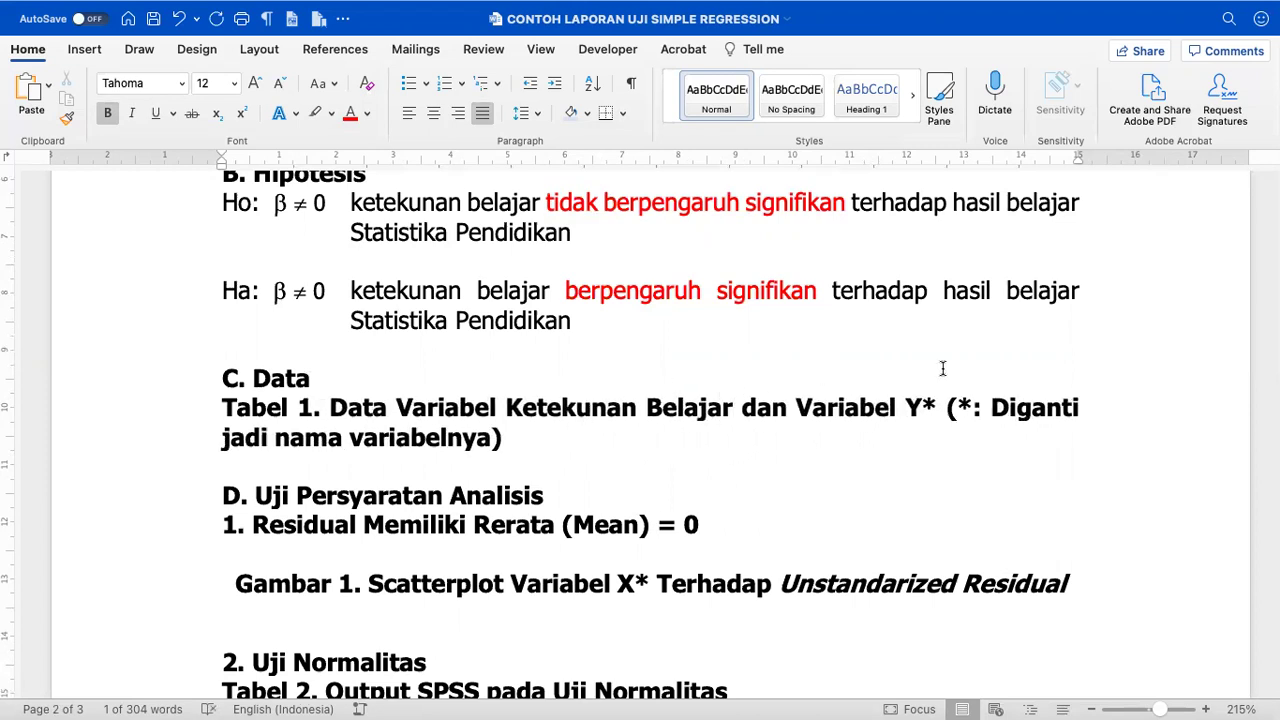
drag(908, 406, 942, 403)
text(Hasil Bela)
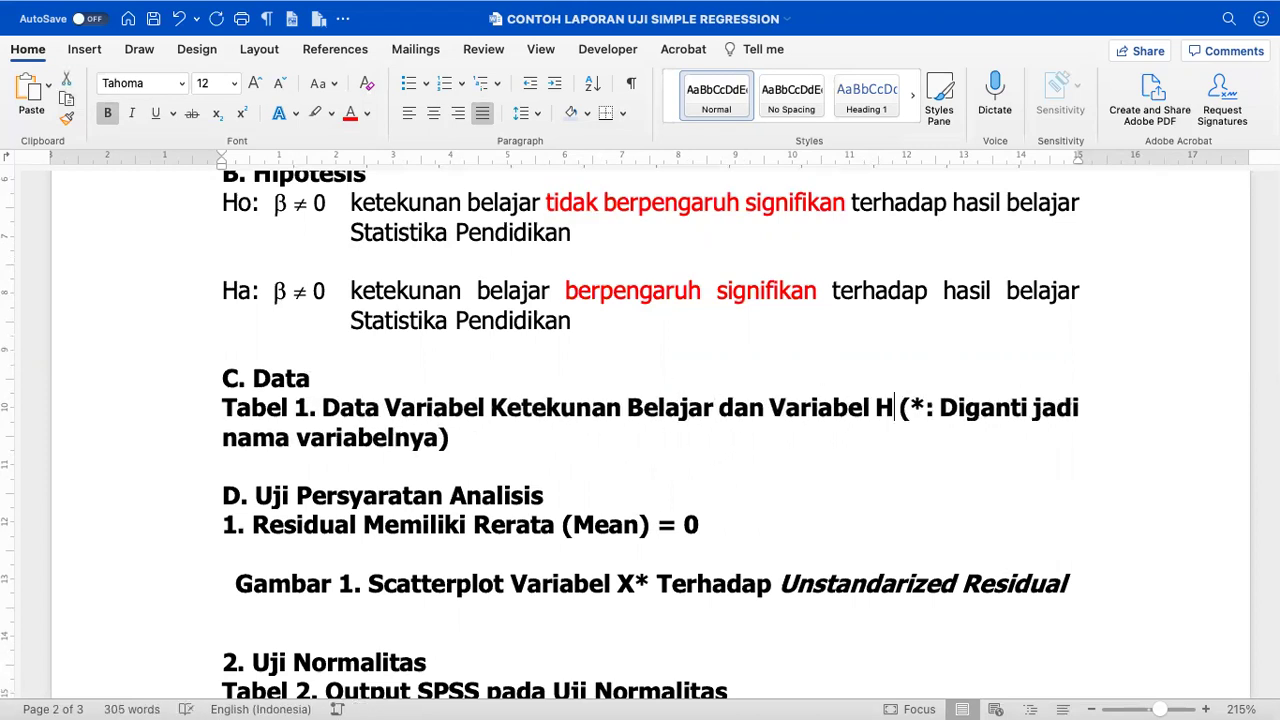
text(jar)
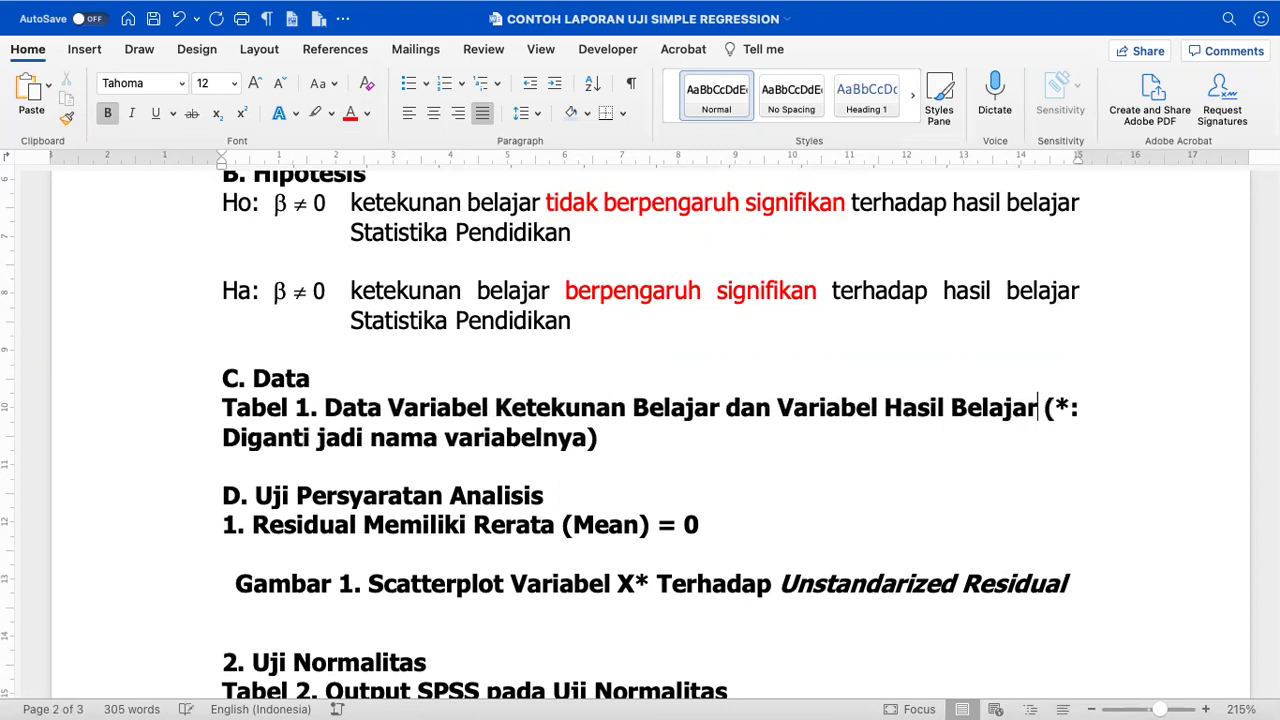
- Delete the variable-name replacement note from the Tabel 1 caption and add blank lines before section D
key(shift+Down)
key(BackSpace)
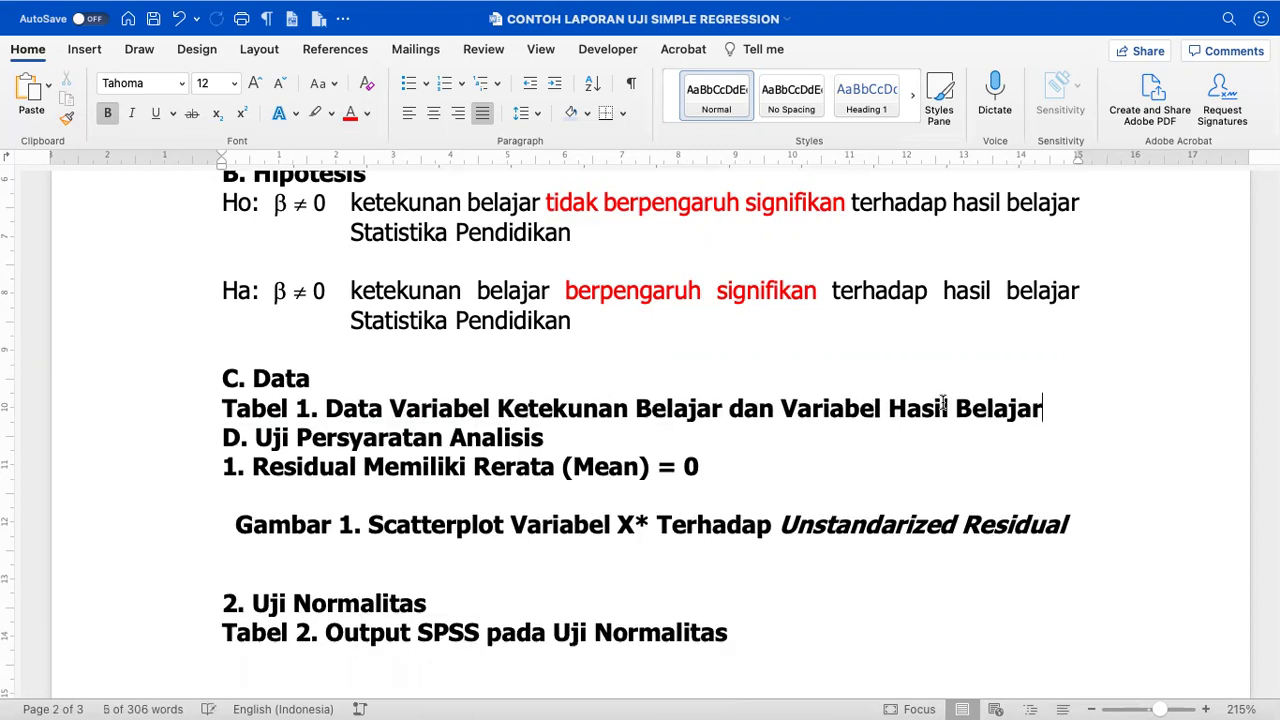
key(Return)
key(Return)
key(Return)
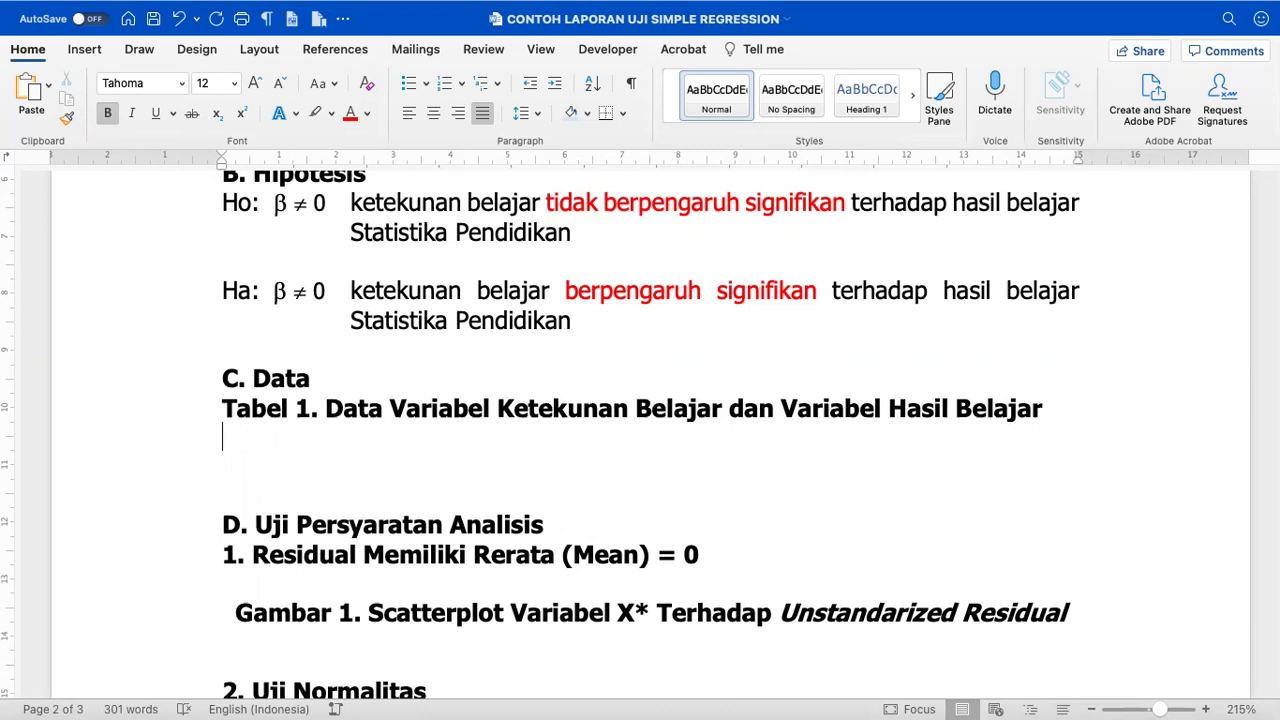
- Switch to the Excel workbook and copy the Sampel, KETEKUNAN BELAJAR and HASIL BELAJAR table from its header down to Siswa 40
key(super+Tab)
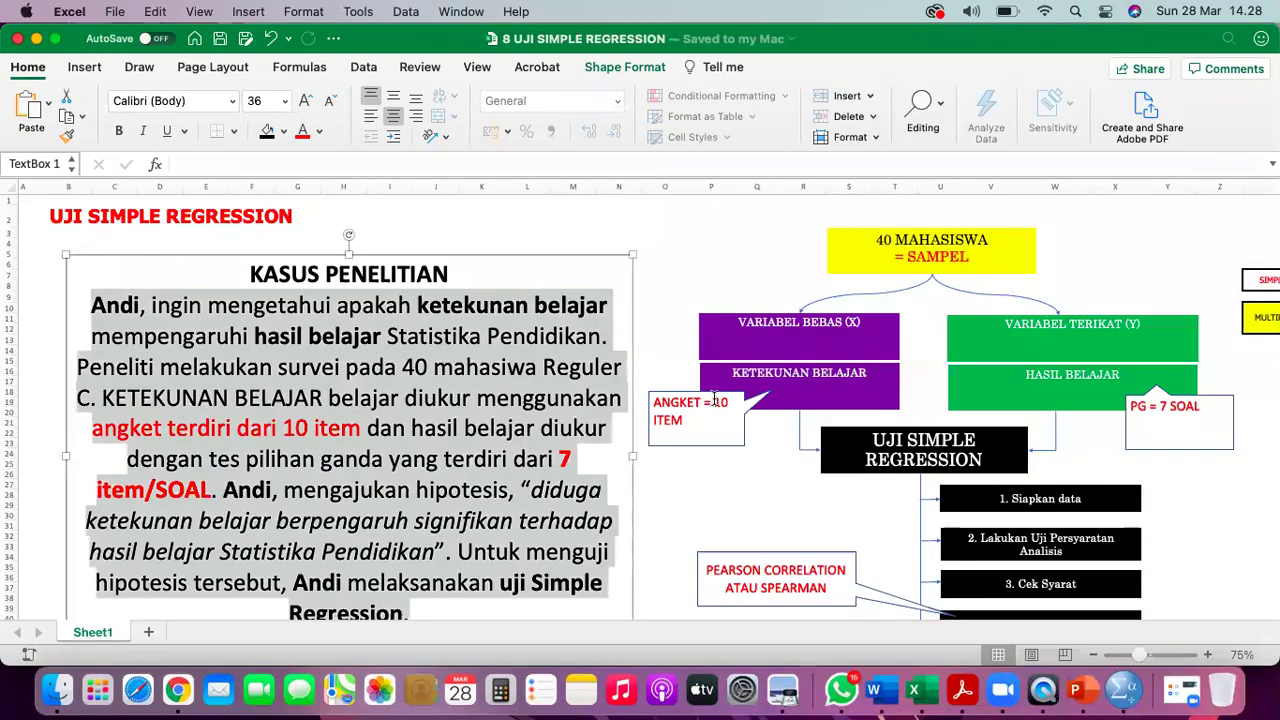
scroll(714, 398, right, 5)
scroll(714, 398, down, 10)
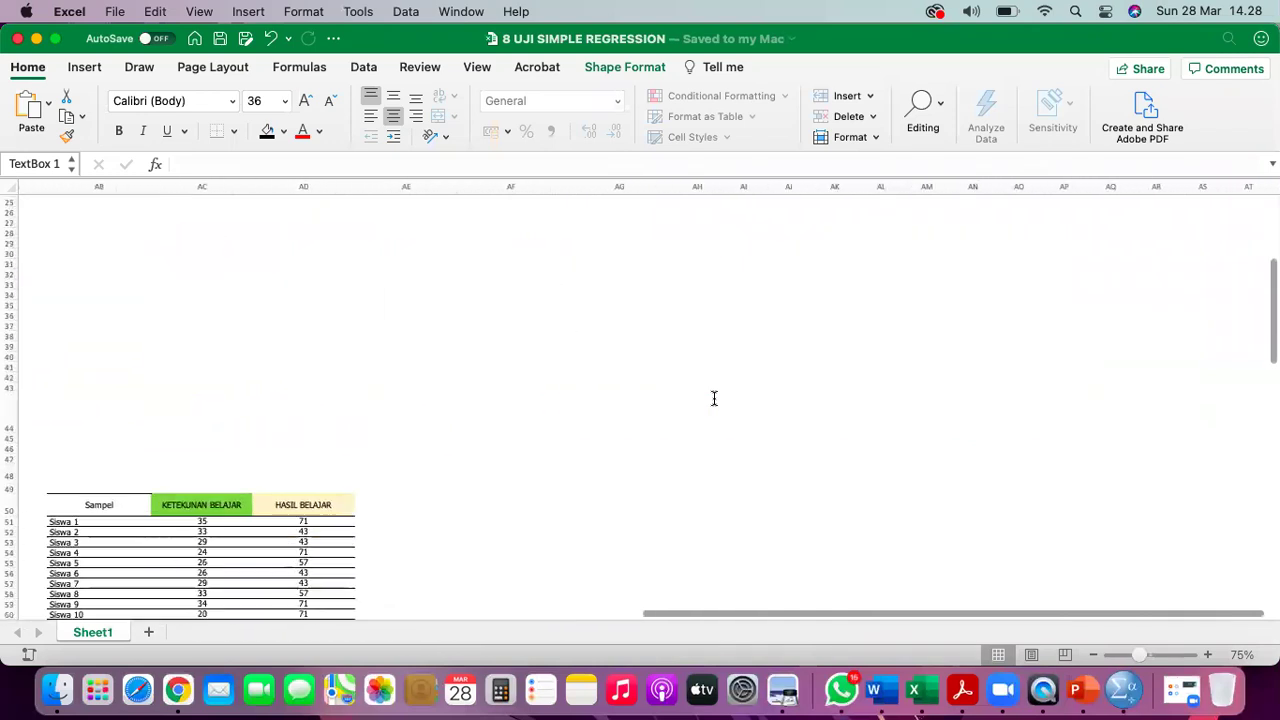
scroll(714, 398, left, 3)
scroll(714, 398, down, 1)
scroll(714, 398, right, 1)
drag(346, 336, 567, 461)
scroll(567, 461, down, 10)
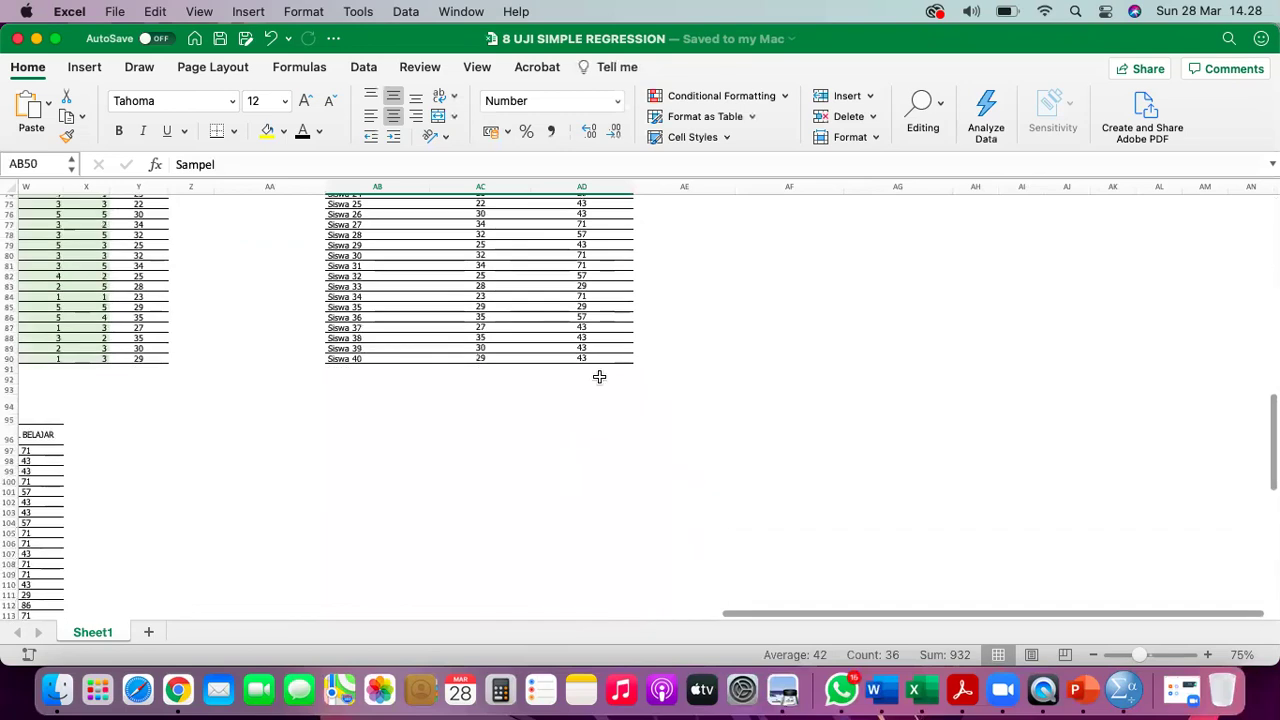
shift+click(605, 358)
scroll(605, 358, up, 10)
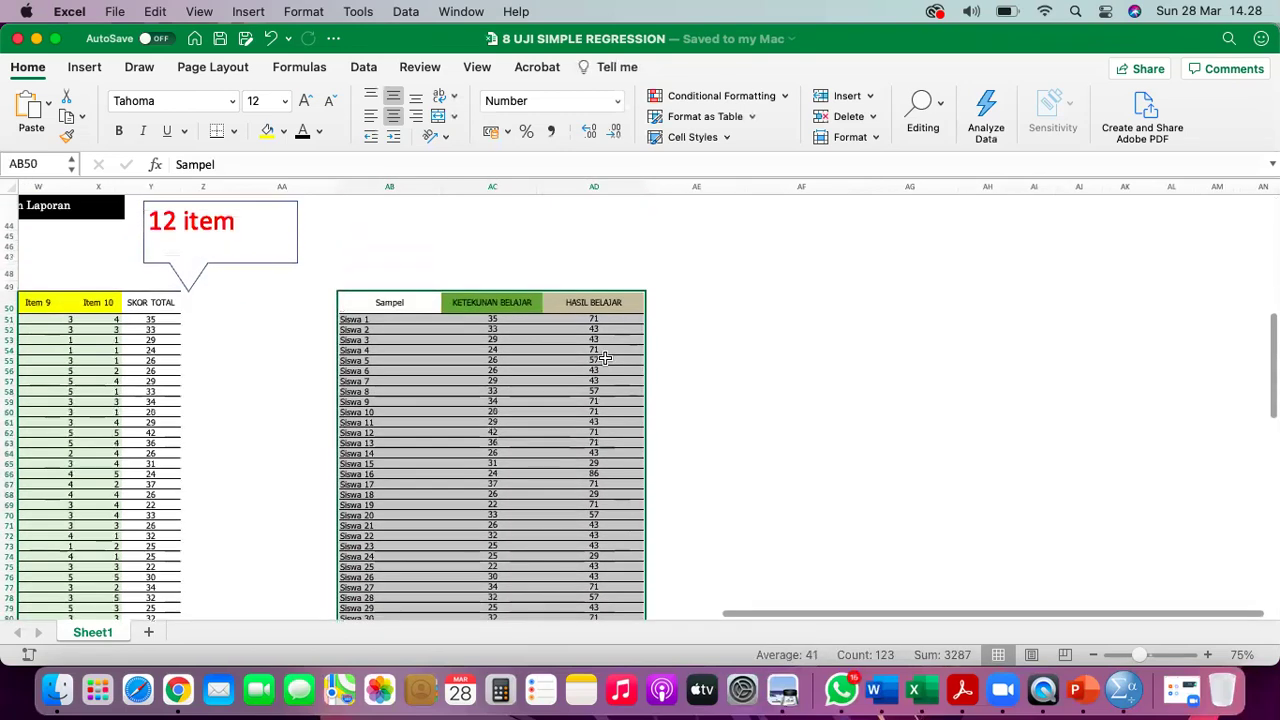
right_click(508, 301)
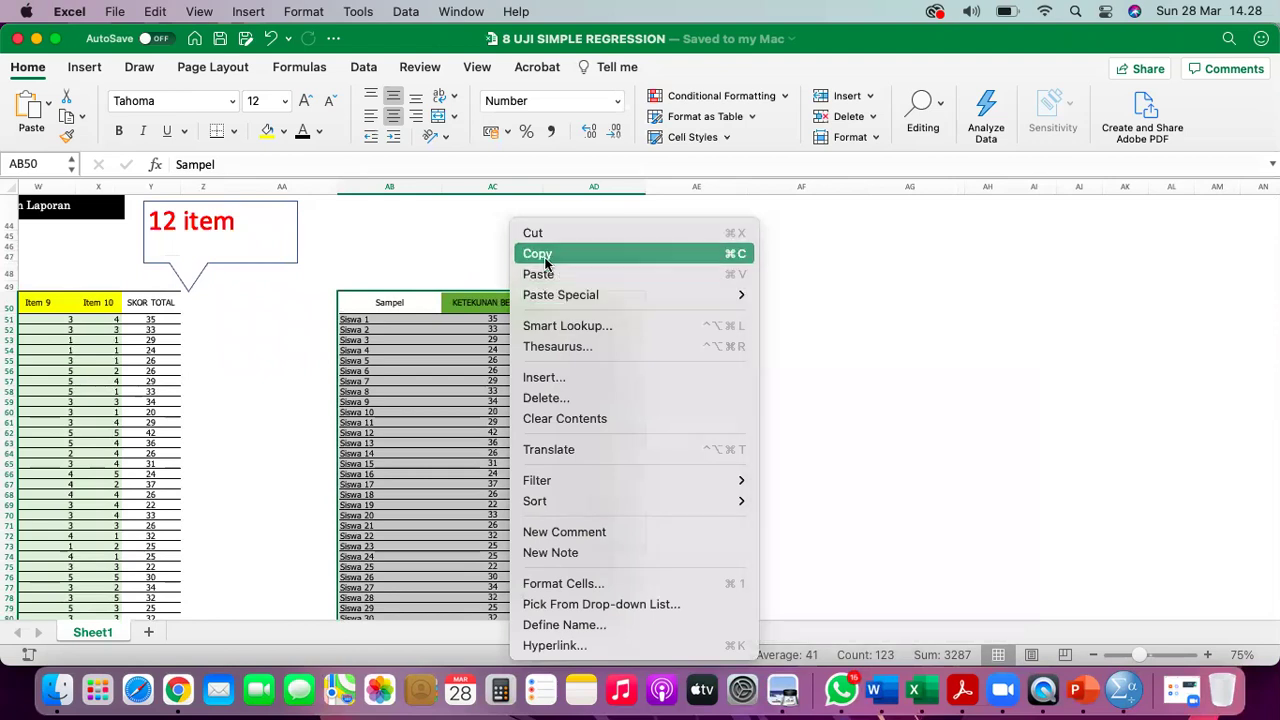
click(546, 262)
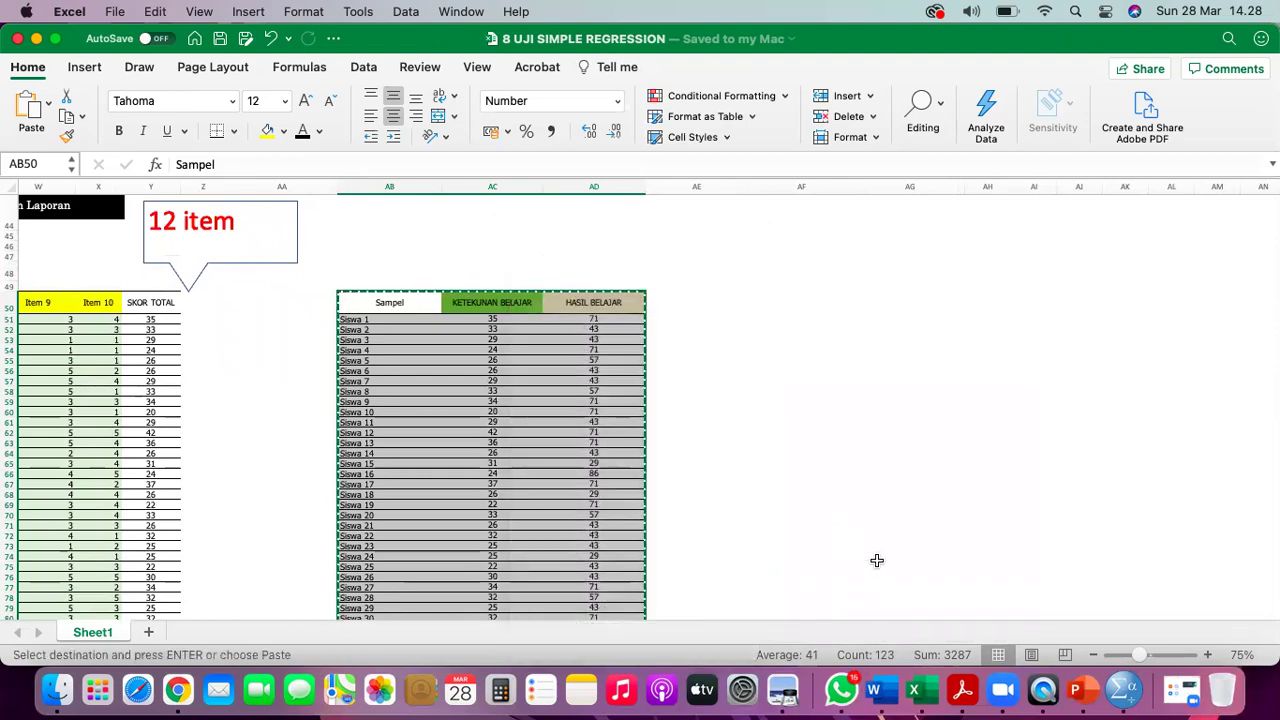
- Switch back to the Word report and paste the copied data table below the Tabel 1 caption
click(885, 690)
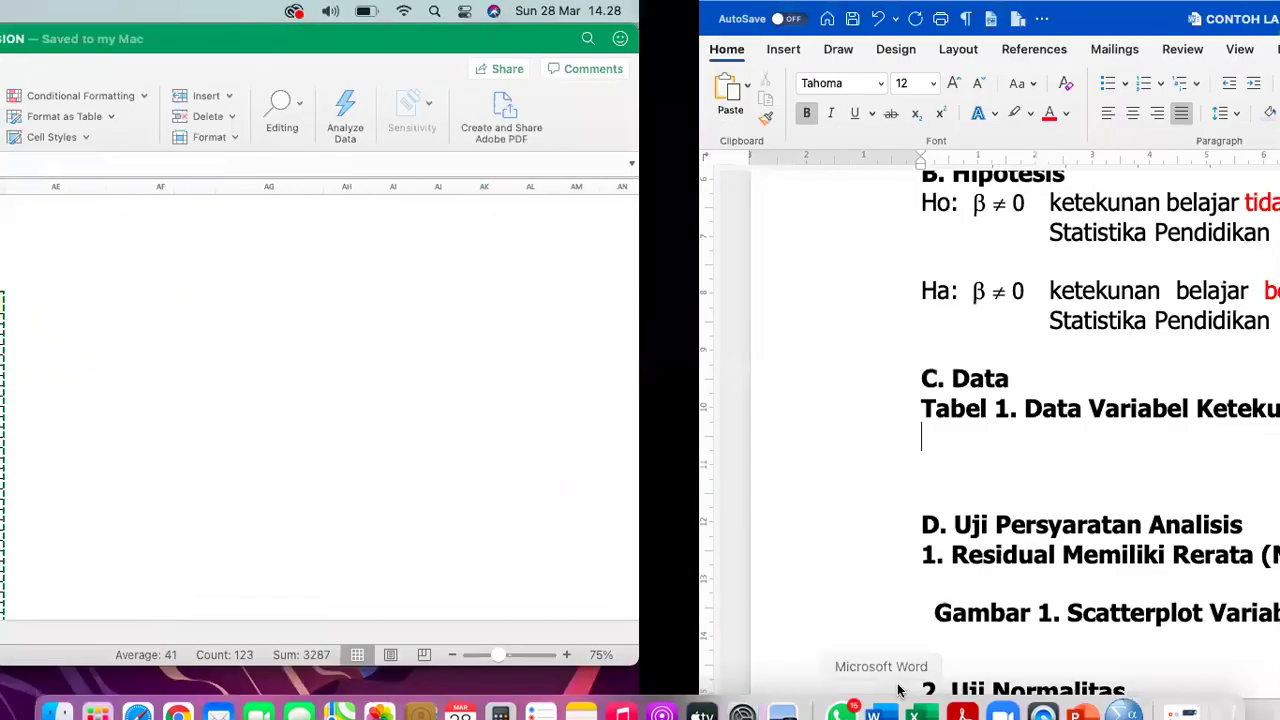
key(Return)
key(Return)
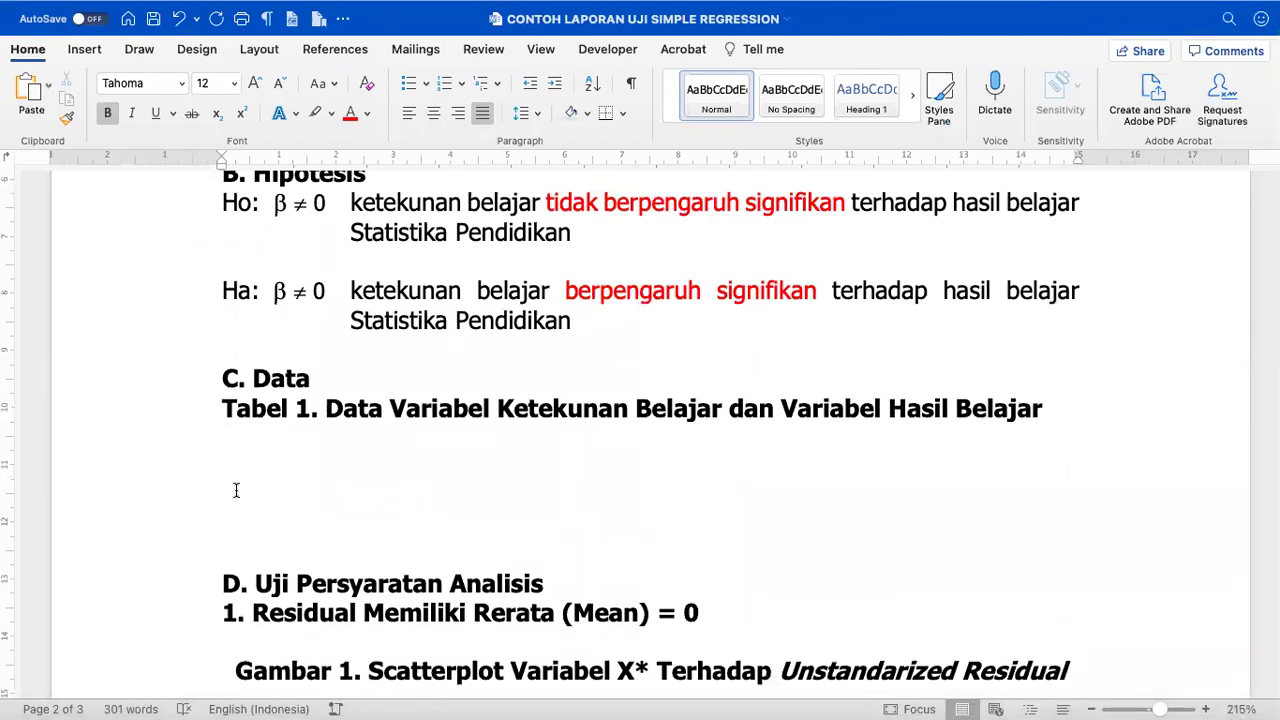
key(super+v)
- Remove the blank lines between the Tabel 1 caption and the pasted table
scroll(236, 490, up, 10)
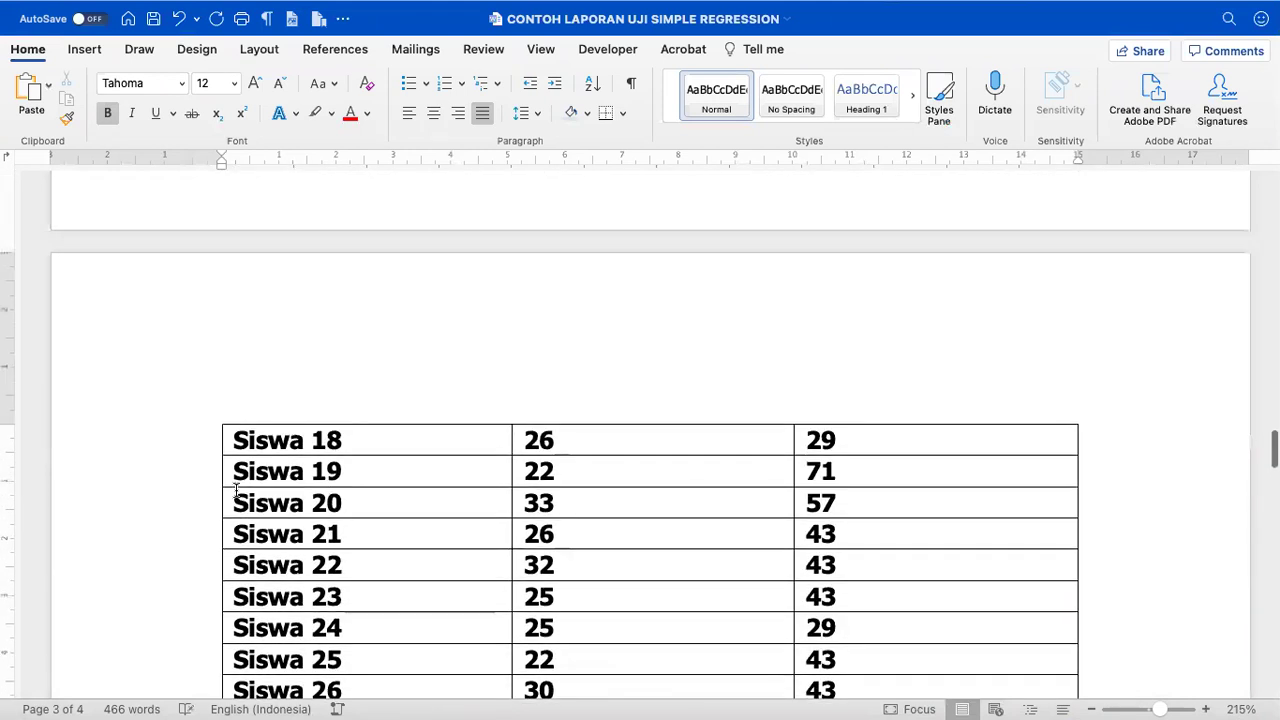
scroll(236, 490, up, 6)
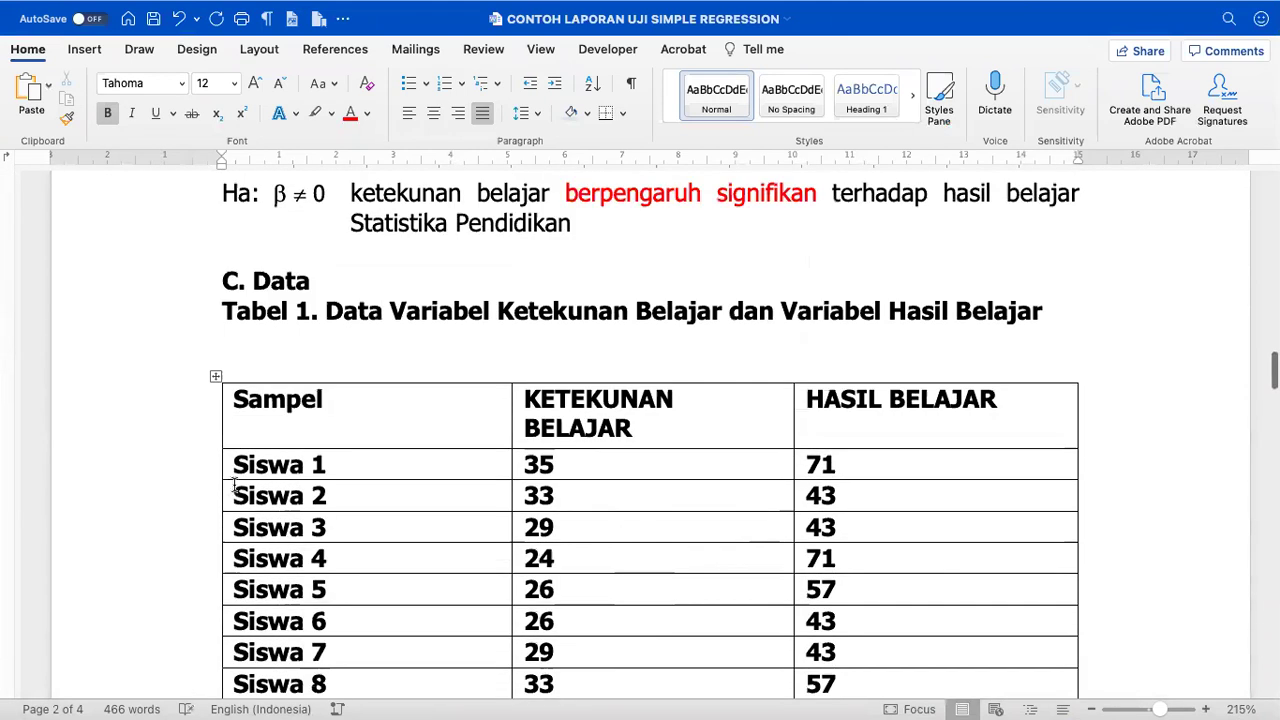
click(257, 371)
key(BackSpace)
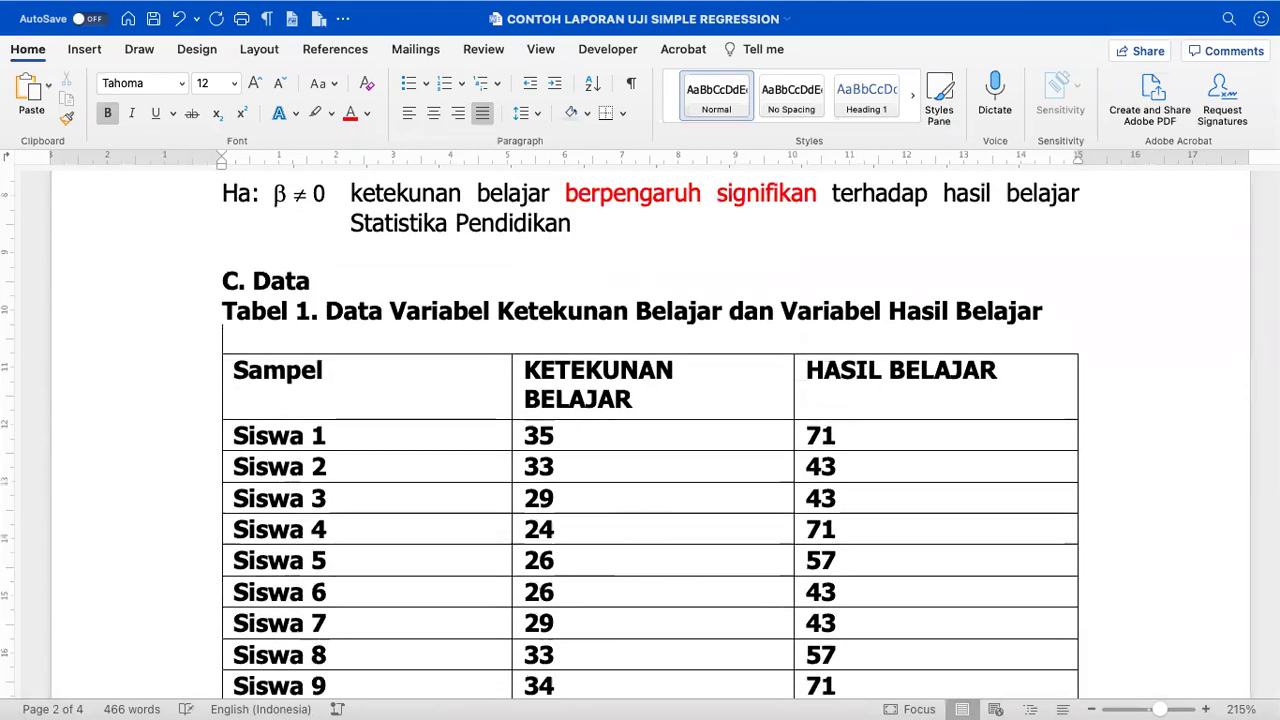
key(BackSpace)
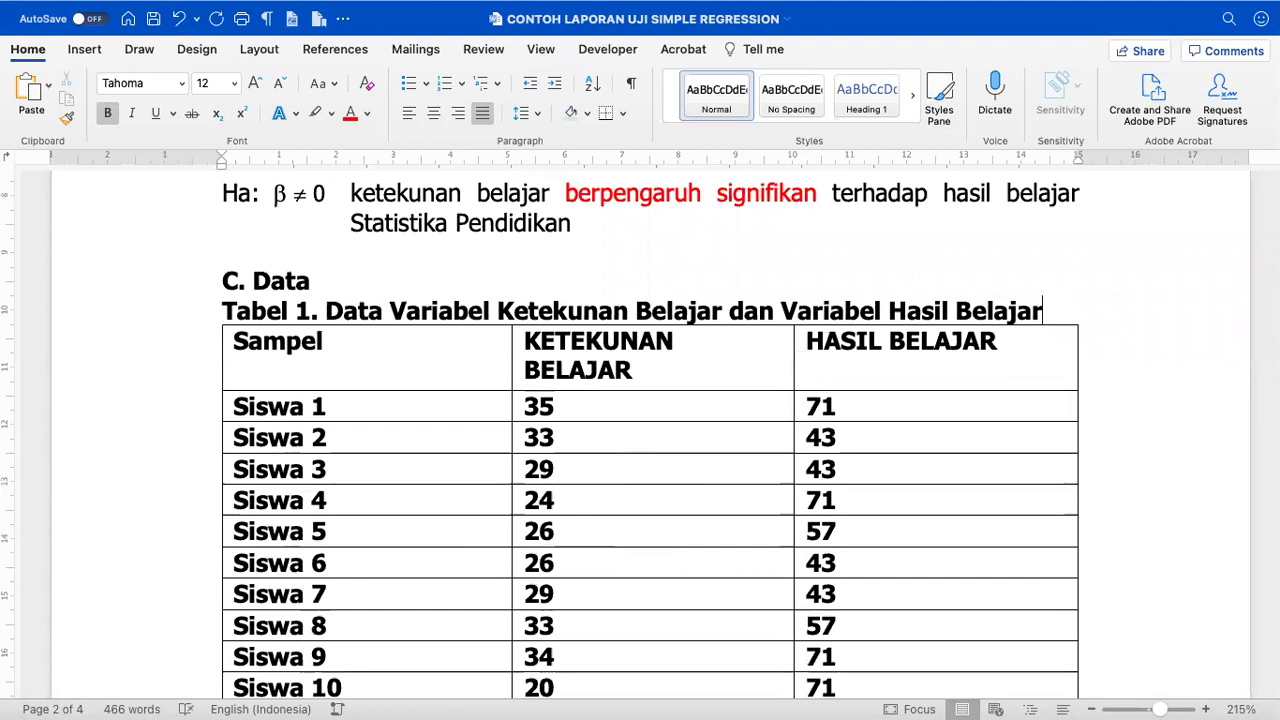
- Rewrite the first header cell of the table as "SAMPEL" in capitals
double_click(352, 340)
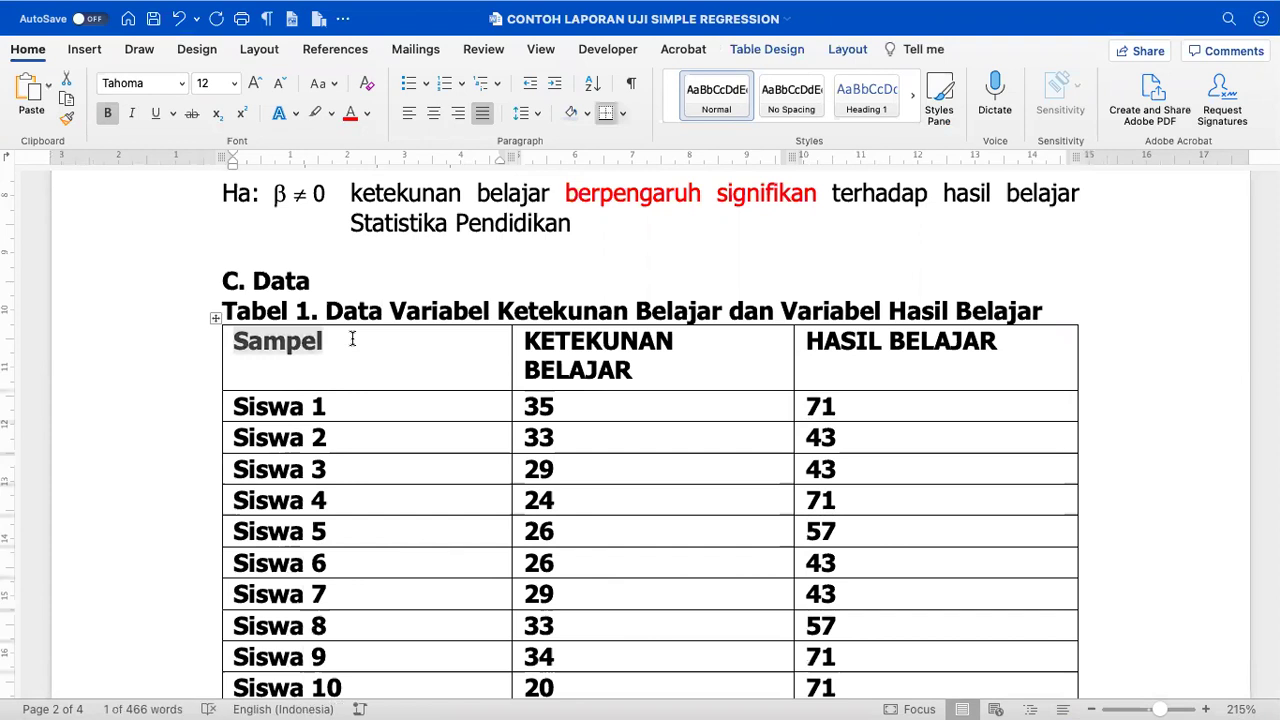
text(SAMPLE)
key(BackSpace)
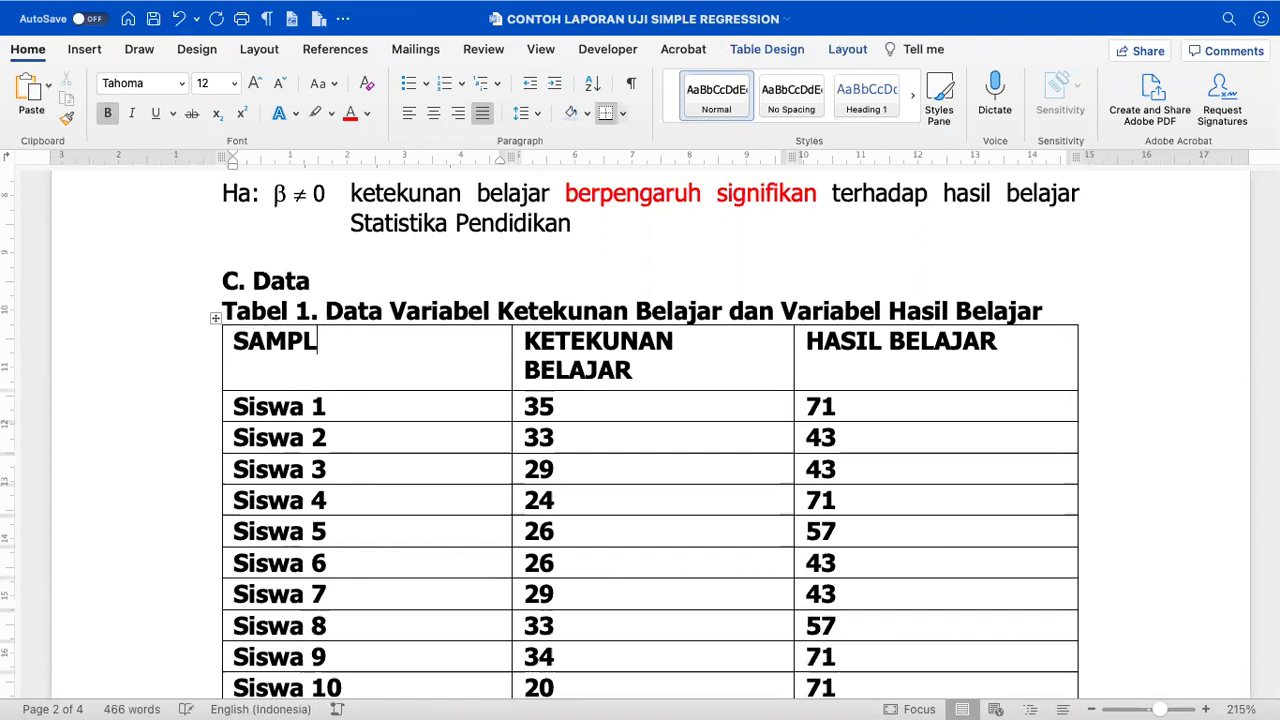
key(BackSpace)
text(EL)
- Narrow the SAMPEL and KETEKUNAN BELAJAR columns, keeping each heading on a single line
drag(511, 342, 446, 353)
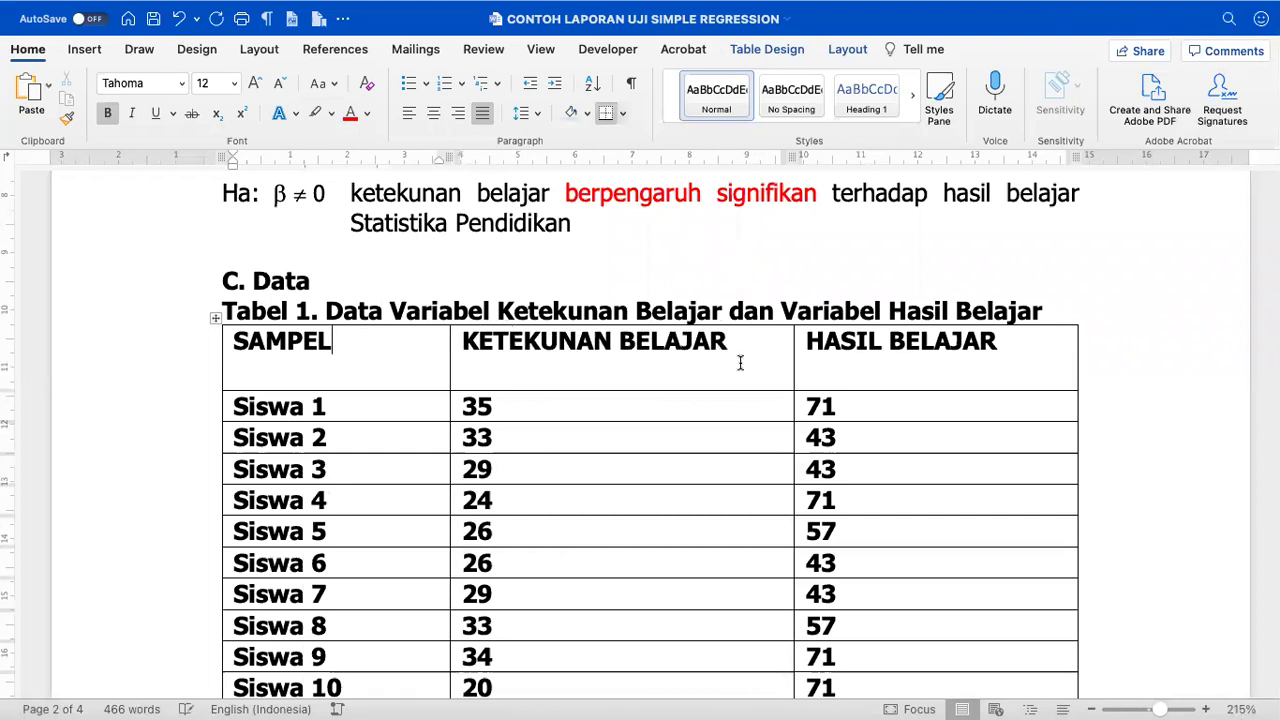
drag(793, 348, 751, 350)
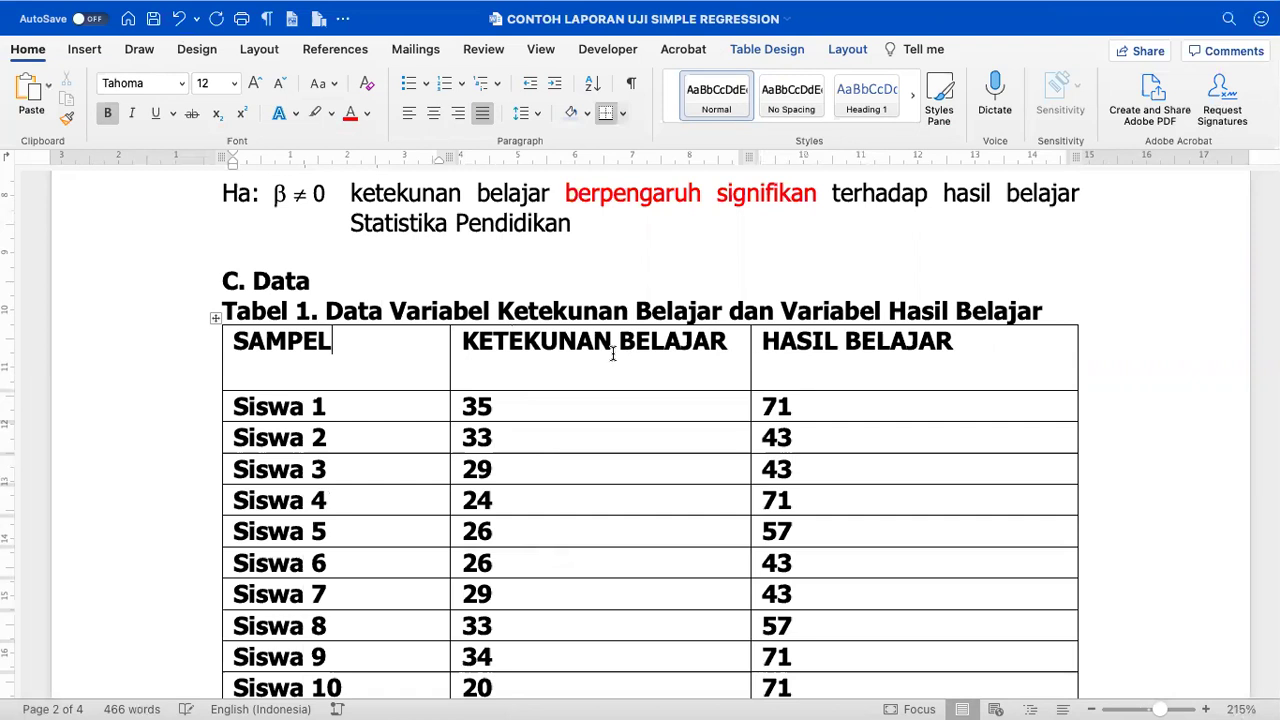
drag(448, 365, 392, 342)
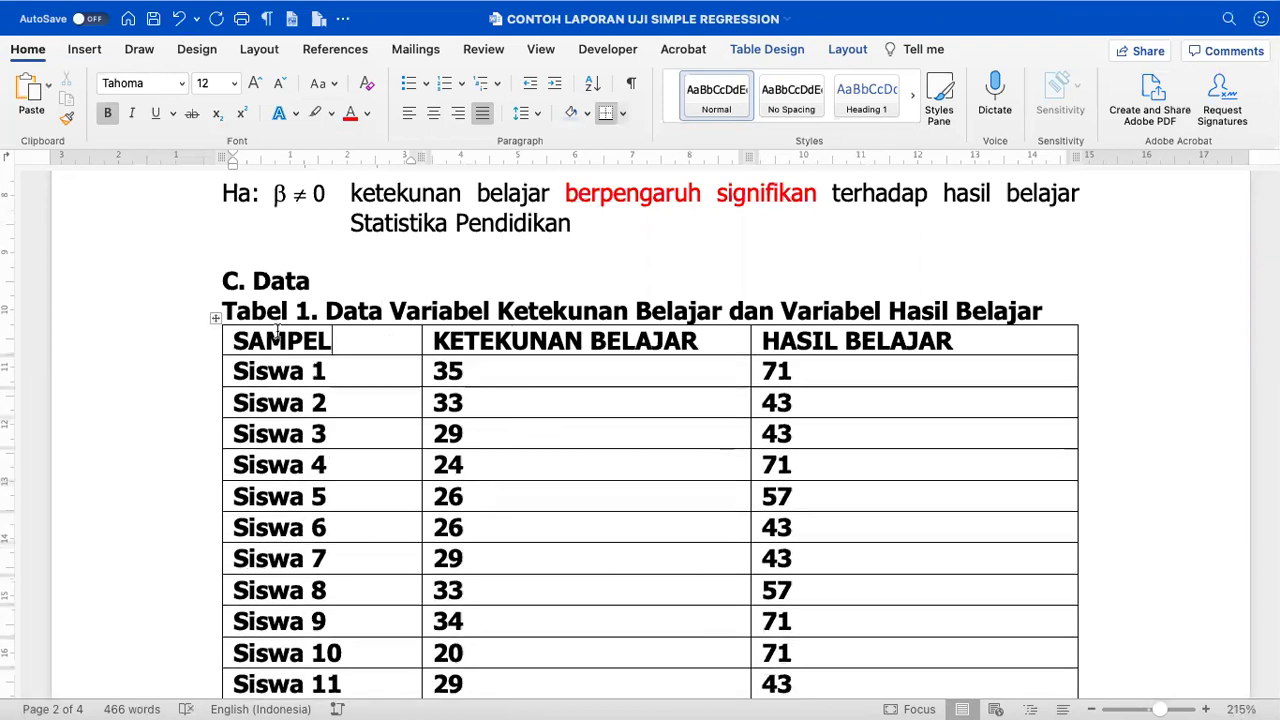
- Remove all borders from the whole Tabel 1 data table and apply only bottom, top and inside horizontal borders
click(213, 318)
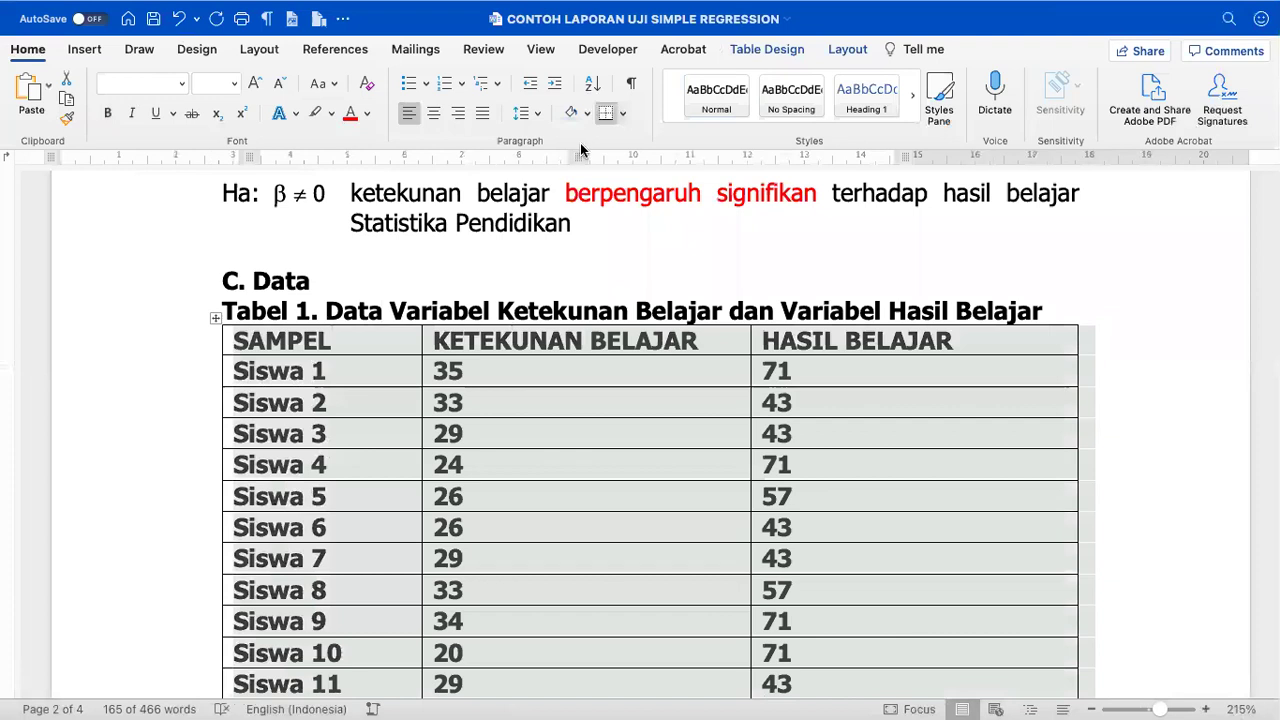
click(743, 52)
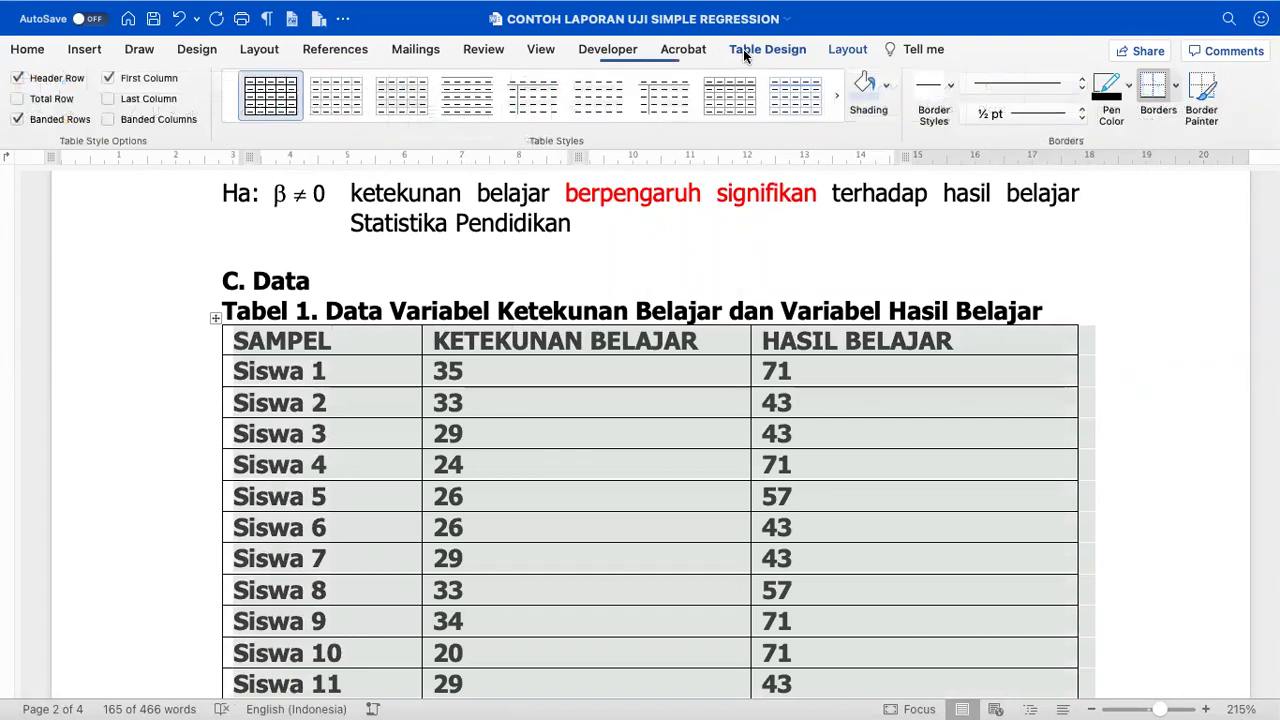
click(1177, 88)
click(1159, 214)
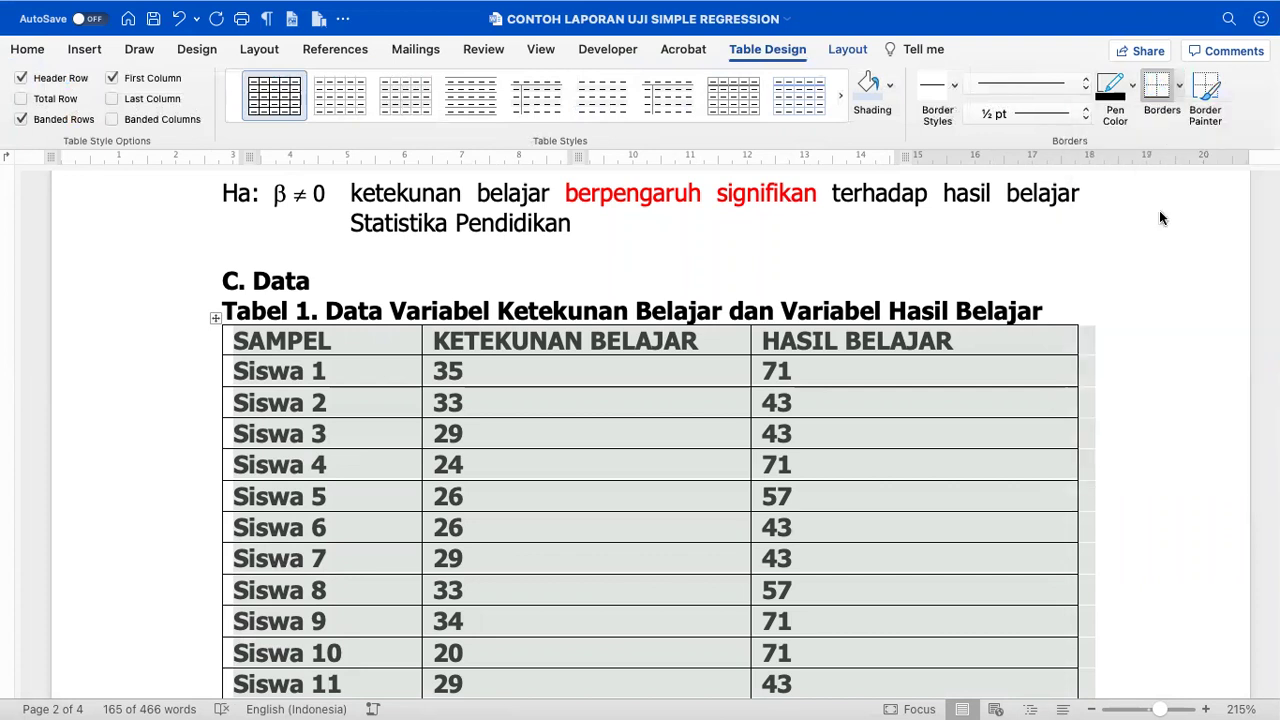
click(1181, 88)
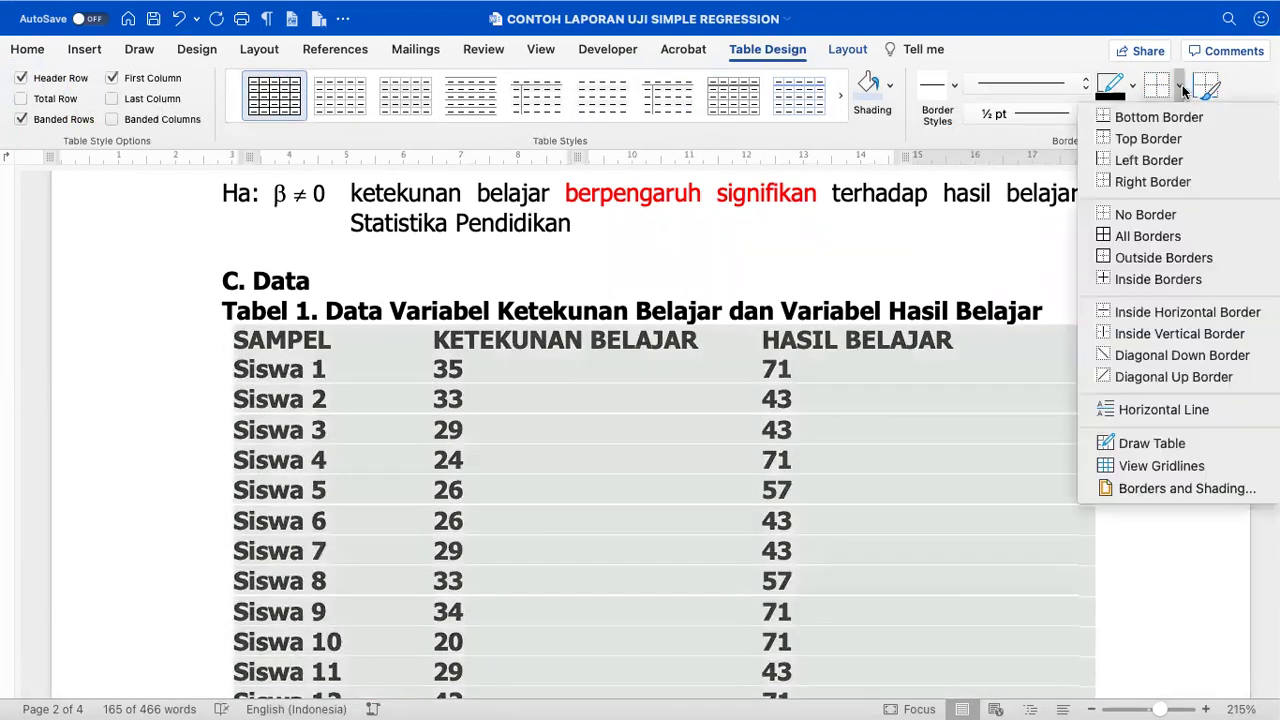
click(1159, 117)
click(1181, 88)
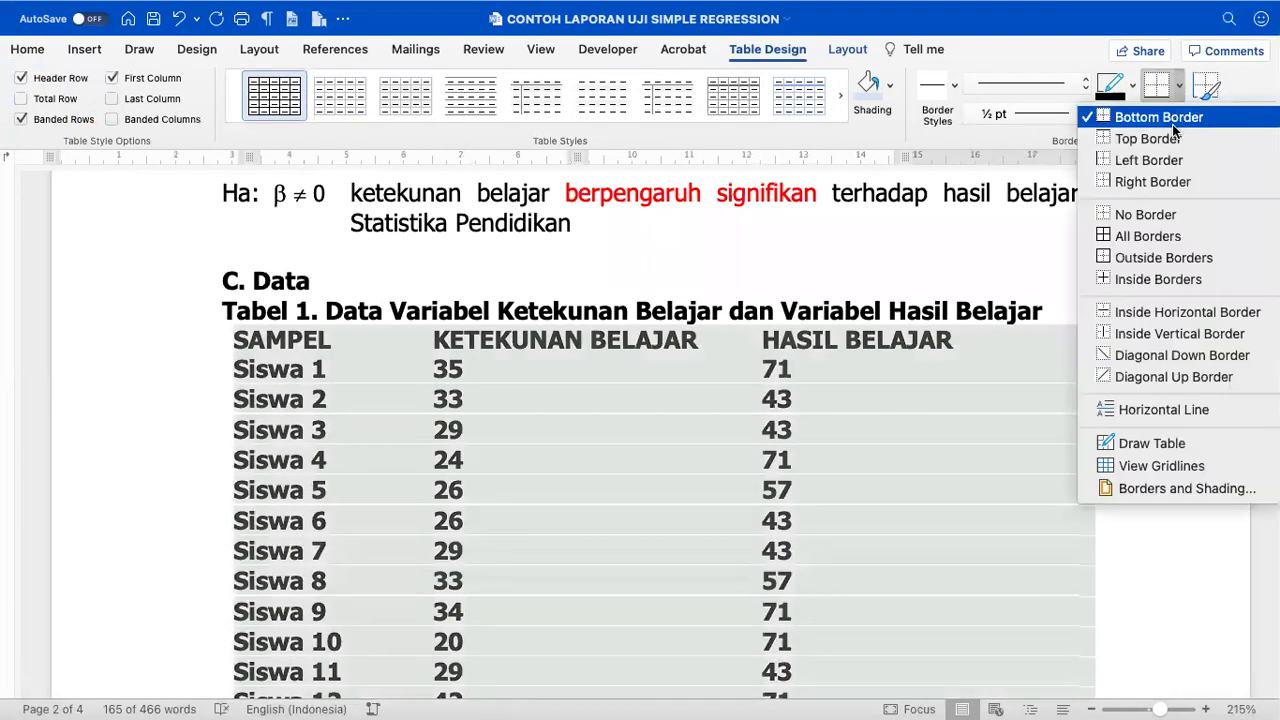
click(1170, 138)
click(1180, 88)
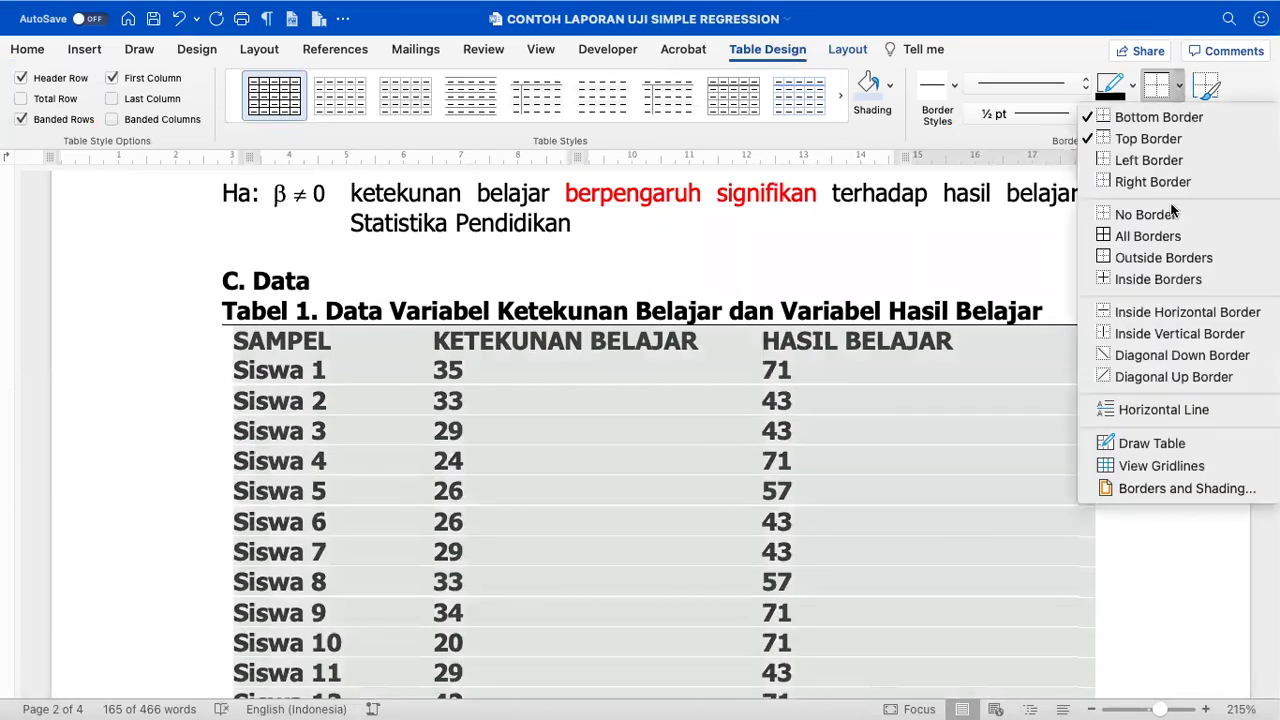
click(1164, 312)
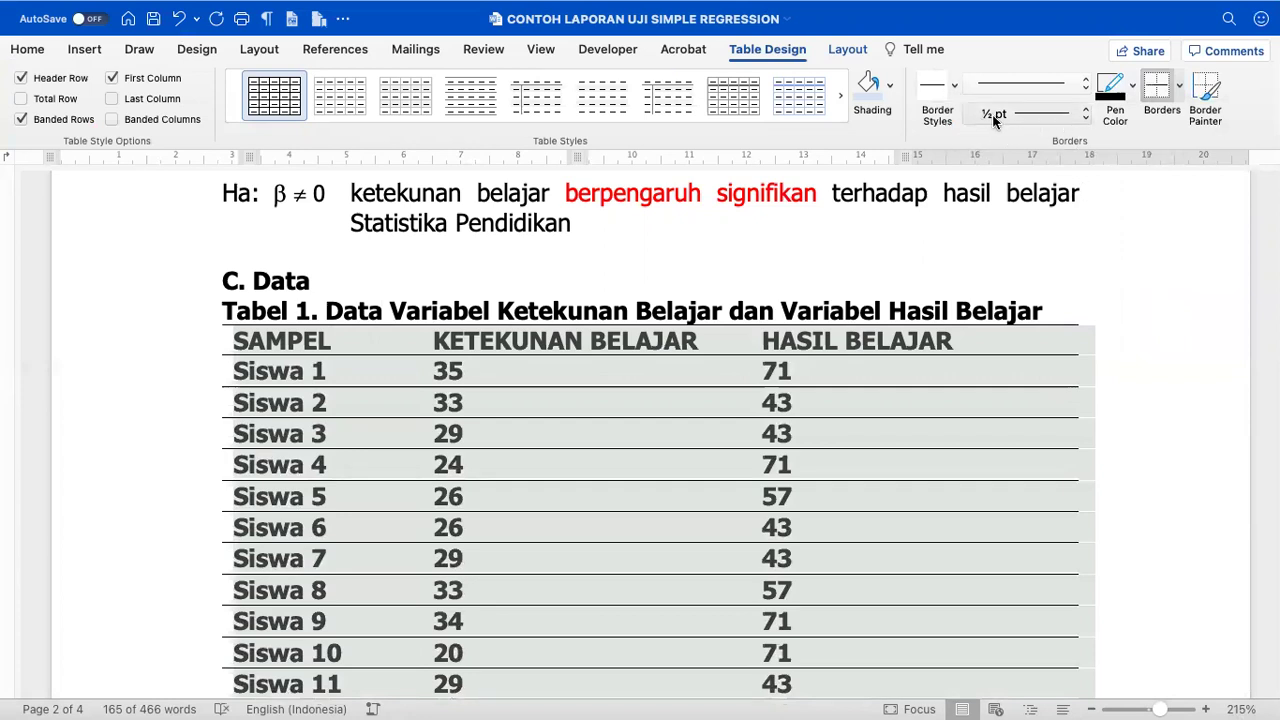
- Set the border weight to ¾ pt and reapply the table's inside horizontal, bottom and top borders
click(1030, 116)
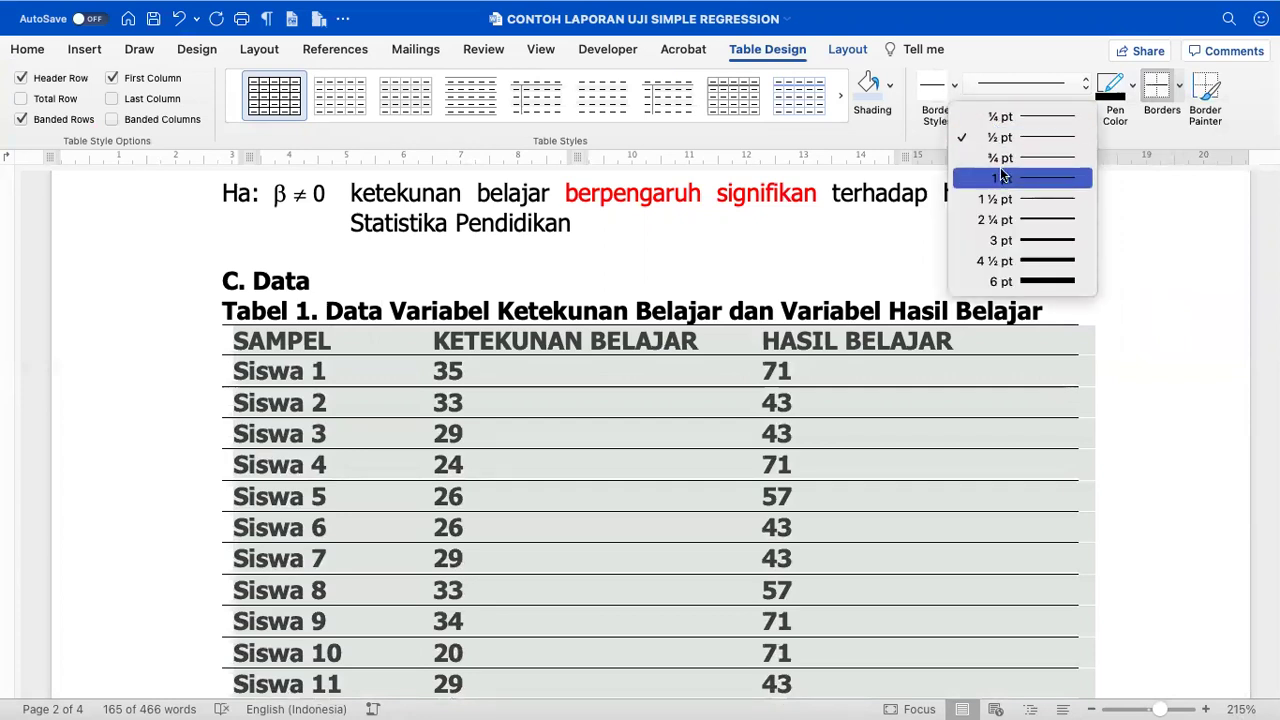
click(1002, 160)
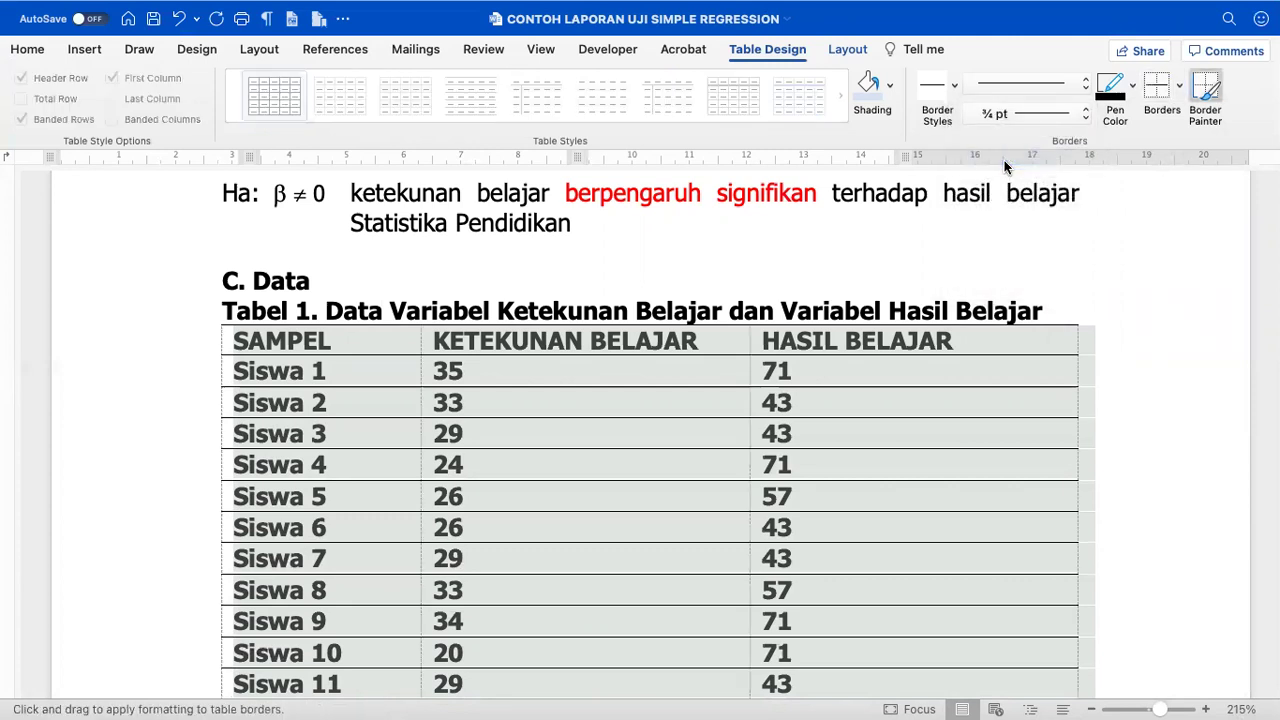
click(1153, 92)
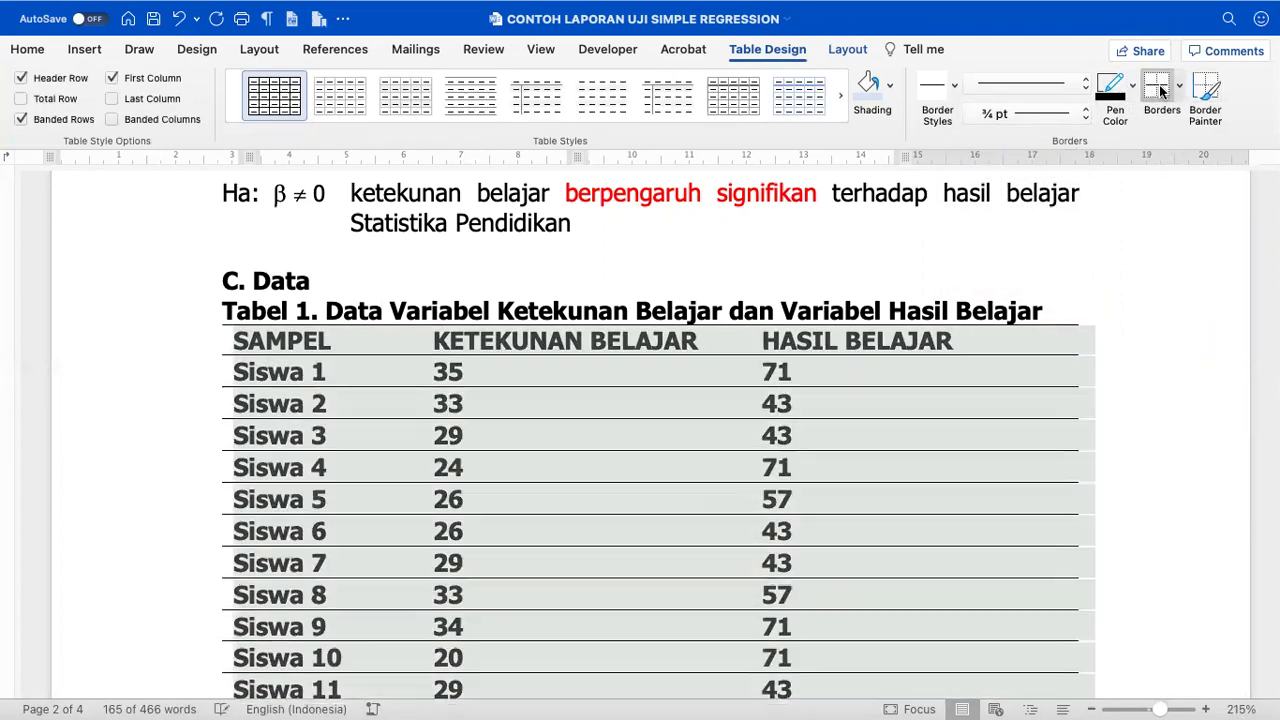
click(1180, 92)
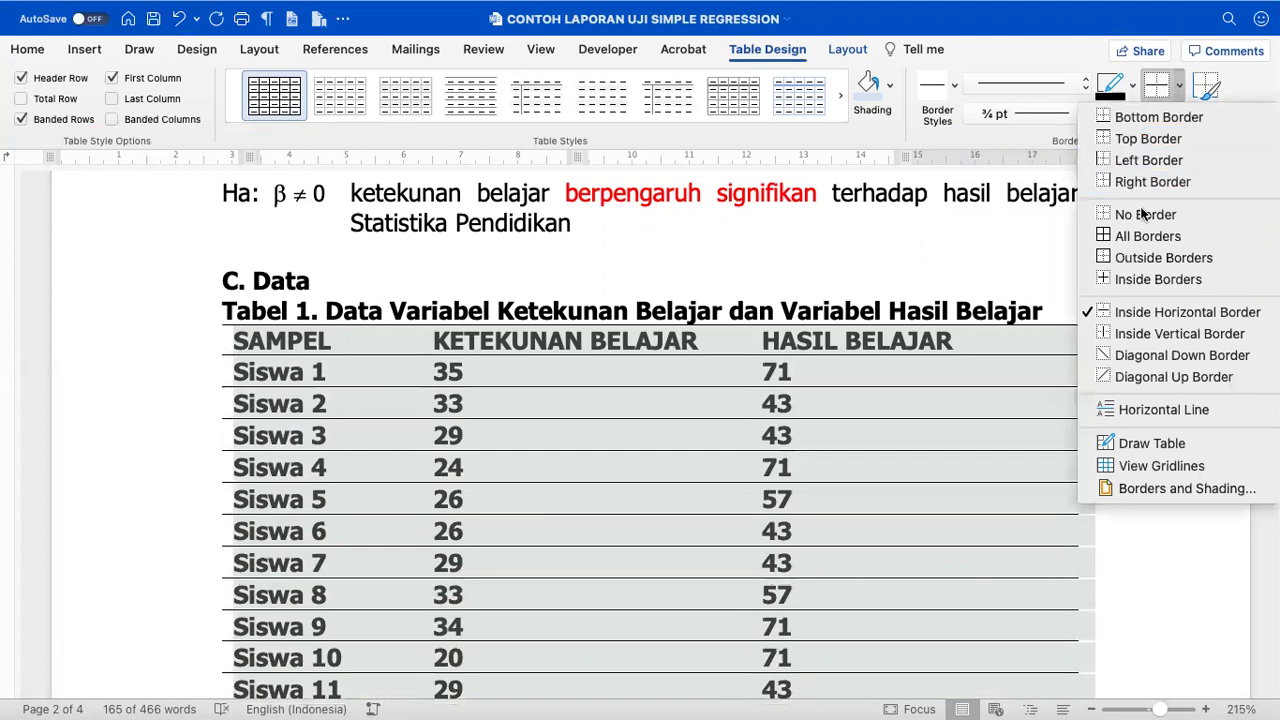
click(1146, 118)
click(1180, 90)
click(1163, 142)
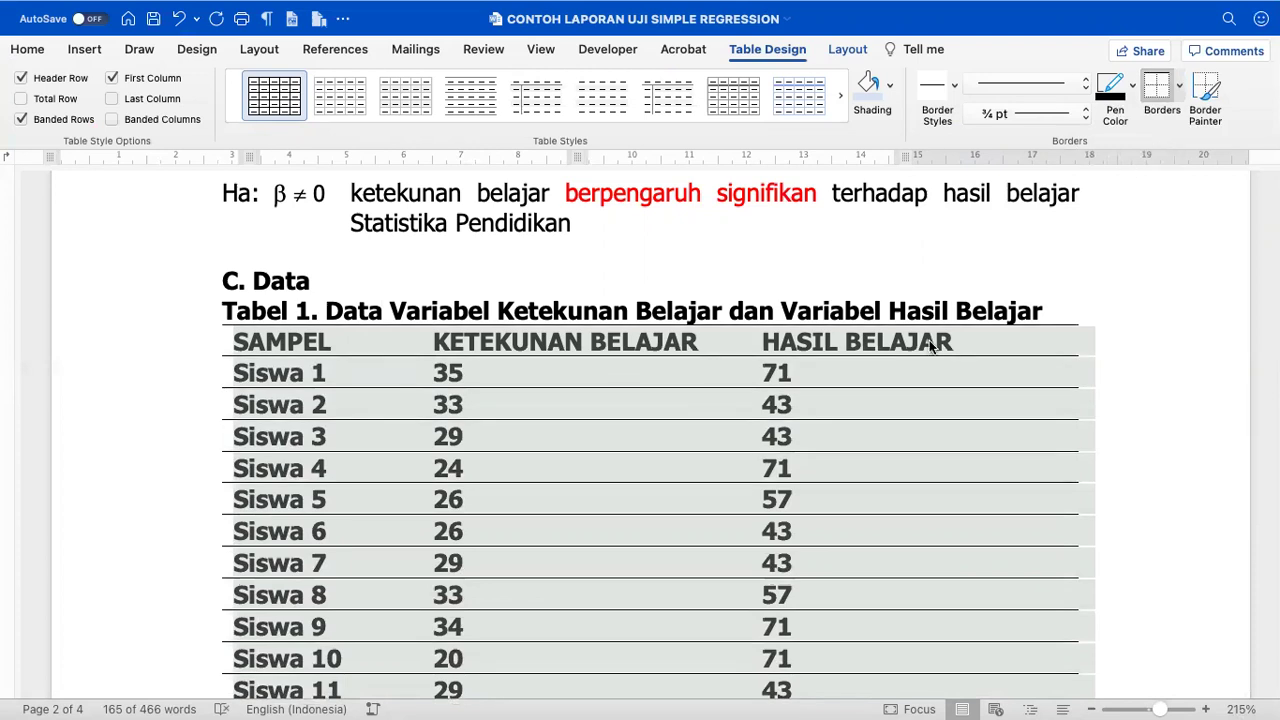
- AutoFit the Tabel 1 data table to its contents, then to the window so it spans the text width
click(847, 51)
click(617, 112)
click(621, 116)
click(621, 116)
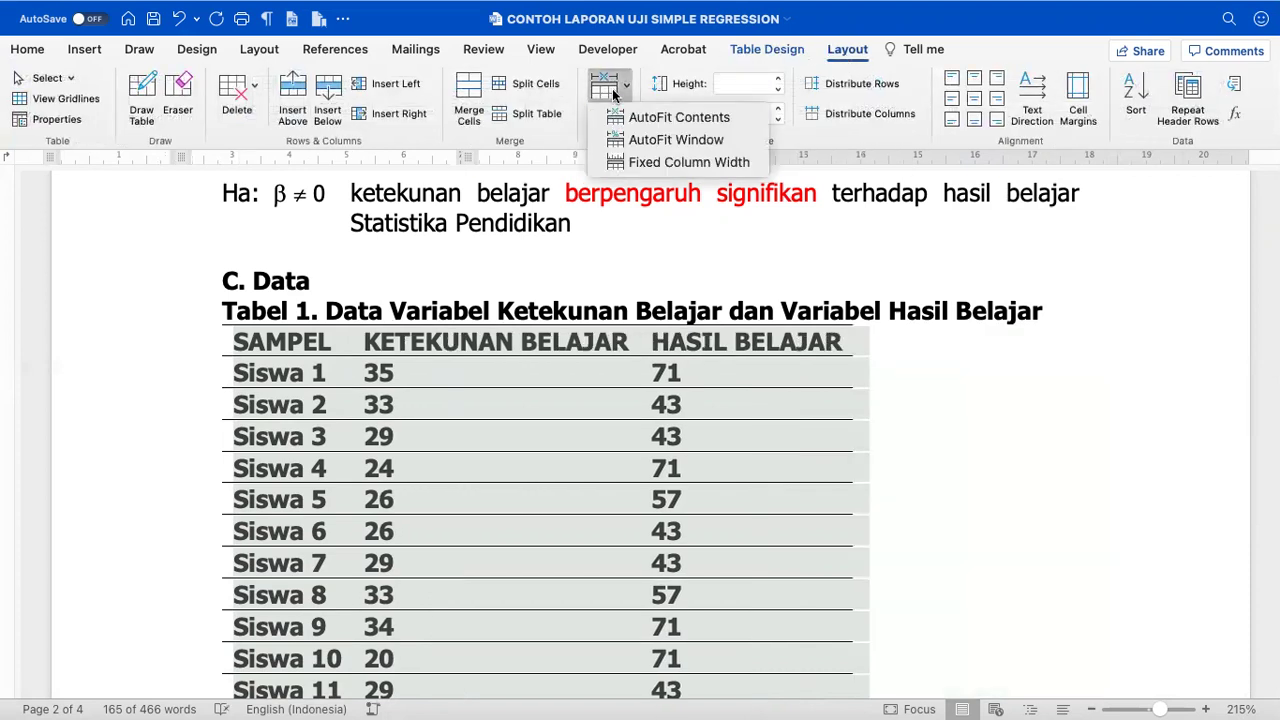
click(625, 140)
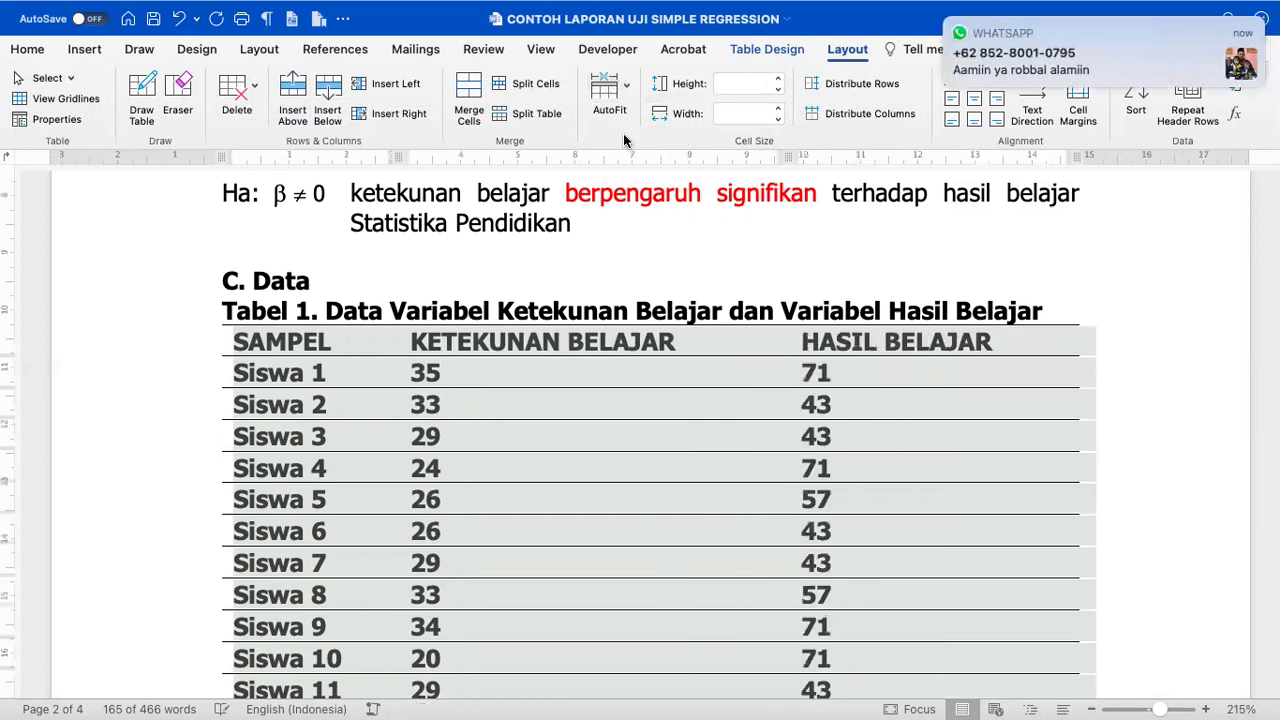
mouse_move(1000, 9)
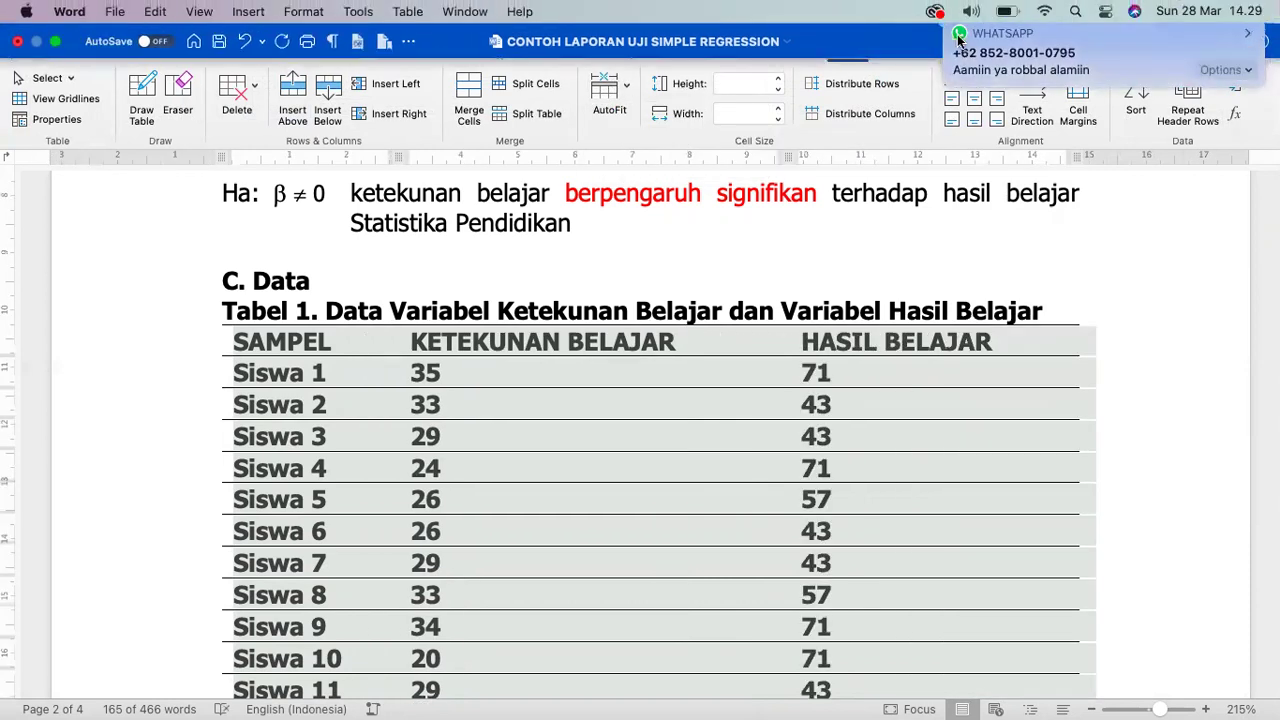
click(694, 269)
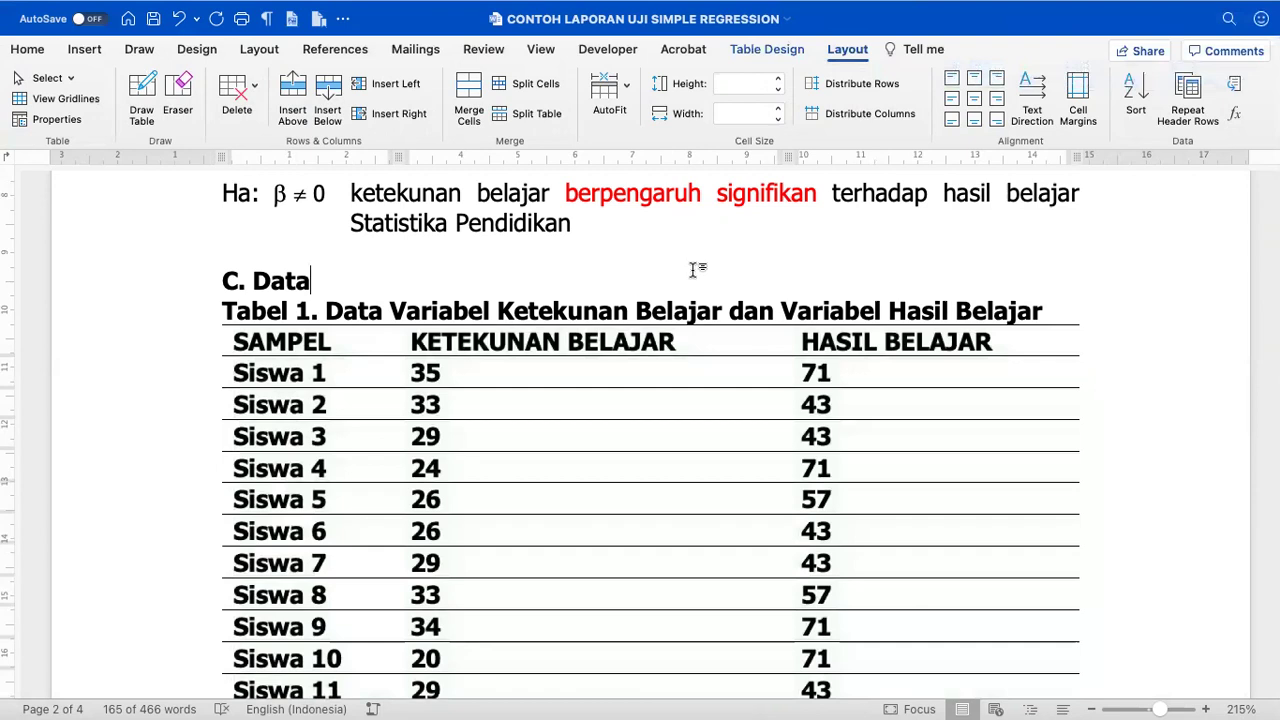
- Examine how Tabel 1 splits across the two pages and whether its header row carries over to the second page
scroll(695, 268, down, 3)
scroll(695, 268, down, 3)
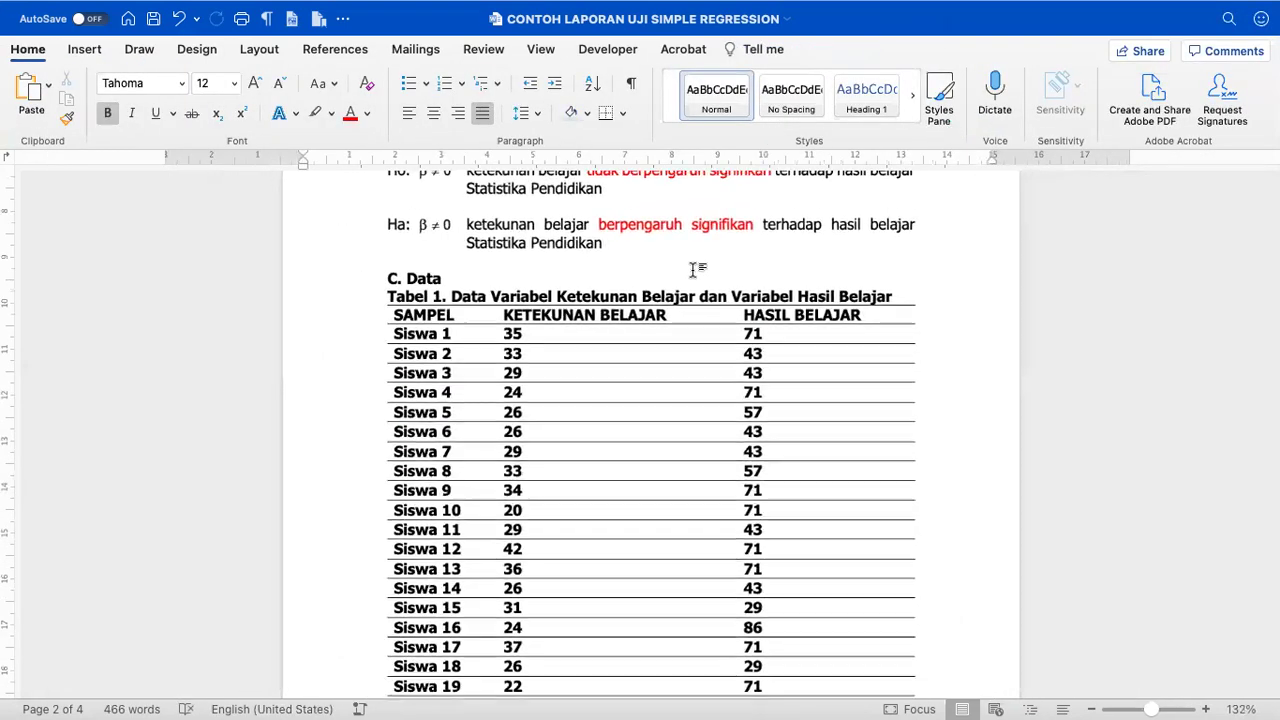
click(384, 323)
scroll(386, 323, down, 3)
scroll(403, 355, down, 5)
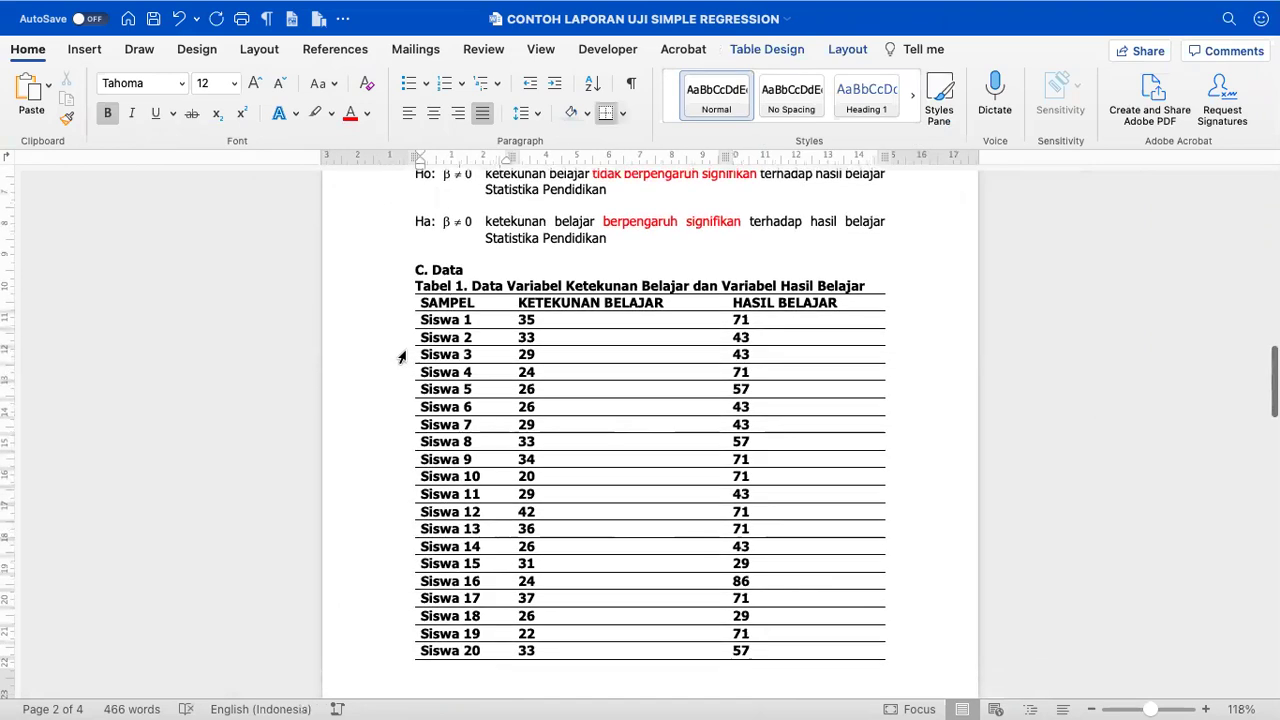
scroll(401, 357, down, 2)
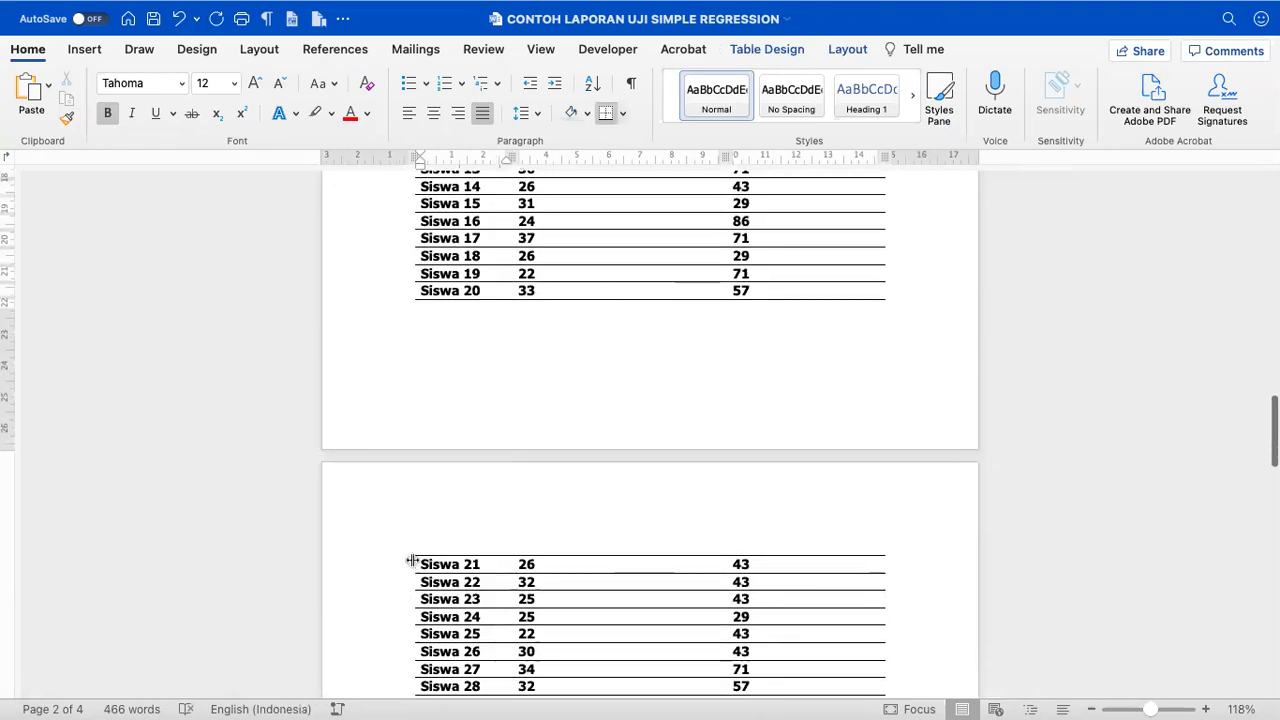
scroll(397, 576, up, 8)
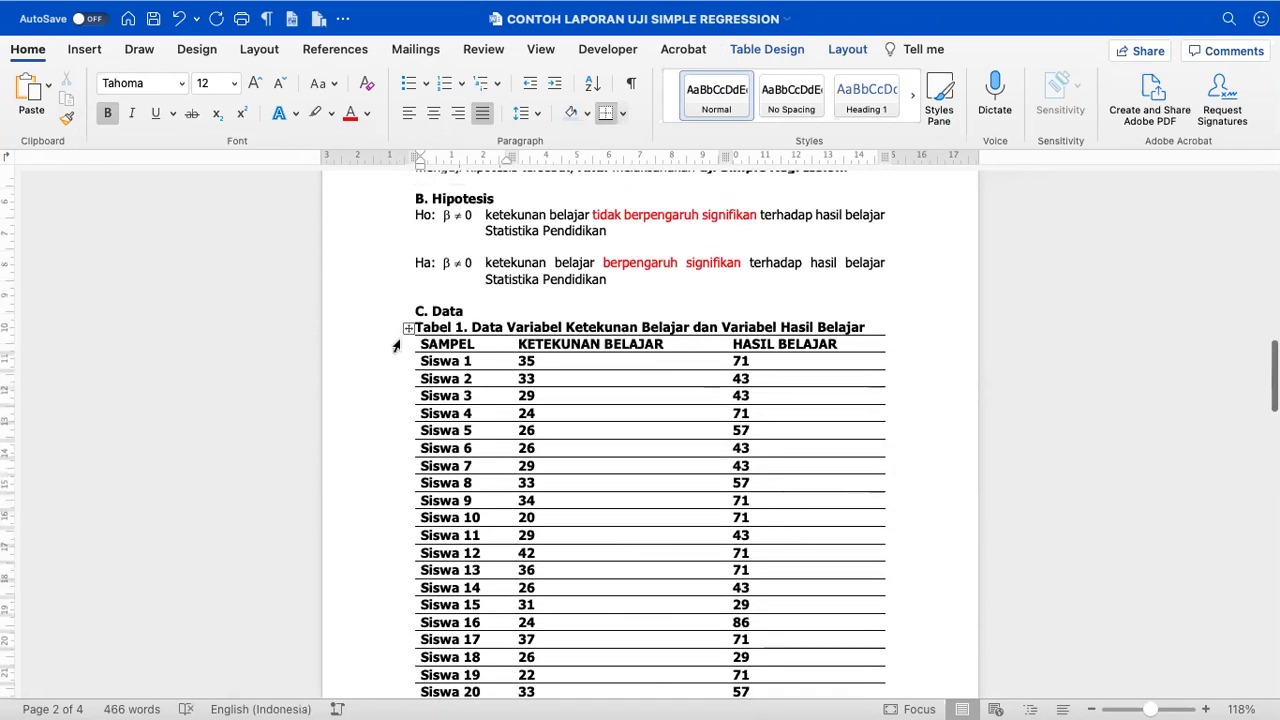
click(396, 345)
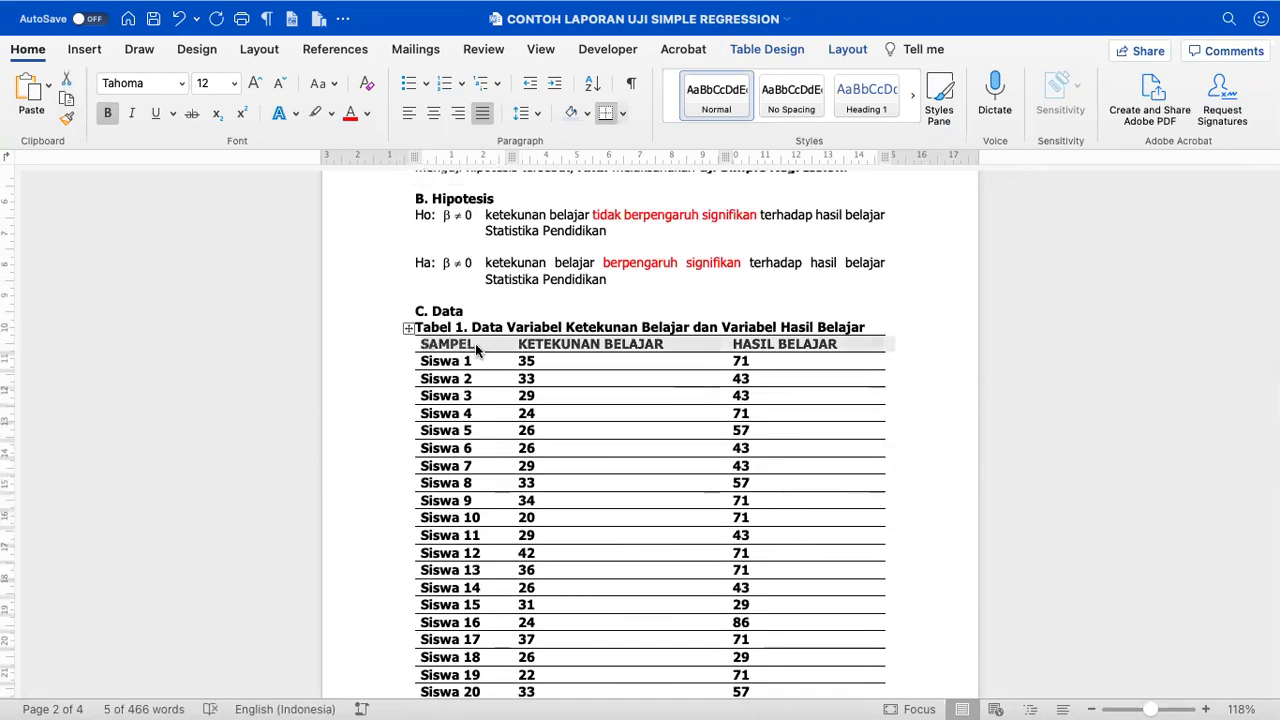
click(476, 344)
click(402, 351)
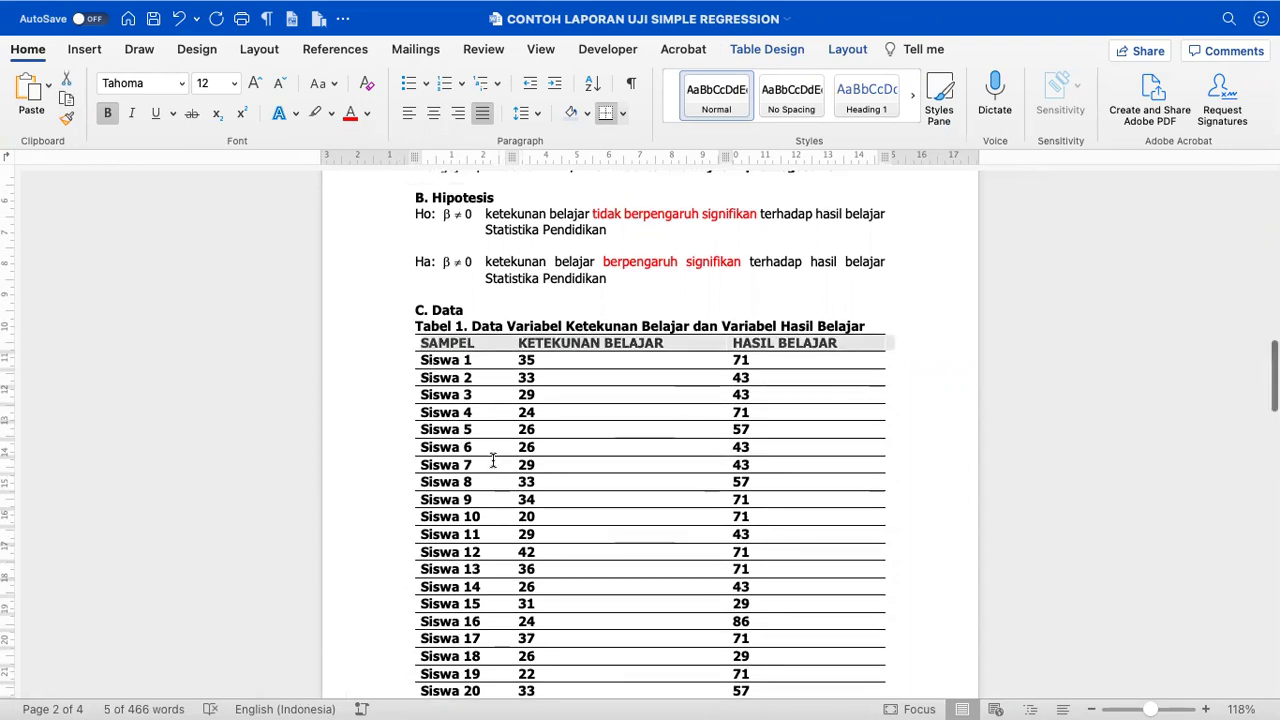
scroll(491, 457, down, 10)
scroll(489, 596, up, 9)
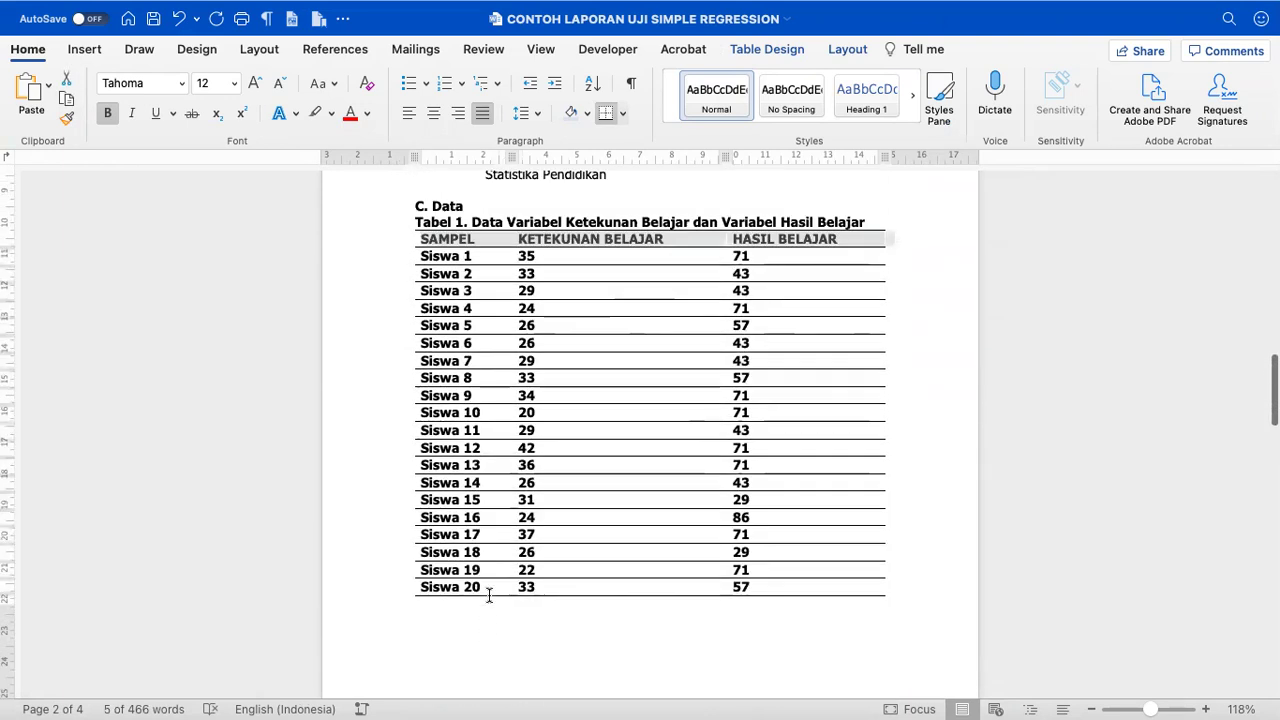
click(499, 313)
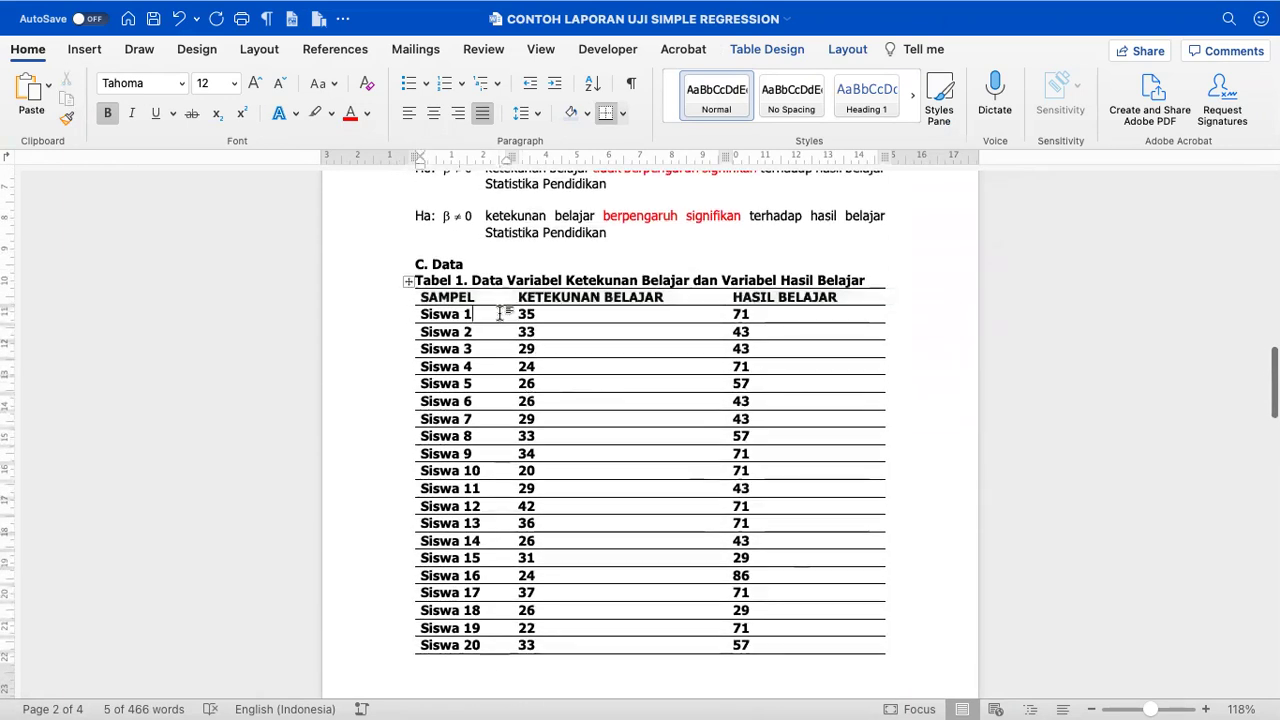
- Set the table's first row to repeat as header row at the top of each page
click(399, 306)
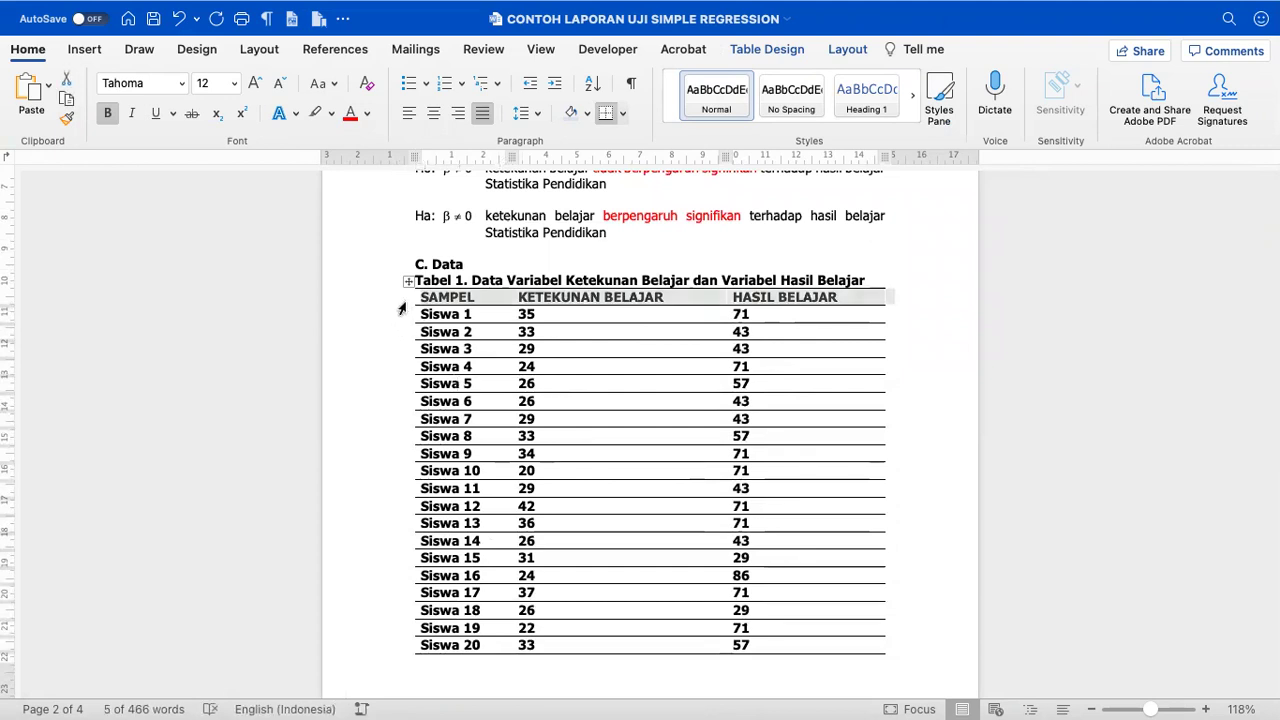
right_click(556, 295)
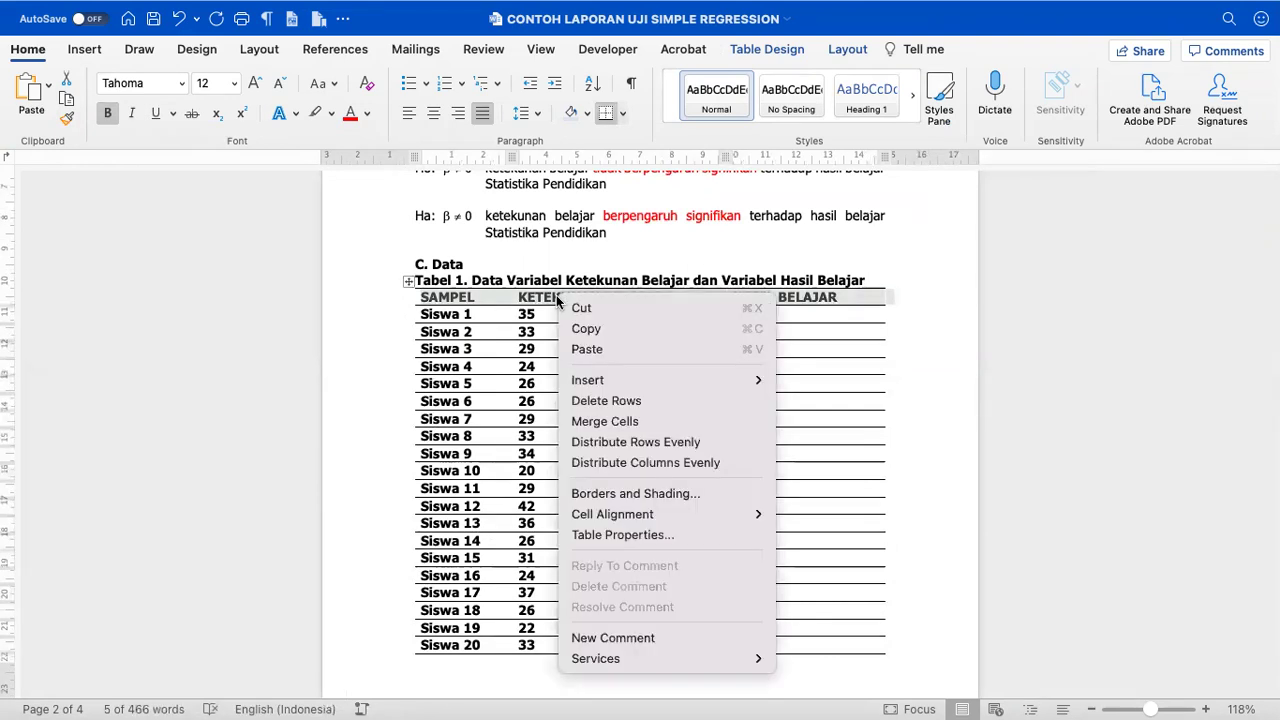
click(614, 534)
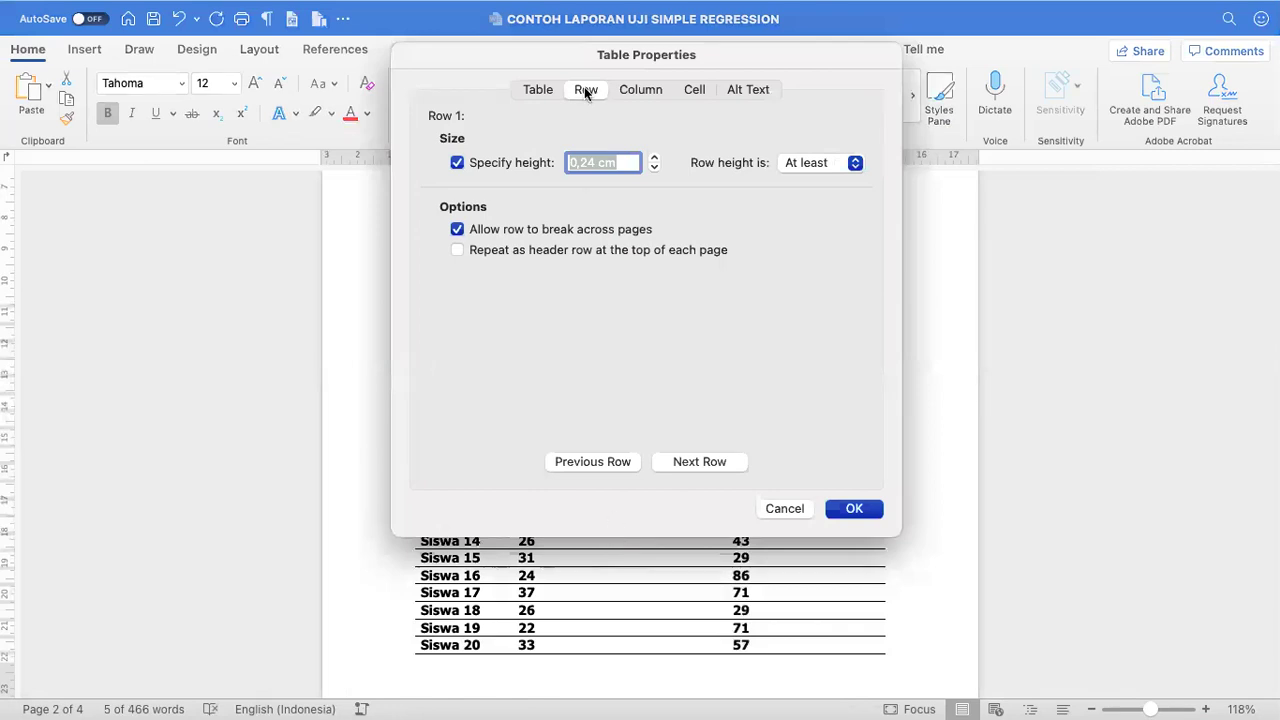
click(496, 252)
click(855, 509)
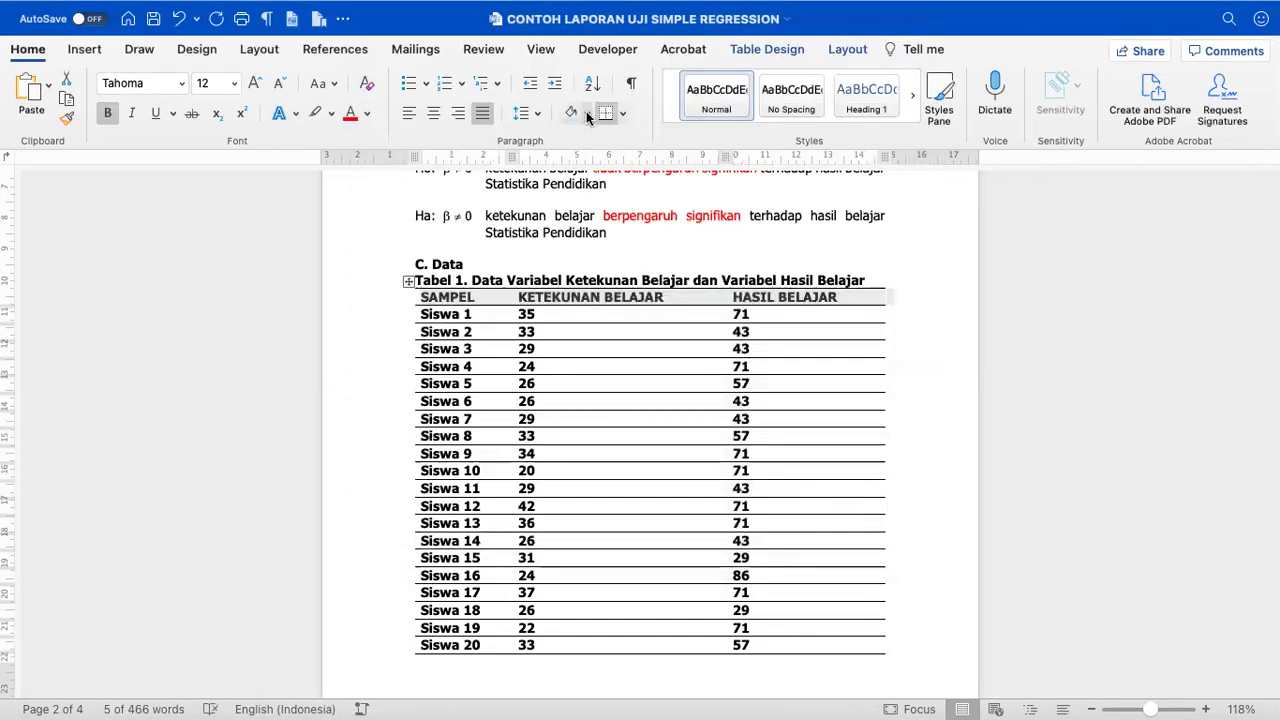
- Shade the table's header row yellow and check the repeated header on the next page
click(587, 113)
click(627, 325)
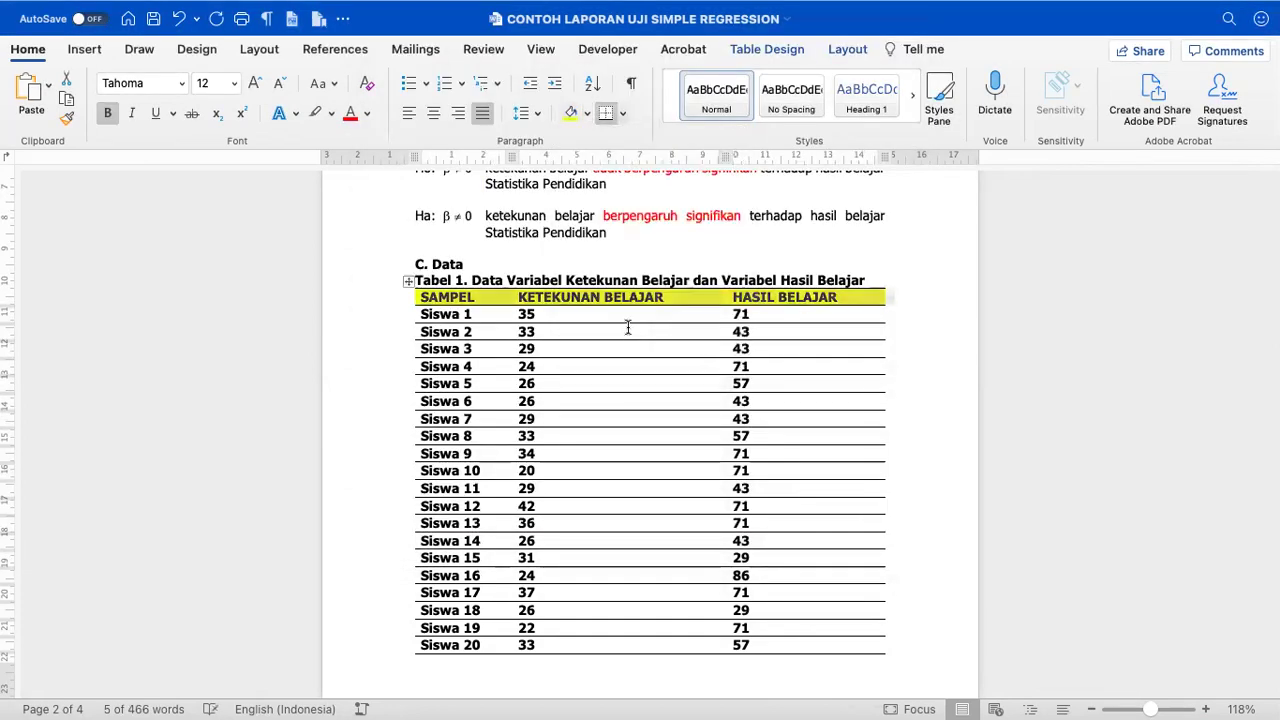
scroll(626, 344, down, 10)
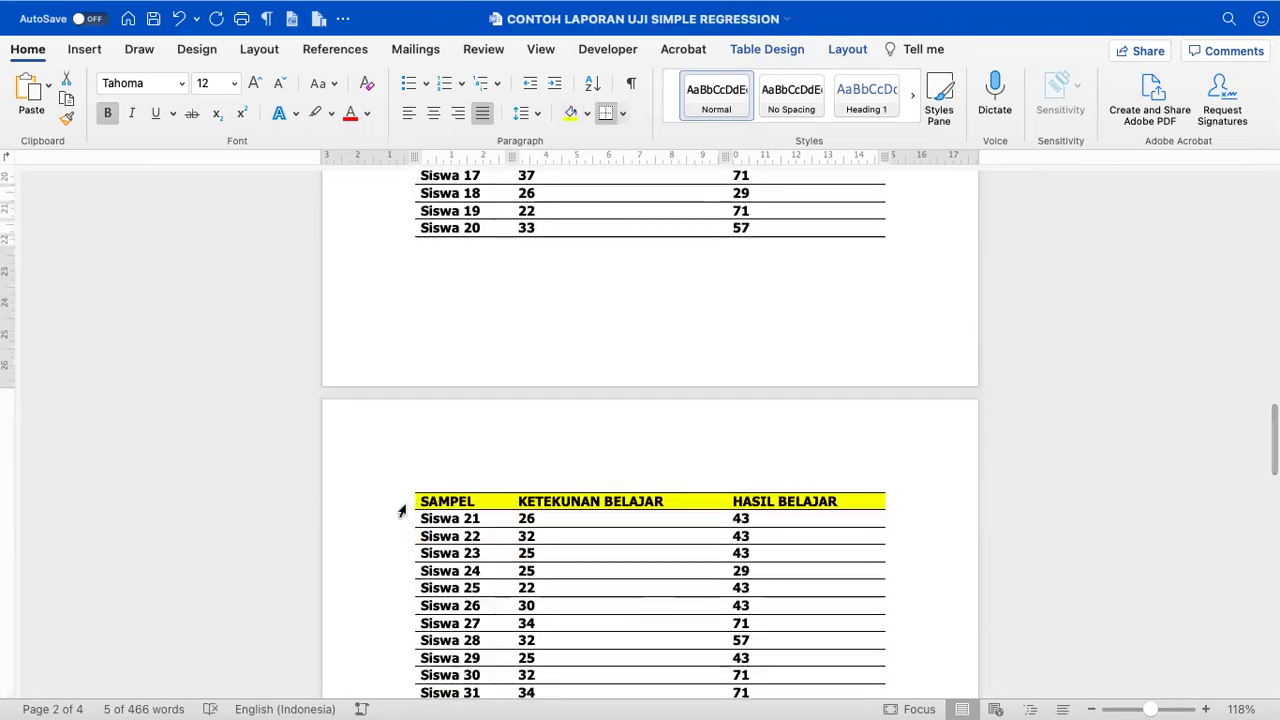
scroll(727, 531, up, 5)
scroll(727, 531, up, 5)
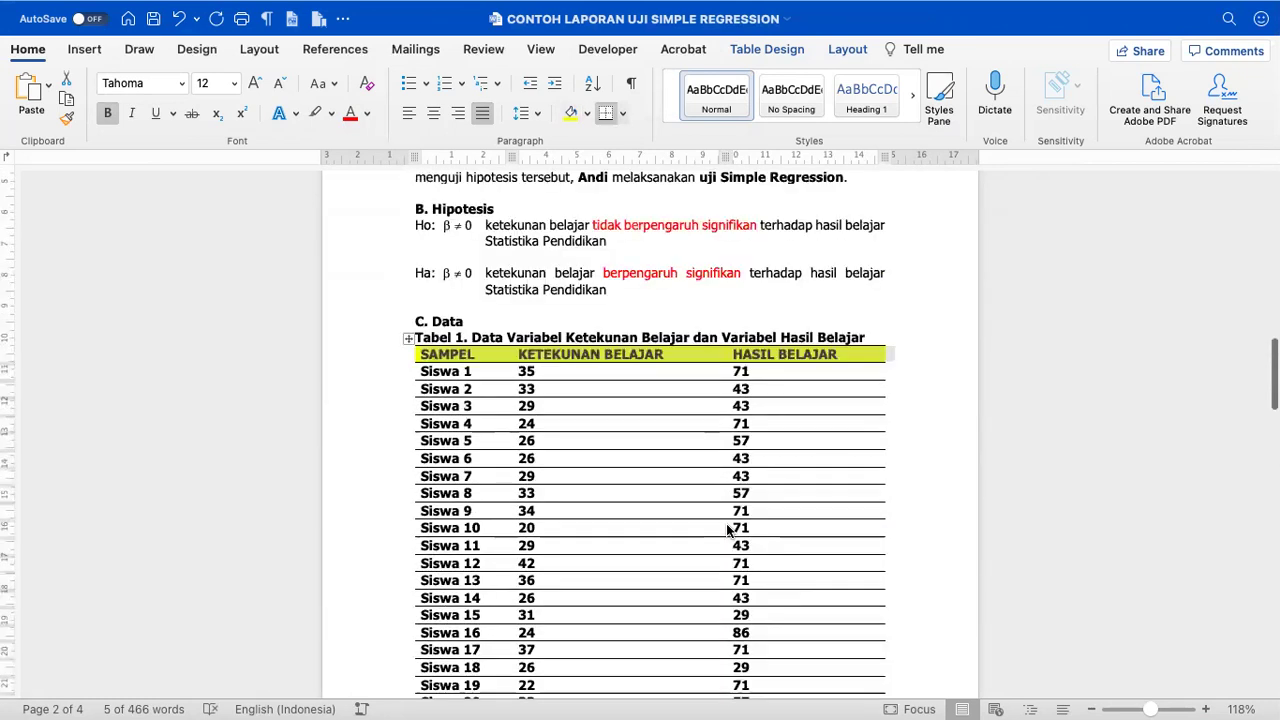
- Select all rows of Tabel 1 from the header to Siswa 40, centre their text and remove the bold
click(548, 368)
drag(462, 356, 744, 515)
scroll(743, 511, down, 9)
scroll(743, 511, down, 8)
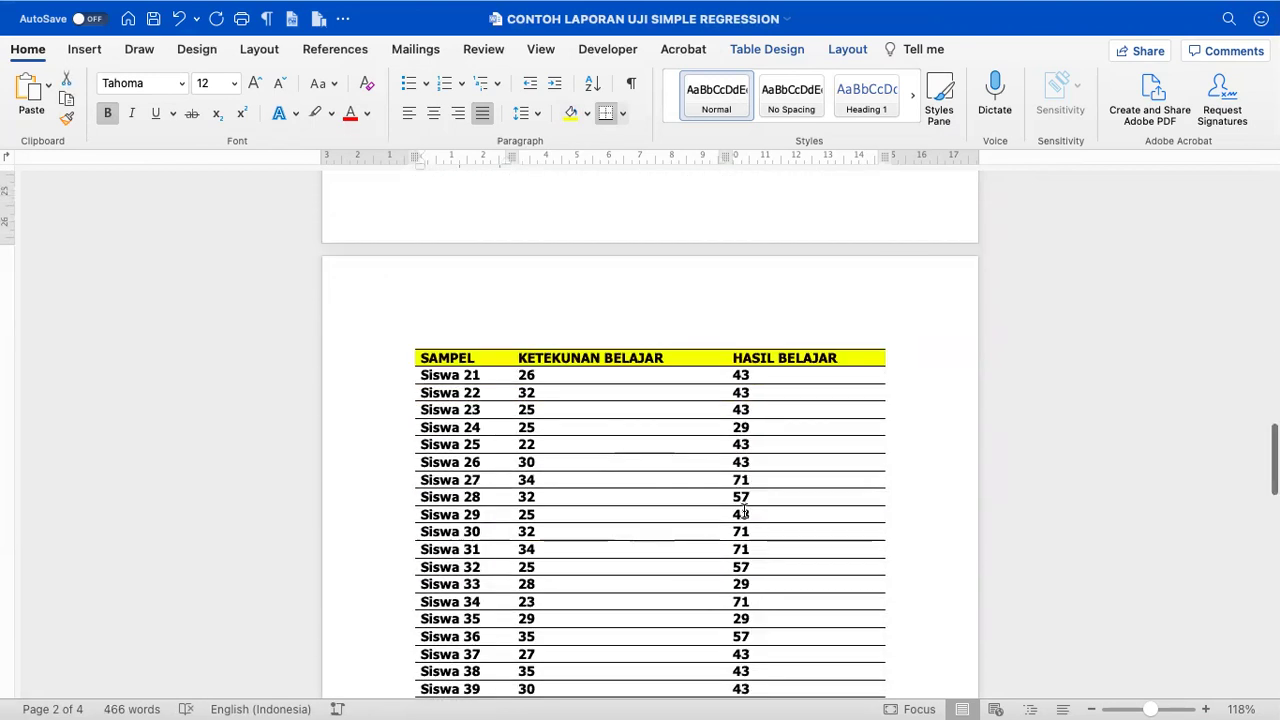
shift+click(766, 534)
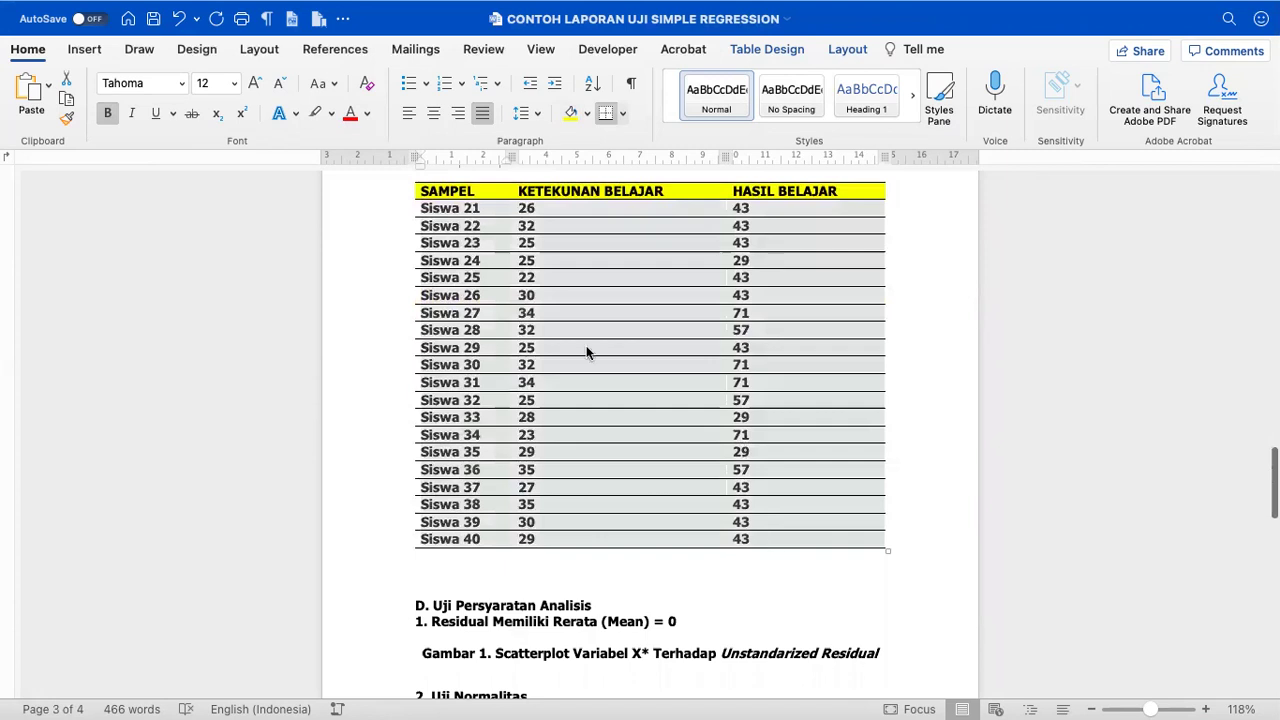
click(435, 114)
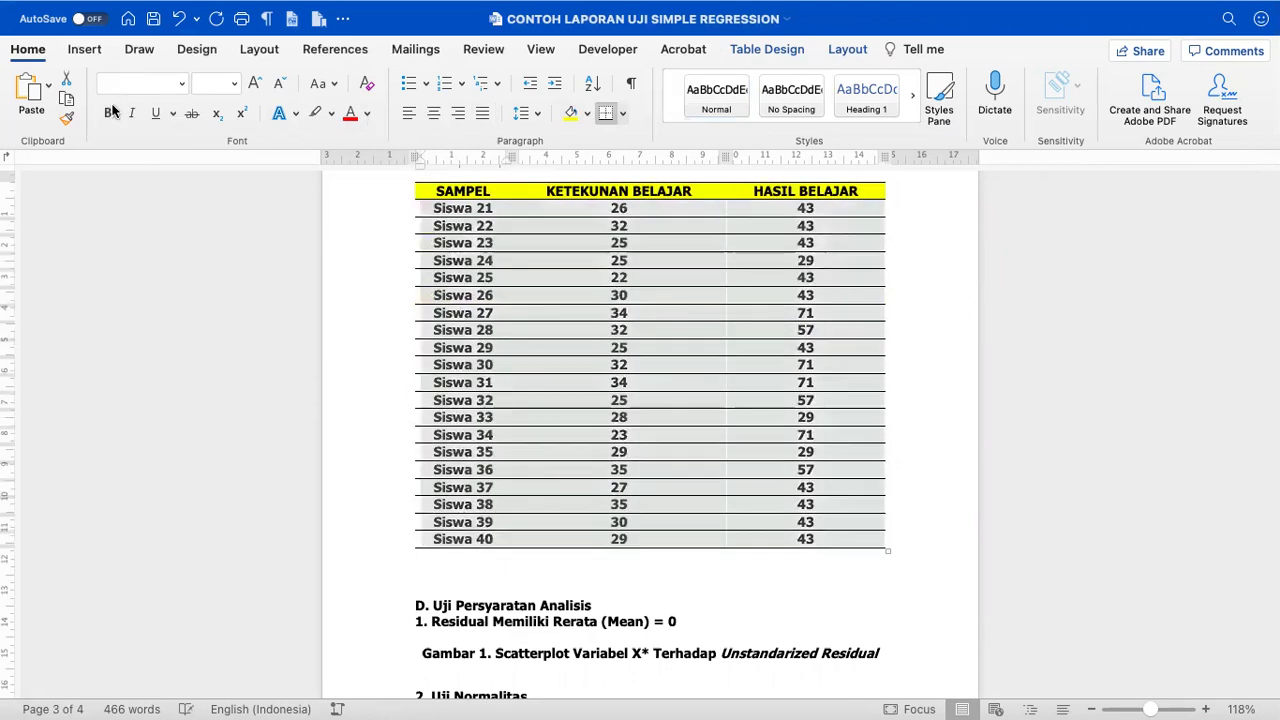
click(108, 113)
scroll(370, 287, up, 15)
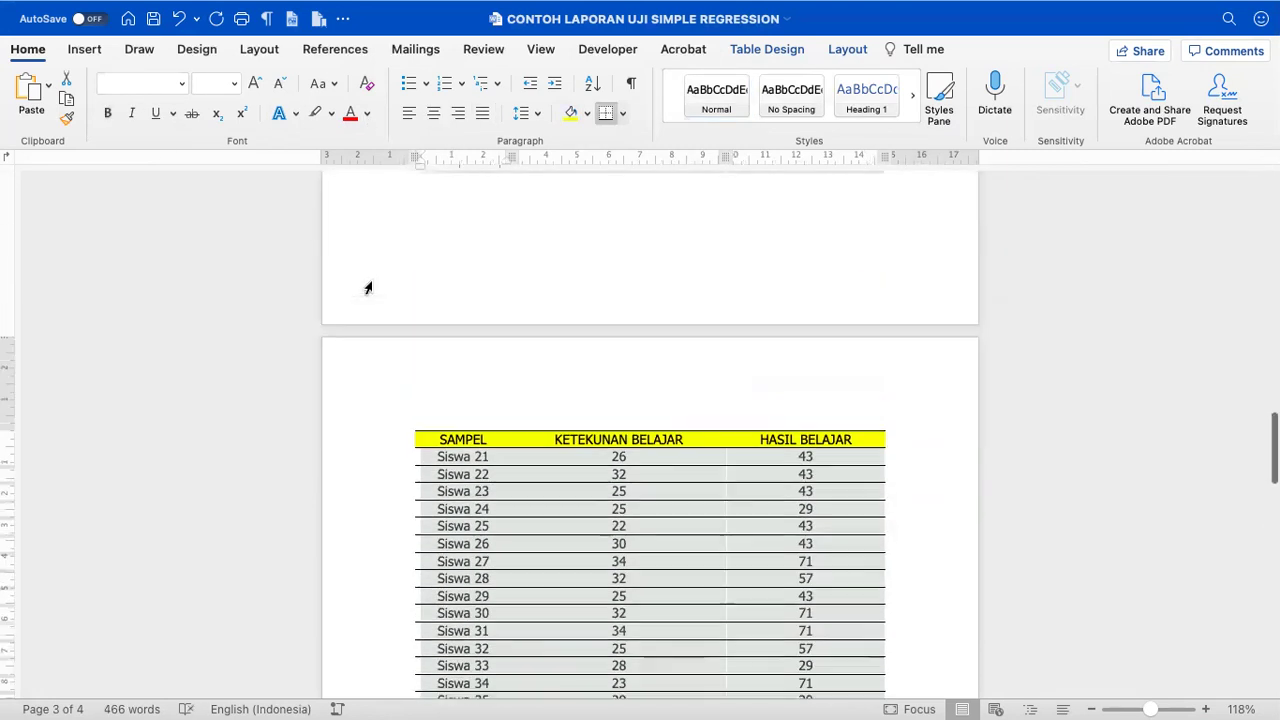
- Make the SAMPEL, KETEKUNAN BELAJAR and HASIL BELAJAR header row bold again
click(510, 228)
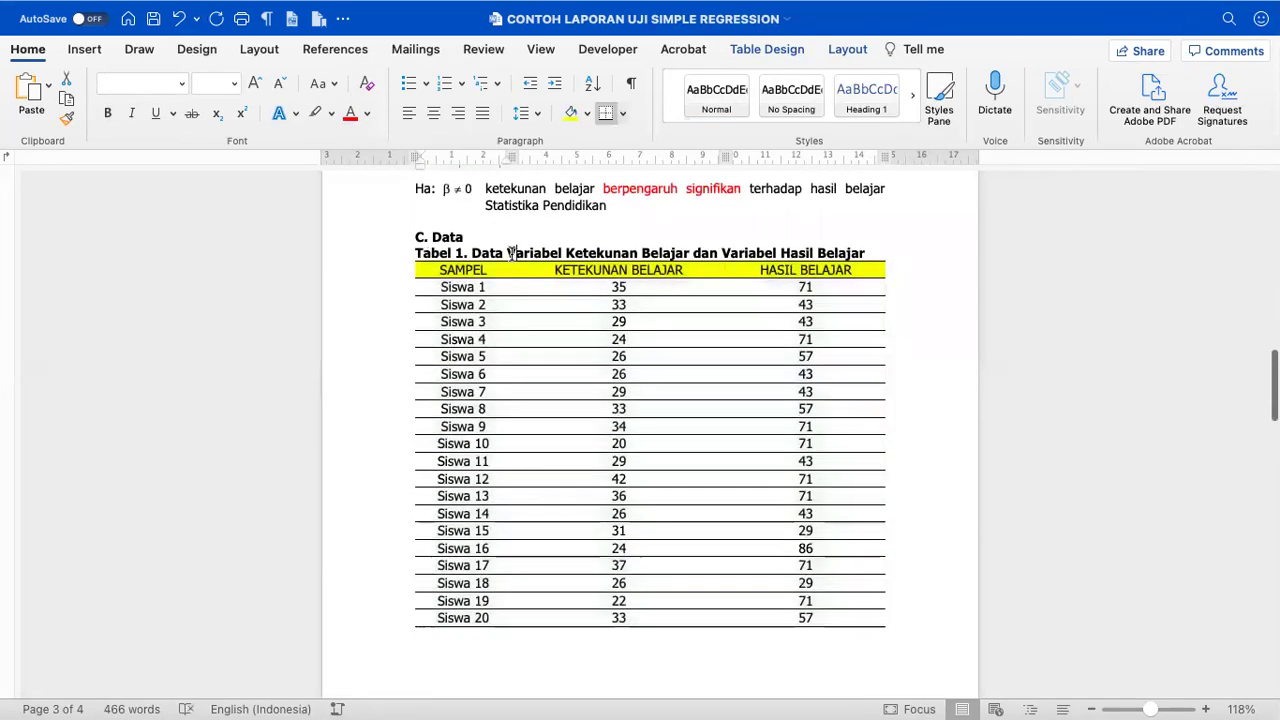
click(390, 277)
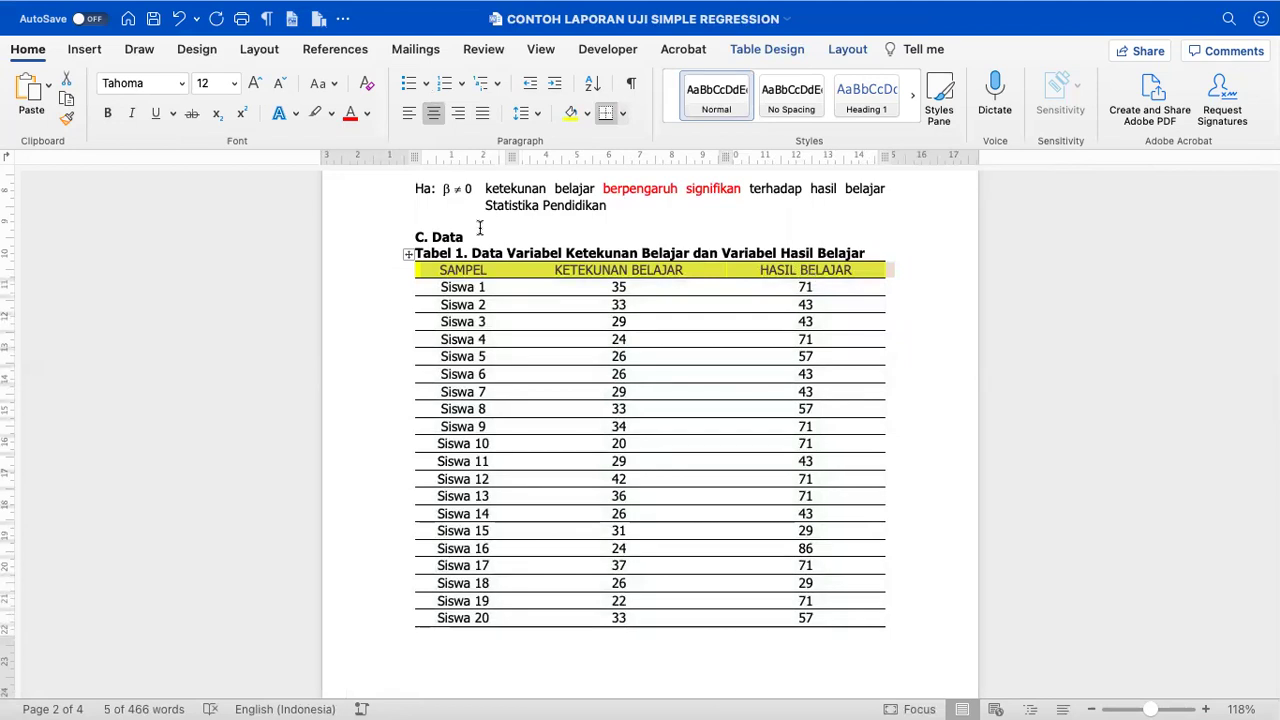
click(108, 114)
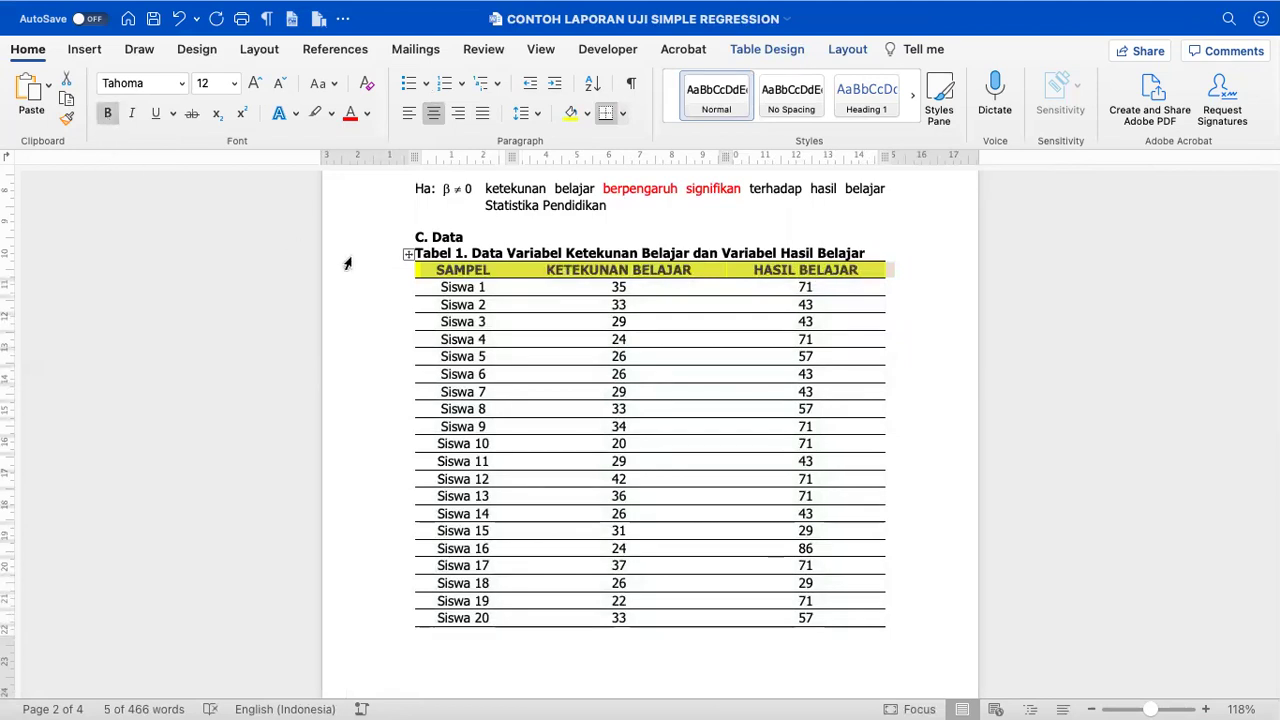
click(375, 260)
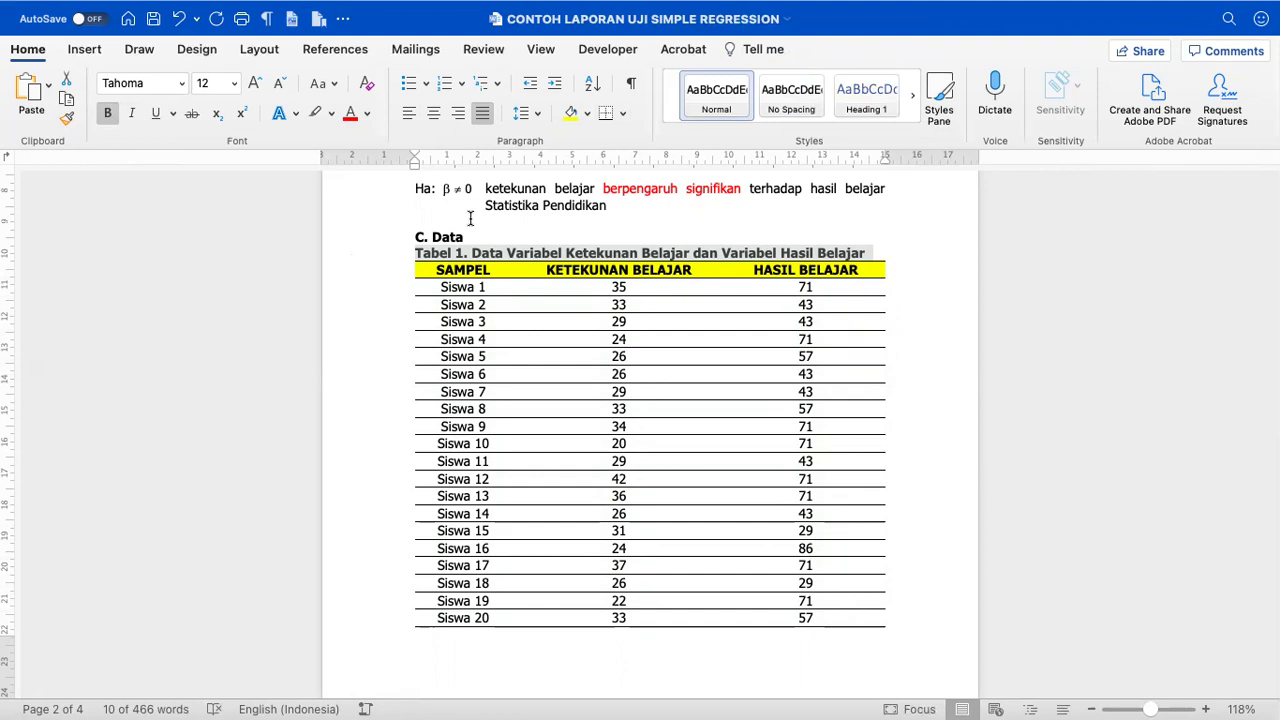
click(393, 272)
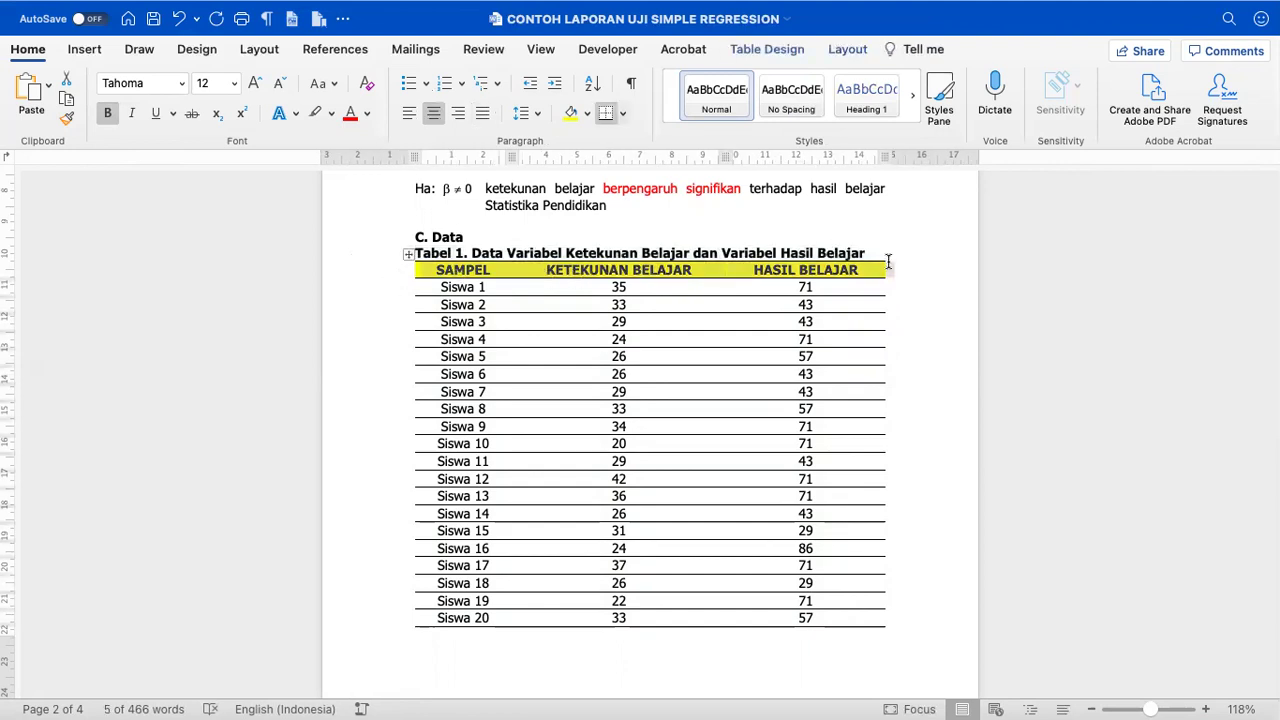
click(560, 252)
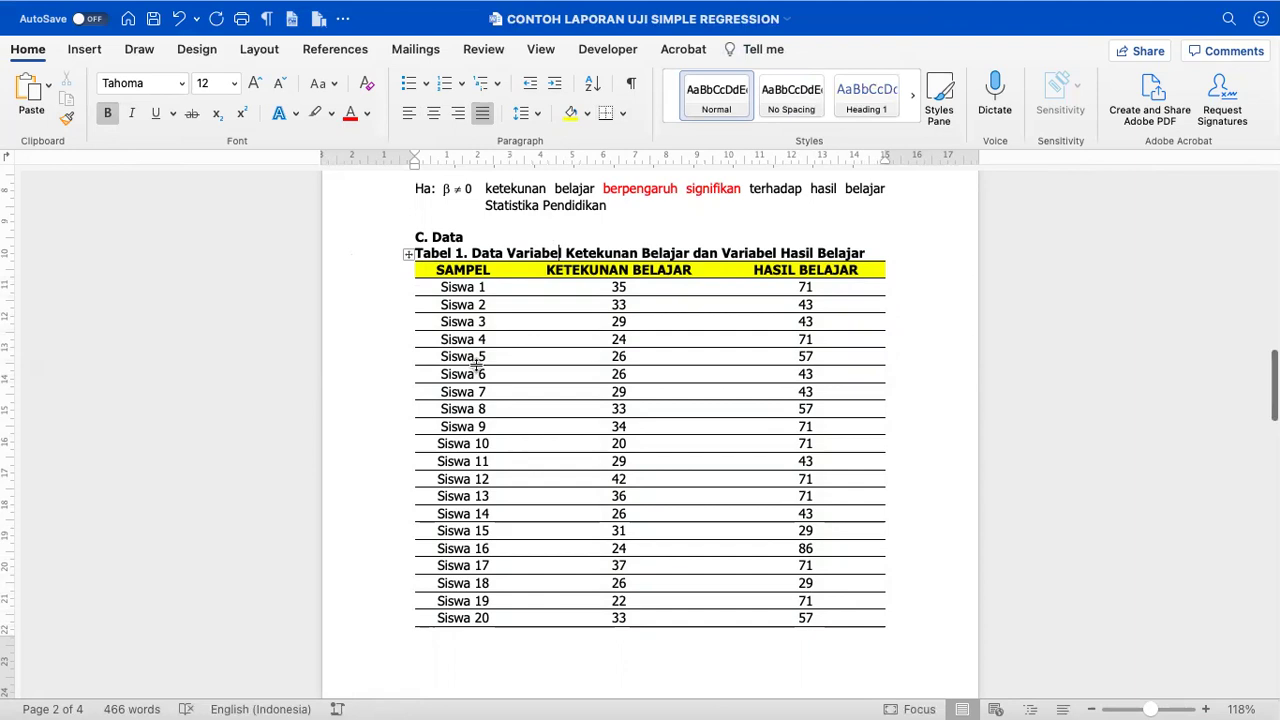
- Delete two surplus empty lines between the end of Tabel 1 and the heading "D. Uji Persyaratan Analisis"
scroll(476, 365, up, 3)
scroll(476, 365, down, 15)
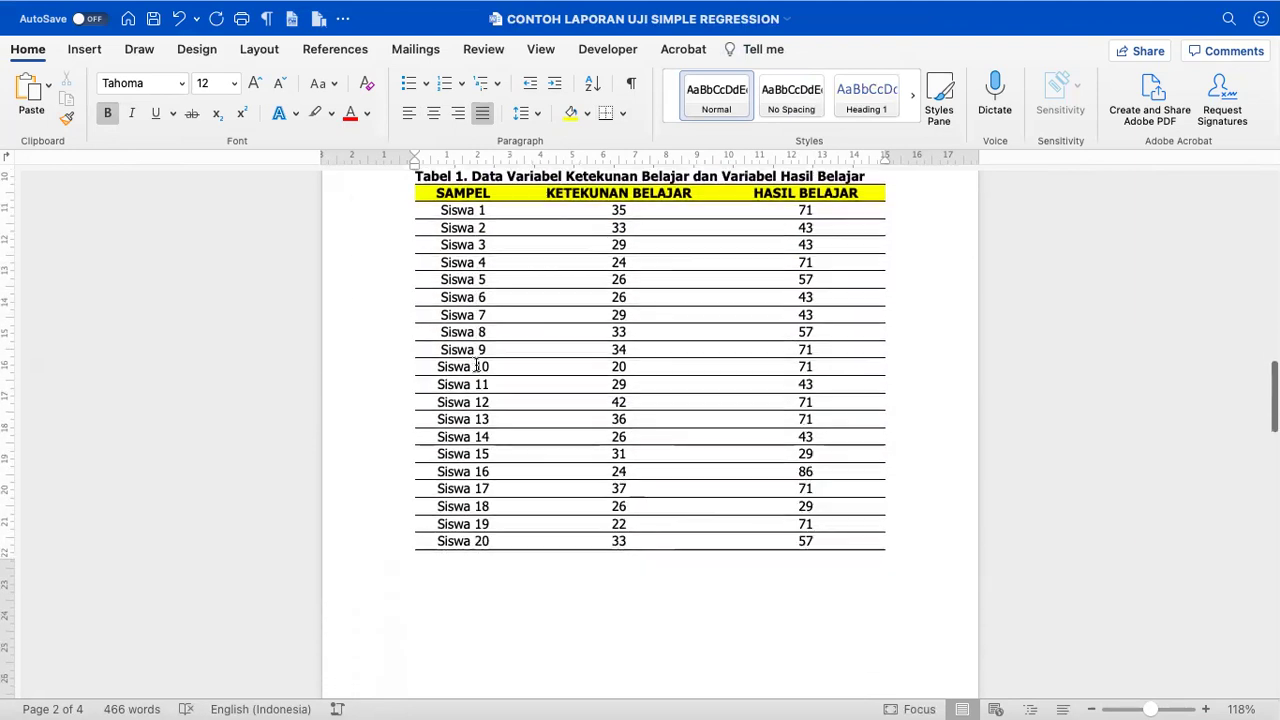
scroll(476, 365, down, 10)
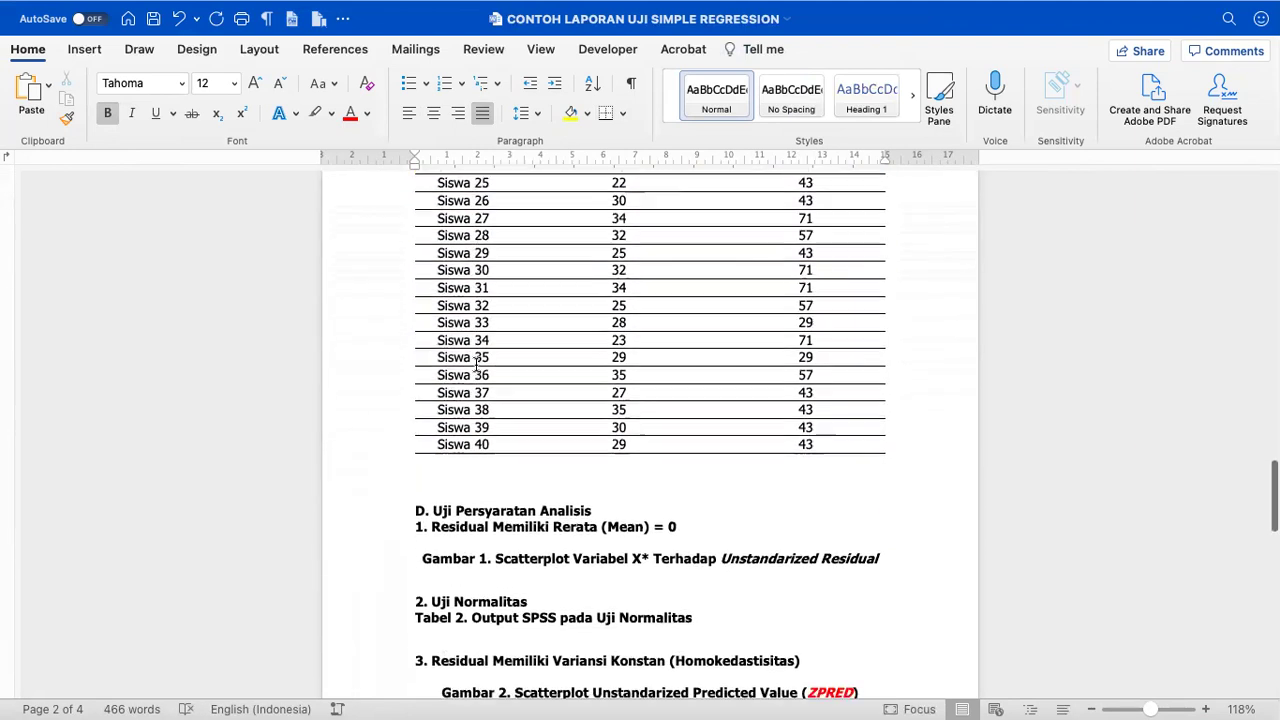
click(446, 449)
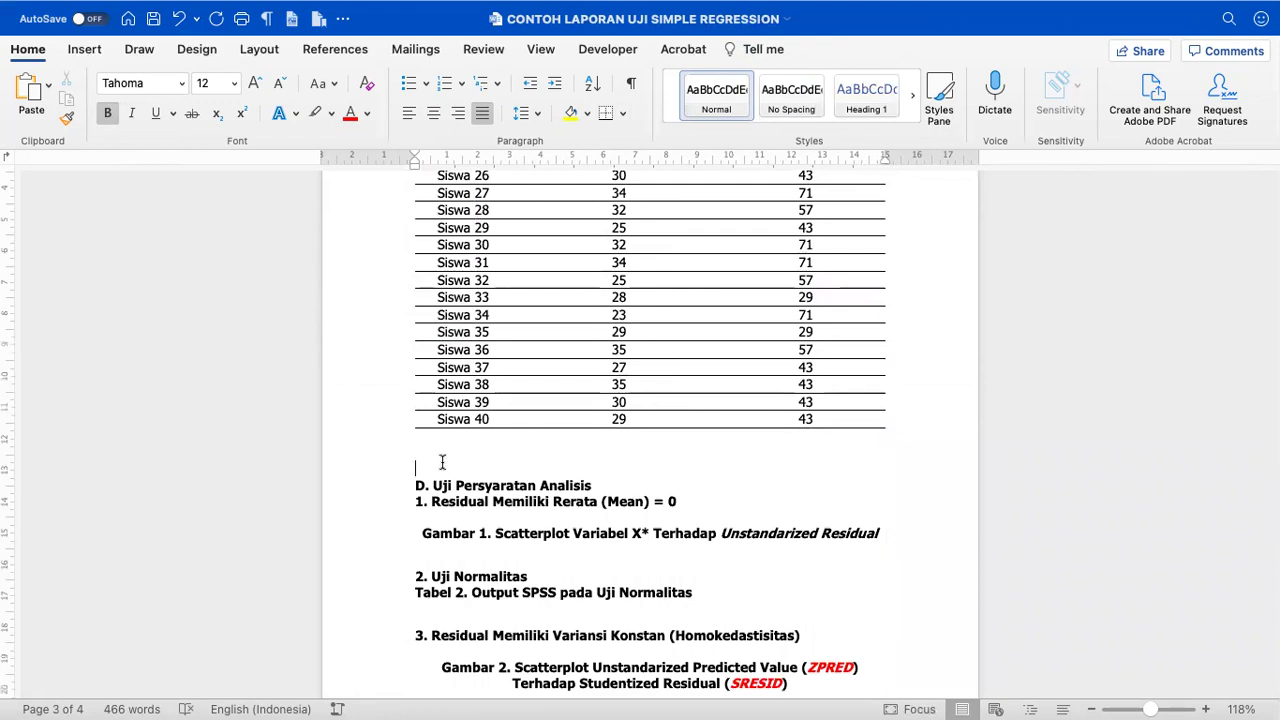
scroll(442, 462, up, 2)
key(Up)
key(Up)
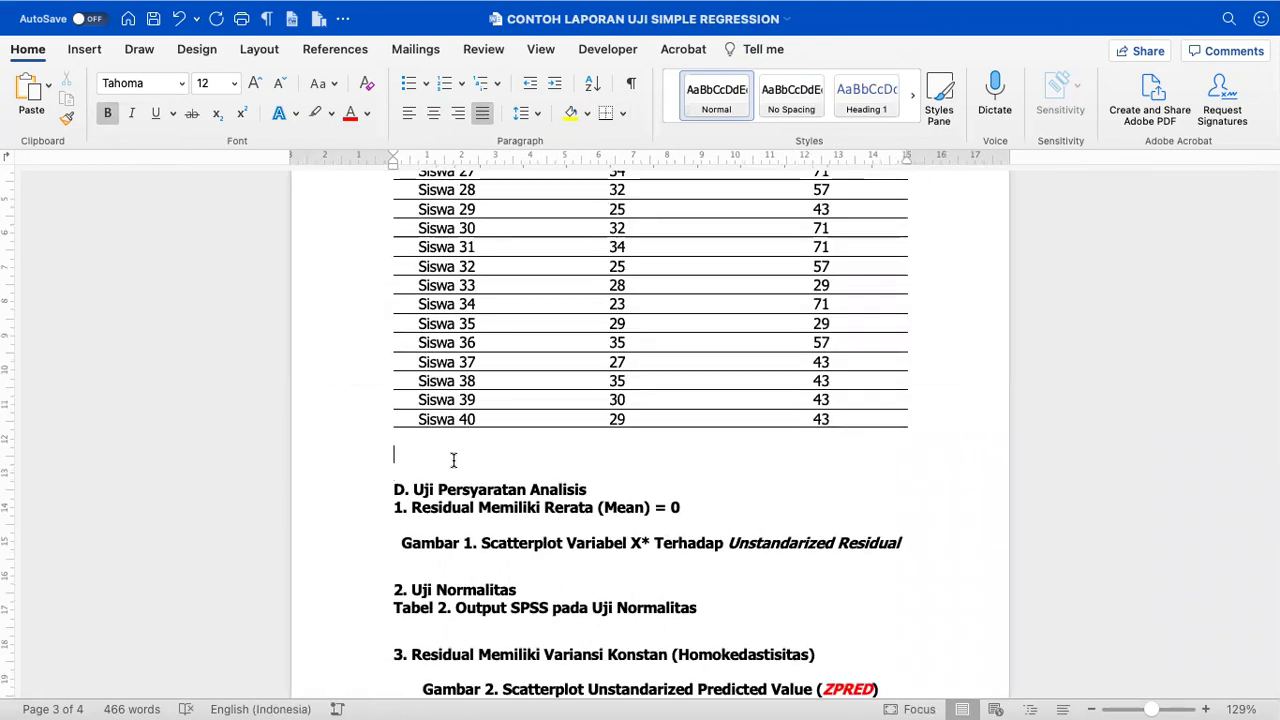
key(Delete)
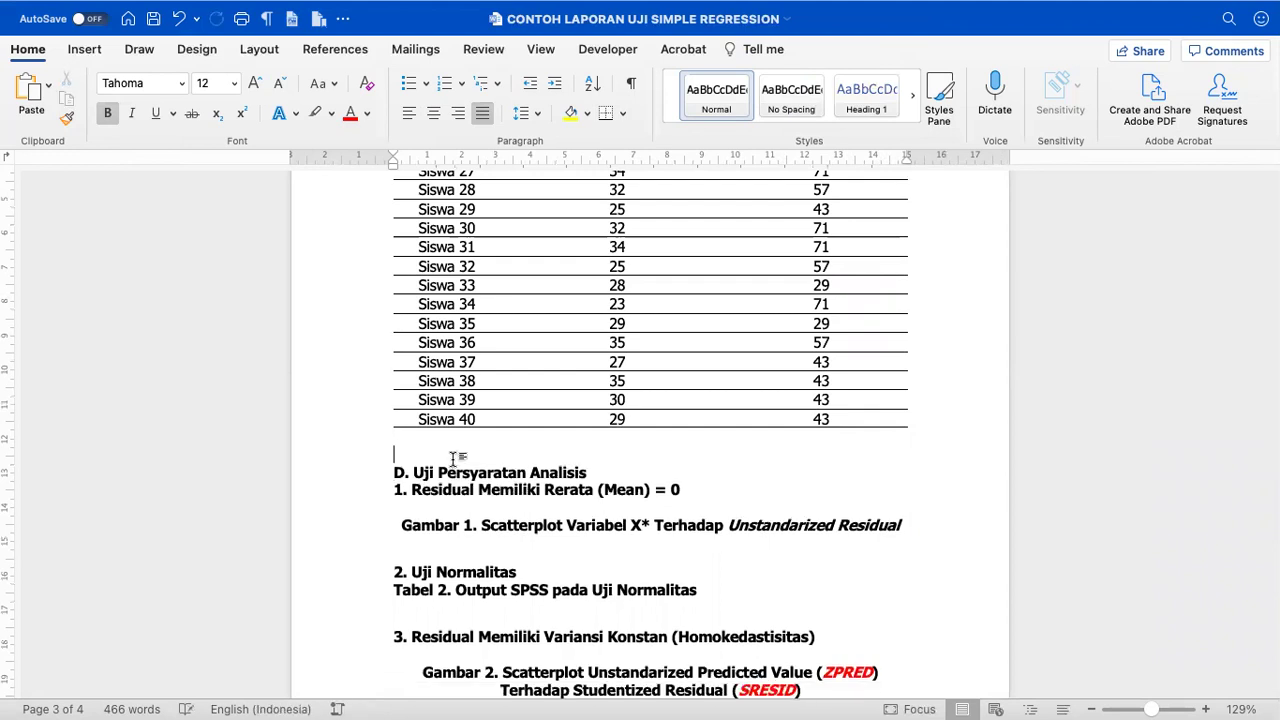
key(Delete)
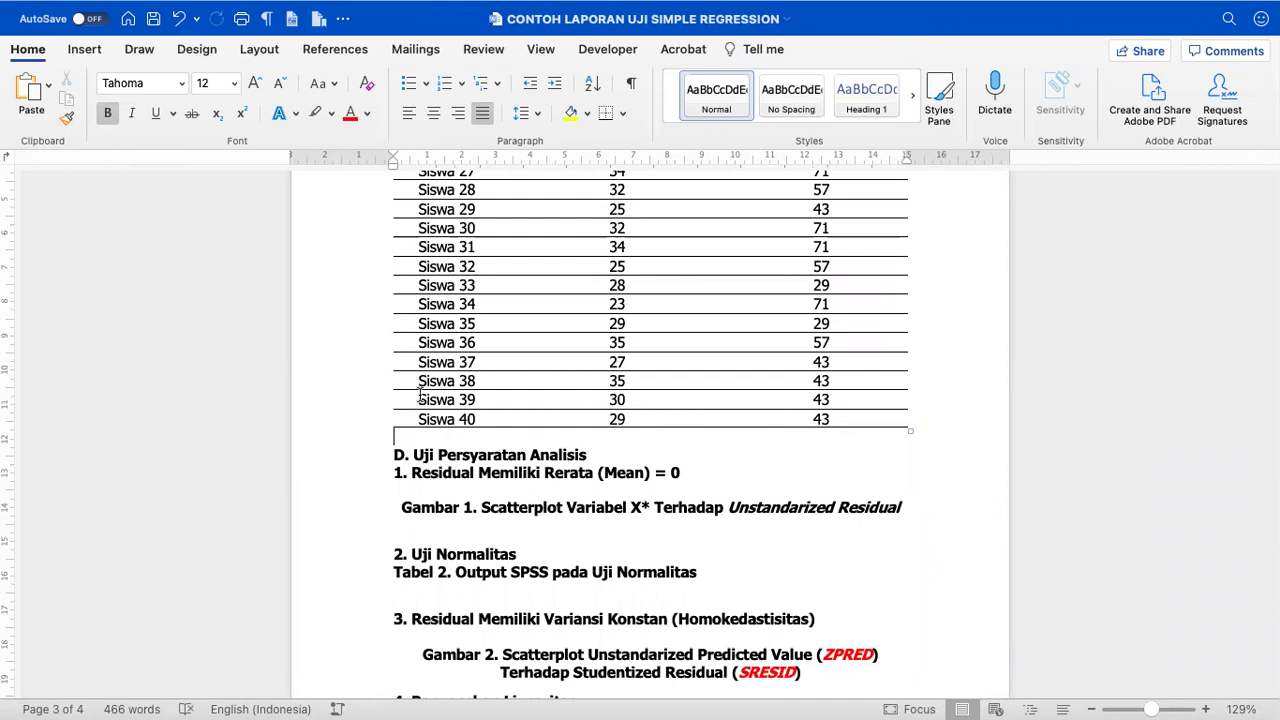
- Italicize the word "Mean" in the heading "1. Residual Memiliki Rerata (Mean) = 0"
click(542, 472)
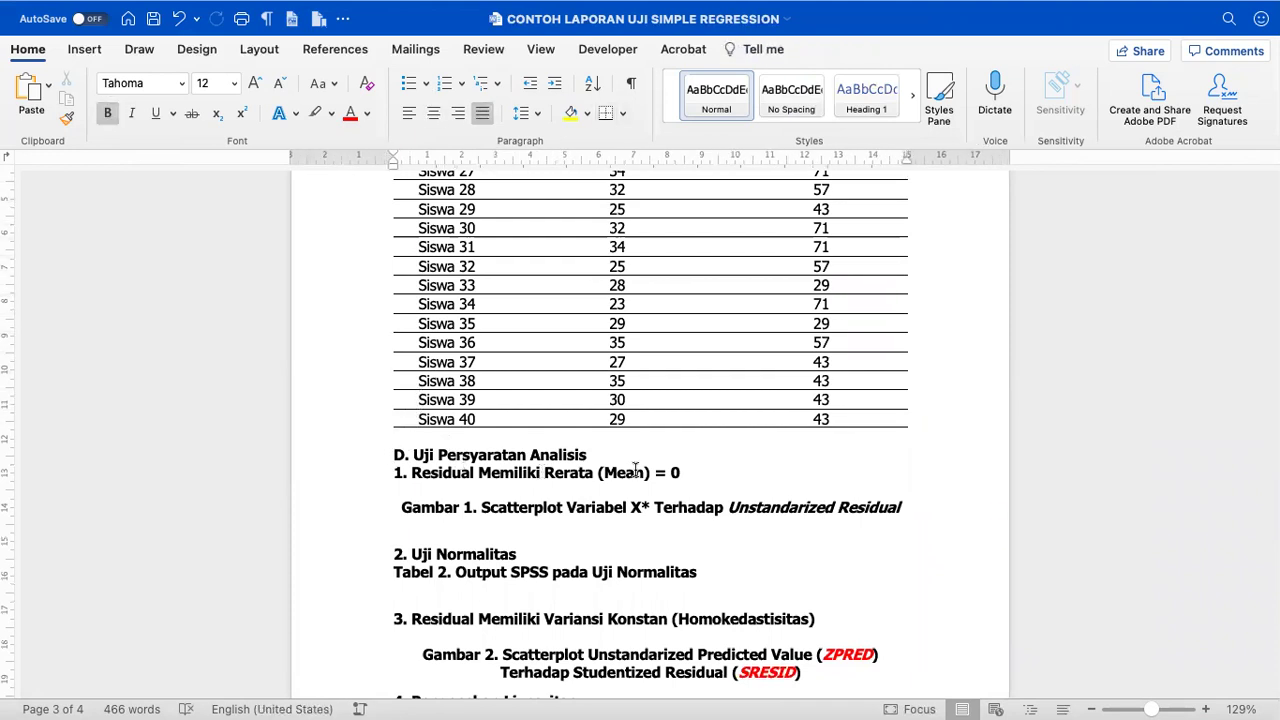
scroll(635, 470, down, 3)
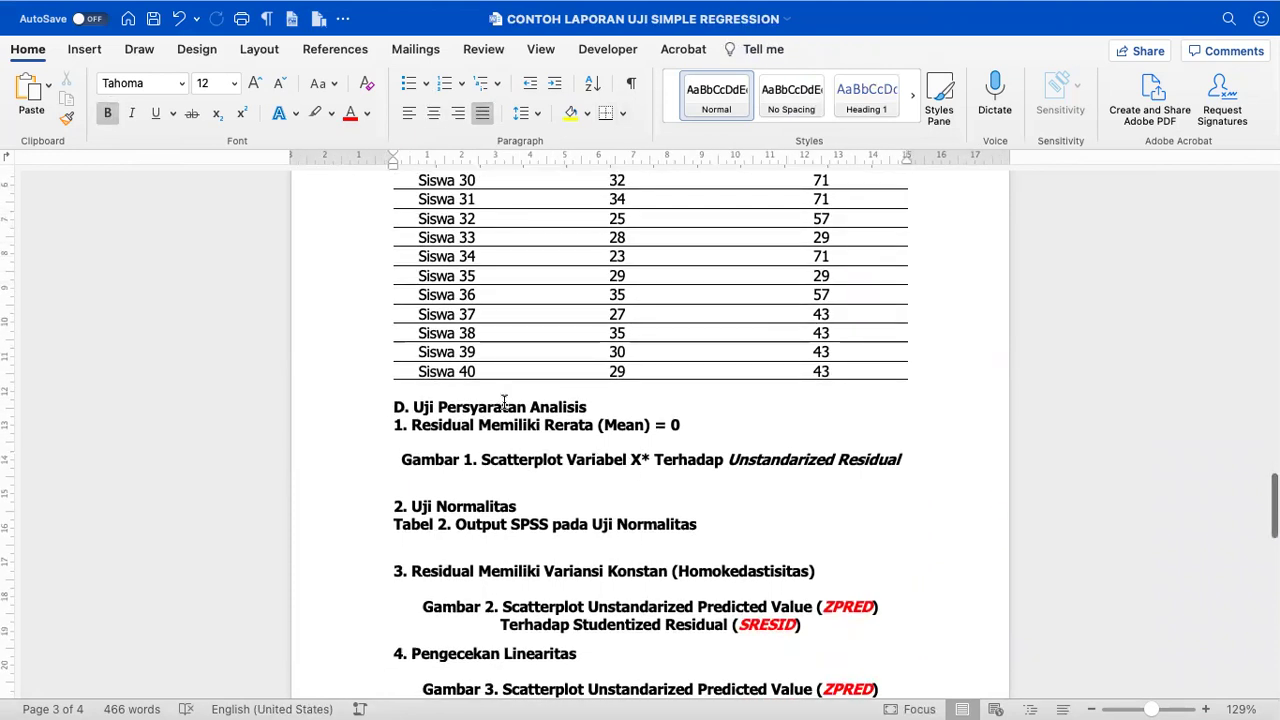
scroll(502, 437, up, 5)
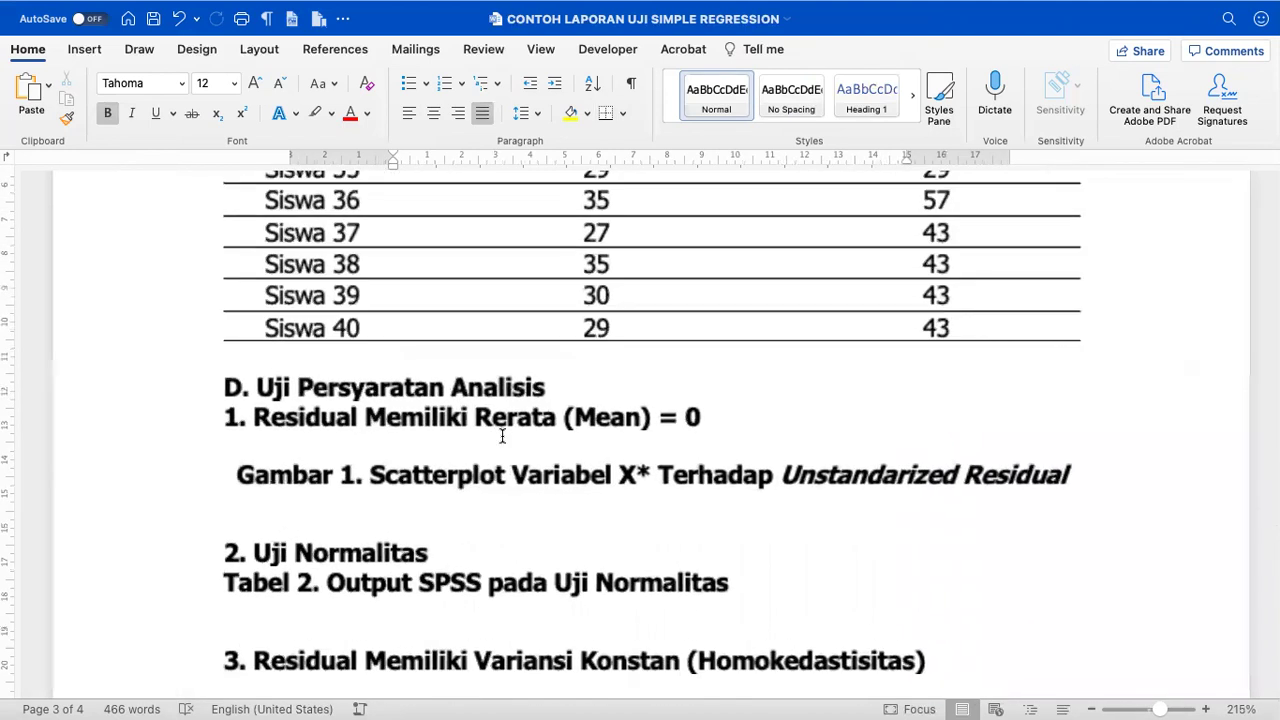
drag(222, 161, 222, 162)
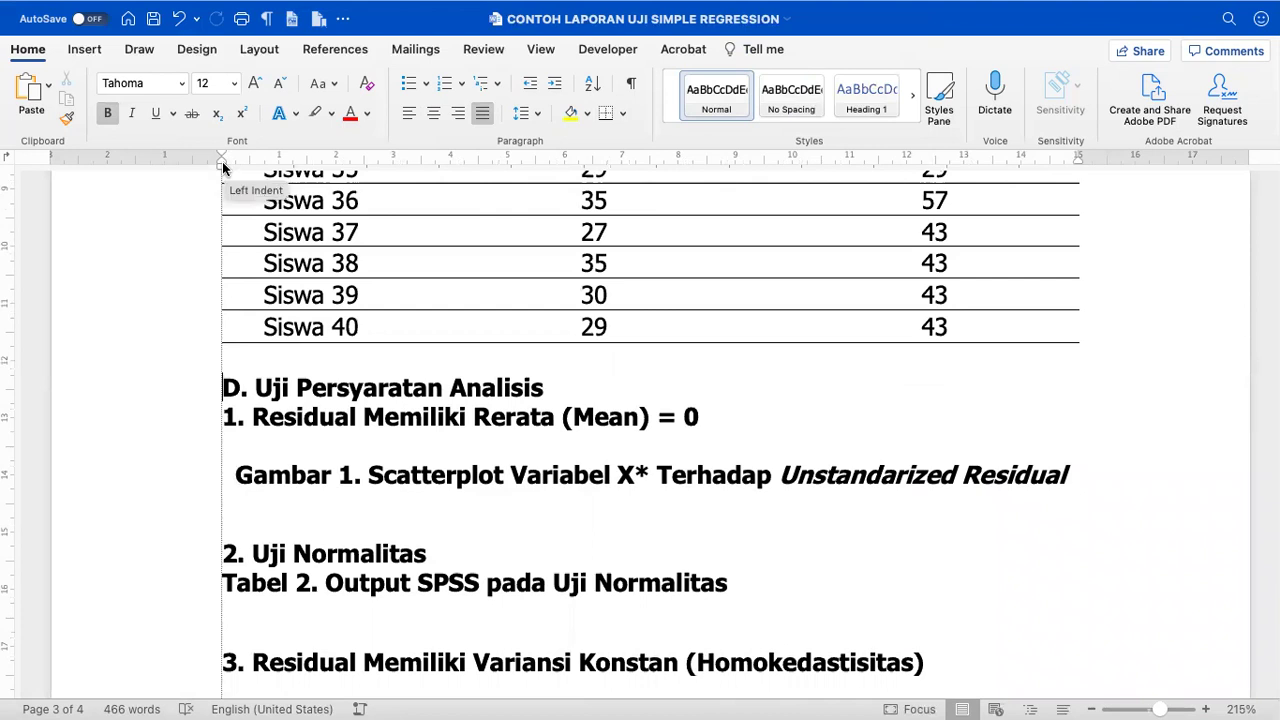
drag(222, 167, 222, 167)
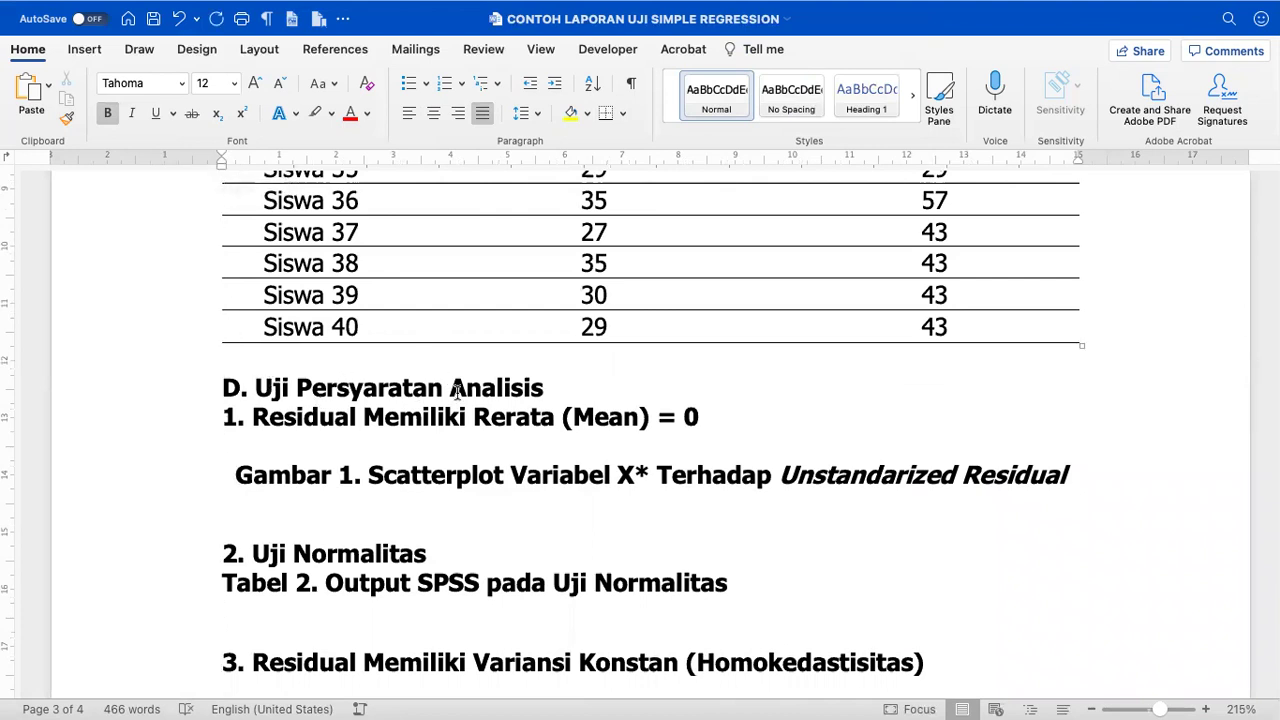
double_click(620, 420)
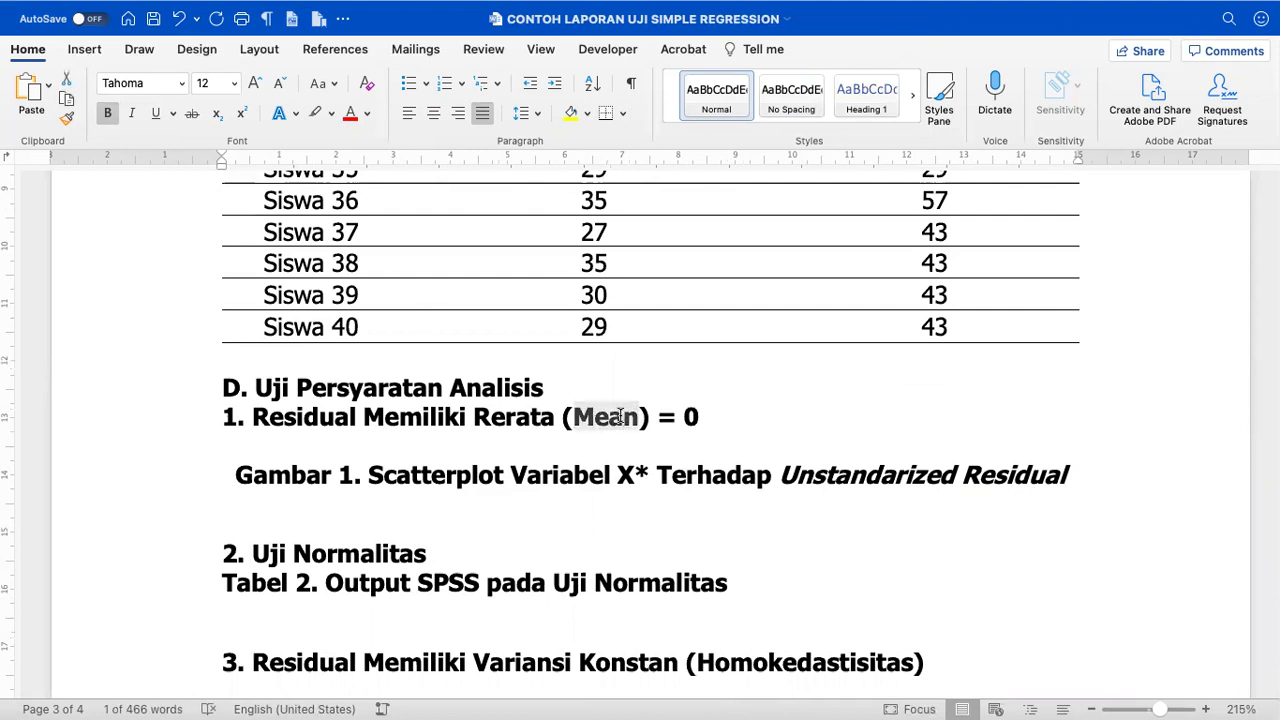
key(super+i)
click(329, 366)
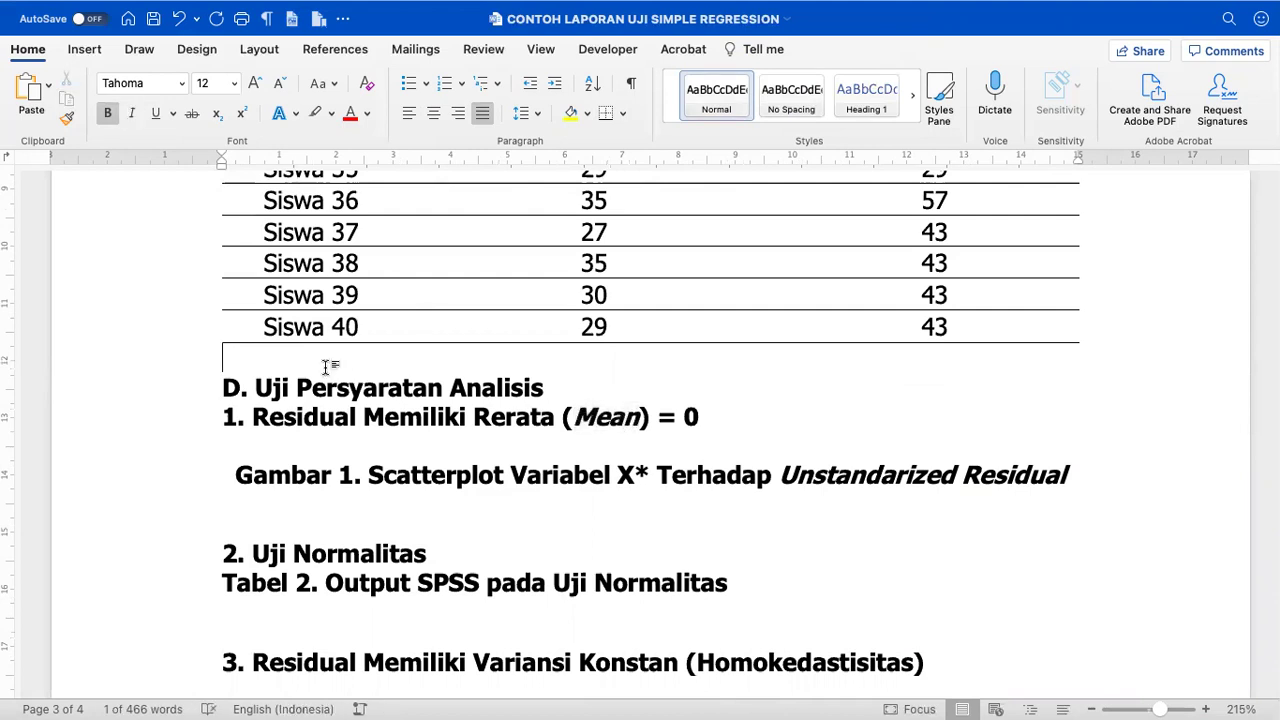
click(200, 394)
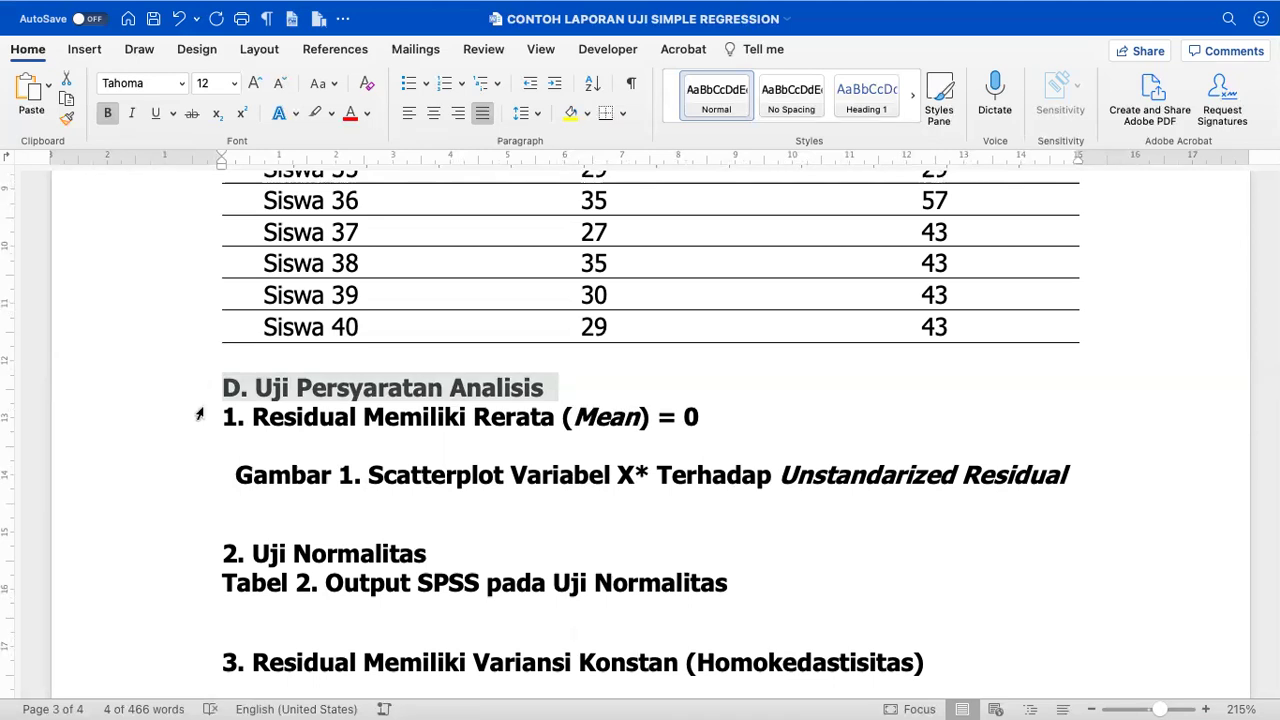
click(200, 416)
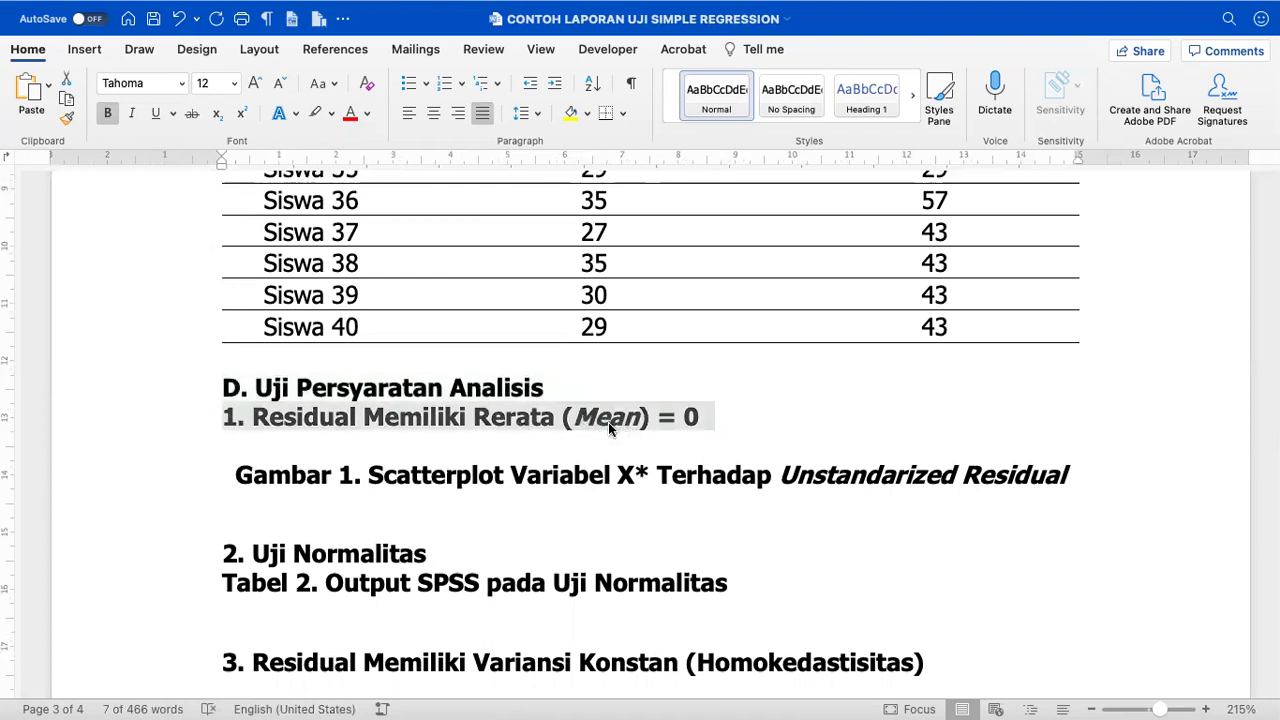
click(516, 424)
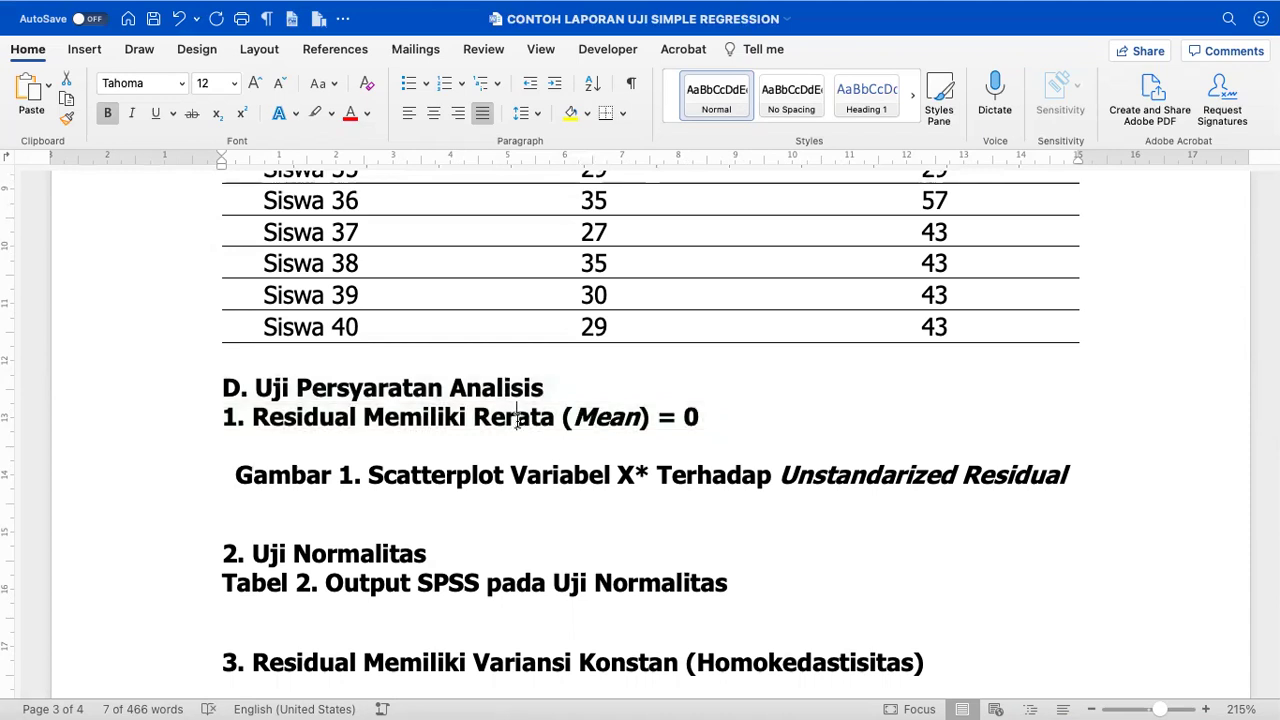
click(613, 416)
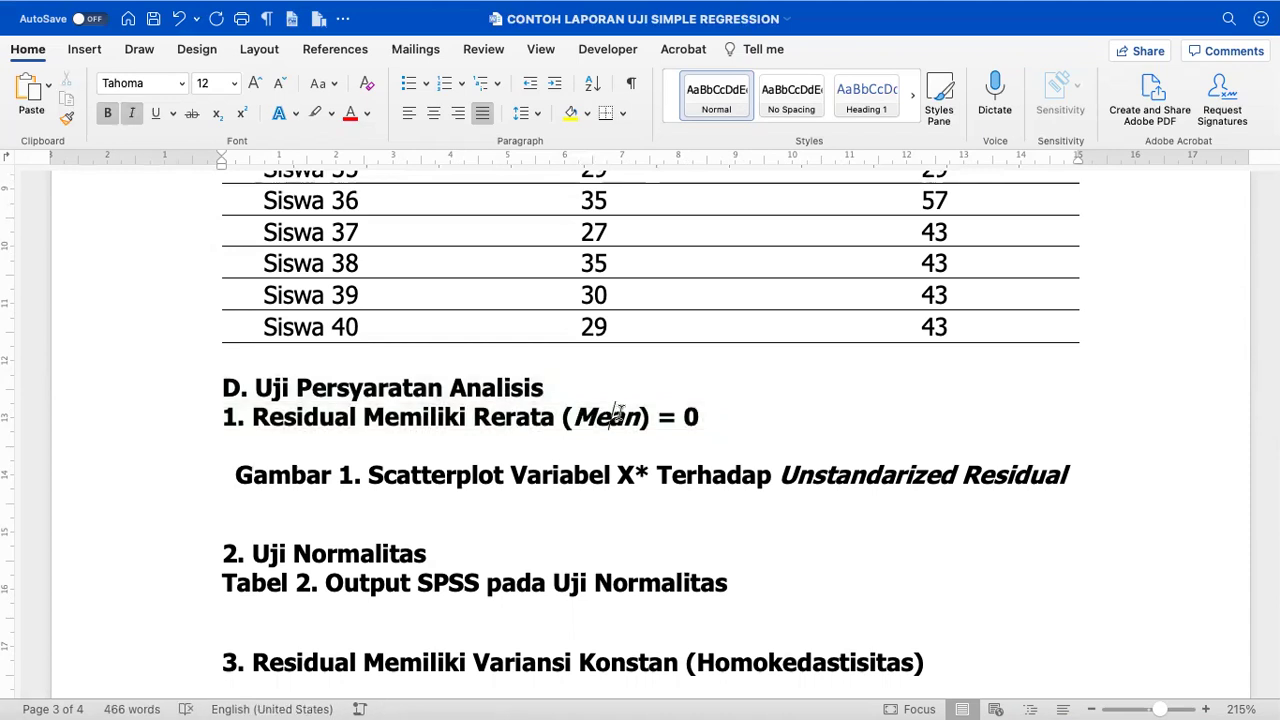
- Replace "X*" with "Ketekunan" in the Gambar 1 scatterplot caption
scroll(726, 400, down, 3)
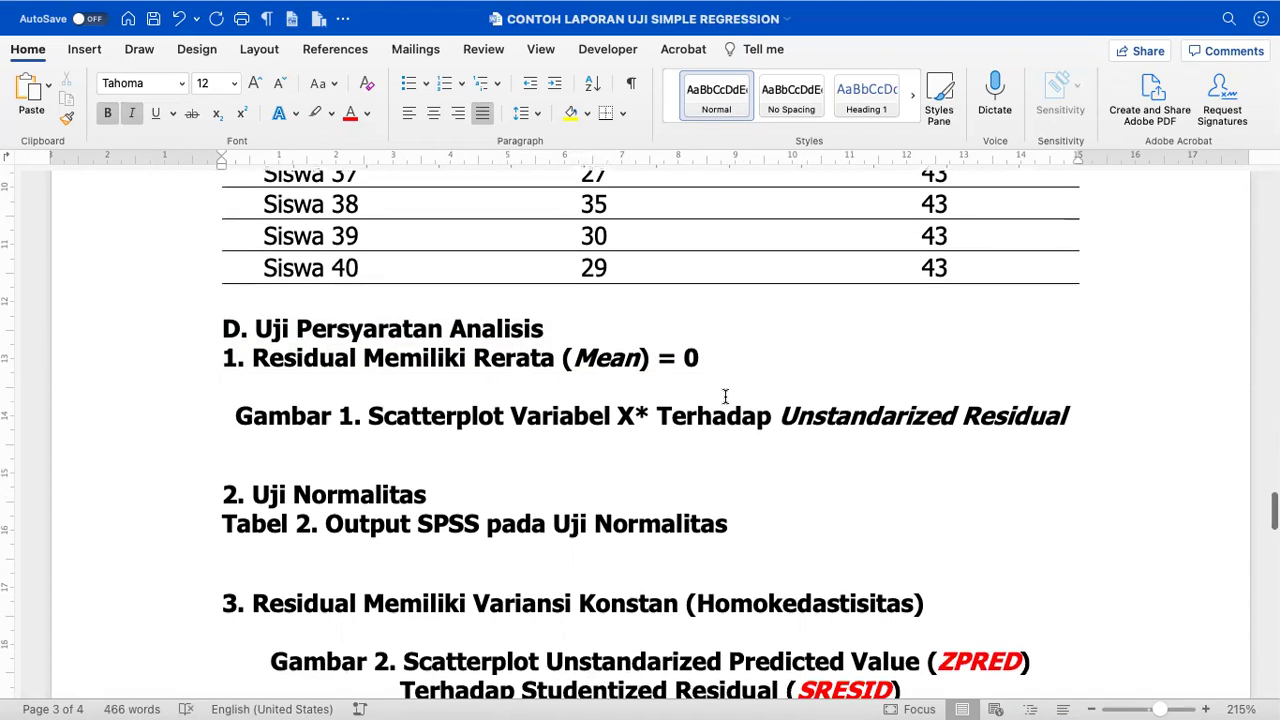
click(192, 427)
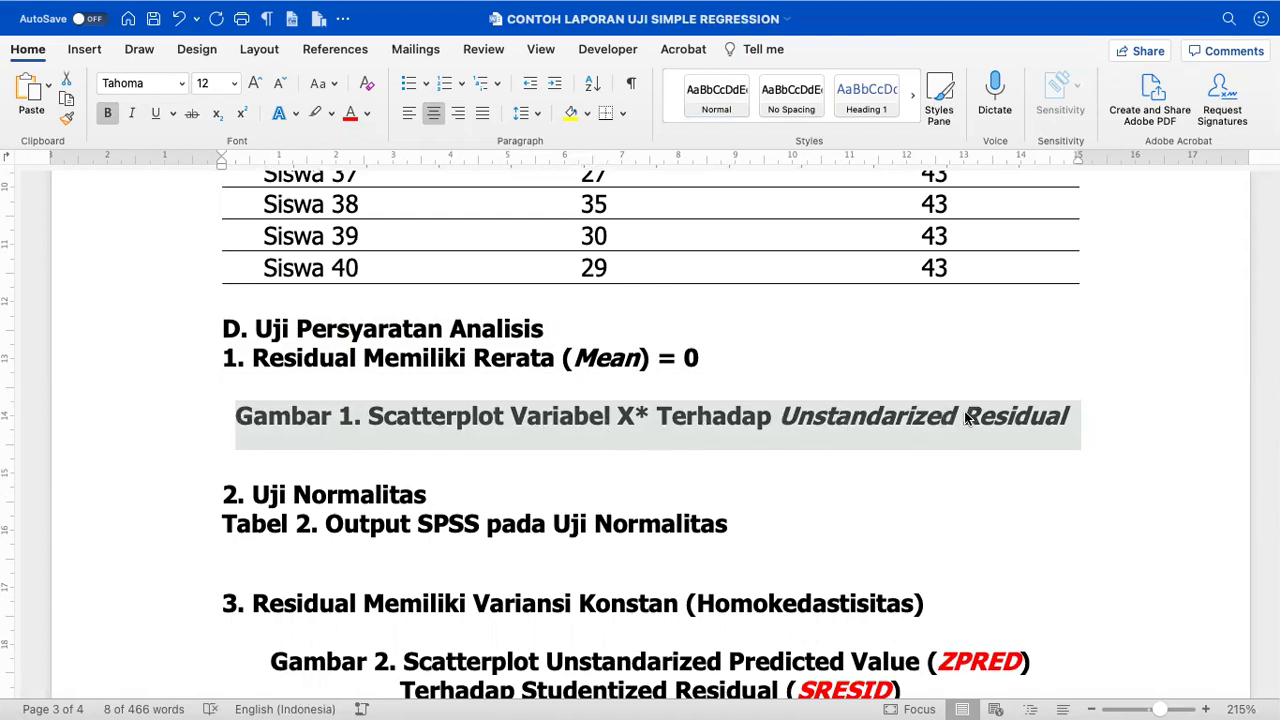
click(646, 417)
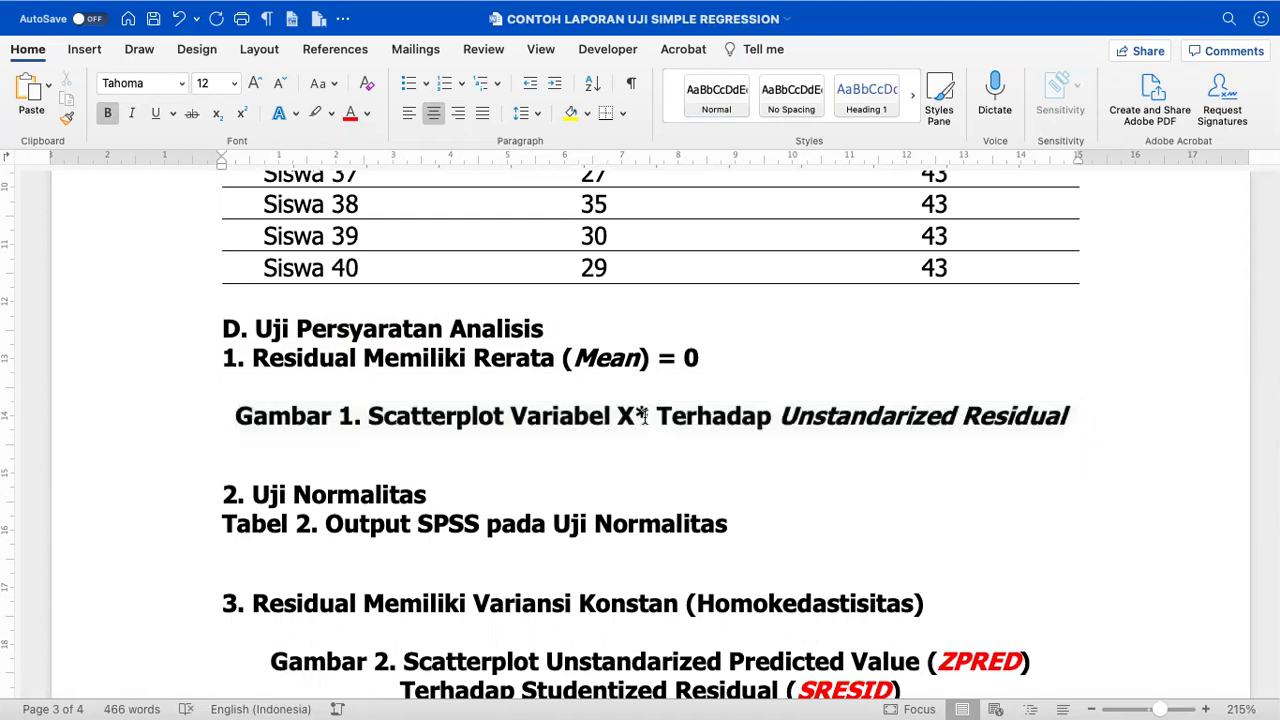
key(BackSpace)
key(BackSpace)
key(BackSpace)
text(KETE)
key(BackSpace)
key(BackSpace)
key(BackSpace)
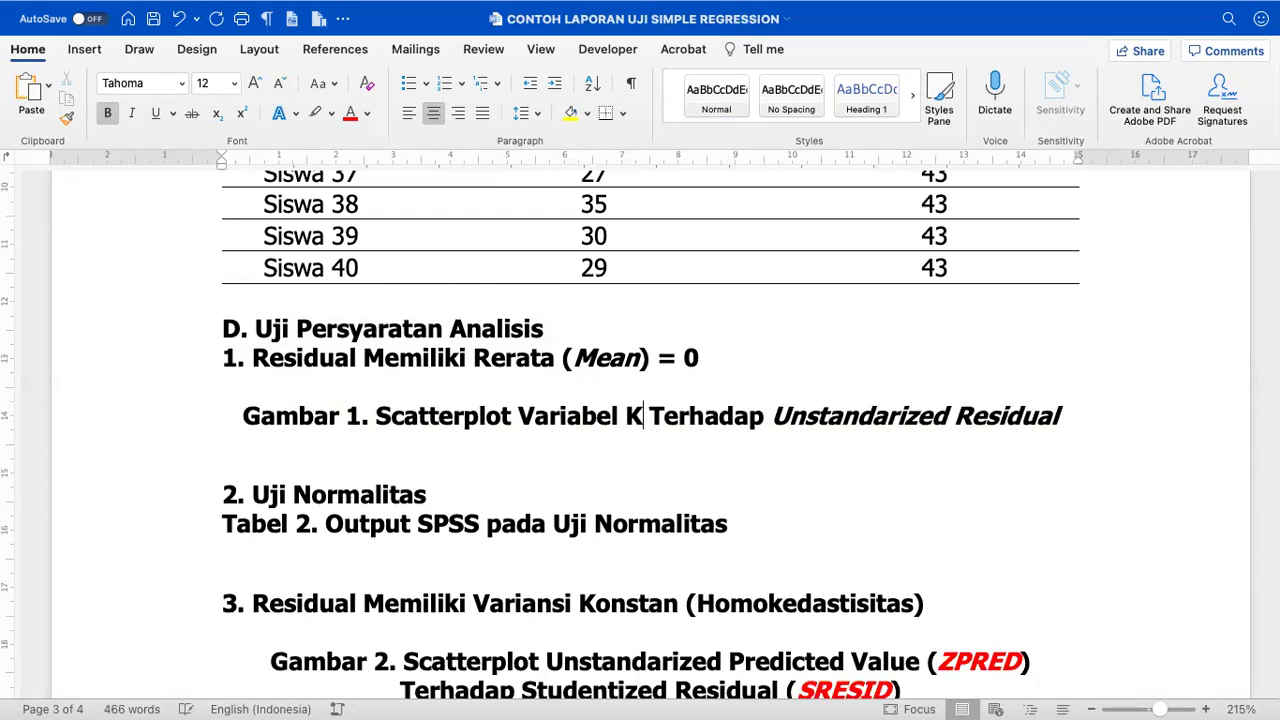
text(ET)
key(BackSpace)
key(BackSpace)
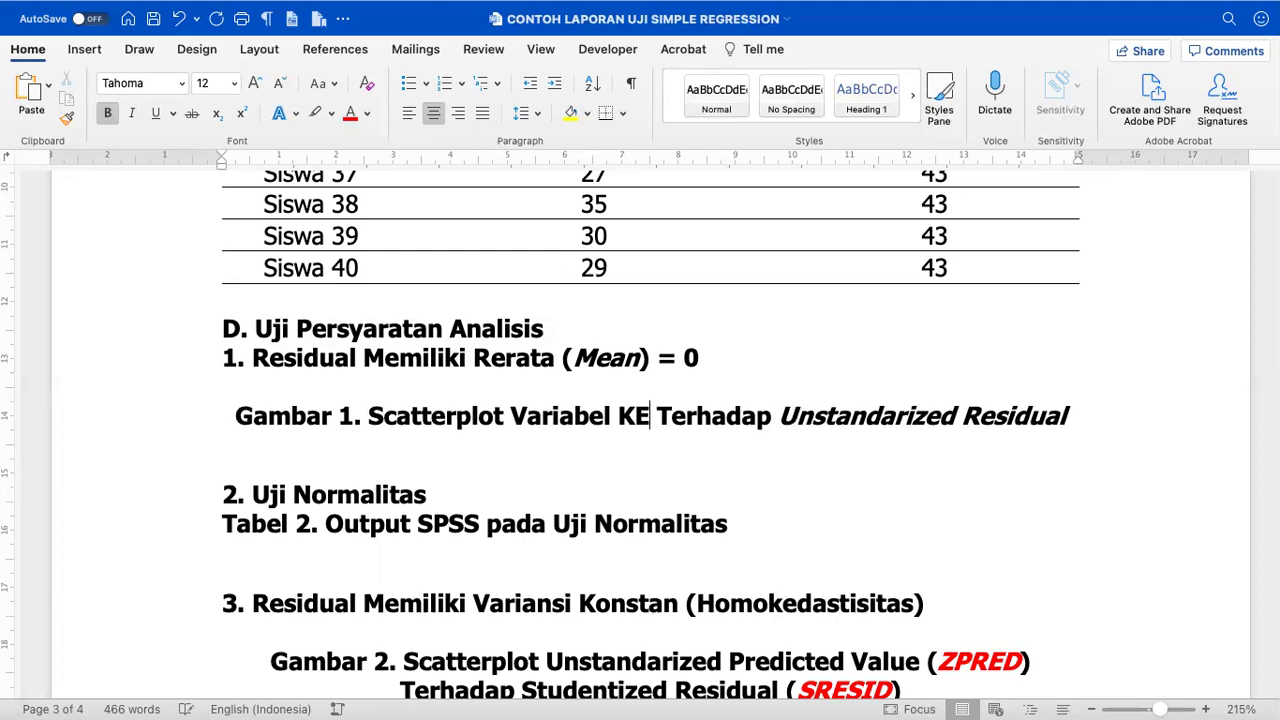
text(ete)
text(kunan)
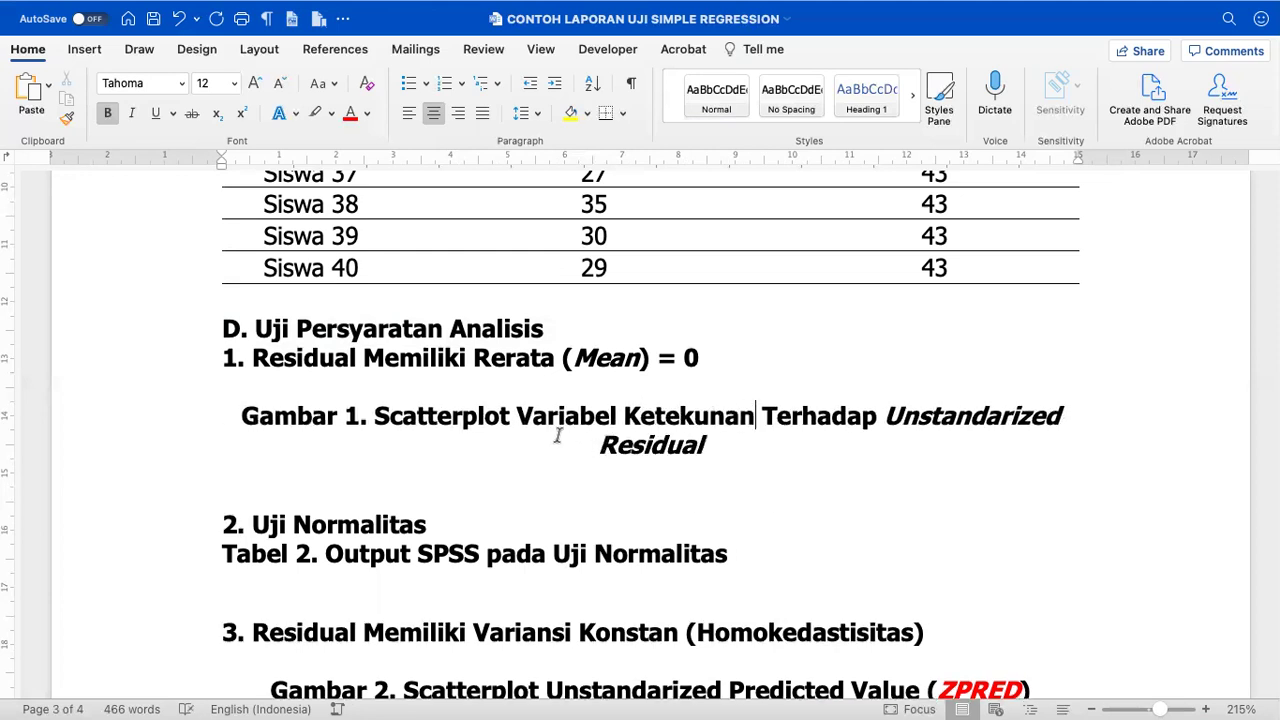
scroll(548, 430, up, 1)
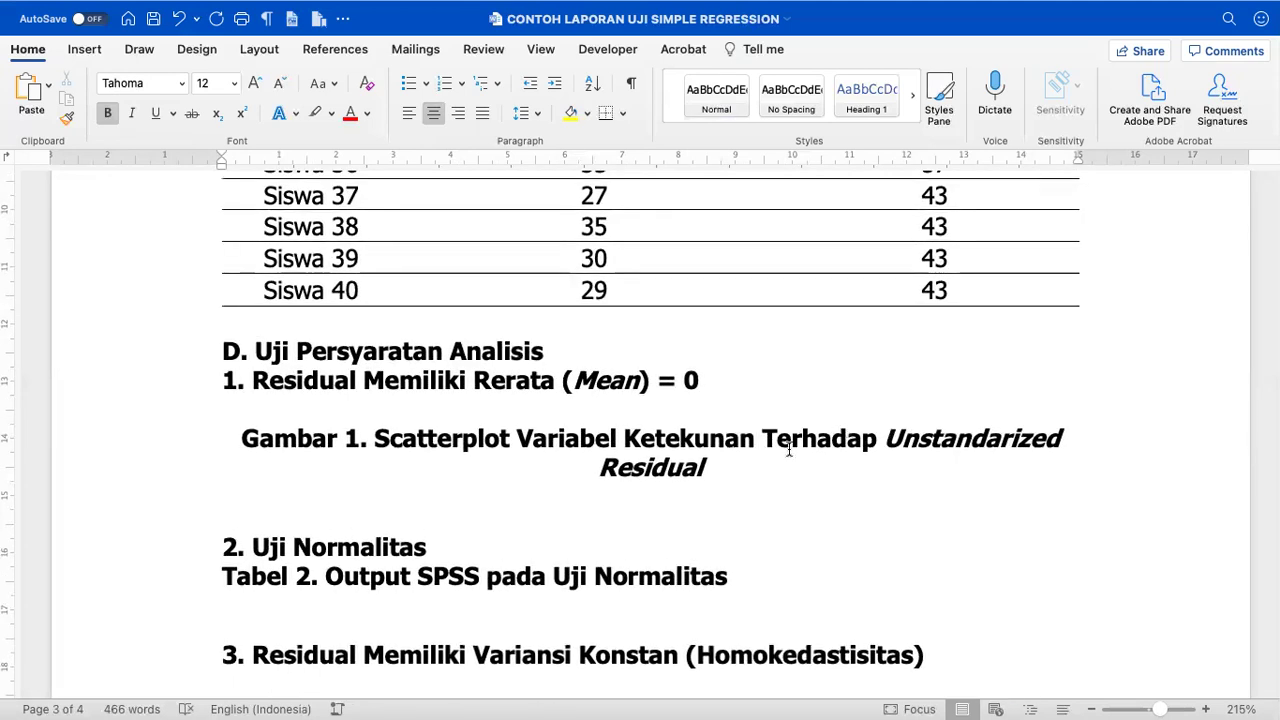
scroll(727, 468, down, 1)
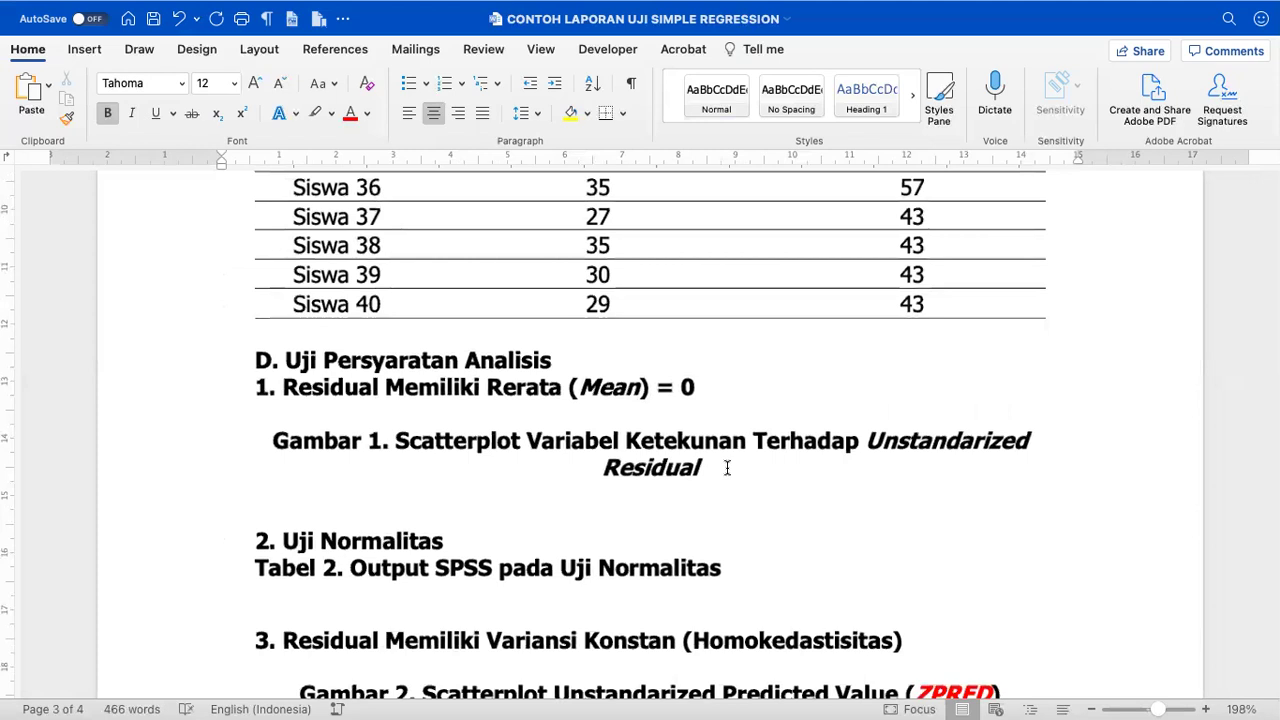
- Review the "2. Uji Normalitas" heading, the Tabel 2 caption and the "3. Residual Memiliki Variansi Konstan" heading
scroll(727, 468, down, 3)
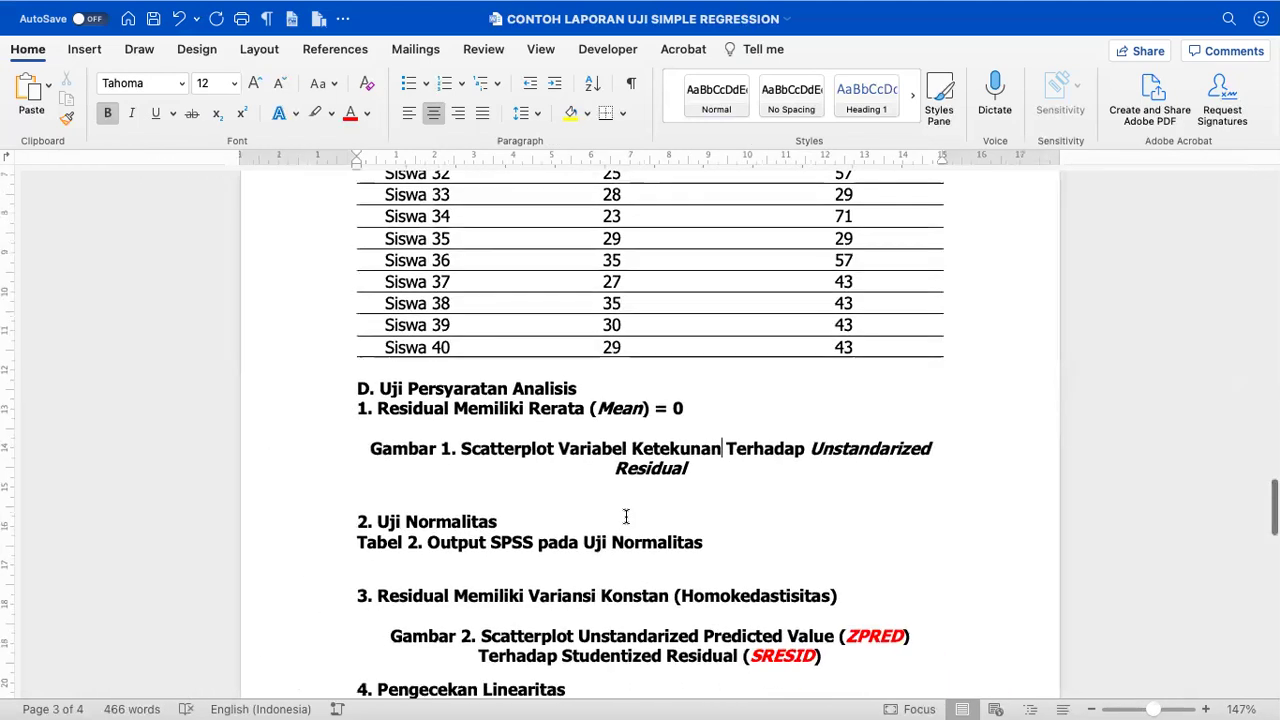
click(497, 522)
scroll(497, 500, down, 3)
click(336, 411)
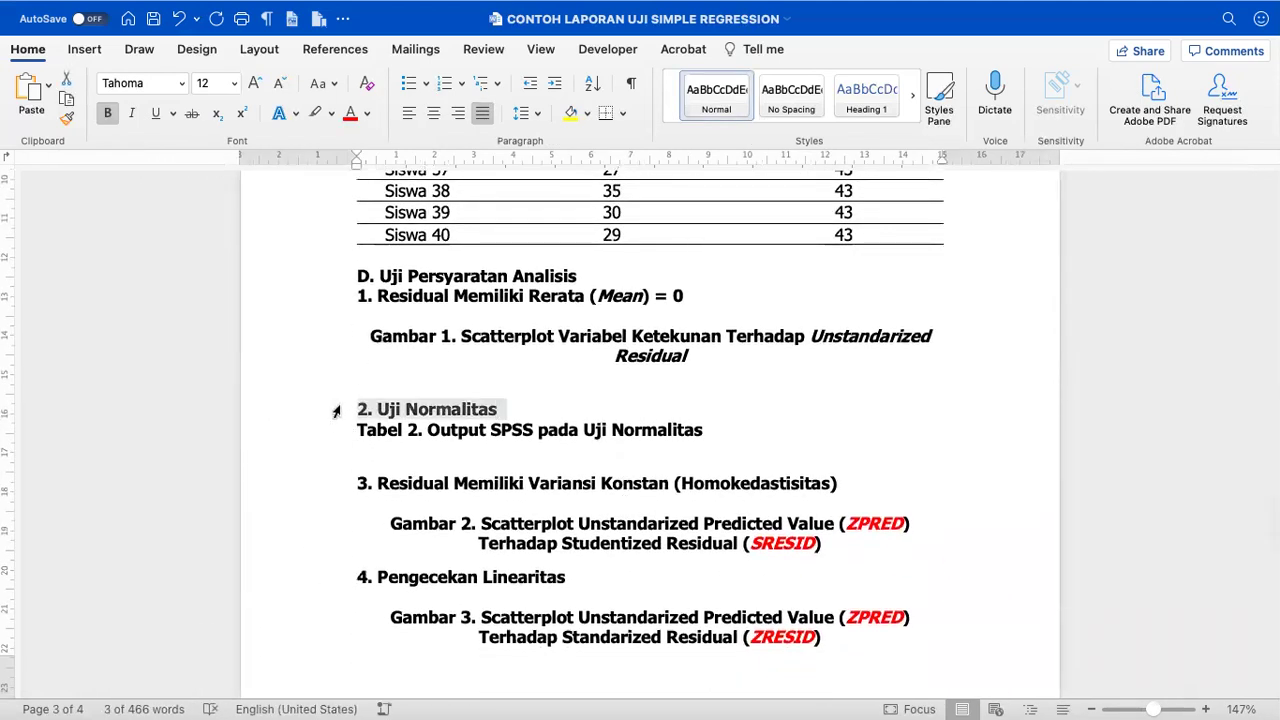
click(356, 431)
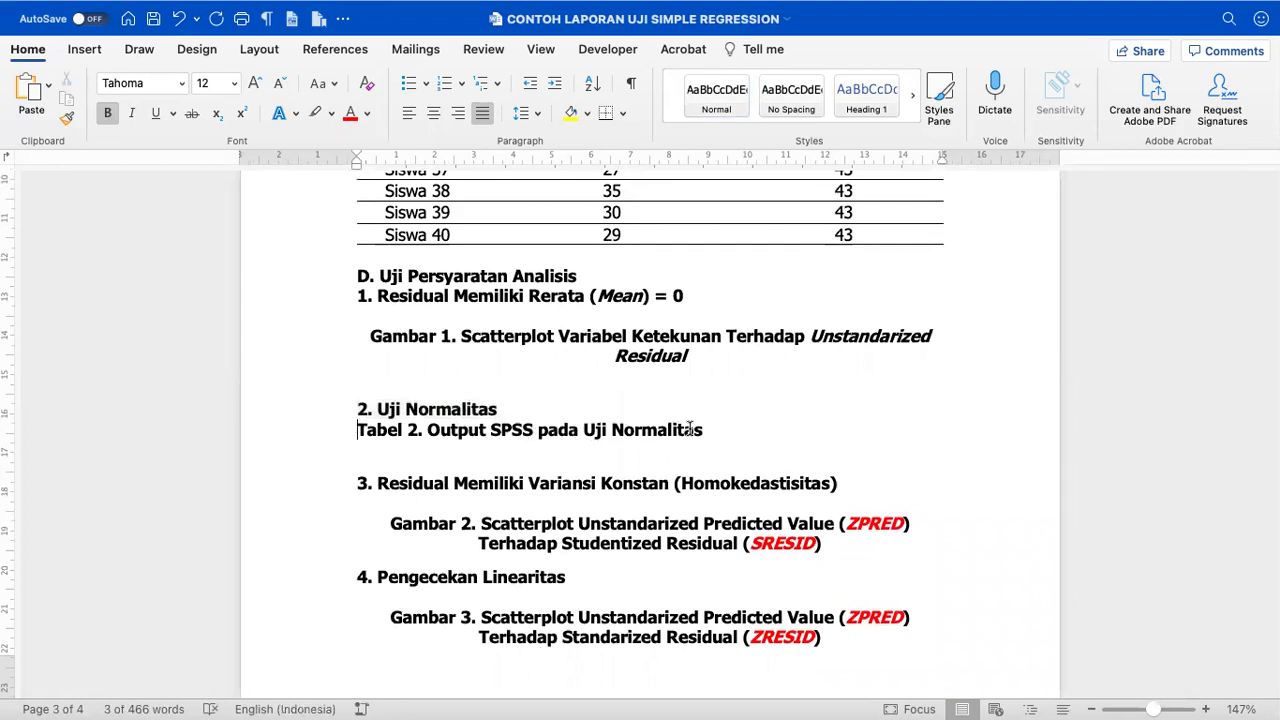
click(316, 485)
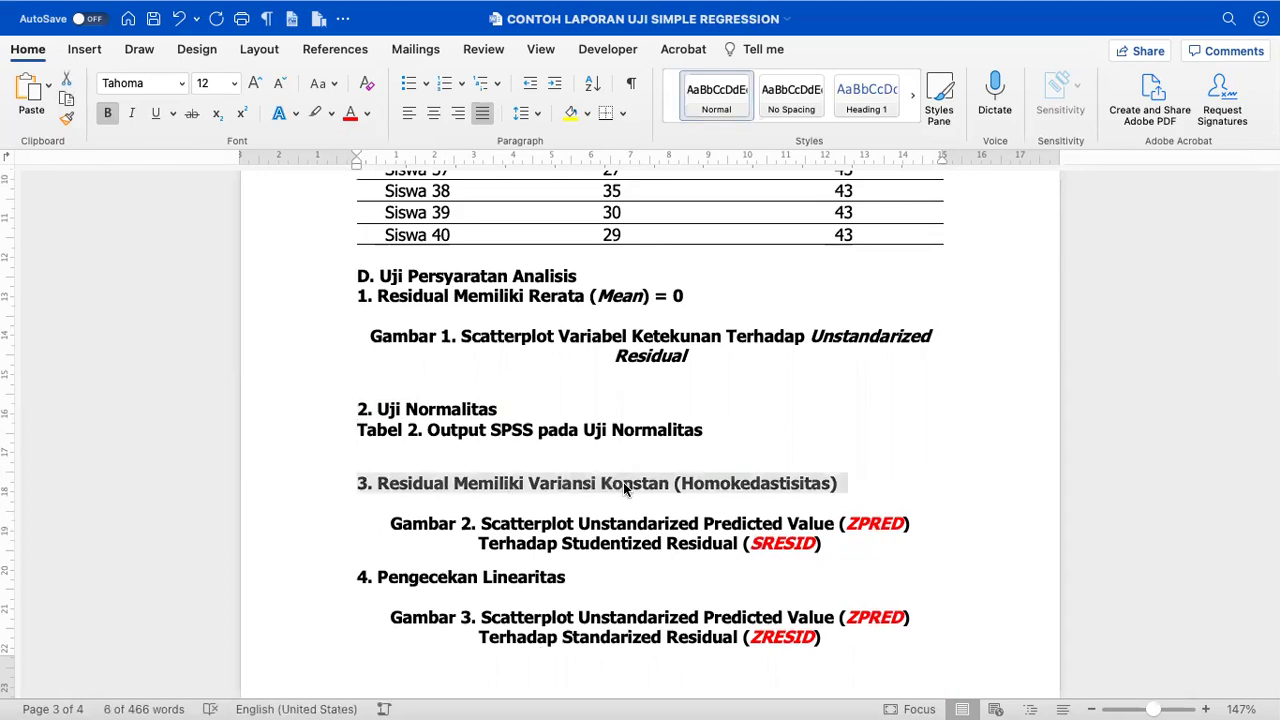
click(681, 485)
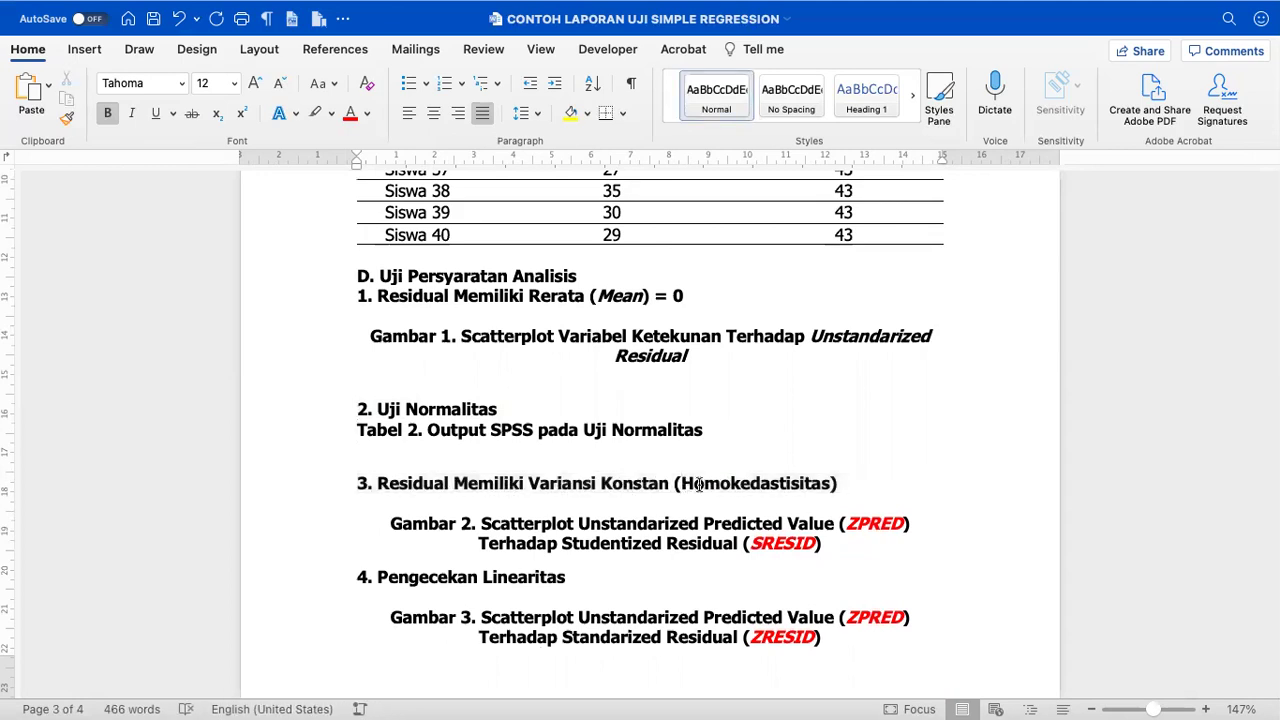
- Try adding "/Homogenitas" after "Homokedastisitas" in heading 3, and remove the addition again
click(829, 483)
text(/)
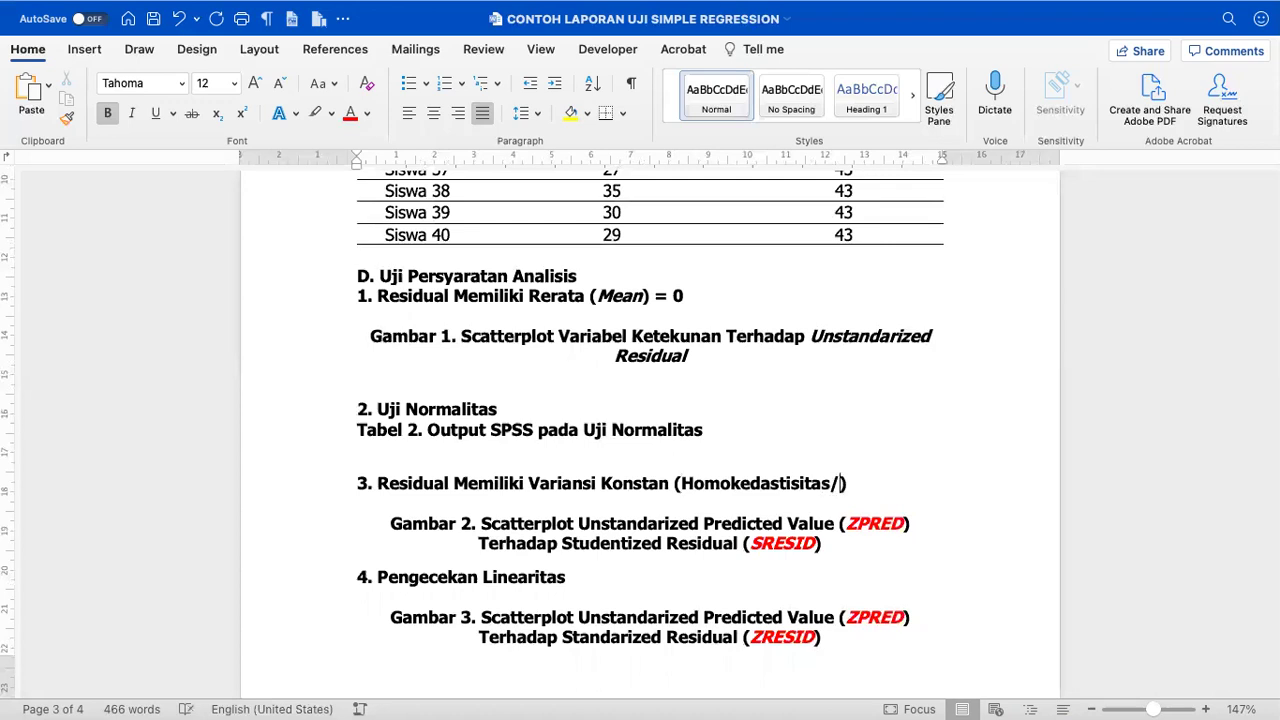
text(Homogenitas)
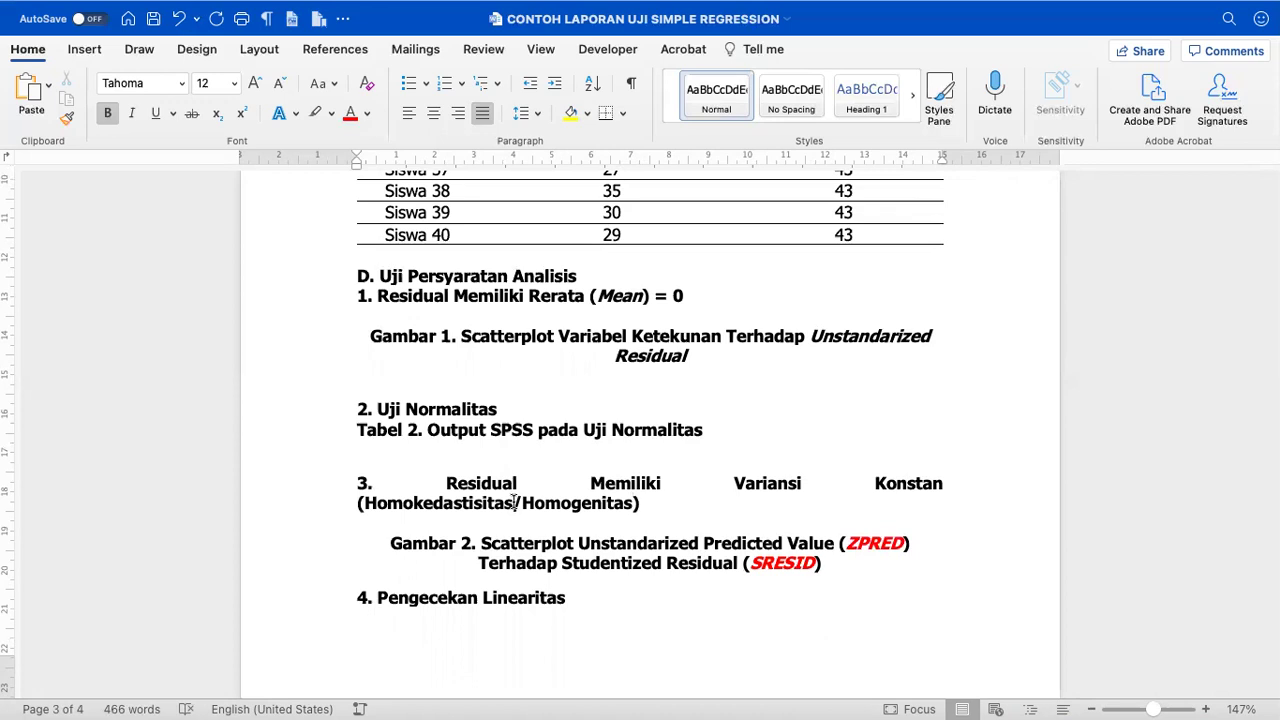
double_click(577, 503)
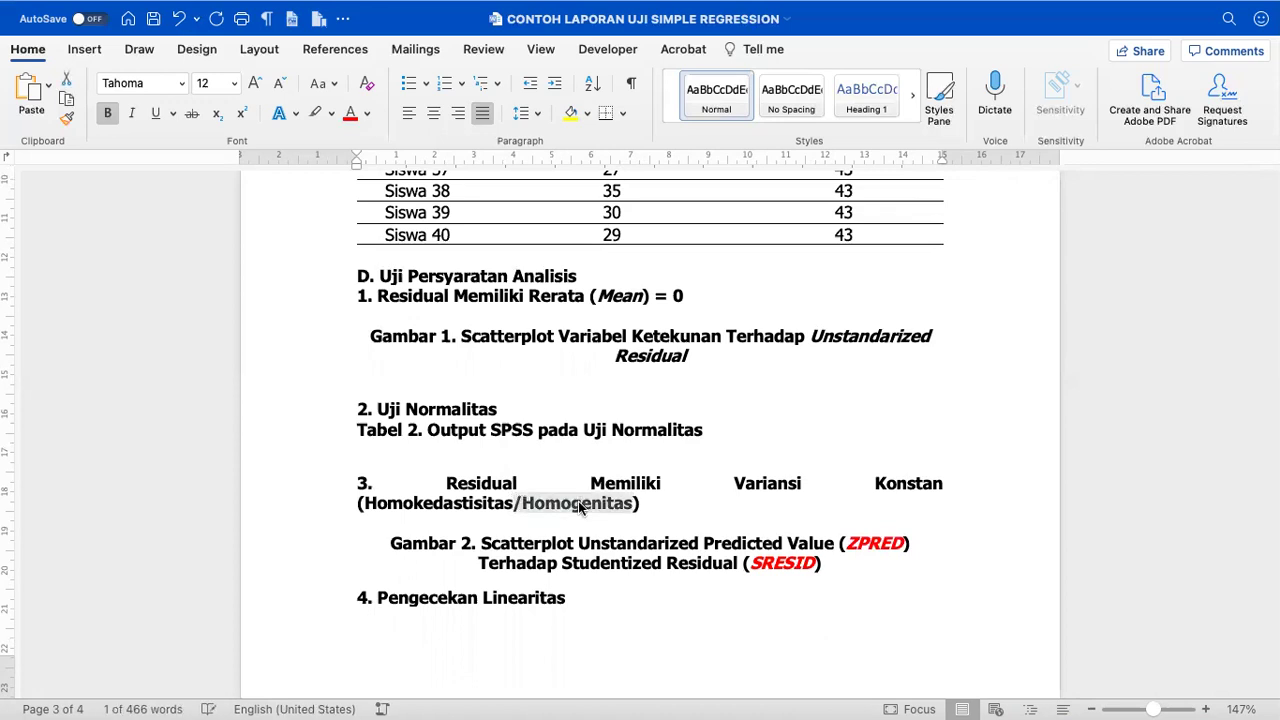
key(BackSpace)
key(BackSpace)
- Review the ZPRED, SRESID and ZRESID terms in the Gambar 2 and Gambar 3 captions and the "4. Pengecekan Linearitas" heading
scroll(538, 513, down, 3)
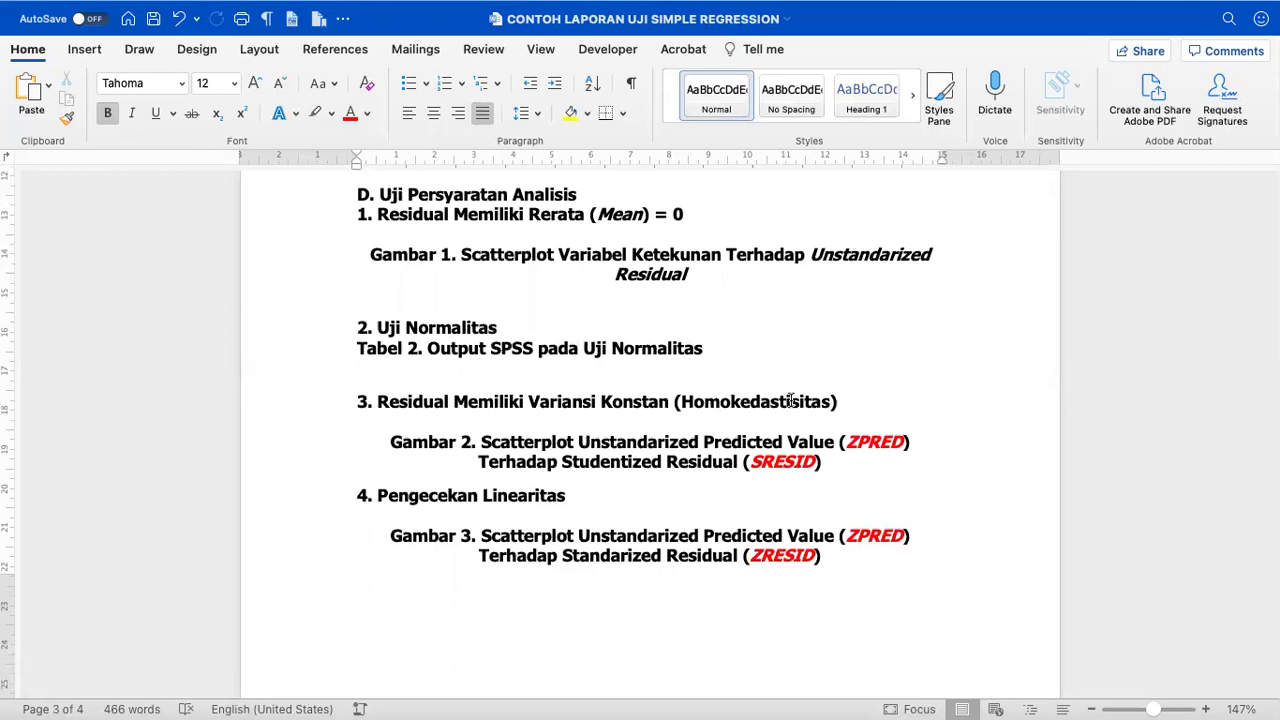
click(866, 442)
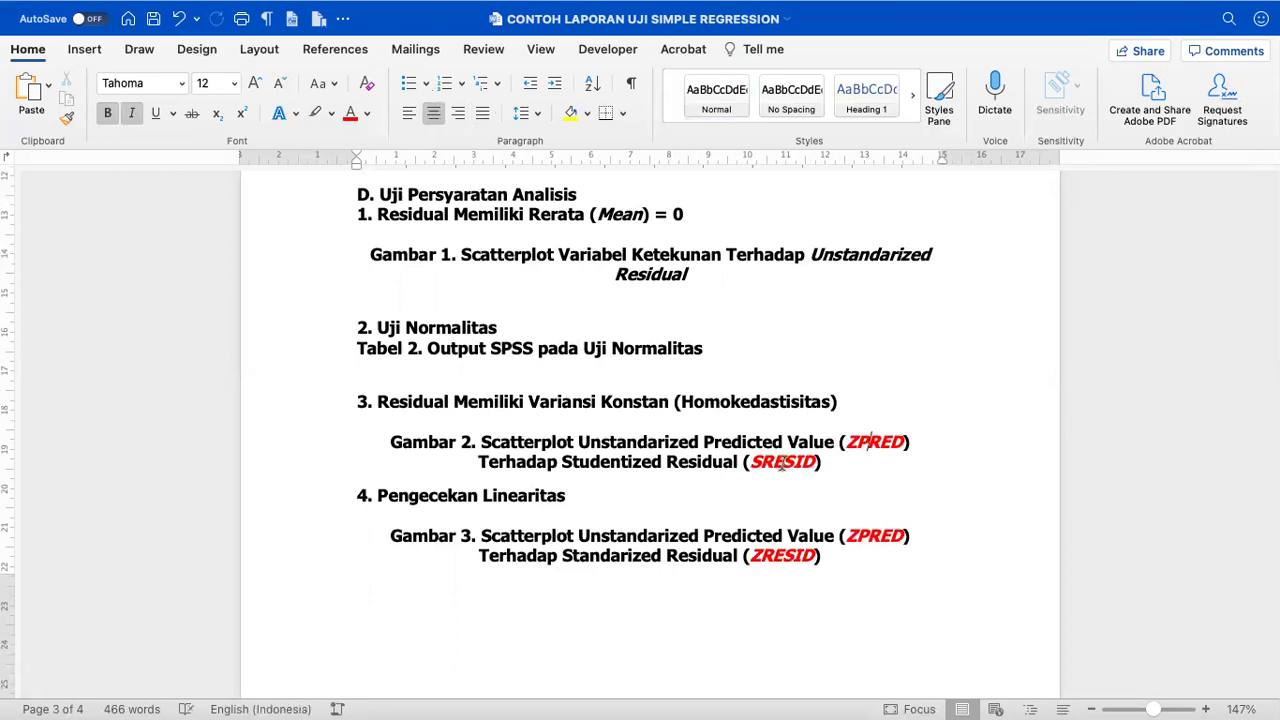
scroll(782, 464, down, 1)
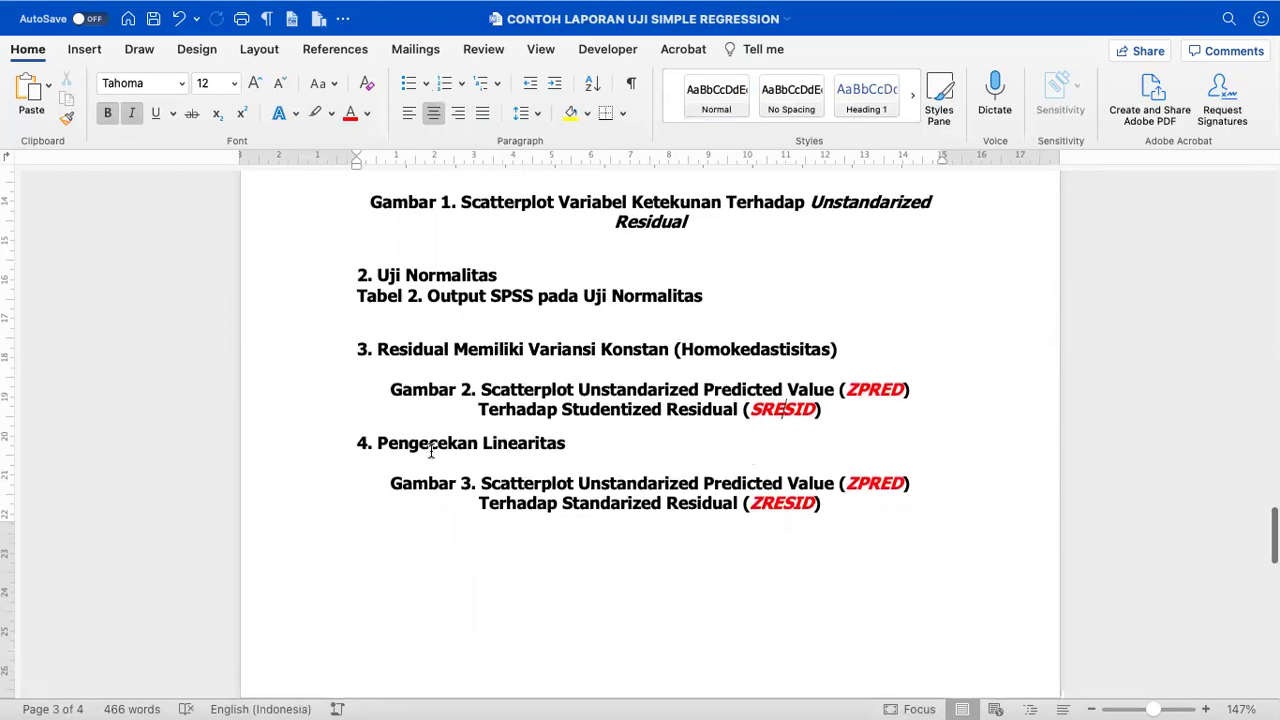
click(329, 455)
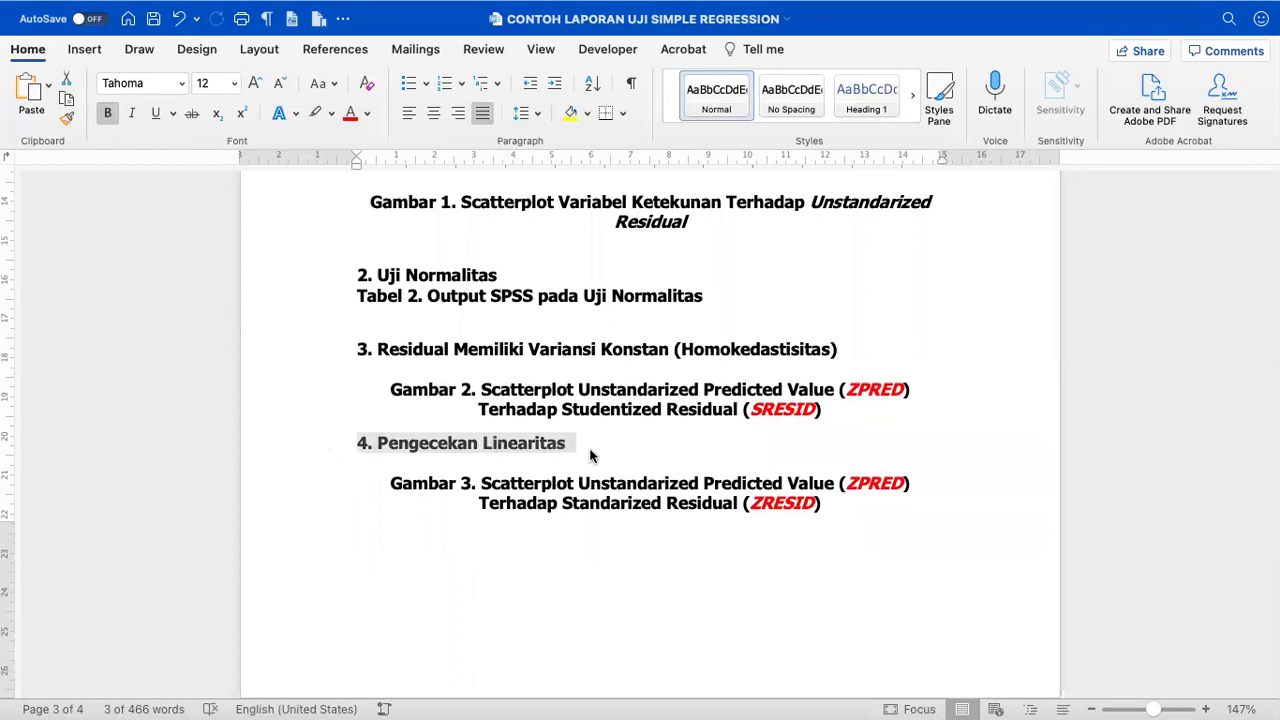
click(543, 488)
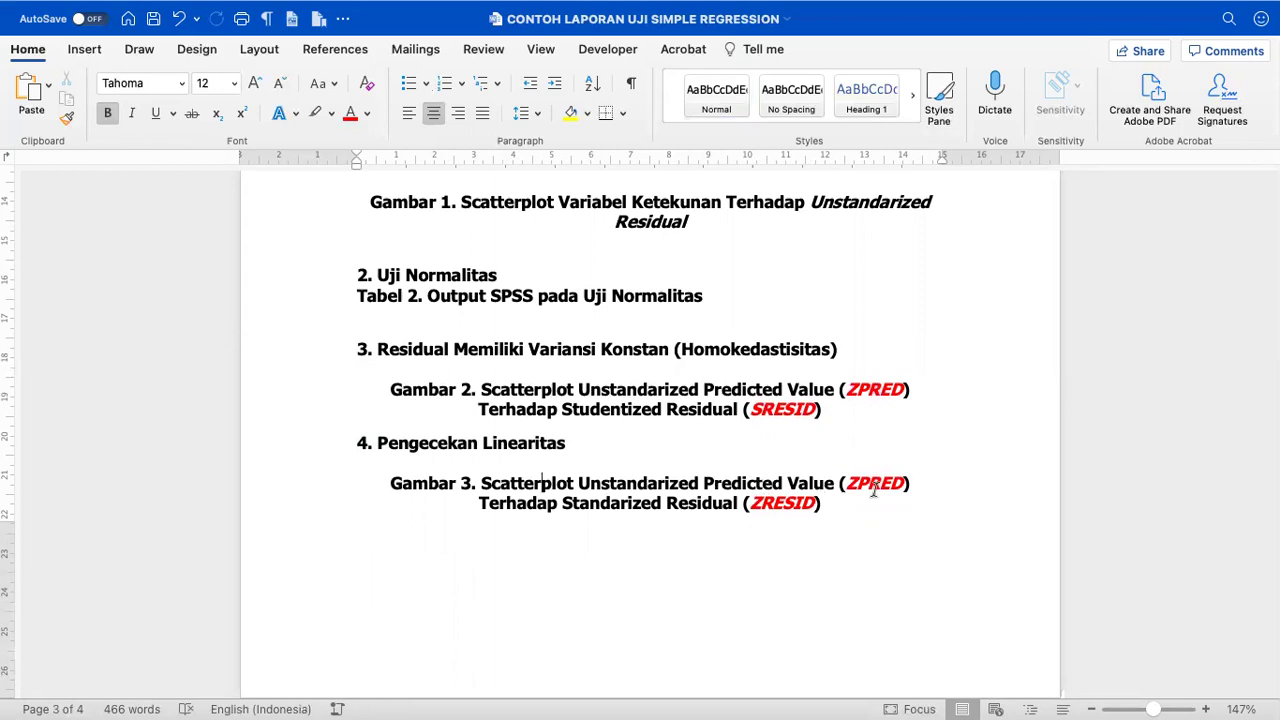
double_click(585, 510)
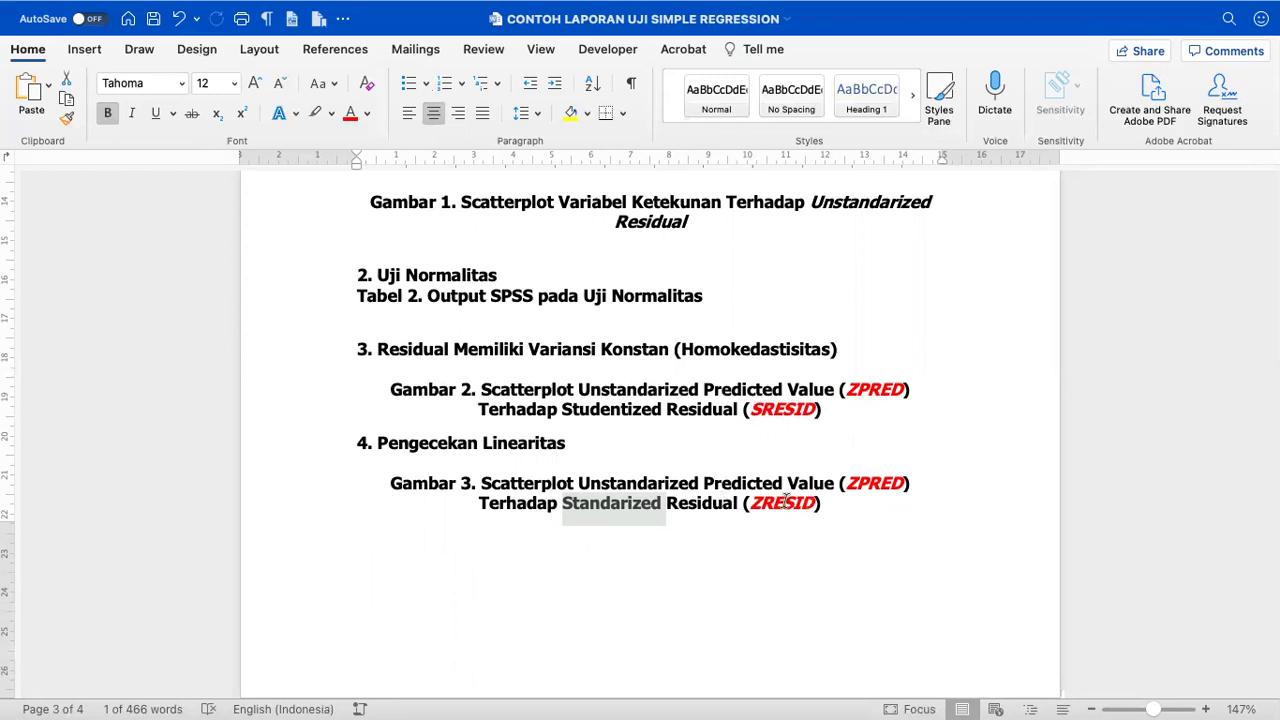
click(783, 408)
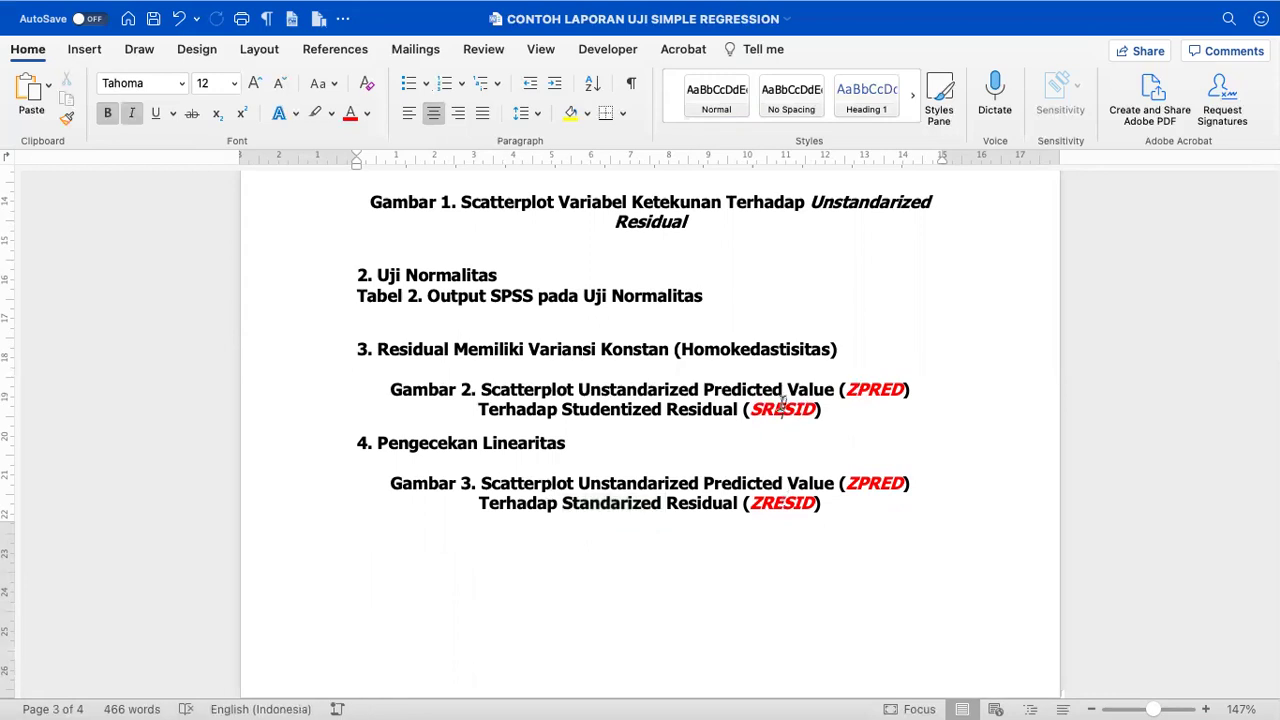
click(771, 349)
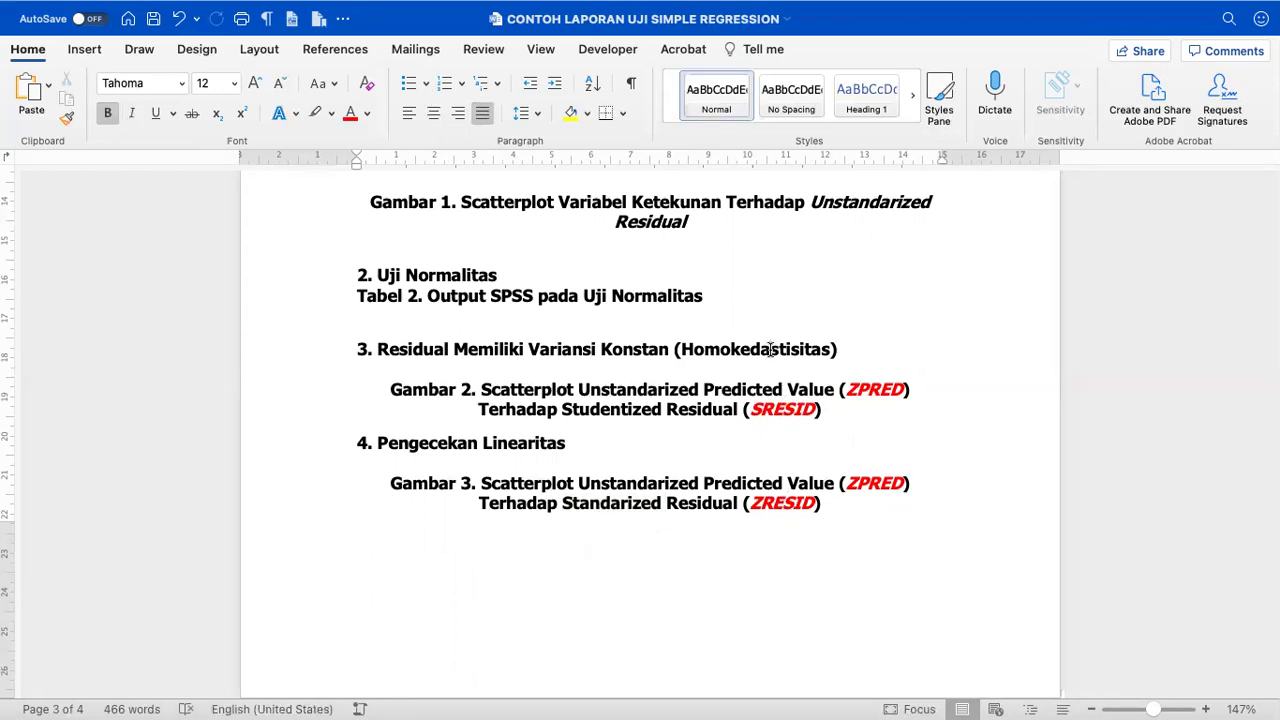
- Insert a blank line between the "Tabel 3. Output Uji Autokorelasi" caption and the "E. Uji Hipotesis" heading
click(872, 486)
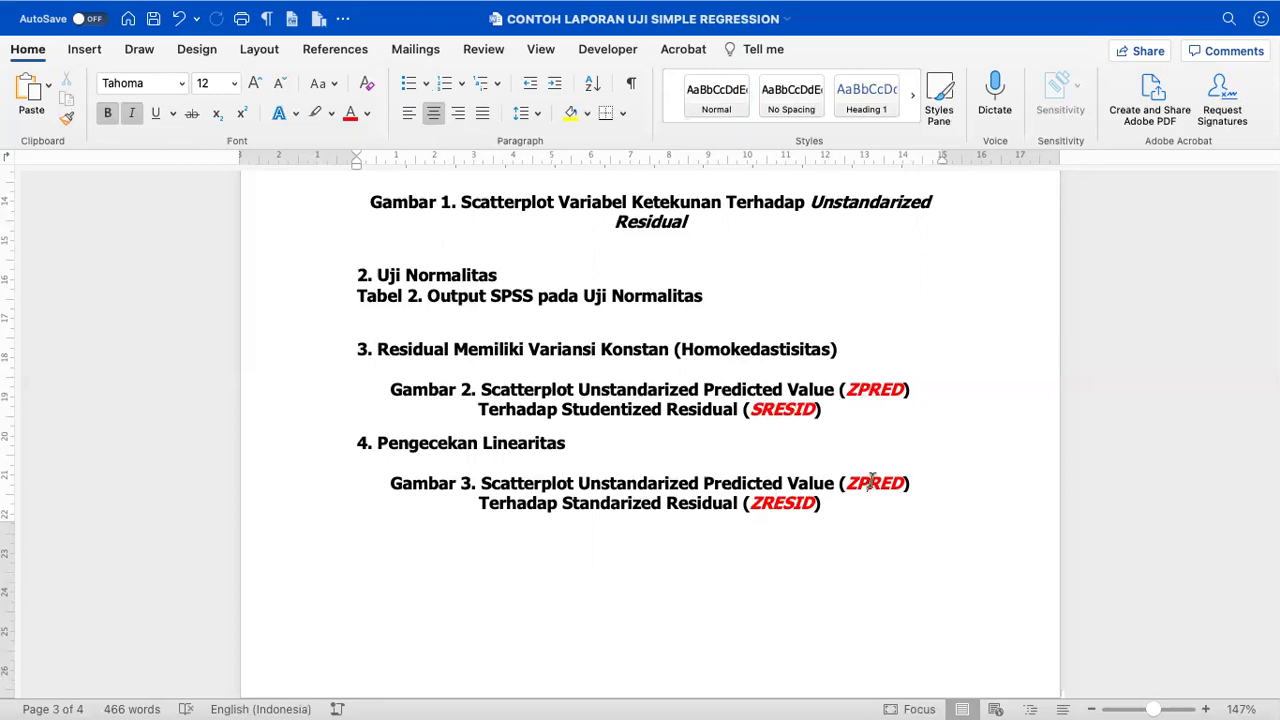
click(753, 505)
scroll(755, 508, down, 5)
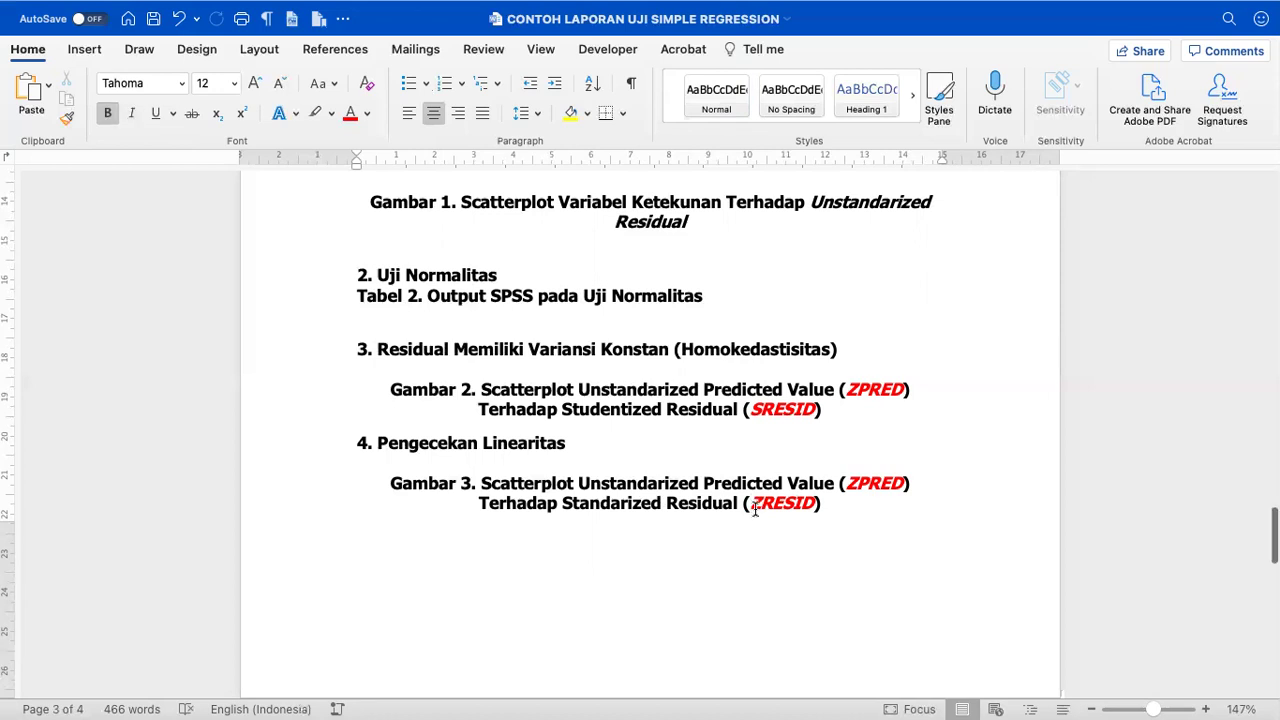
scroll(755, 509, down, 1)
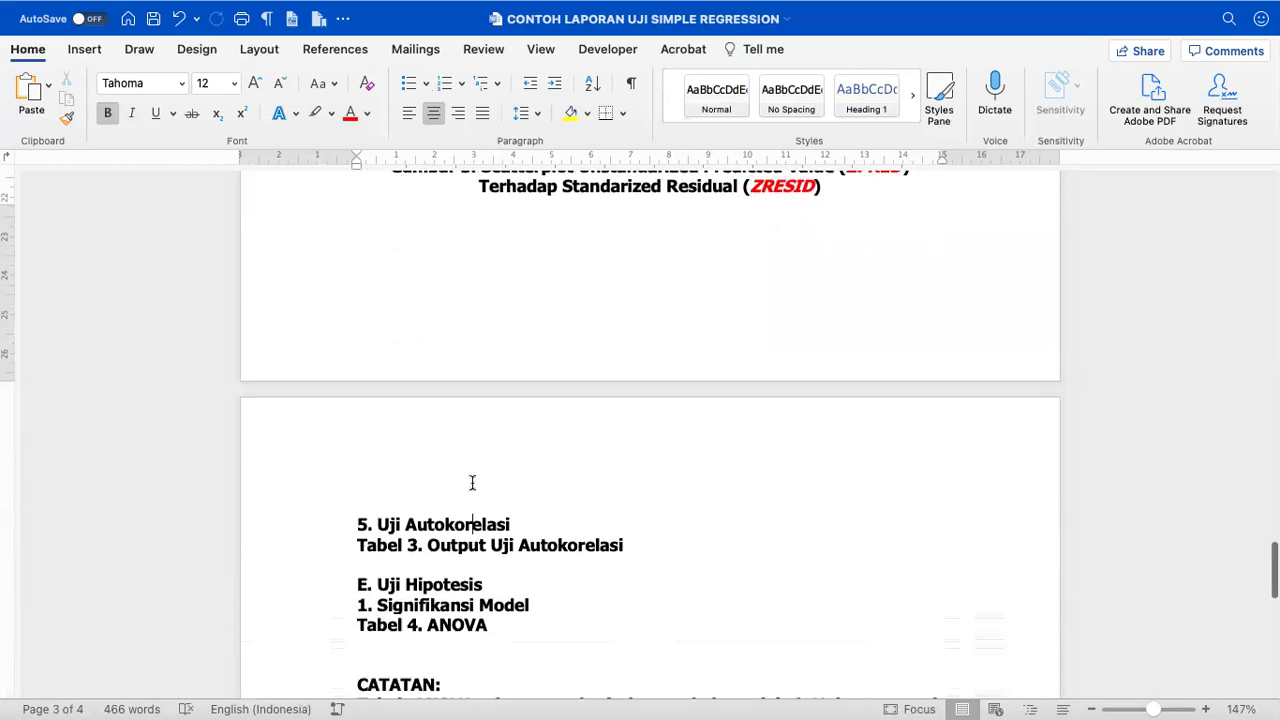
scroll(472, 483, down, 2)
click(298, 359)
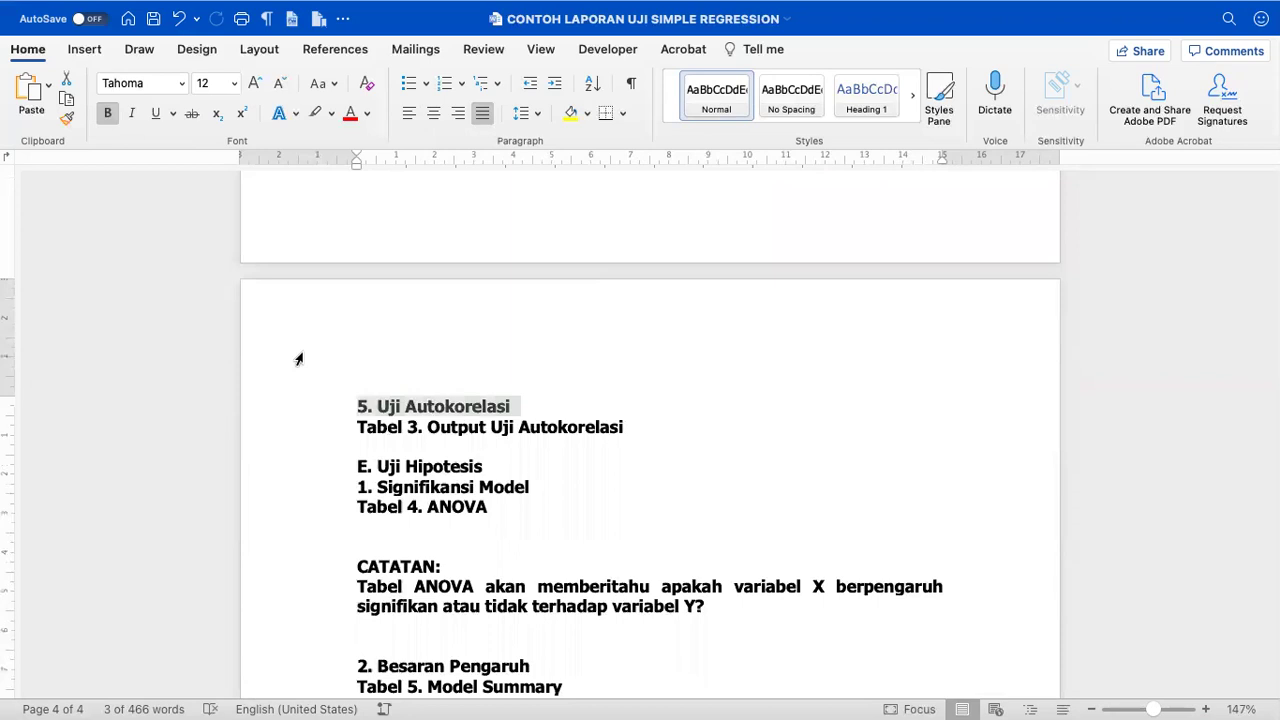
click(358, 447)
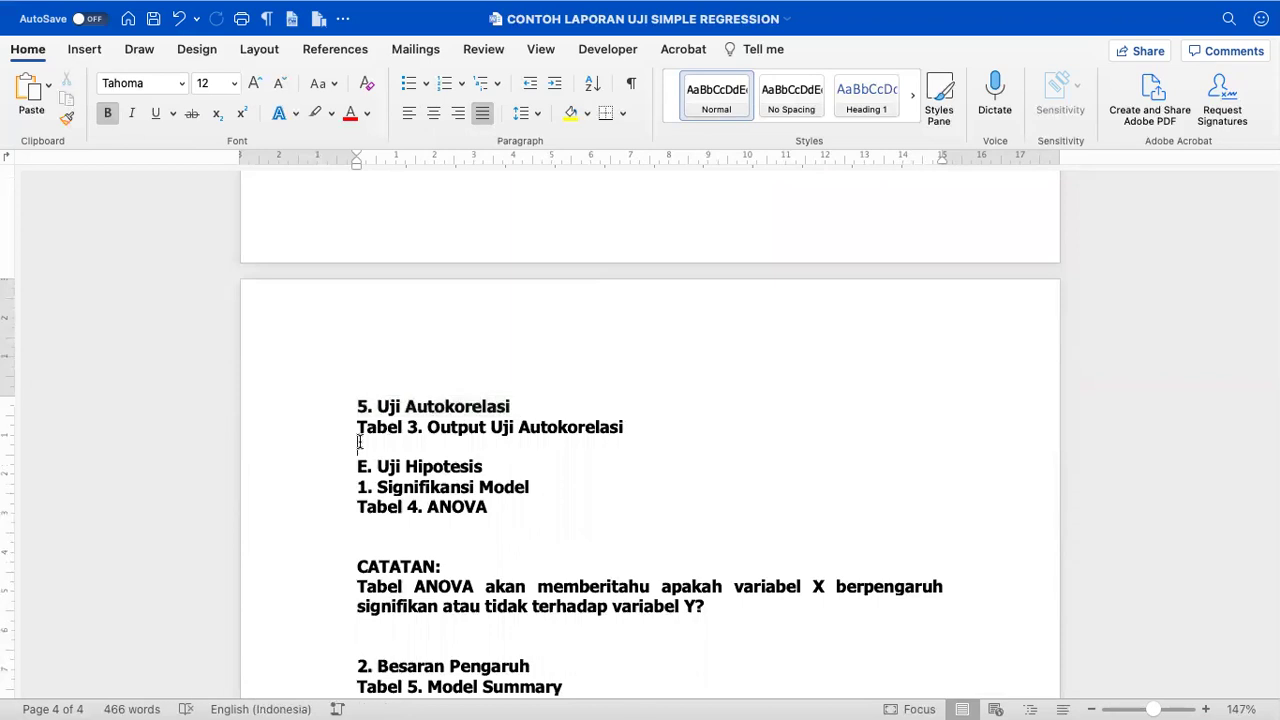
key(Return)
- Examine the tests reported with tables, from the Tabel 2 caption under Uji Normalitas to the Tabel 3 caption under Uji Autokorelasi
scroll(650, 430, up, 2)
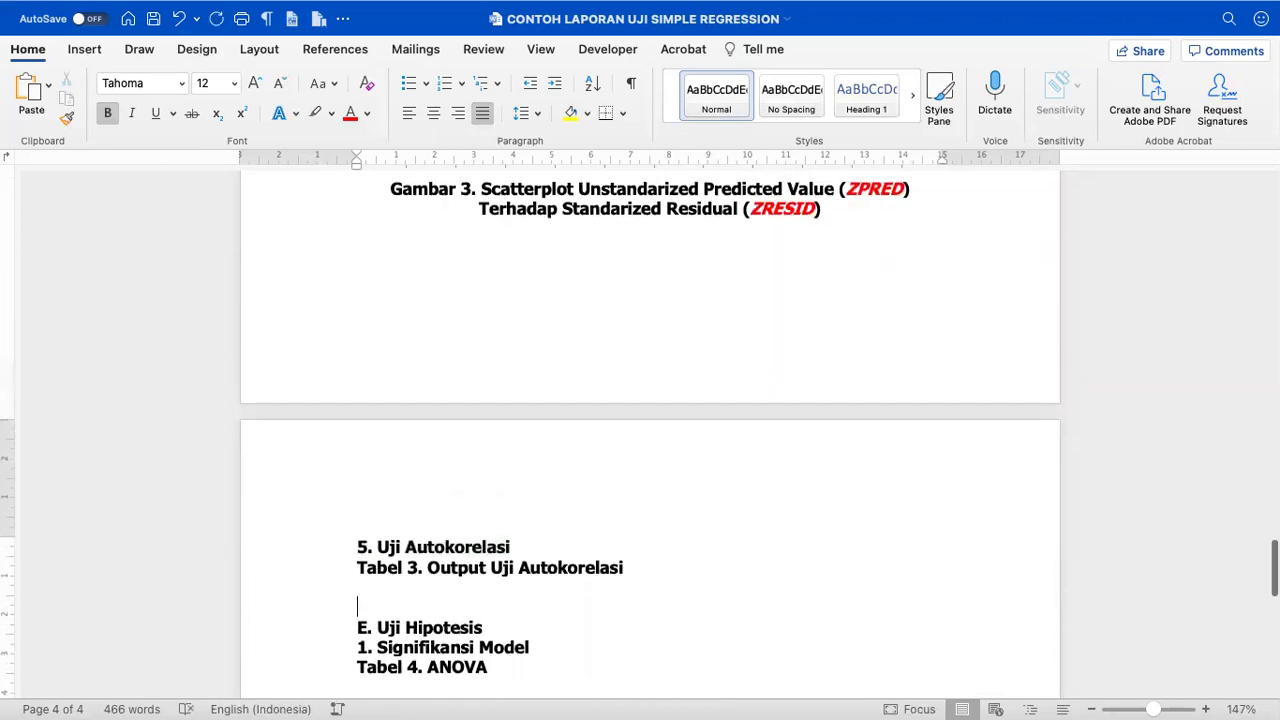
scroll(358, 582, up, 2)
scroll(358, 582, down, 2)
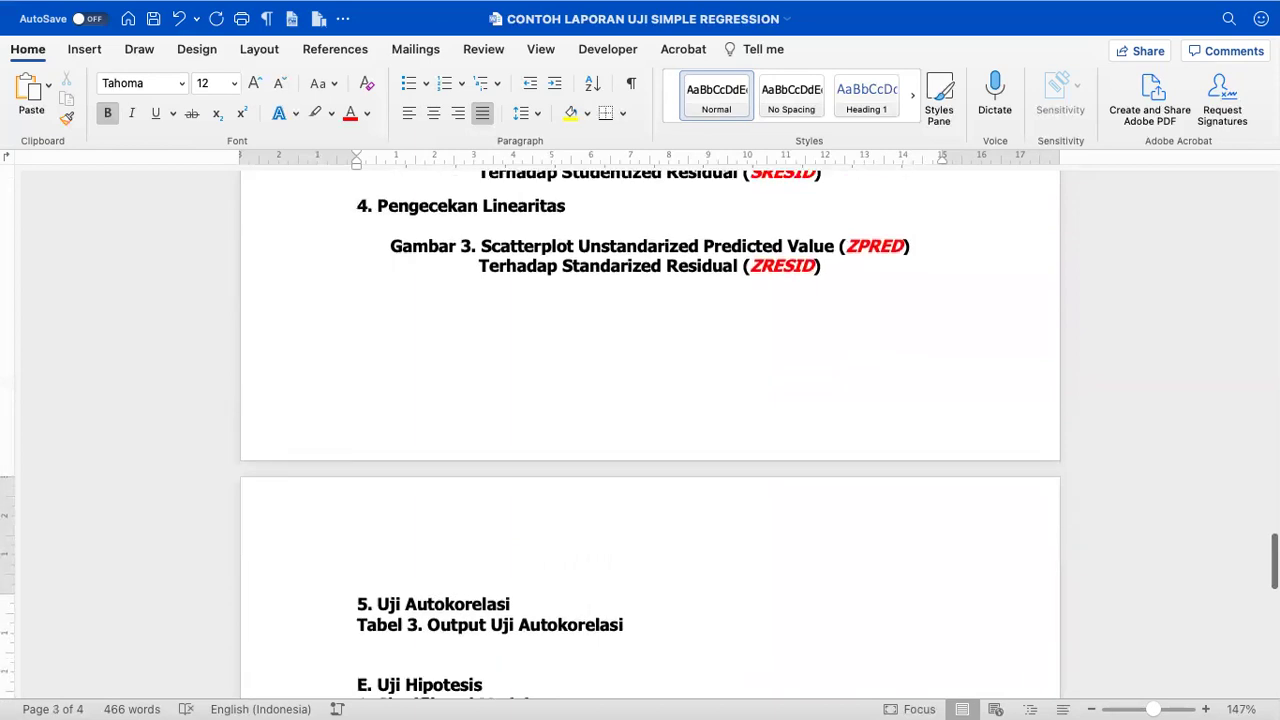
scroll(358, 582, up, 6)
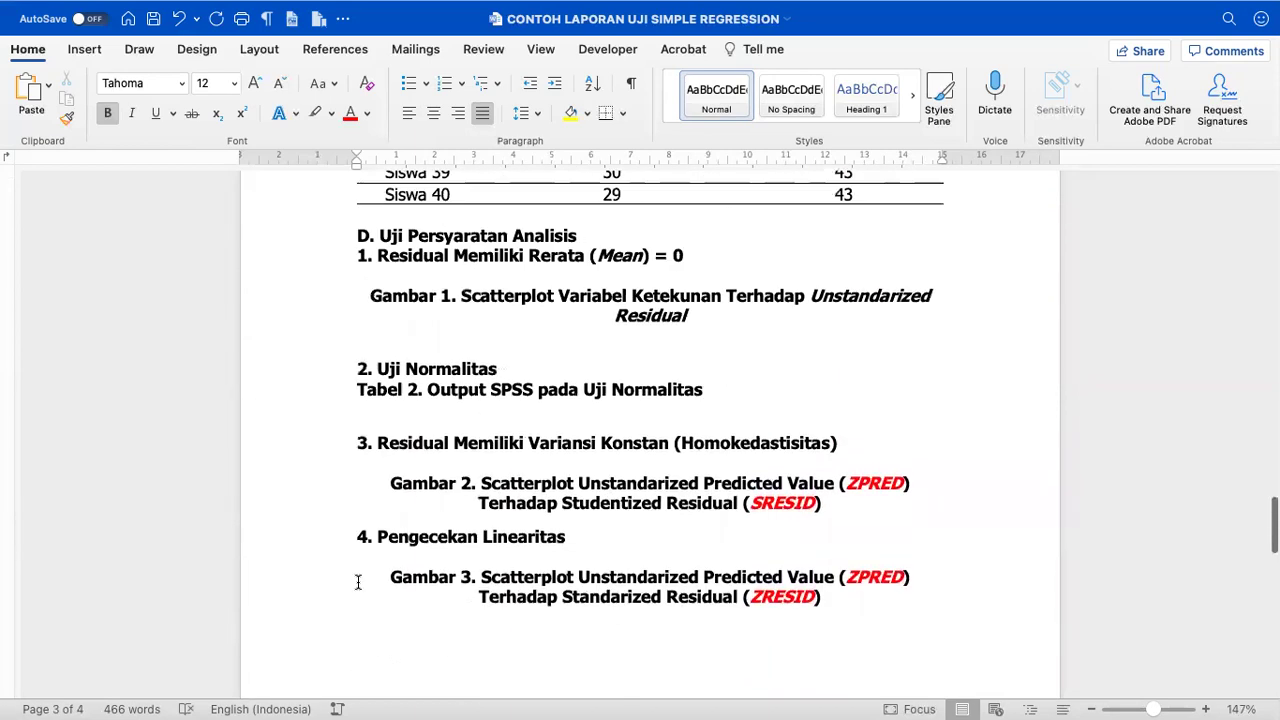
click(408, 403)
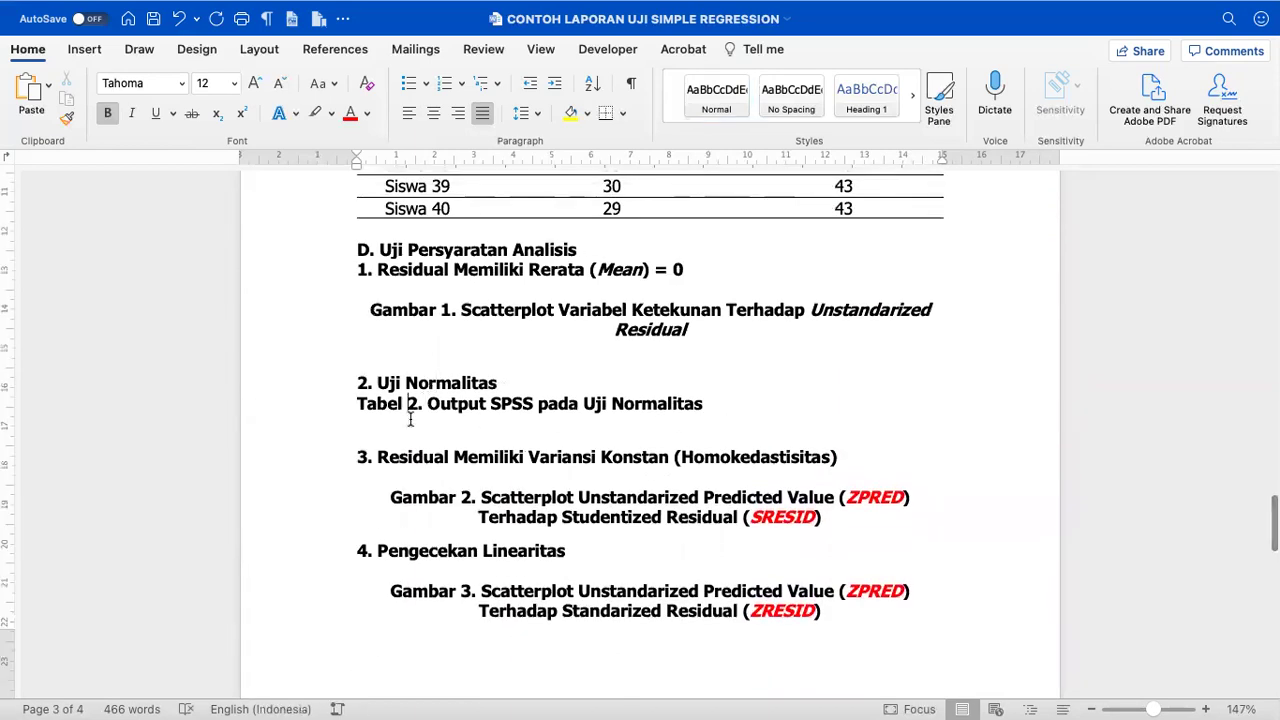
scroll(409, 410, down, 4)
scroll(410, 419, down, 4)
click(382, 465)
scroll(382, 465, up, 7)
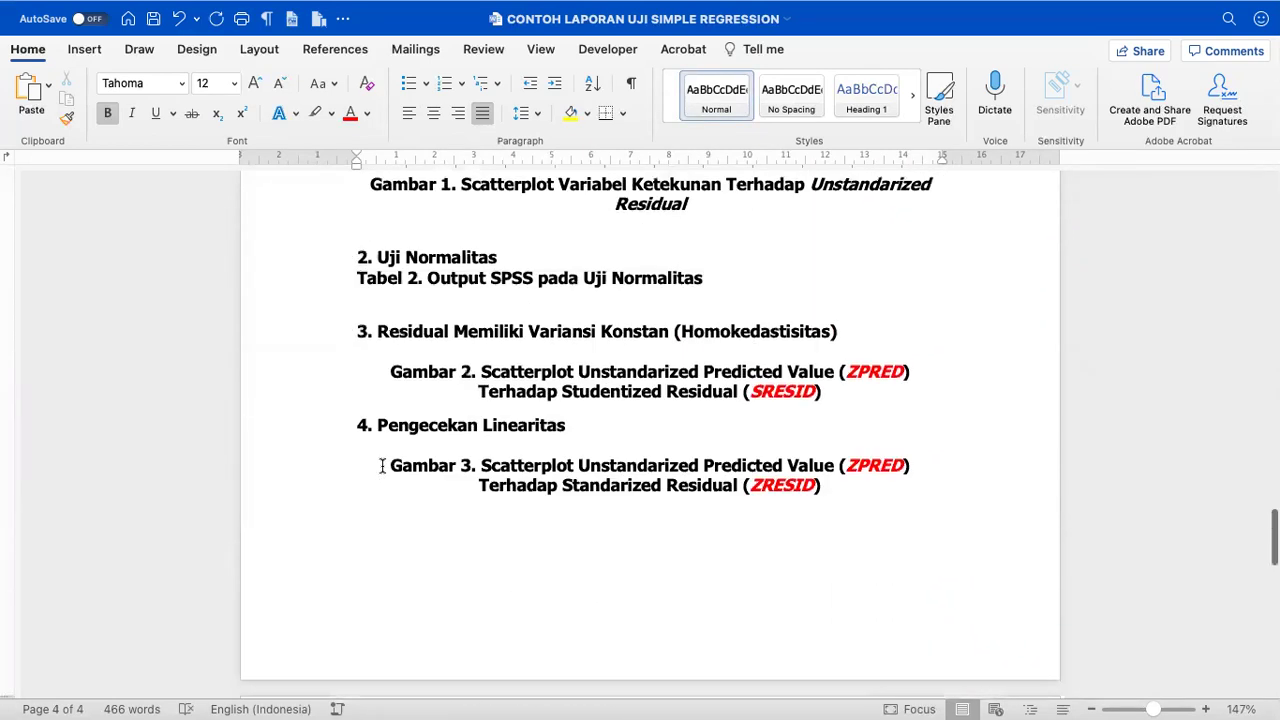
- Examine the requirements reported with scatterplots: headings 1, 3 and 4 with their Gambar 1, Gambar 2 and Gambar 3 captions
click(334, 420)
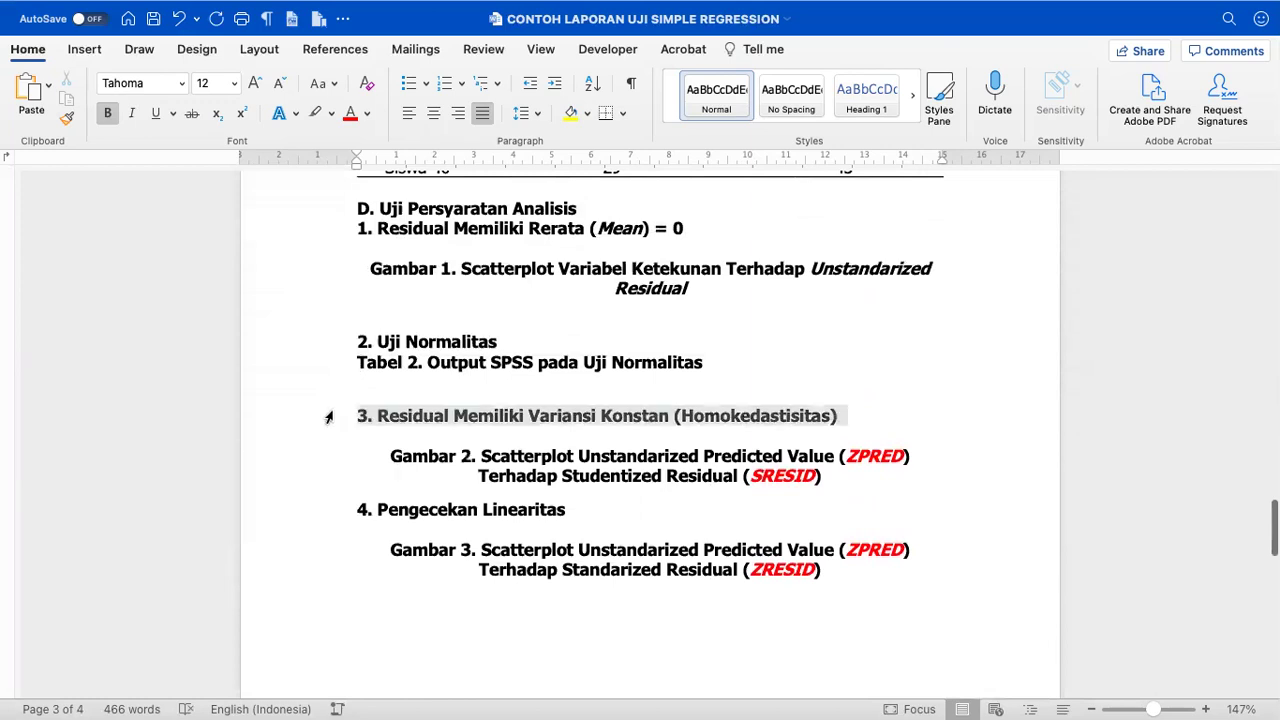
click(666, 416)
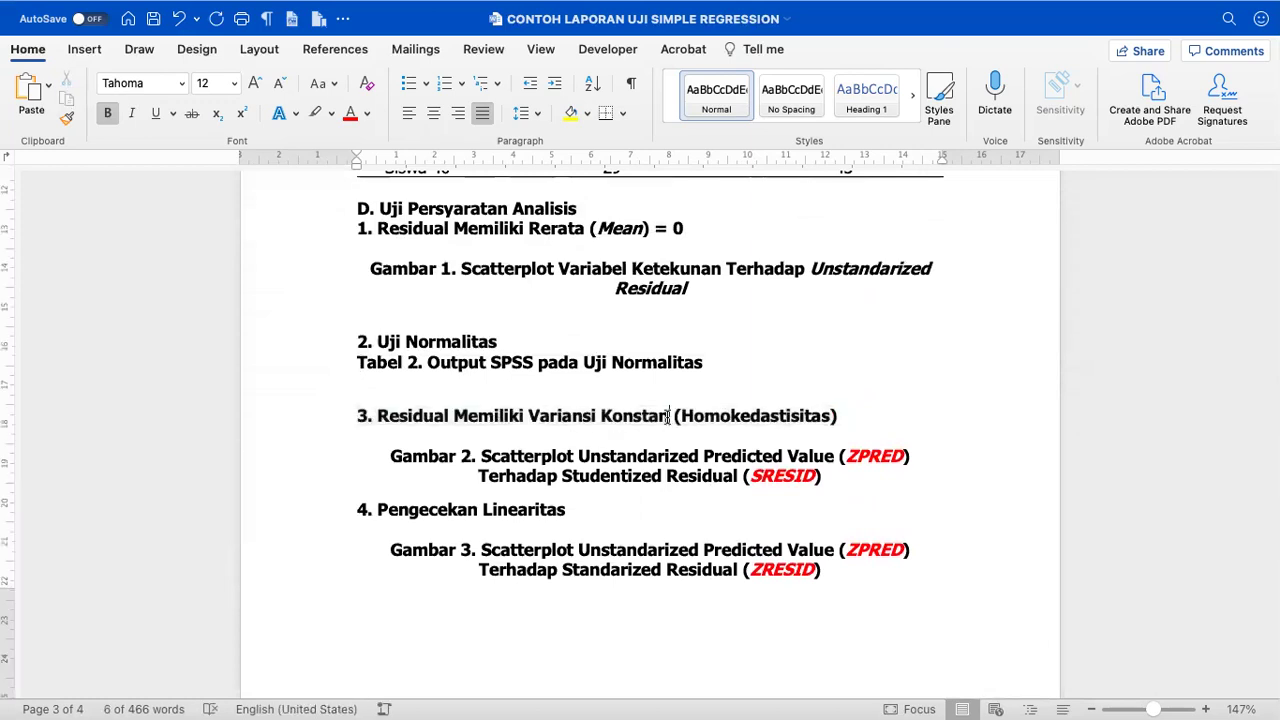
click(645, 437)
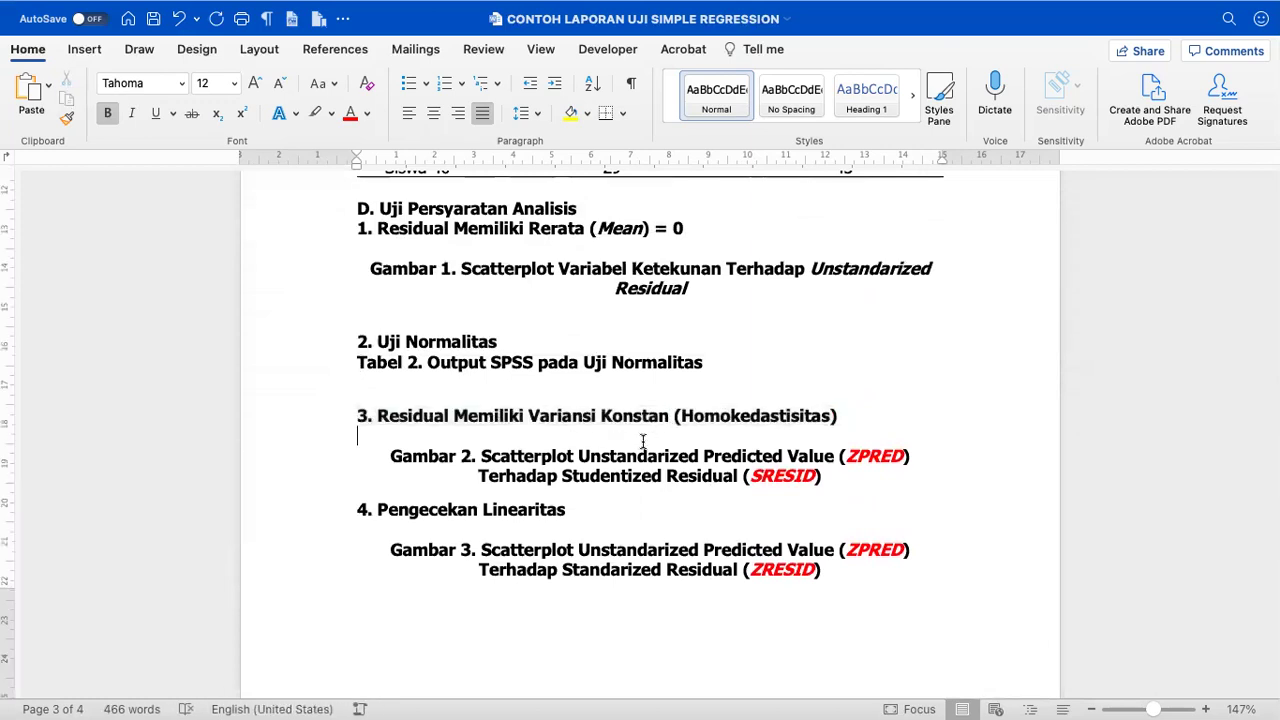
double_click(518, 456)
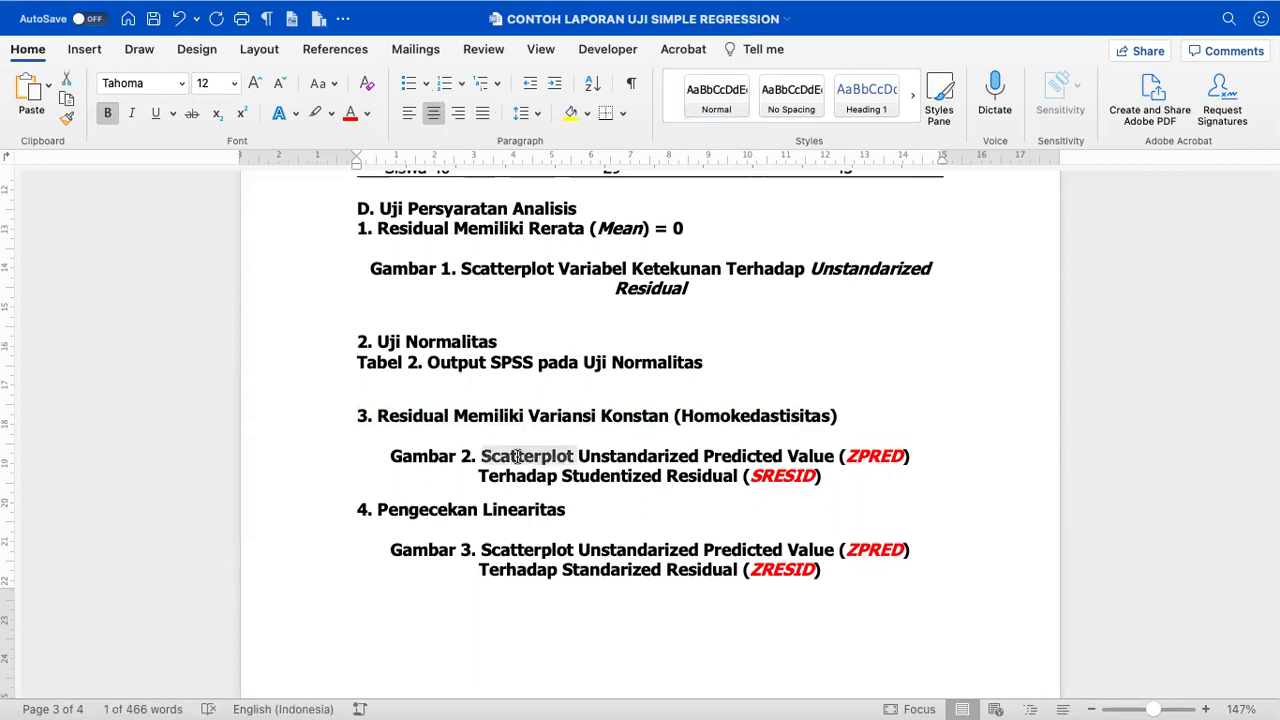
double_click(508, 552)
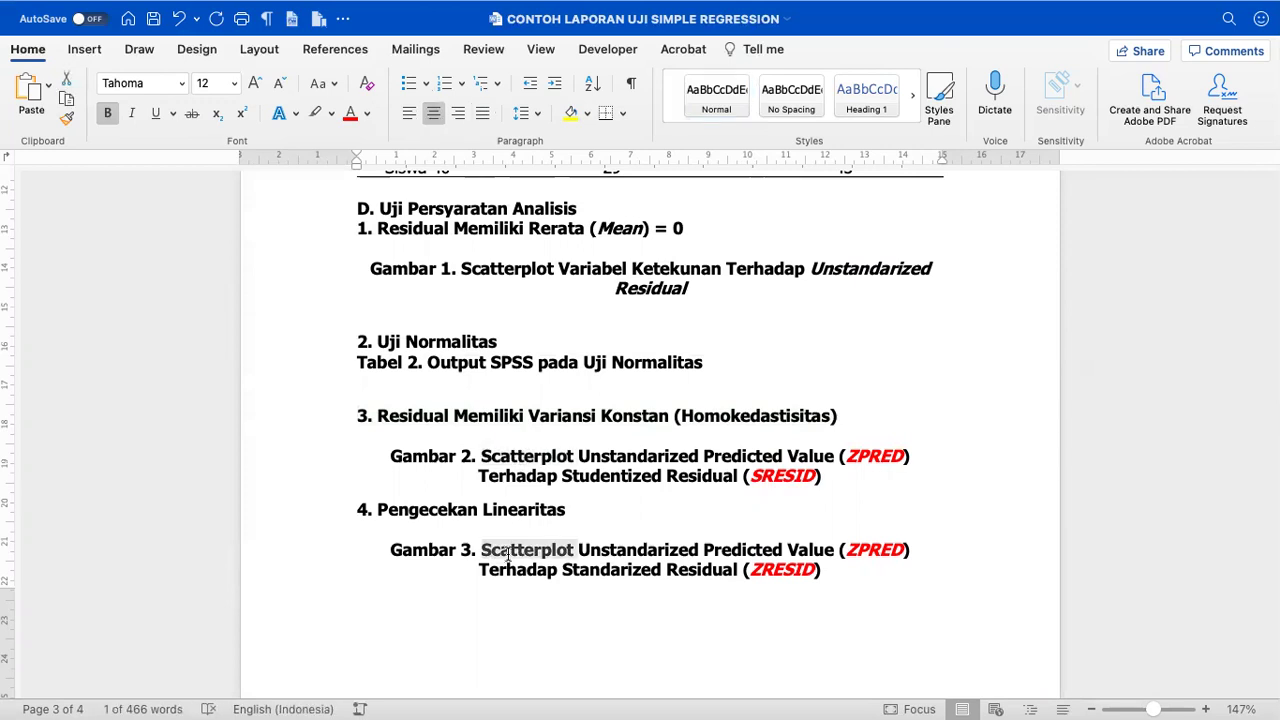
scroll(508, 557, up, 2)
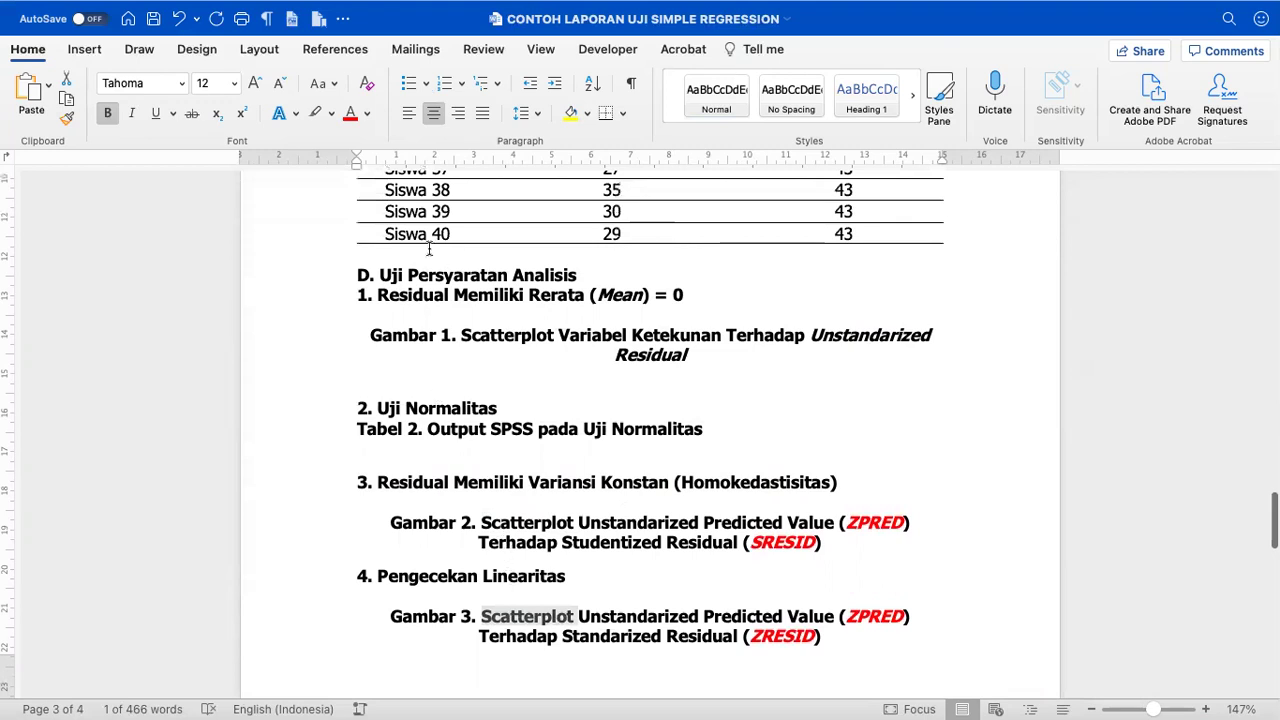
triple_click(426, 300)
click(511, 336)
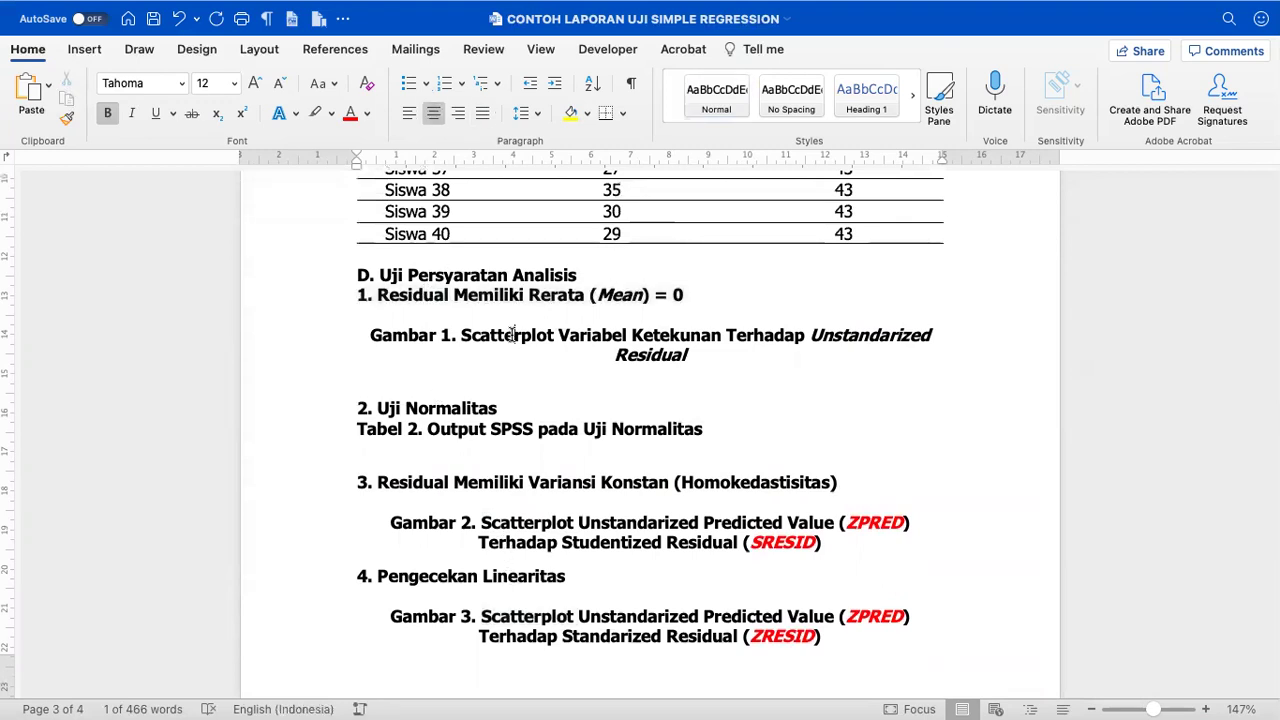
- Review the Tabel 2 caption and the remaining report sections, and switch to the Excel workbook "8 UJI SIMPLE REGRESSION"
click(431, 441)
scroll(431, 441, down, 1)
scroll(431, 441, up, 1)
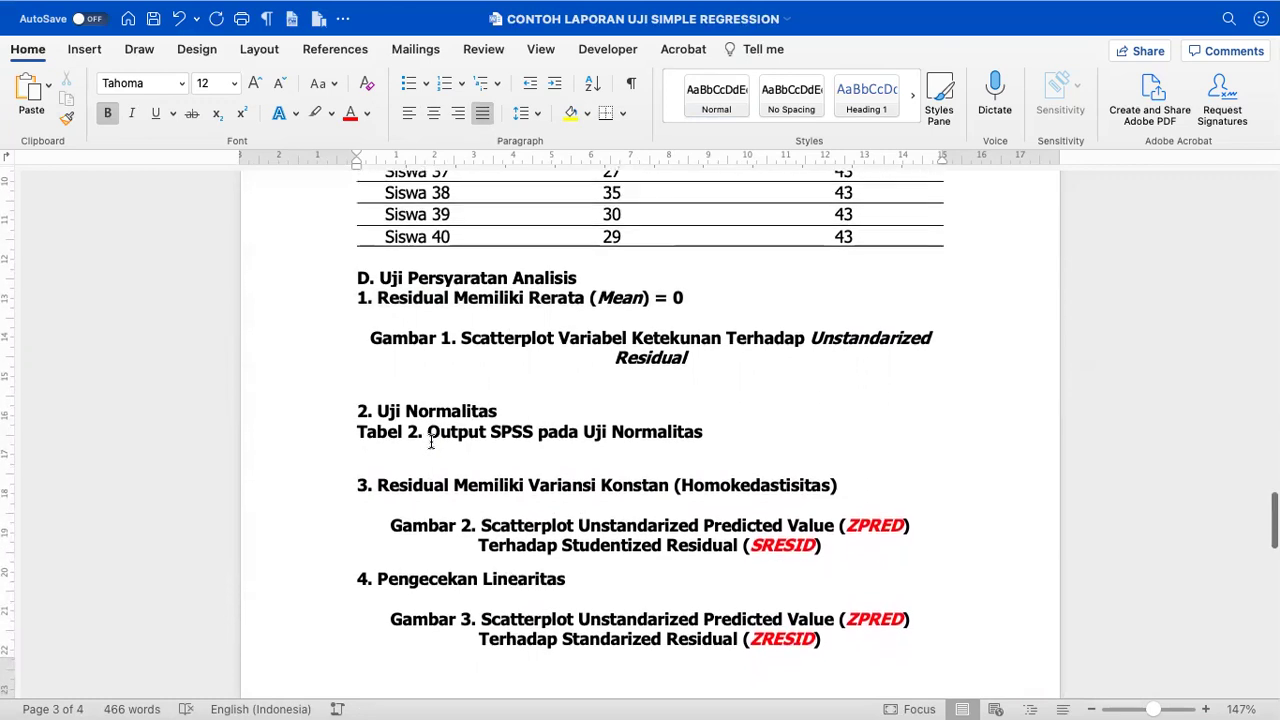
scroll(431, 441, down, 1)
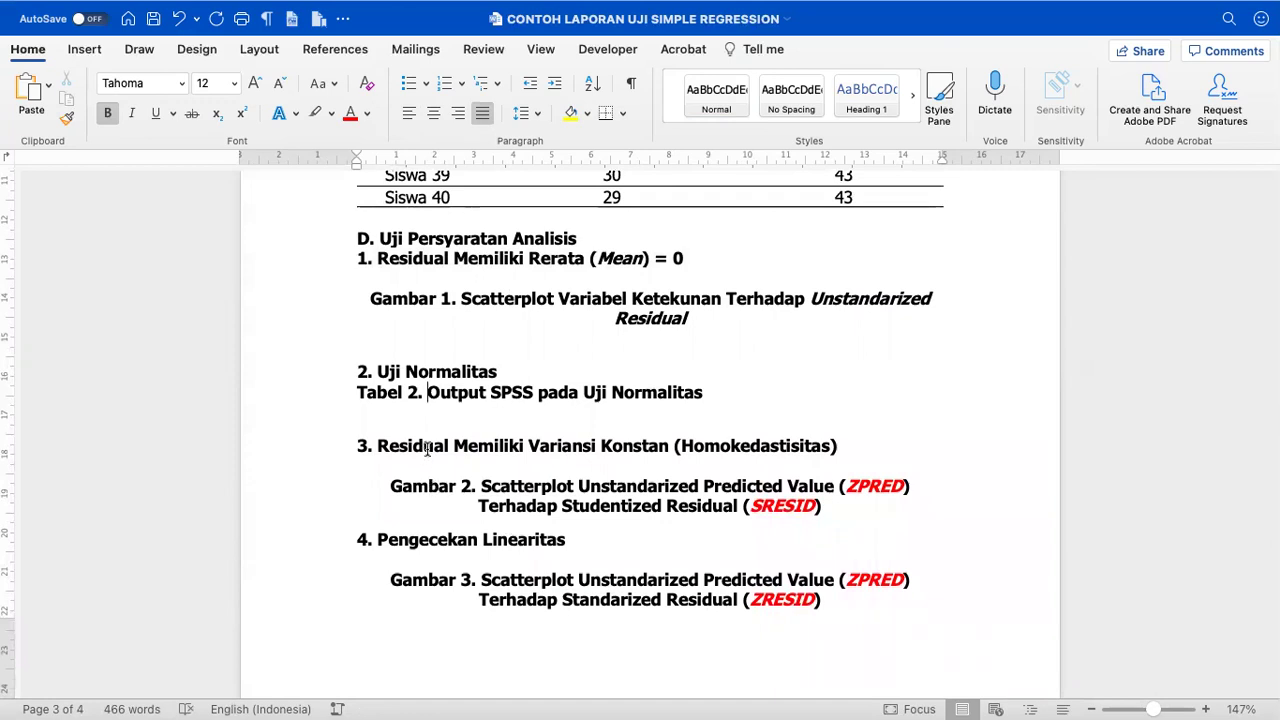
scroll(427, 449, down, 2)
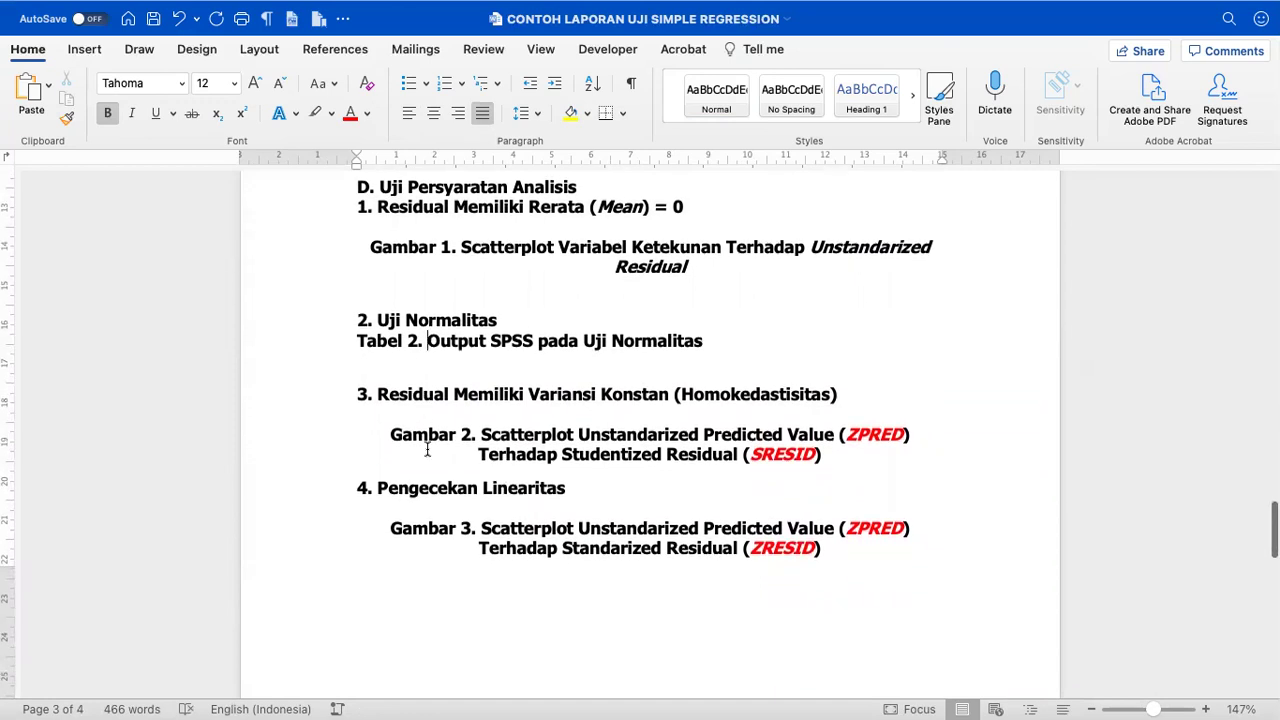
scroll(420, 400, down, 15)
scroll(433, 384, down, 1)
scroll(418, 410, up, 18)
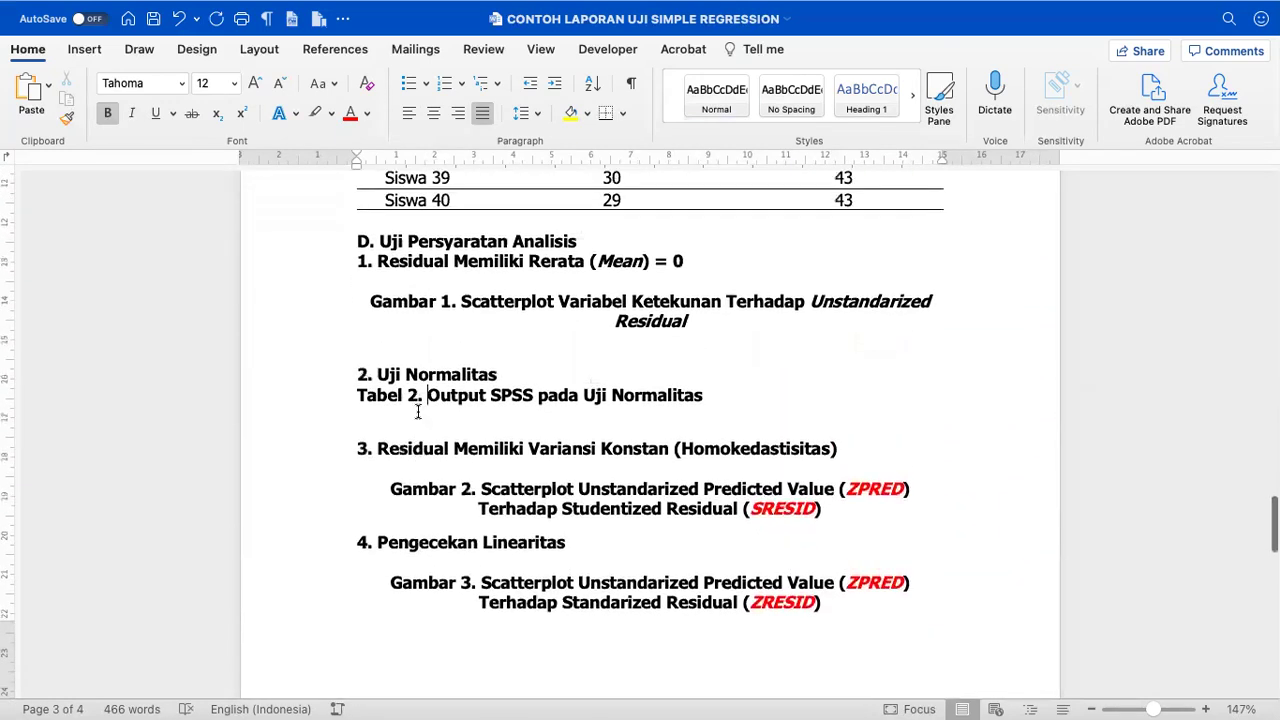
scroll(418, 412, up, 2)
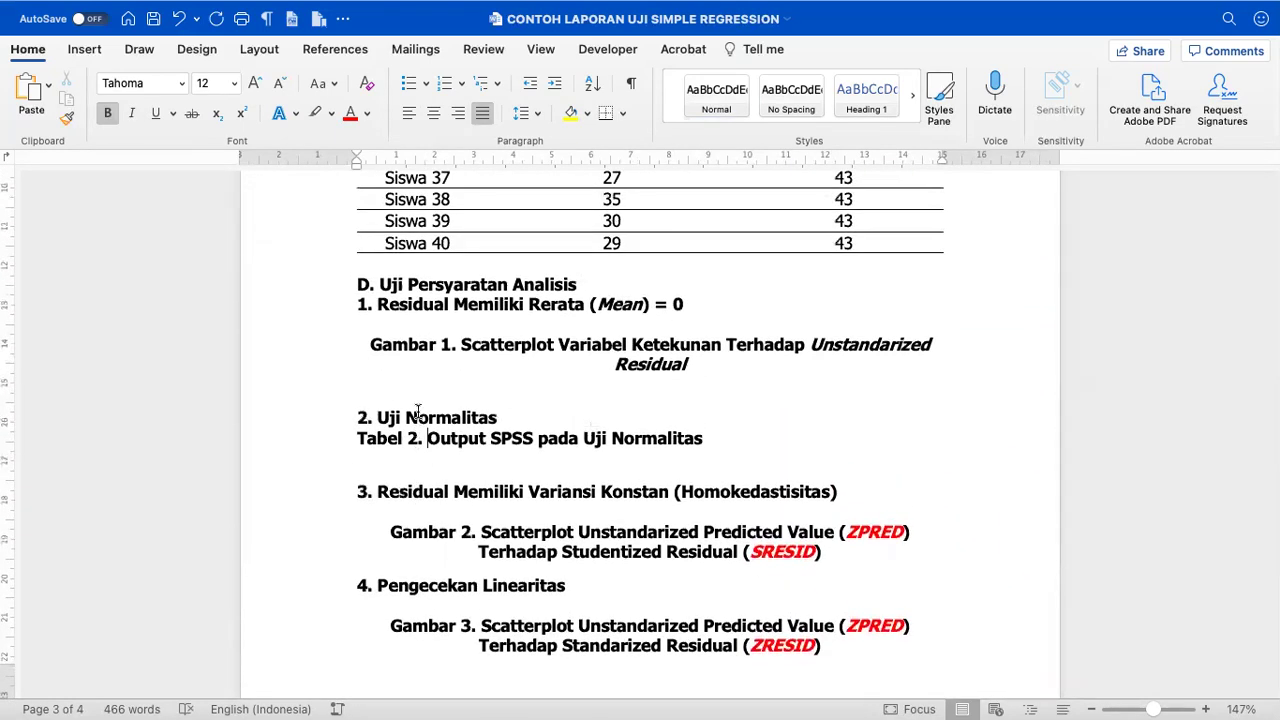
key(super+Tab)
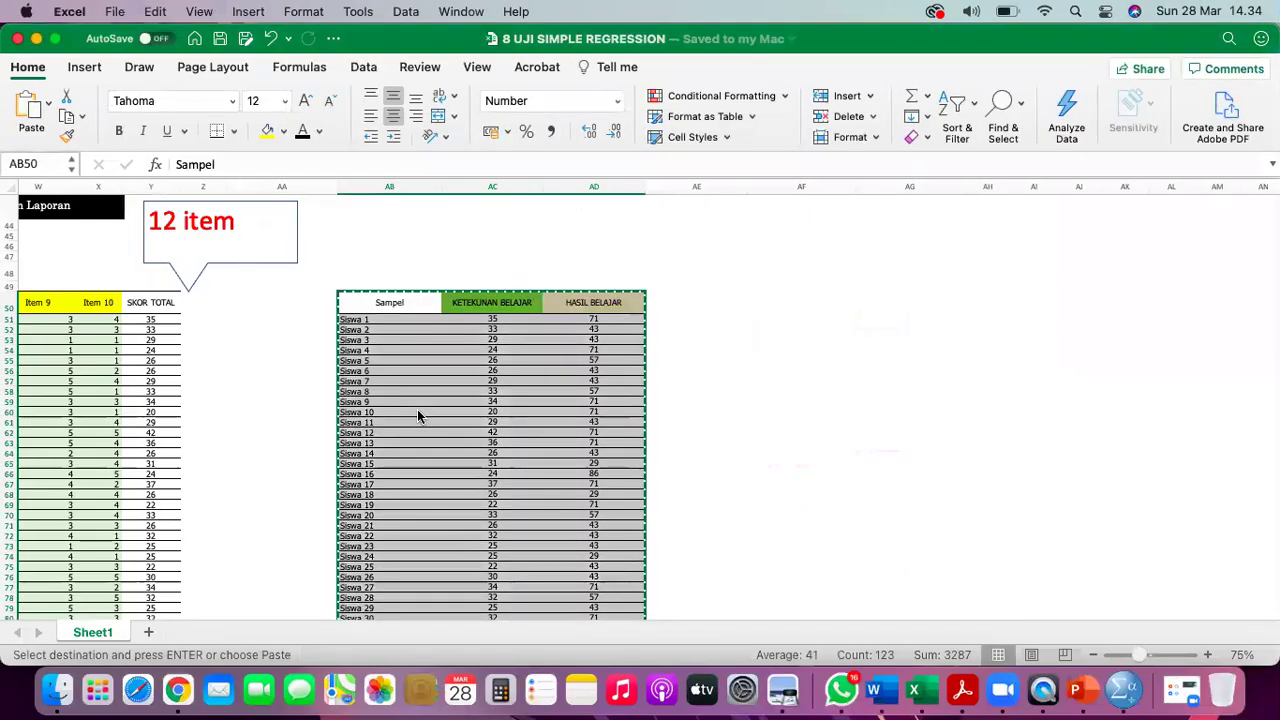
- Copy the KETEKUNAN BELAJAR and HASIL BELAJAR scores of all 40 students, cells AC51:AD90, and switch to SPSS Statistics
scroll(420, 412, down, 2)
scroll(426, 400, up, 3)
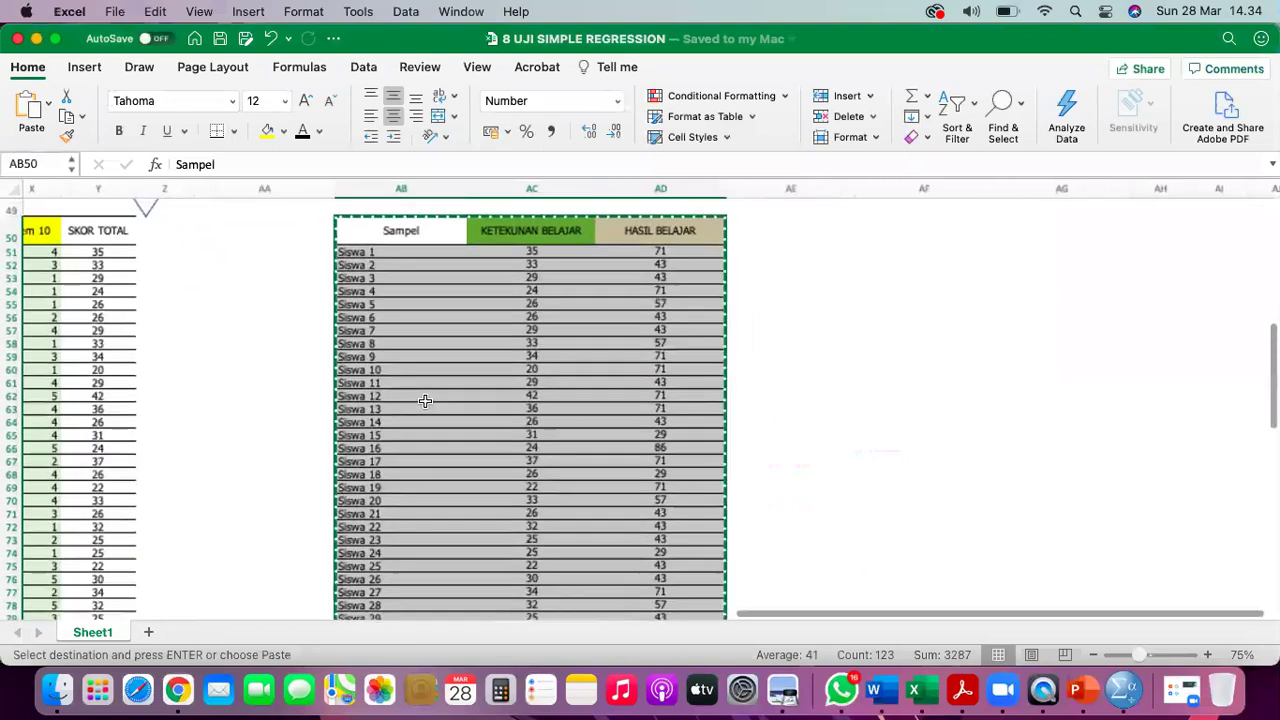
scroll(491, 348, up, 3)
click(491, 347)
click(550, 276)
drag(550, 276, 674, 369)
scroll(674, 377, down, 5)
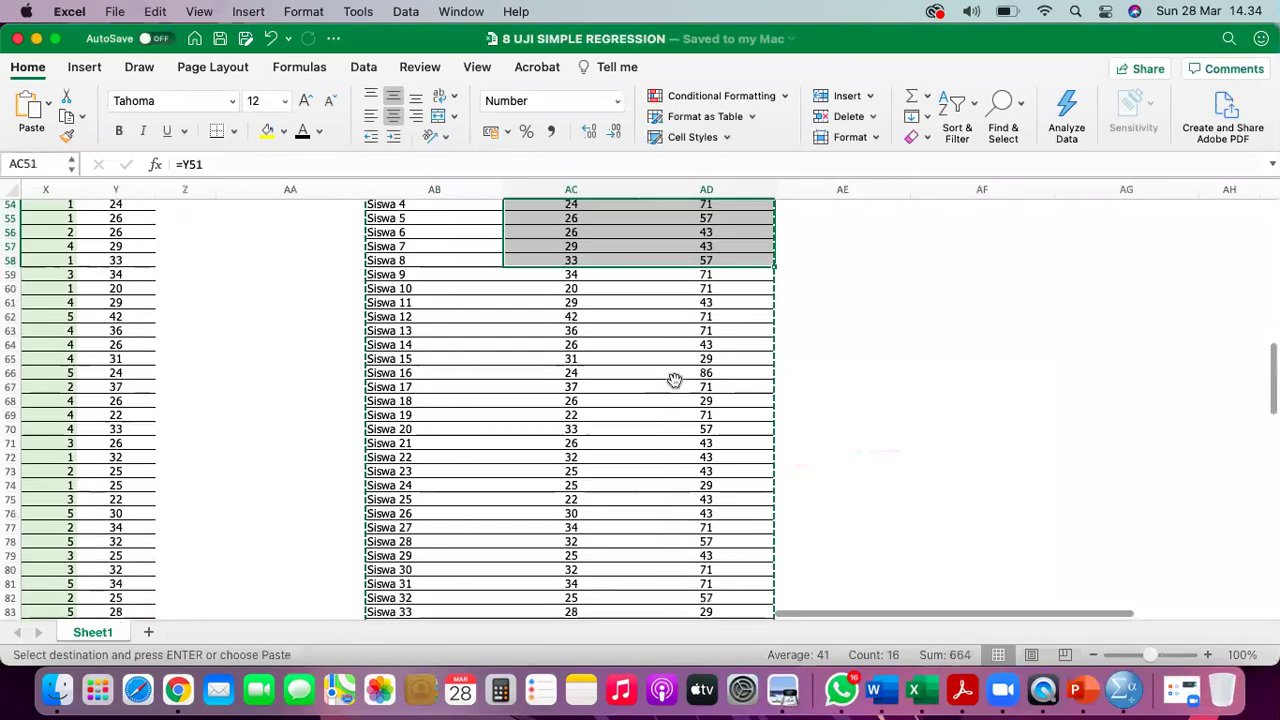
scroll(674, 380, down, 2)
shift+click(724, 491)
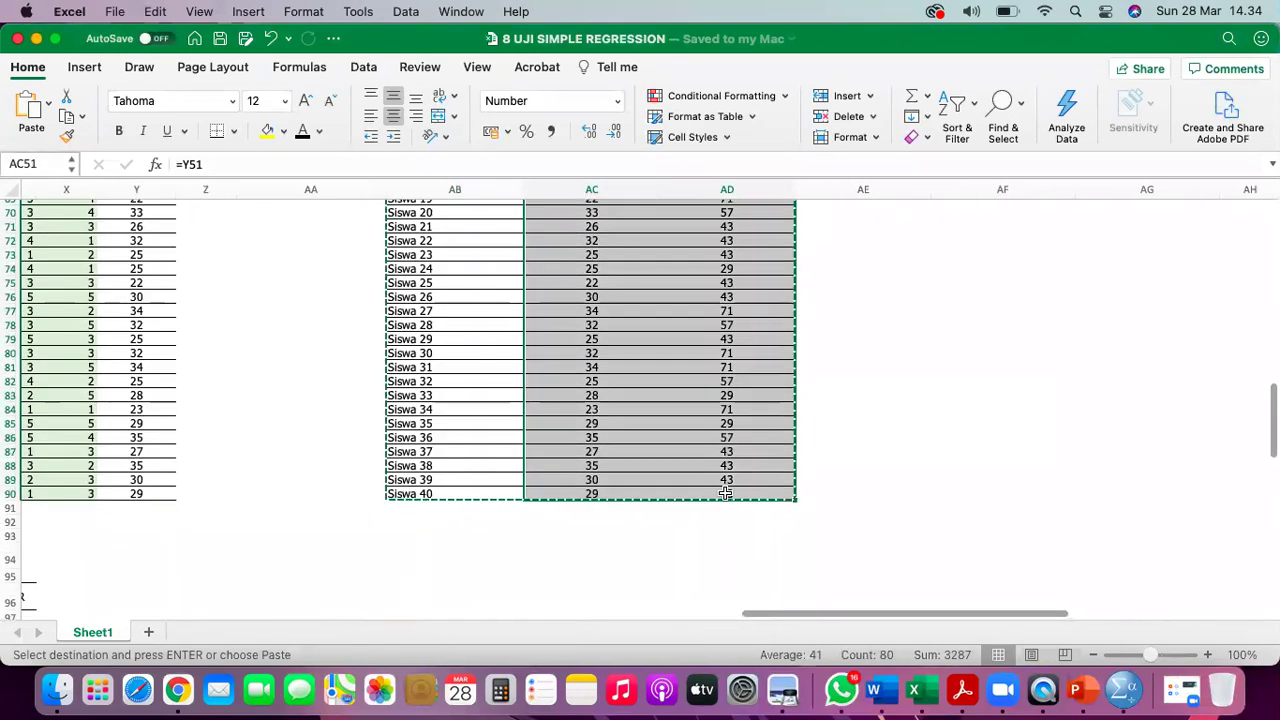
scroll(724, 493, up, 4)
scroll(724, 491, up, 3)
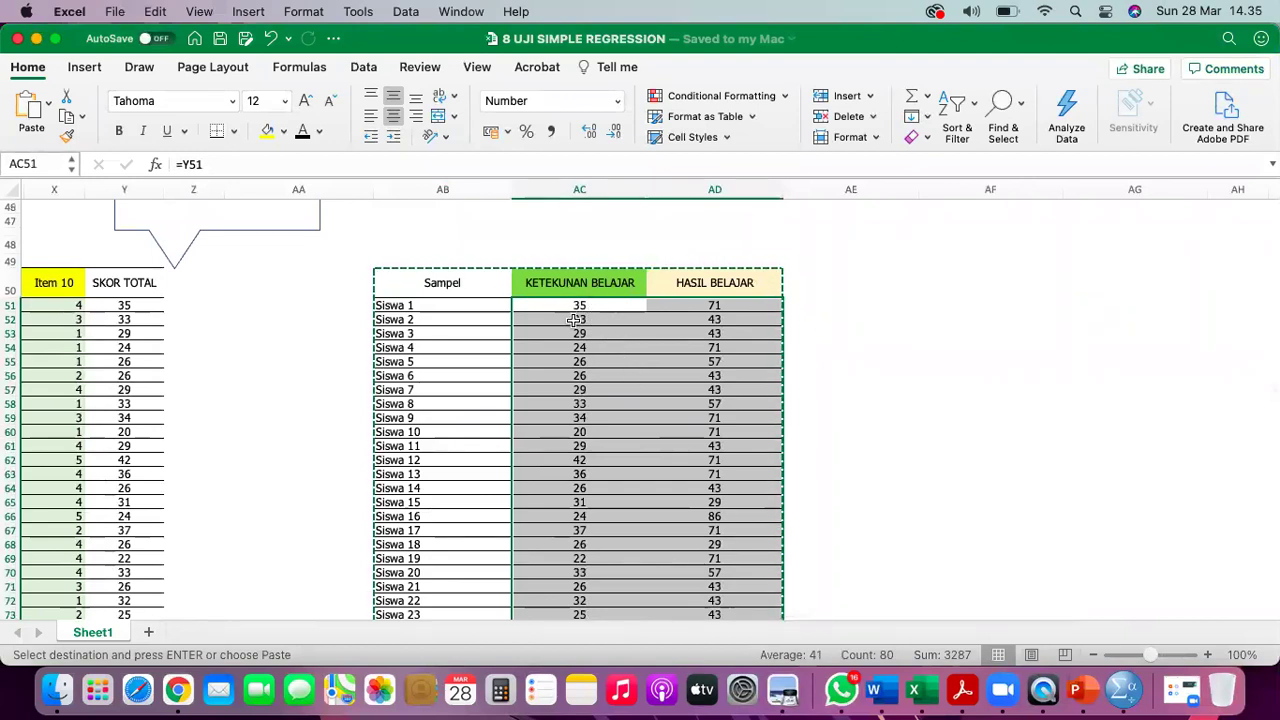
key(super+c)
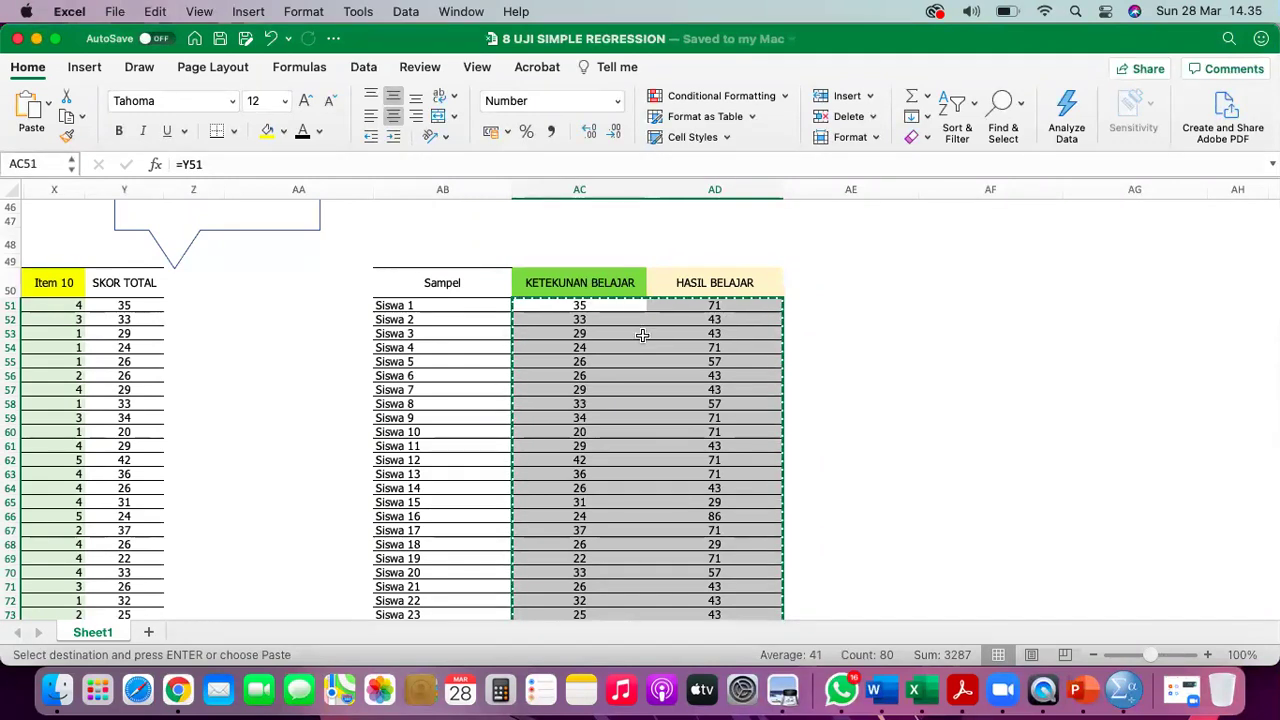
right_click(590, 309)
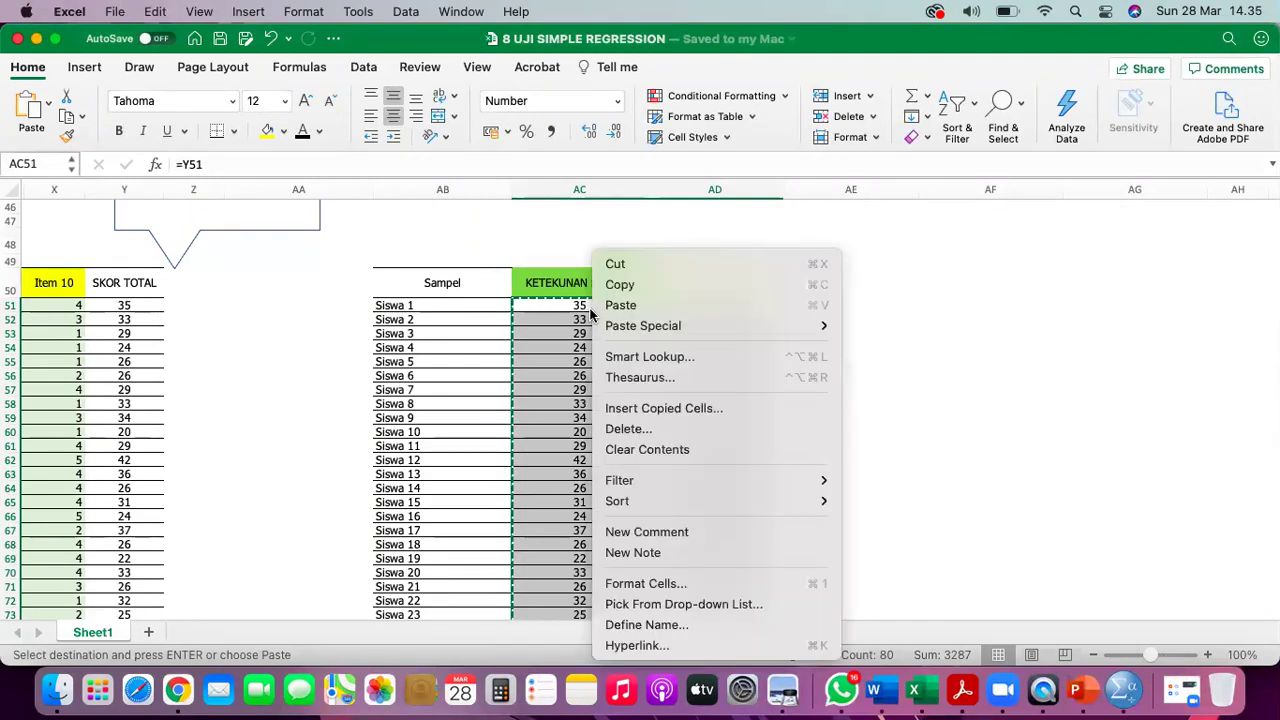
click(613, 286)
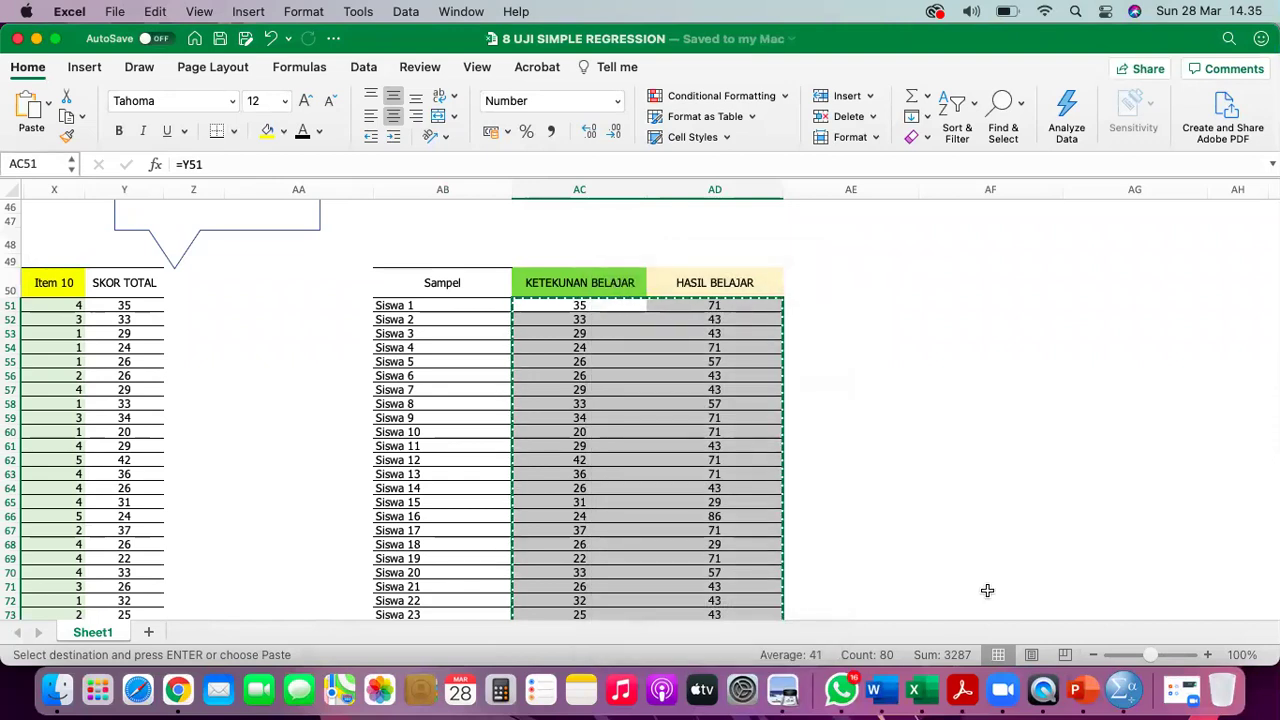
click(1117, 695)
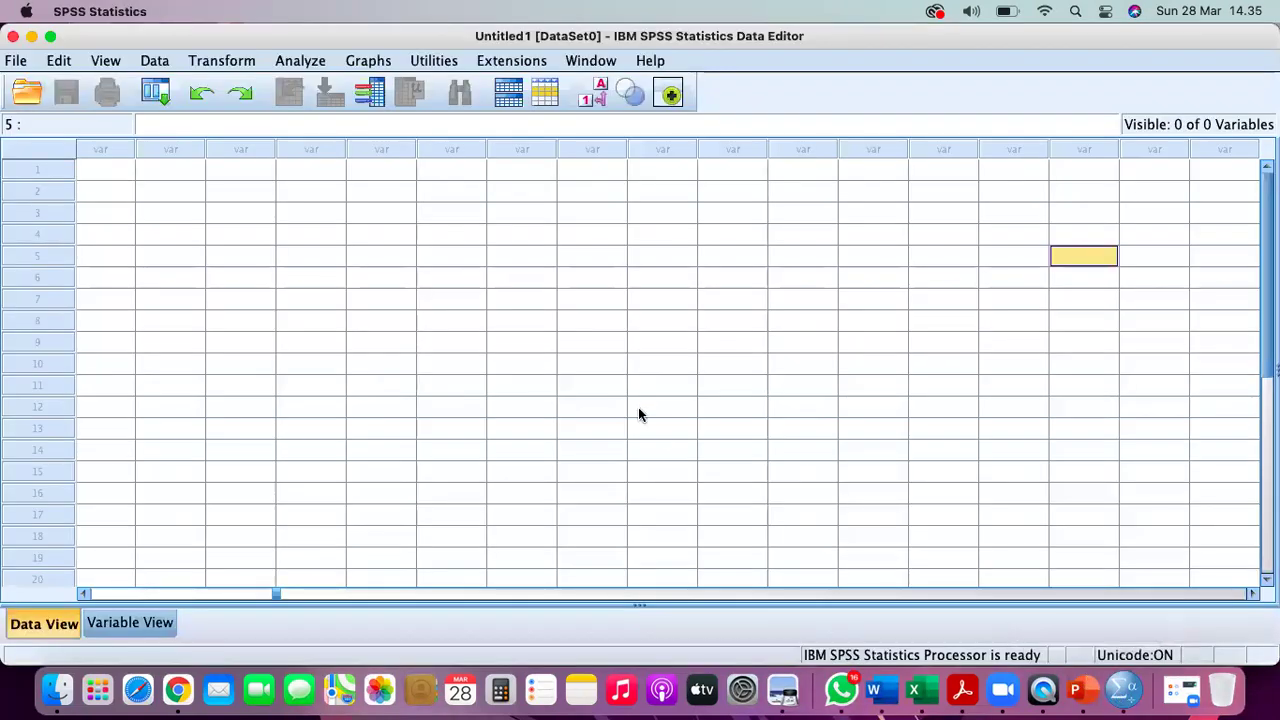
- Try pasting the copied scores into the first row of the Untitled1 dataset and widen the VAR00004 column
click(47, 624)
click(104, 167)
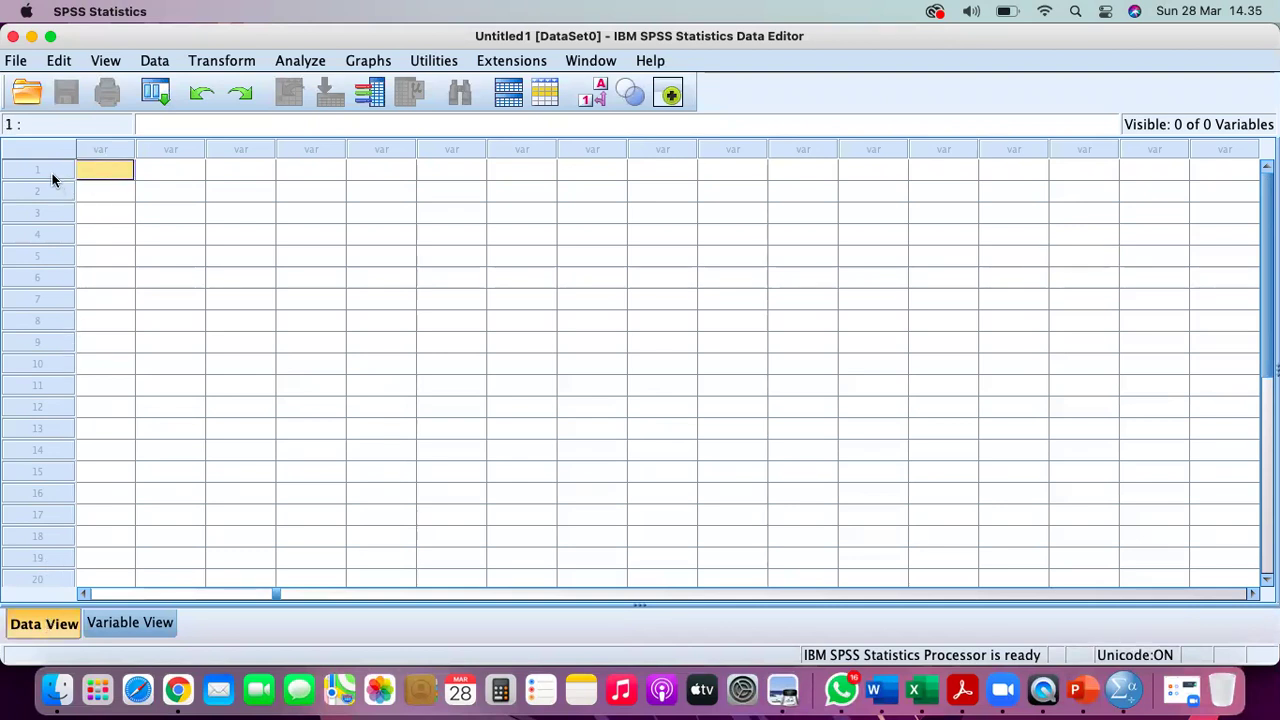
click(60, 61)
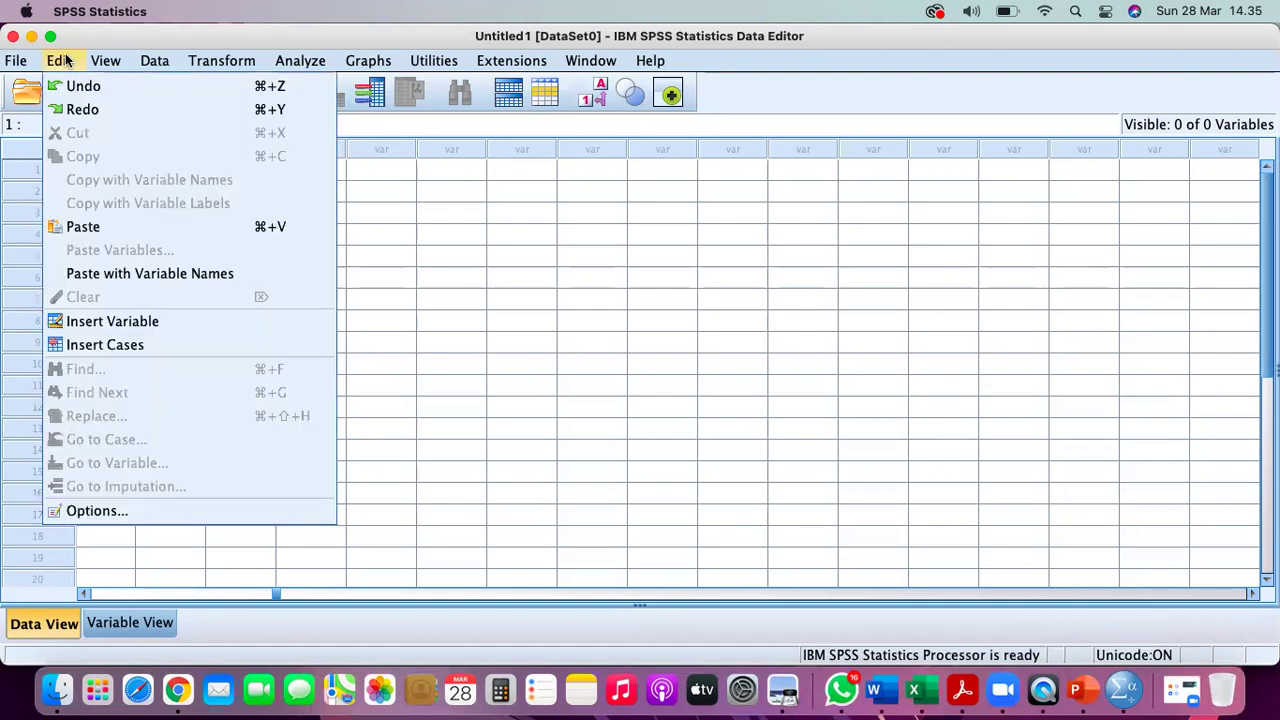
click(82, 227)
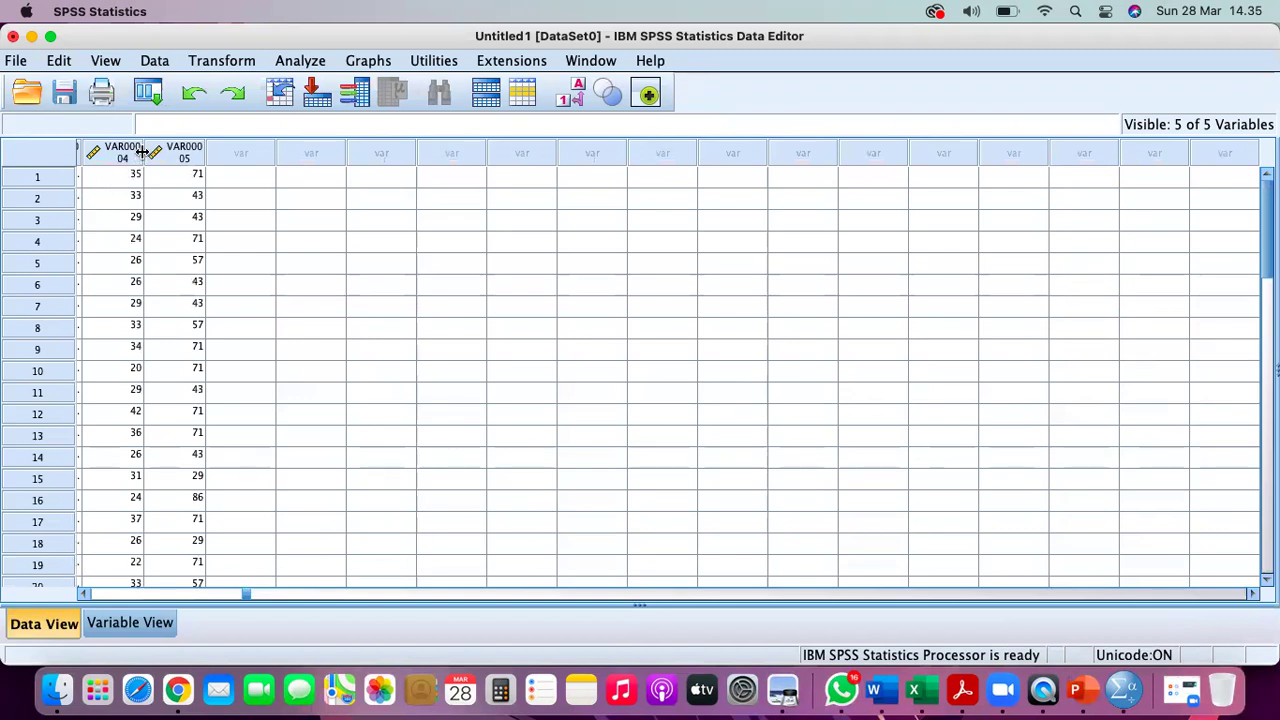
drag(143, 151, 183, 150)
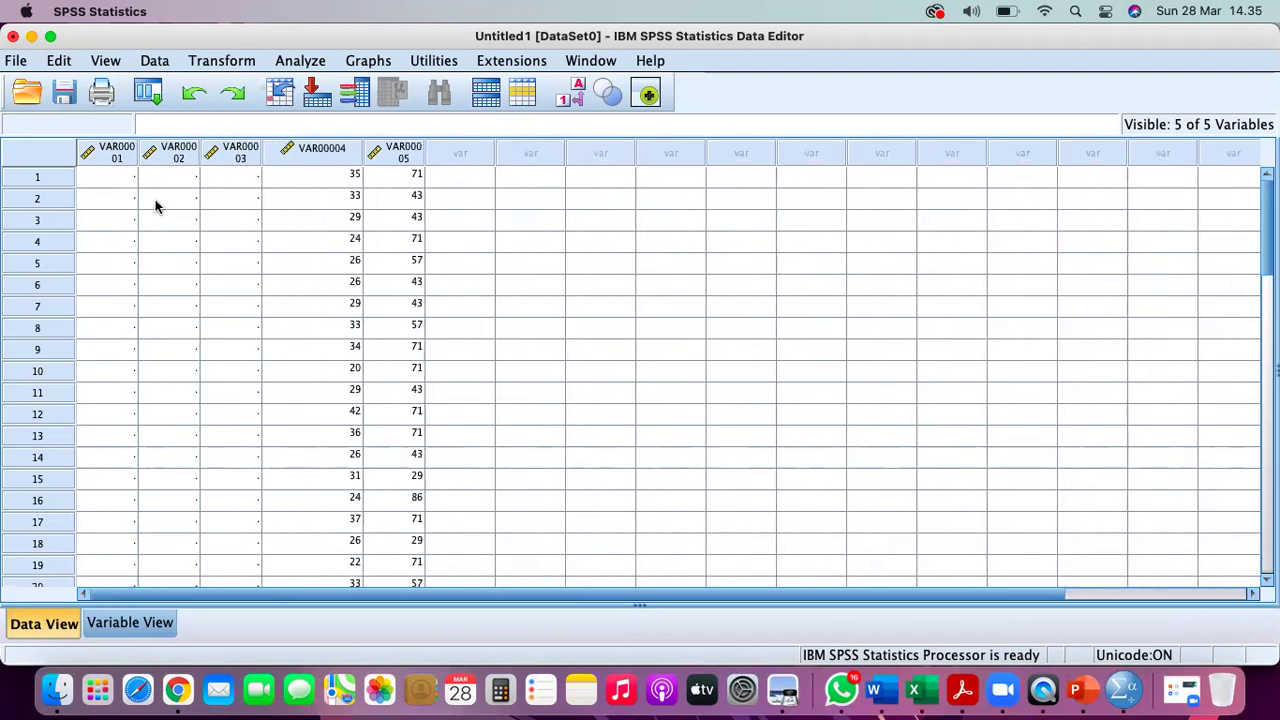
scroll(155, 199, right, 2)
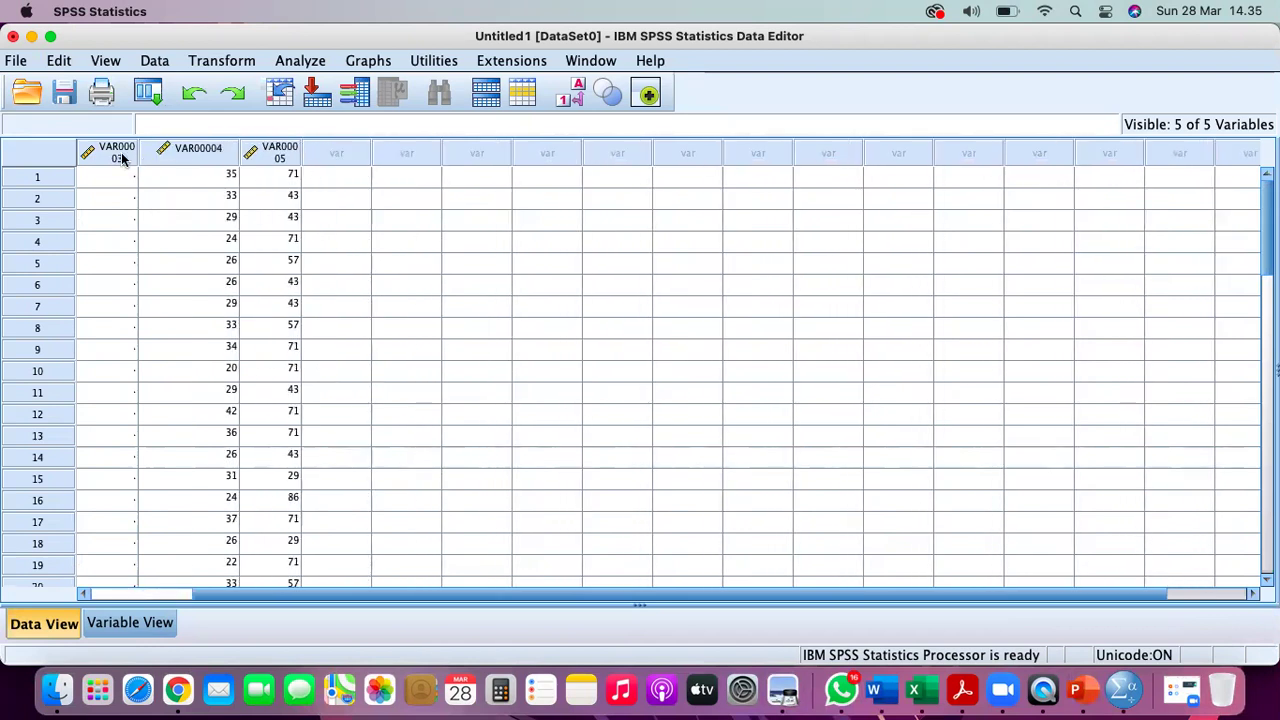
scroll(120, 158, left, 2)
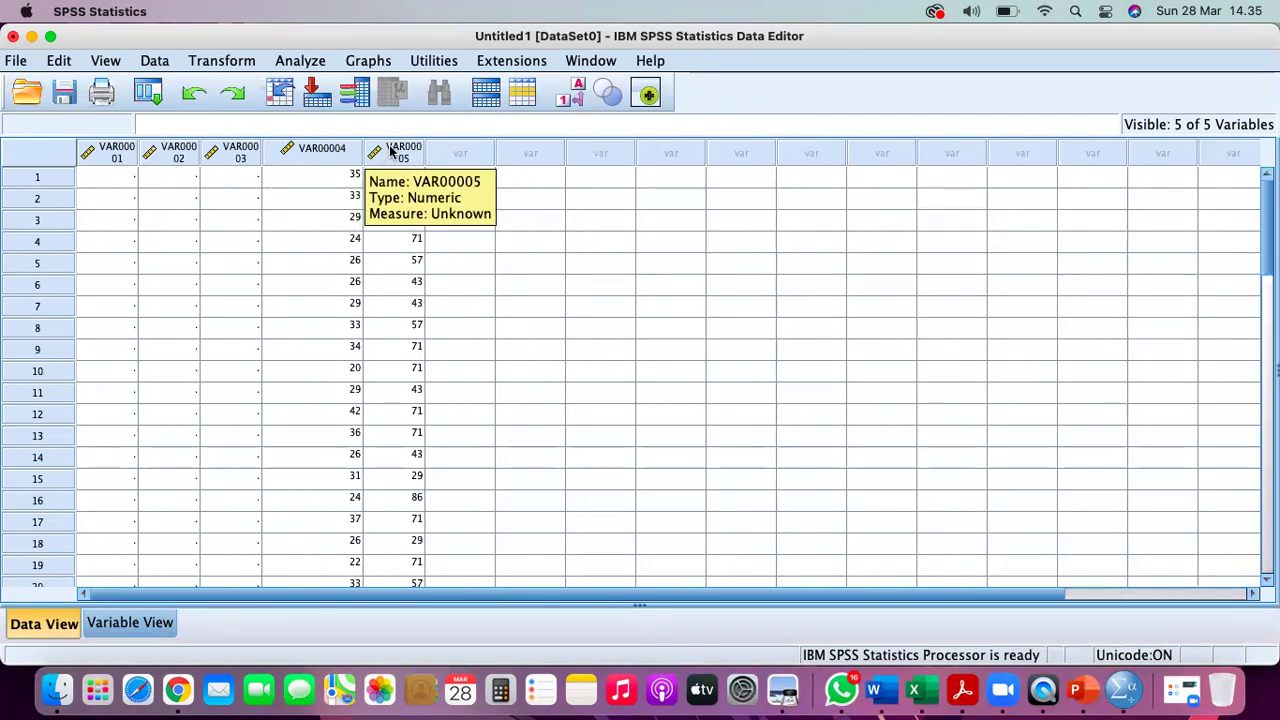
click(119, 157)
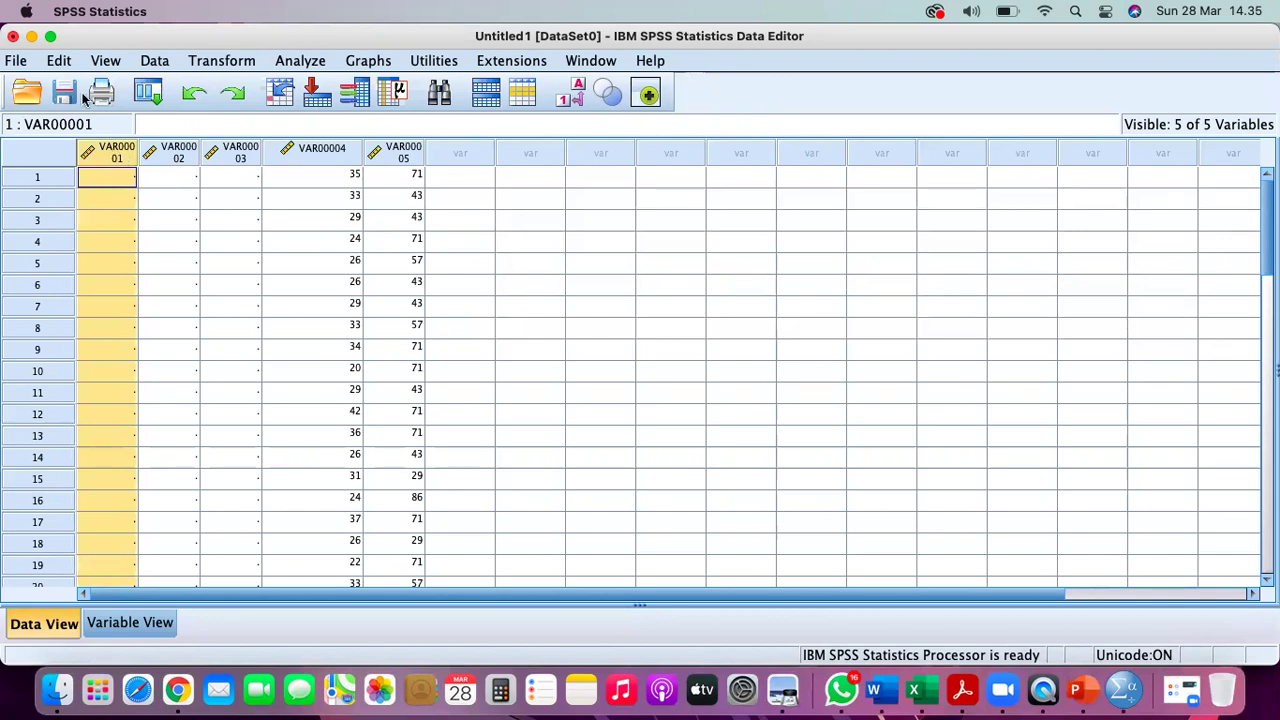
- Create a new empty dataset and paste the copied scores starting at the first case of its first variable
click(18, 61)
mouse_move(42, 88)
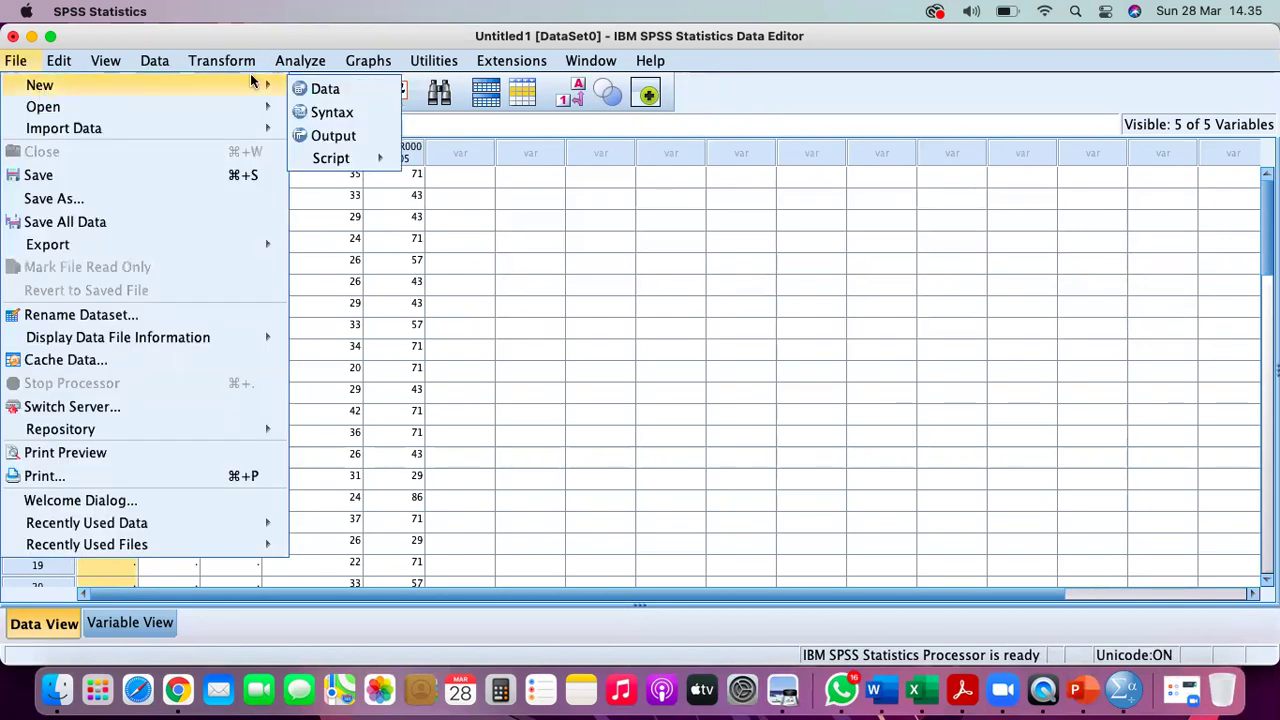
click(362, 93)
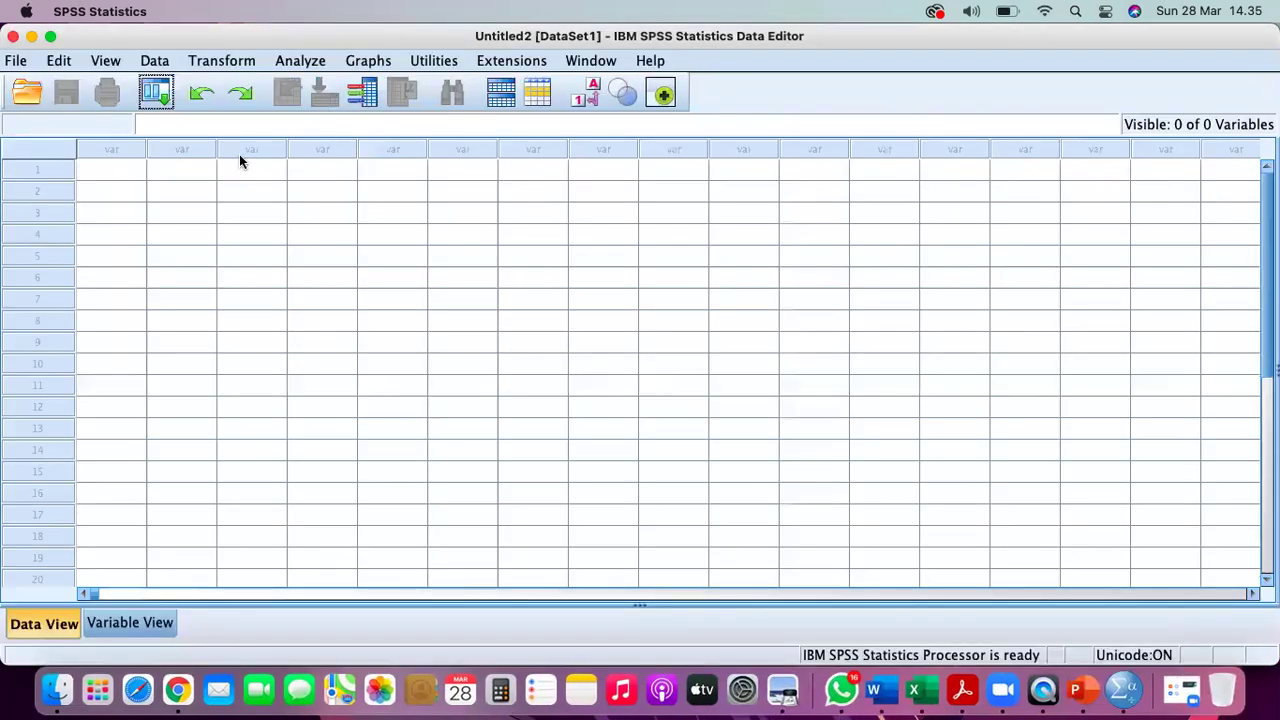
click(103, 172)
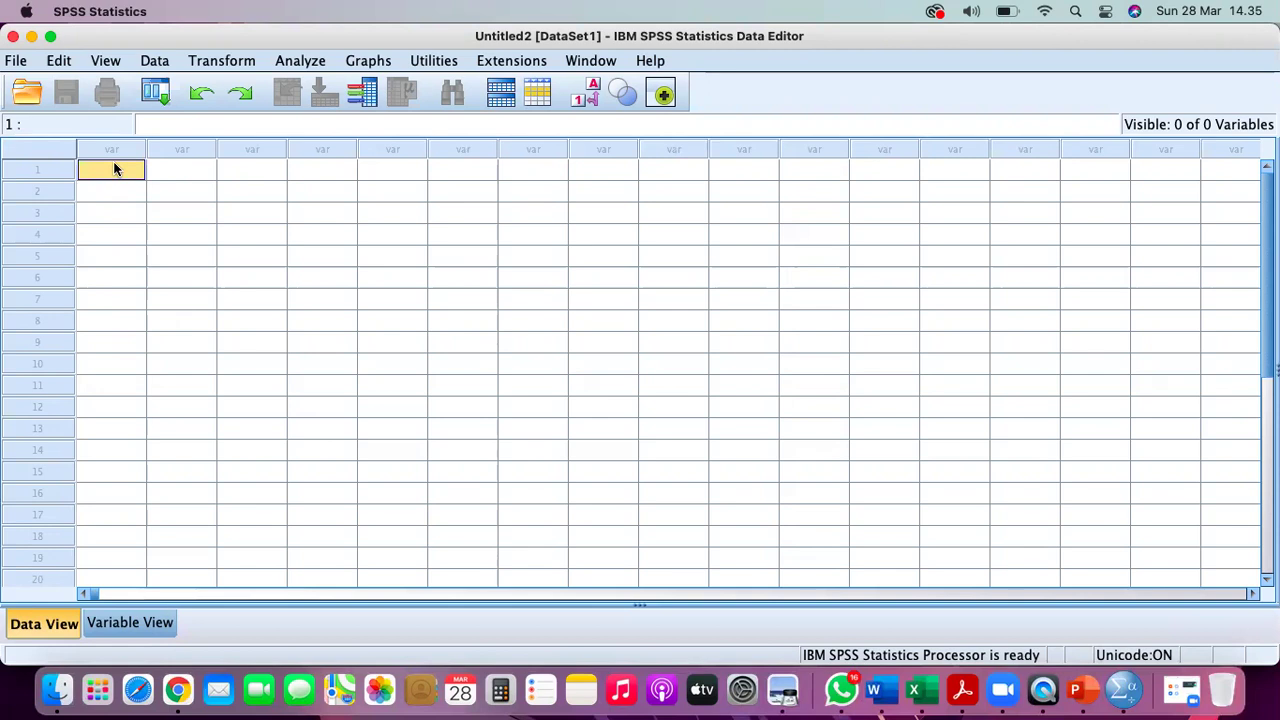
click(59, 61)
click(89, 225)
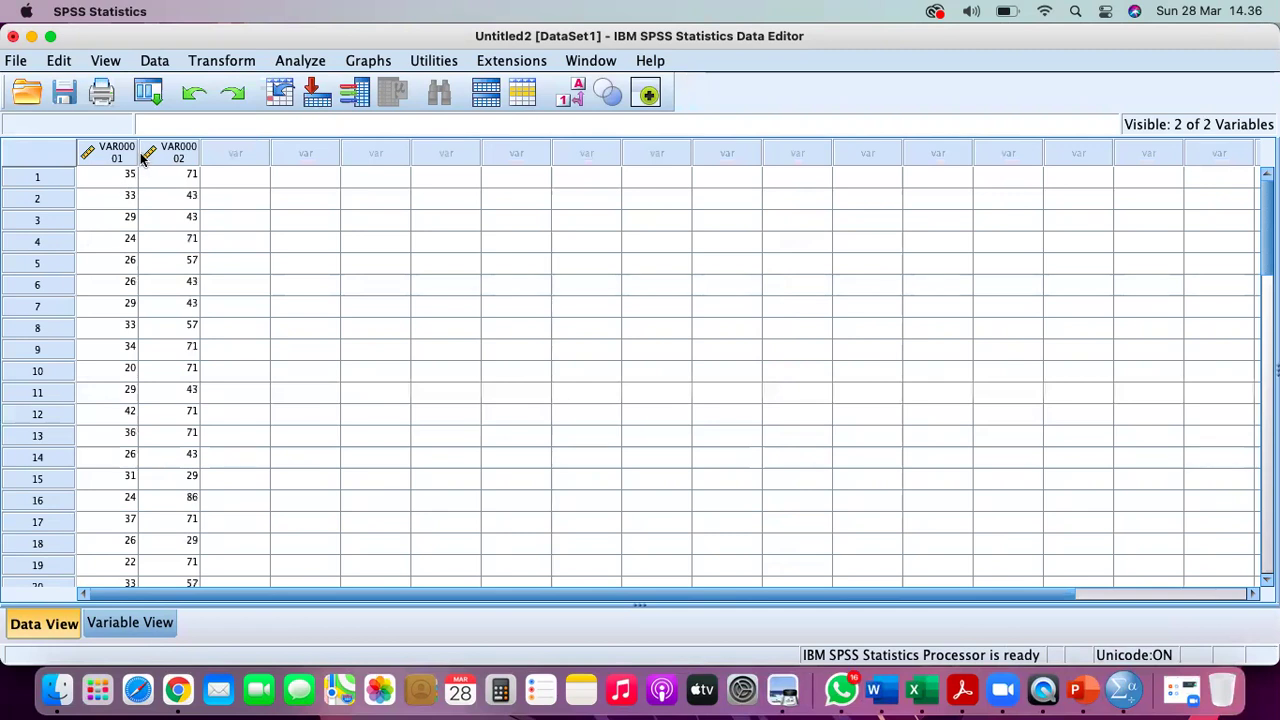
- Widen the VAR00001 and VAR00002 columns so each variable name fits on one line
drag(140, 152, 275, 147)
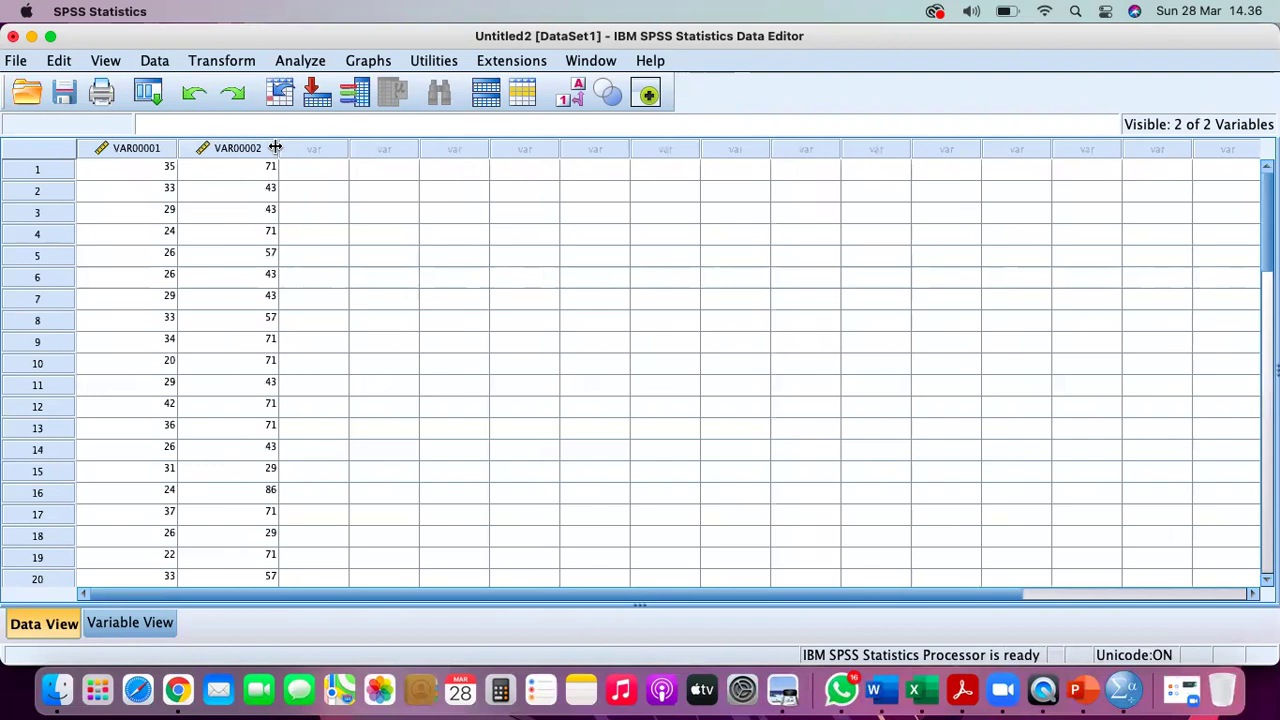
click(142, 150)
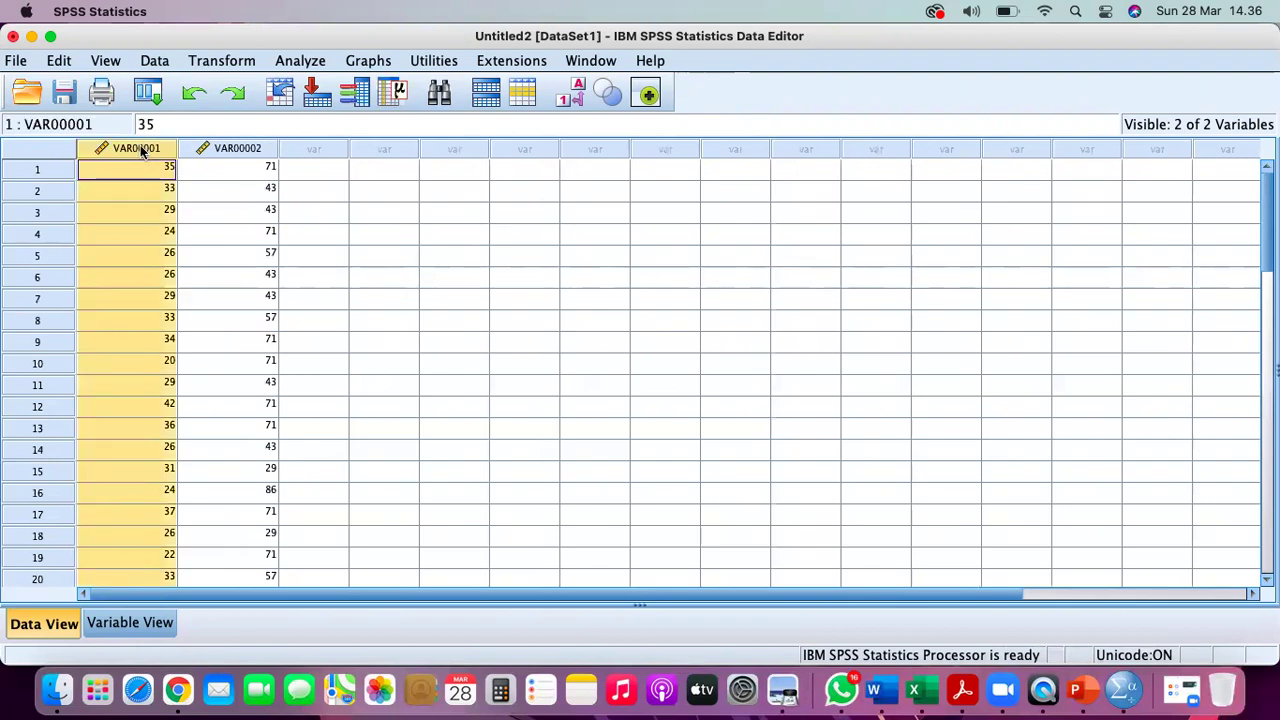
click(209, 147)
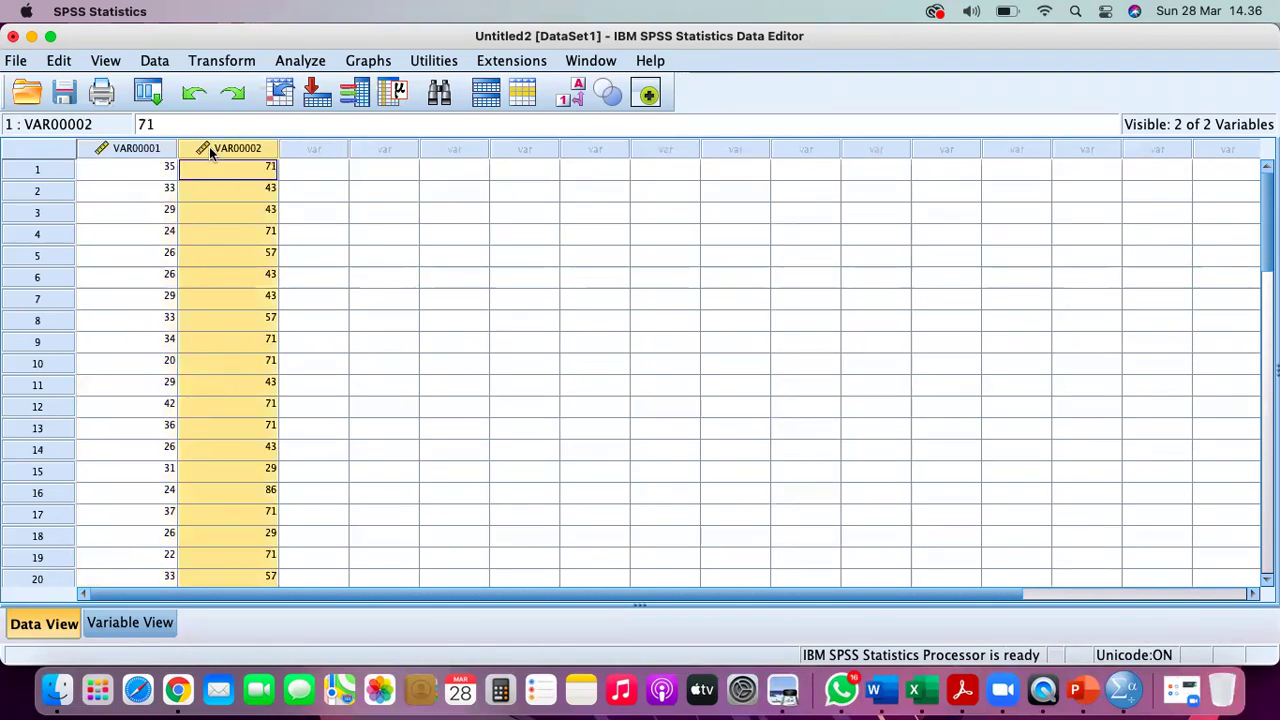
- Rename the first variable X and the second variable Y in the variable definitions
click(119, 624)
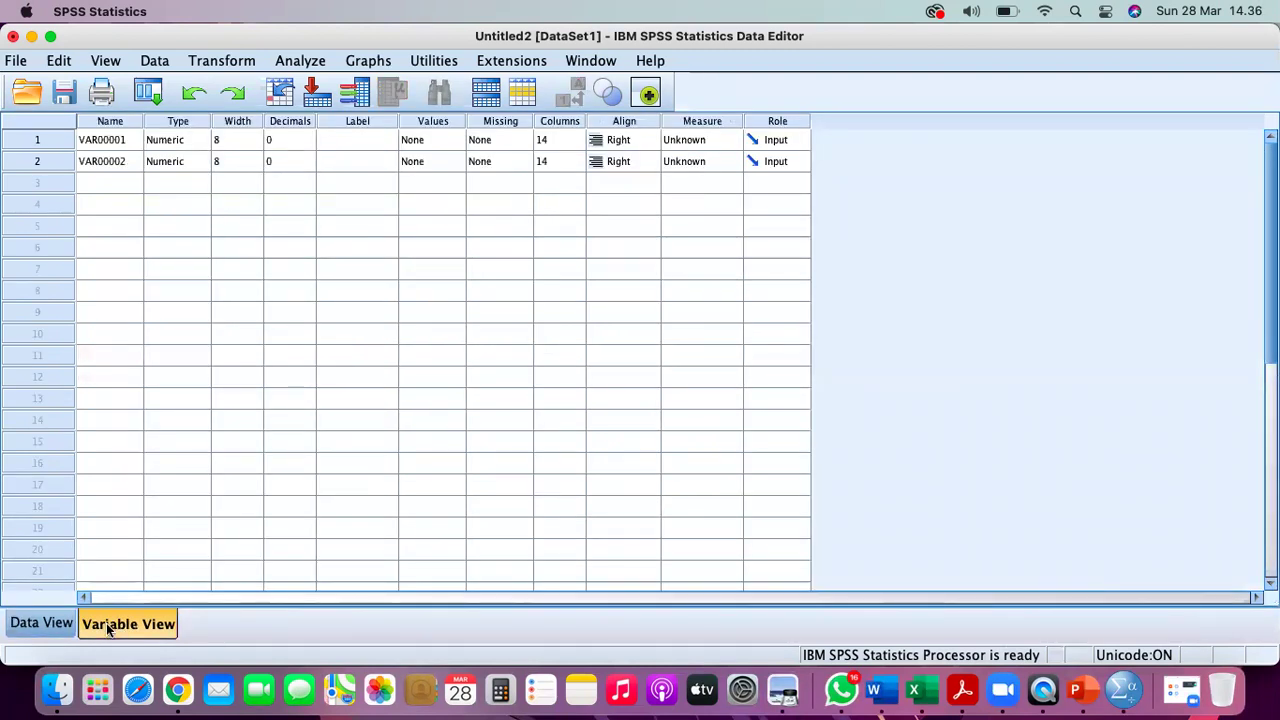
double_click(107, 141)
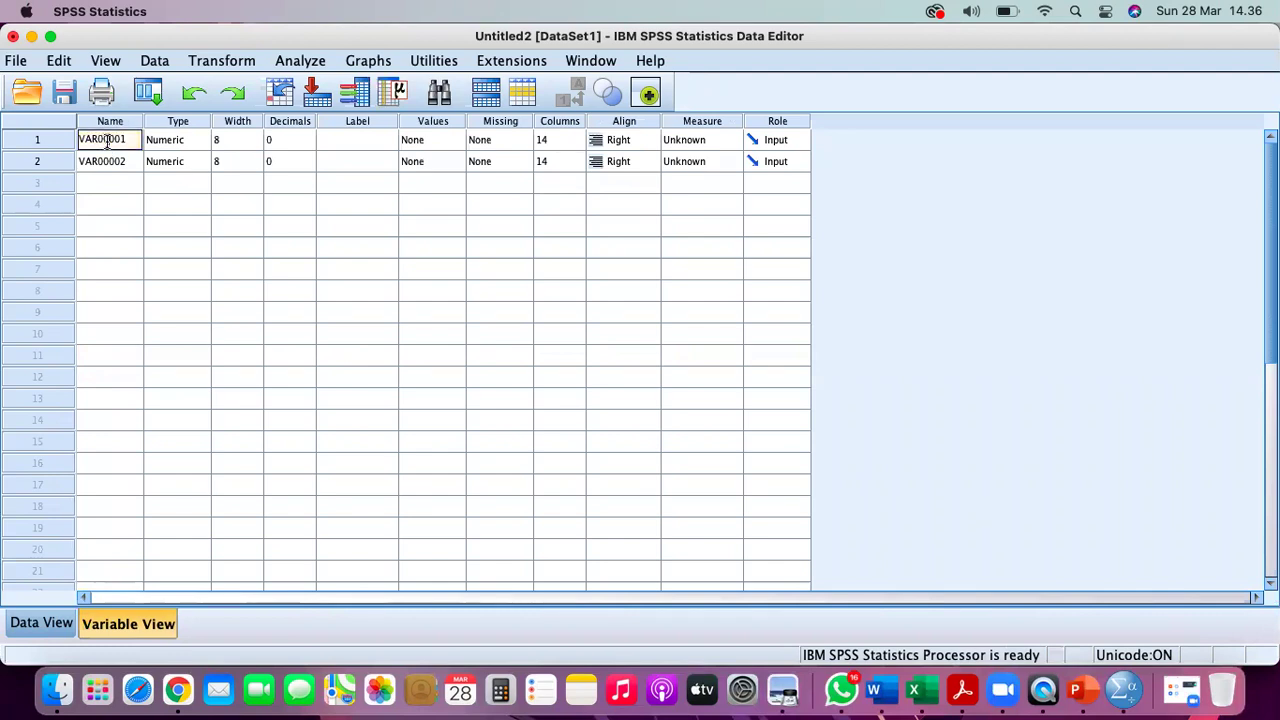
text(X)
click(114, 162)
double_click(114, 163)
text(Y)
click(93, 190)
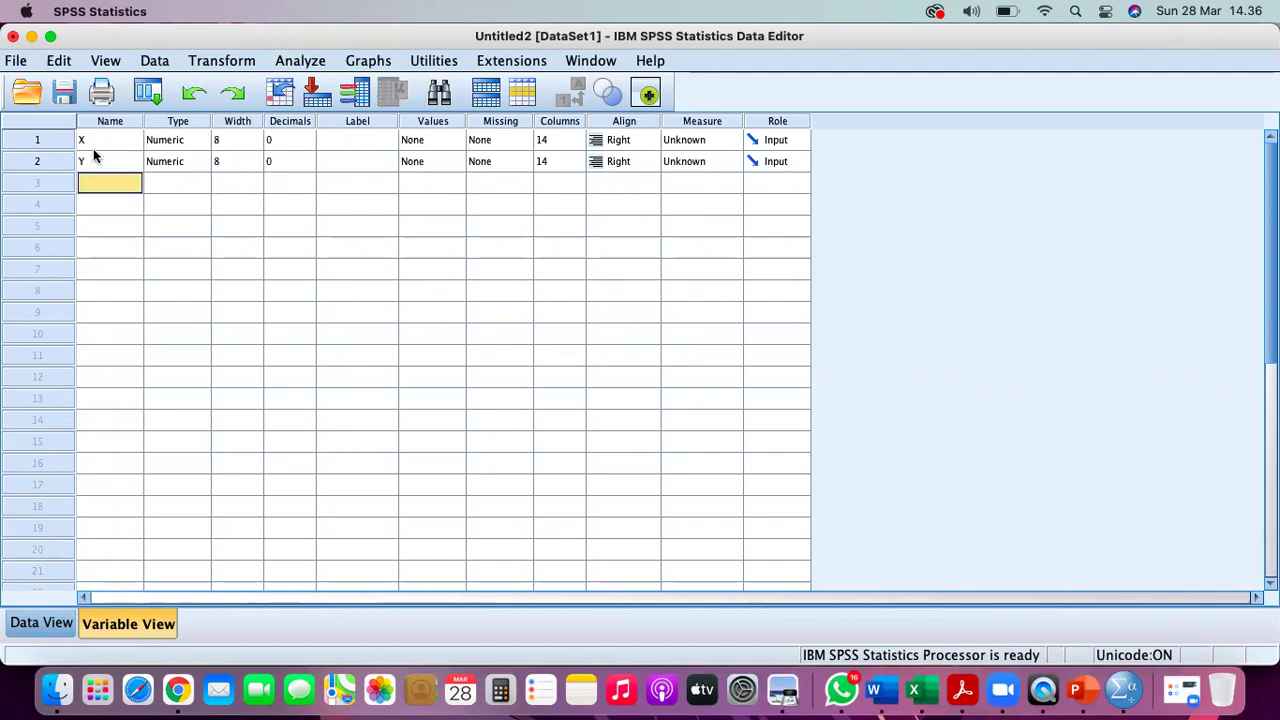
click(93, 141)
click(93, 163)
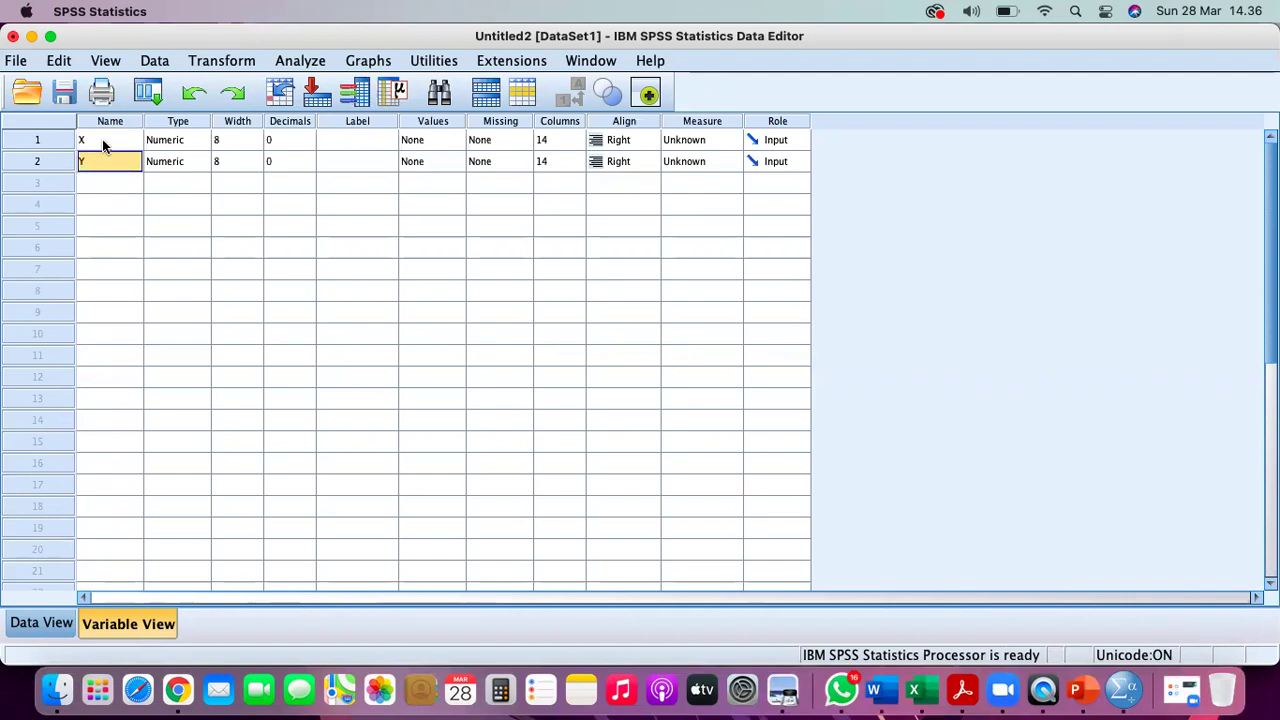
- Label variable X as "Ketekunan Belajar" and variable Y as "Hasil Belajar"
click(339, 145)
click(339, 144)
text(Ketekunan B)
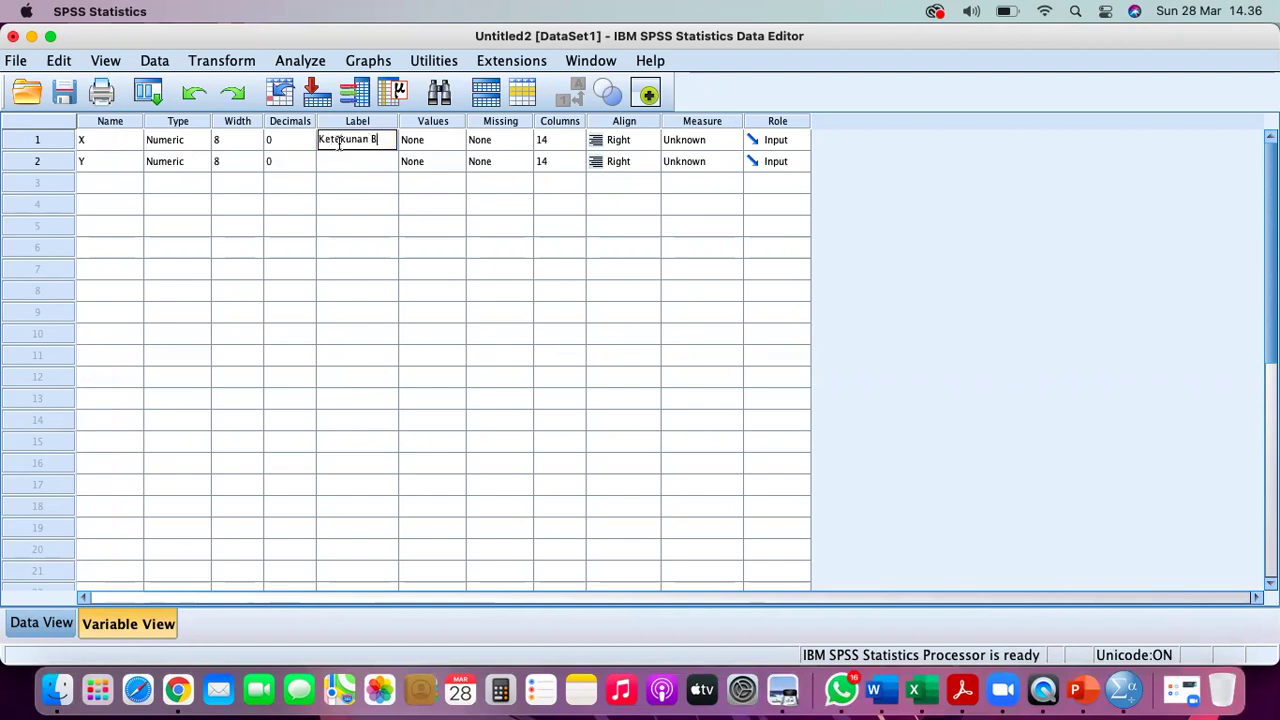
text(elajar)
key(Return)
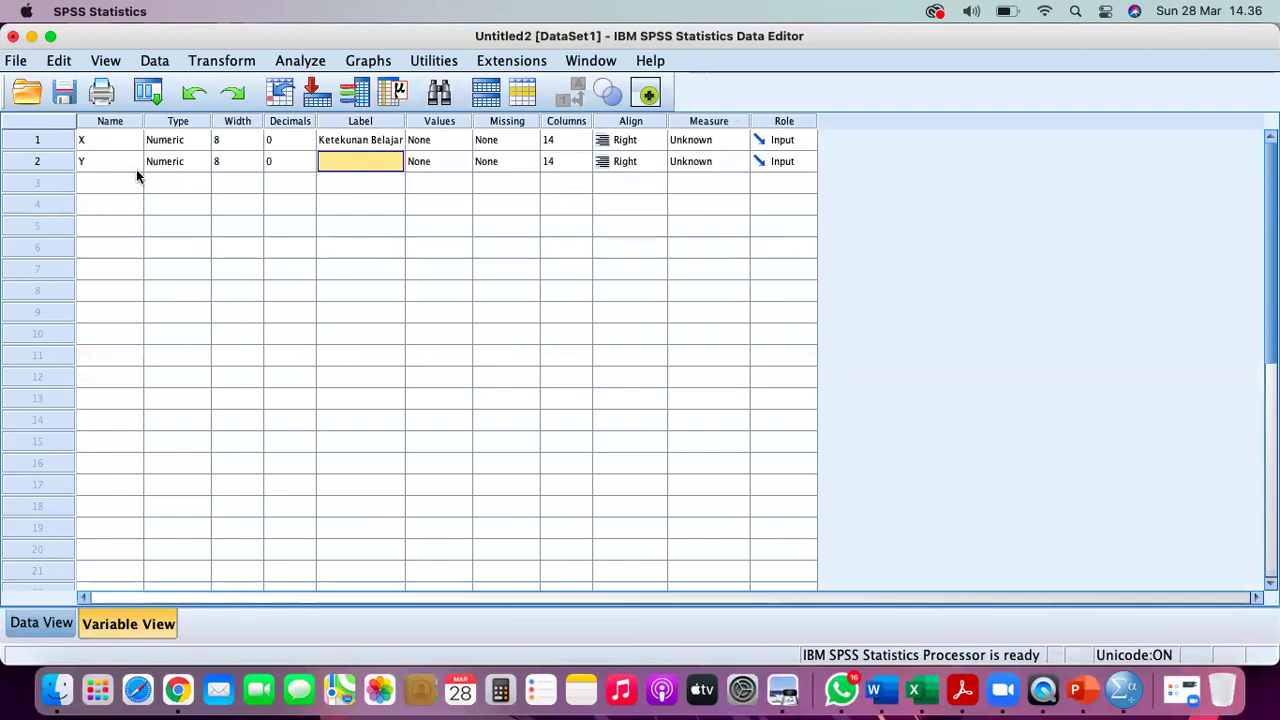
double_click(370, 164)
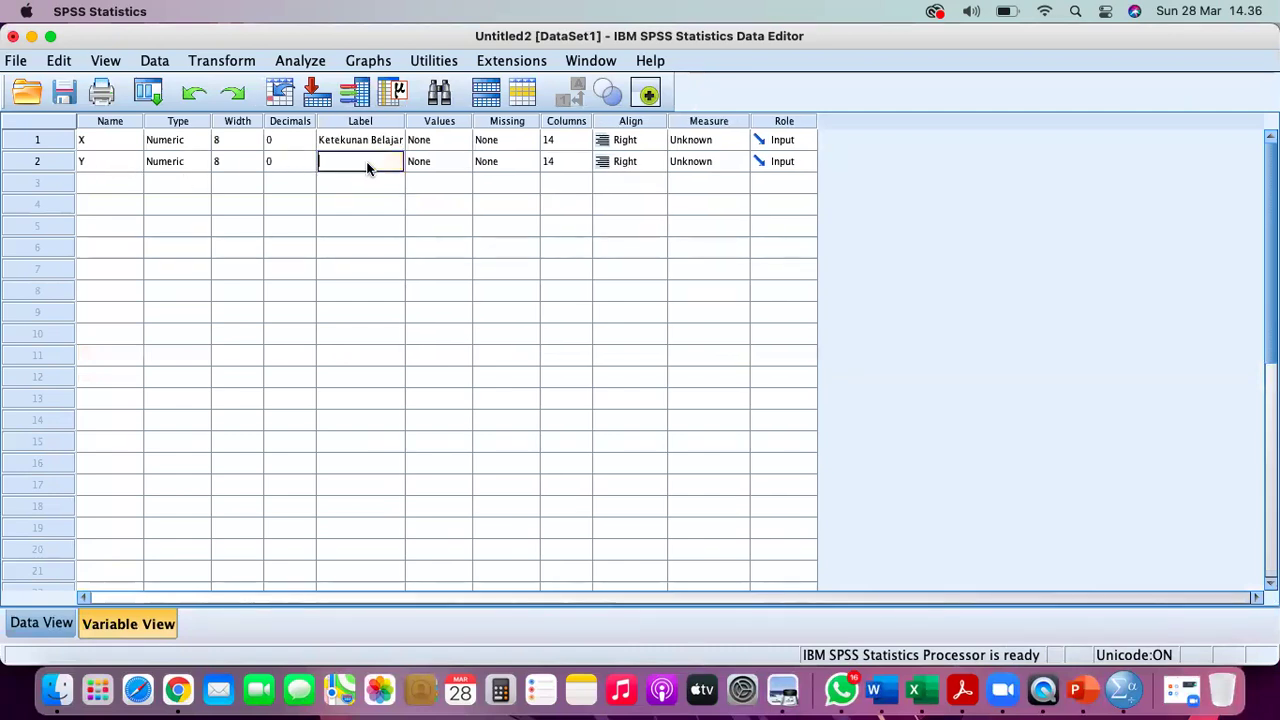
text(Hasil Belajar)
key(Return)
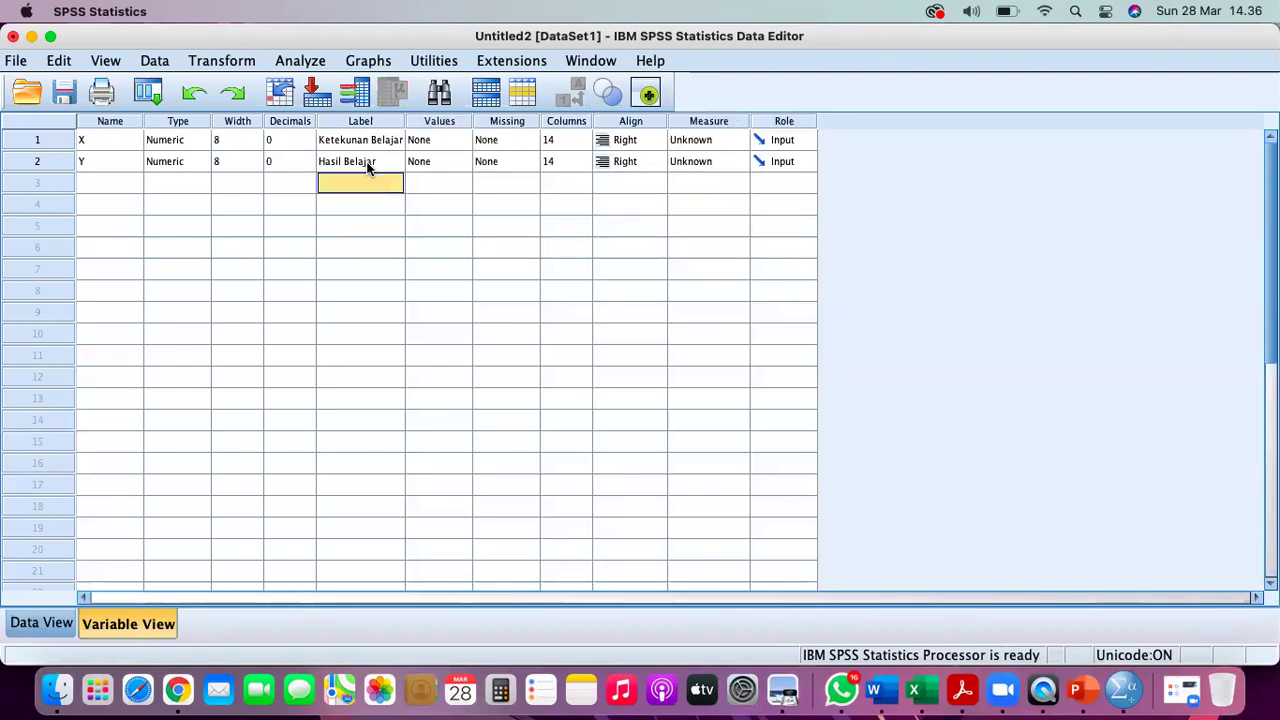
- Set the measurement level of both variables, X and Y, to Scale
click(288, 141)
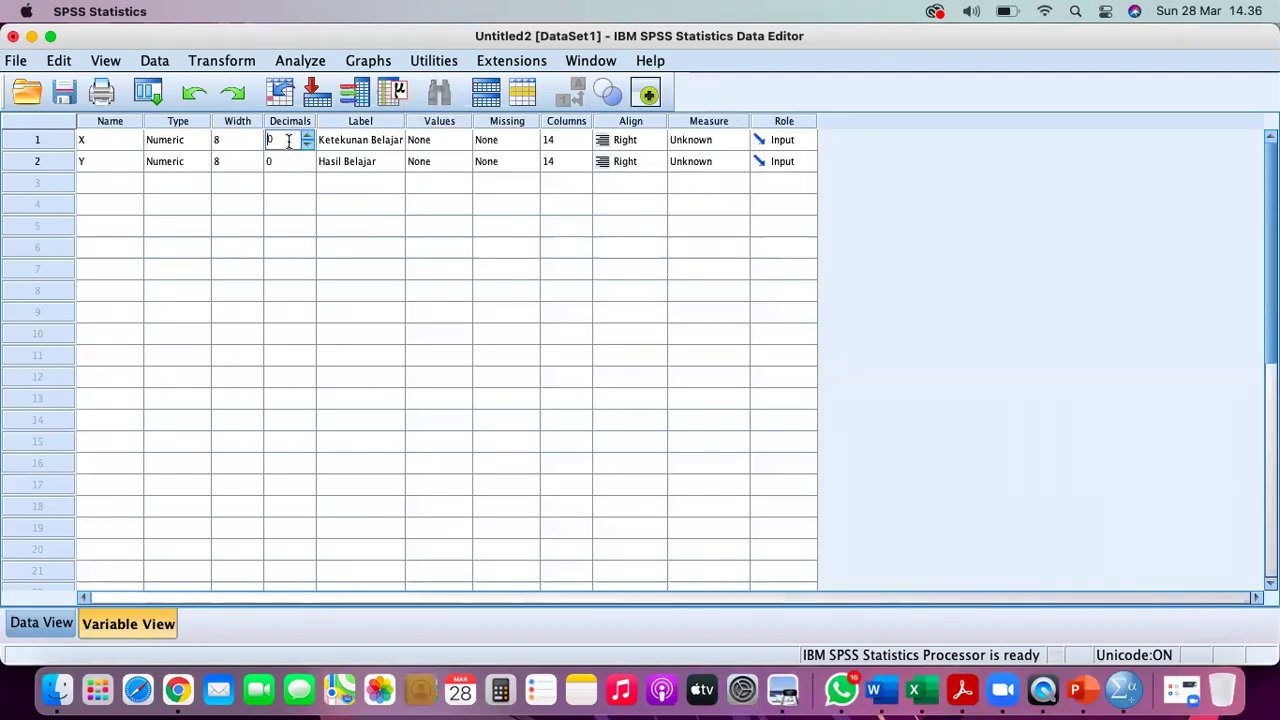
click(280, 160)
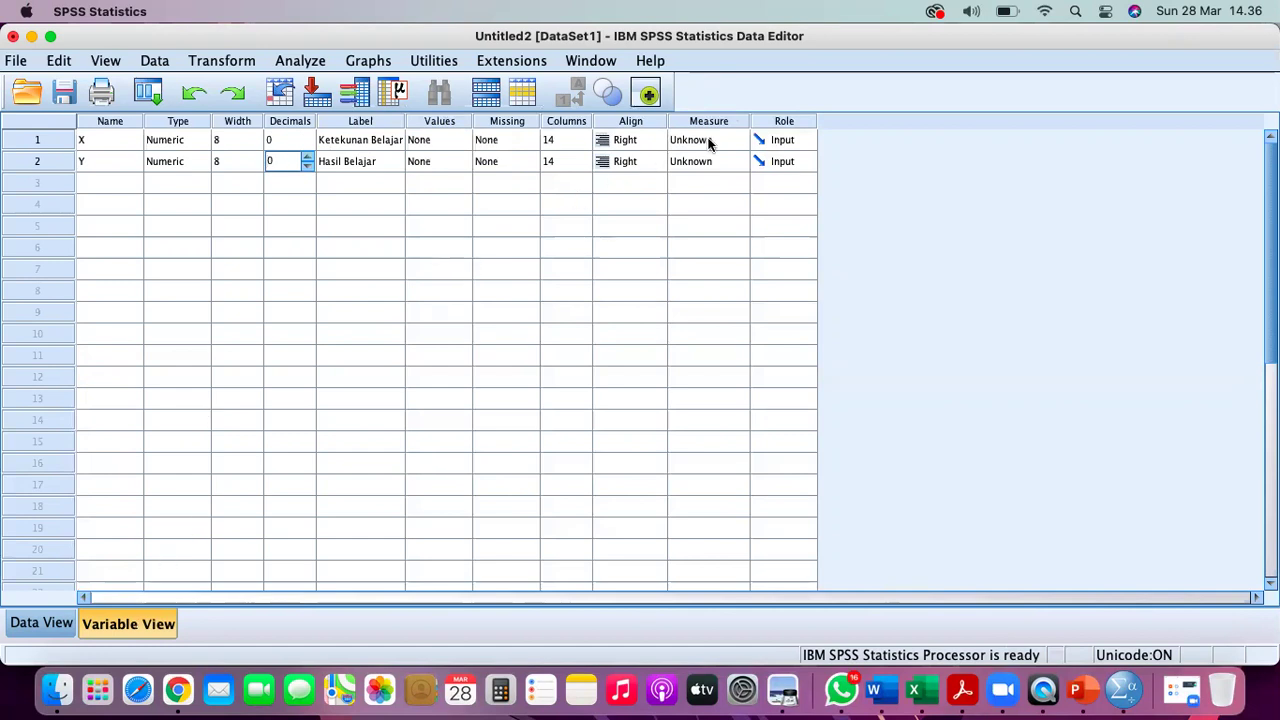
click(708, 142)
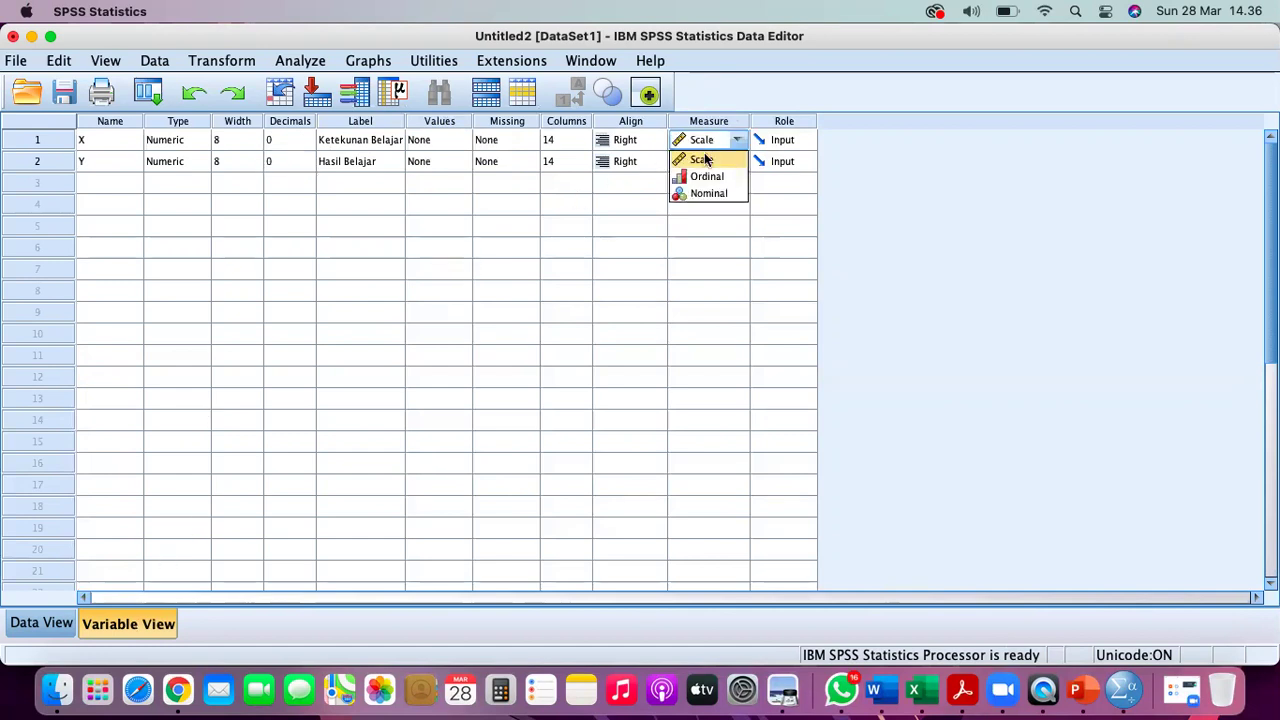
click(705, 161)
click(703, 164)
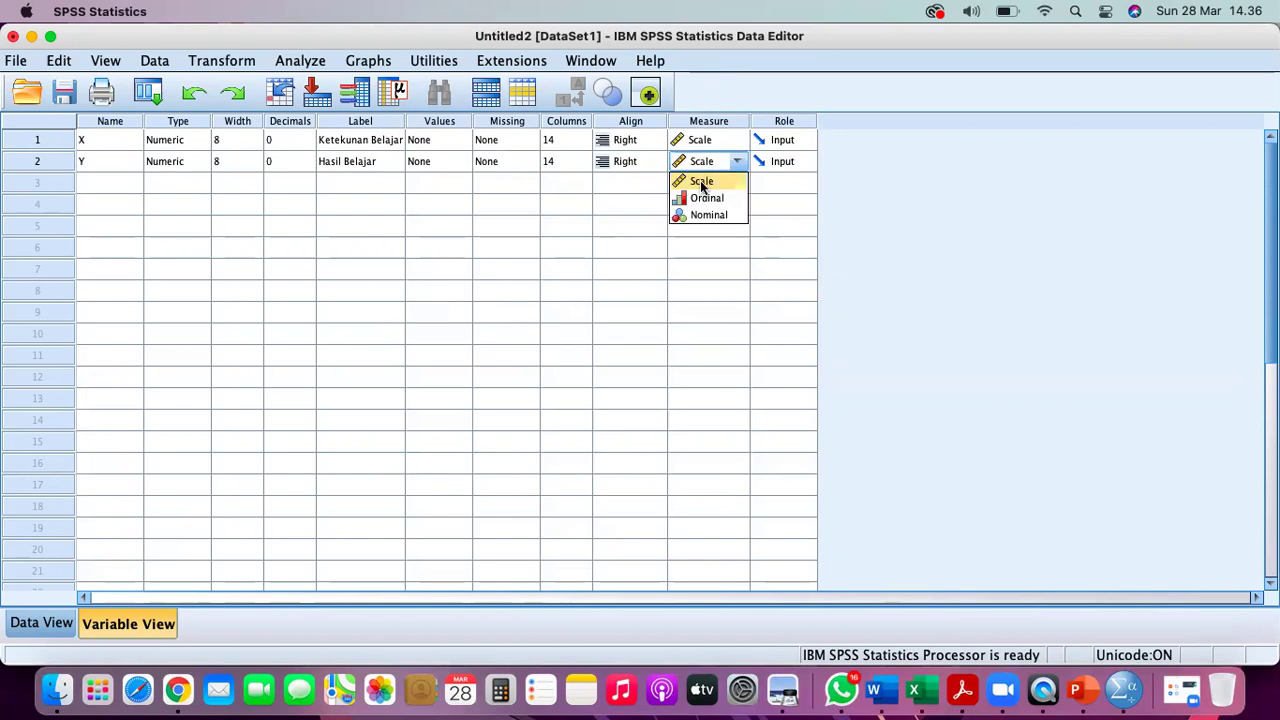
click(701, 183)
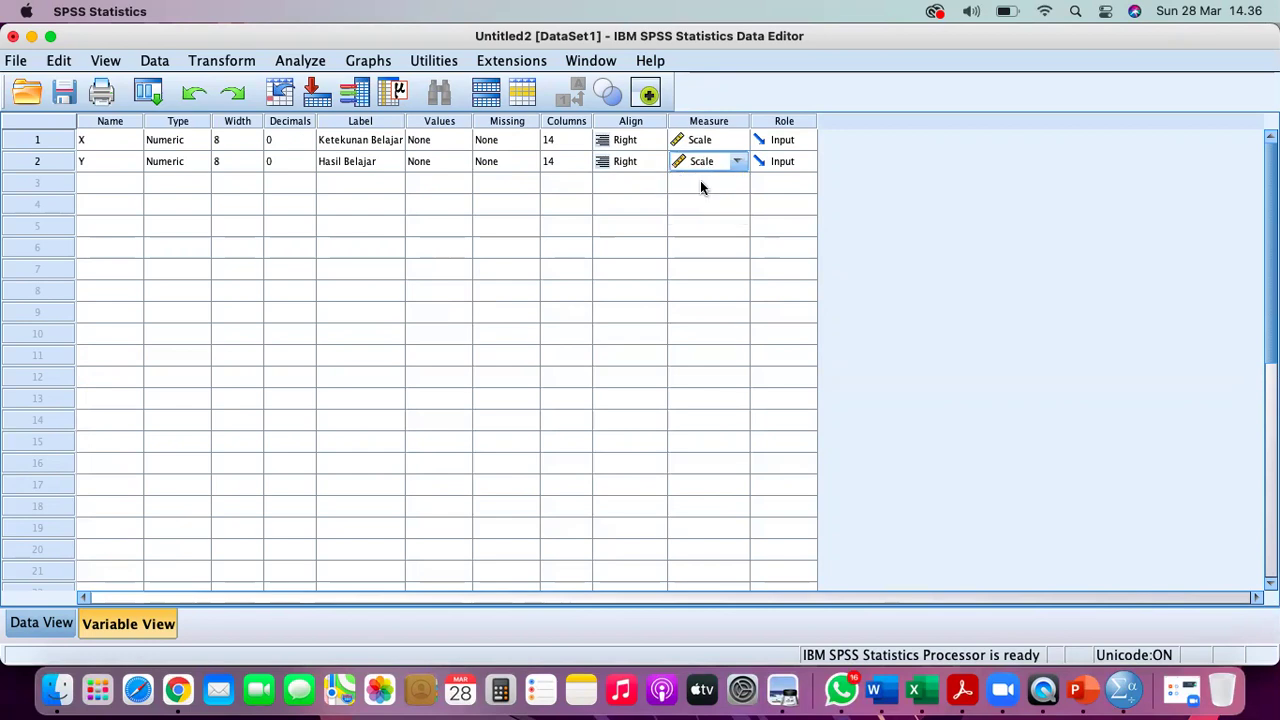
- Examine the X and Y data columns and their names, labels and measurement level in the variable definitions
click(711, 122)
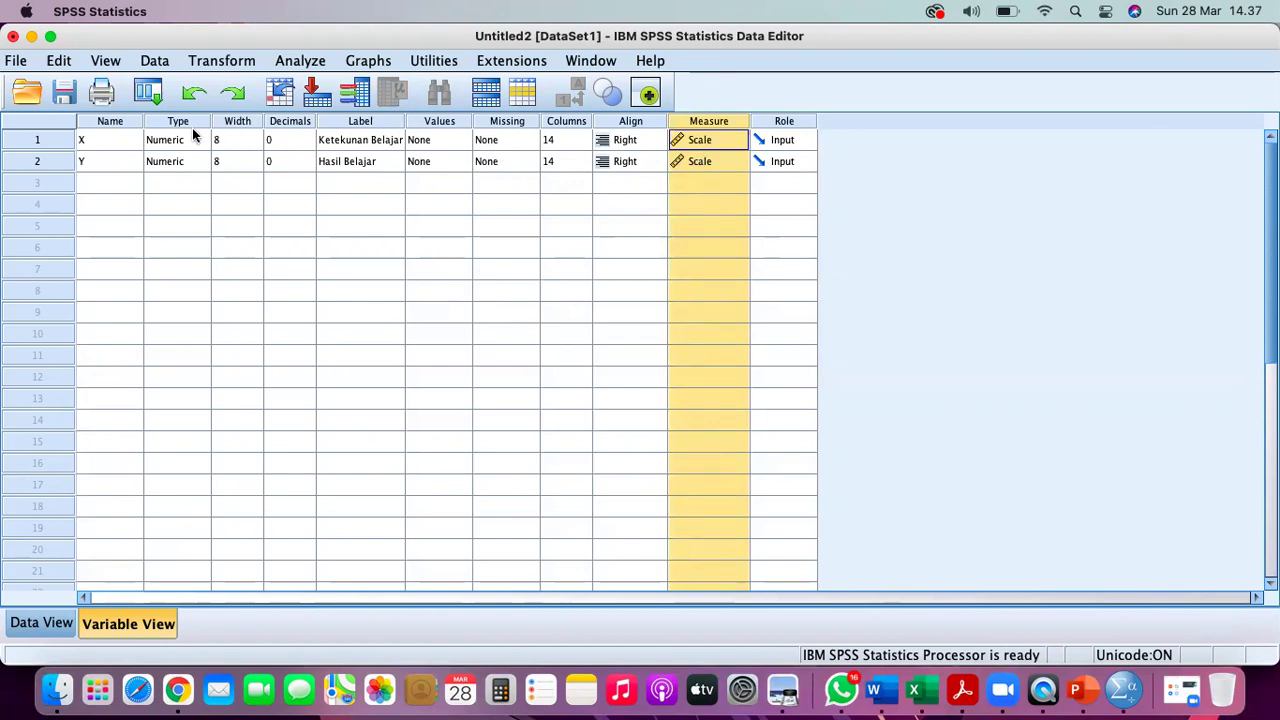
click(45, 622)
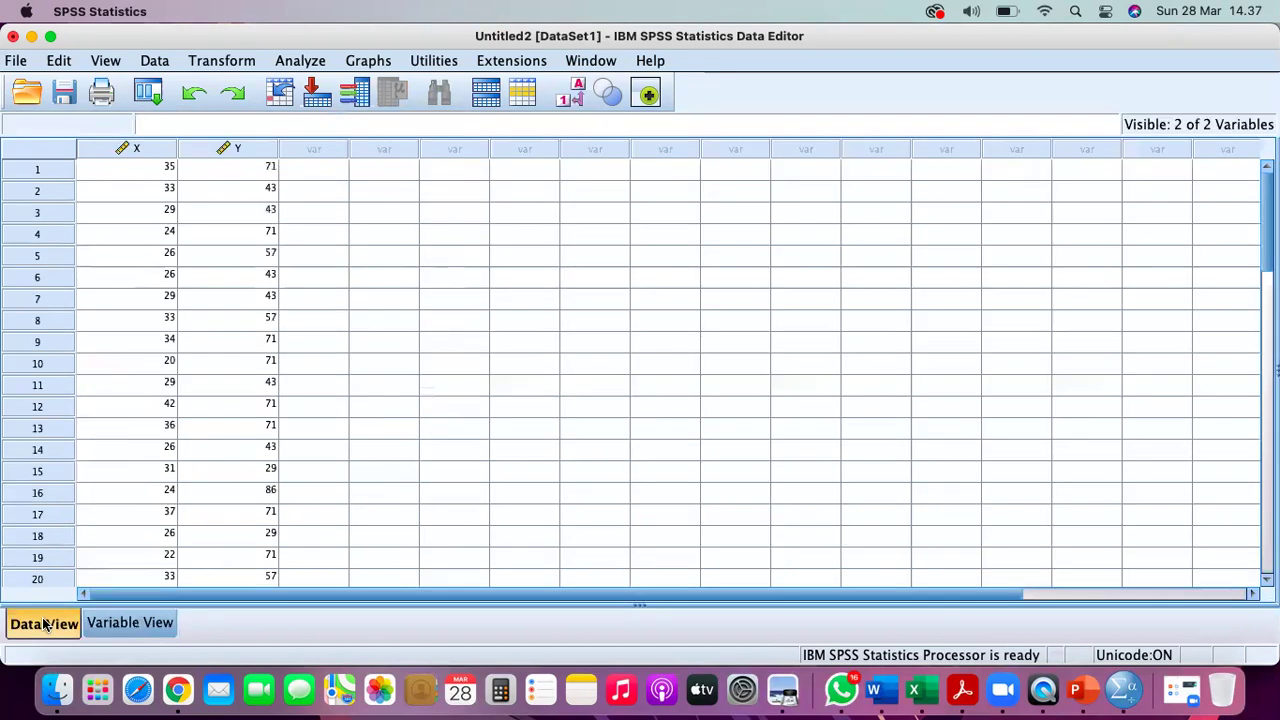
click(150, 148)
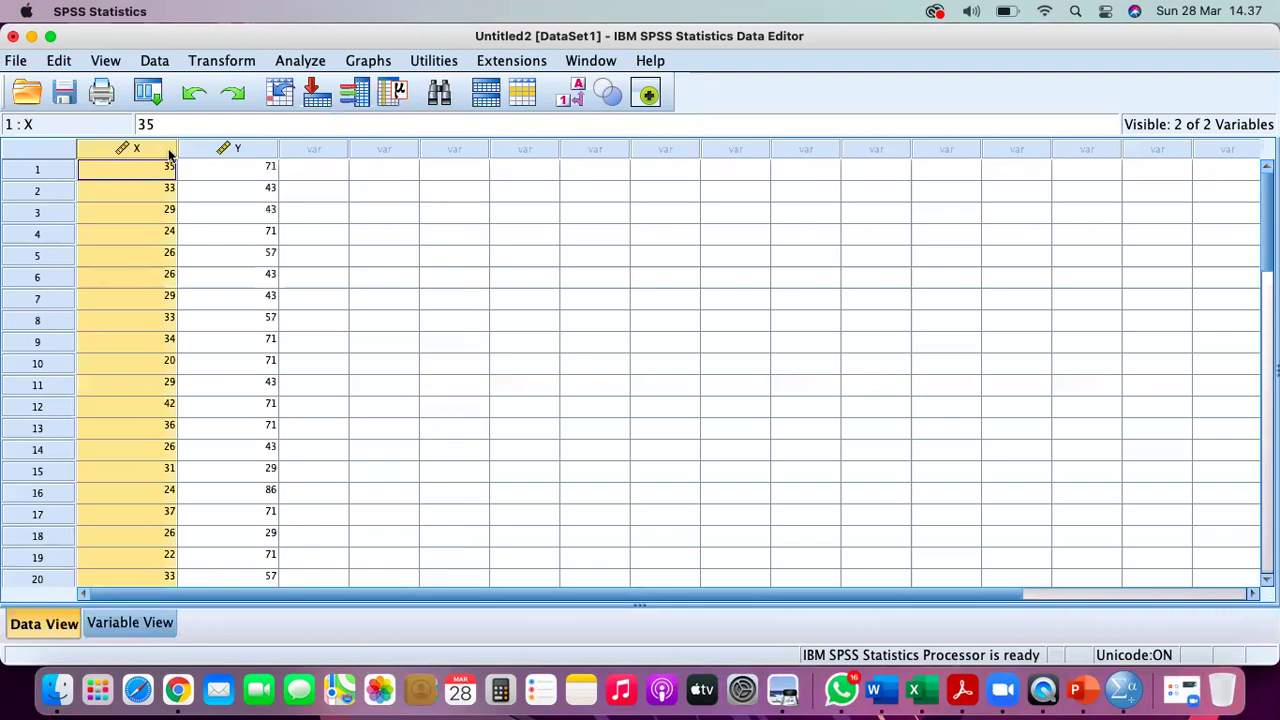
click(224, 150)
click(127, 623)
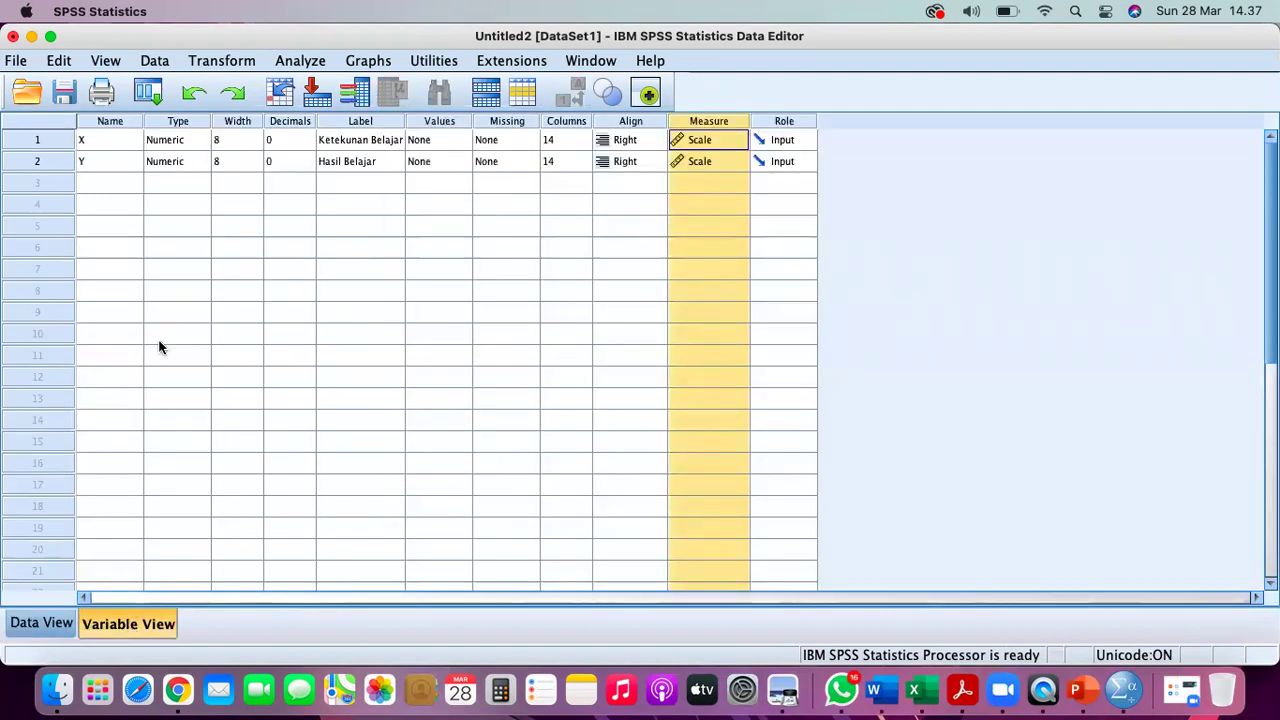
click(95, 139)
click(365, 145)
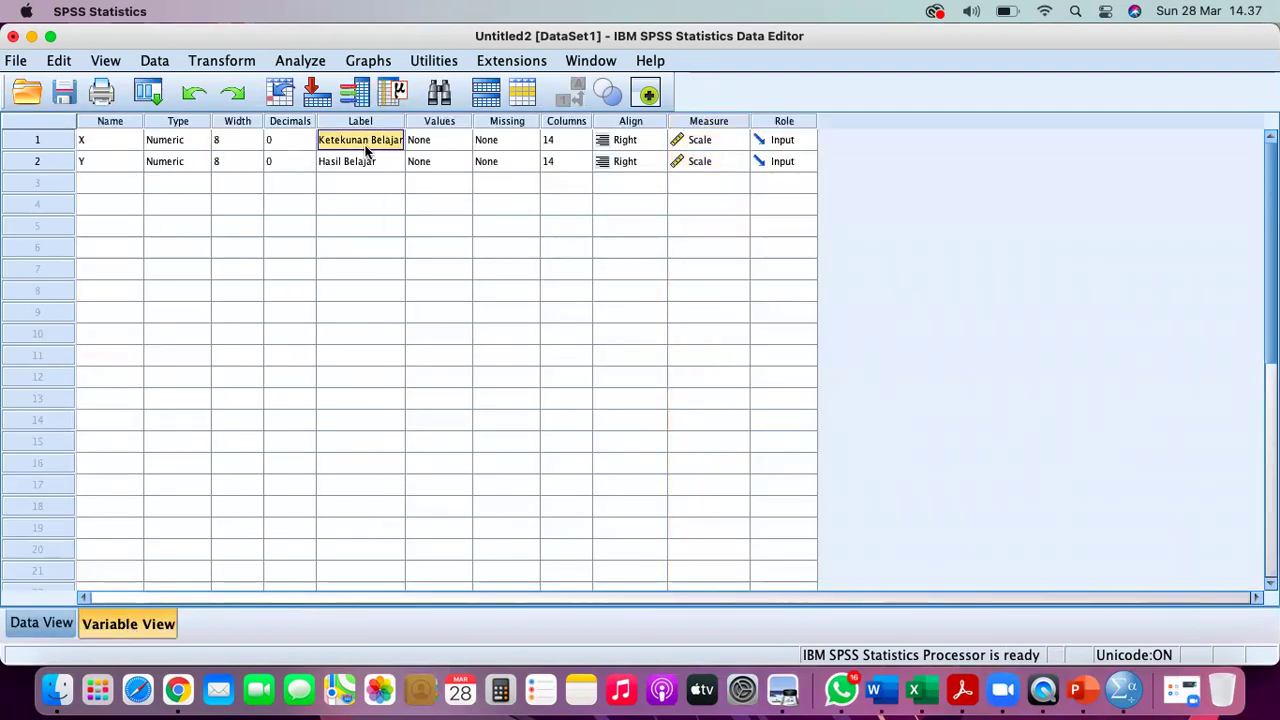
click(110, 162)
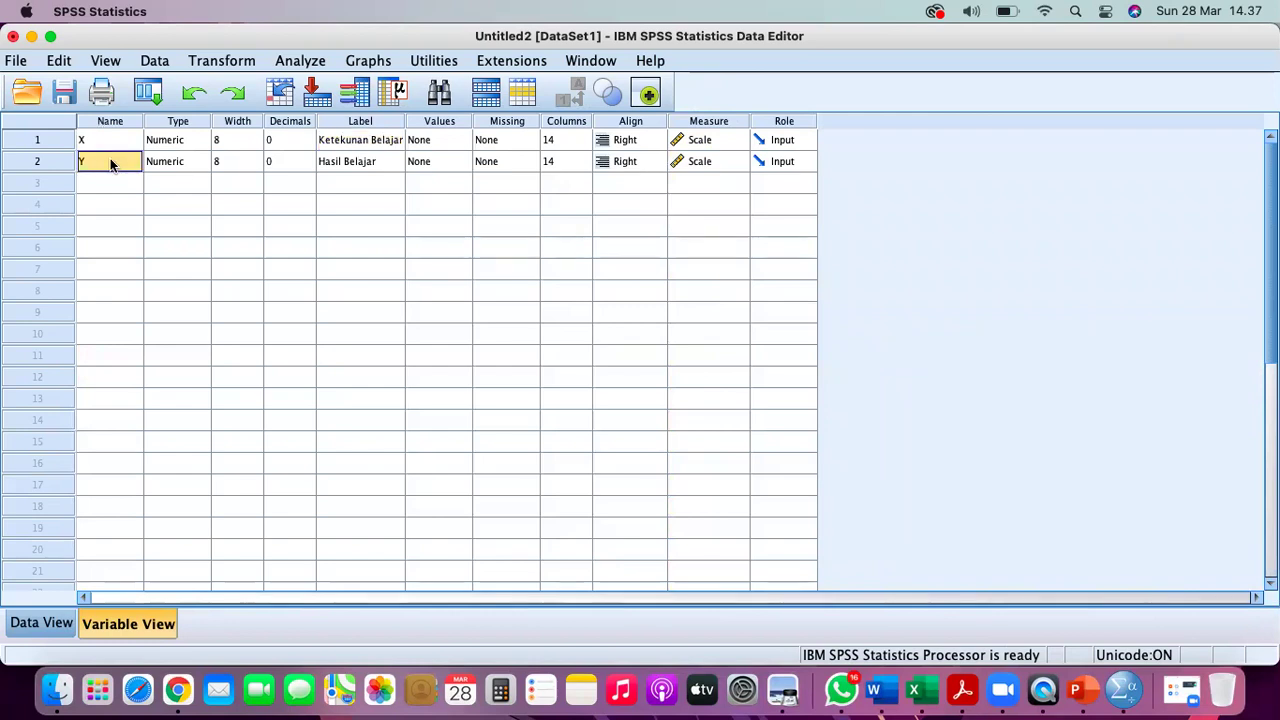
click(380, 168)
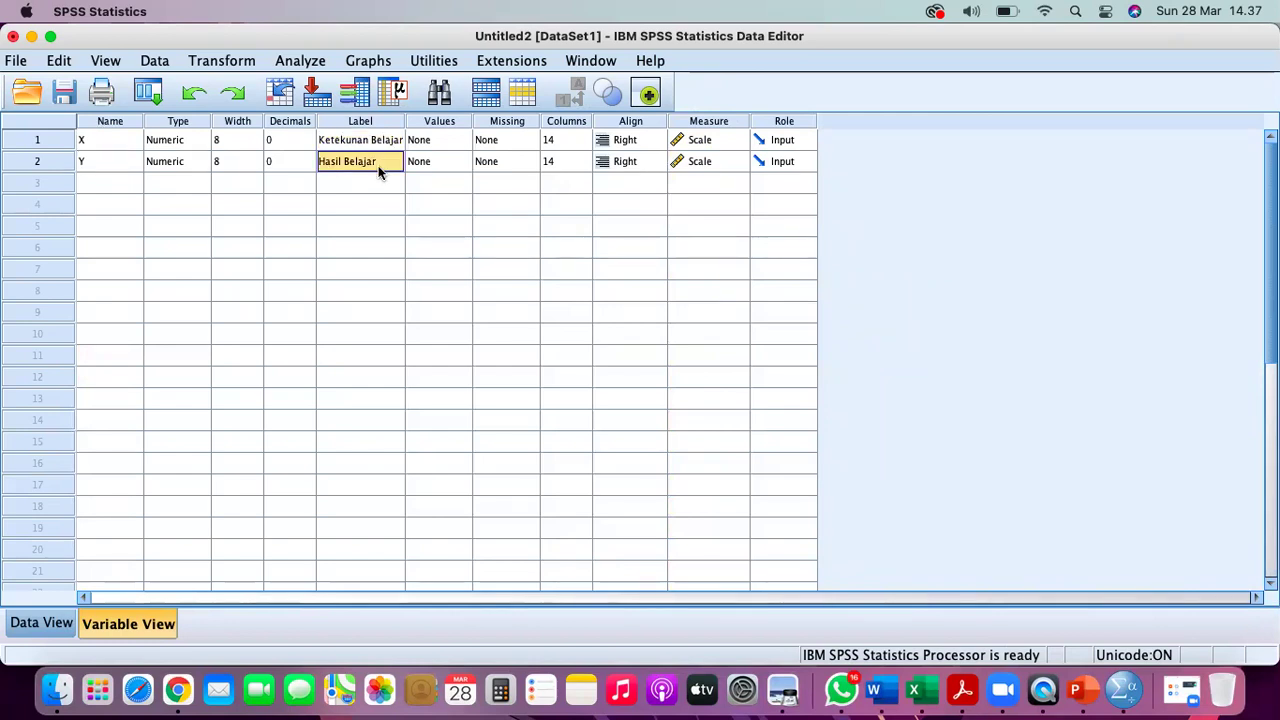
- Save the dataset in Documents as an SPSS Statistics (*.sav) file named "Data Uji Simple Regresssion"
click(64, 93)
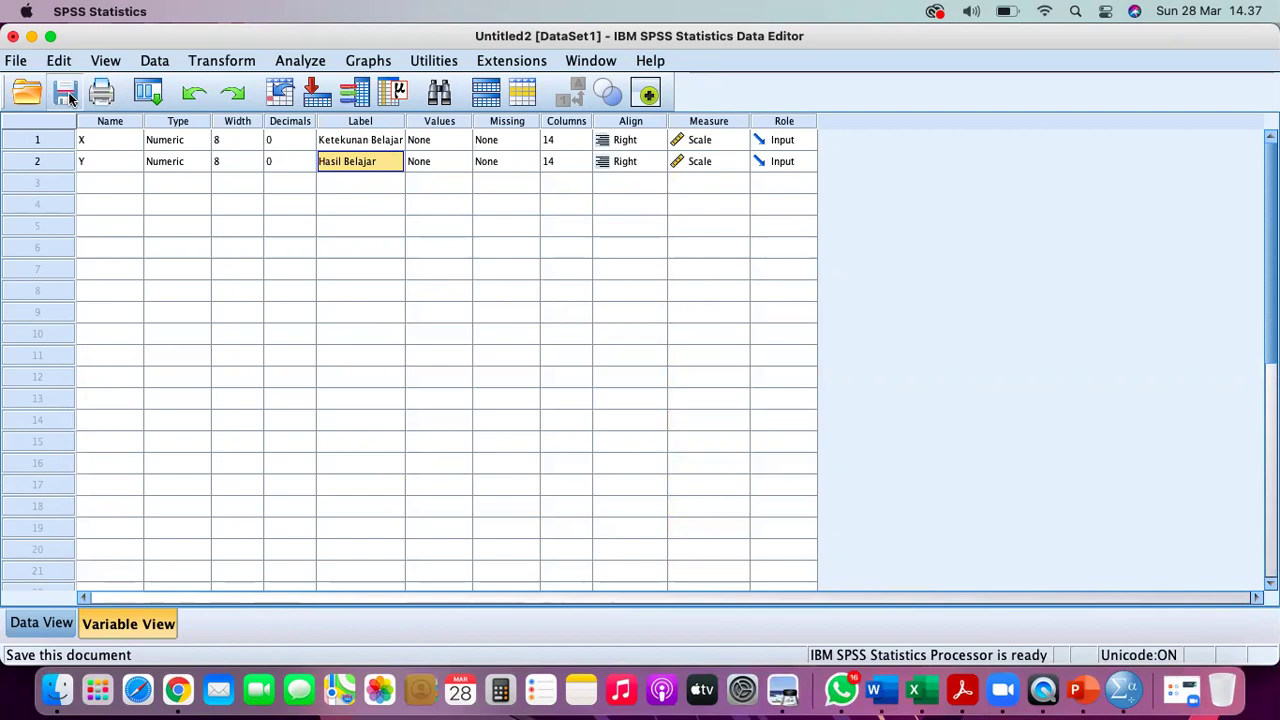
text(Data U)
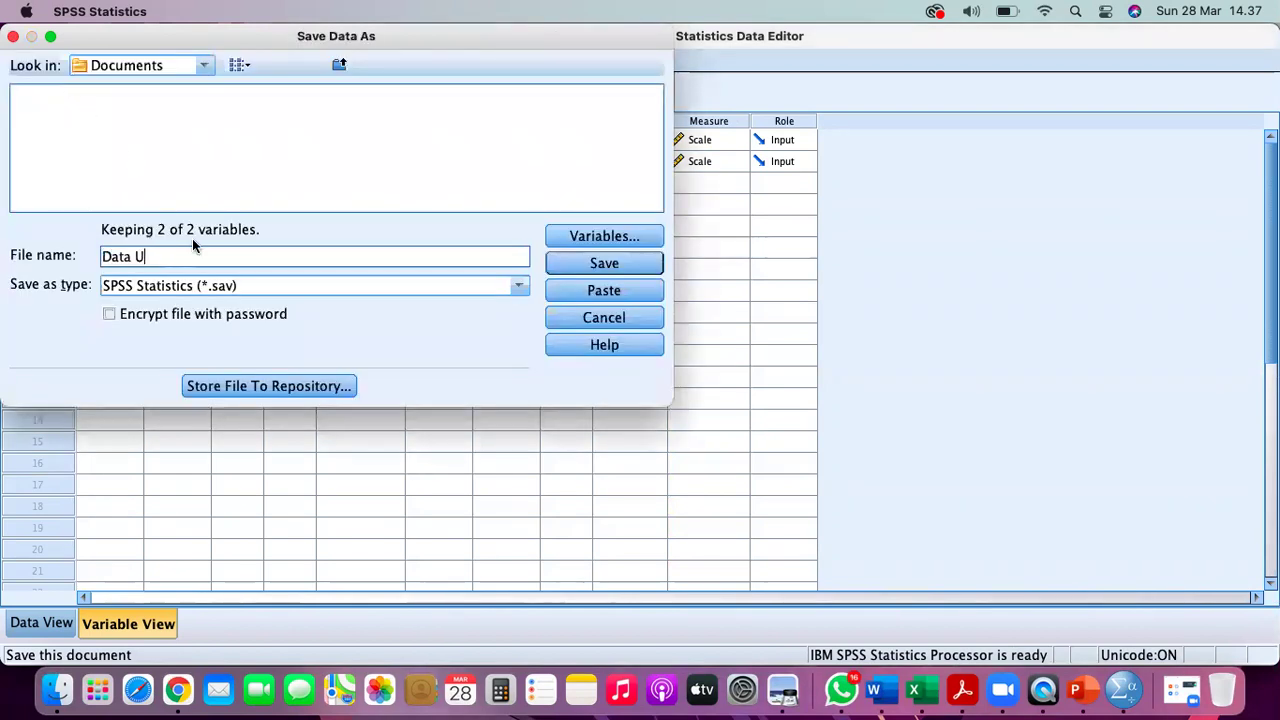
text(ji Sim)
key(BackSpace)
text(imple Regresssion)
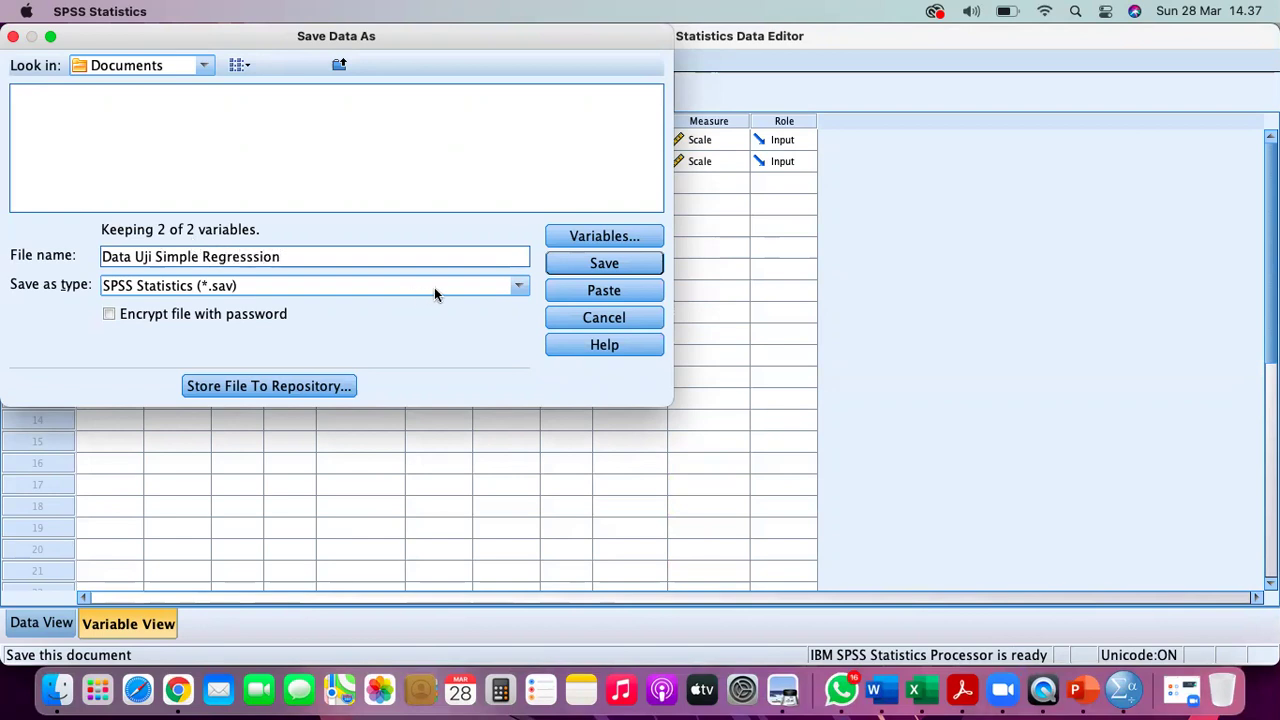
click(605, 264)
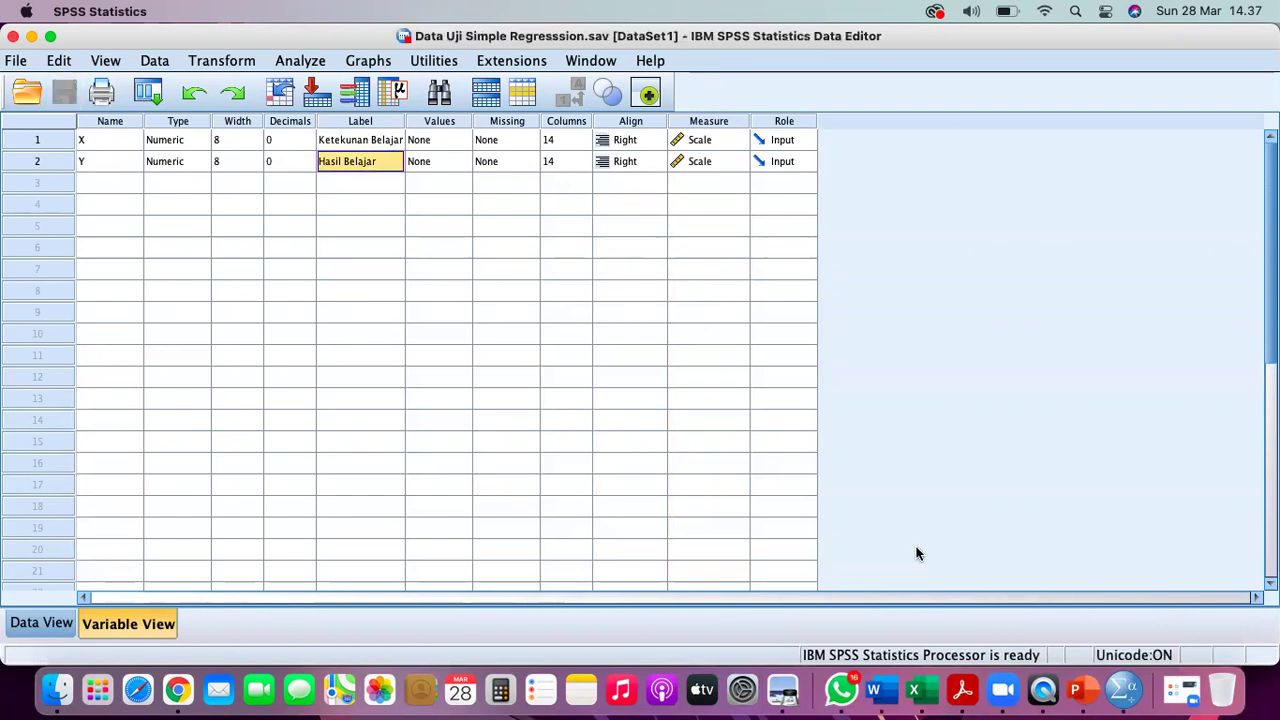
- Consult the "Uji Persyaratan Analisis" section of the Word report and return to the data values in SPSS
click(878, 692)
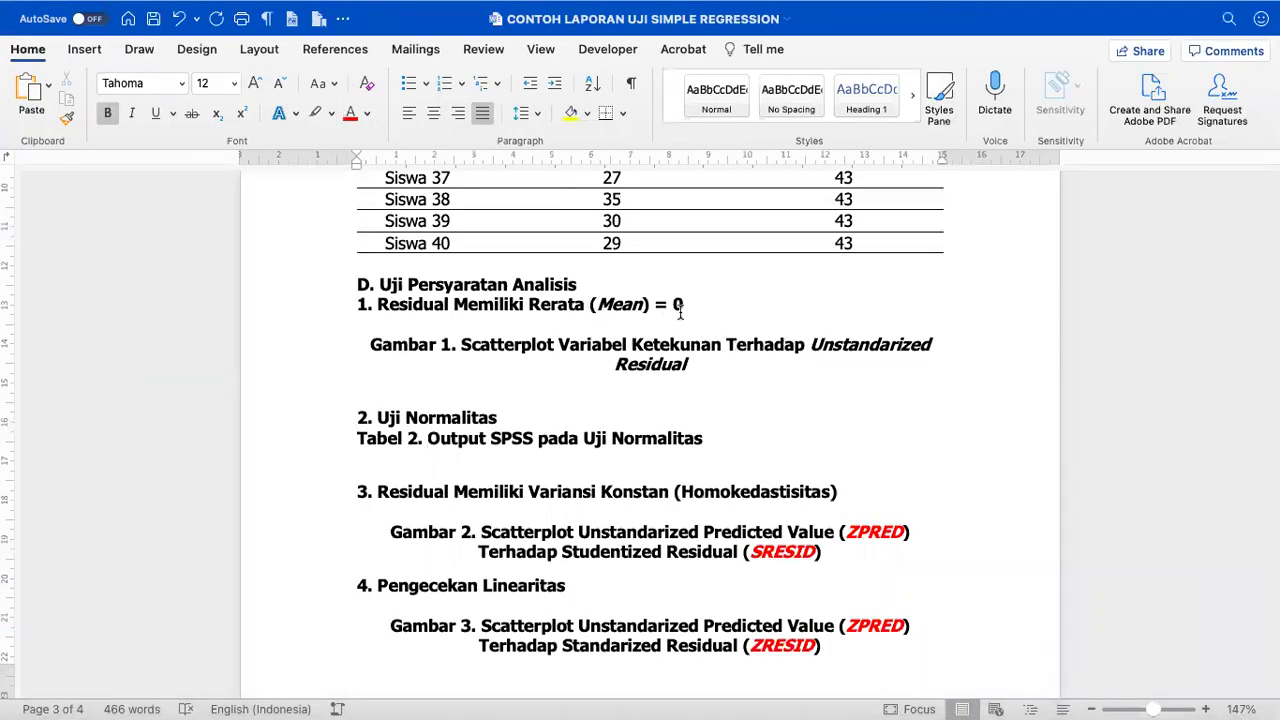
key(super+Tab)
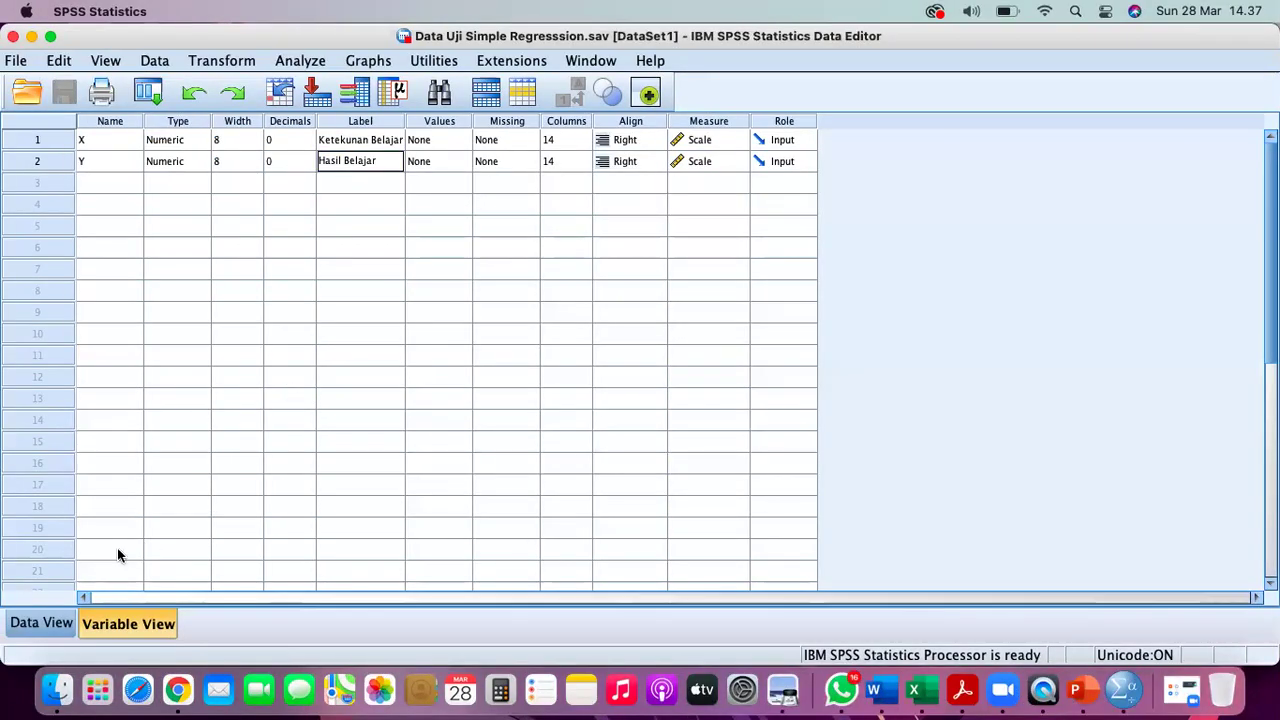
click(43, 624)
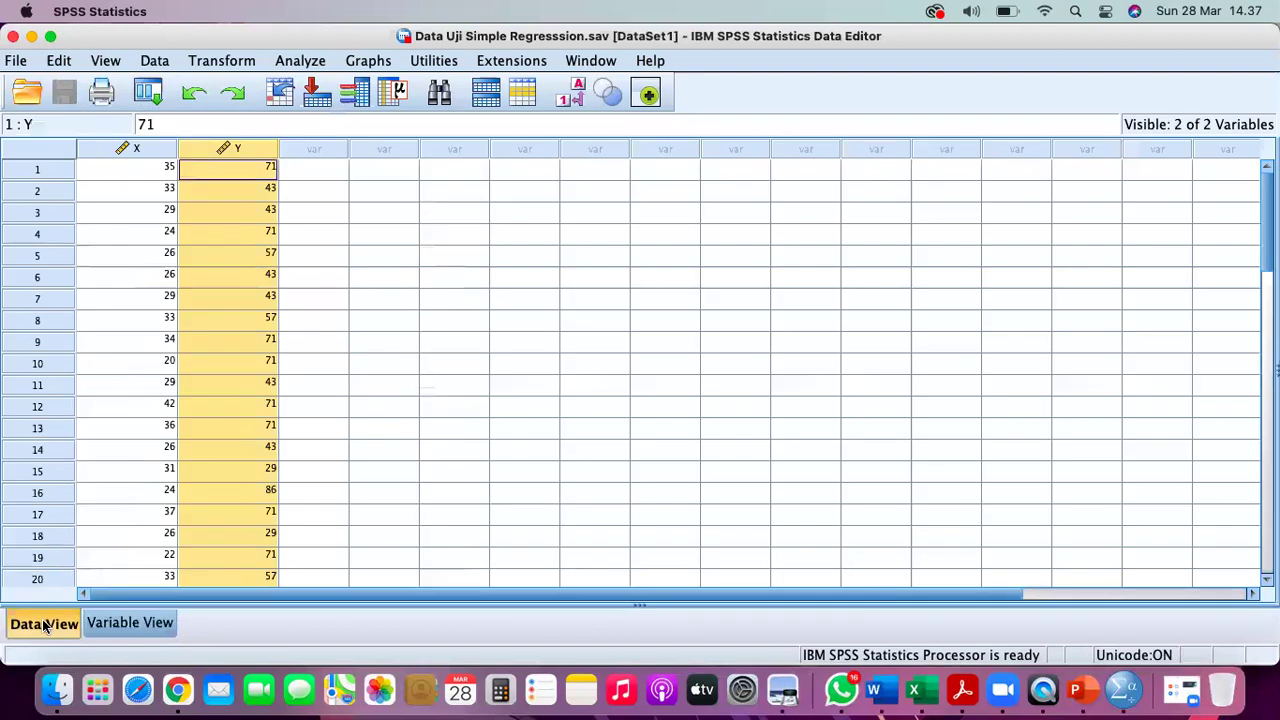
click(300, 61)
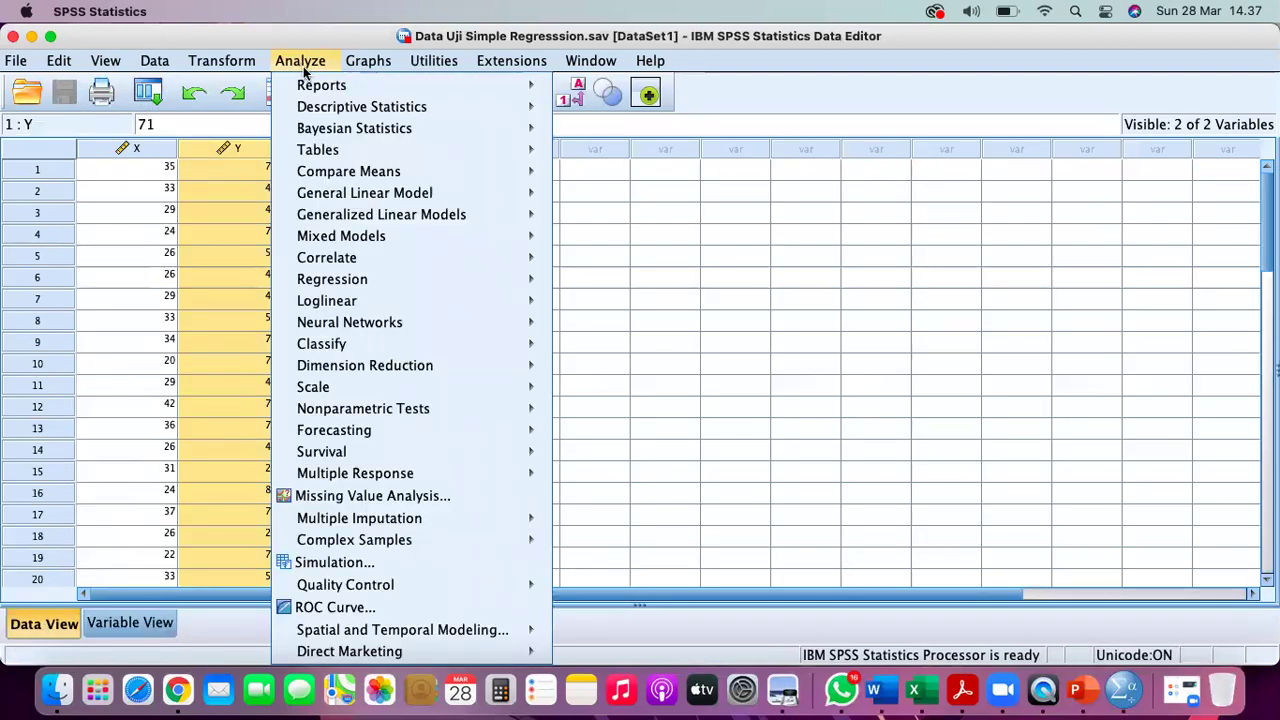
mouse_move(376, 207)
mouse_move(377, 279)
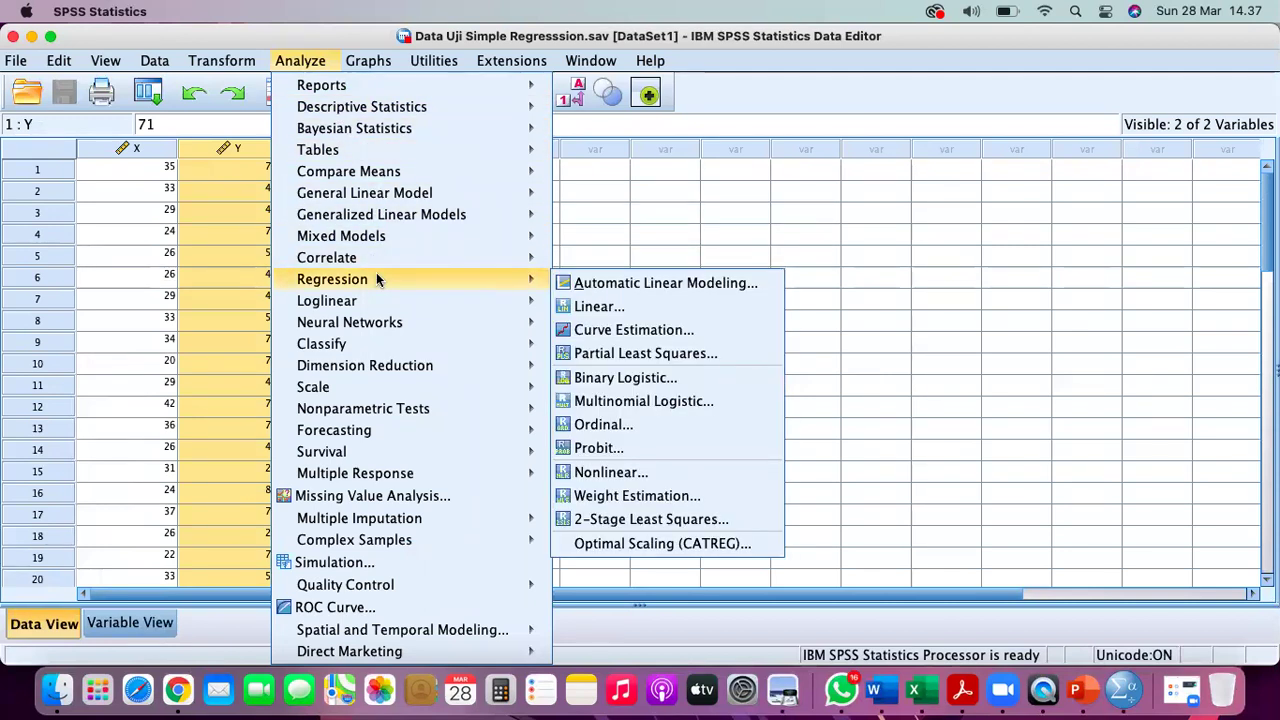
click(597, 331)
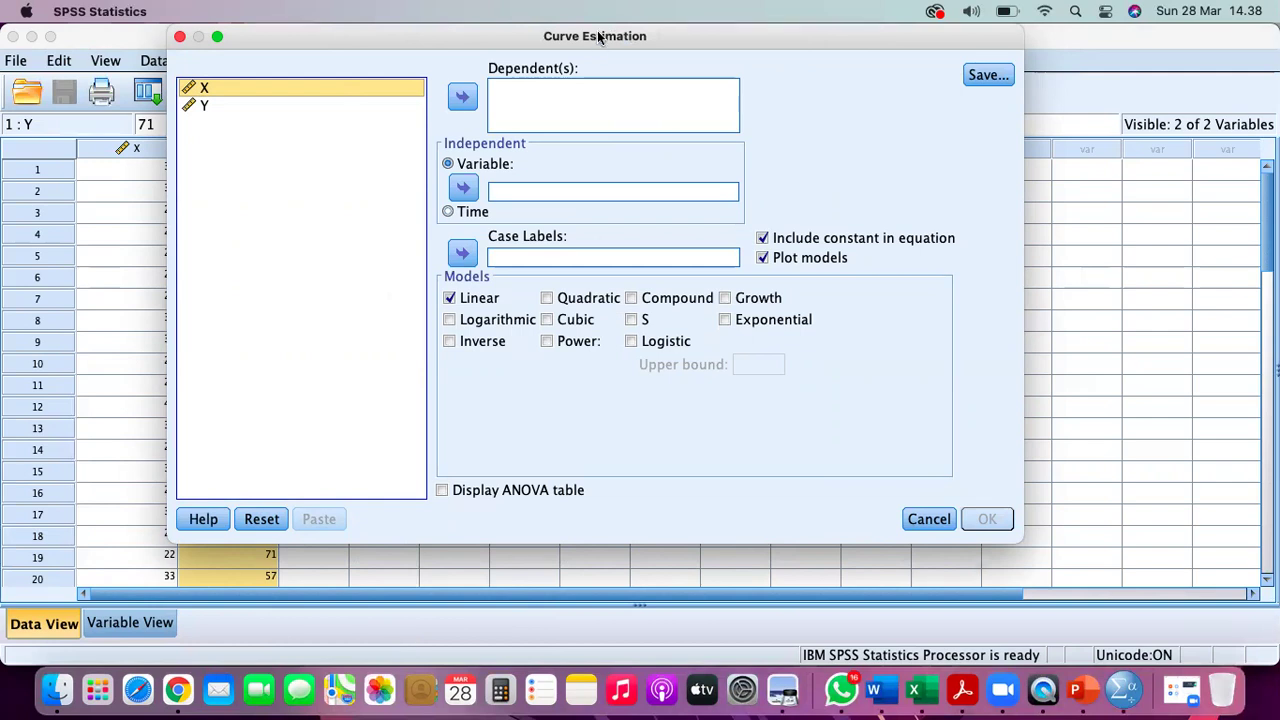
drag(593, 41, 520, 66)
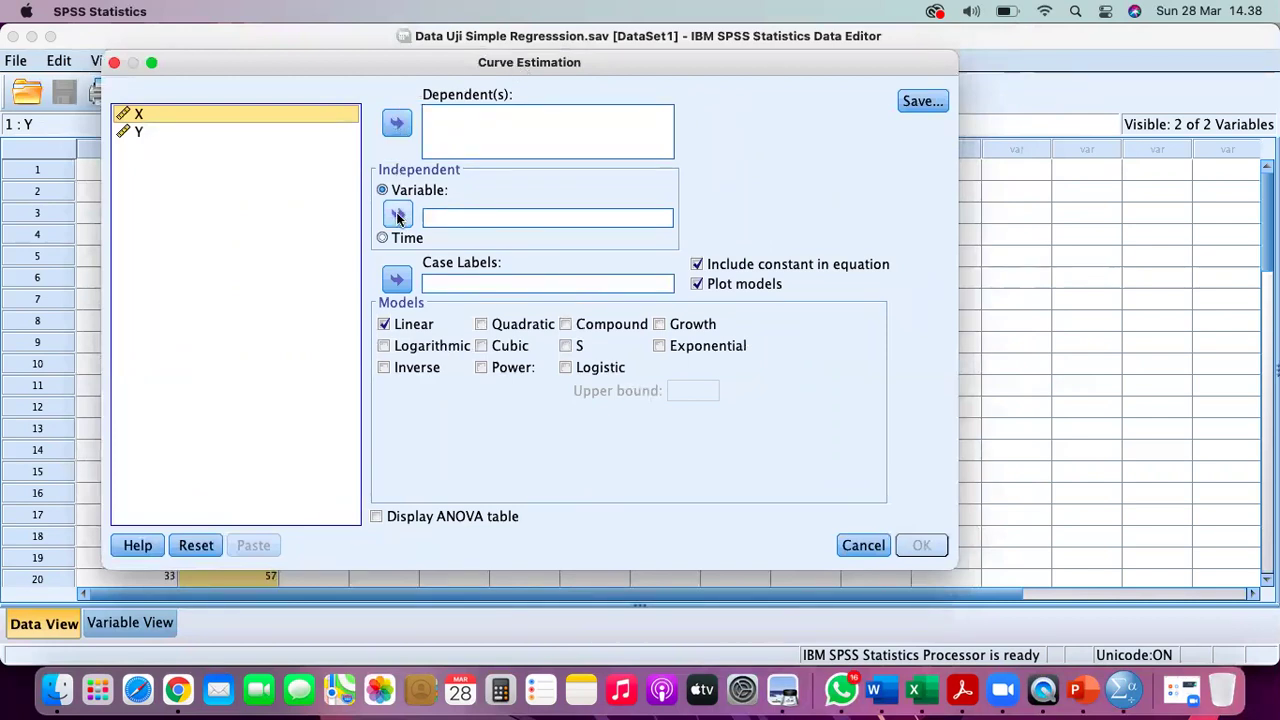
click(397, 216)
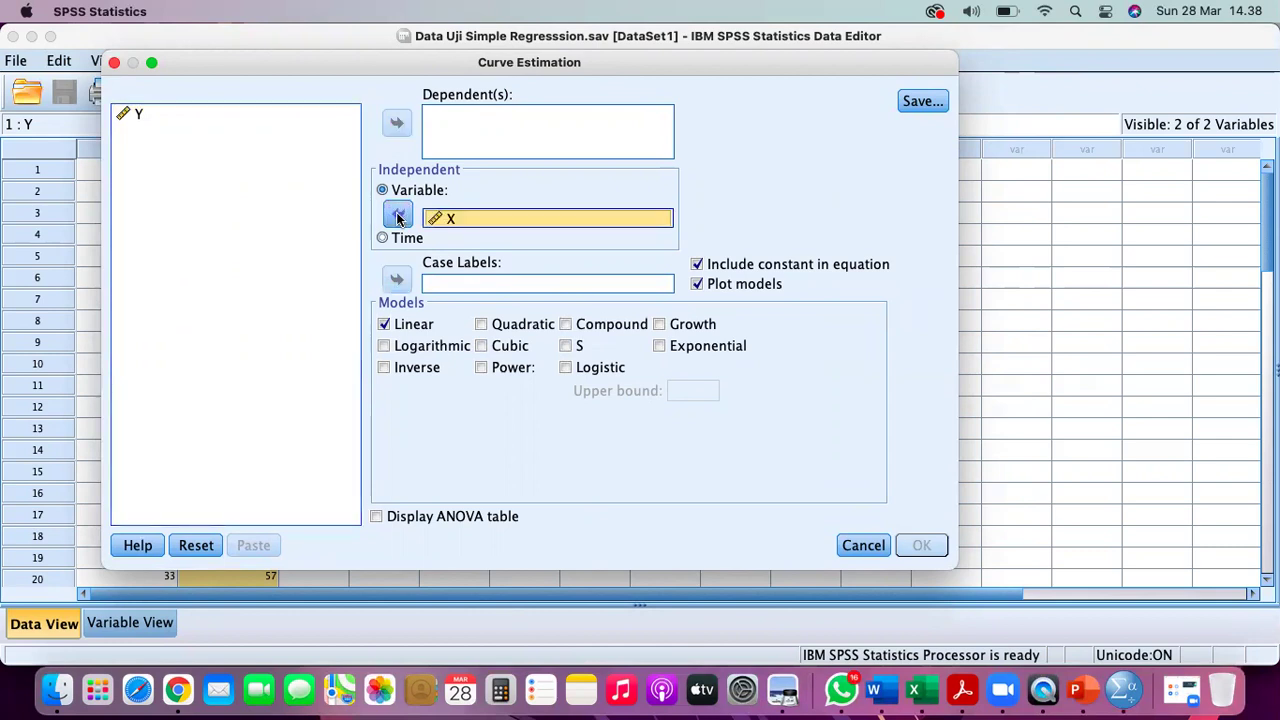
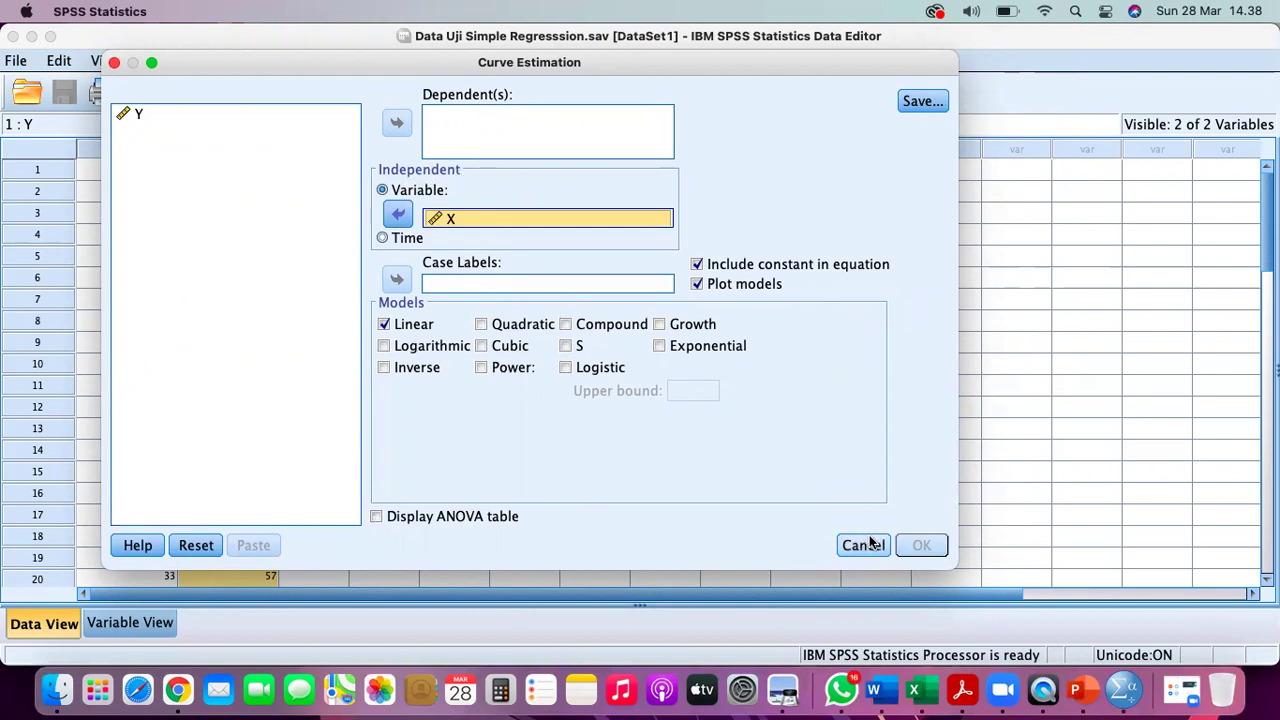
click(138, 116)
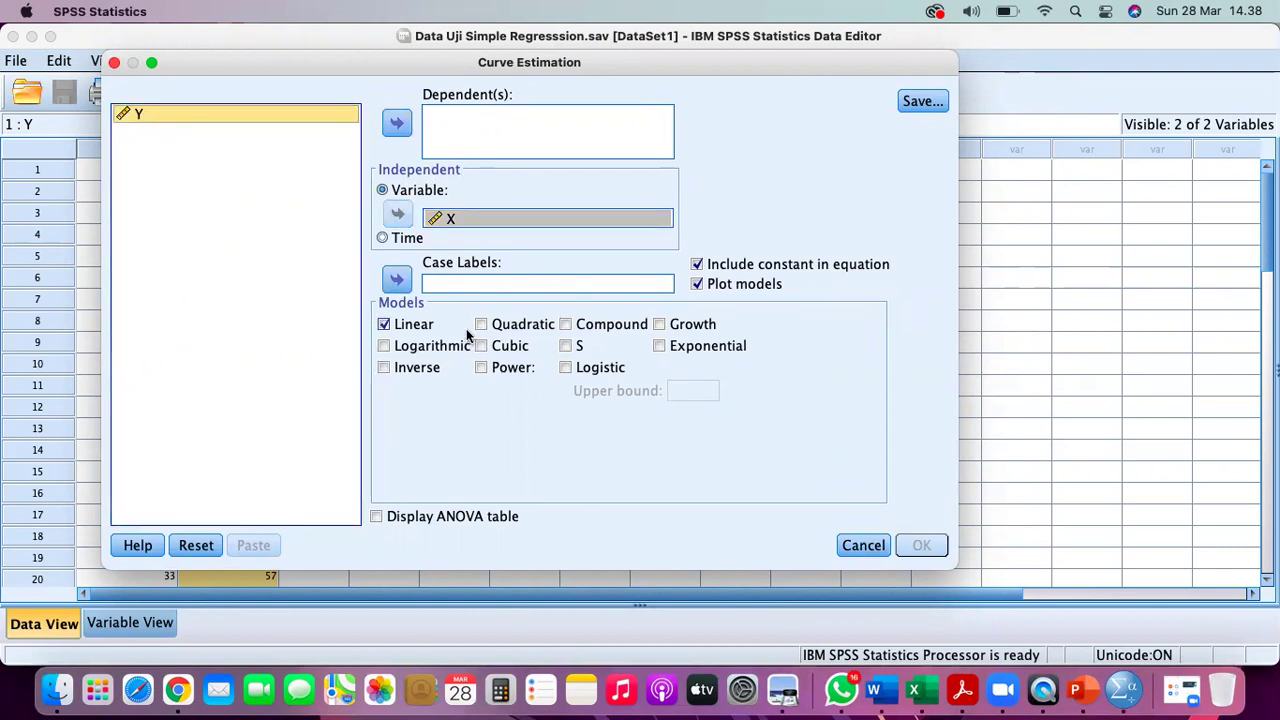
click(863, 544)
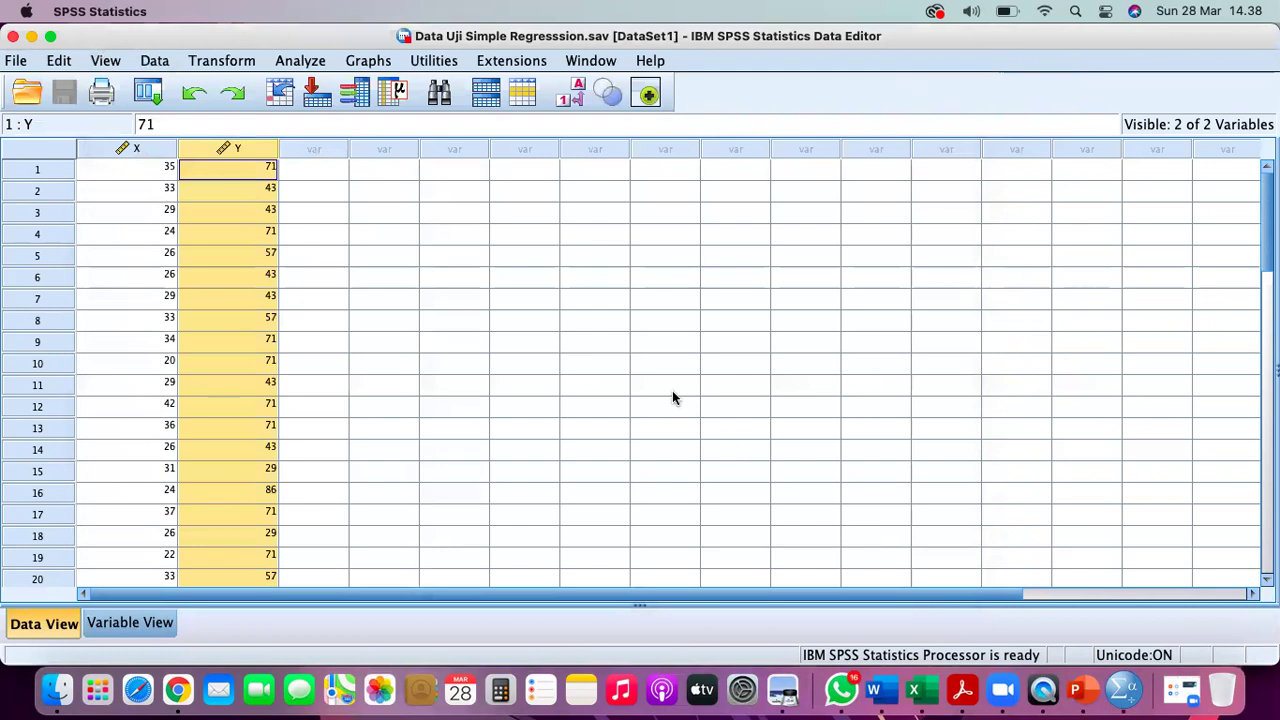
click(146, 151)
click(223, 148)
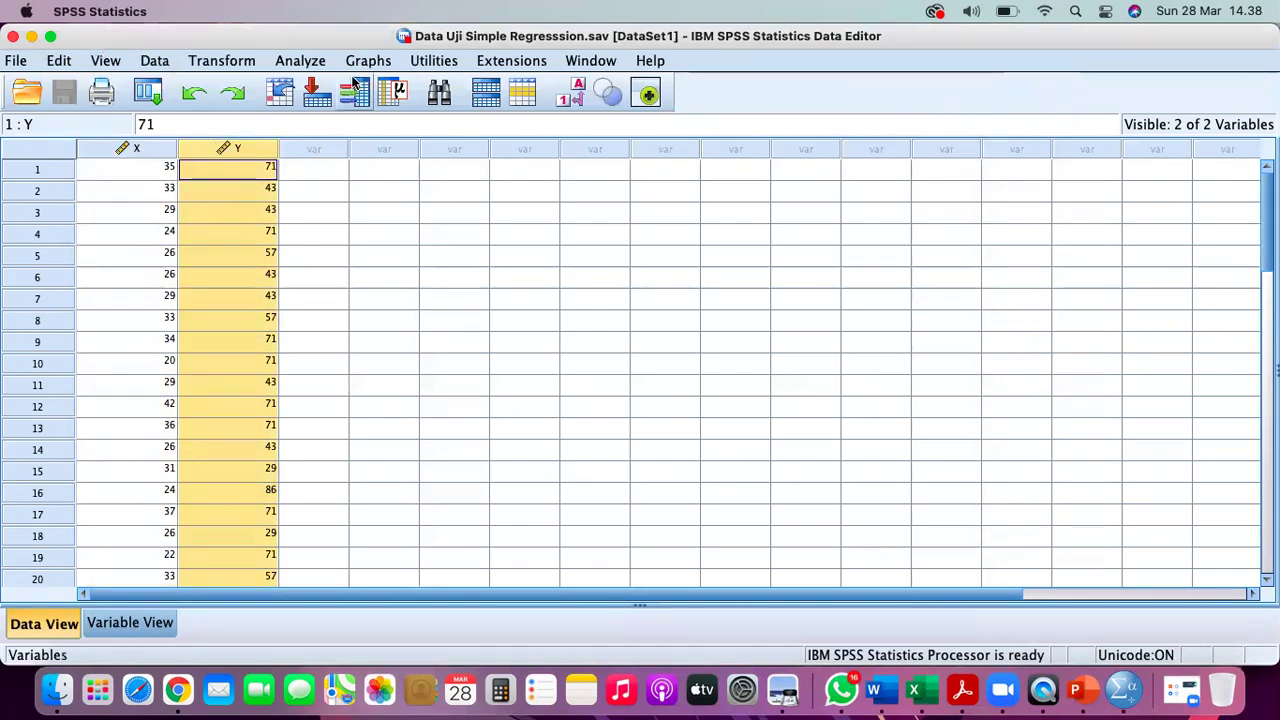
click(316, 63)
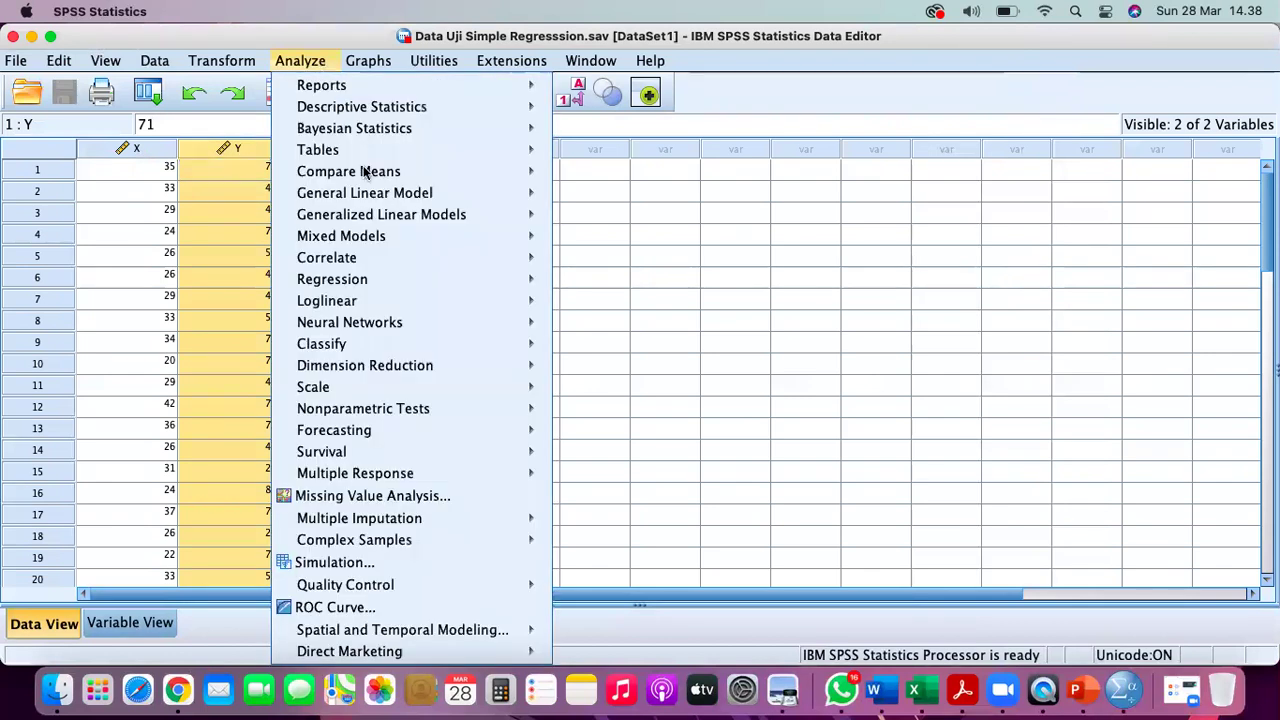
mouse_move(507, 289)
click(597, 307)
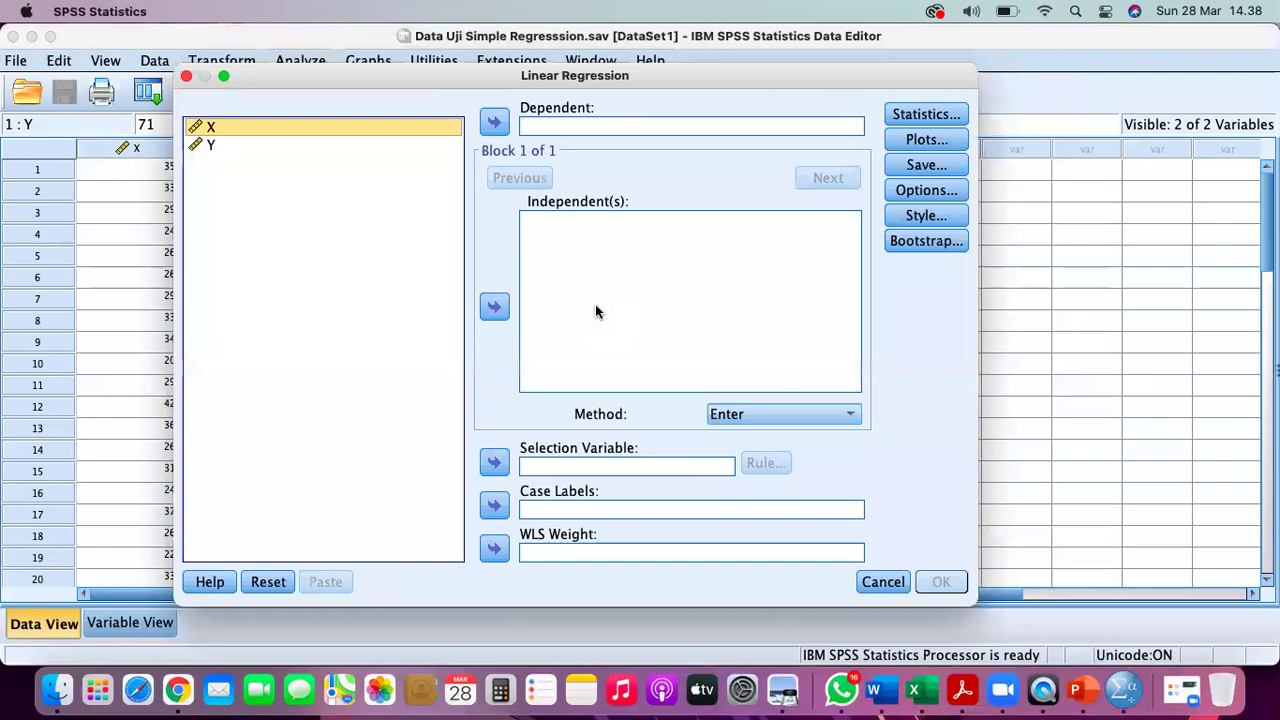
click(878, 579)
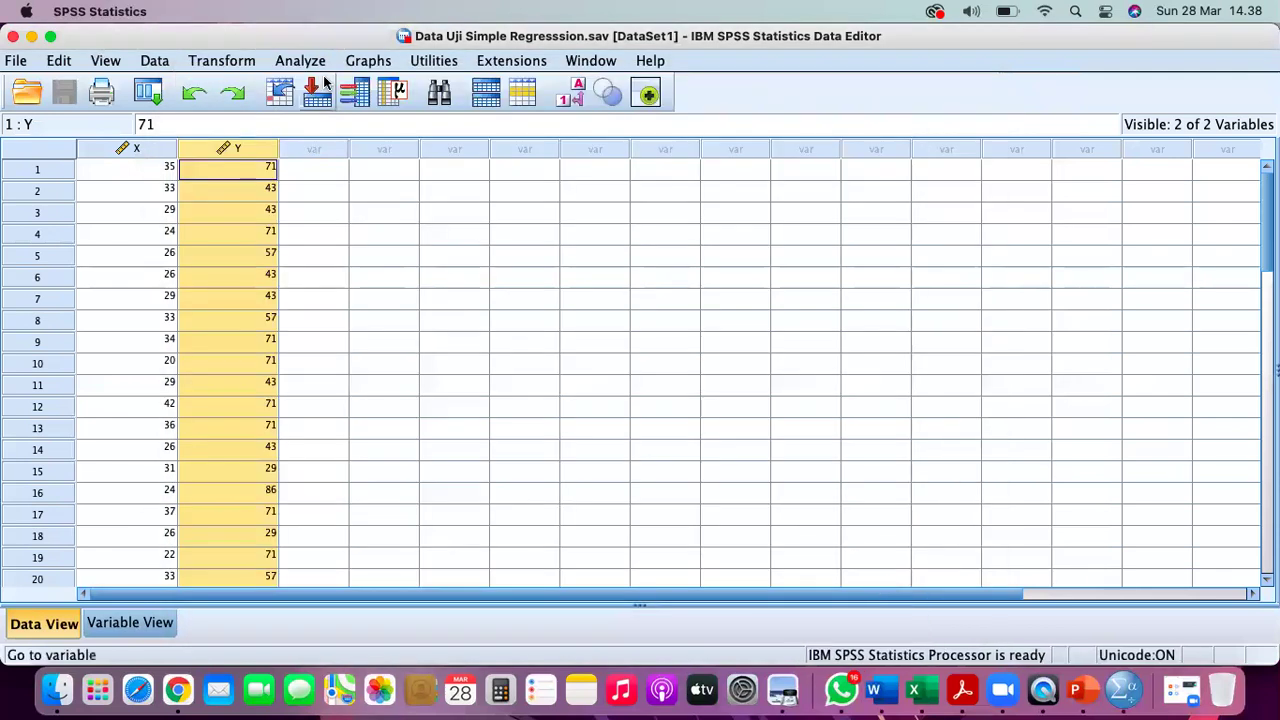
- Start a Linear Regression analysis on the dataset
click(305, 62)
mouse_move(440, 279)
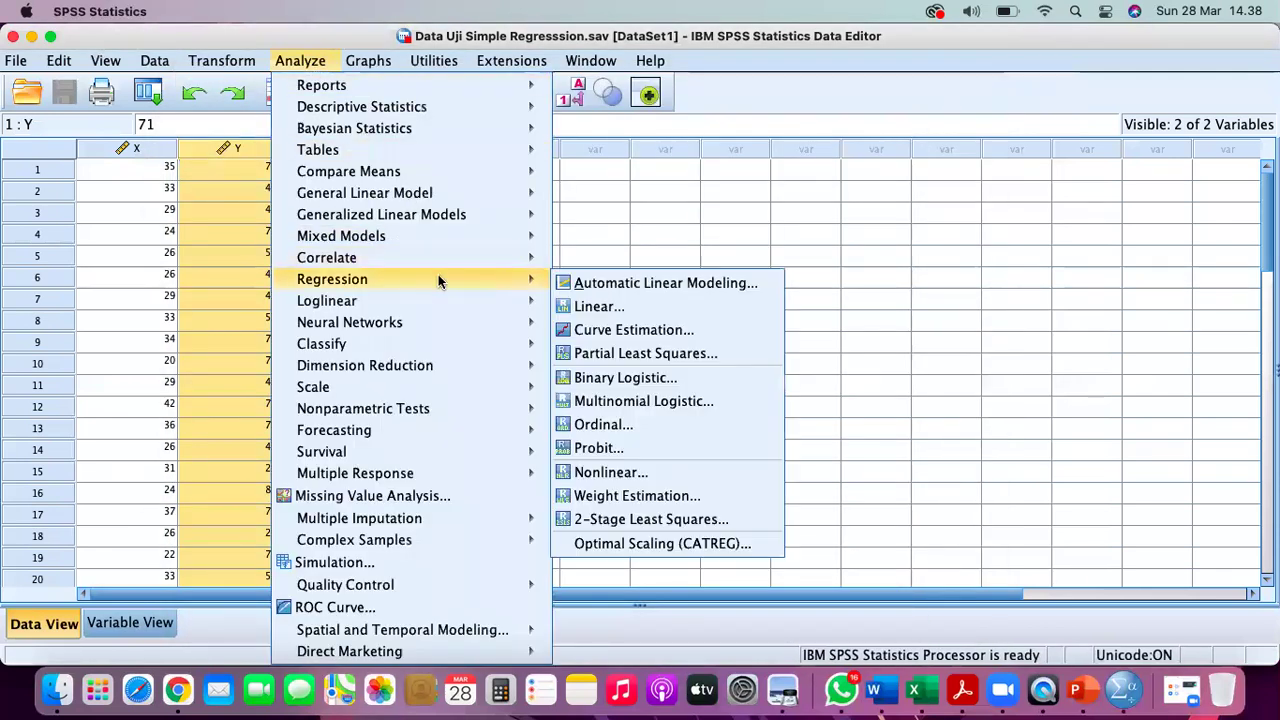
click(614, 308)
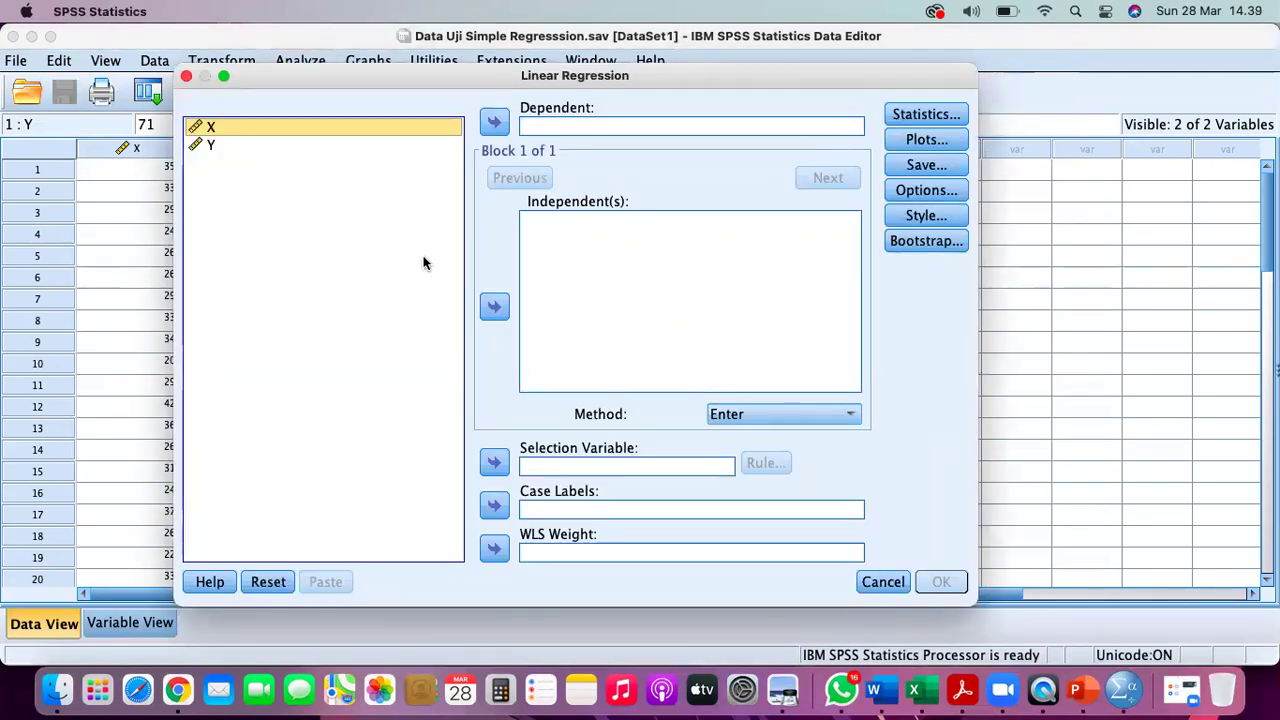
click(497, 123)
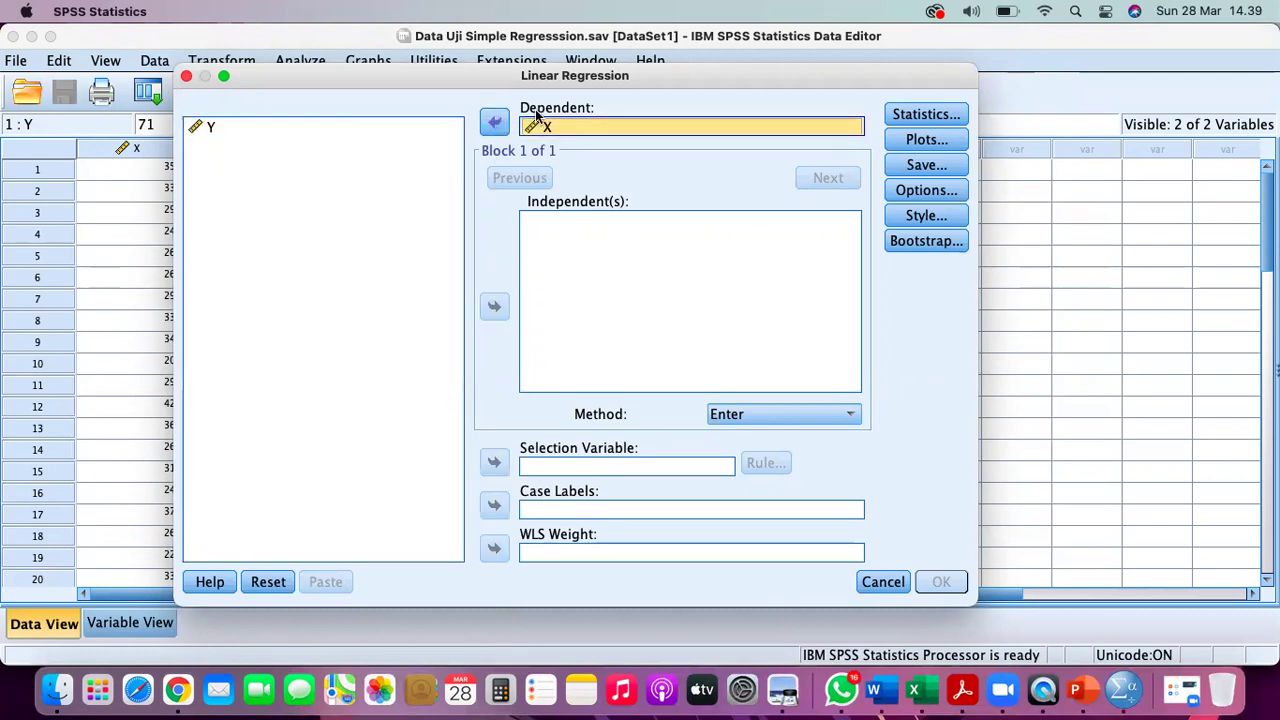
click(212, 125)
click(494, 308)
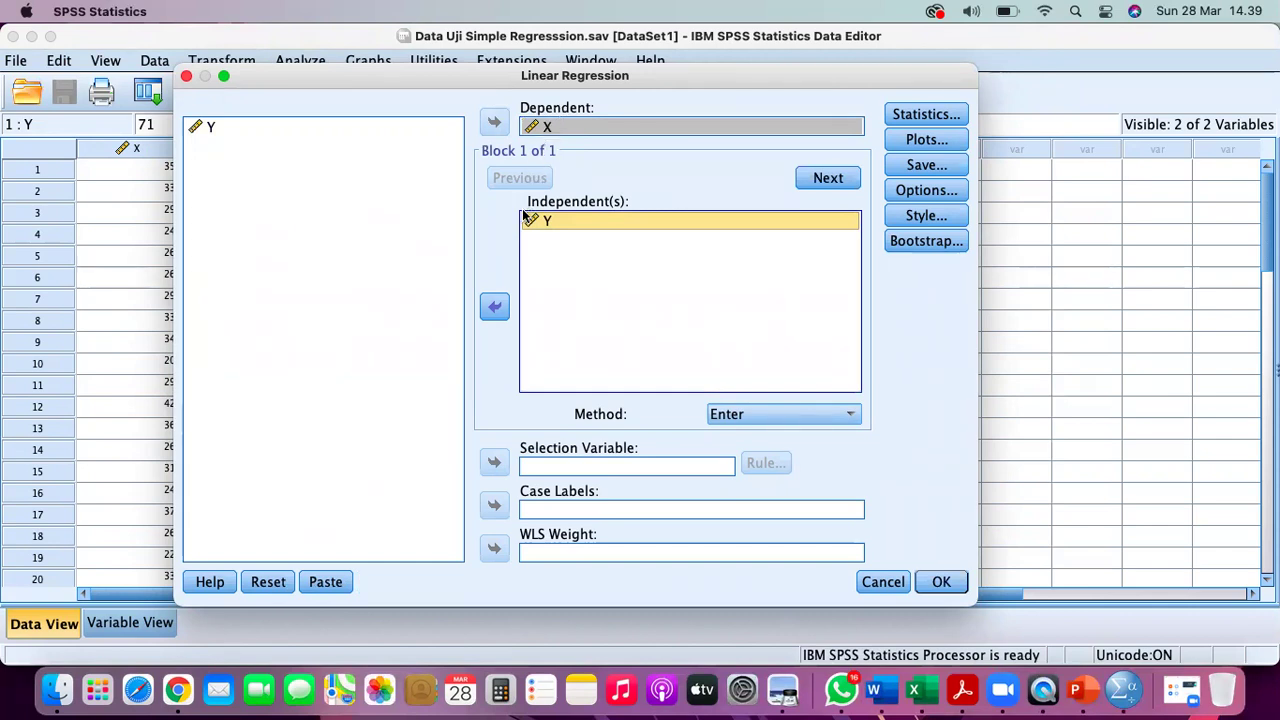
click(496, 307)
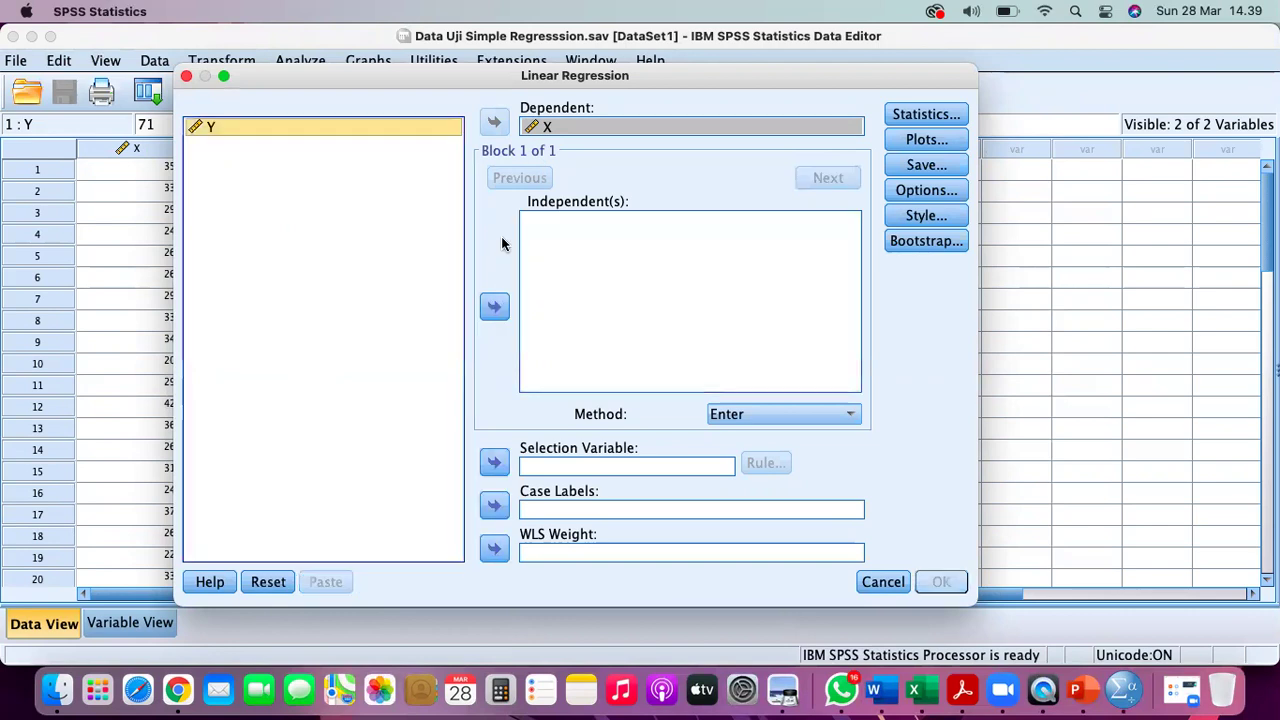
click(555, 128)
click(494, 121)
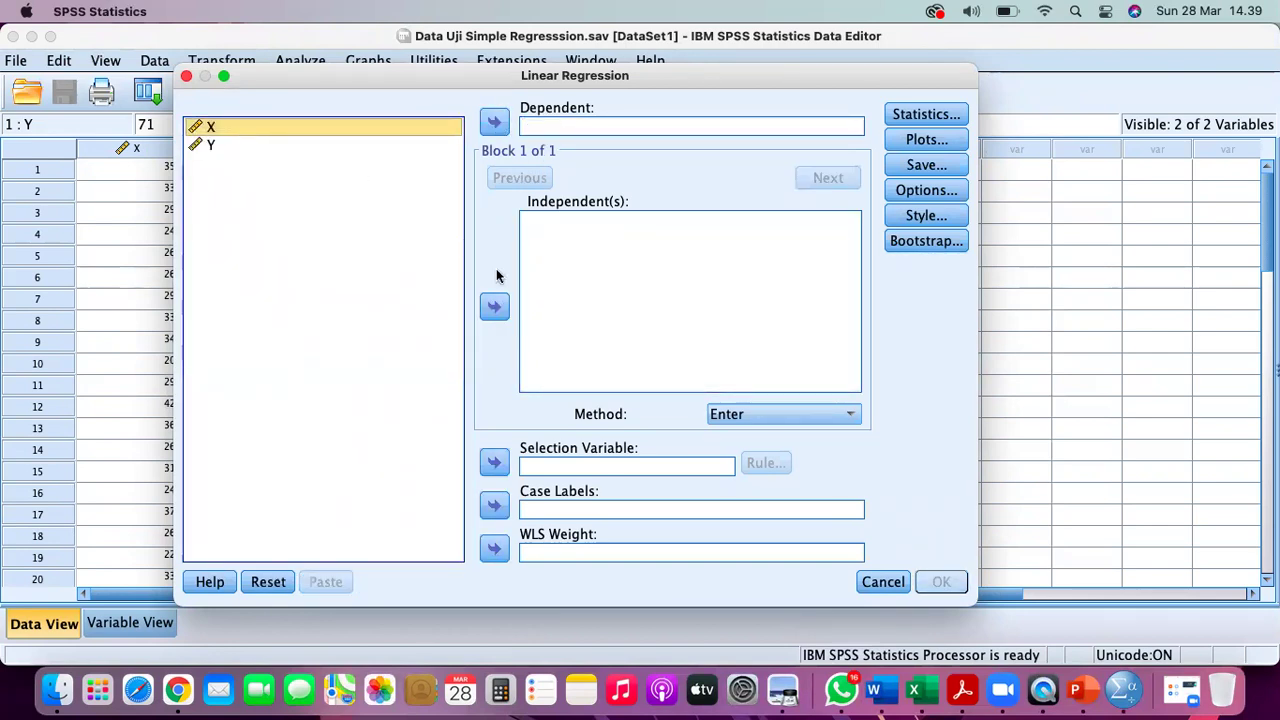
- Assign X as the independent variable and Y as the dependent variable of the linear regression
click(495, 307)
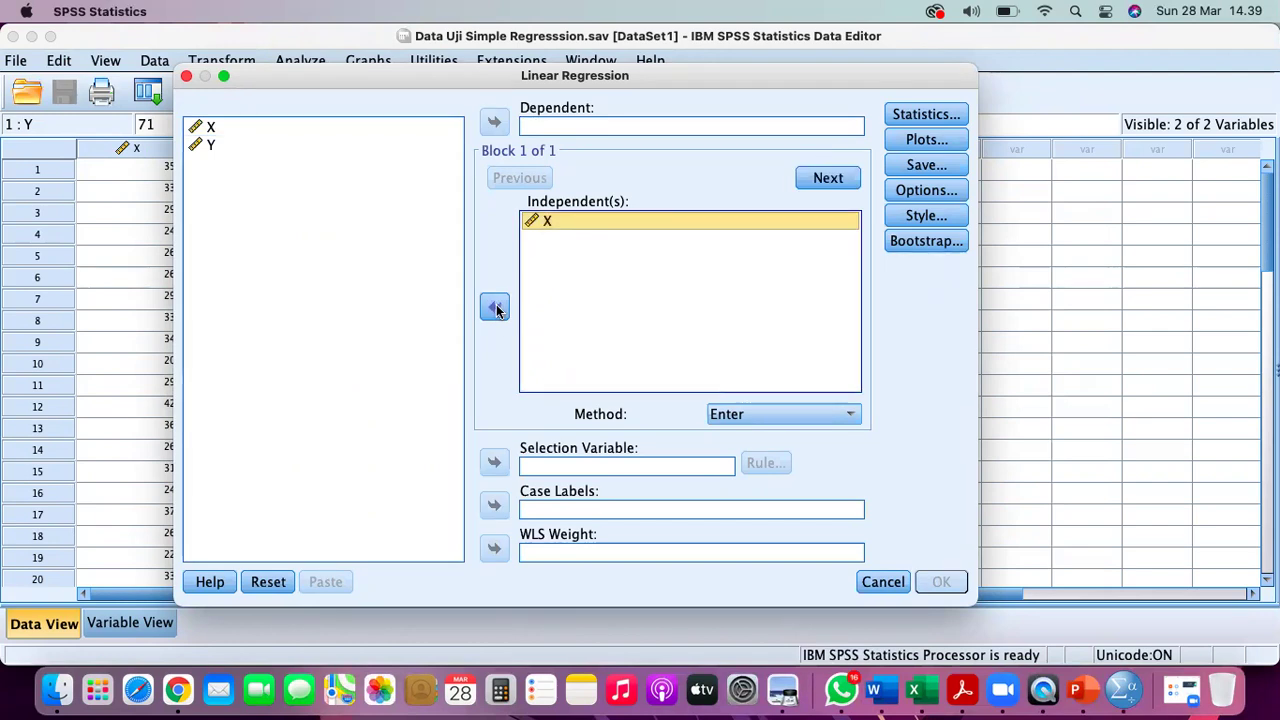
click(205, 145)
click(495, 122)
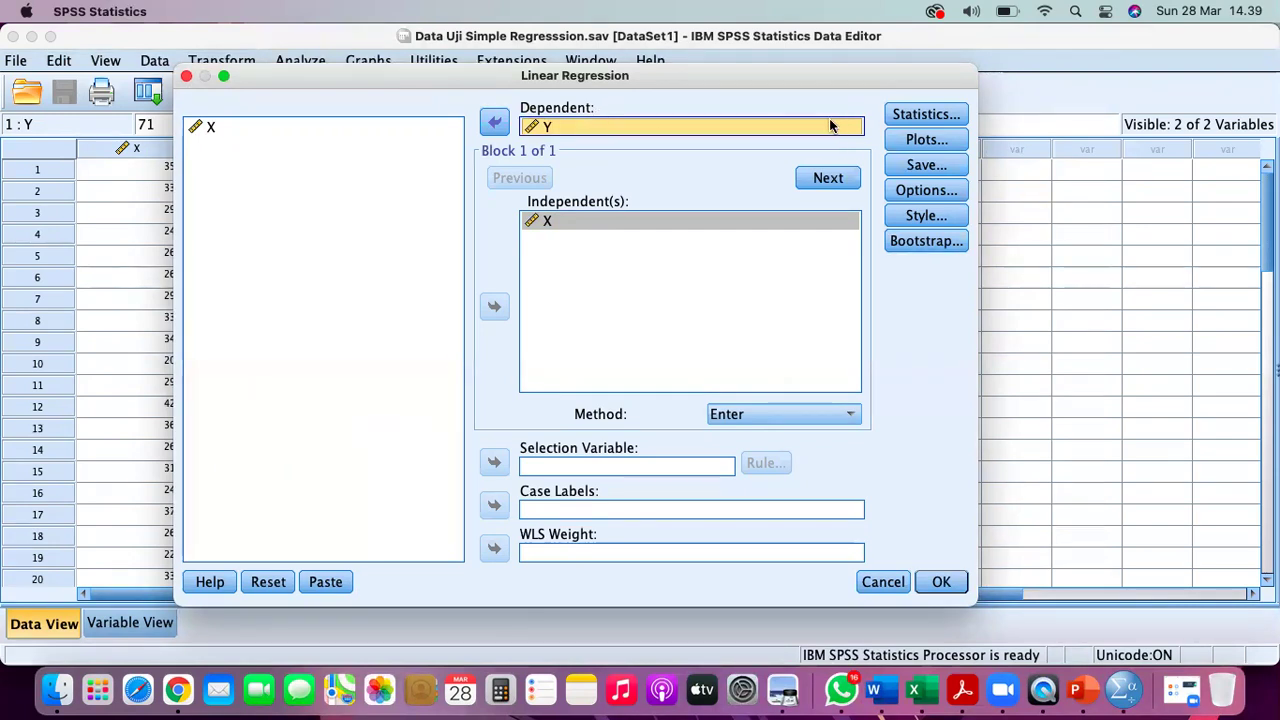
- Run the linear regression with the default statistics, saving the unstandardized residuals as a new variable
click(902, 118)
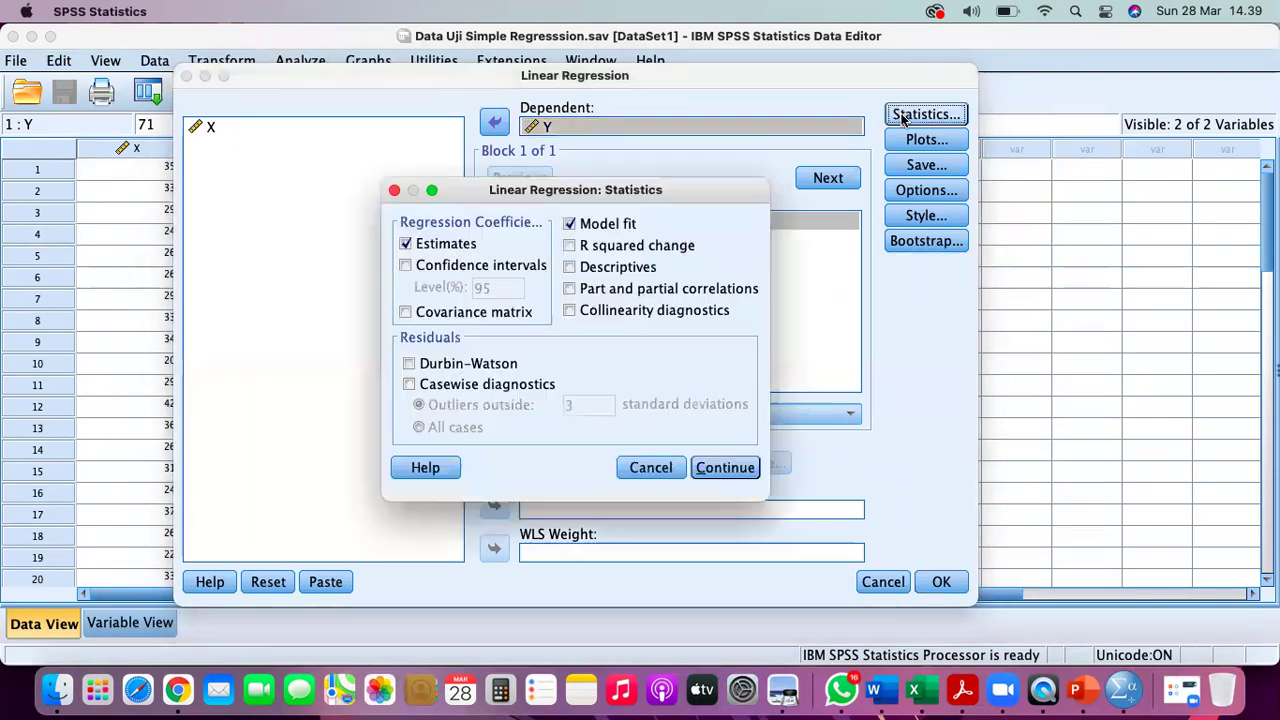
click(714, 490)
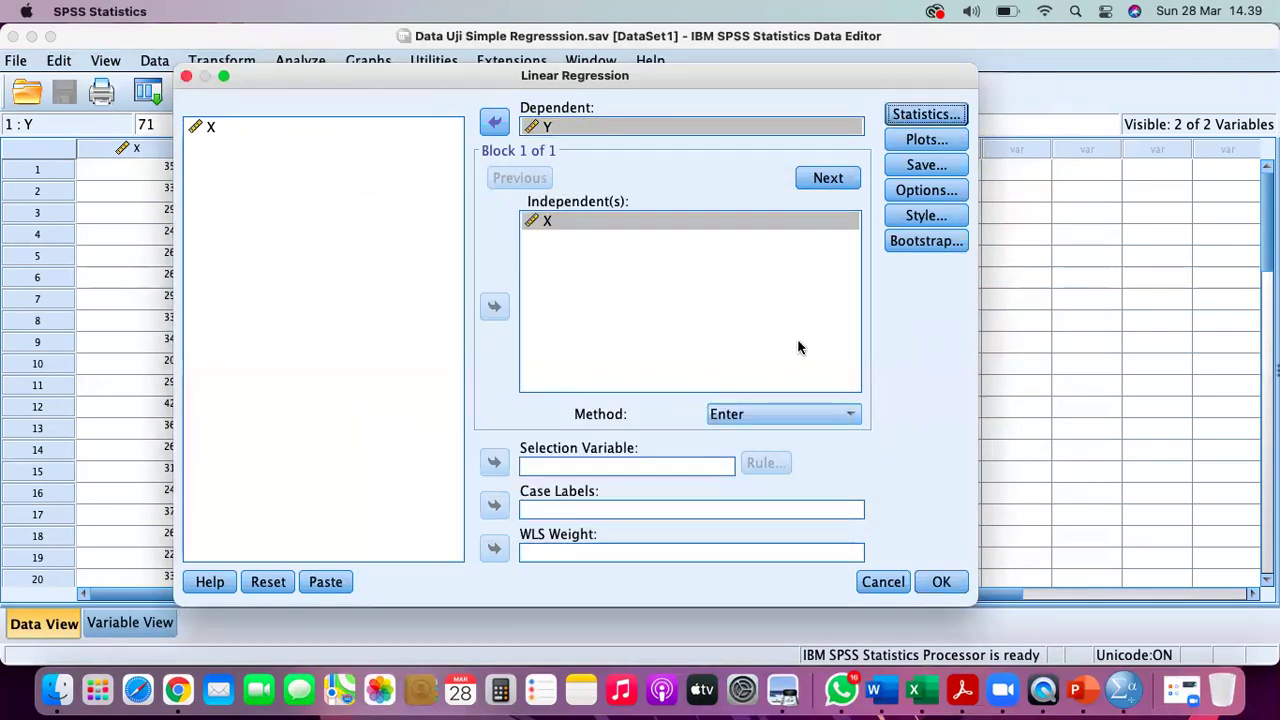
click(918, 167)
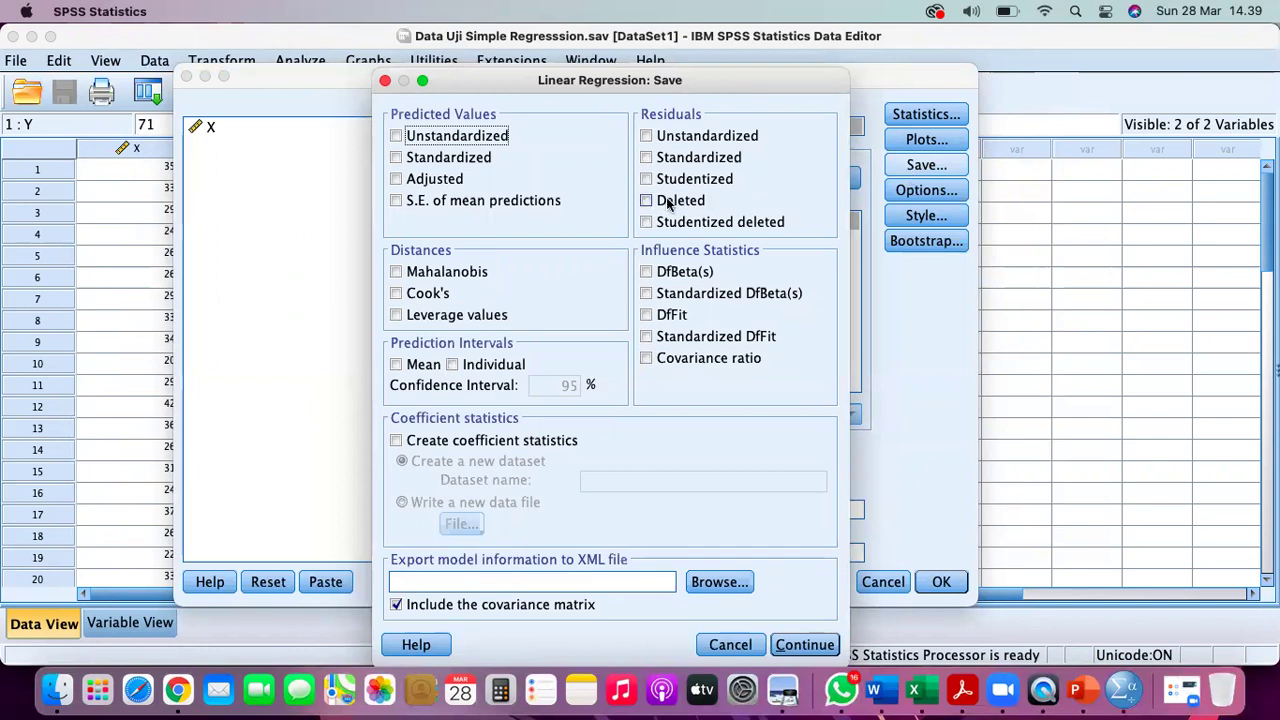
click(686, 136)
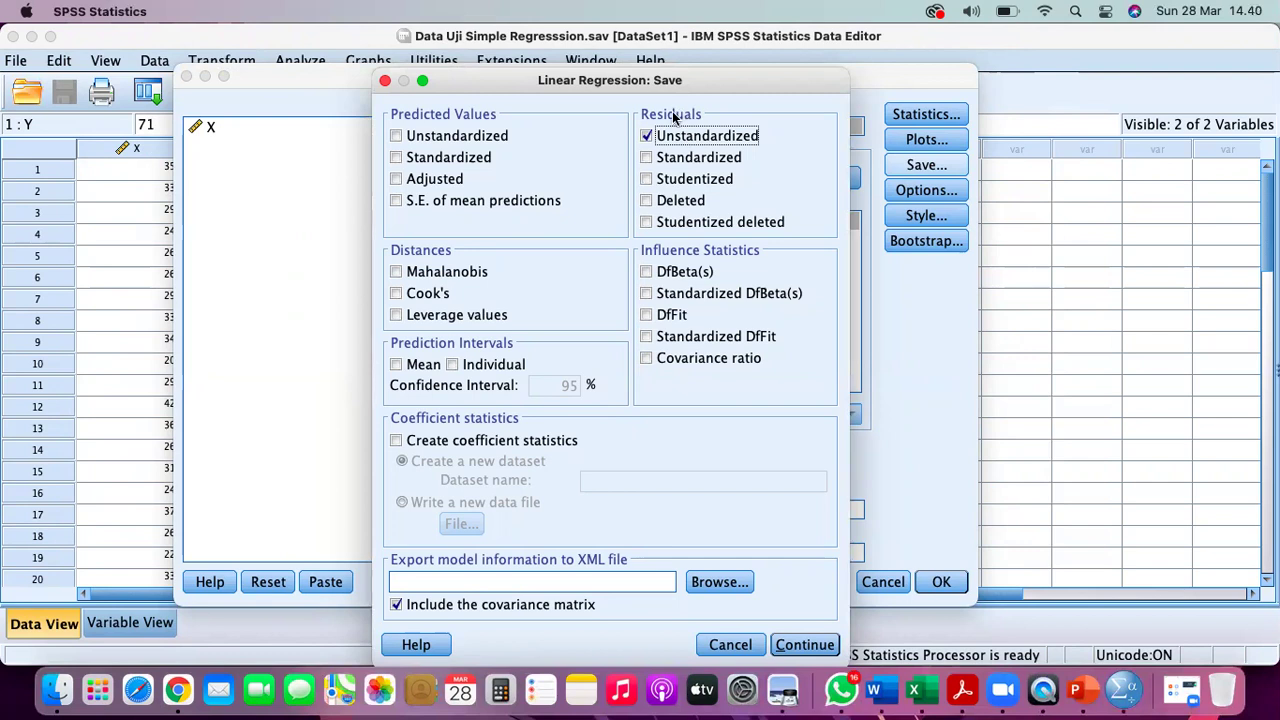
click(803, 645)
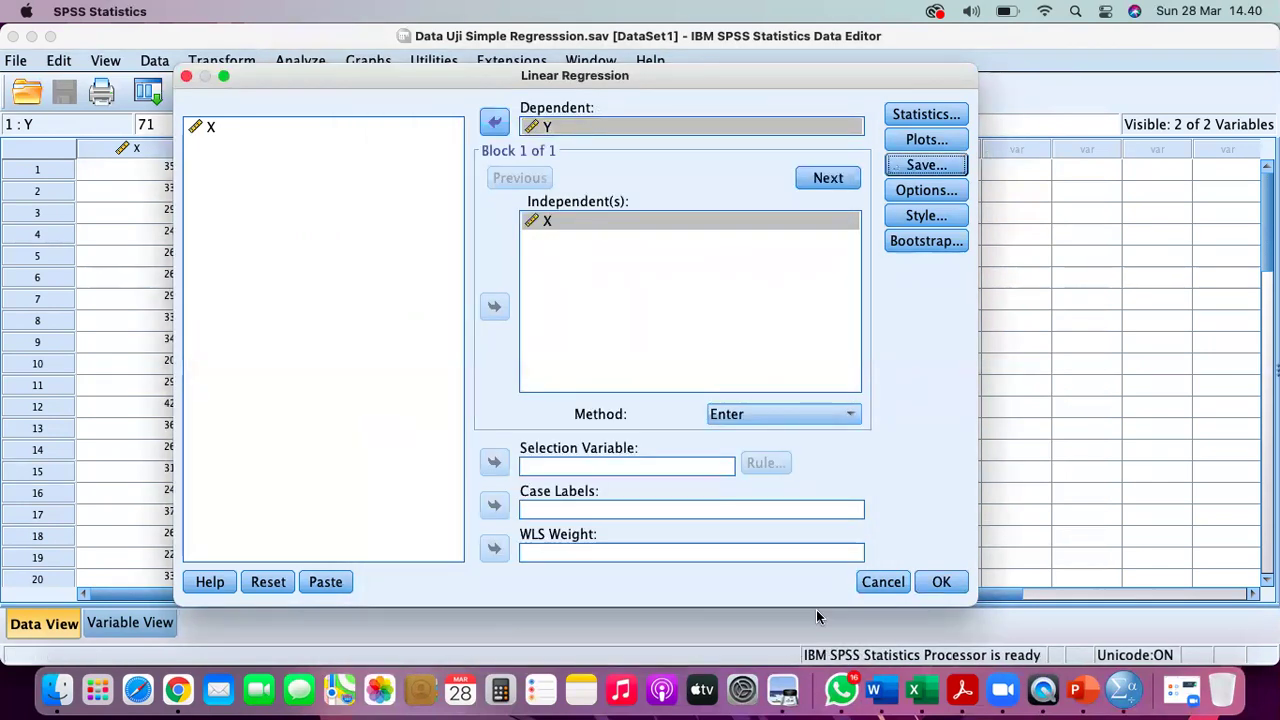
click(943, 584)
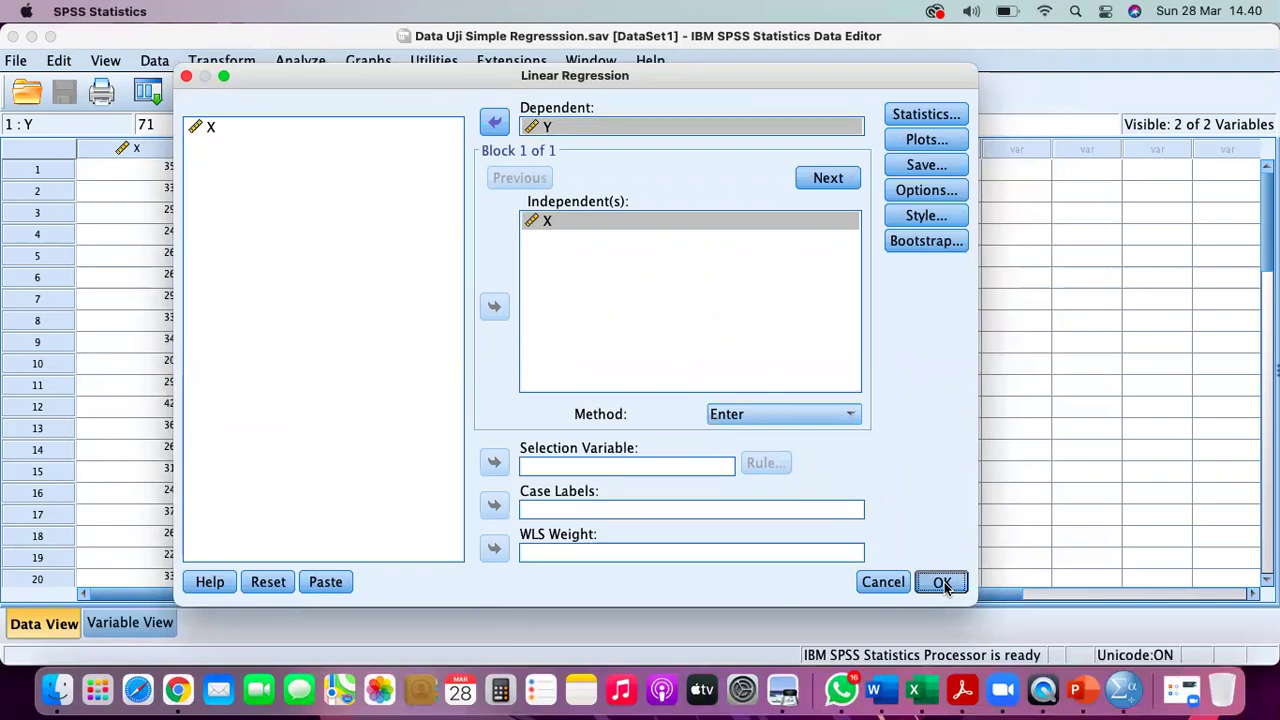
click(943, 584)
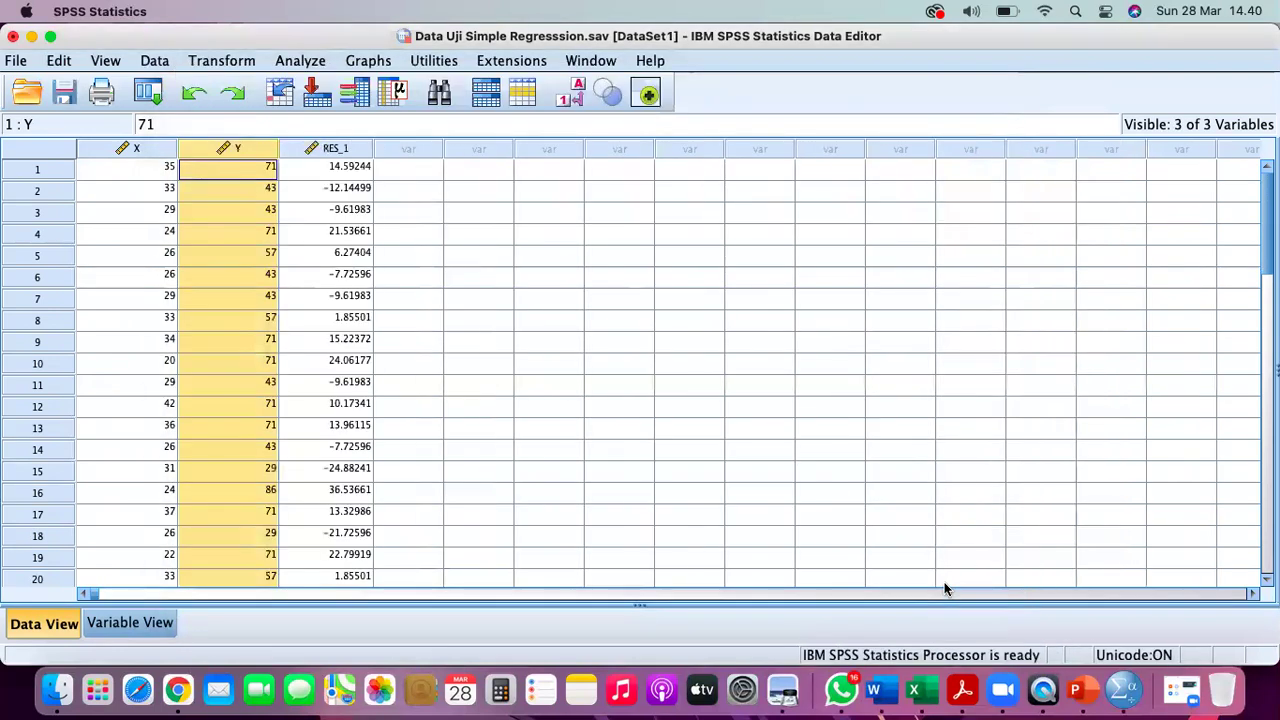
- Run a Curve Estimation with the Linear model and plot, using RES_1 as the dependent and X as the independent variable
click(343, 148)
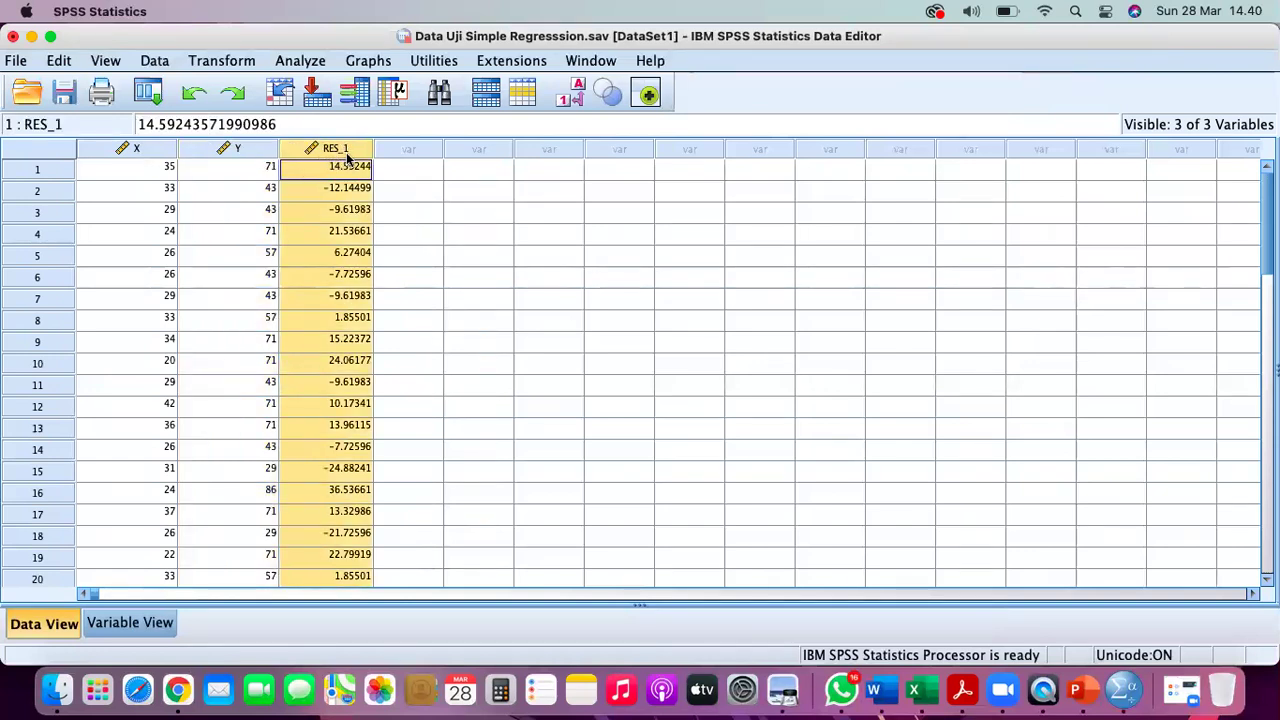
mouse_move(347, 158)
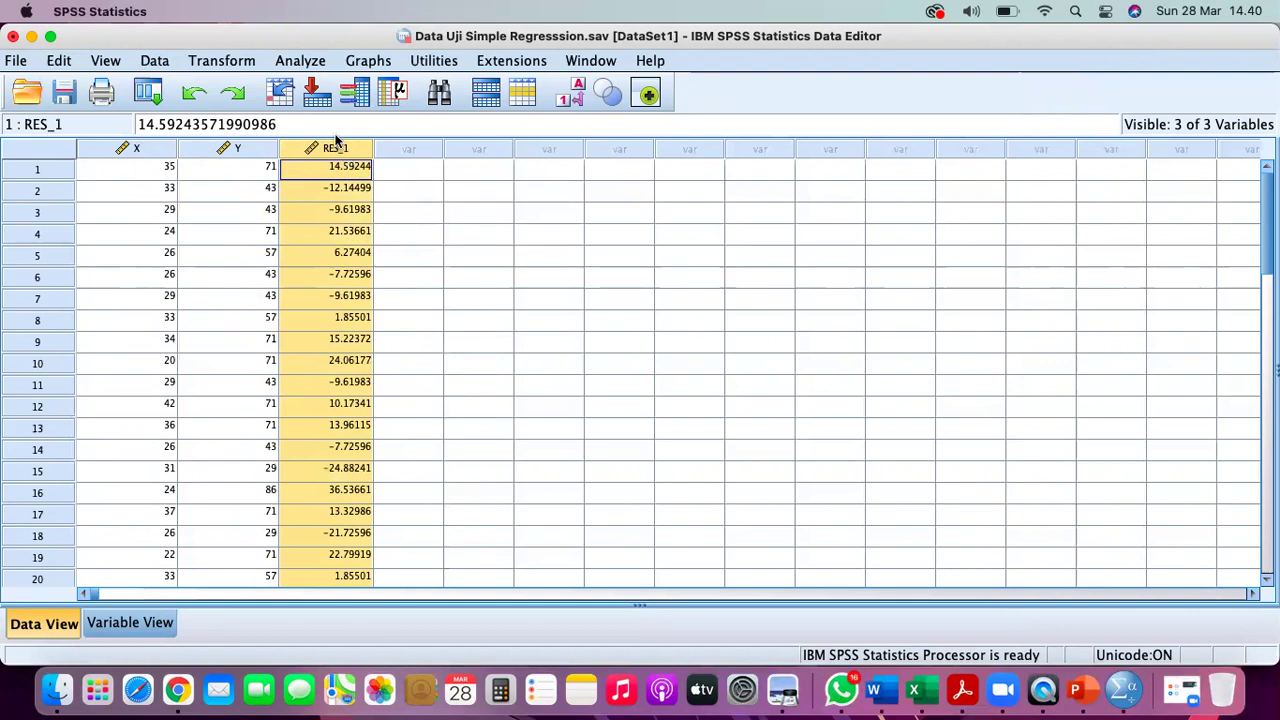
click(302, 61)
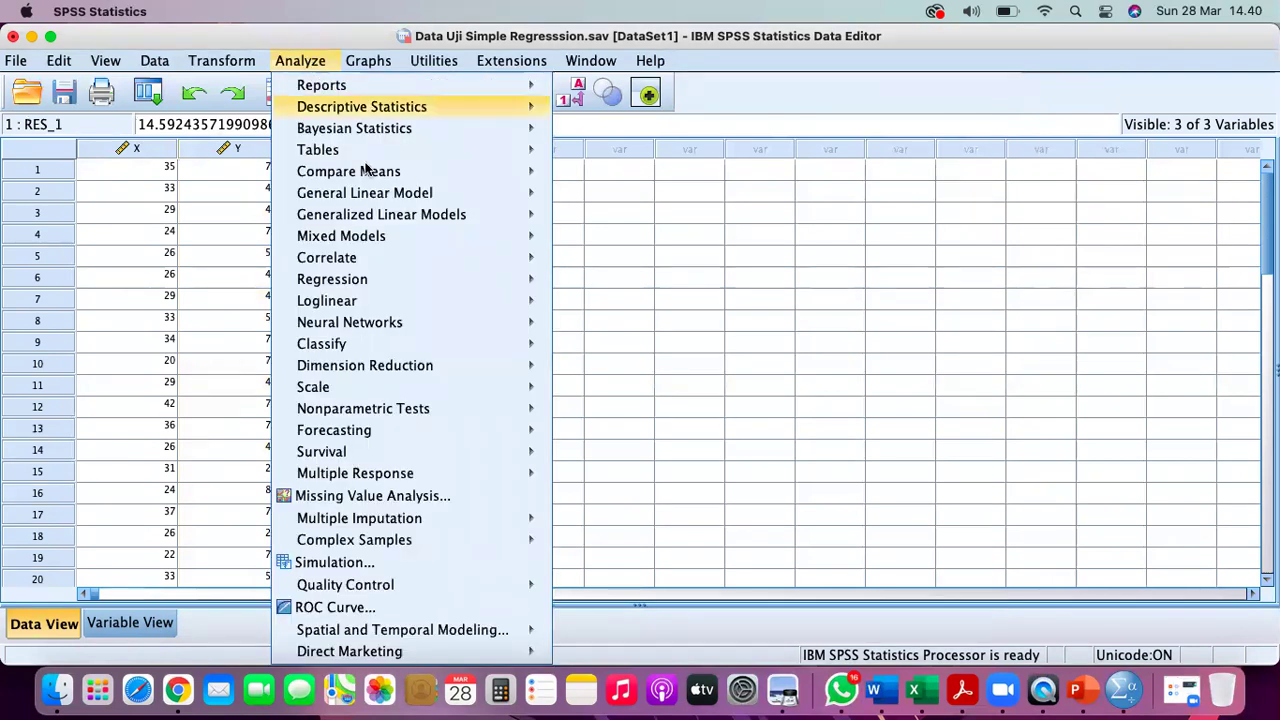
mouse_move(399, 284)
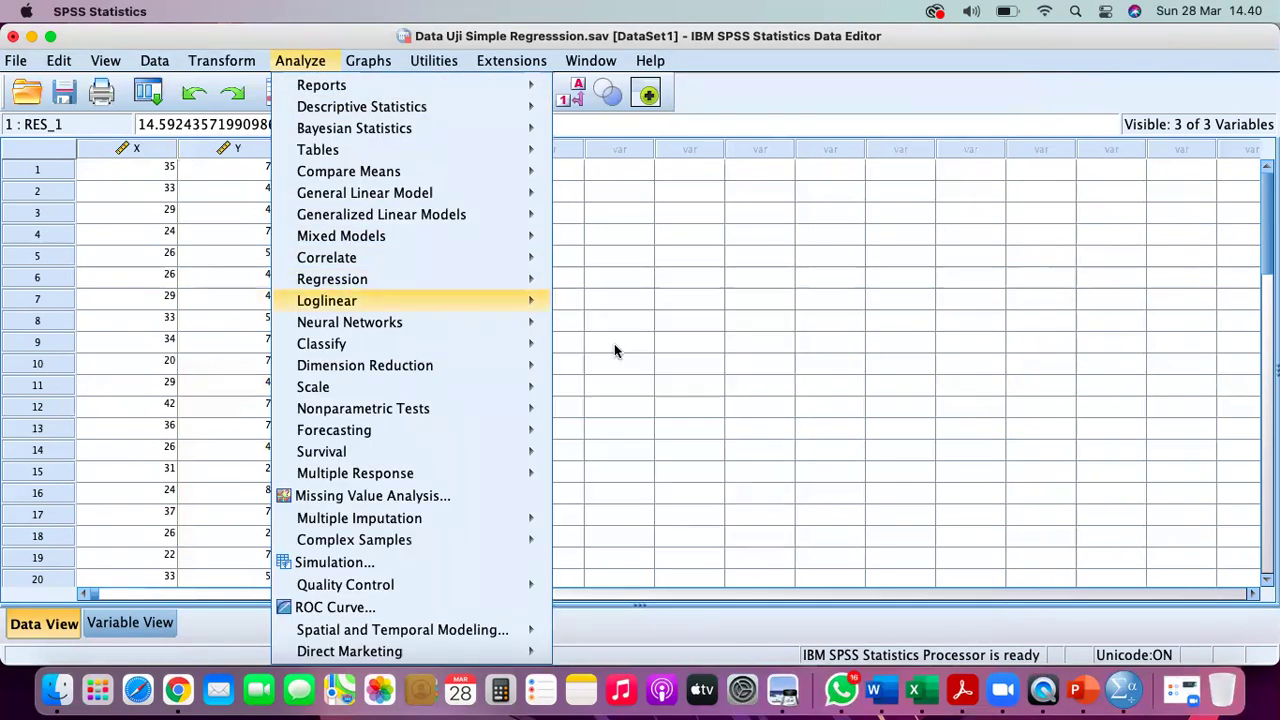
mouse_move(520, 300)
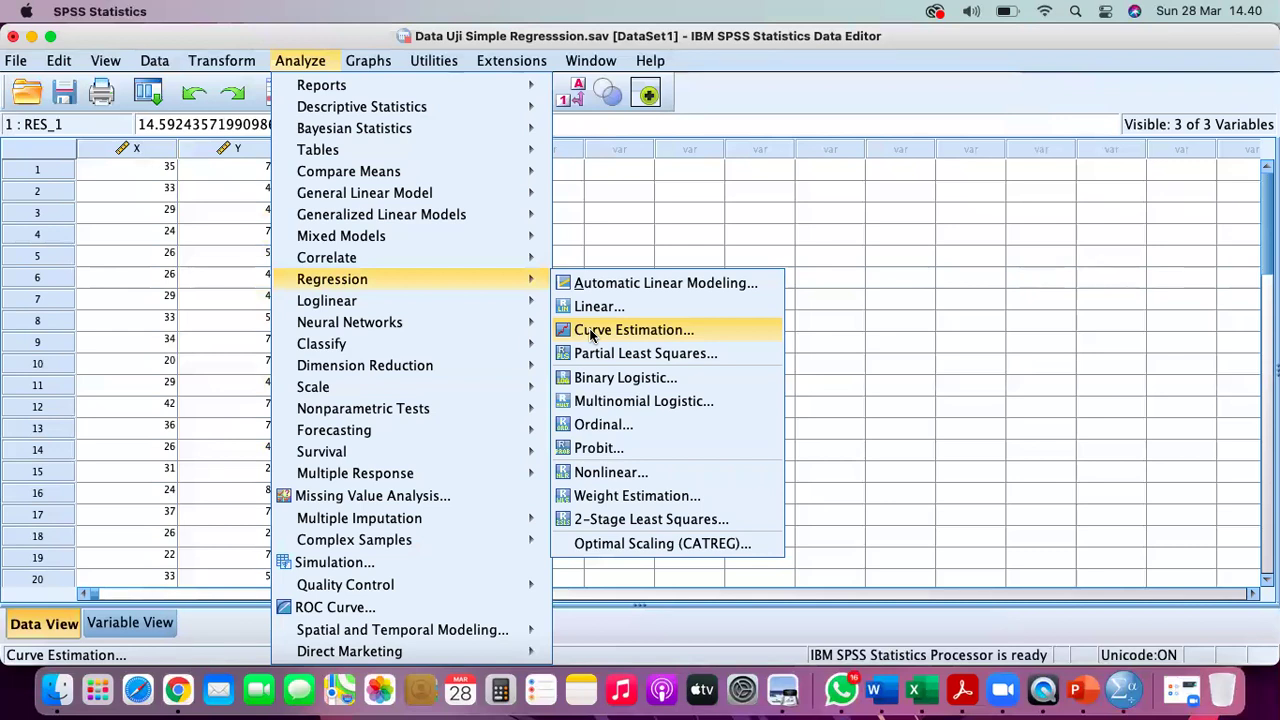
click(591, 336)
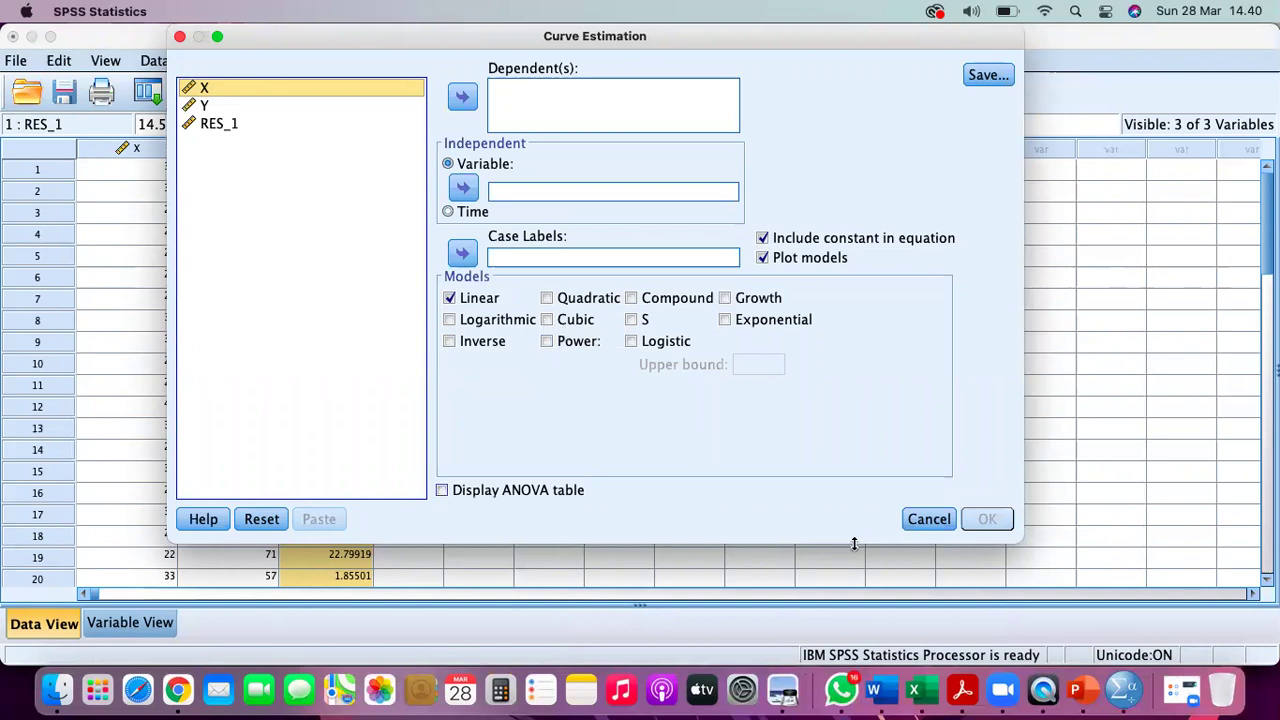
drag(1022, 538, 1117, 529)
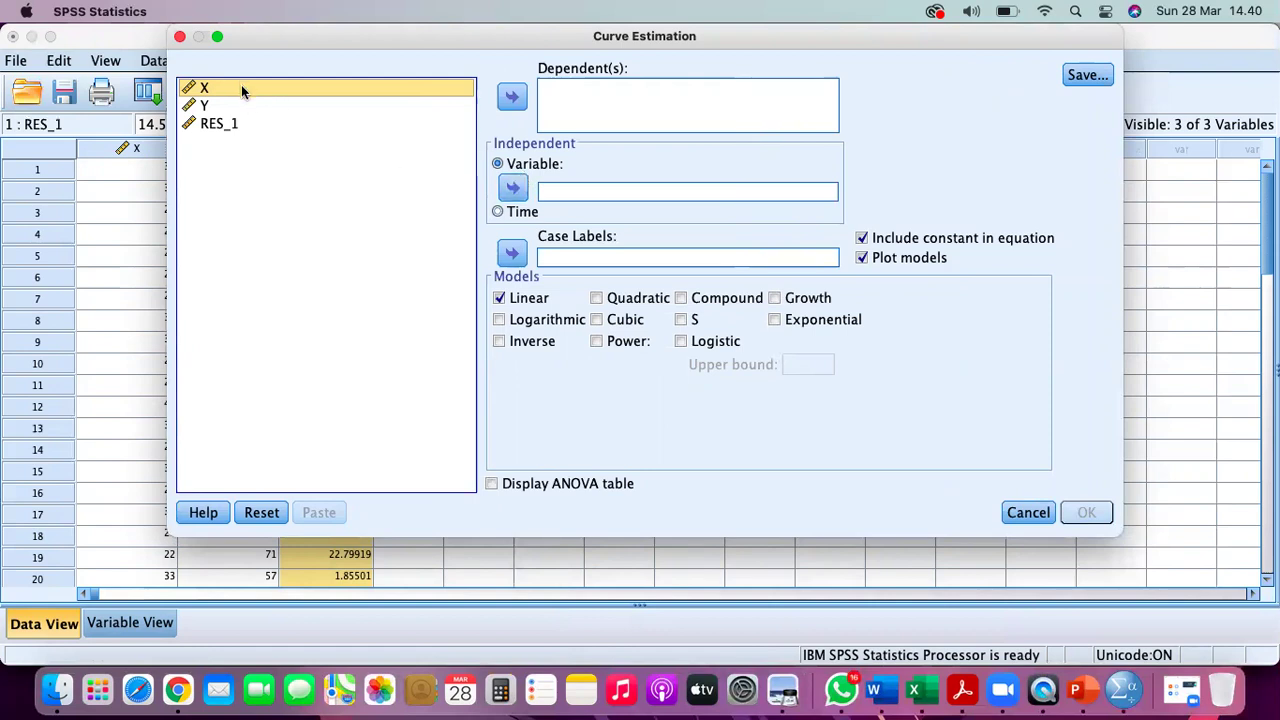
click(514, 197)
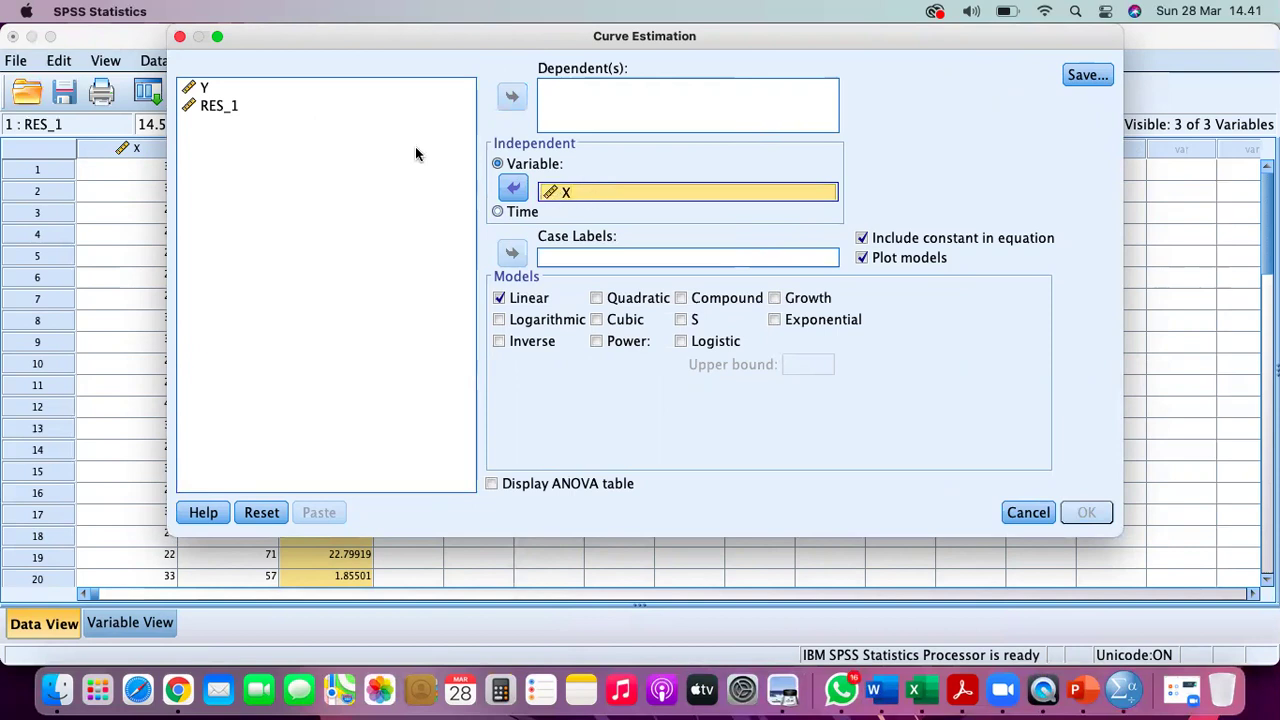
click(210, 108)
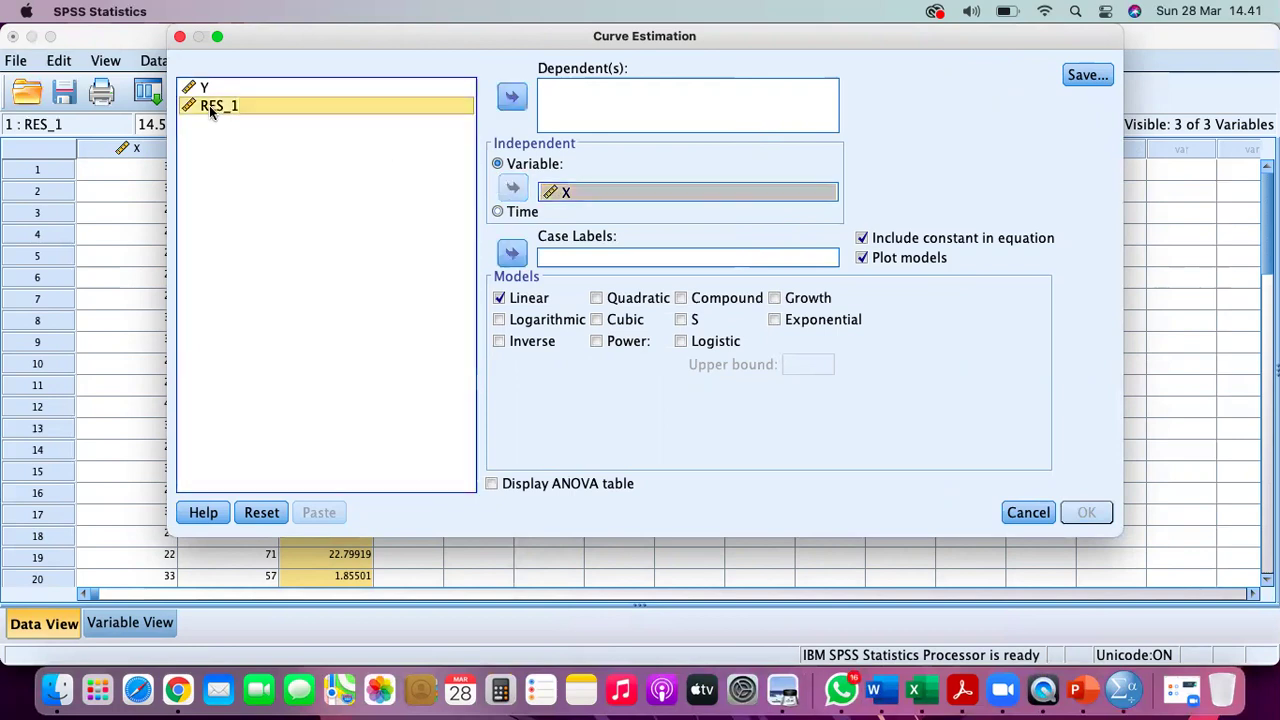
click(512, 98)
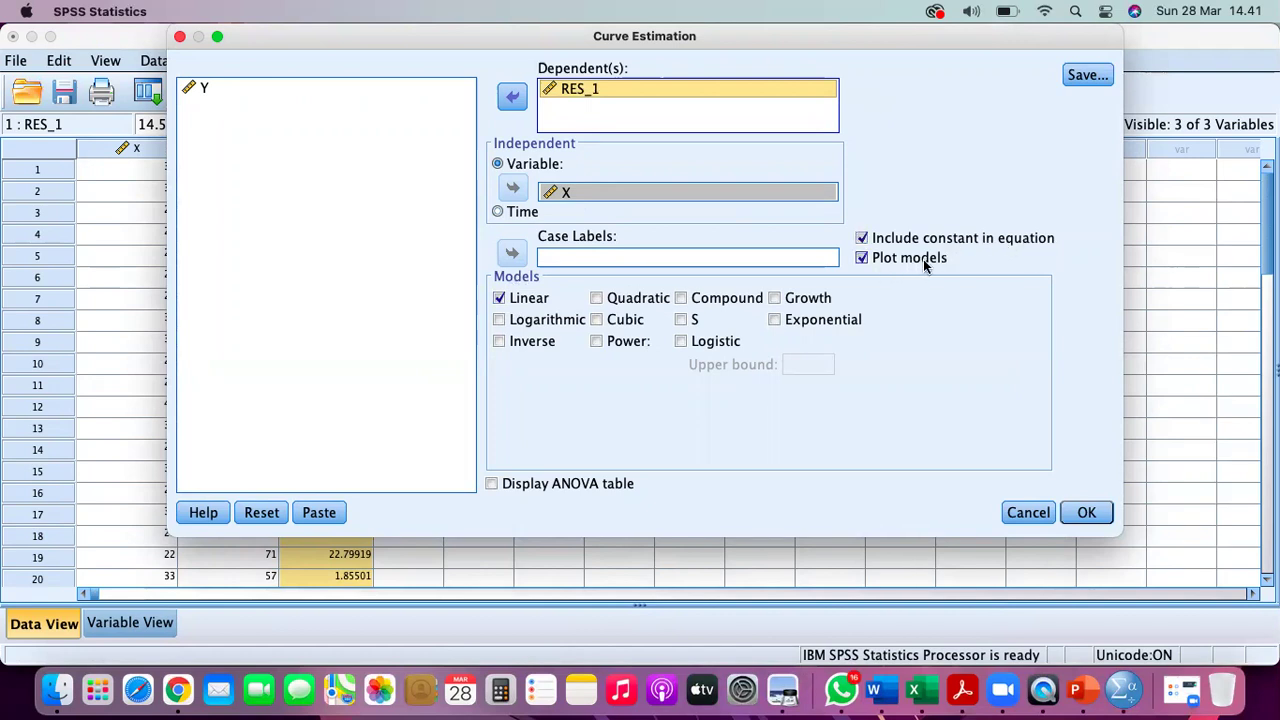
click(1086, 512)
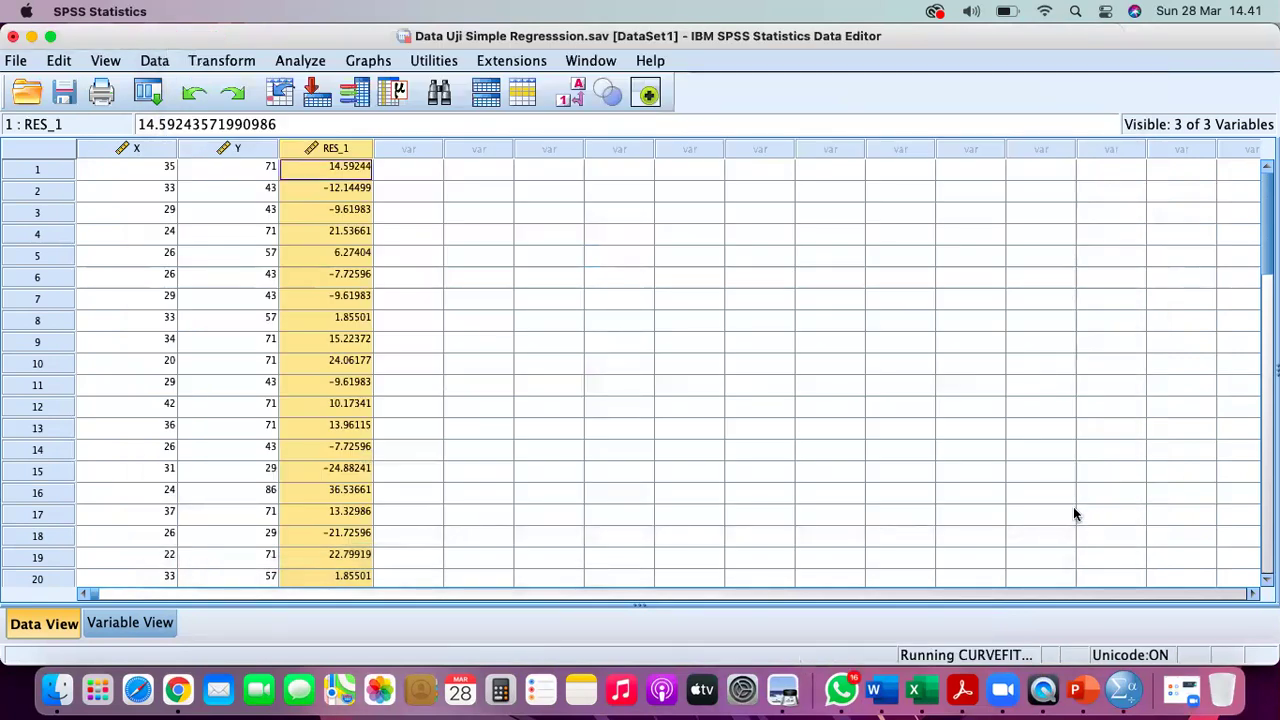
- Show the Output1 viewer, widen its outline to make the entries readable, and go to the Curve Fit results
click(589, 61)
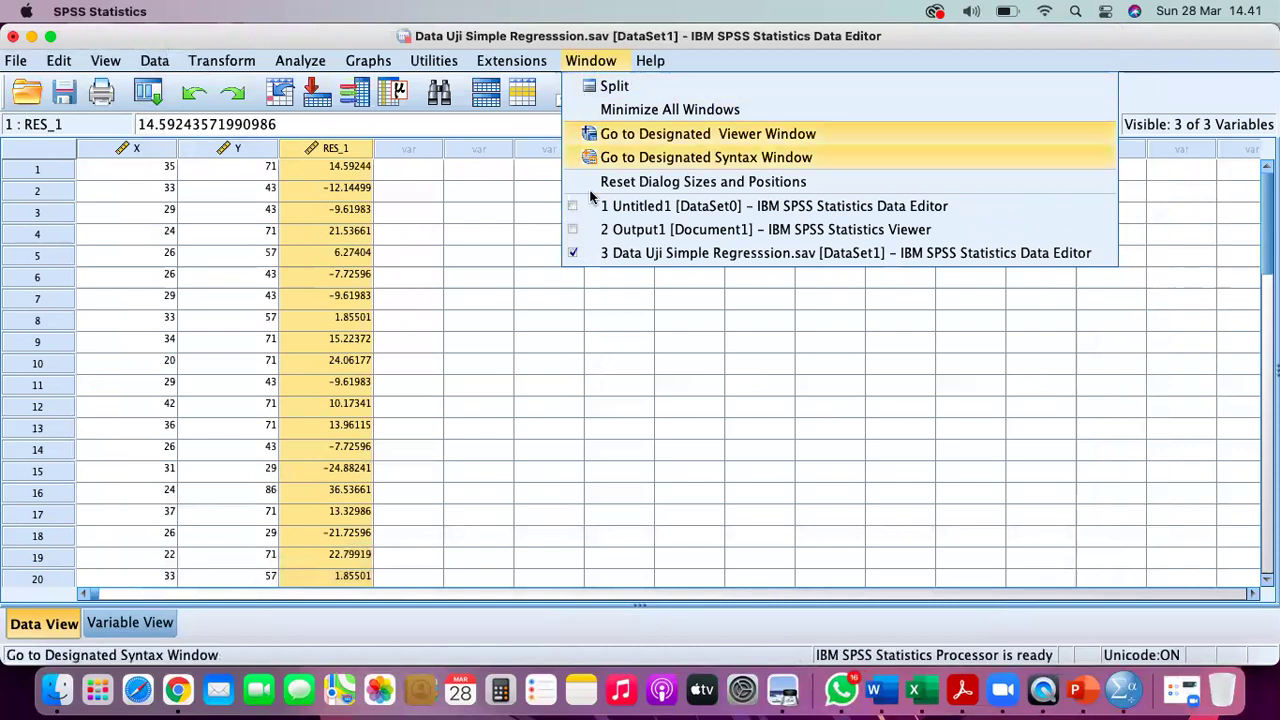
click(591, 229)
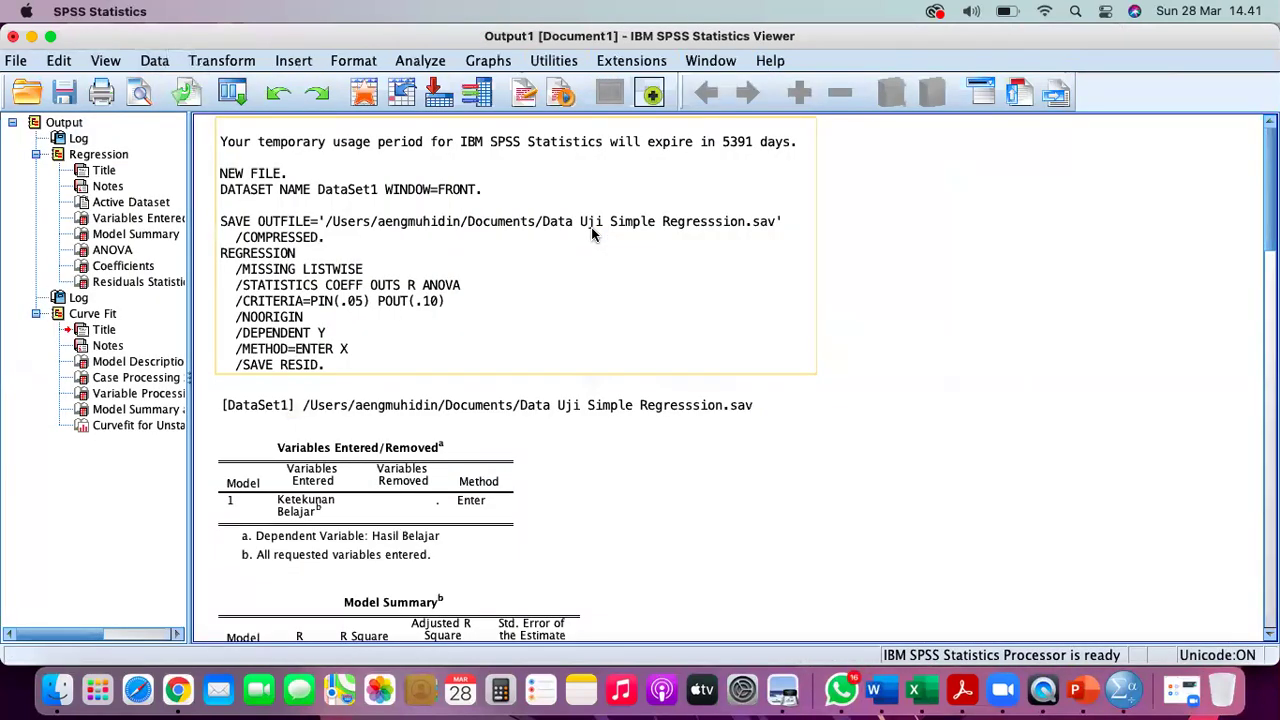
scroll(495, 346, down, 3)
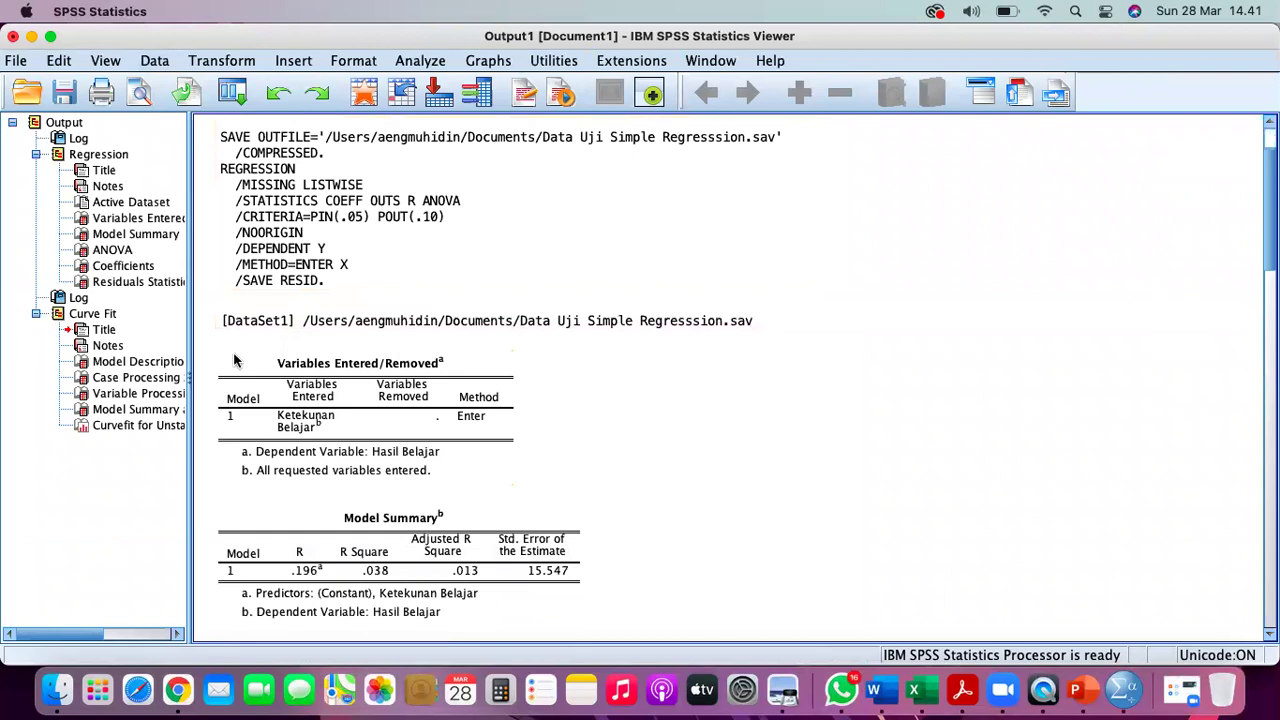
drag(189, 354, 268, 362)
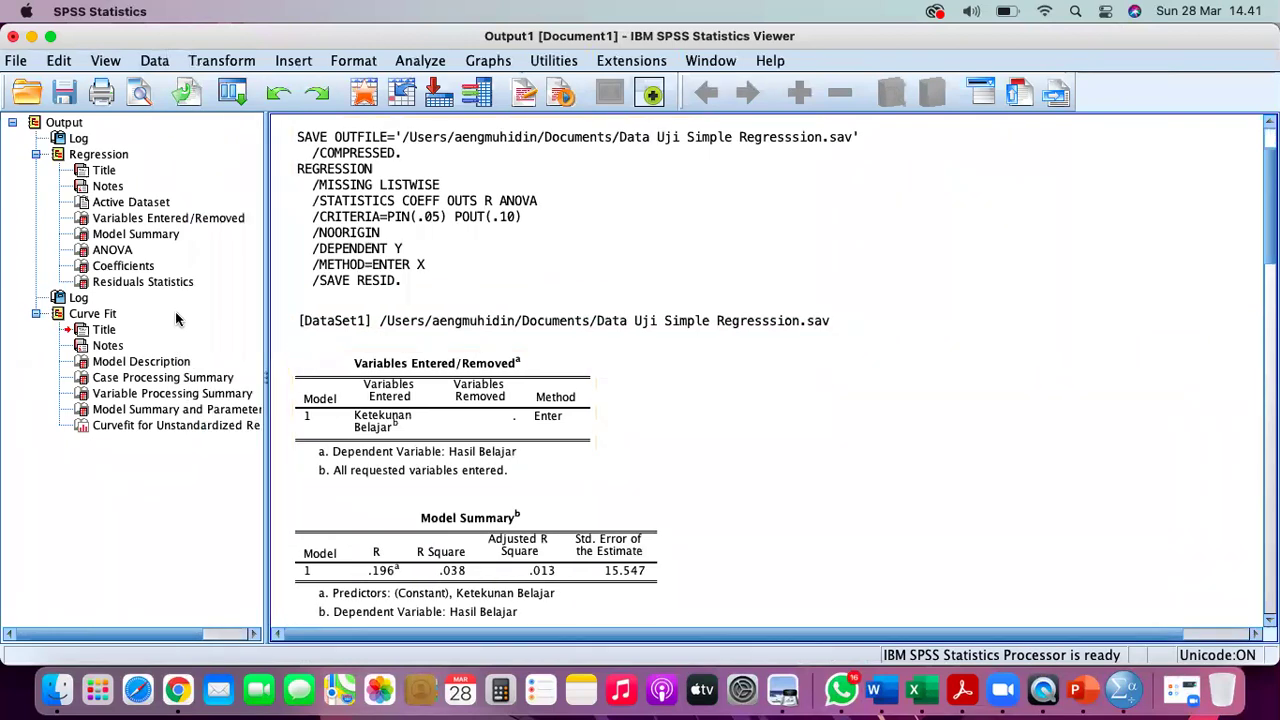
click(112, 313)
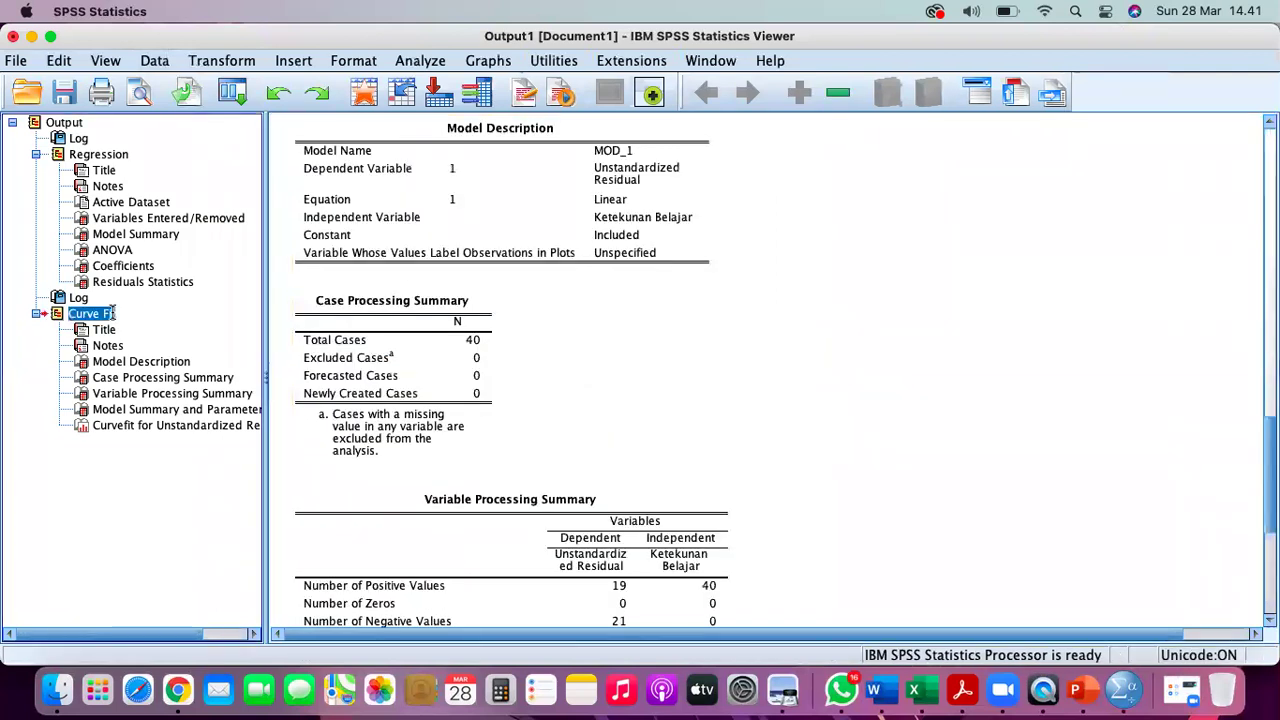
- Examine the unstandardized residual curve-fit chart, the Model Summary and Parameter Estimates, and the Residuals Statistics table
click(161, 427)
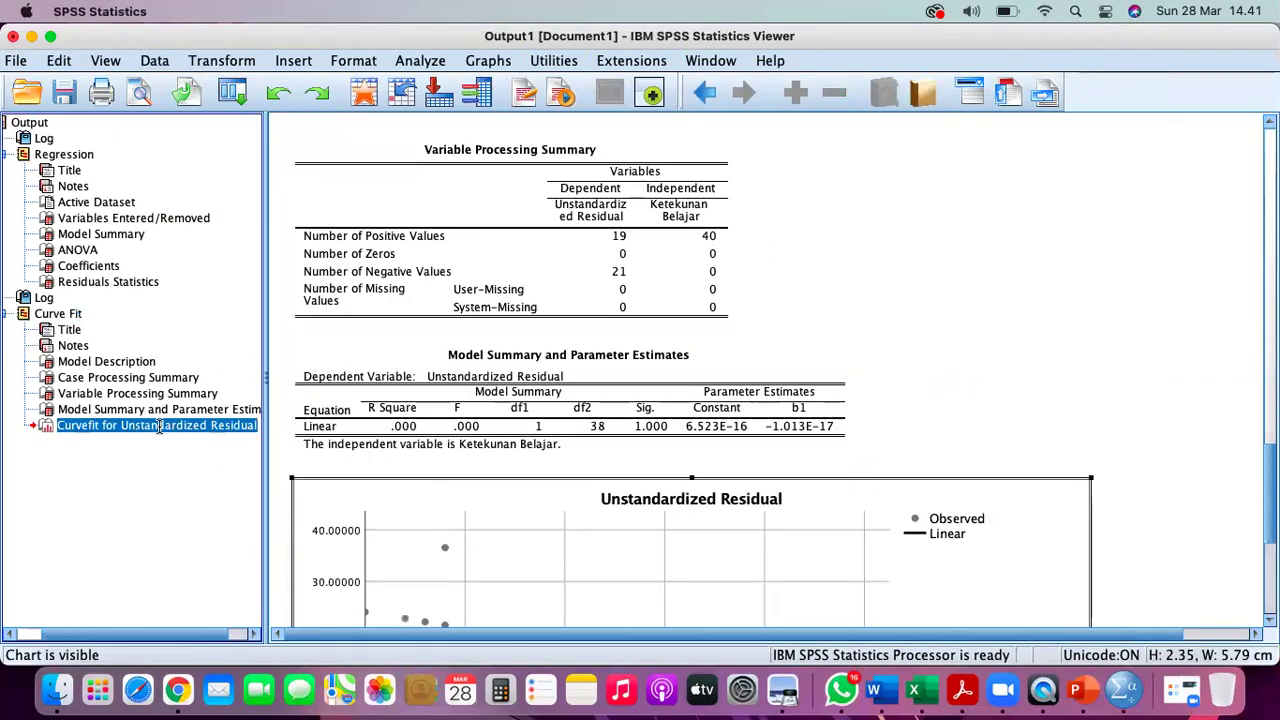
scroll(332, 418, down, 5)
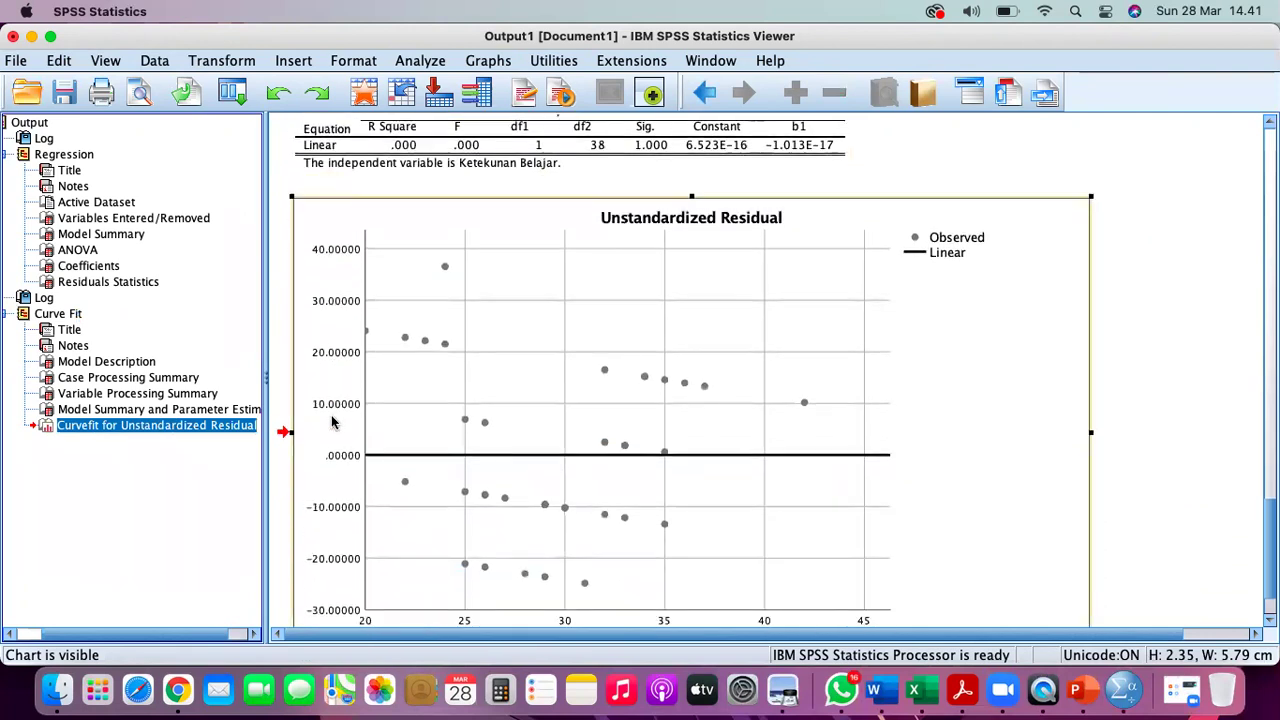
scroll(332, 421, down, 2)
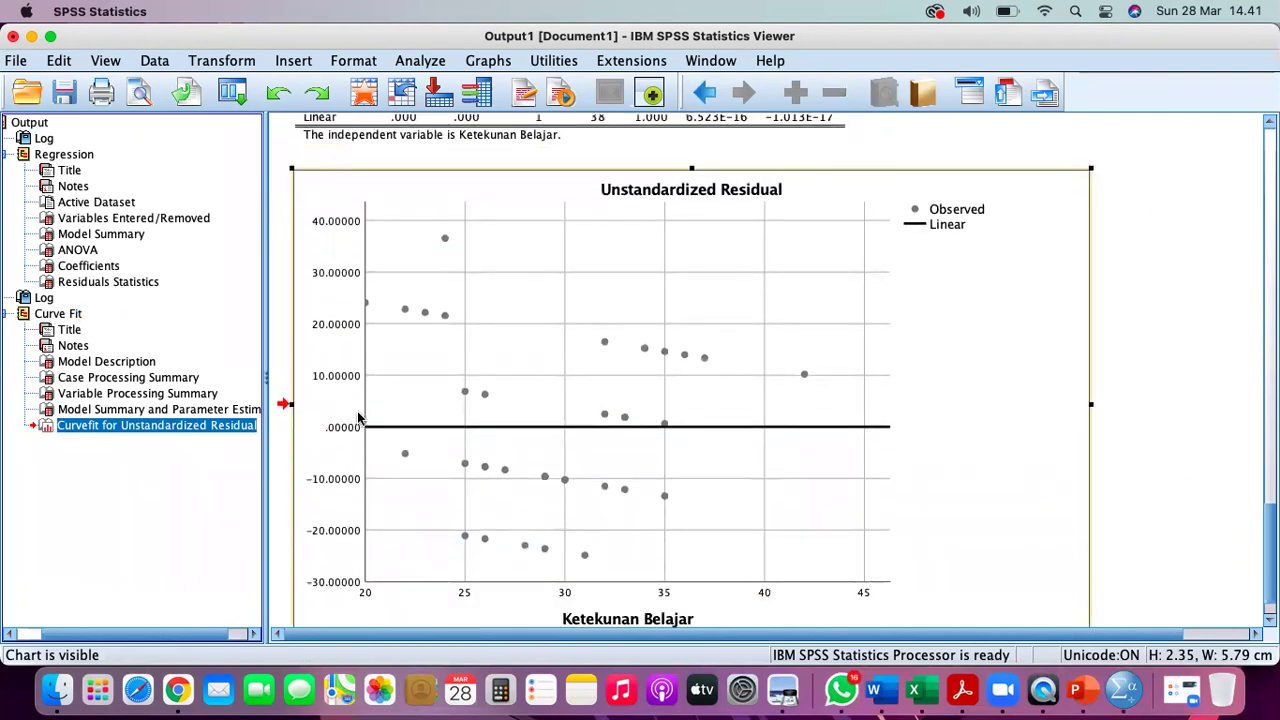
scroll(390, 403, down, 1)
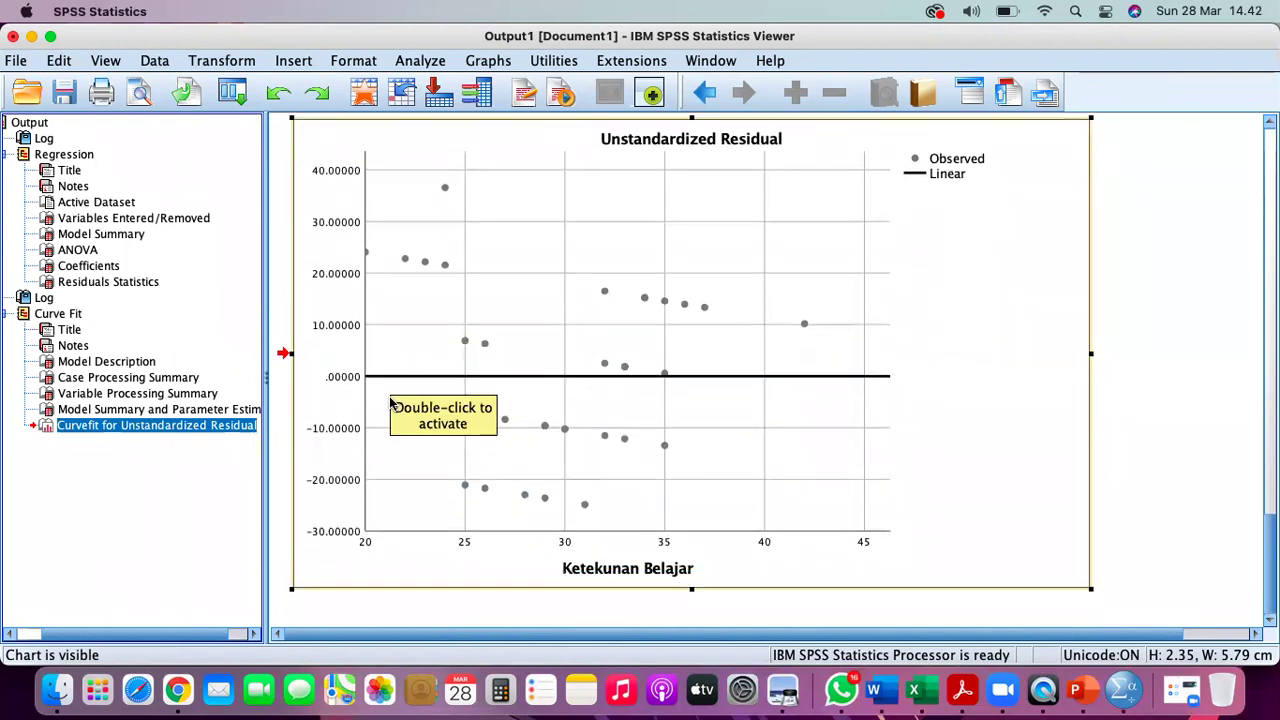
scroll(390, 403, up, 1)
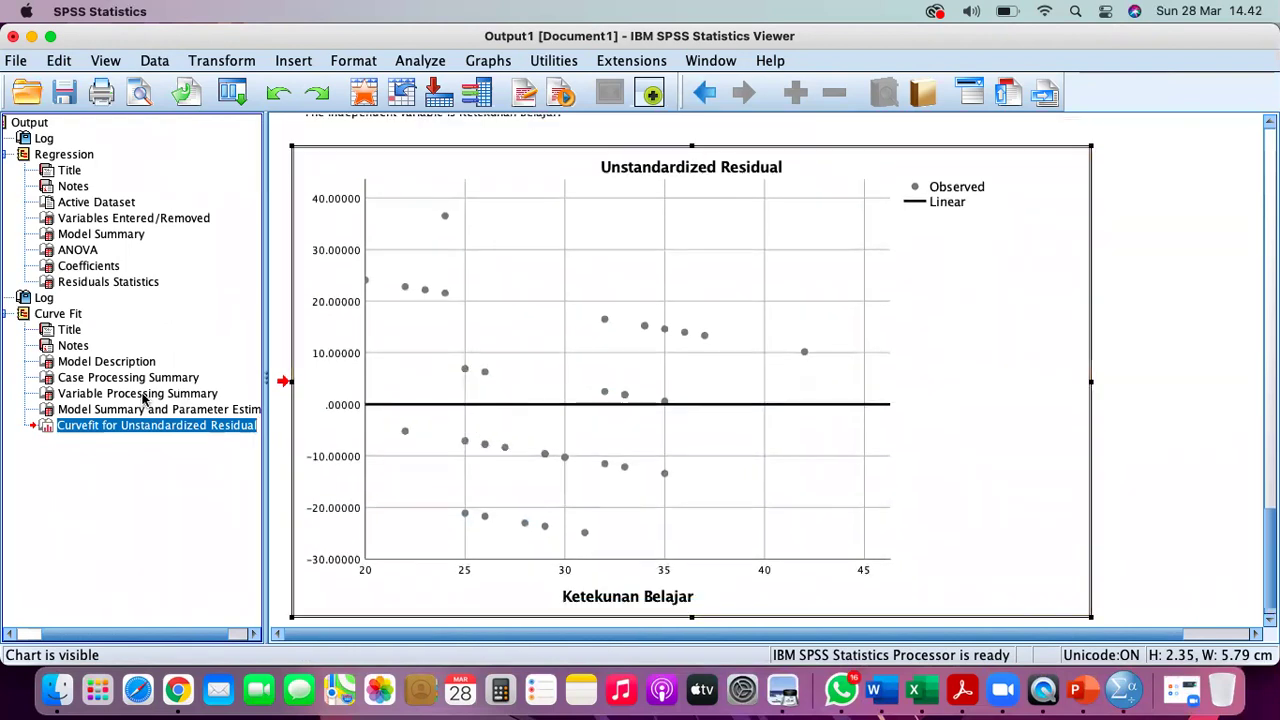
click(140, 409)
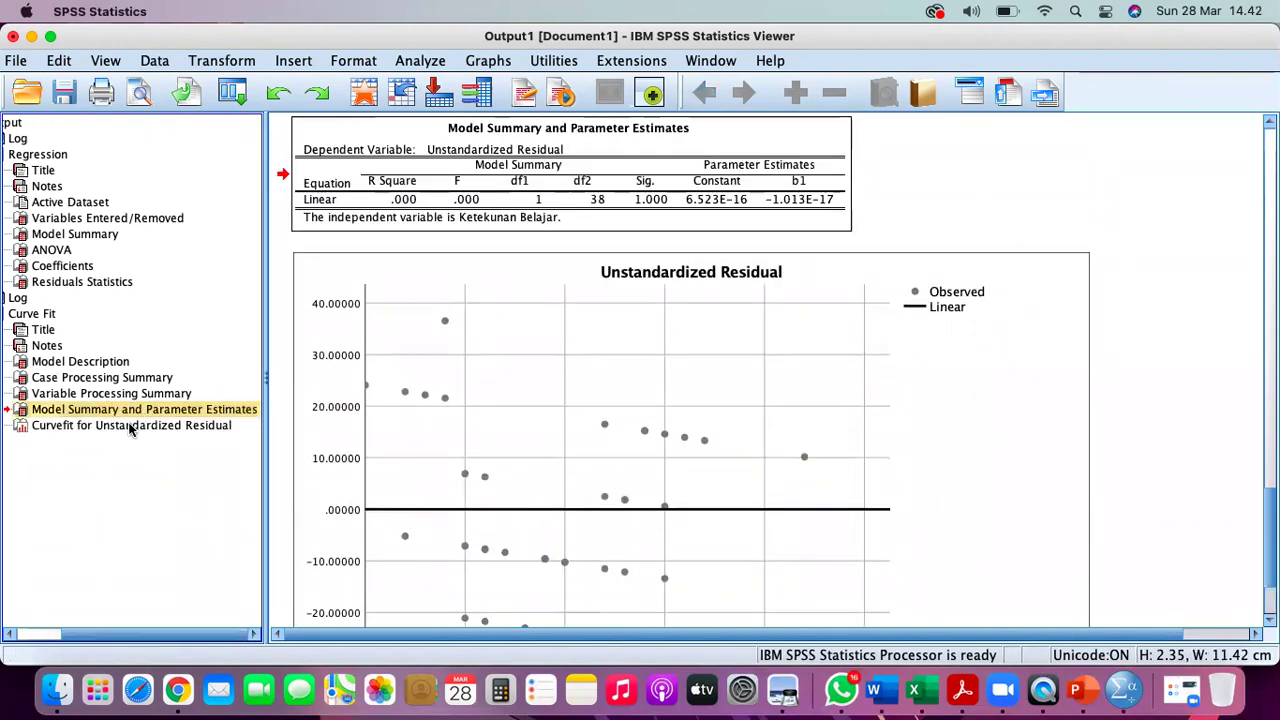
click(130, 428)
click(128, 421)
click(95, 287)
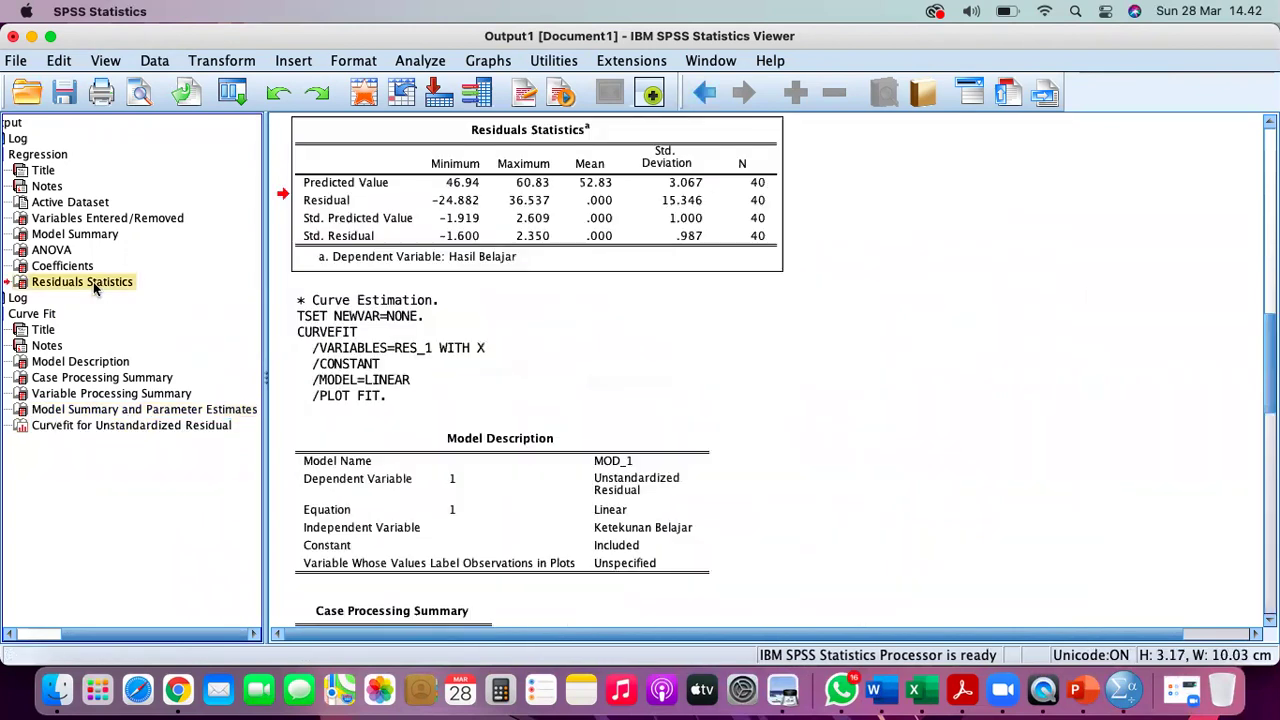
- Add a linear fit line with its equation label to the unstandardized residual chart and close the chart for editing
click(100, 425)
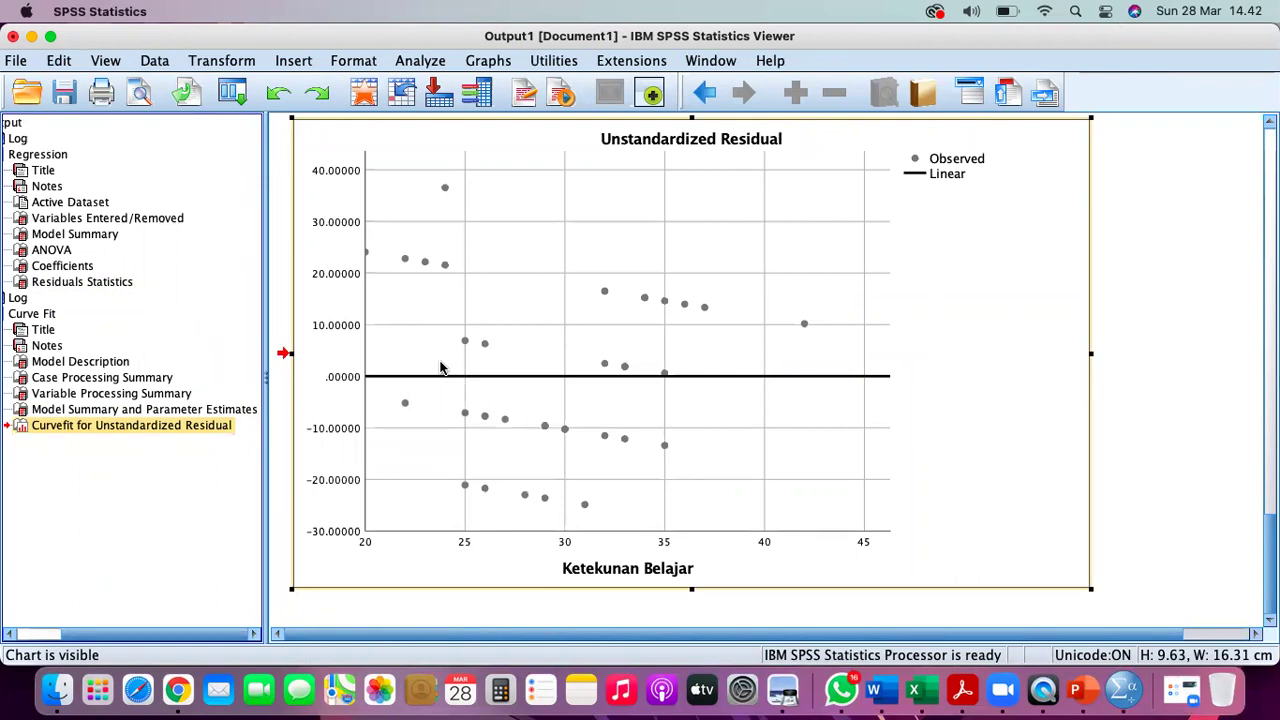
click(530, 296)
double_click(530, 296)
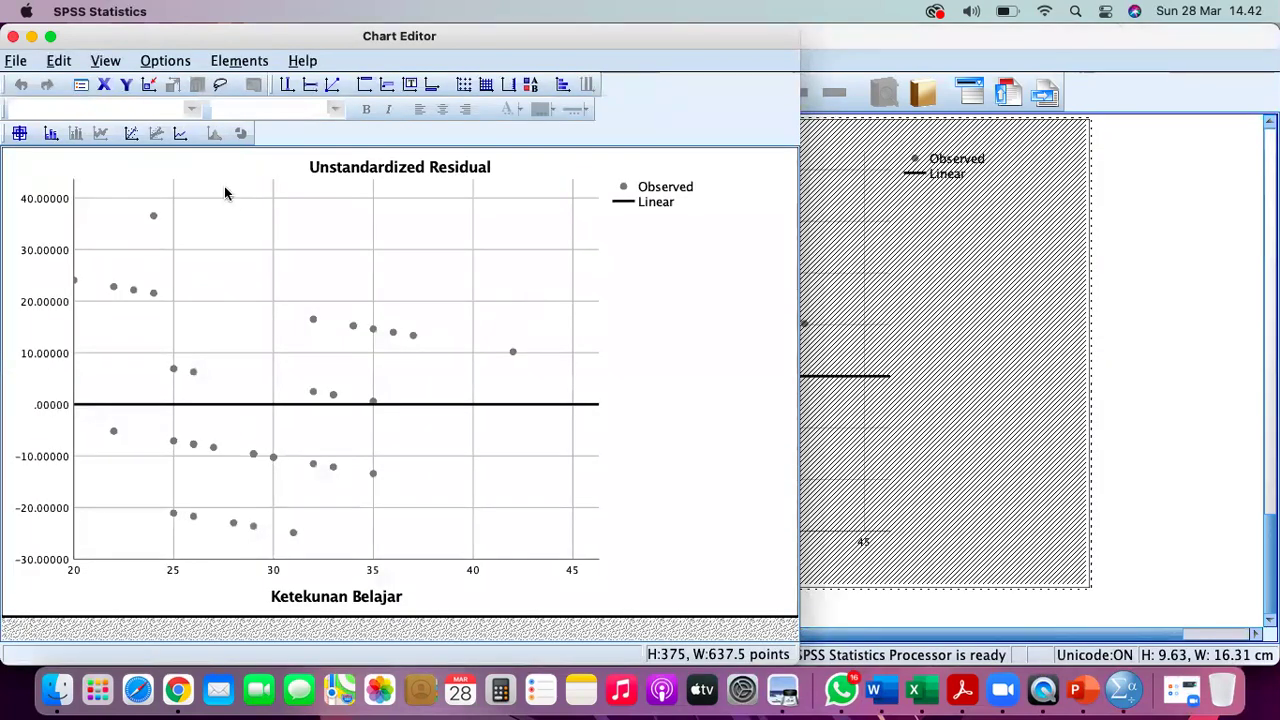
click(132, 136)
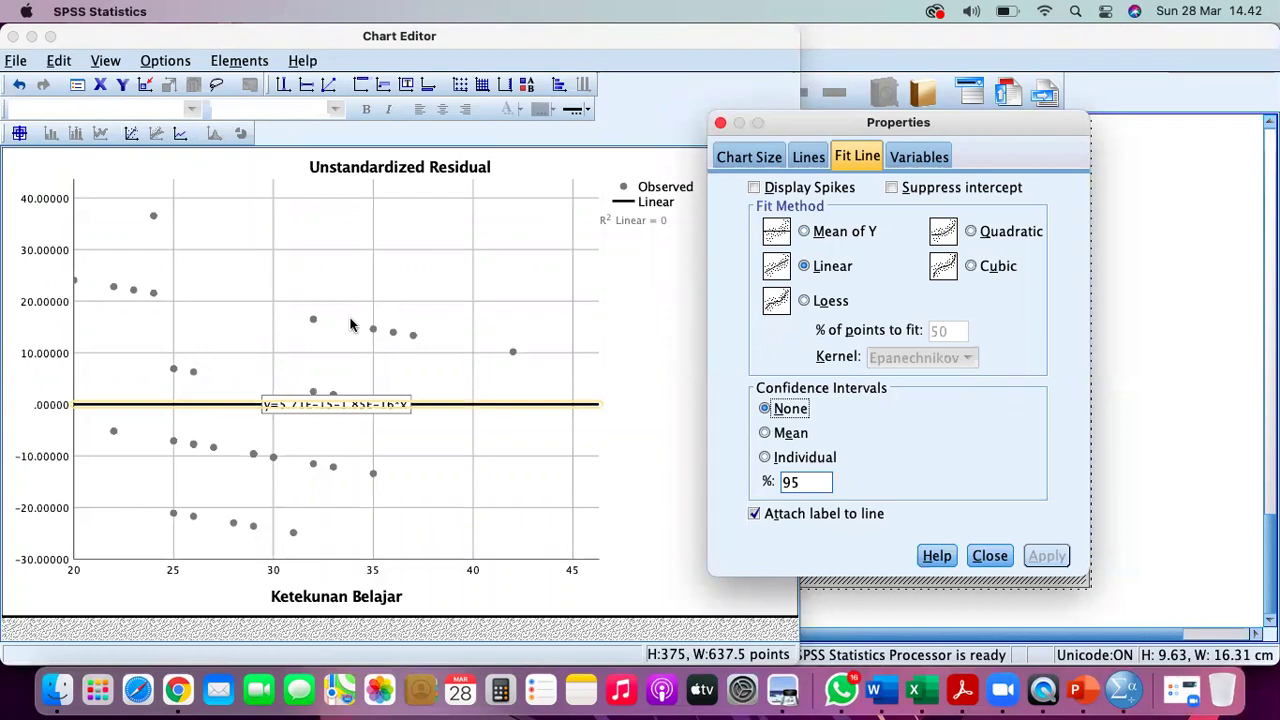
click(987, 556)
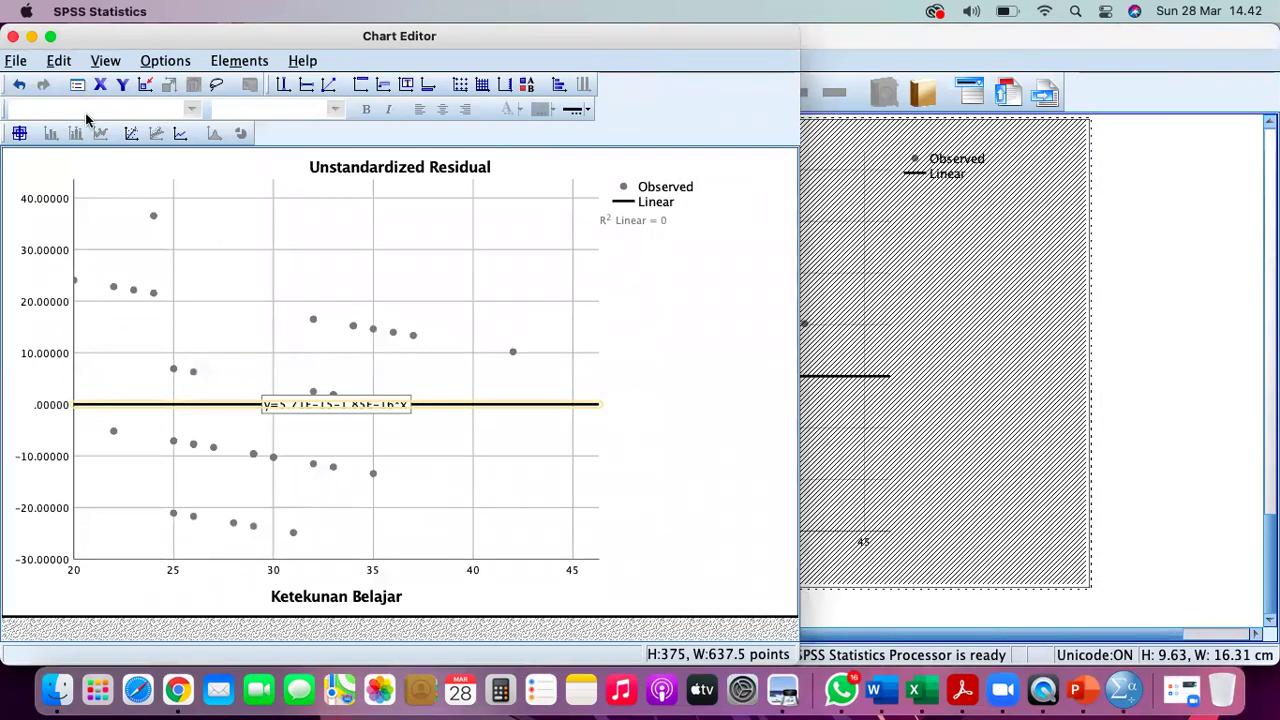
click(12, 37)
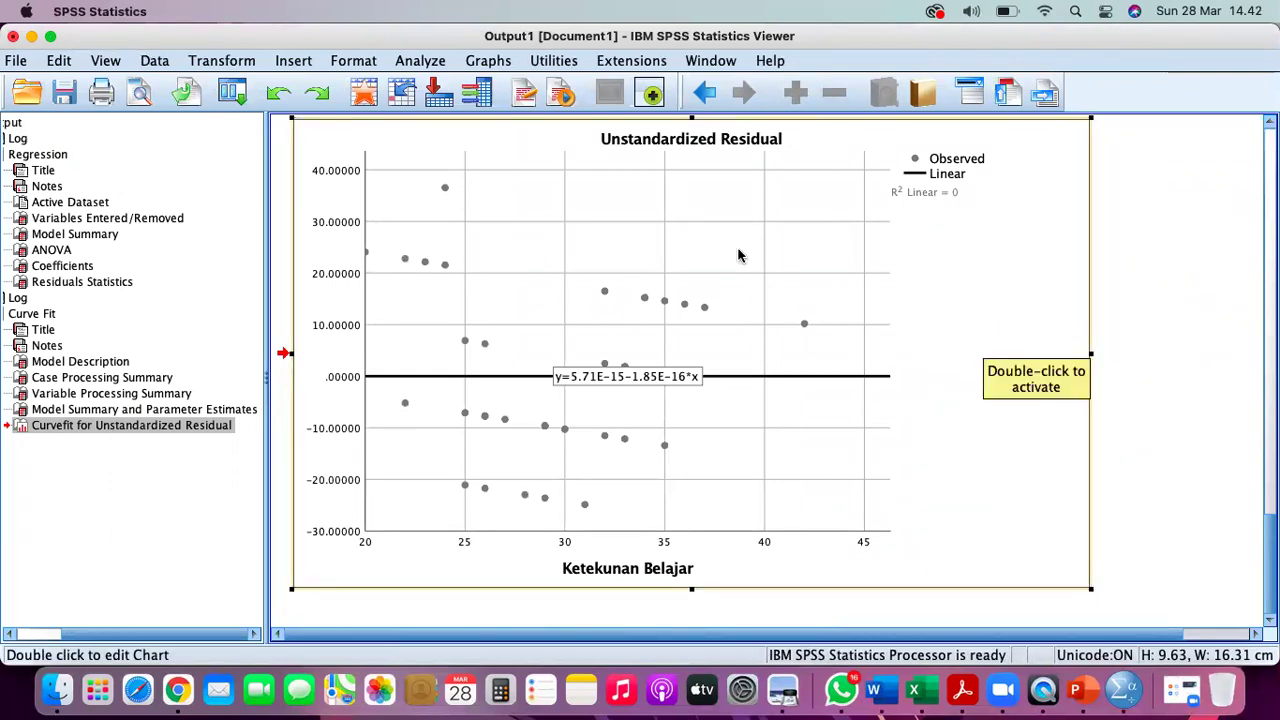
- Copy the unstandardized residual chart with its fit line from the output and switch to the Word report
scroll(700, 276, right, 1)
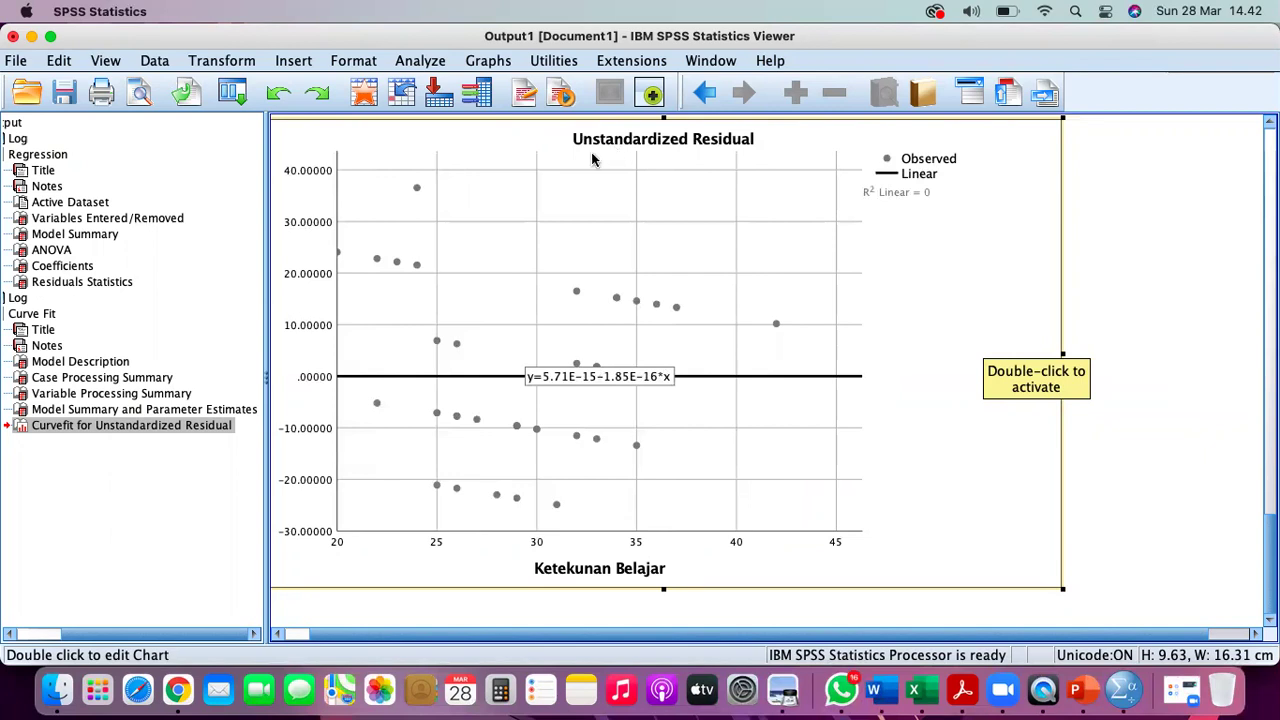
scroll(556, 150, right, 1)
right_click(556, 150)
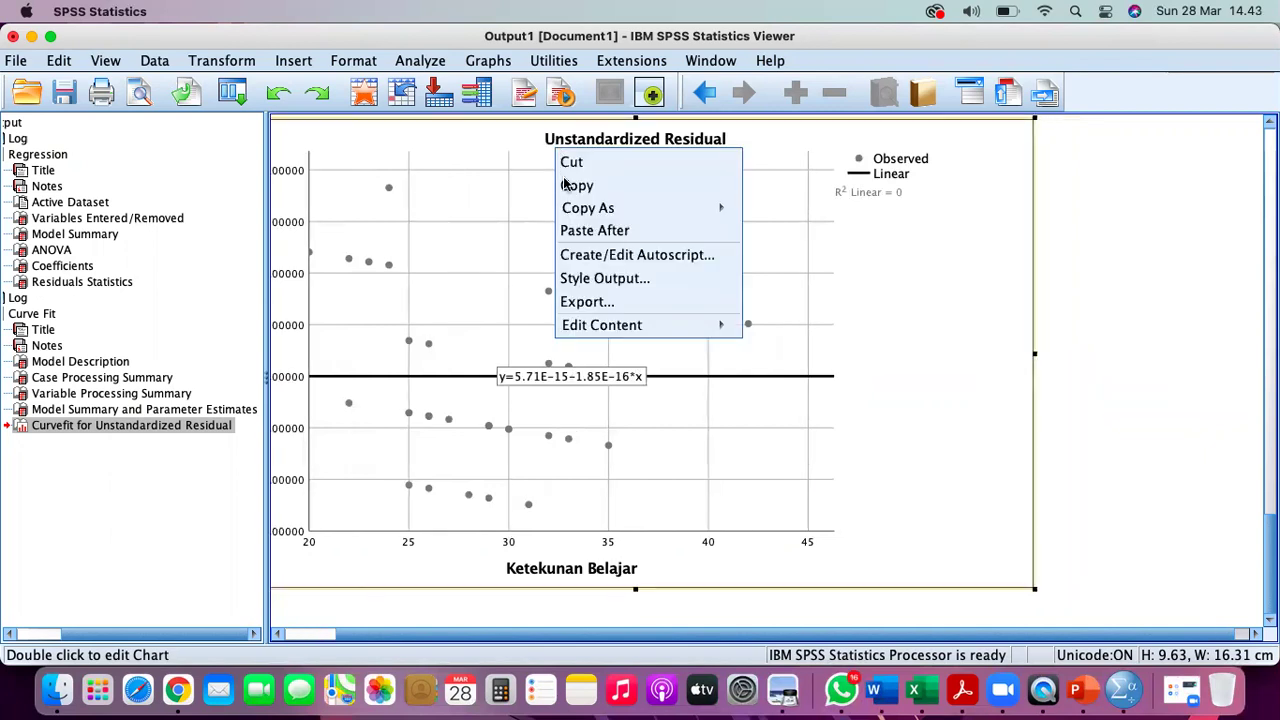
click(573, 185)
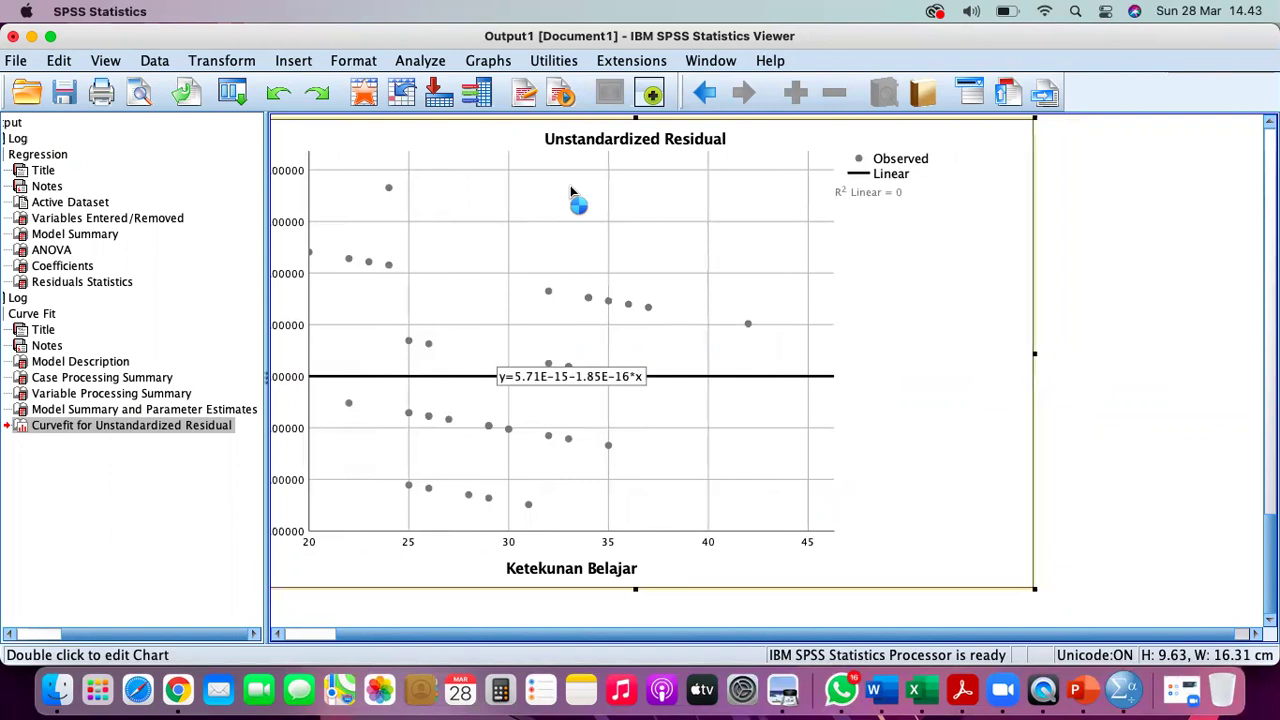
click(883, 690)
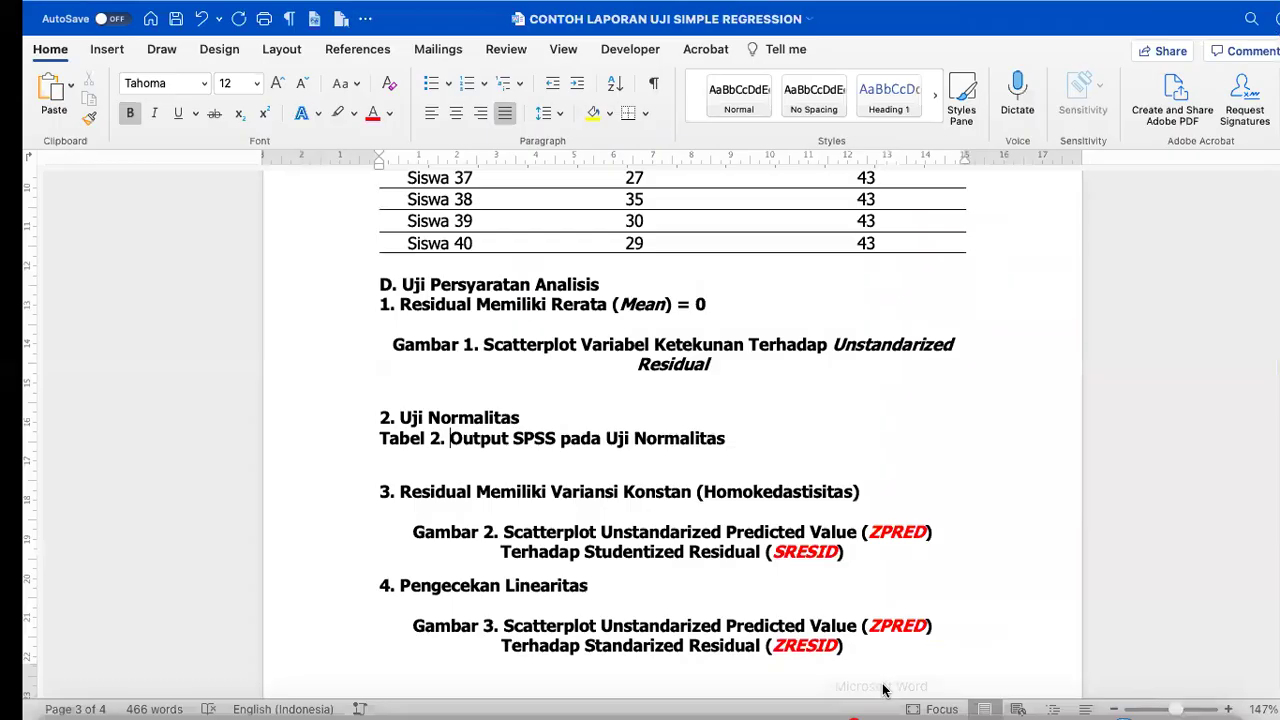
- Add two blank lines under the "Residual Memiliki Rerata (Mean) = 0" heading and paste the chart above the Gambar 1 caption
click(479, 322)
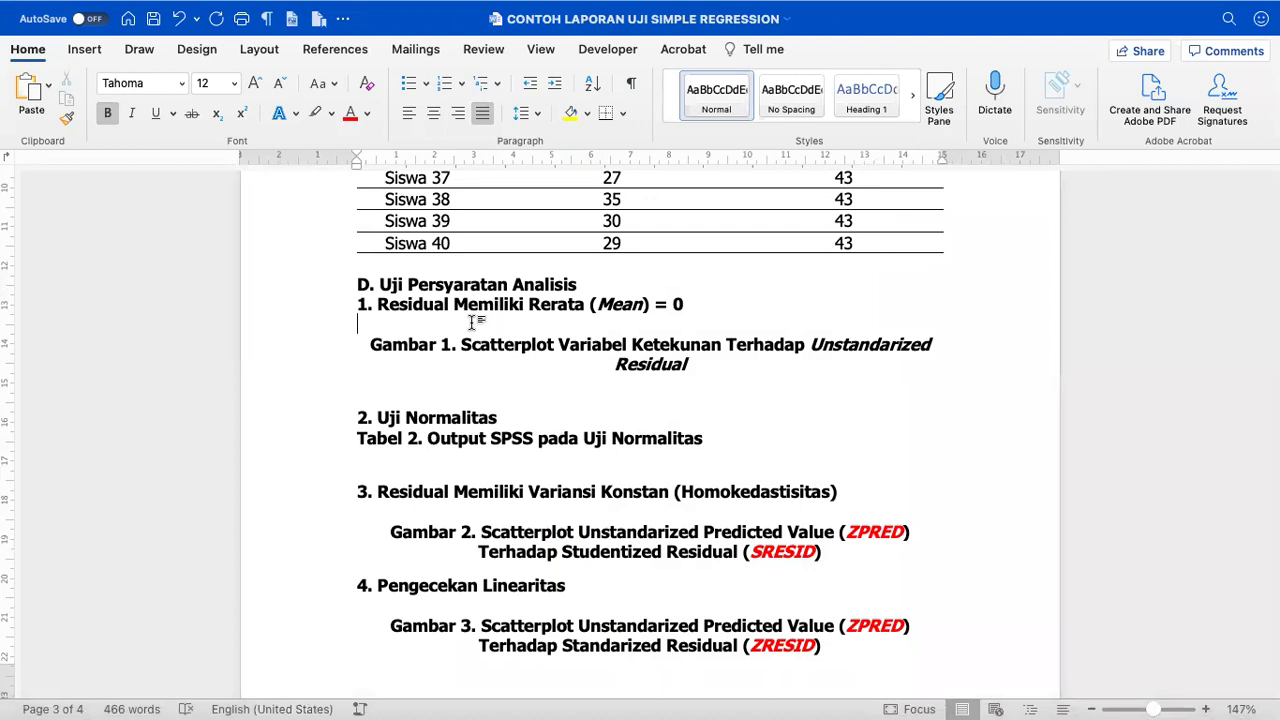
key(Return)
key(Return)
click(370, 384)
click(358, 343)
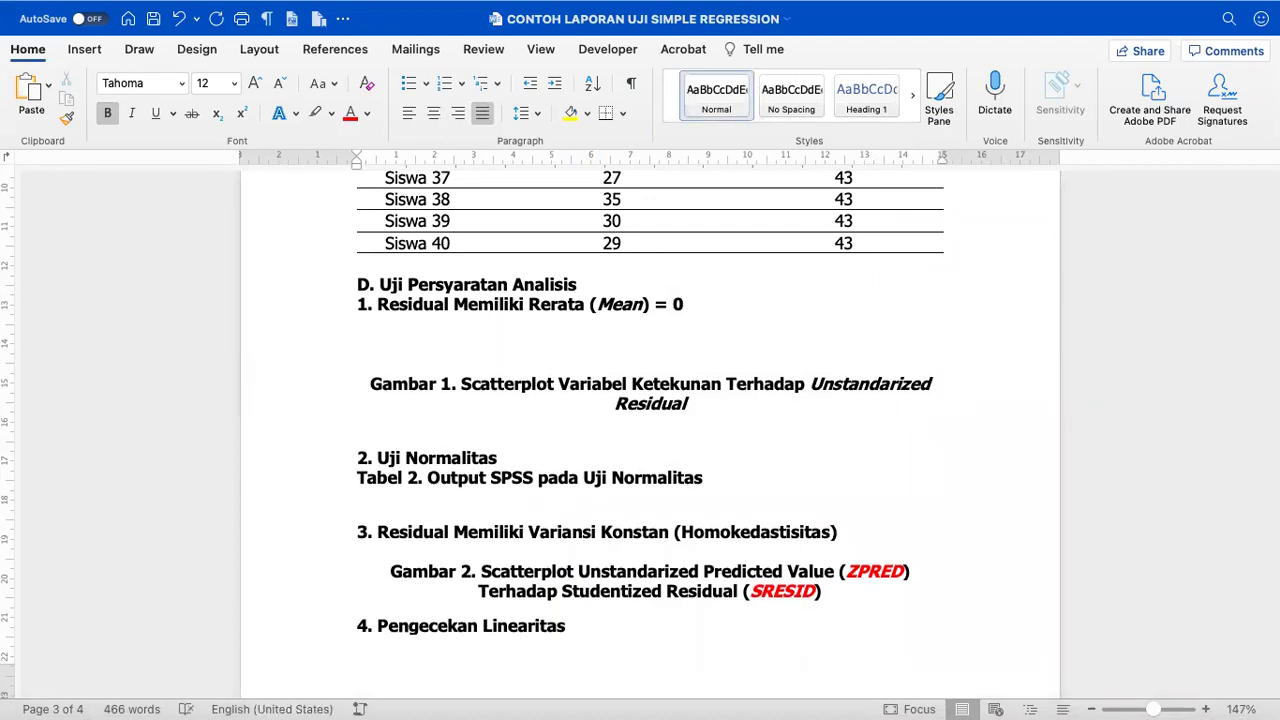
key(super+v)
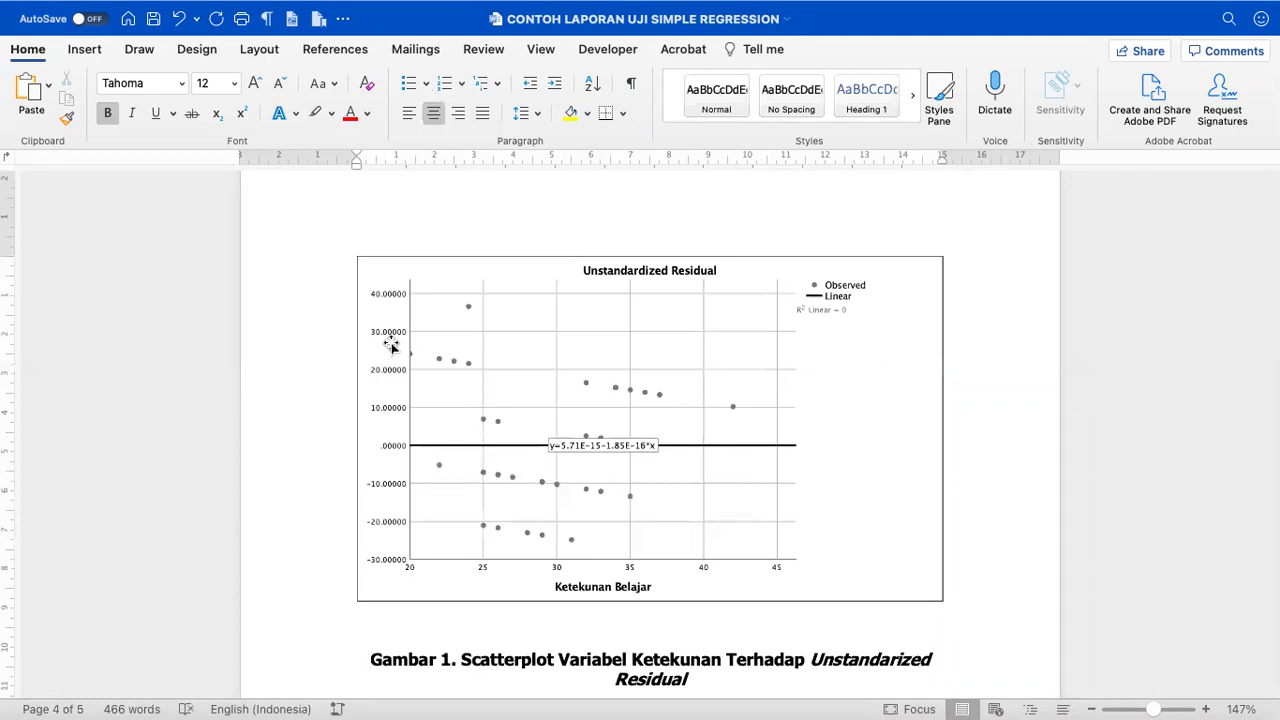
- Shrink the pasted chart proportionally to about 10 cm wide and centre it on the page
click(421, 316)
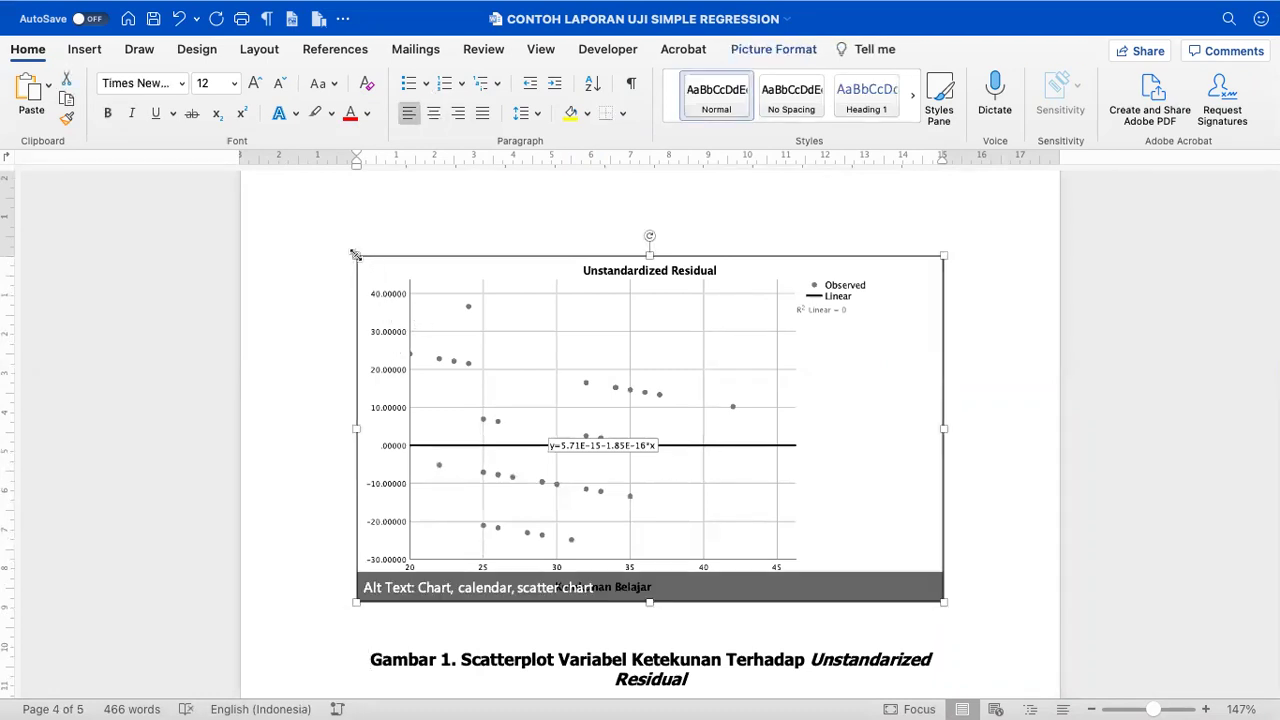
drag(355, 255, 464, 376)
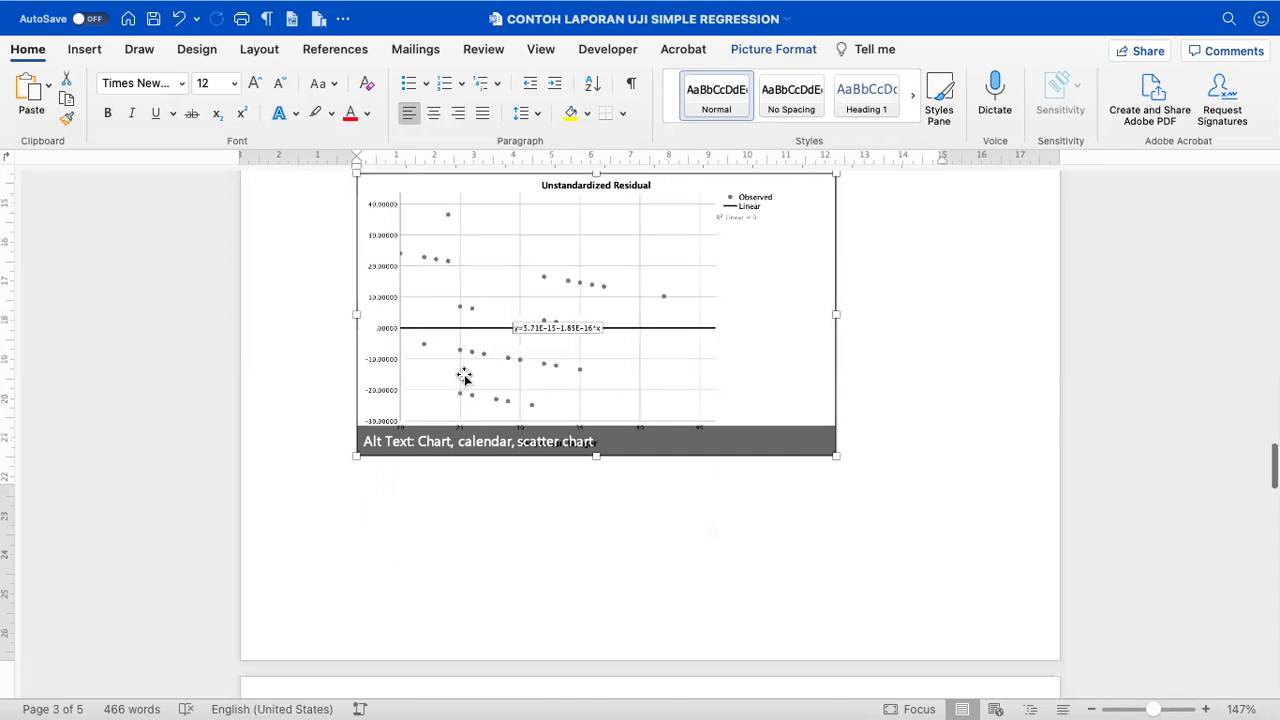
scroll(464, 377, up, 2)
drag(357, 229, 443, 320)
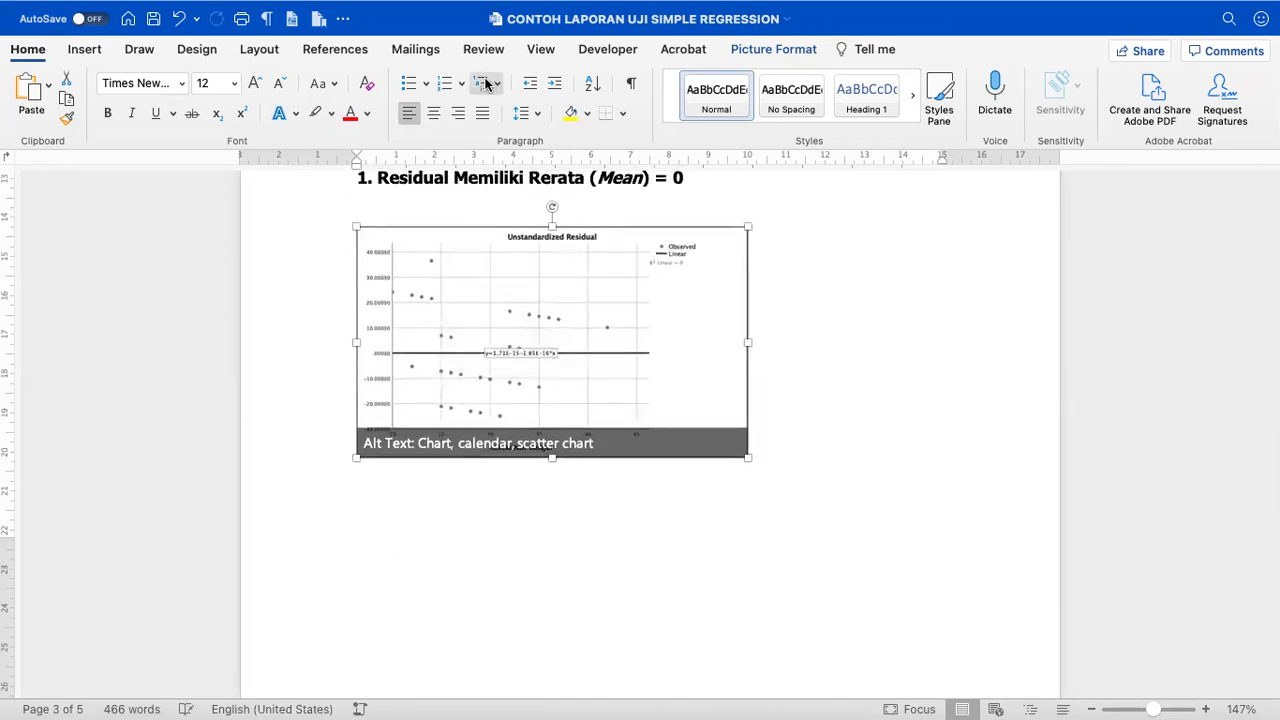
click(434, 113)
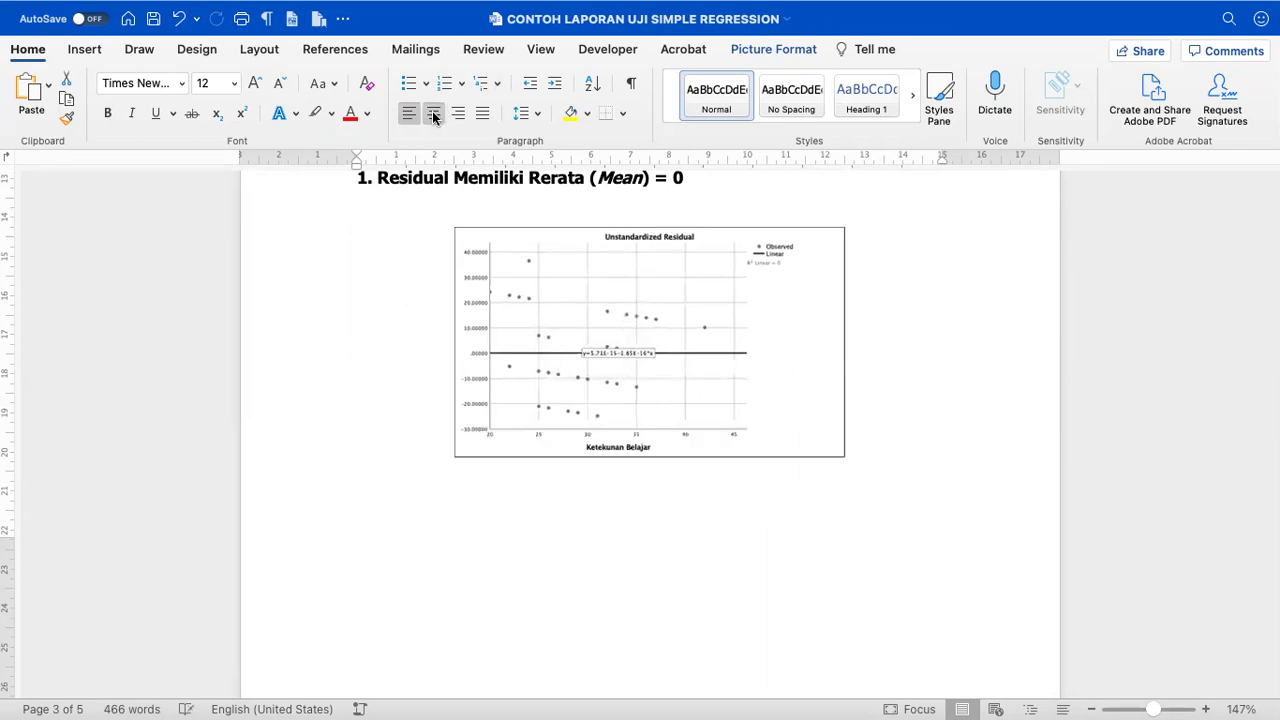
- Delete the blank lines between the chart and its caption so that the Gambar 1 caption sits directly below the chart
click(448, 201)
scroll(491, 306, down, 5)
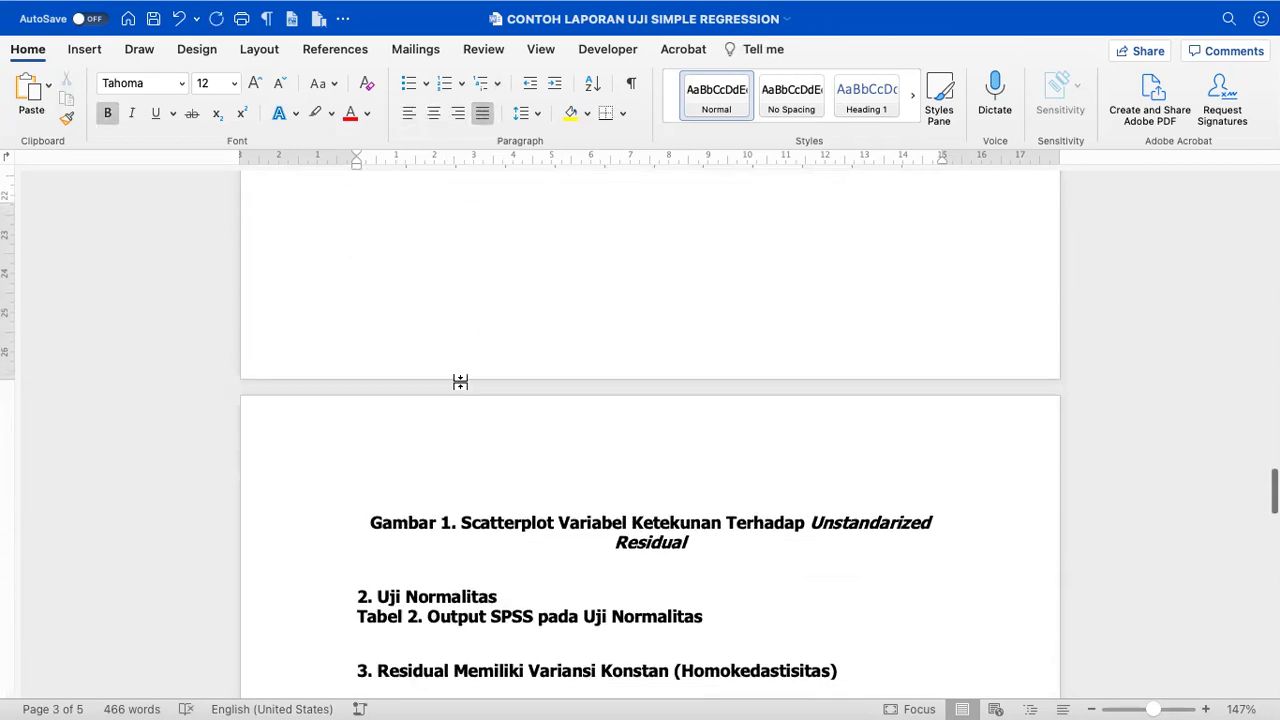
click(417, 451)
key(BackSpace)
key(BackSpace)
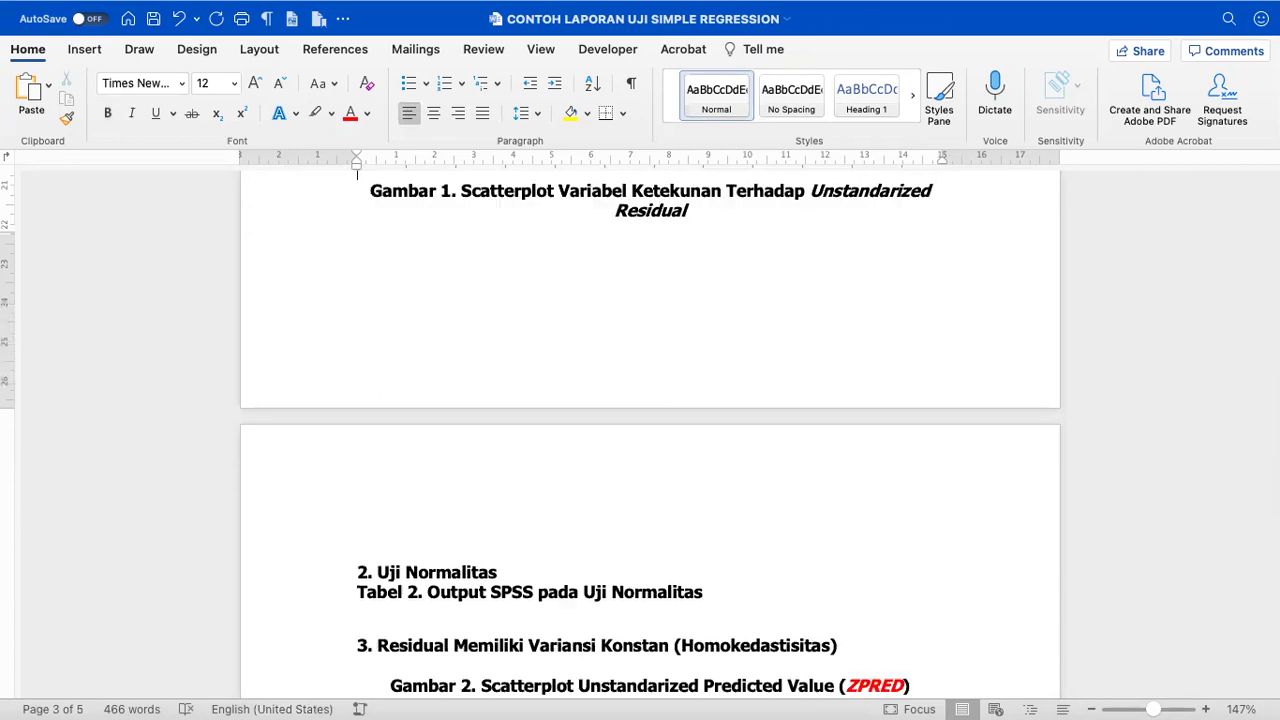
scroll(650, 430, up, 5)
key(BackSpace)
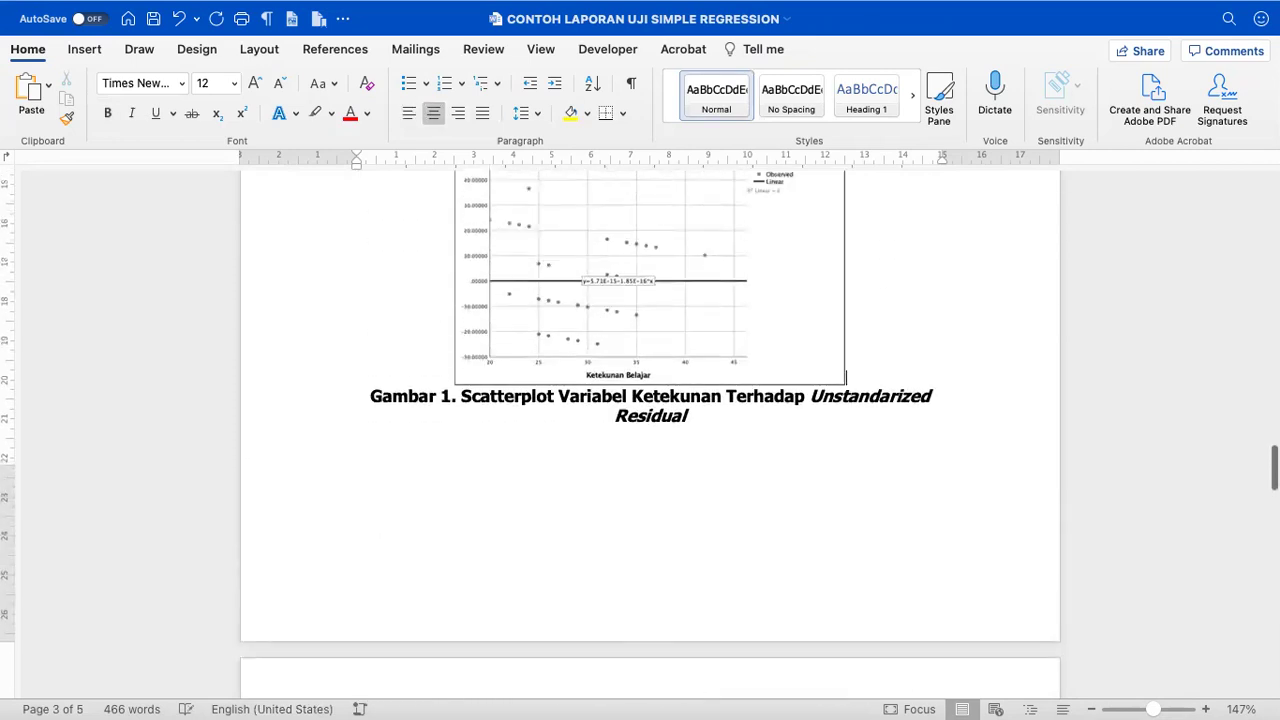
- Write a non-bold paragraph above the chart interpreting the Gambar 1 scatterplot and ending with "residual memiliki rerata (mean) = 0."
scroll(650, 430, up, 3)
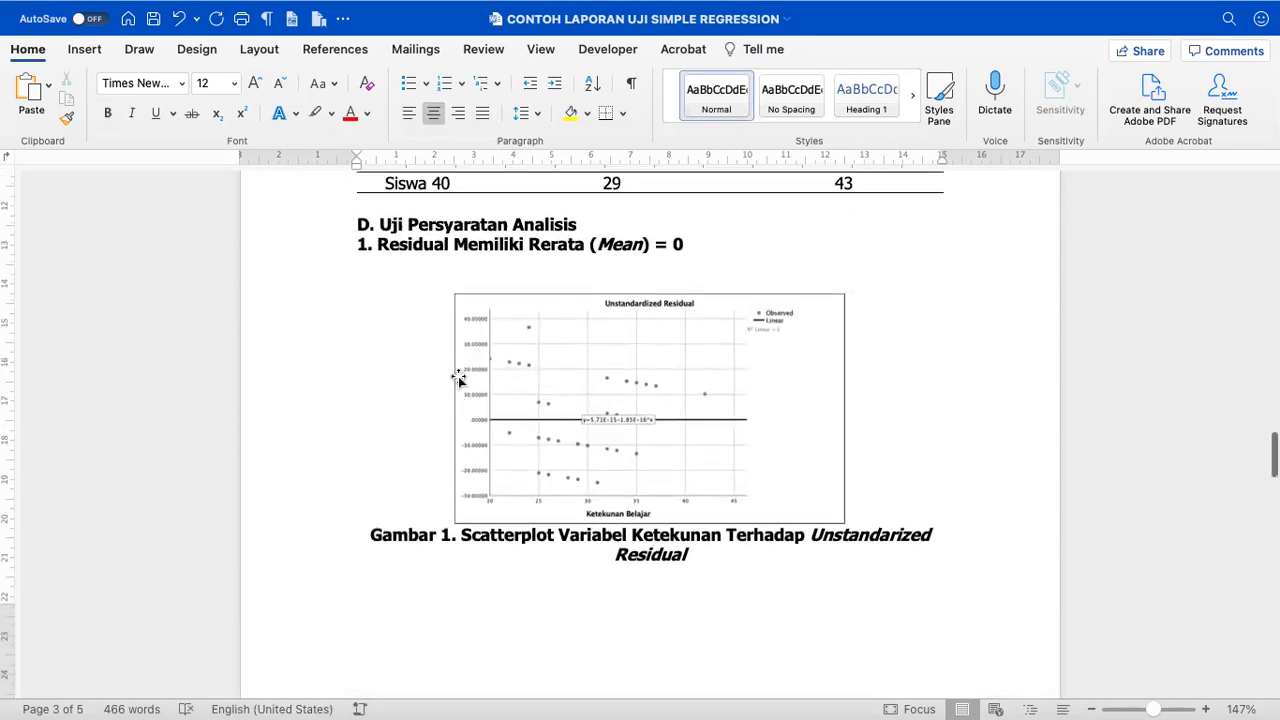
click(427, 287)
scroll(427, 287, up, 2)
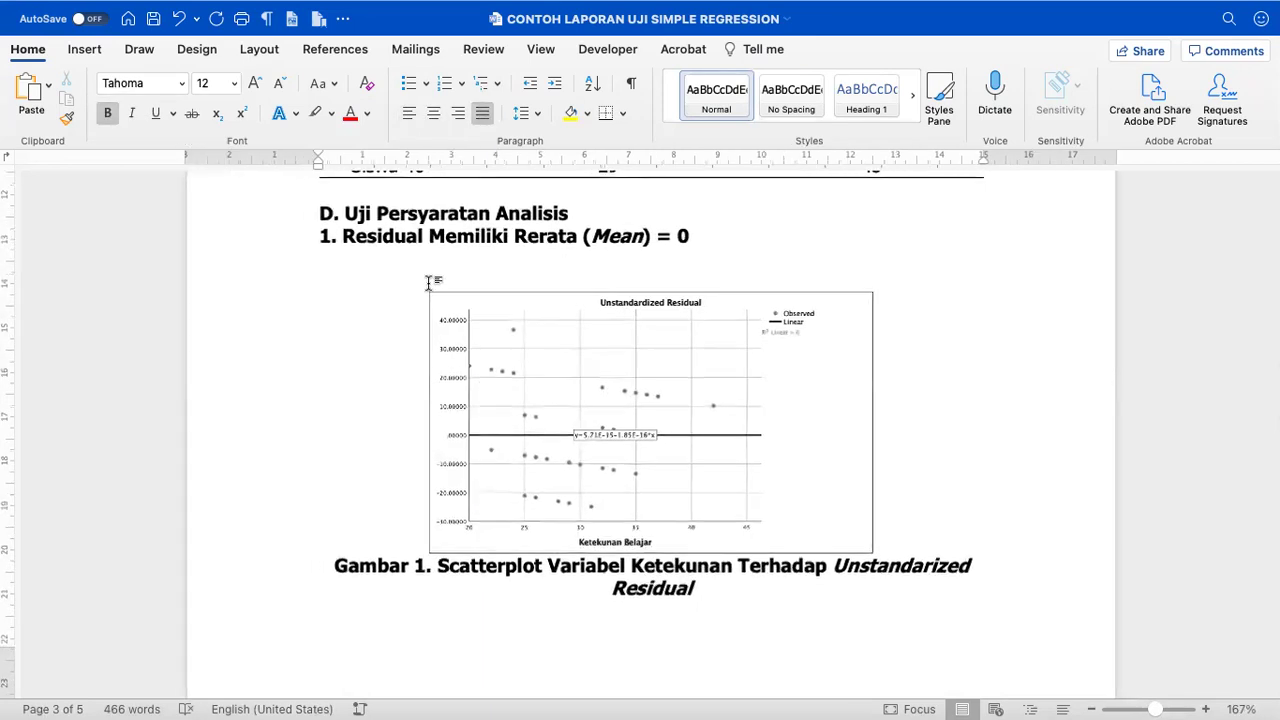
scroll(428, 284, up, 4)
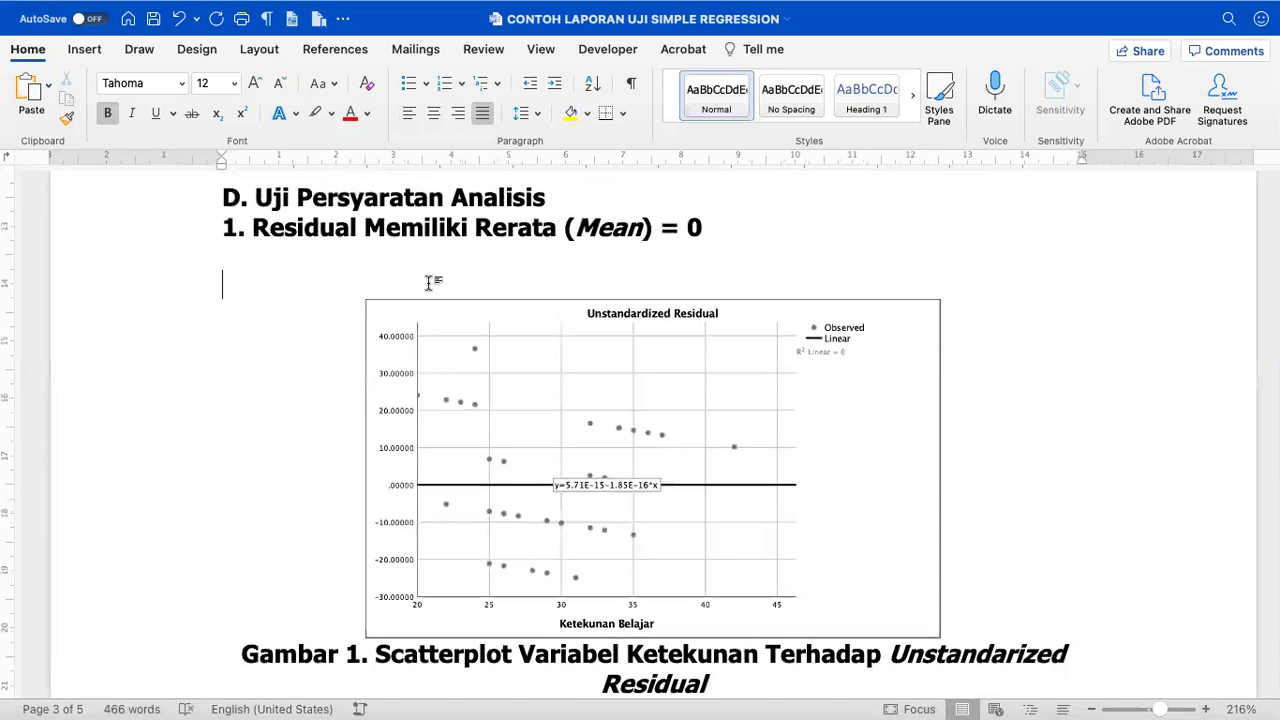
click(428, 283)
scroll(542, 370, down, 1)
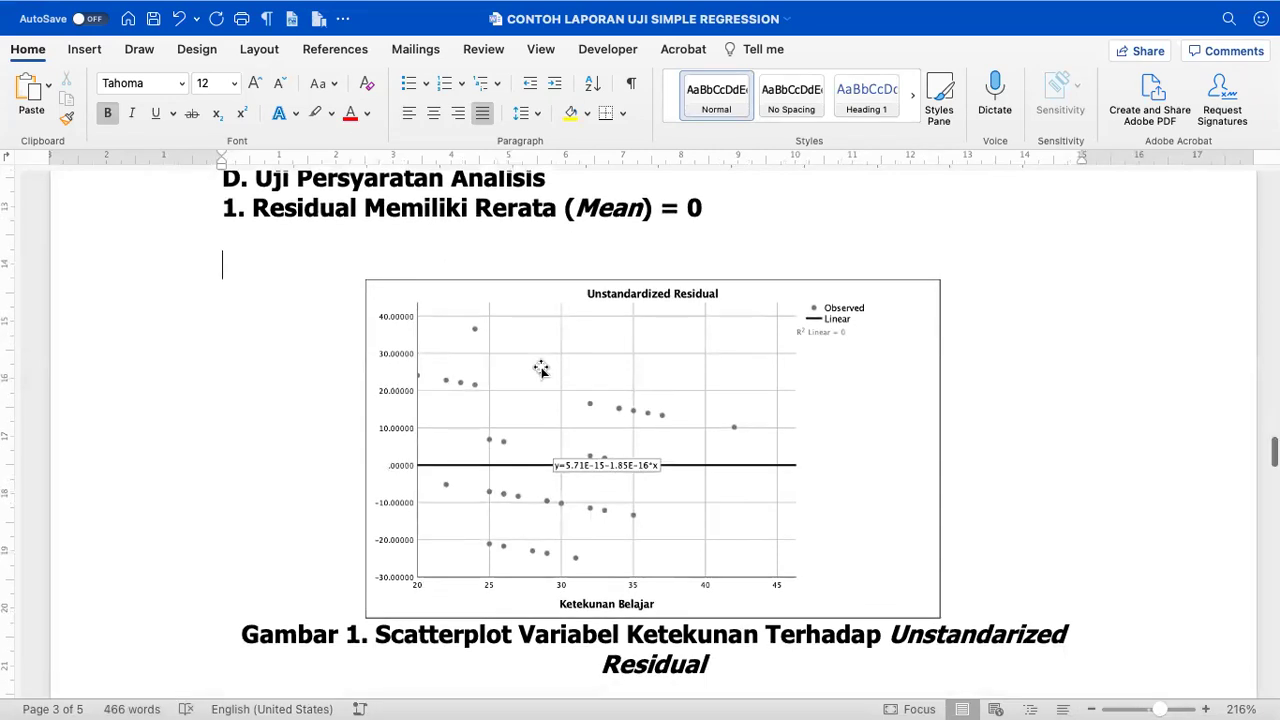
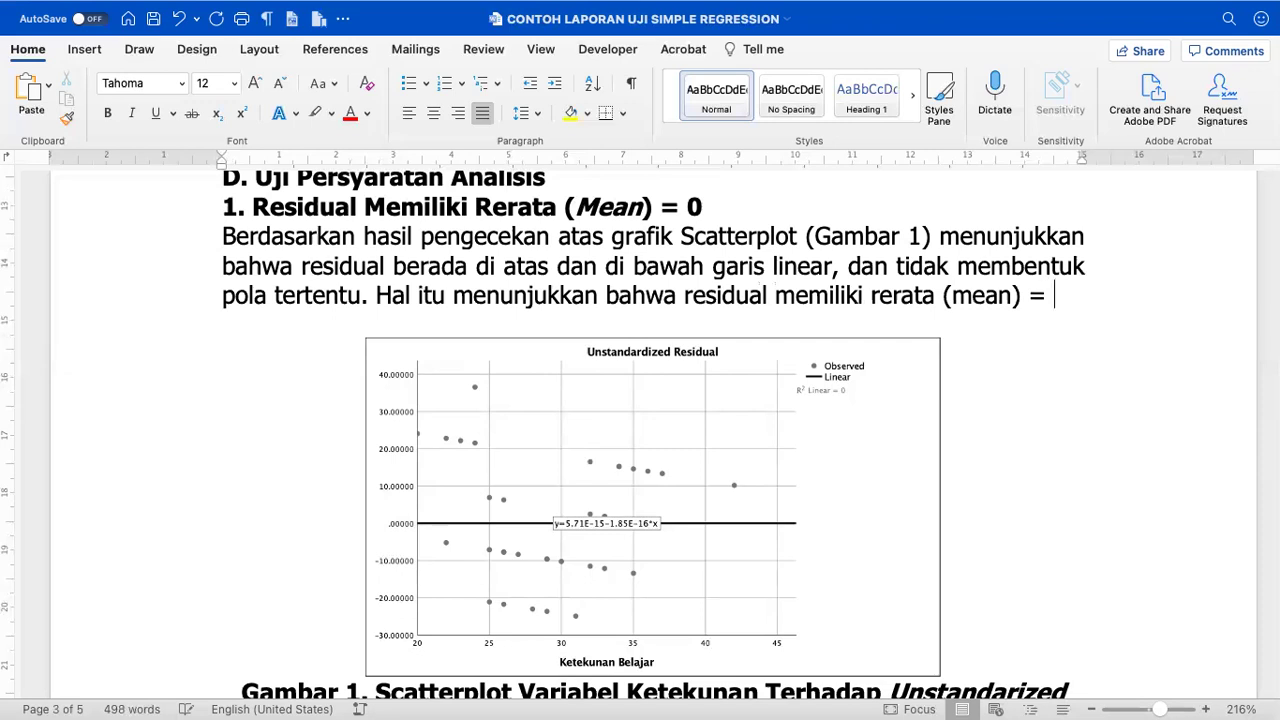
text(0.)
- Italicize the word "mean" in the last sentence of the interpretation paragraph
double_click(960, 296)
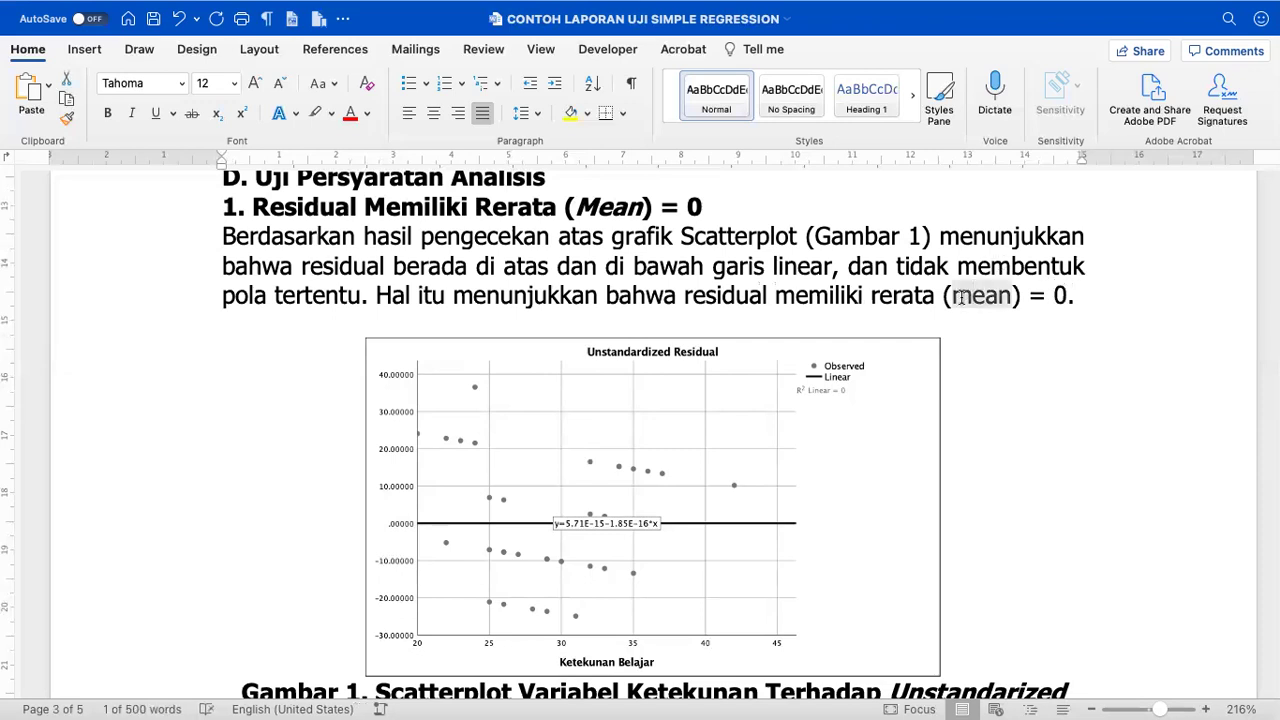
key(super+i)
click(739, 238)
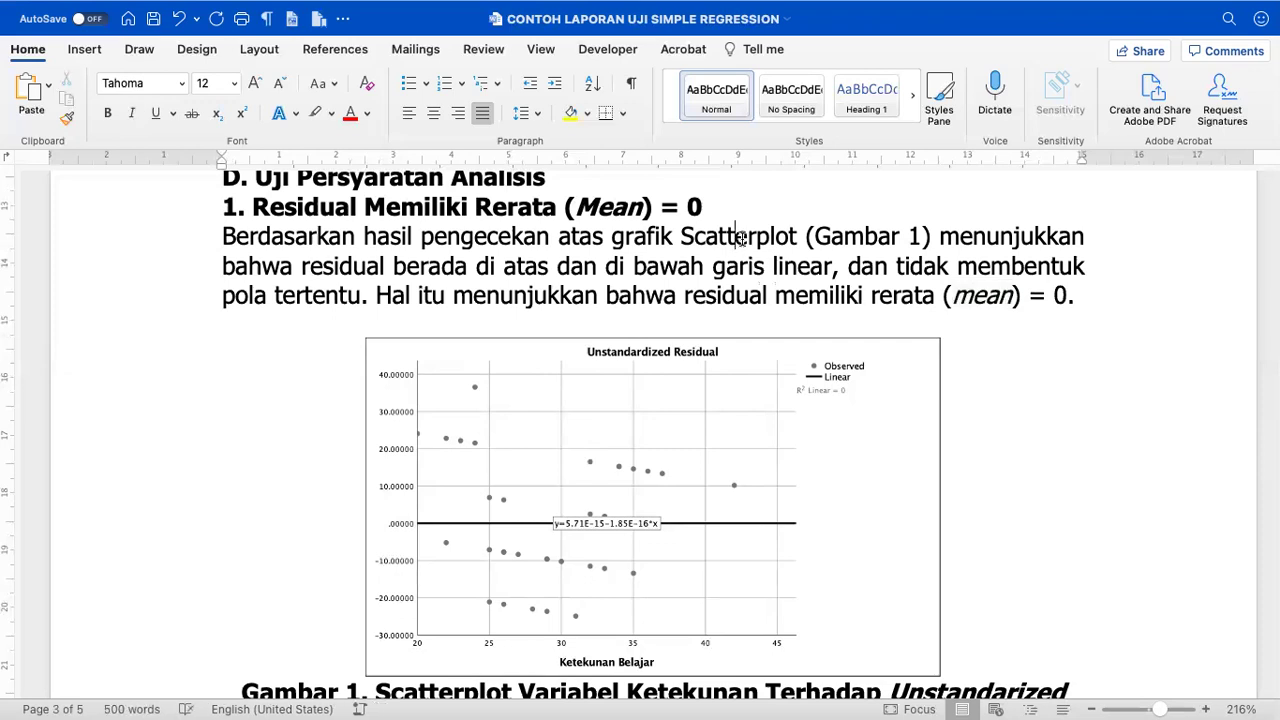
- Colour the phrase "residual memiliki rerata (mean) = 0" red in the interpretation paragraph
scroll(740, 238, down, 1)
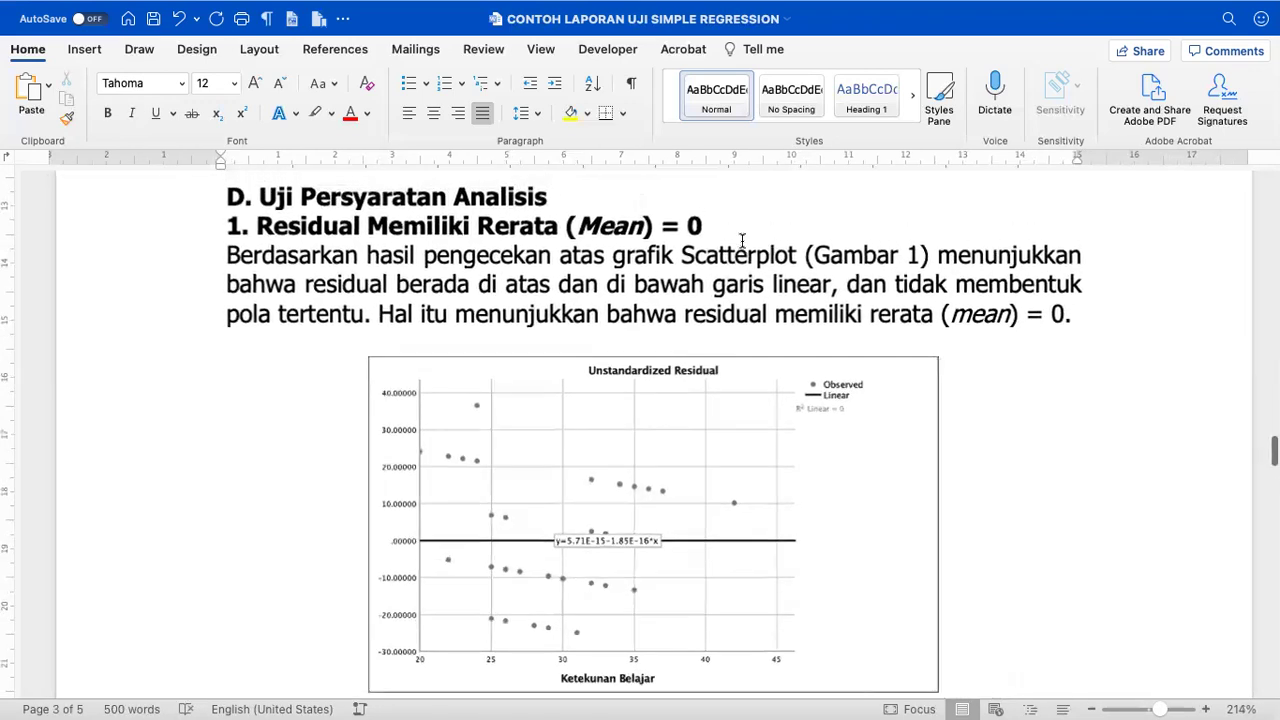
scroll(595, 445, down, 5)
scroll(595, 445, up, 3)
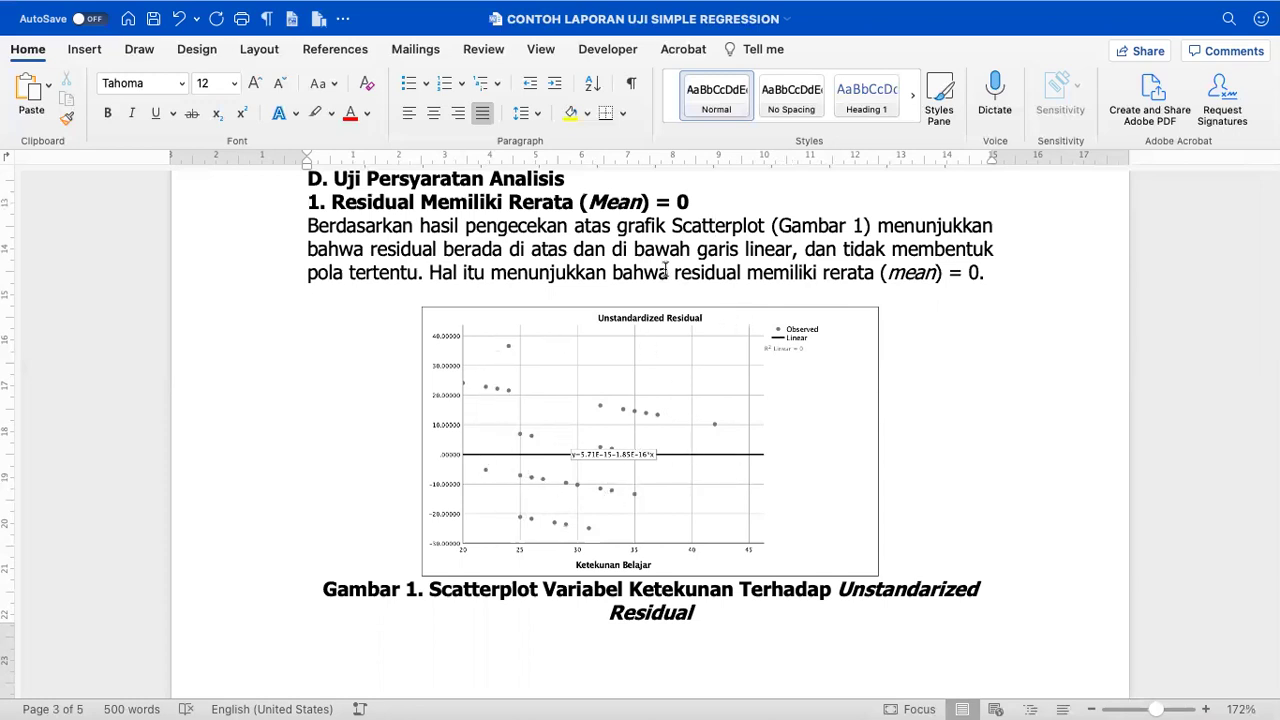
drag(675, 272, 963, 265)
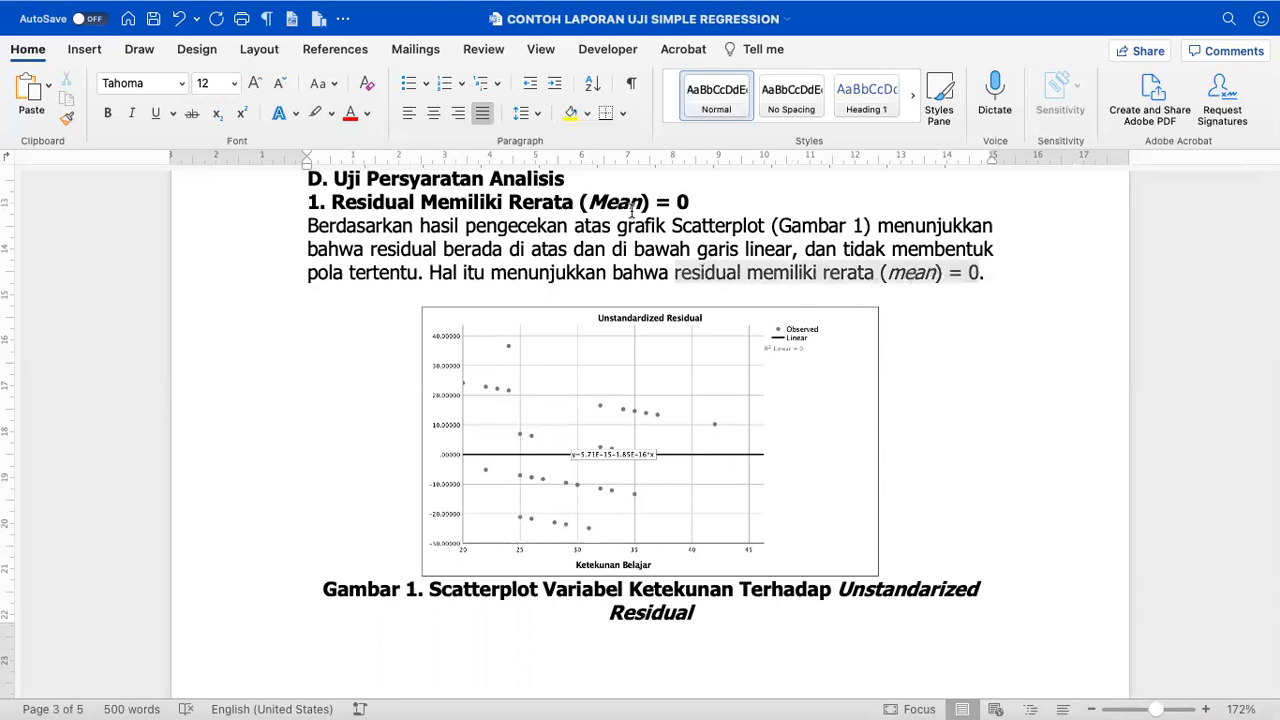
click(356, 117)
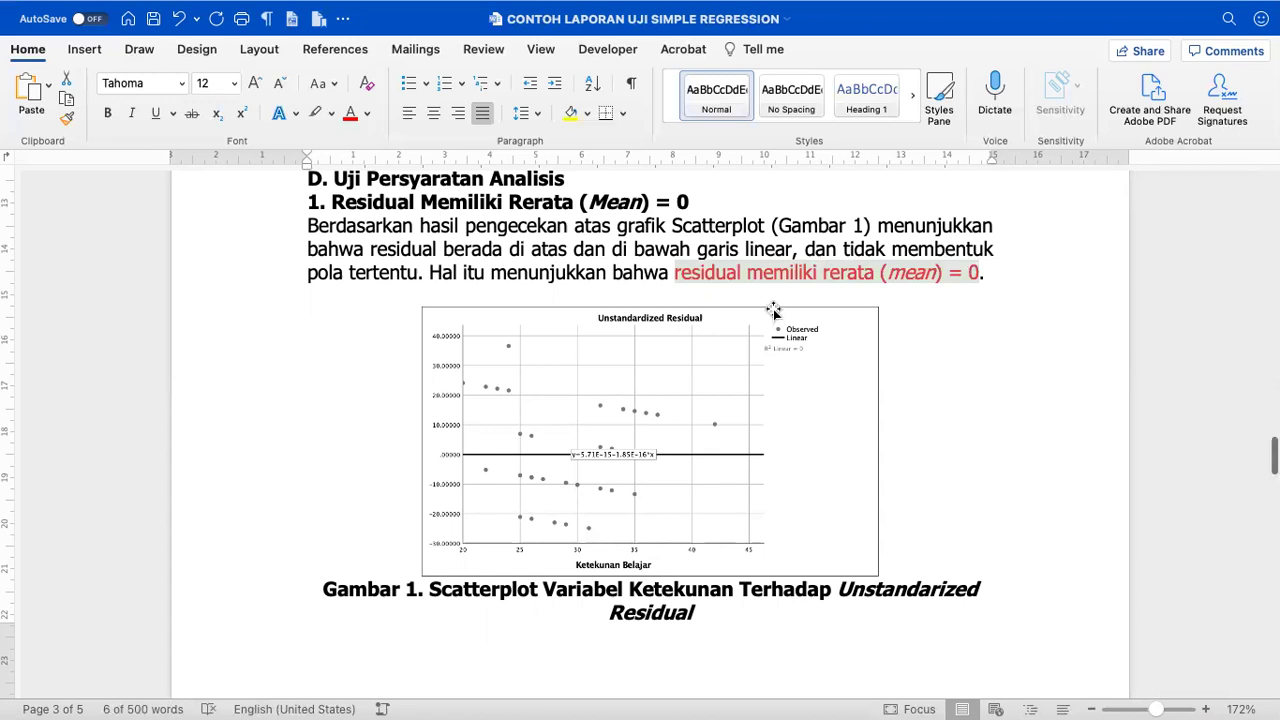
scroll(773, 311, down, 3)
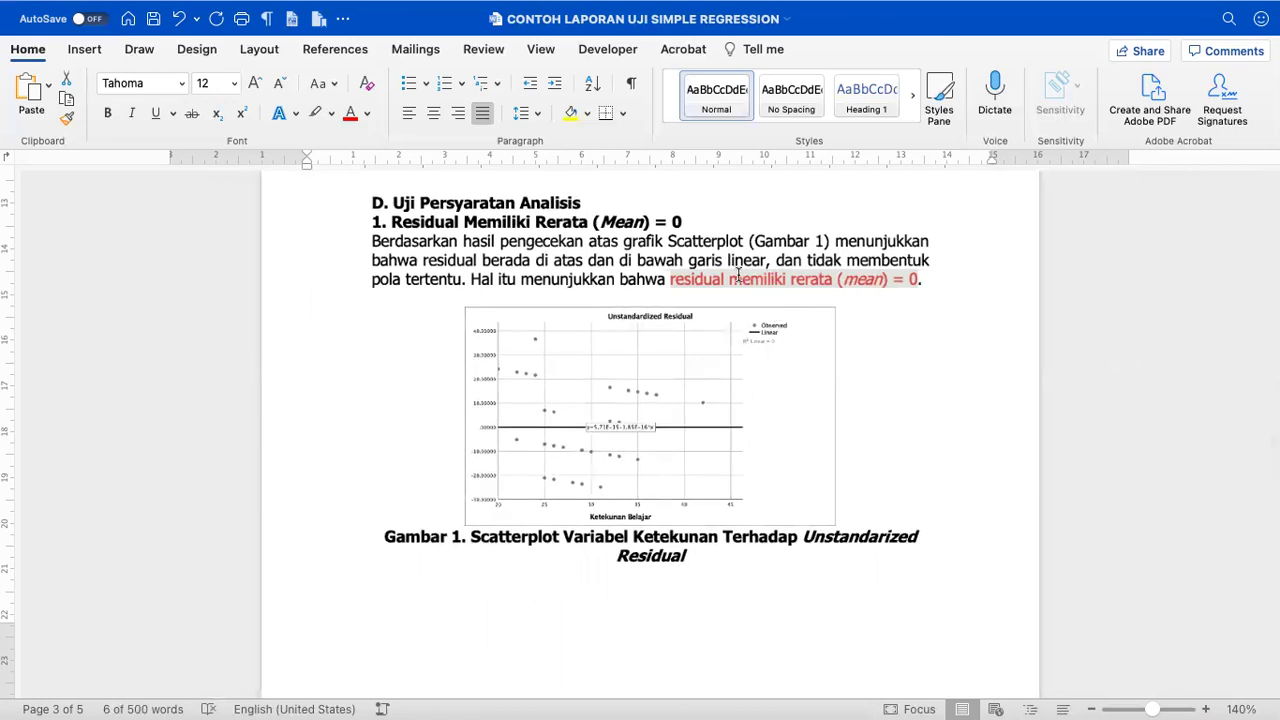
click(522, 279)
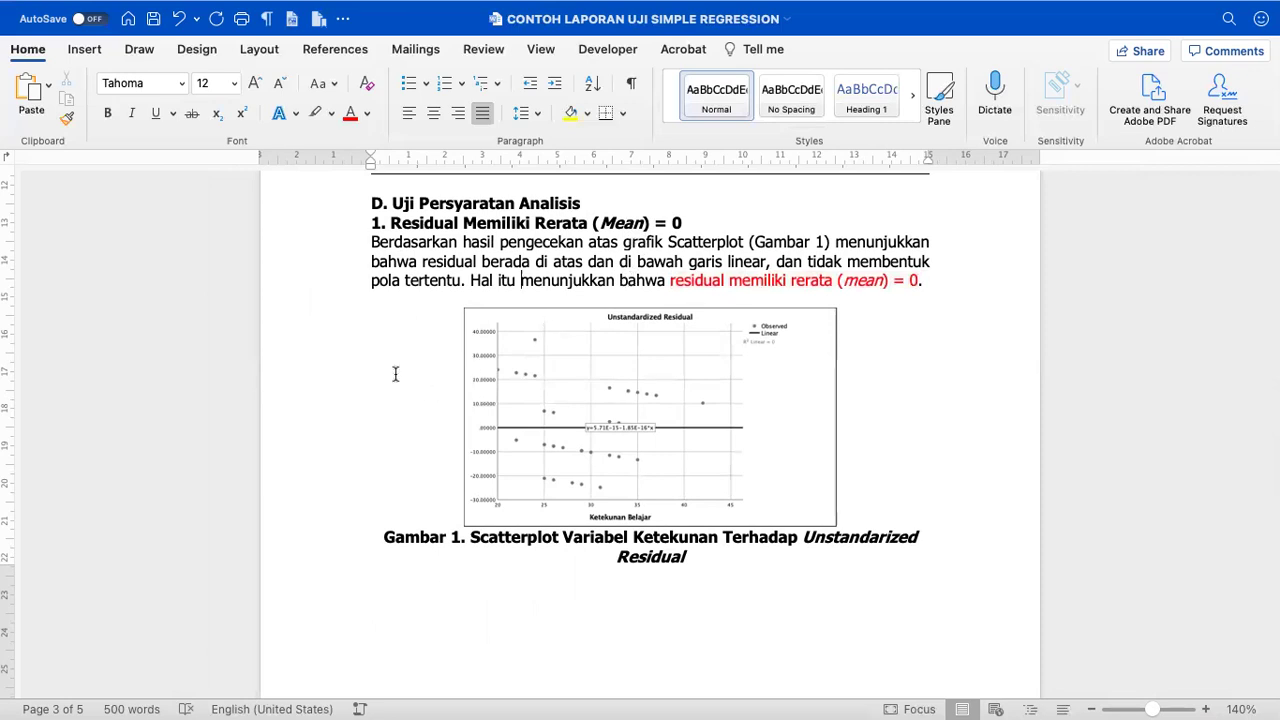
click(552, 409)
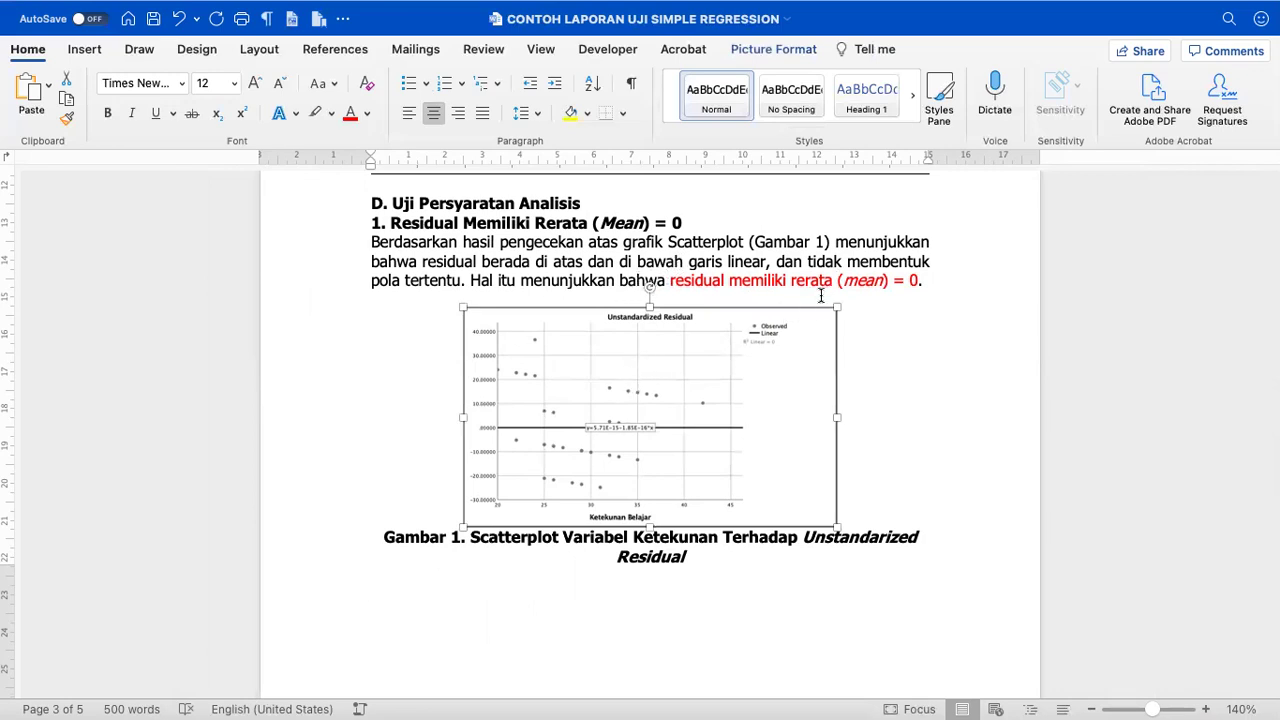
click(718, 282)
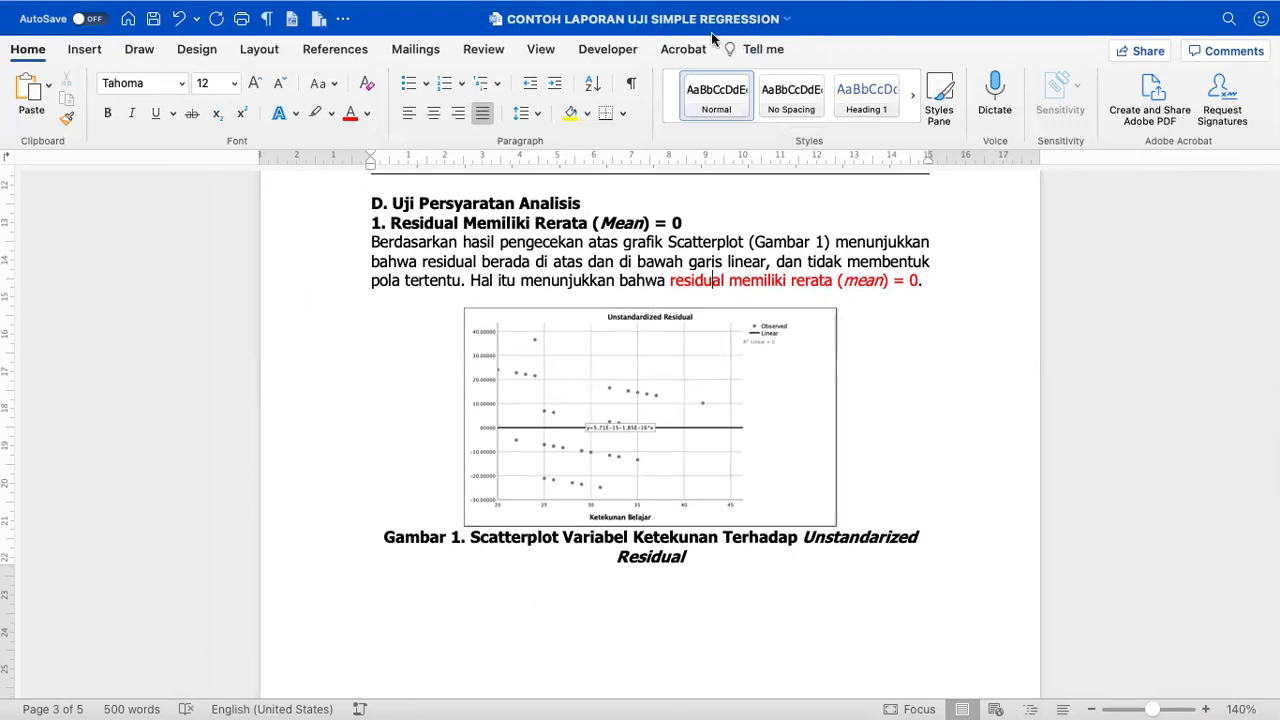
scroll(558, 313, down, 2)
scroll(558, 313, down, 6)
scroll(558, 313, up, 6)
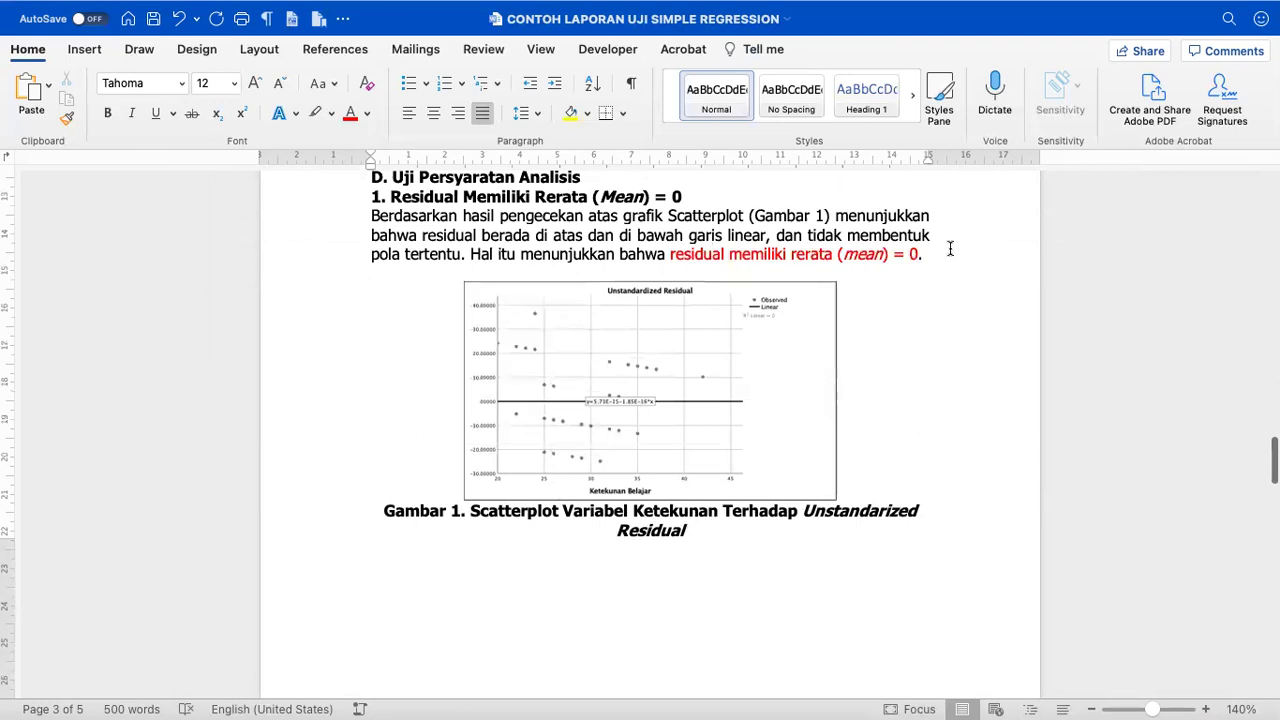
key(Down)
click(328, 268)
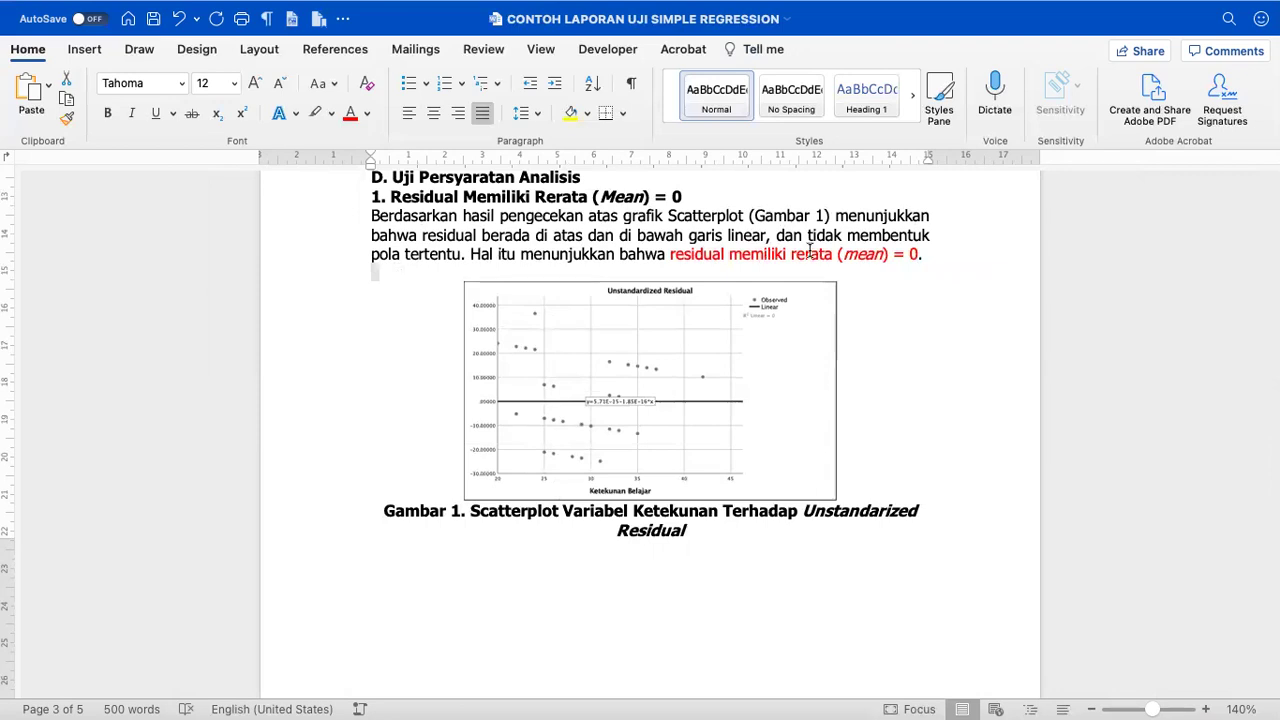
click(794, 216)
drag(343, 221, 343, 254)
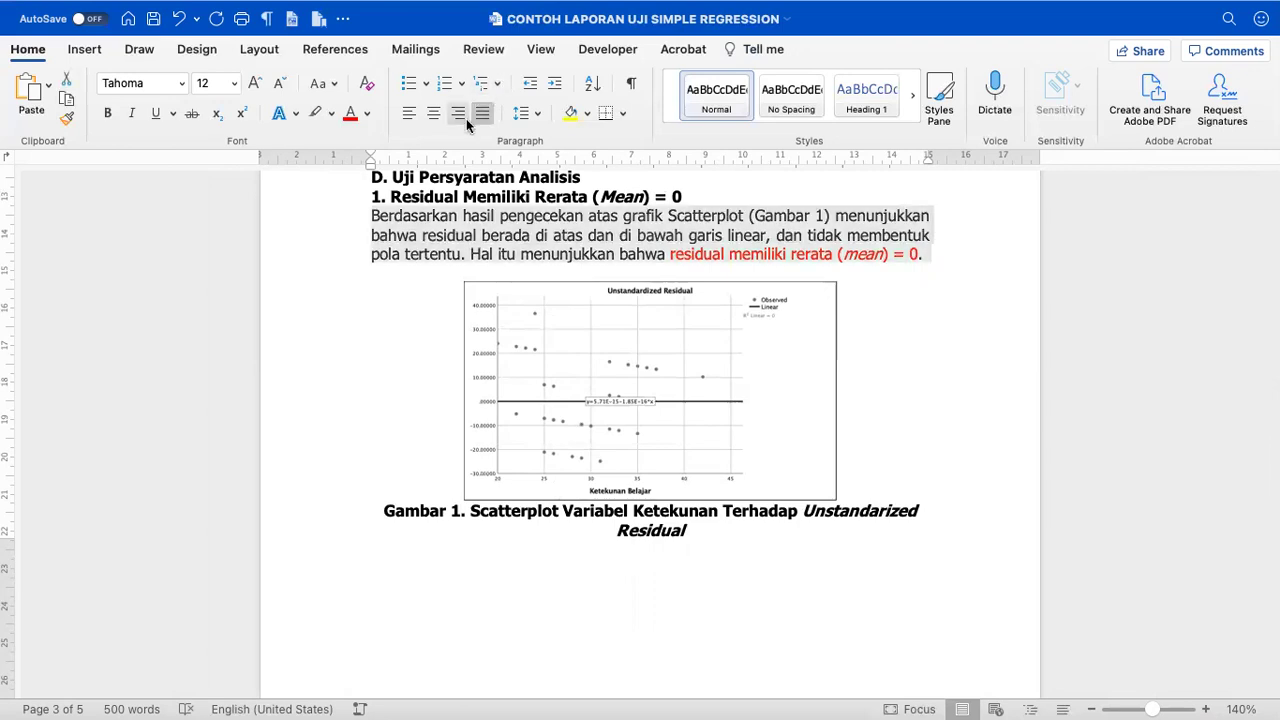
- Remove the blank line above the "2. Uji Normalitas" heading
scroll(371, 289, down, 3)
scroll(371, 289, down, 4)
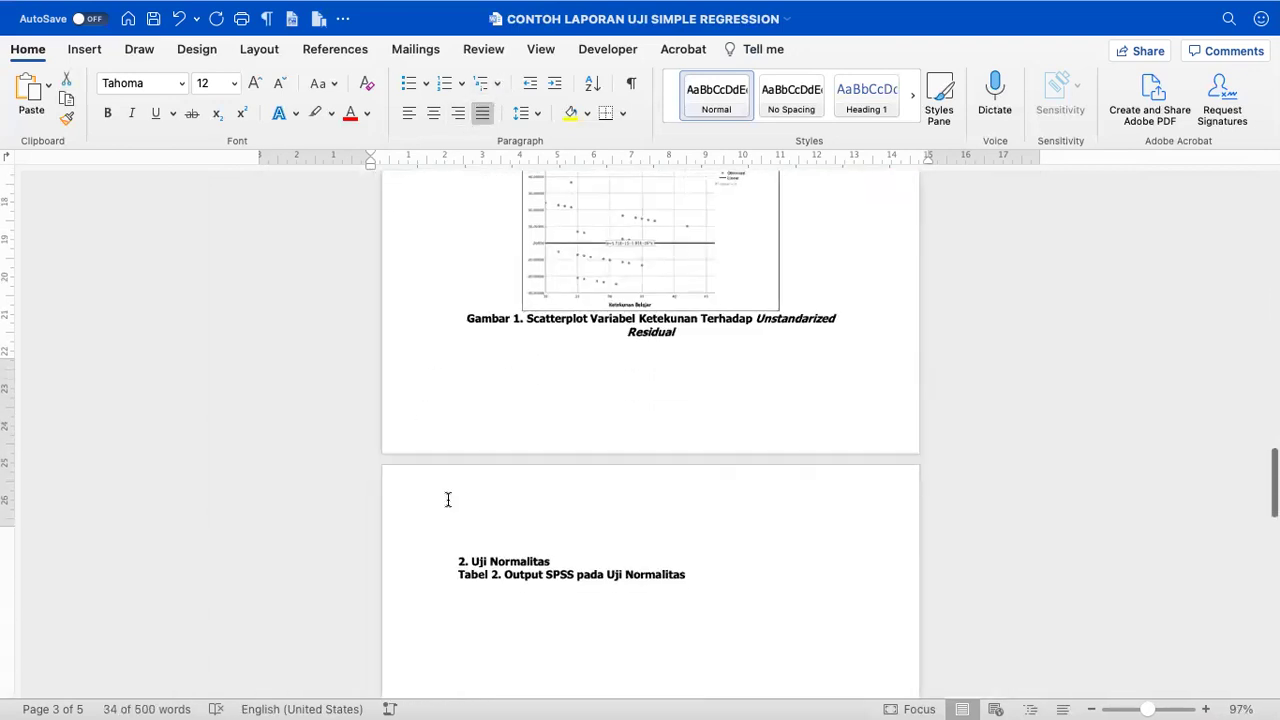
click(424, 425)
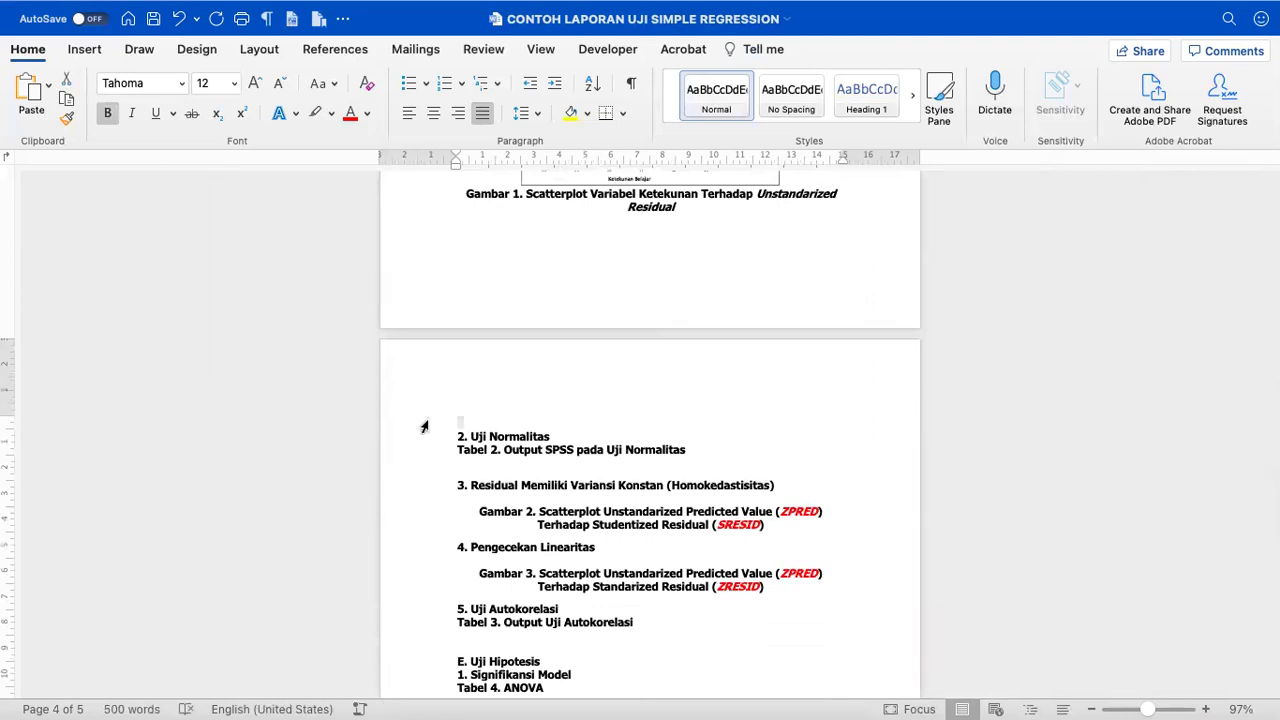
key(Delete)
scroll(424, 427, down, 3)
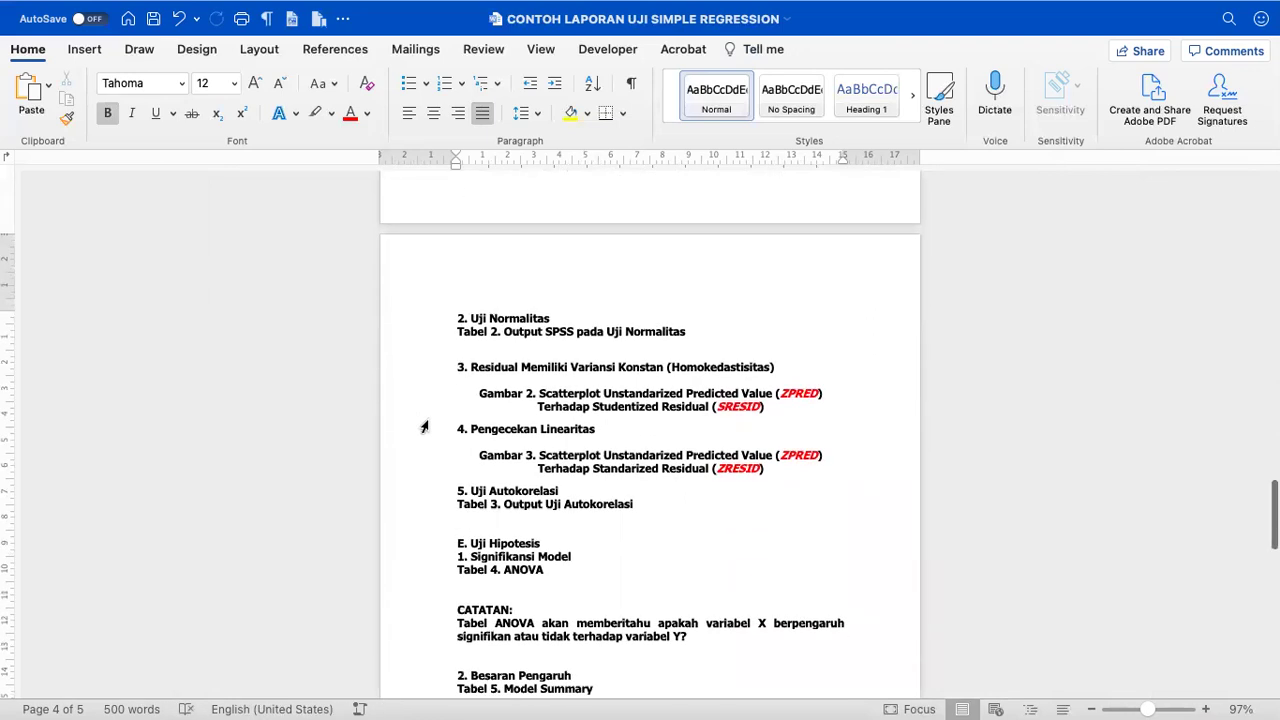
scroll(424, 427, down, 2)
scroll(424, 427, up, 1)
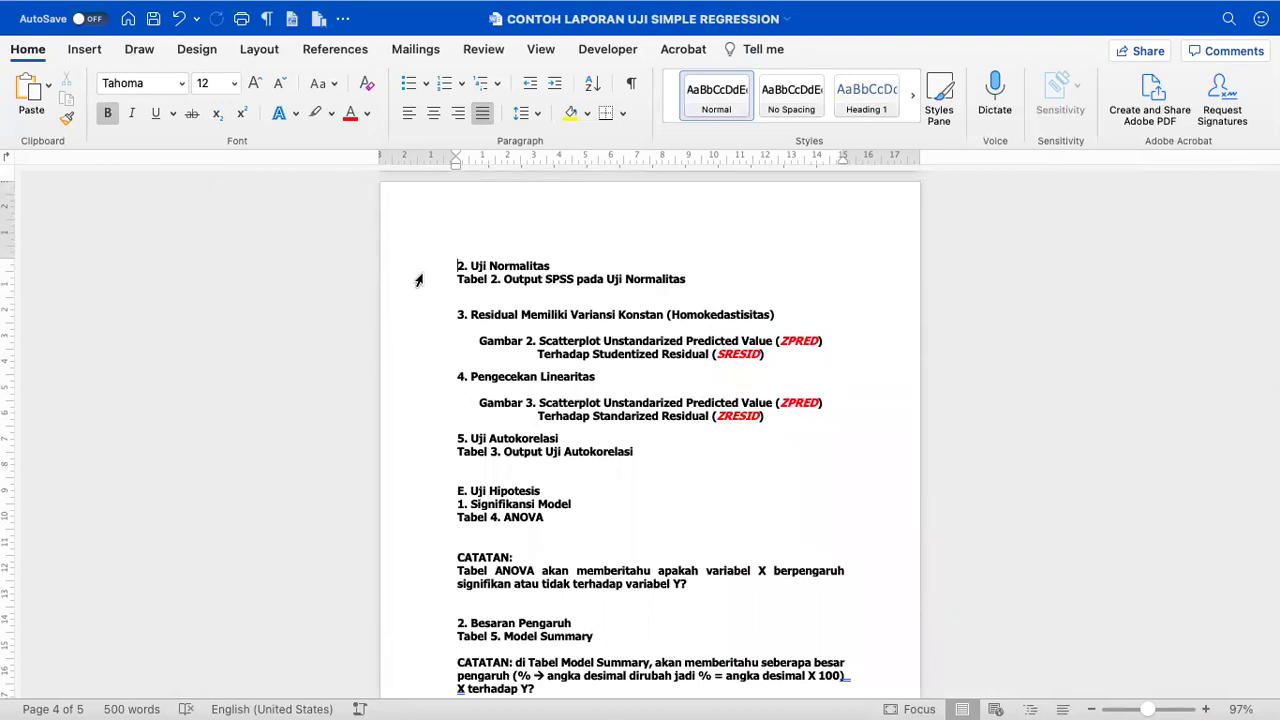
click(439, 263)
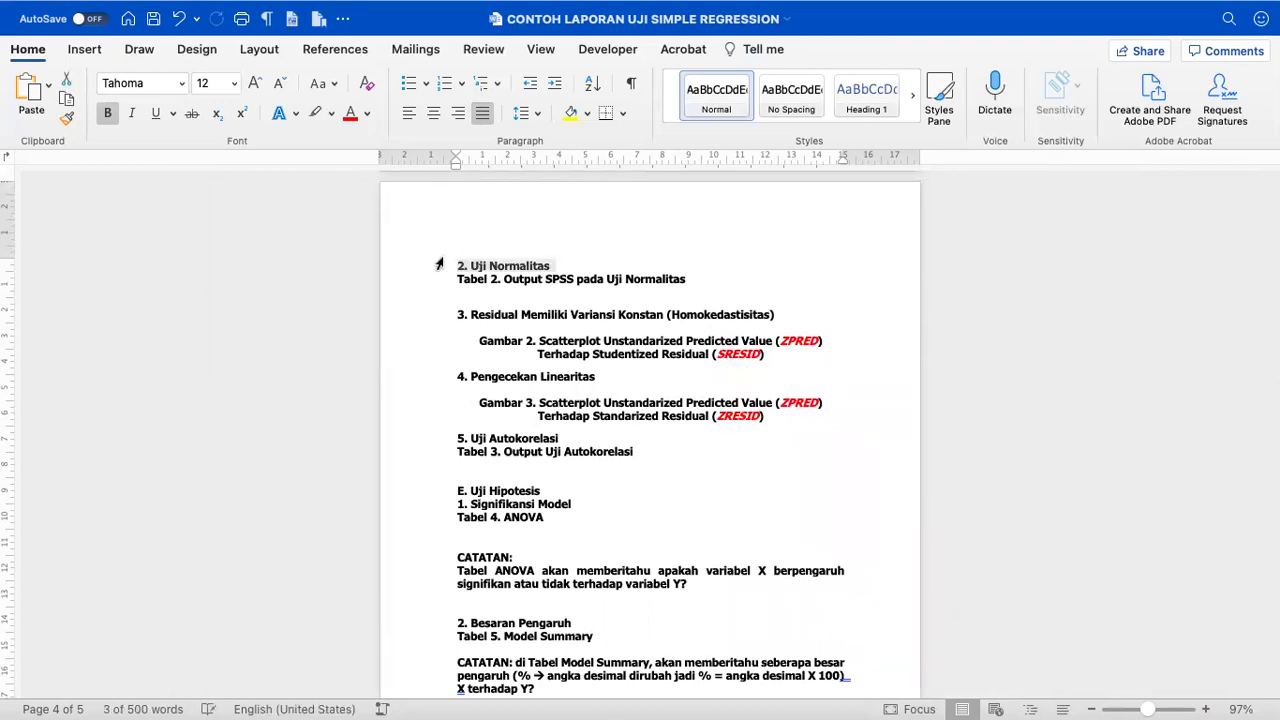
click(435, 329)
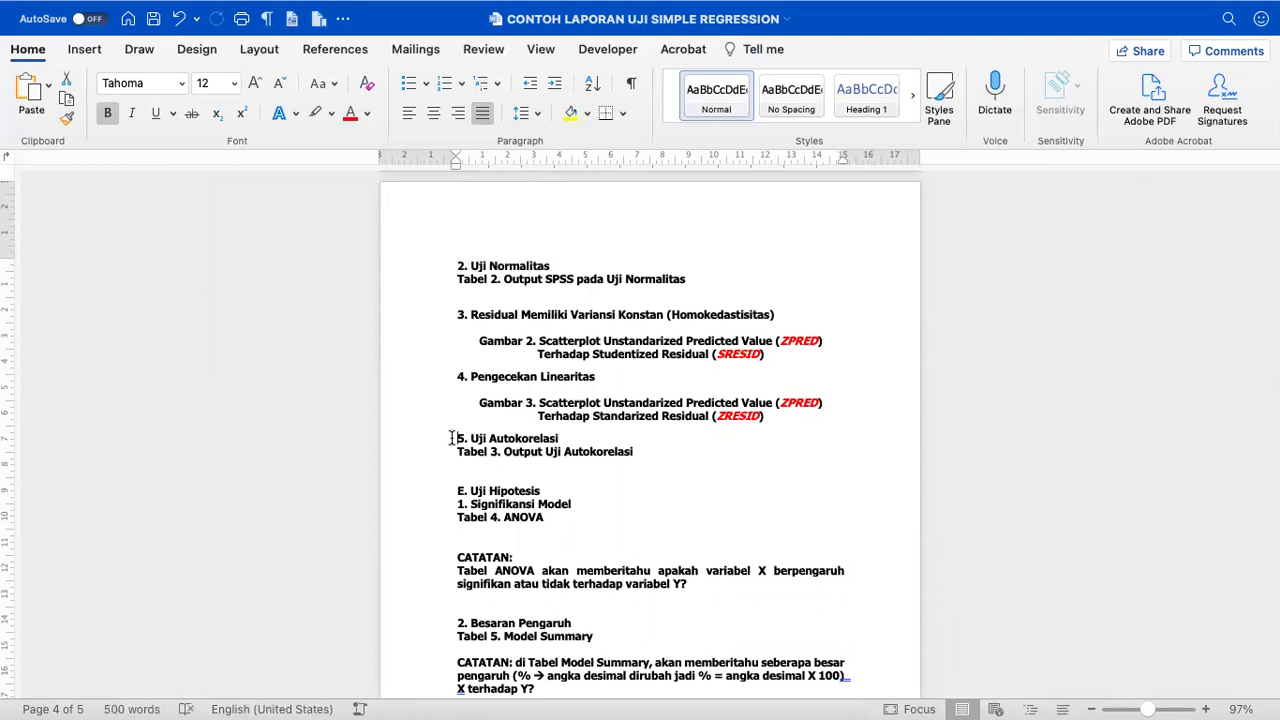
scroll(451, 438, down, 2)
scroll(451, 437, down, 2)
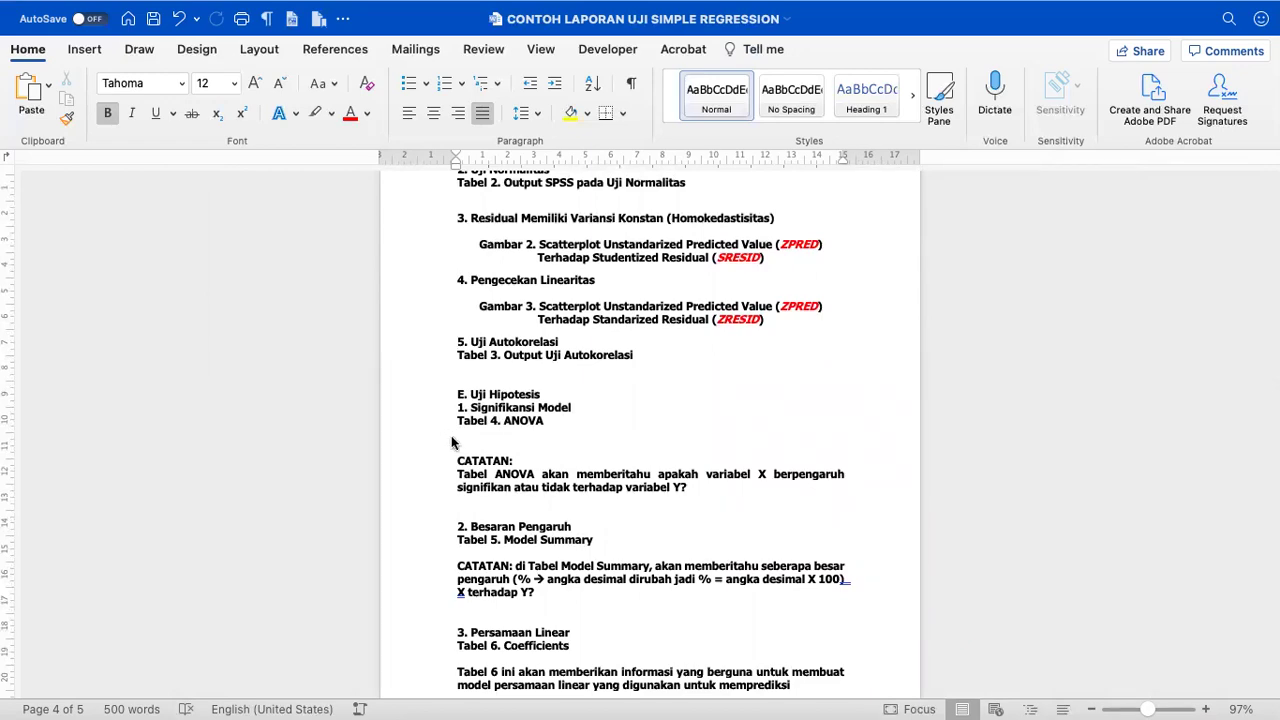
- Switch to the SPSS dataset Data Uji Simple Regresssion.sav and set up an Explore analysis with RES_1 as the dependent variable
key(super+Tab)
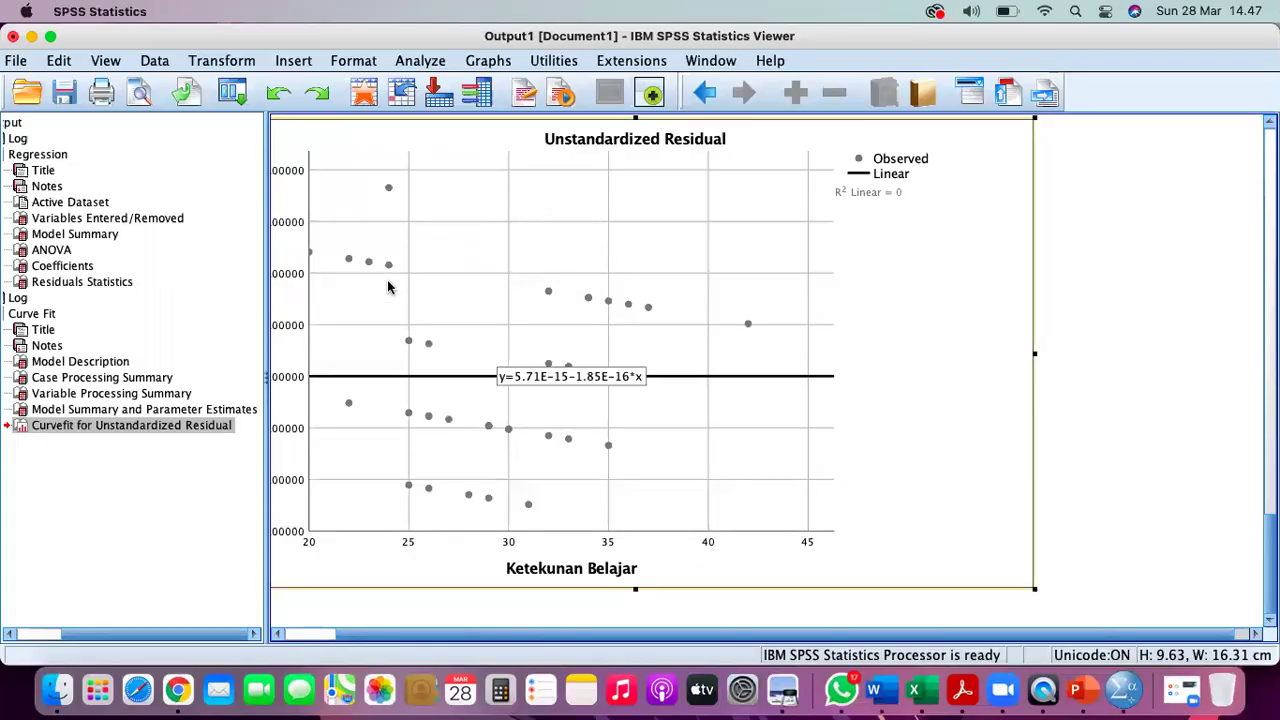
click(712, 61)
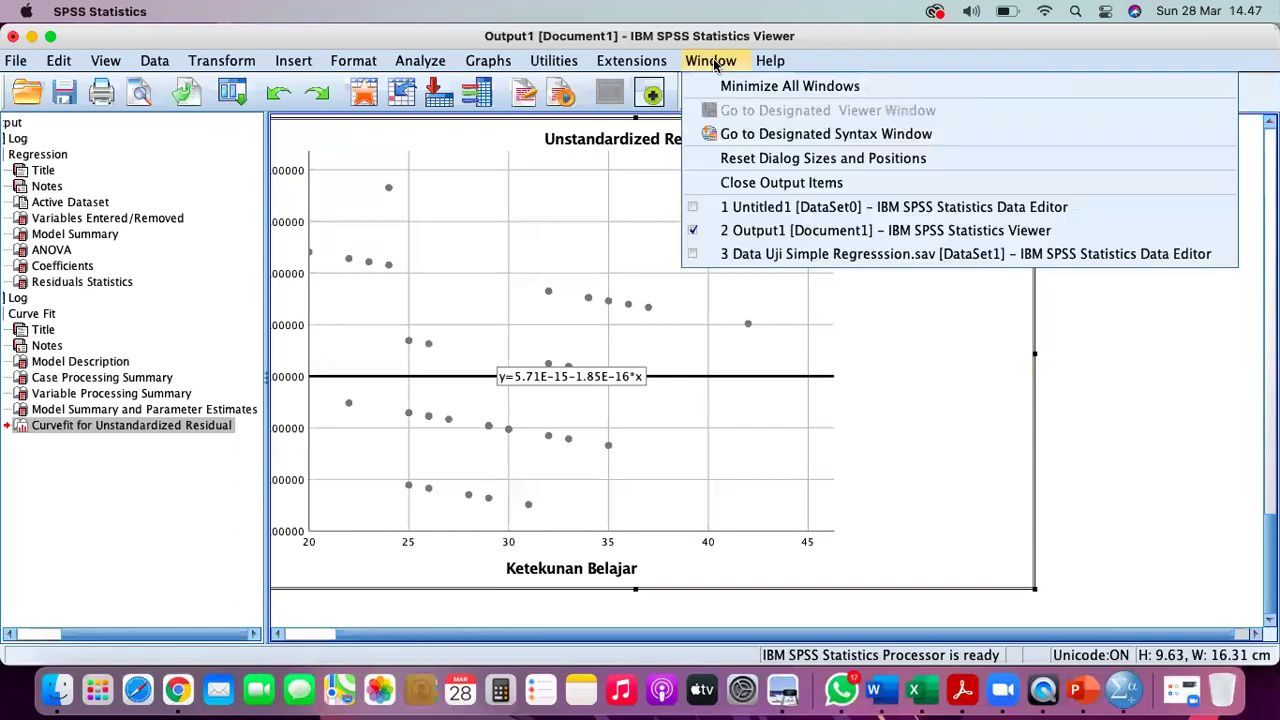
click(745, 253)
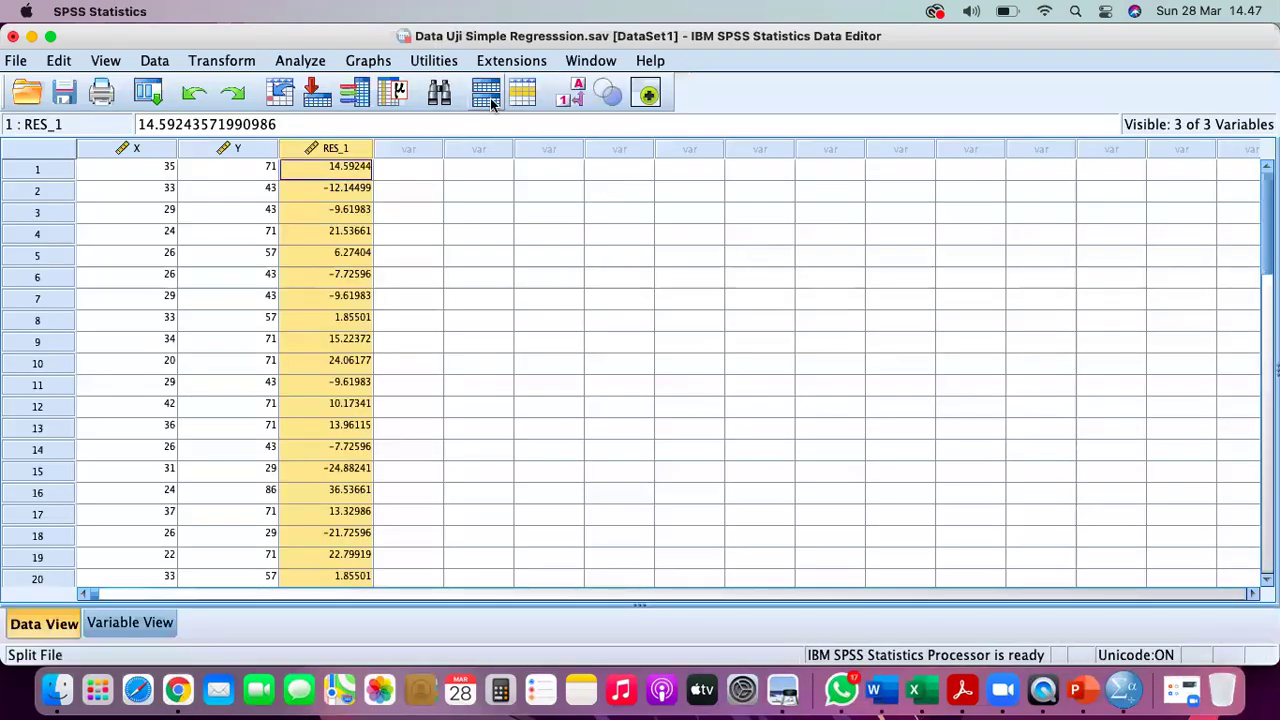
click(300, 61)
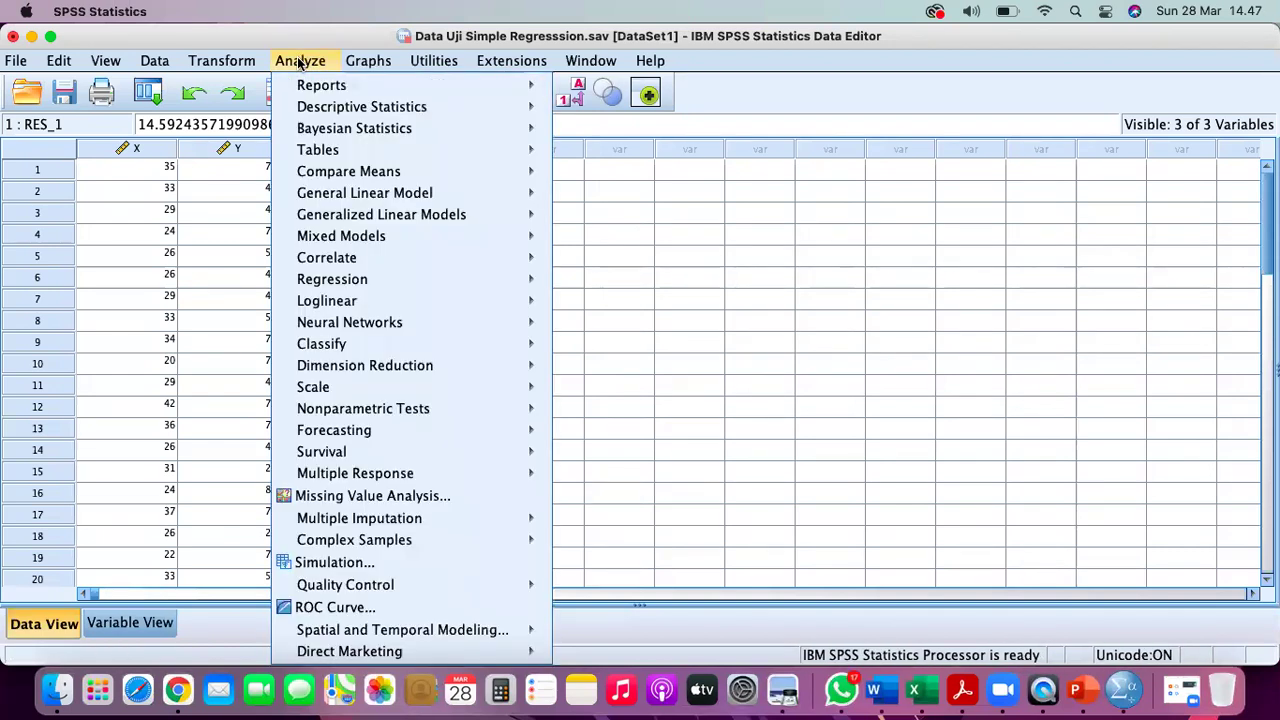
mouse_move(328, 112)
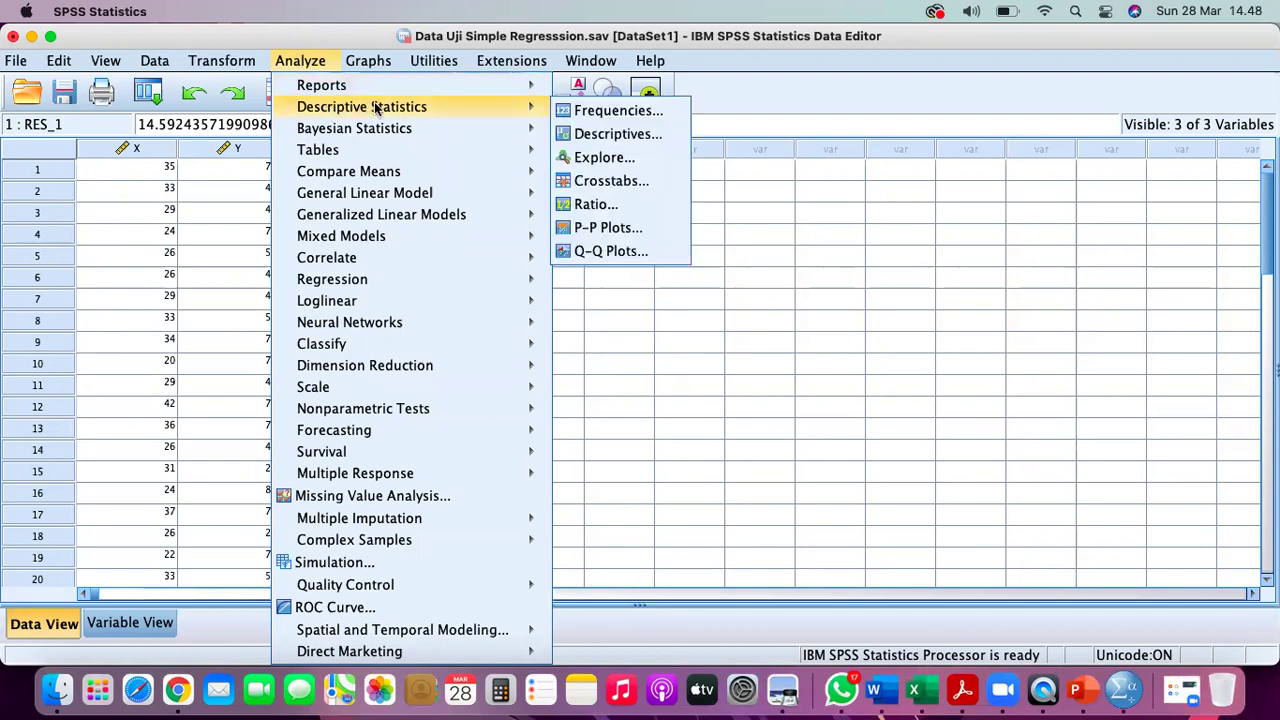
click(624, 164)
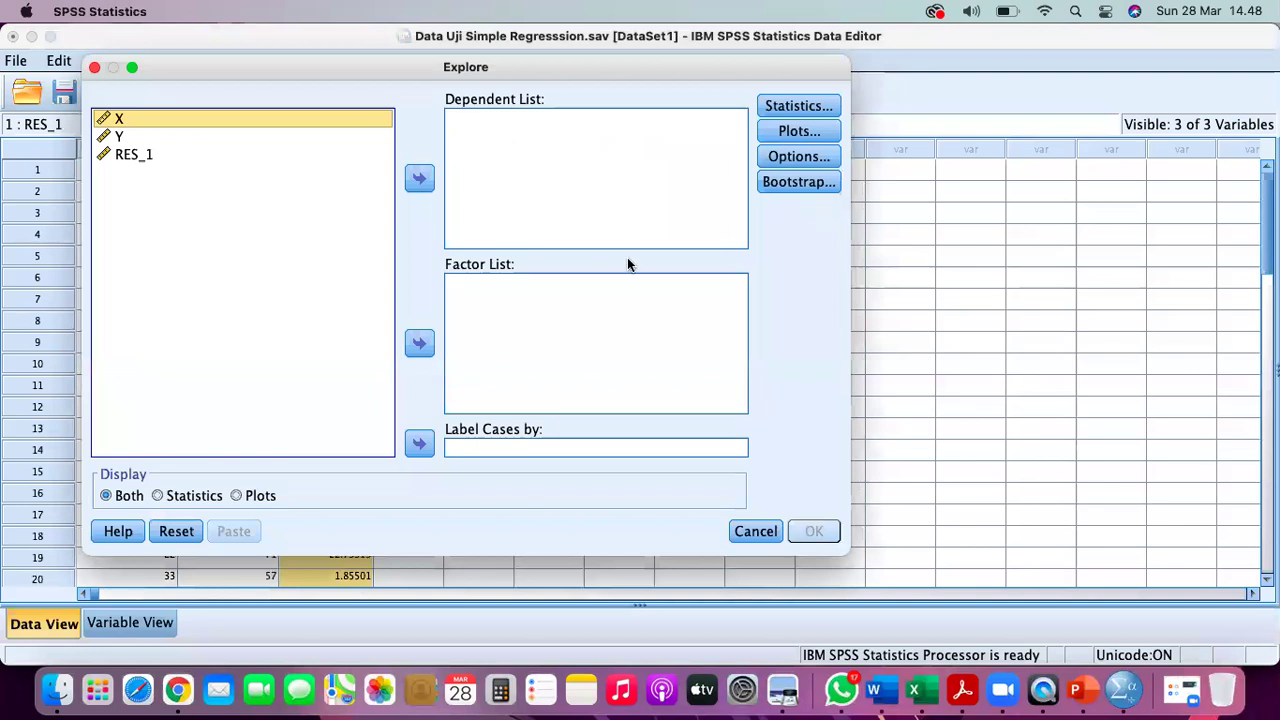
drag(847, 553, 900, 563)
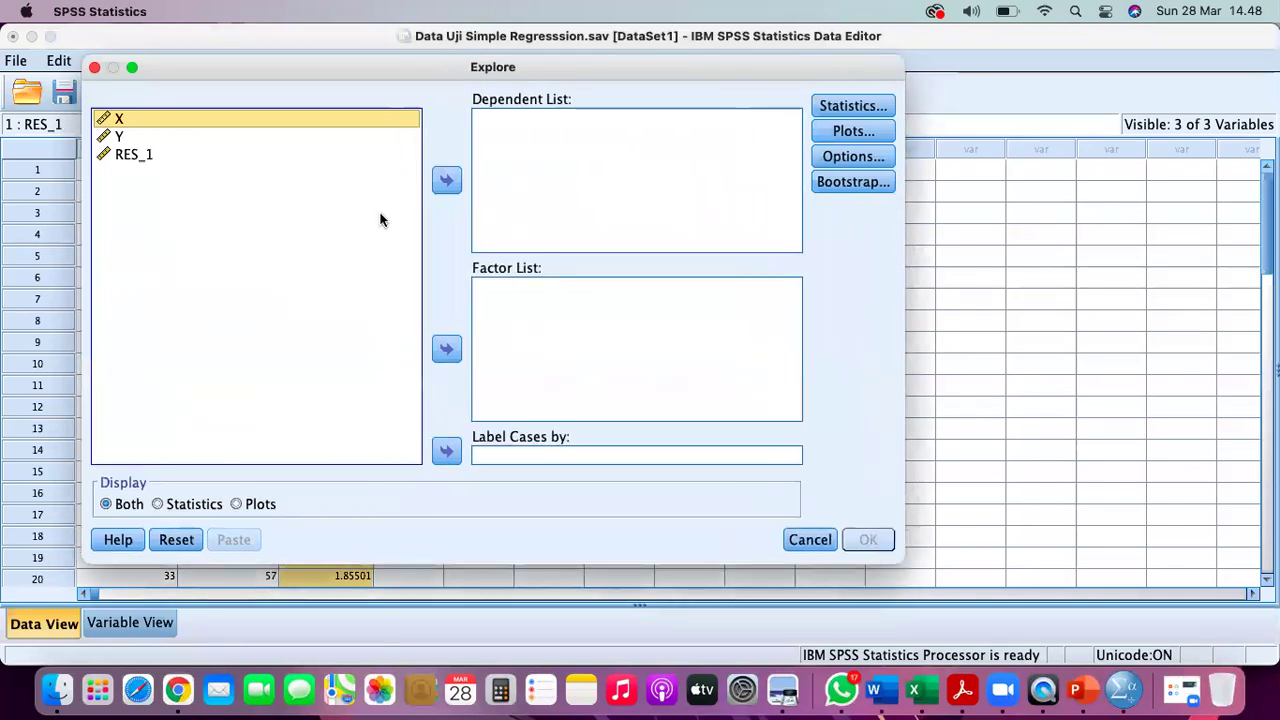
click(131, 160)
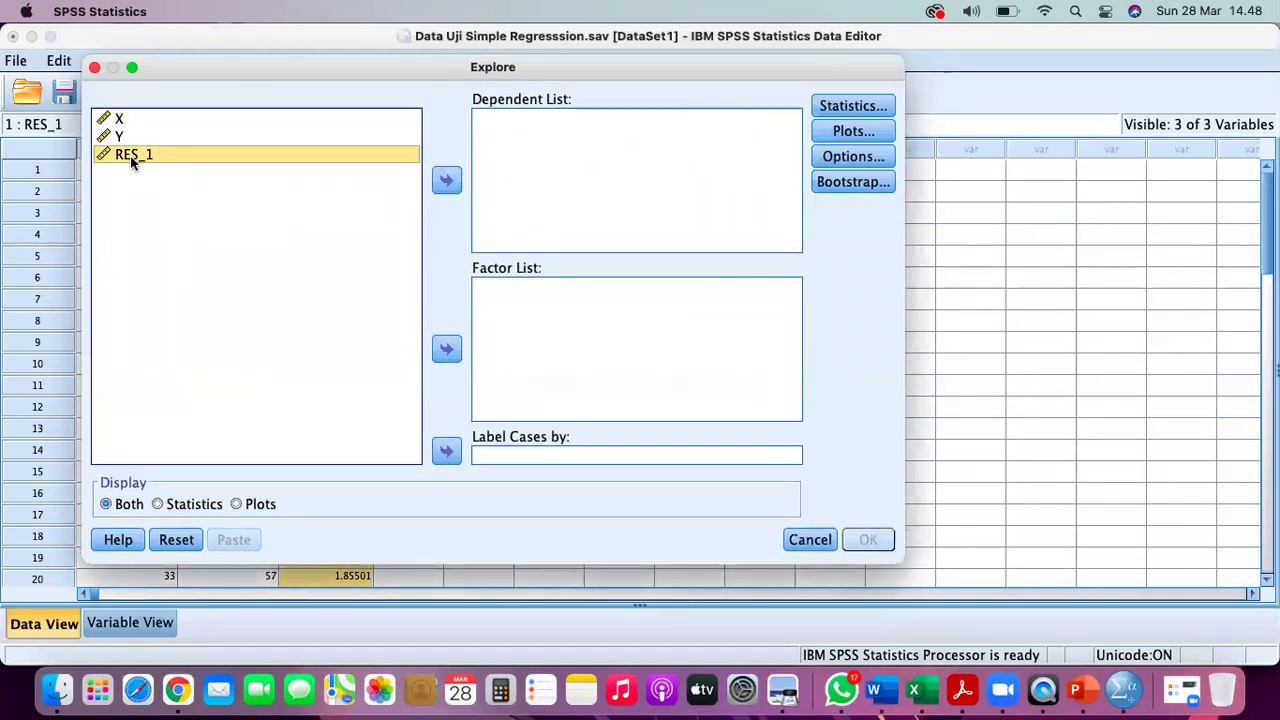
click(448, 183)
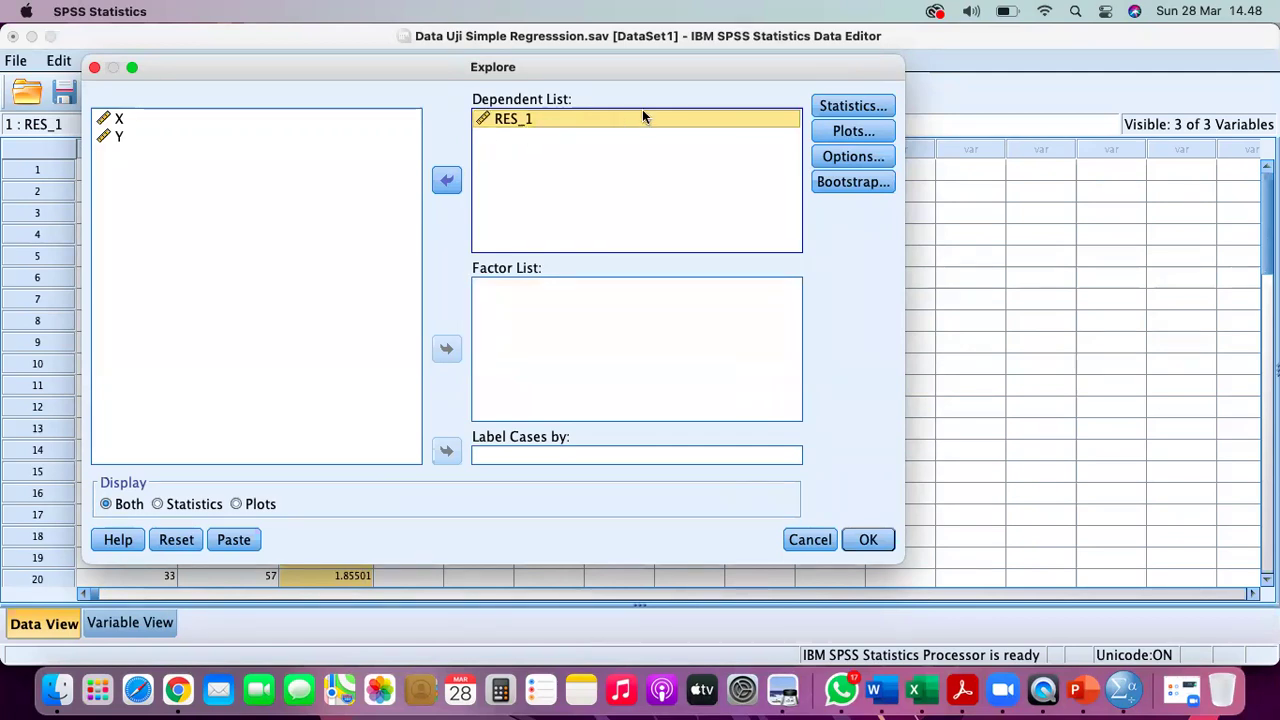
- Add a histogram and normality plots with tests to the Explore analysis of RES_1 and run it
click(824, 131)
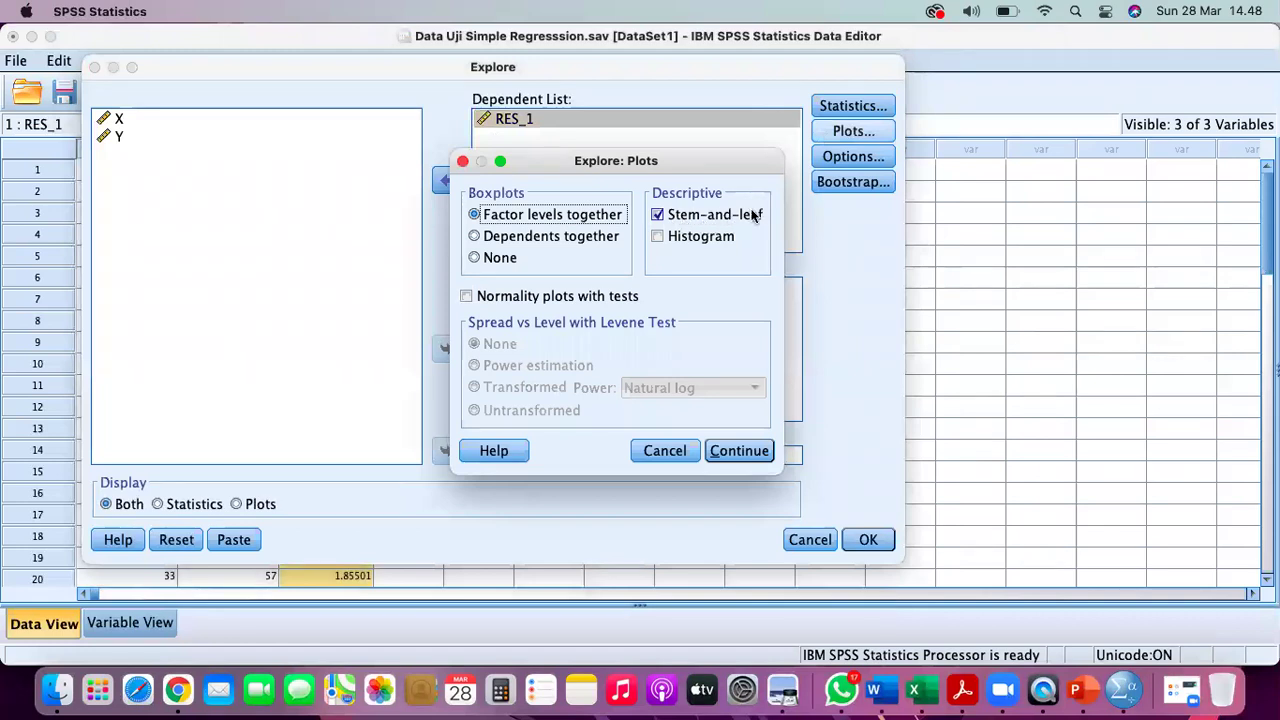
click(694, 239)
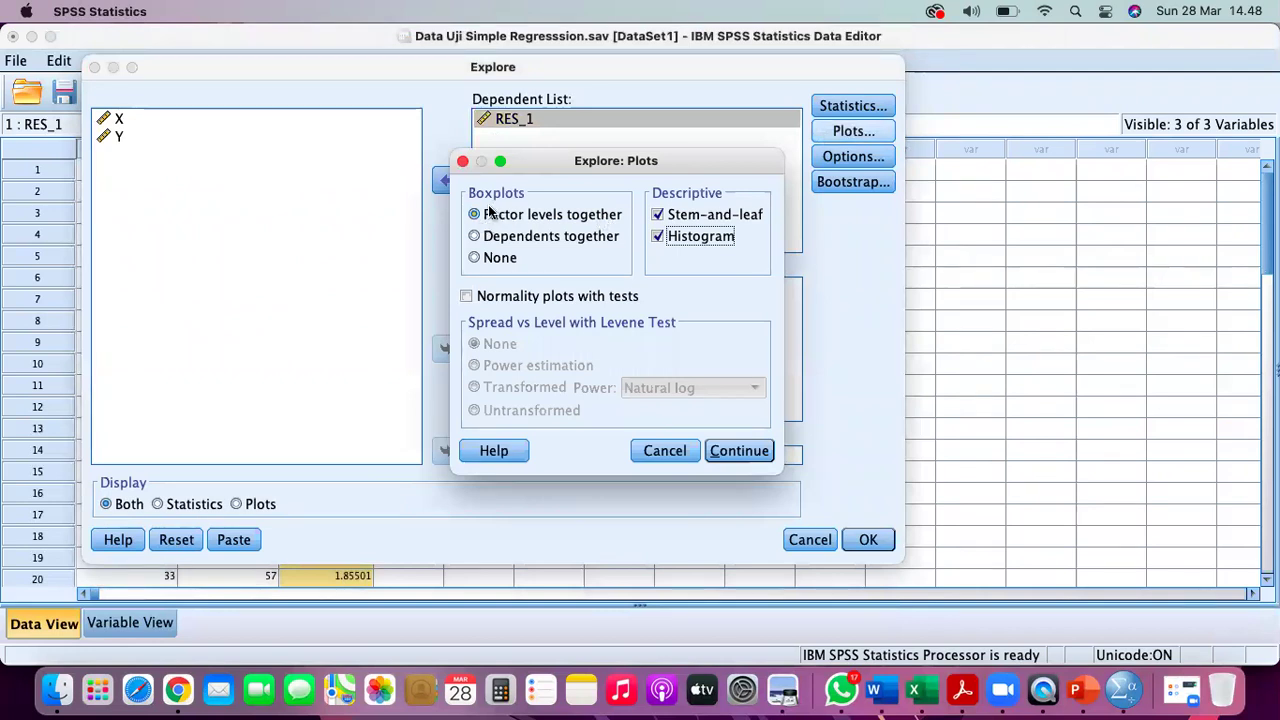
click(500, 300)
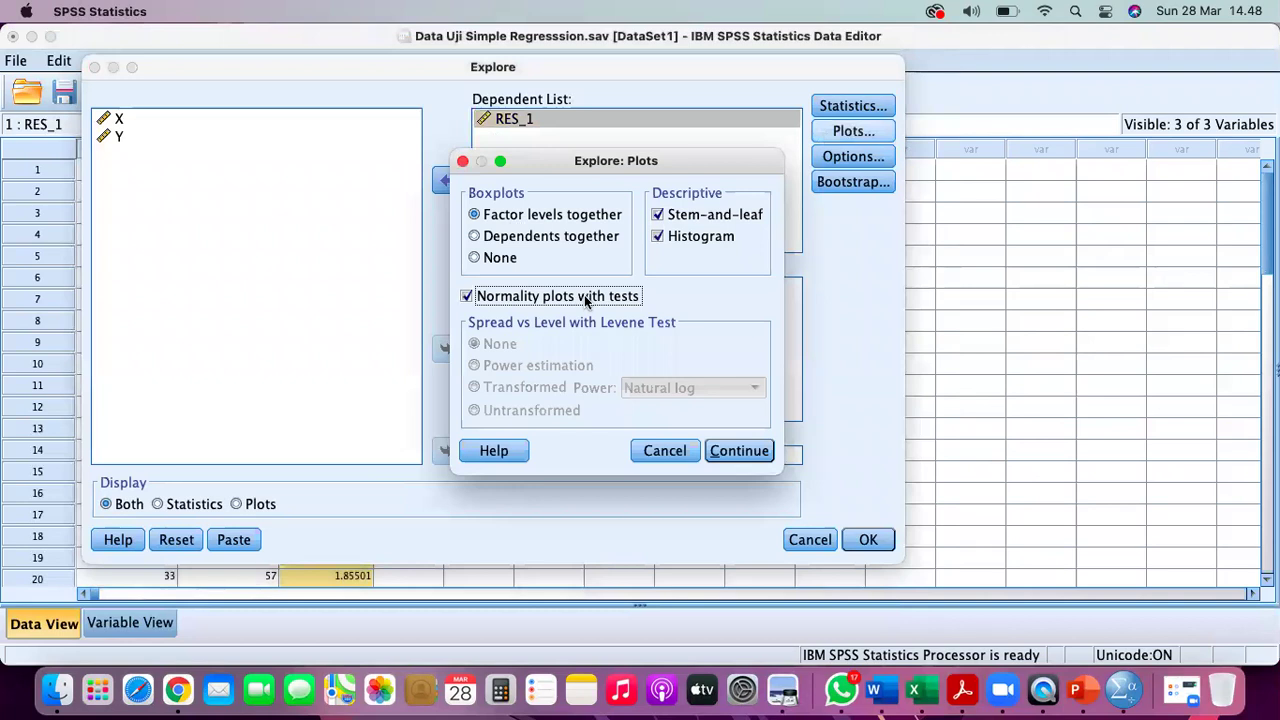
click(735, 456)
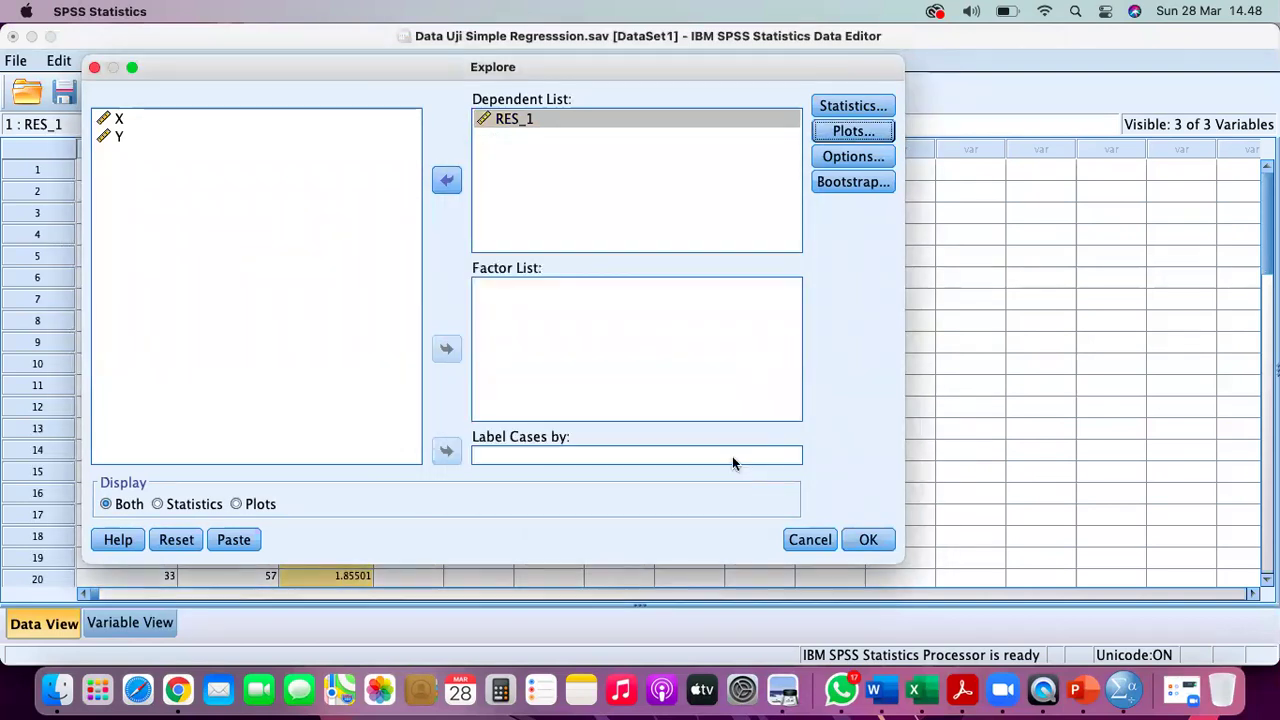
click(868, 540)
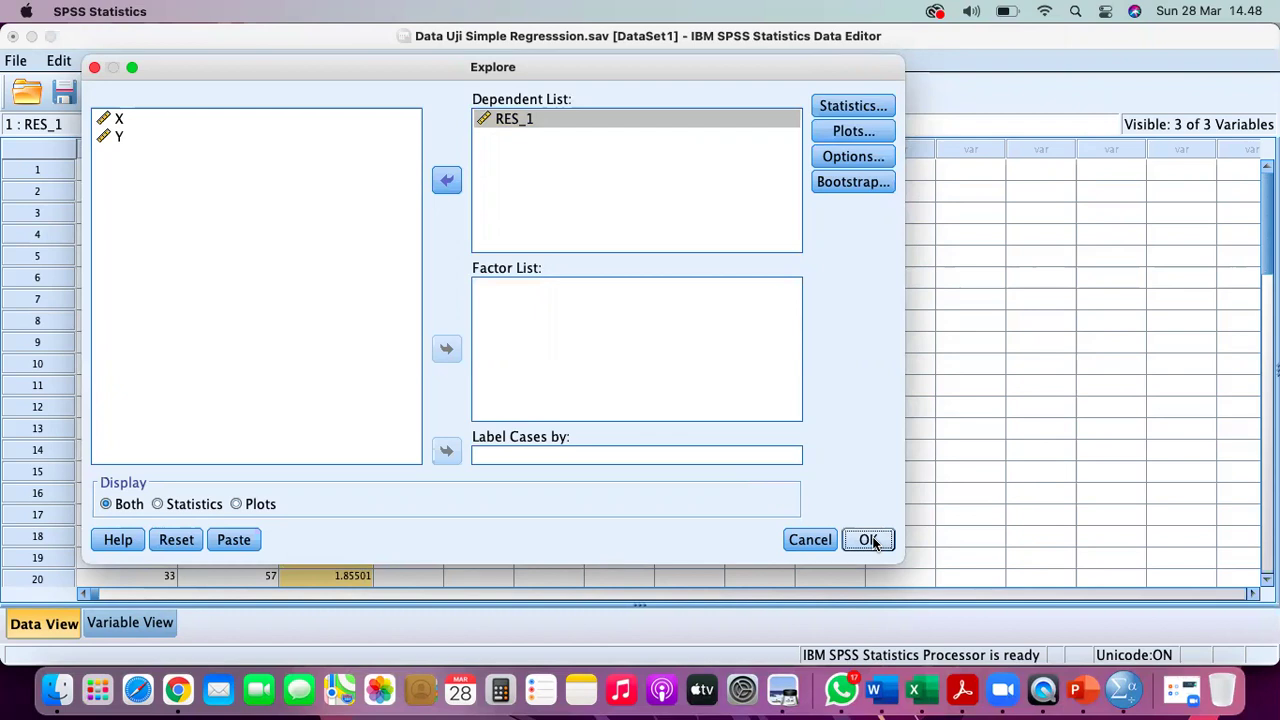
click(868, 540)
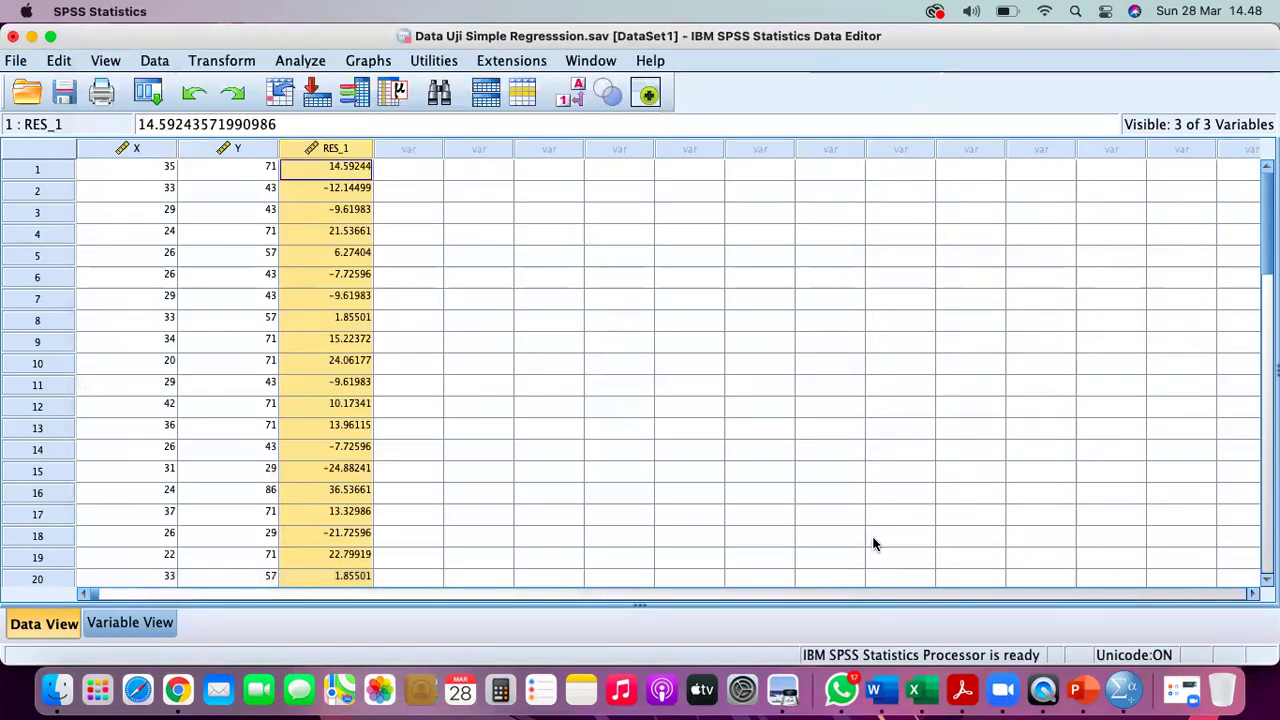
- Copy the Tests of Normality table for the unstandardized residual from the Output1 viewer
click(590, 62)
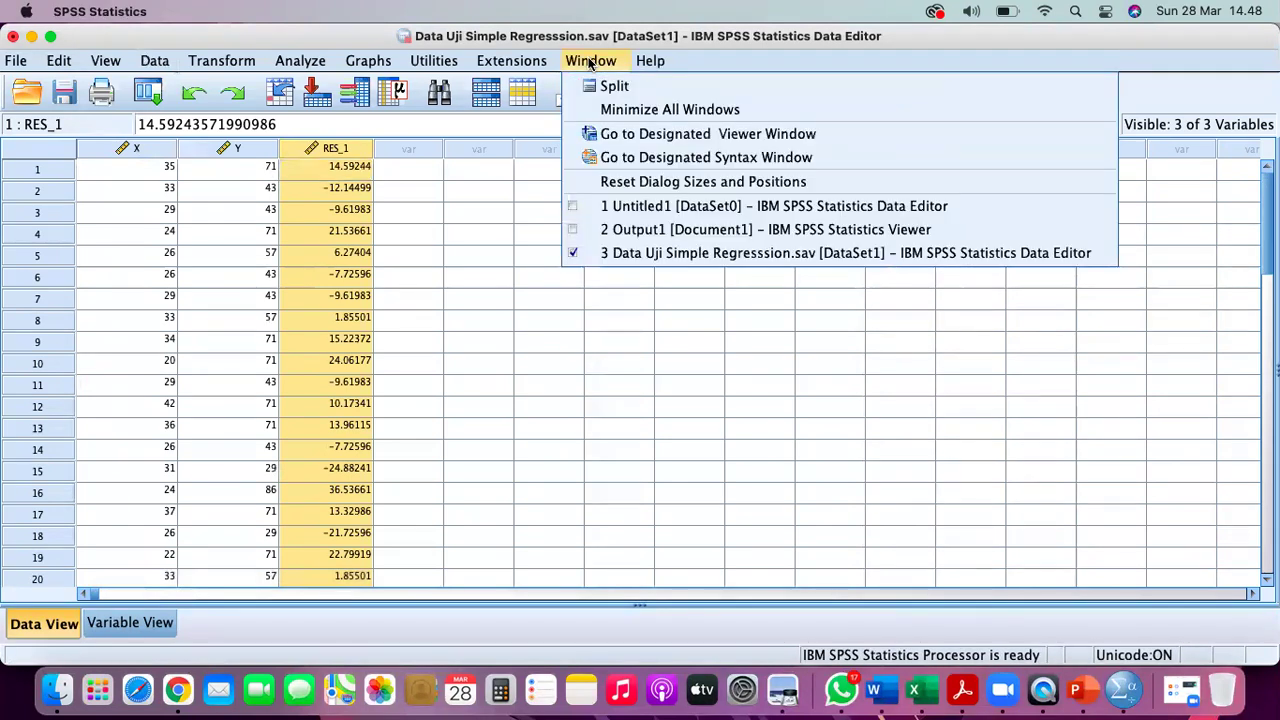
click(607, 231)
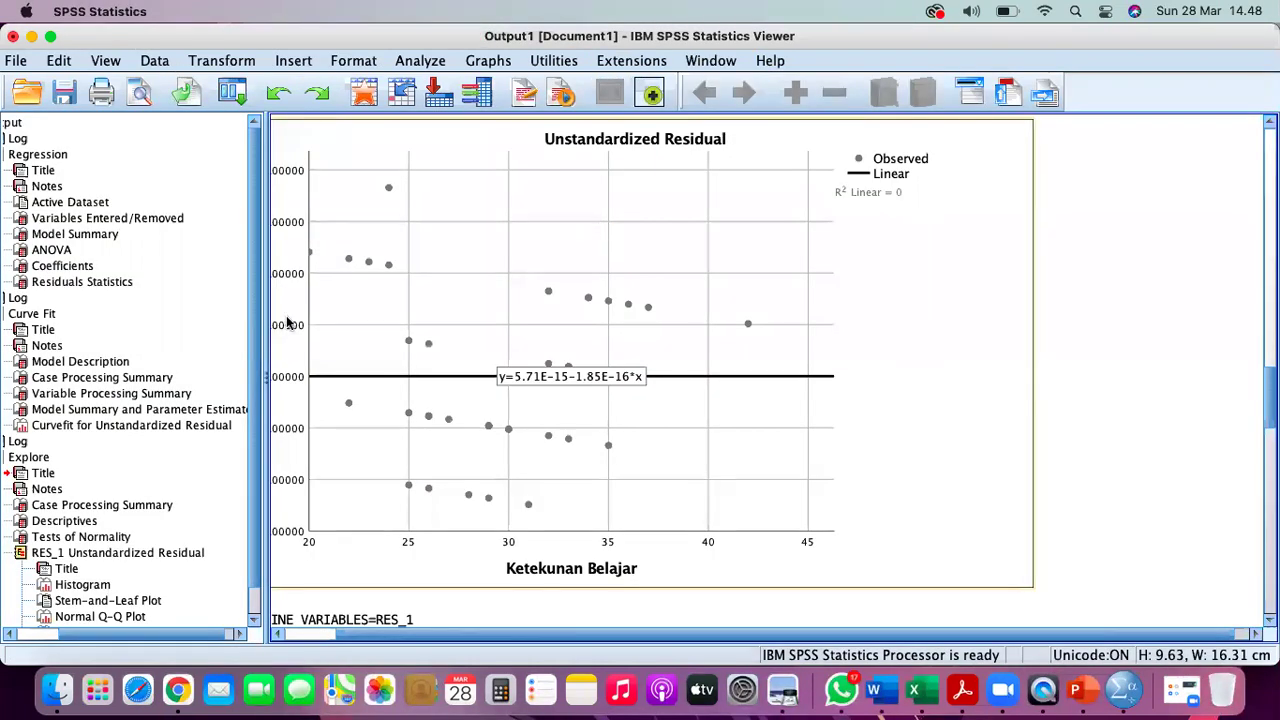
scroll(175, 404, down, 1)
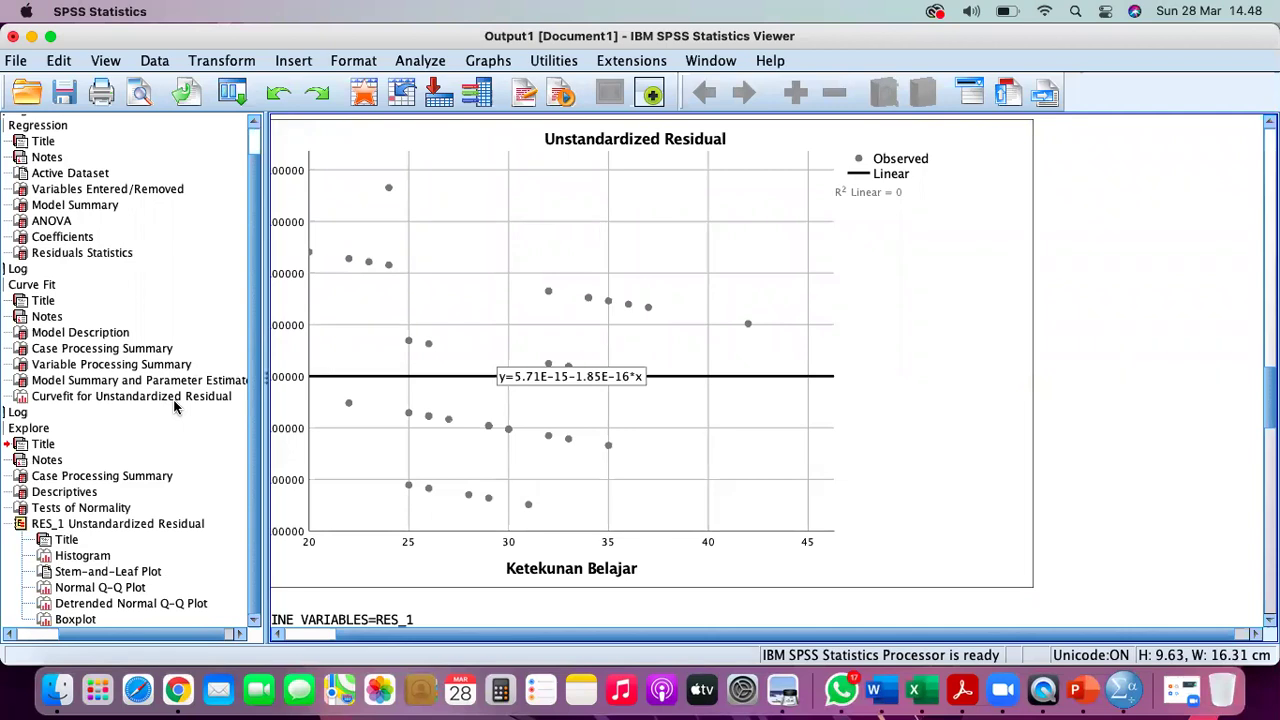
click(89, 508)
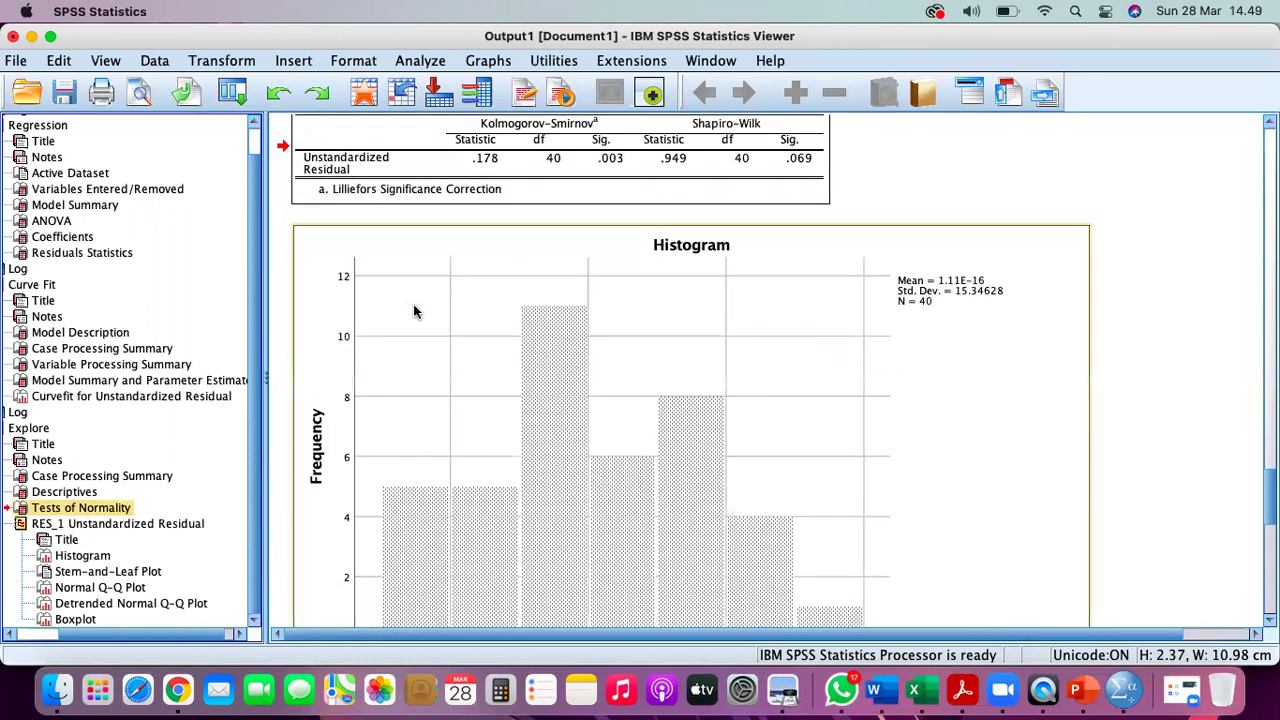
scroll(413, 312, up, 3)
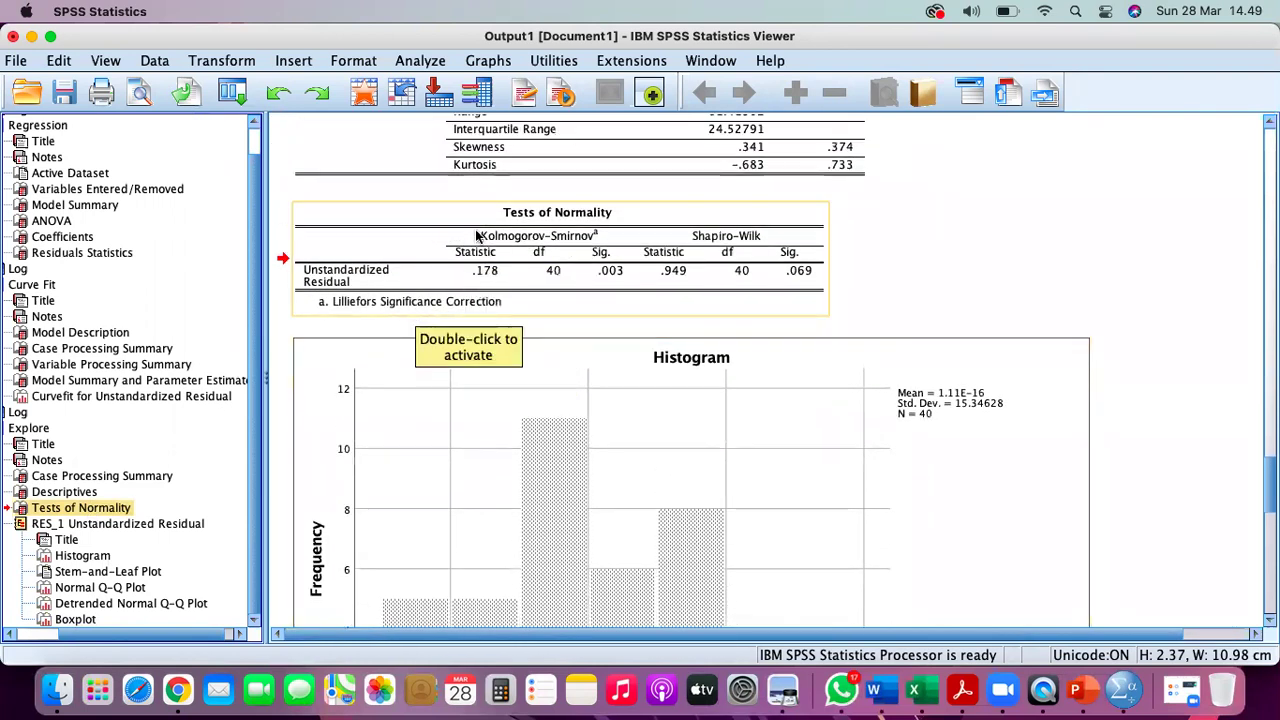
right_click(108, 508)
click(68, 521)
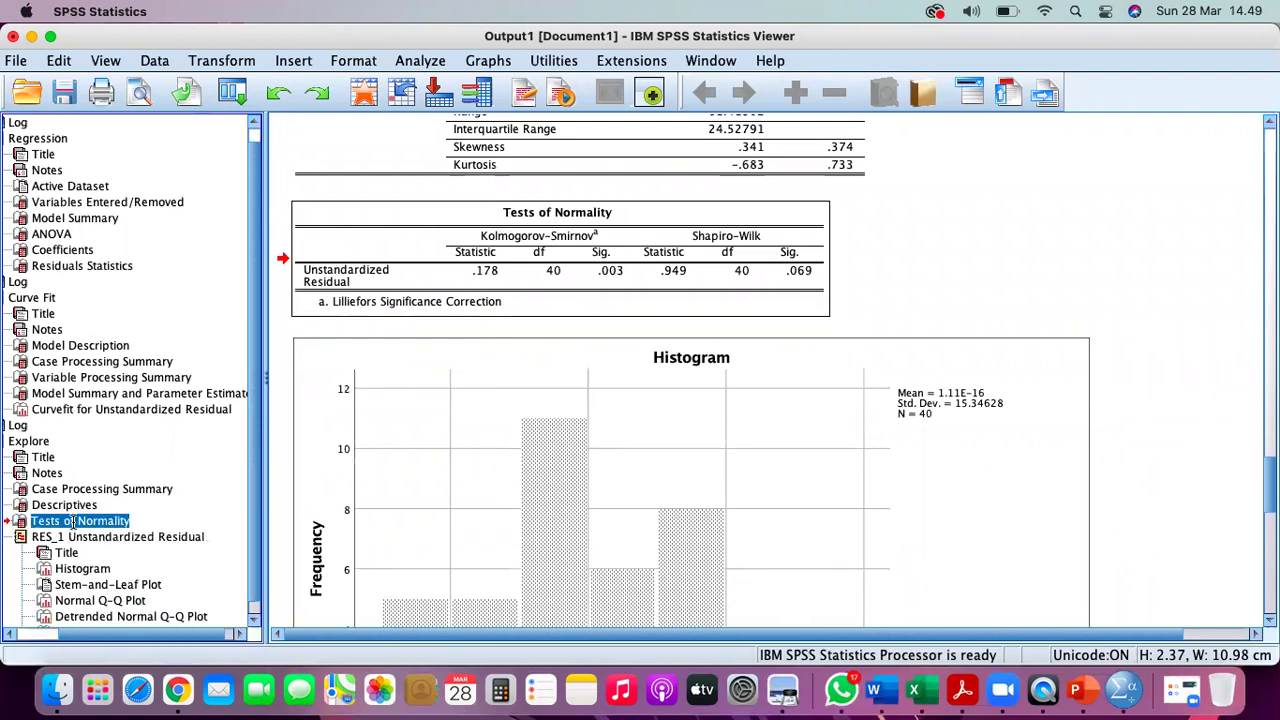
scroll(14, 525, up, 1)
right_click(16, 533)
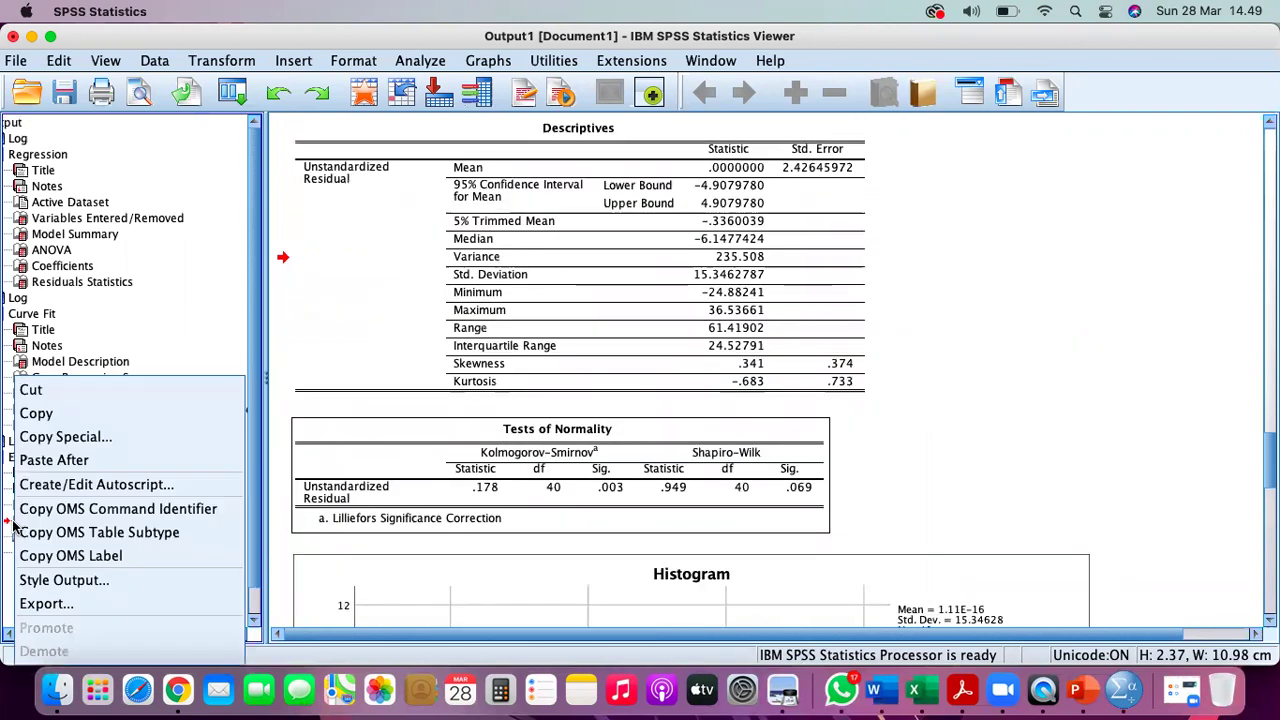
click(36, 413)
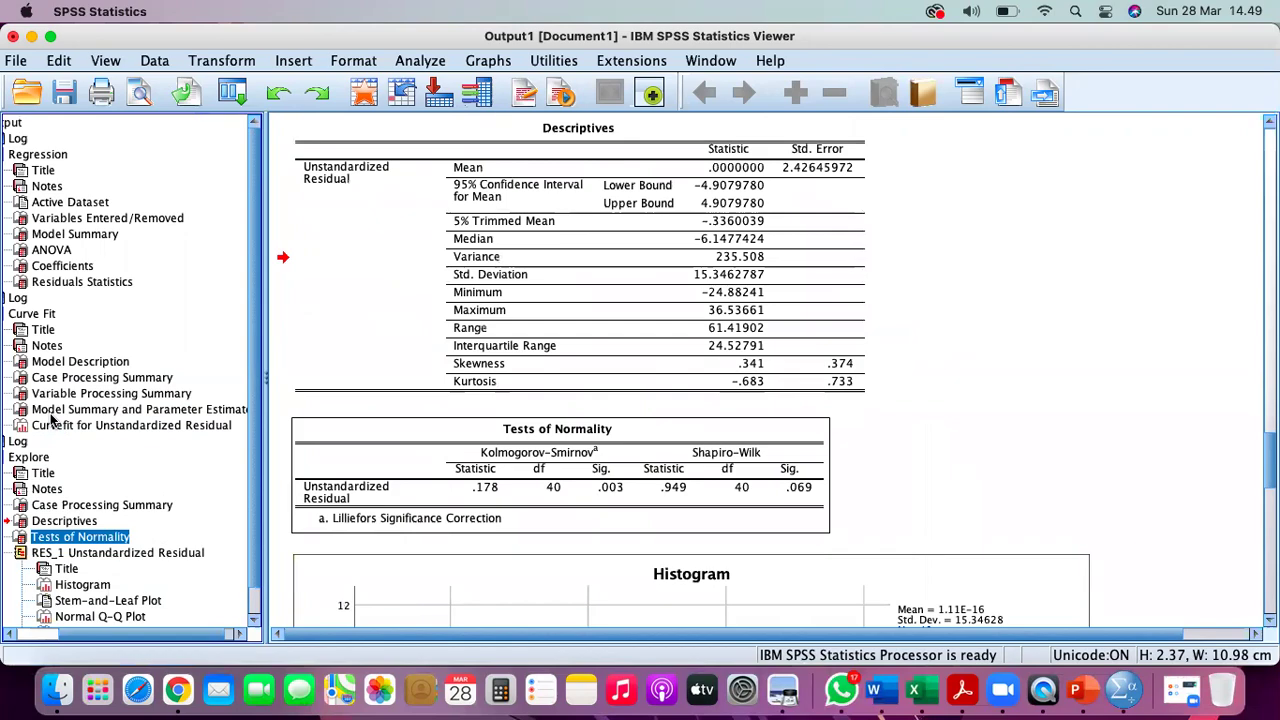
- Switch to the Word report and paste the Tests of Normality table below the "Tabel 2. Output SPSS pada Uji Normalitas" caption
click(881, 690)
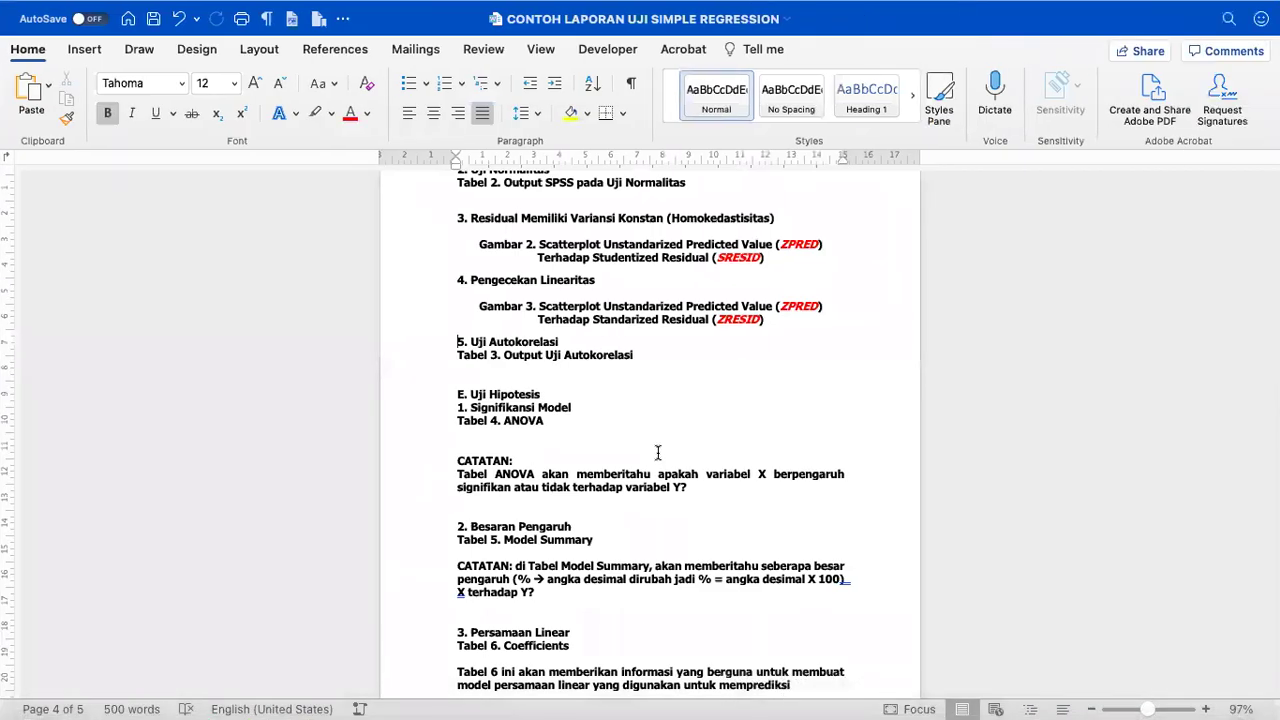
scroll(658, 453, up, 3)
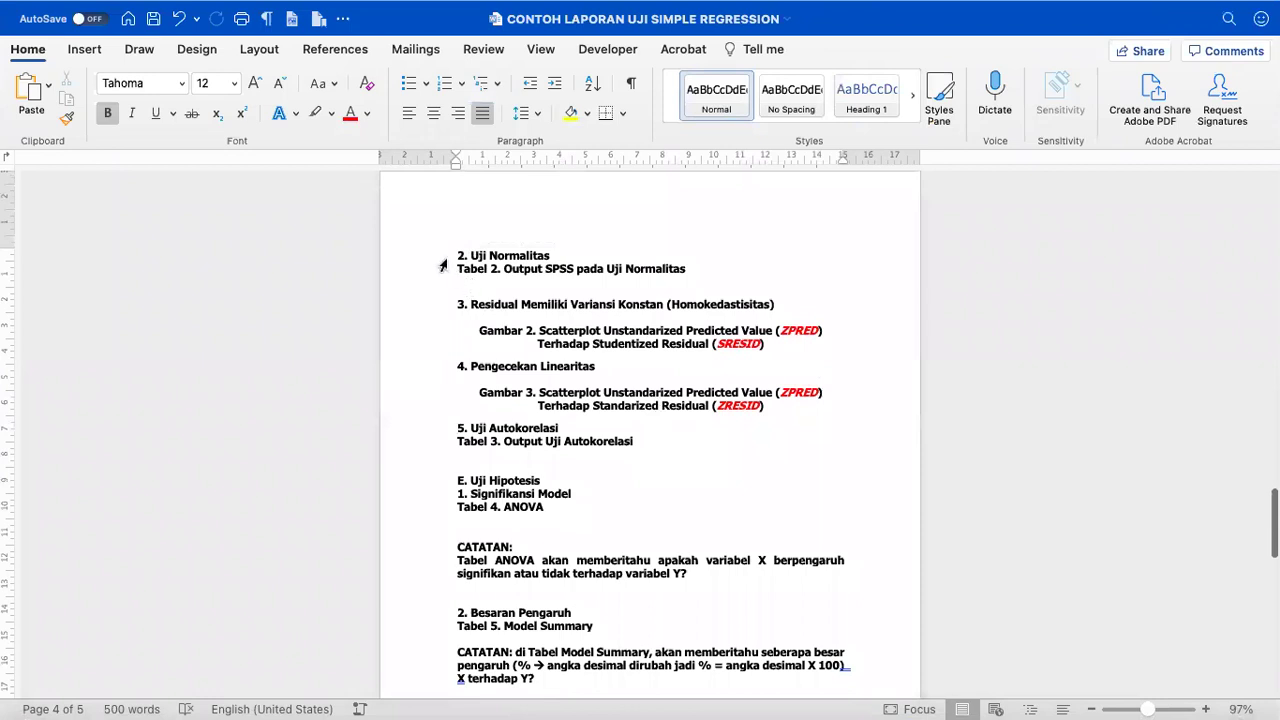
click(694, 270)
key(Return)
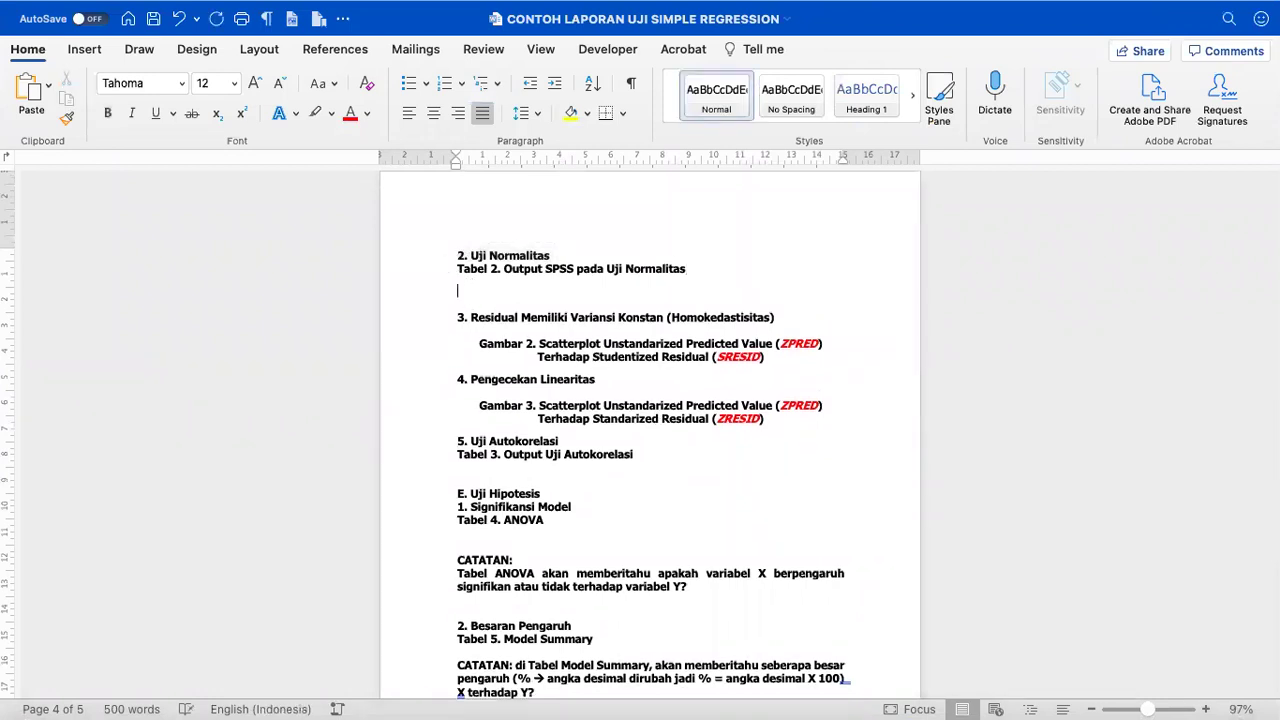
key(Return)
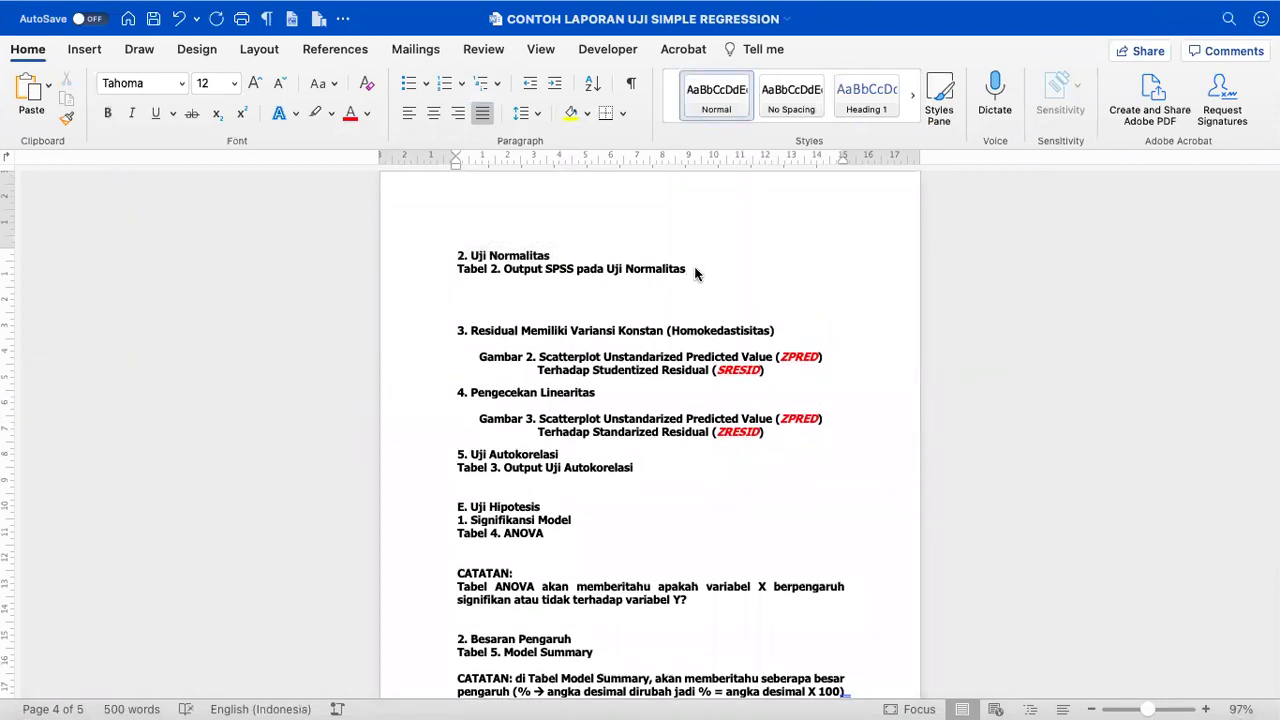
key(super+v)
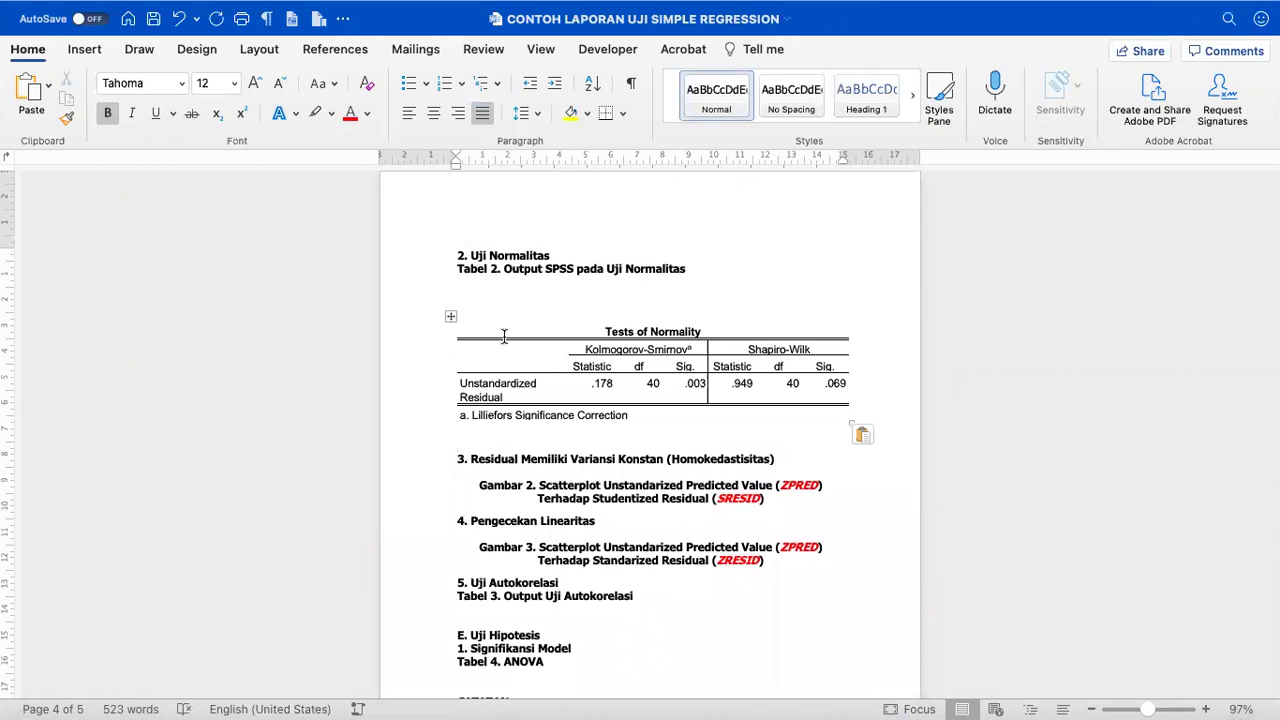
- Remove the extra blank space between the Tabel 2 caption and the pasted Tests of Normality table
click(502, 340)
click(450, 316)
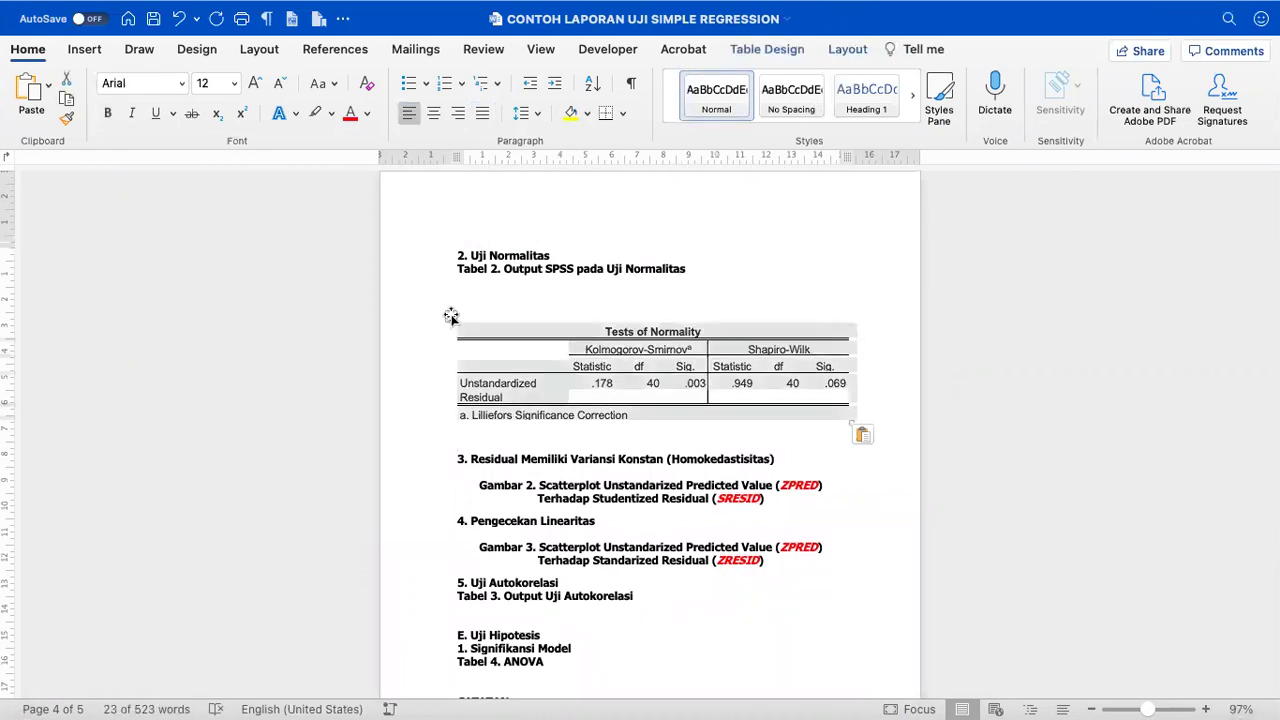
click(483, 312)
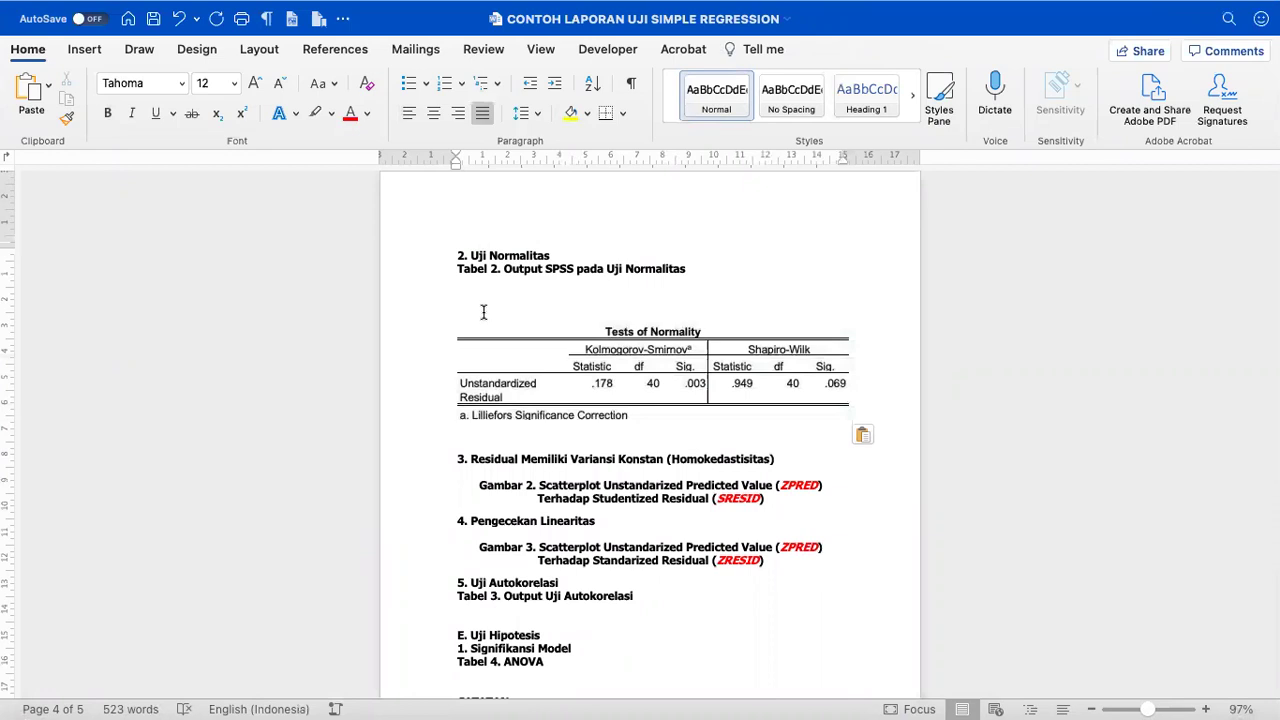
key(BackSpace)
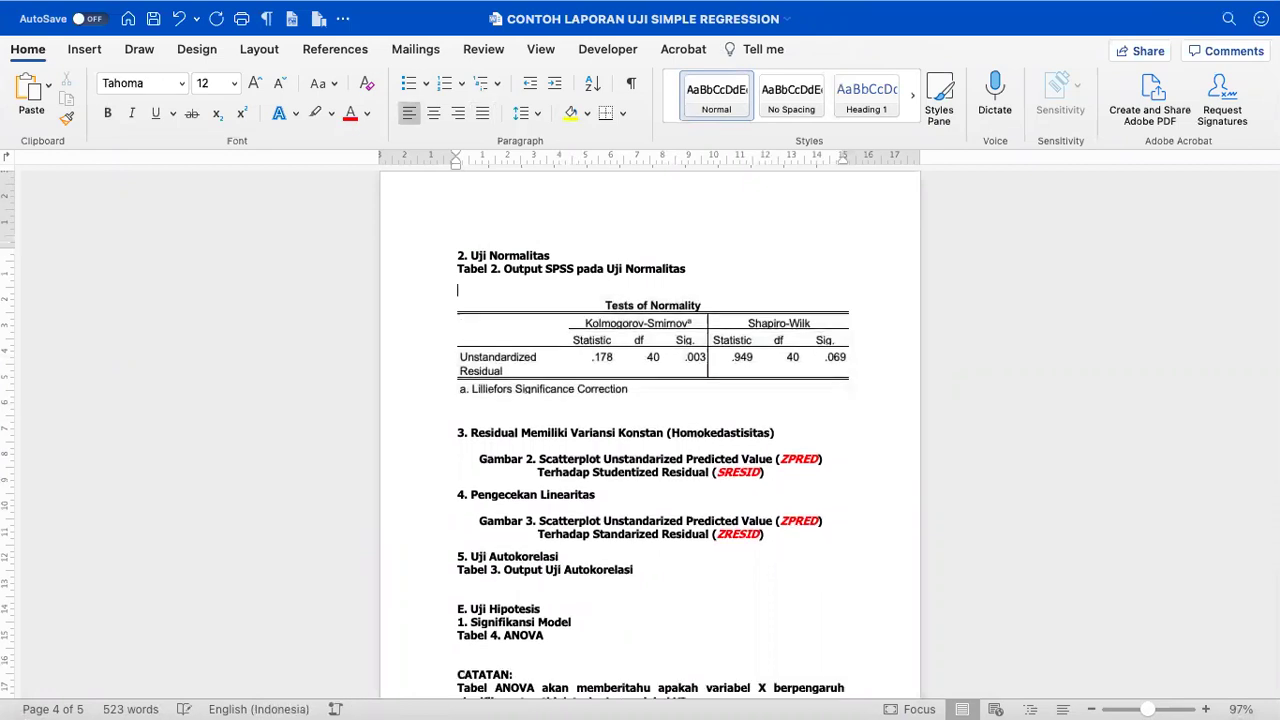
- Clear all borders from the Tests of Normality table, then give it only a bottom and a top border
click(684, 293)
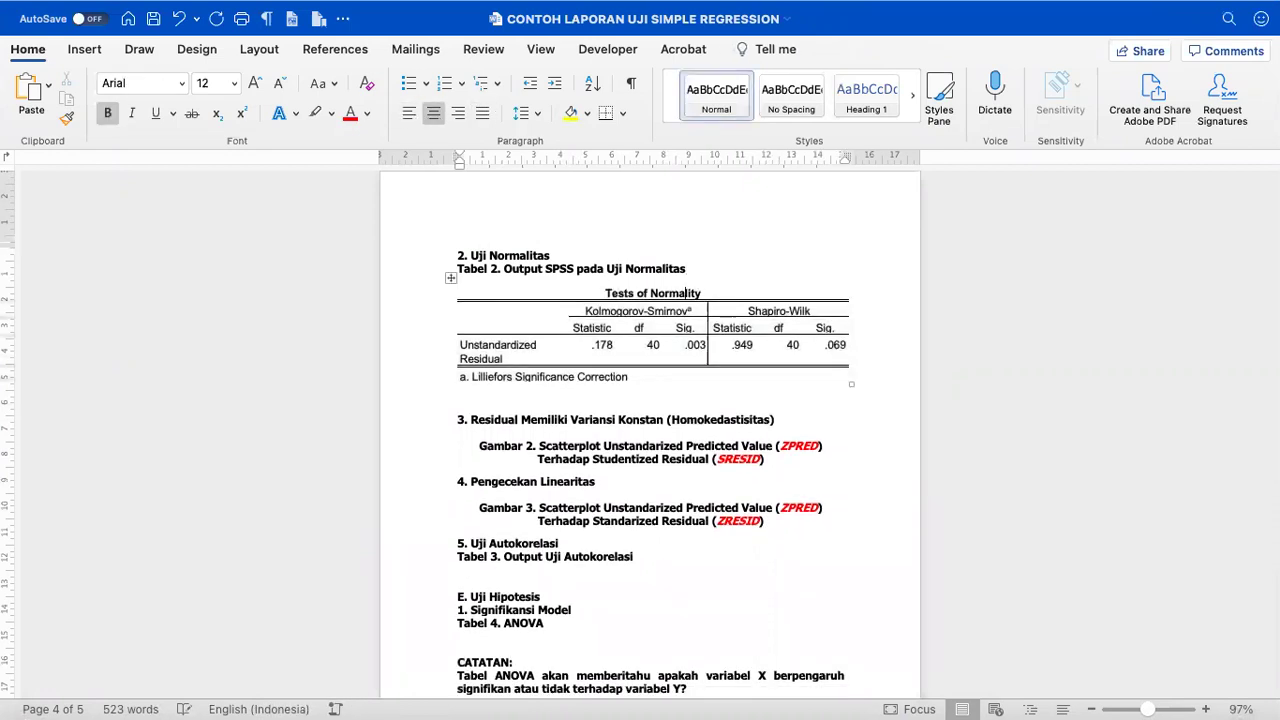
click(452, 279)
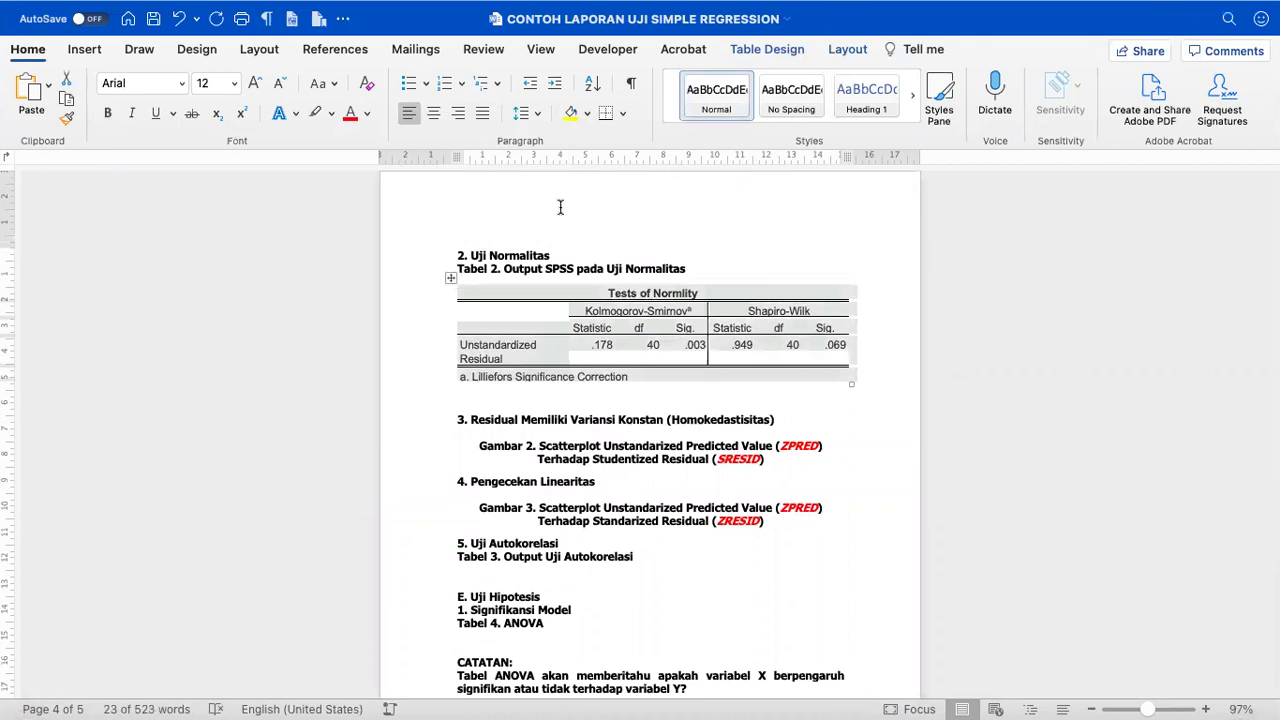
click(750, 49)
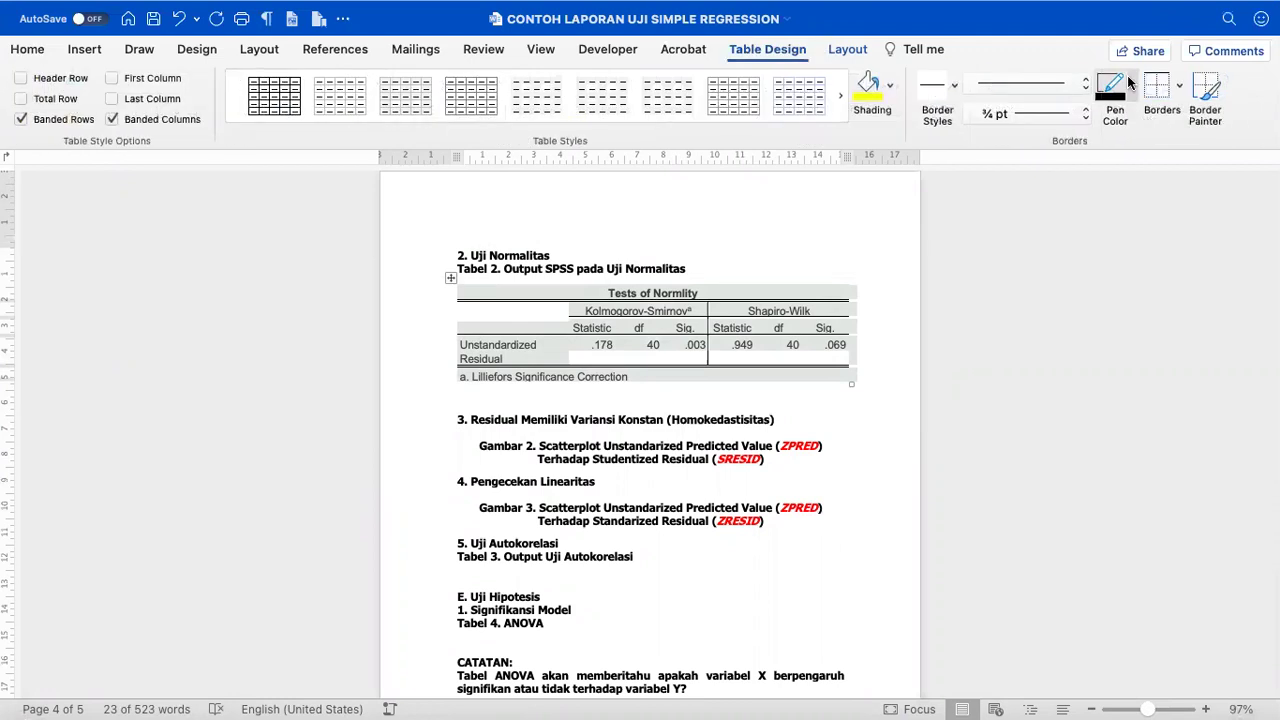
click(1180, 87)
click(1170, 214)
click(1180, 87)
click(1174, 117)
click(1180, 87)
click(1161, 138)
- Add inside horizontal borders to the Tests of Normality table
click(1178, 92)
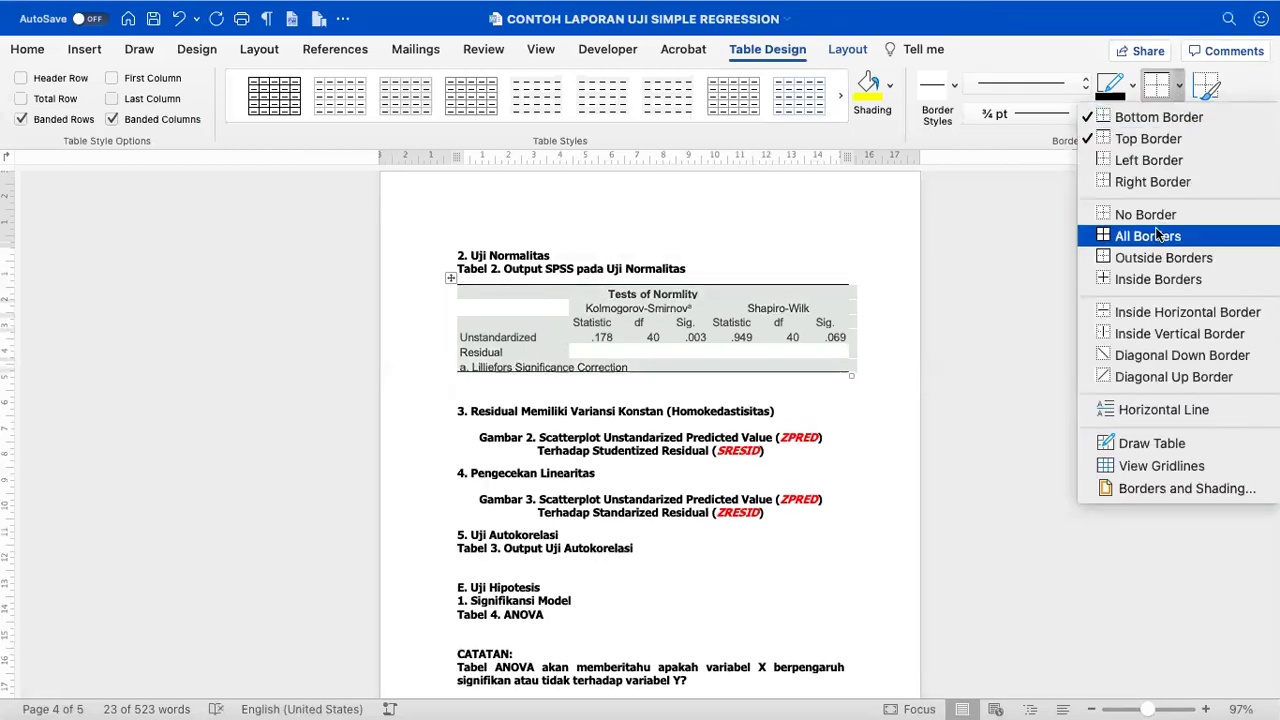
click(1146, 314)
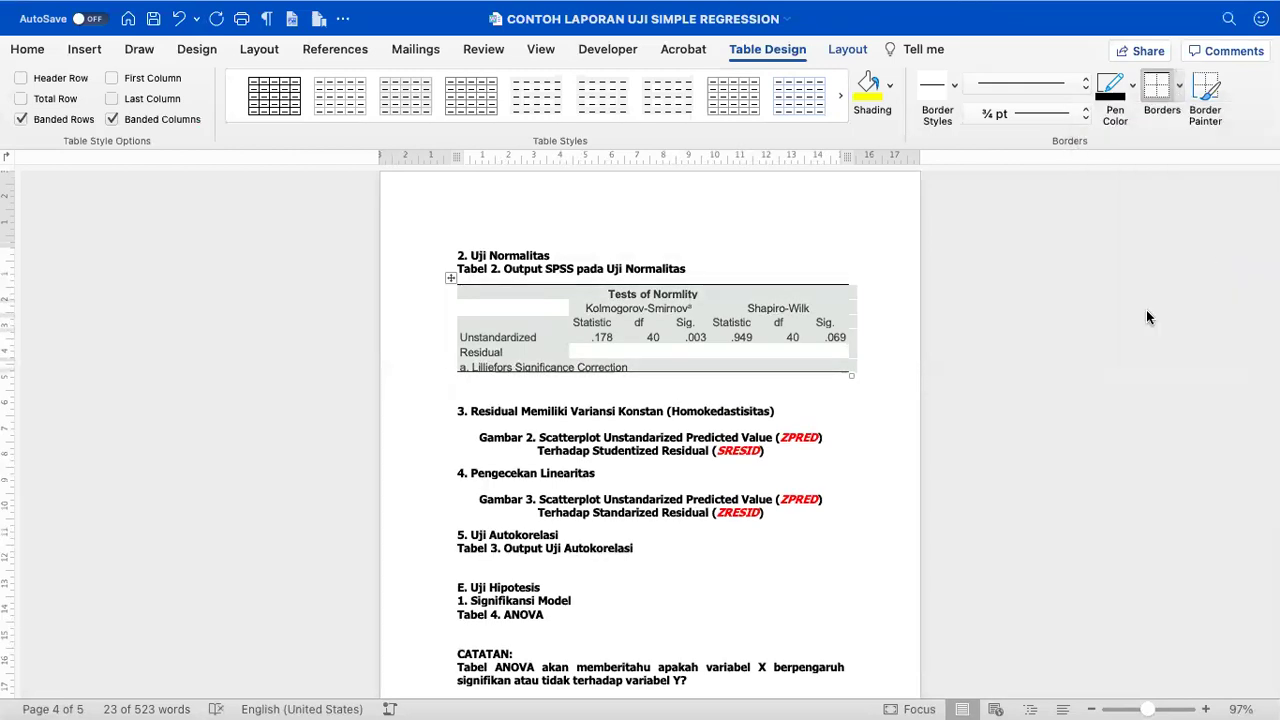
click(1180, 88)
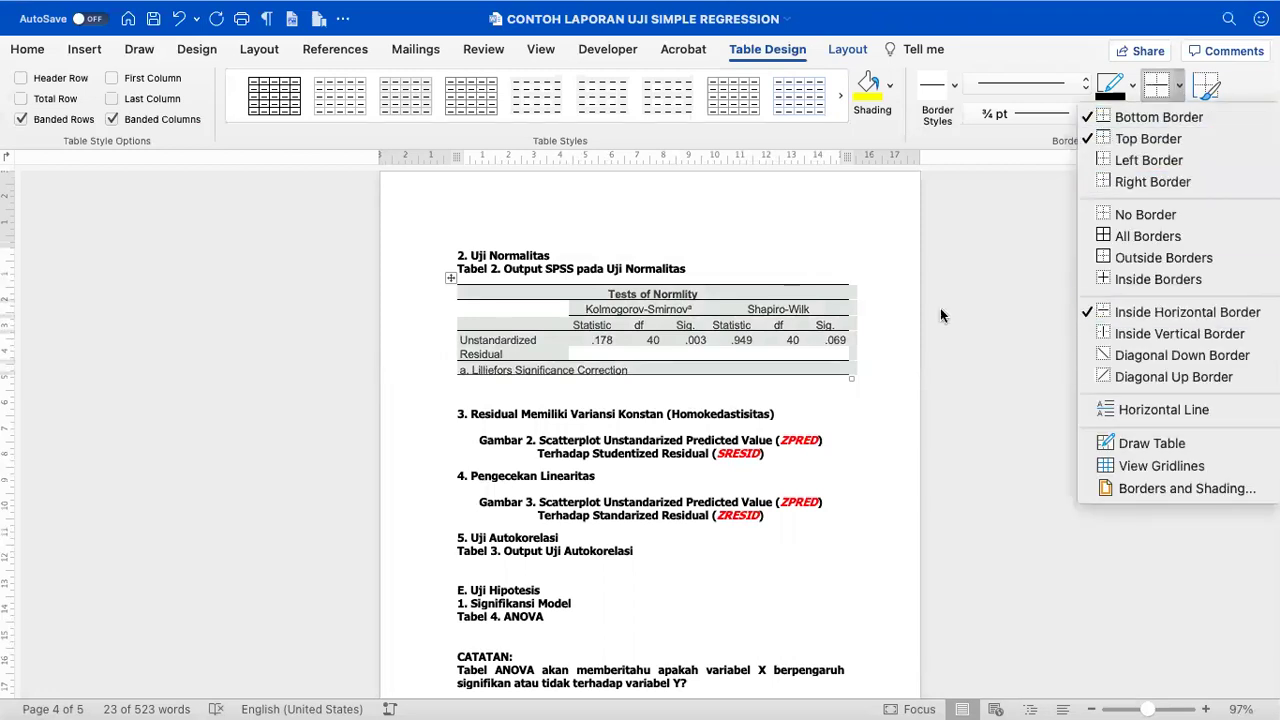
click(685, 385)
scroll(685, 385, up, 5)
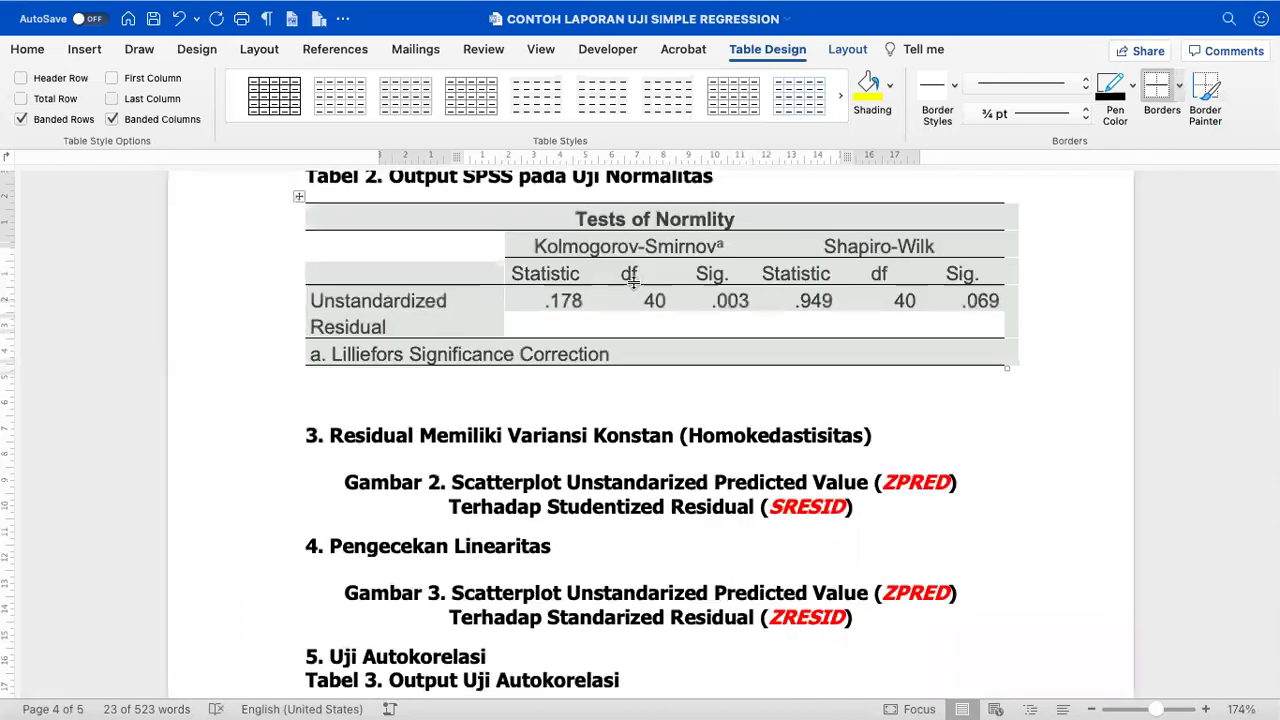
click(633, 283)
scroll(625, 270, up, 1)
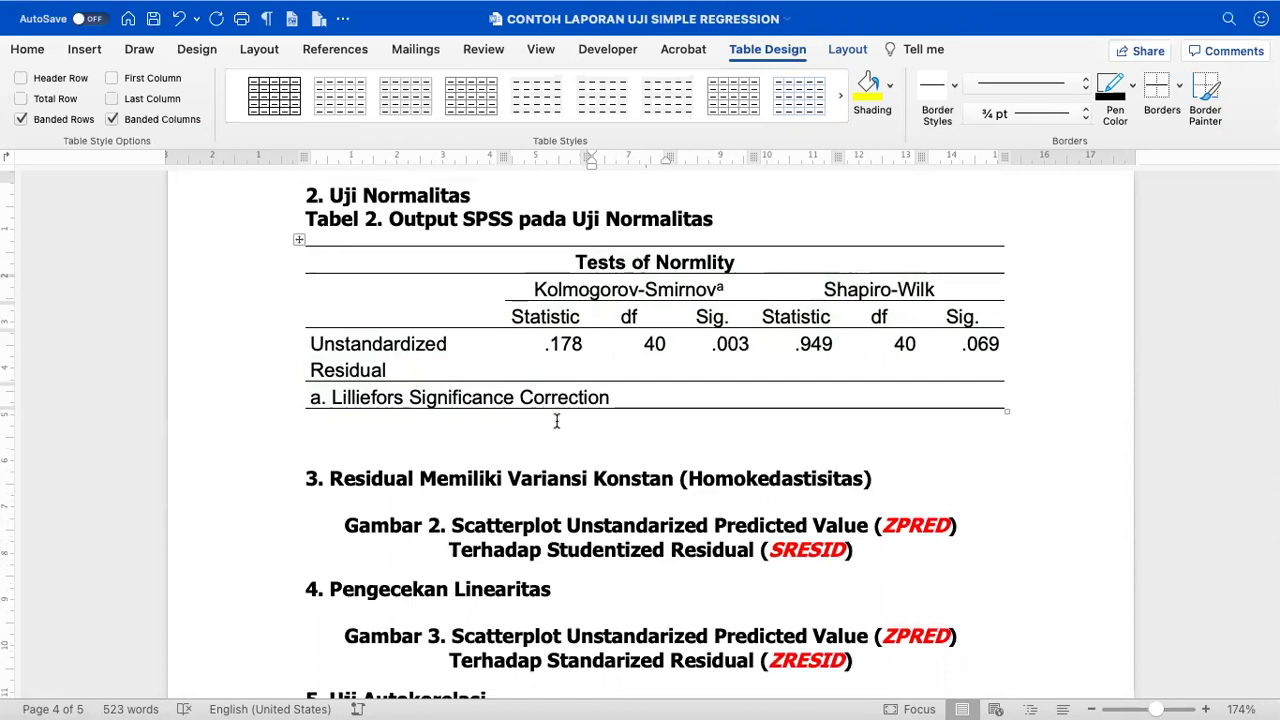
scroll(556, 422, down, 2)
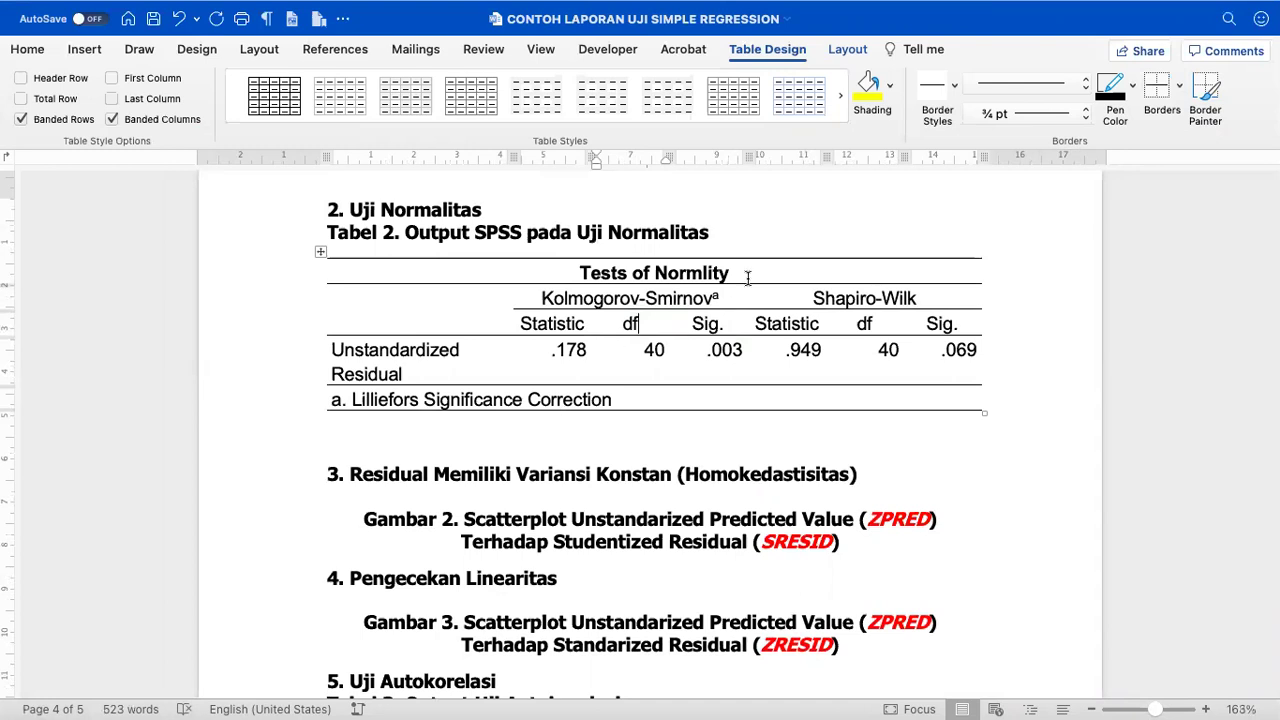
- Centre the Shapiro-Wilk heading and its Statistic, df and Sig. cells in the Tests of Normality table
drag(604, 298, 948, 368)
click(817, 330)
drag(829, 298, 803, 360)
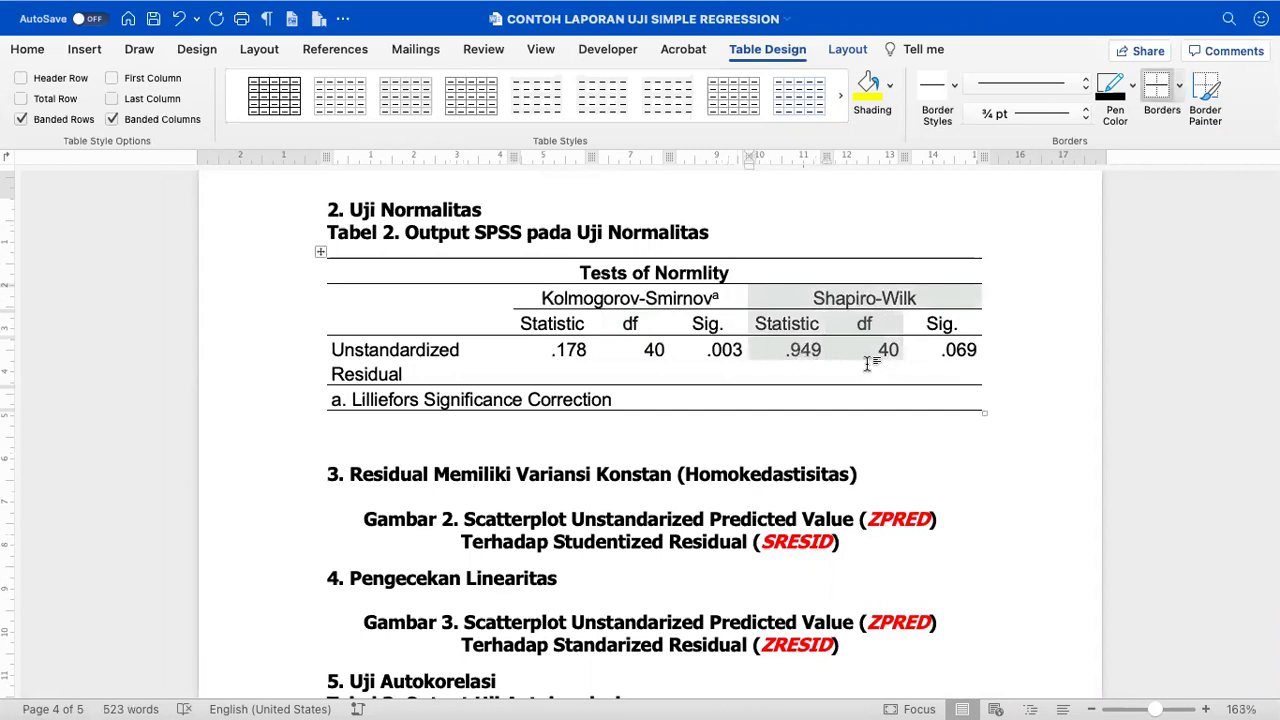
click(22, 48)
click(435, 113)
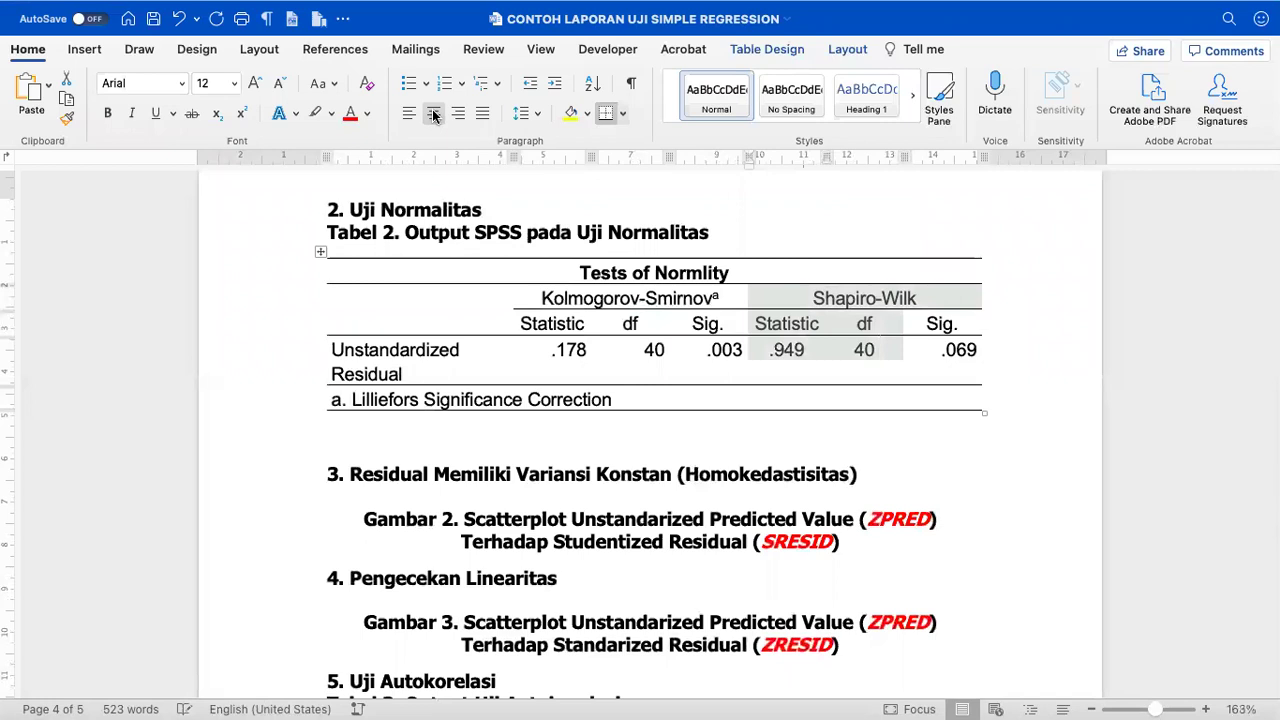
click(933, 343)
drag(931, 312, 950, 350)
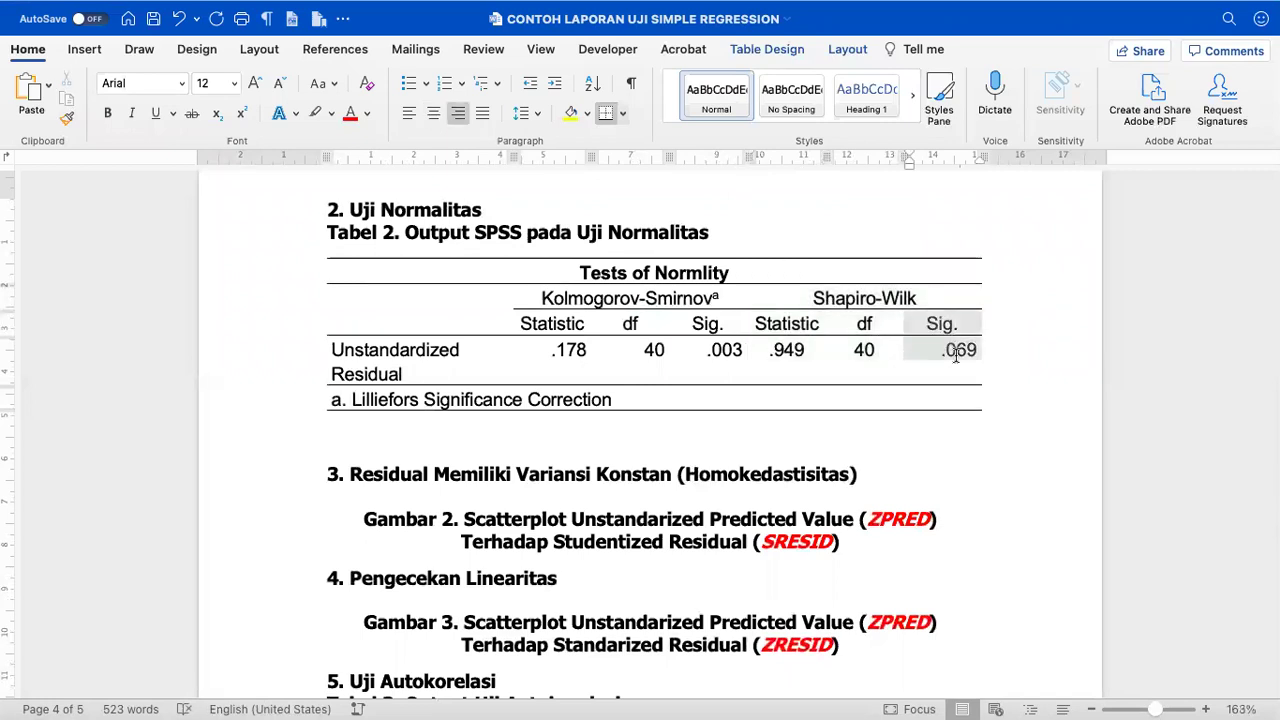
click(434, 113)
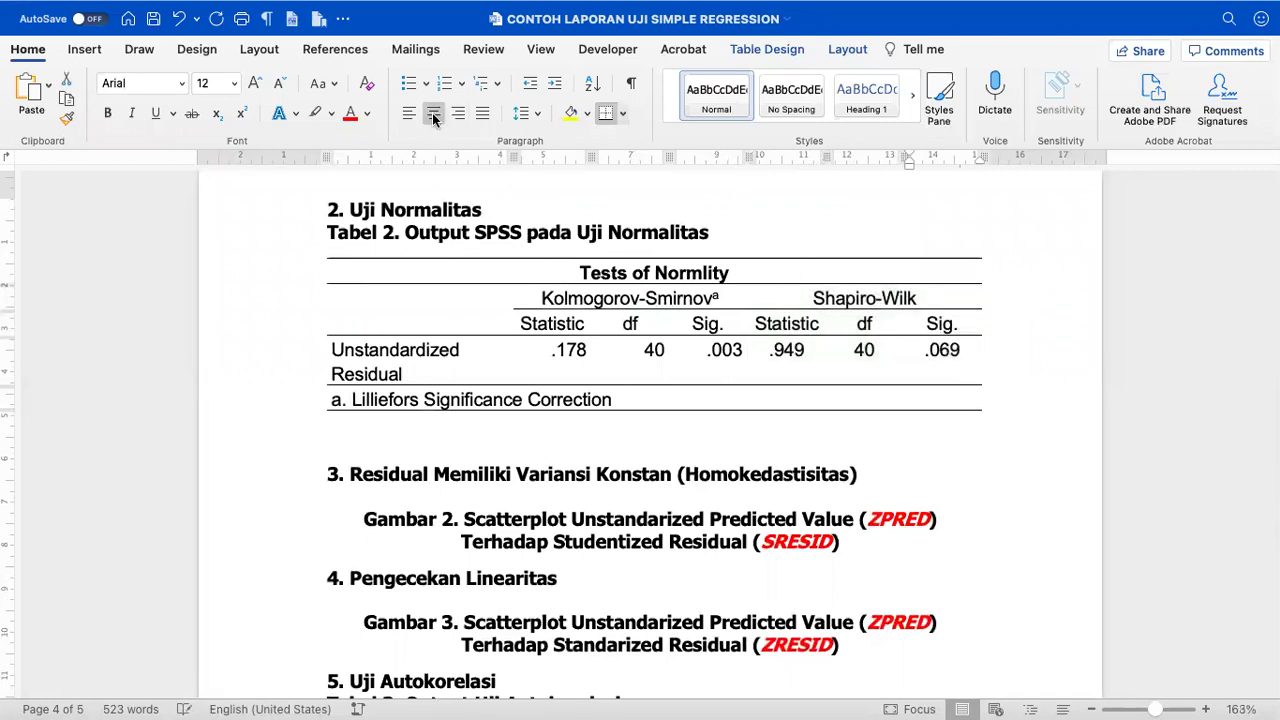
- Colour the Shapiro-Wilk heading and its Statistic, df and Sig. cells with red text
drag(593, 300, 930, 350)
drag(880, 301, 945, 350)
click(350, 113)
click(826, 360)
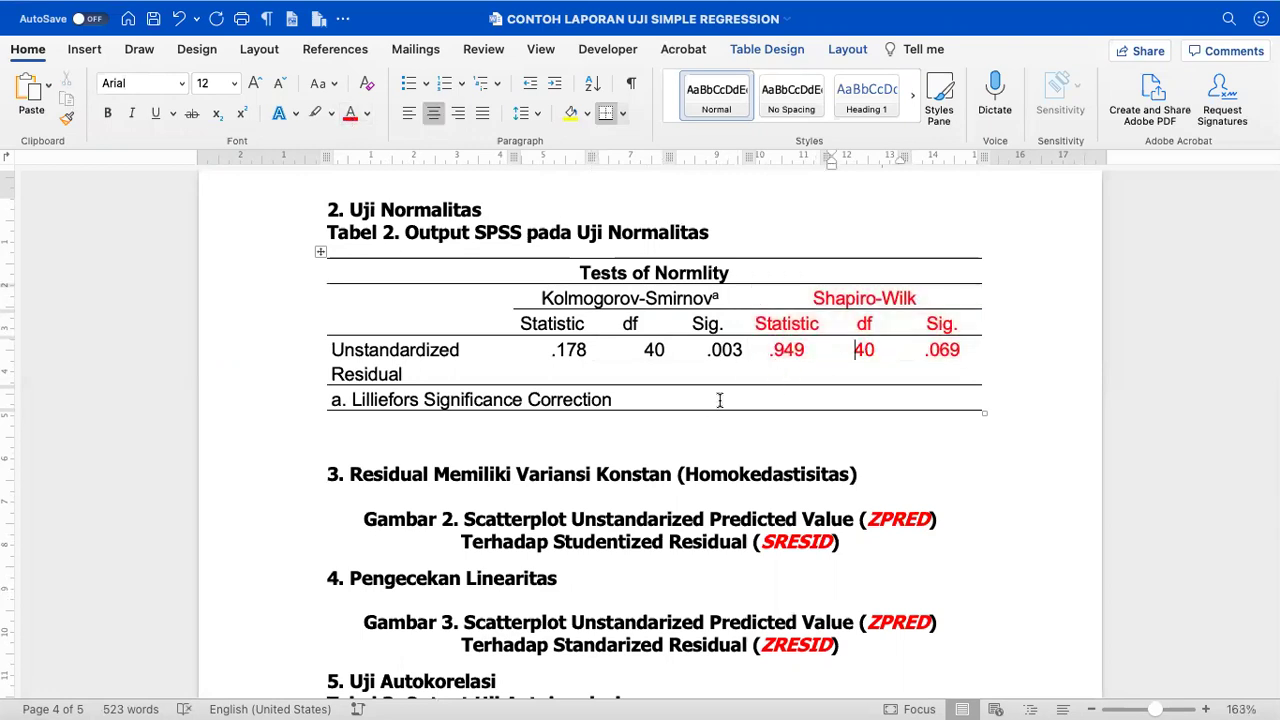
drag(970, 348, 922, 351)
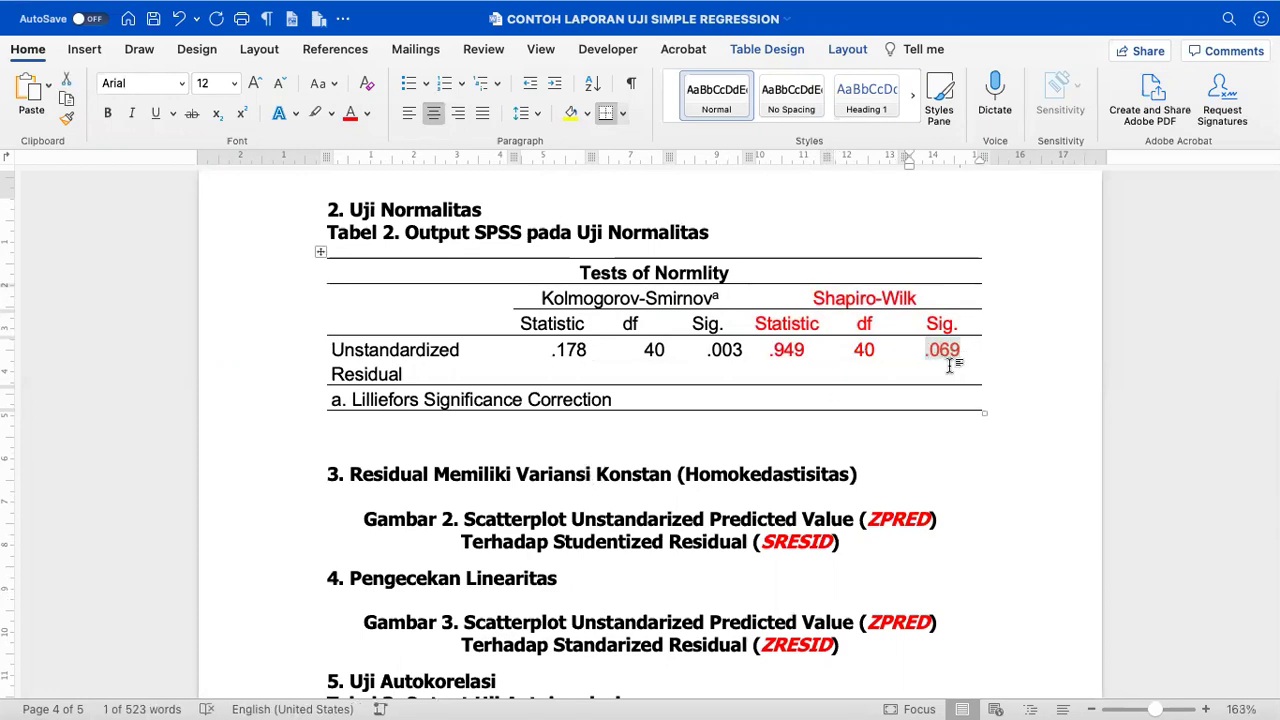
- Below the table, write the decision rules "Normal, Jika Sig. > p-value" and "Tidak normal, Jika Sig. < p-value" on separate lines
click(543, 433)
key(Return)
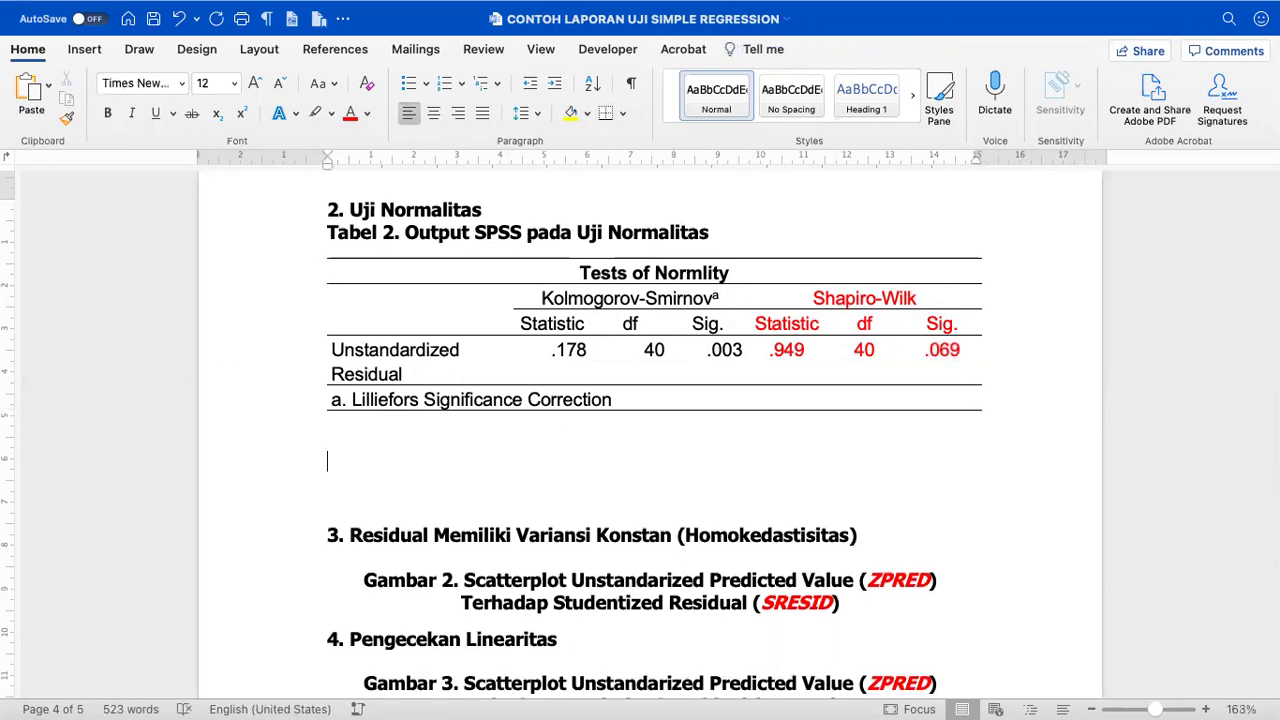
key(Return)
text(N)
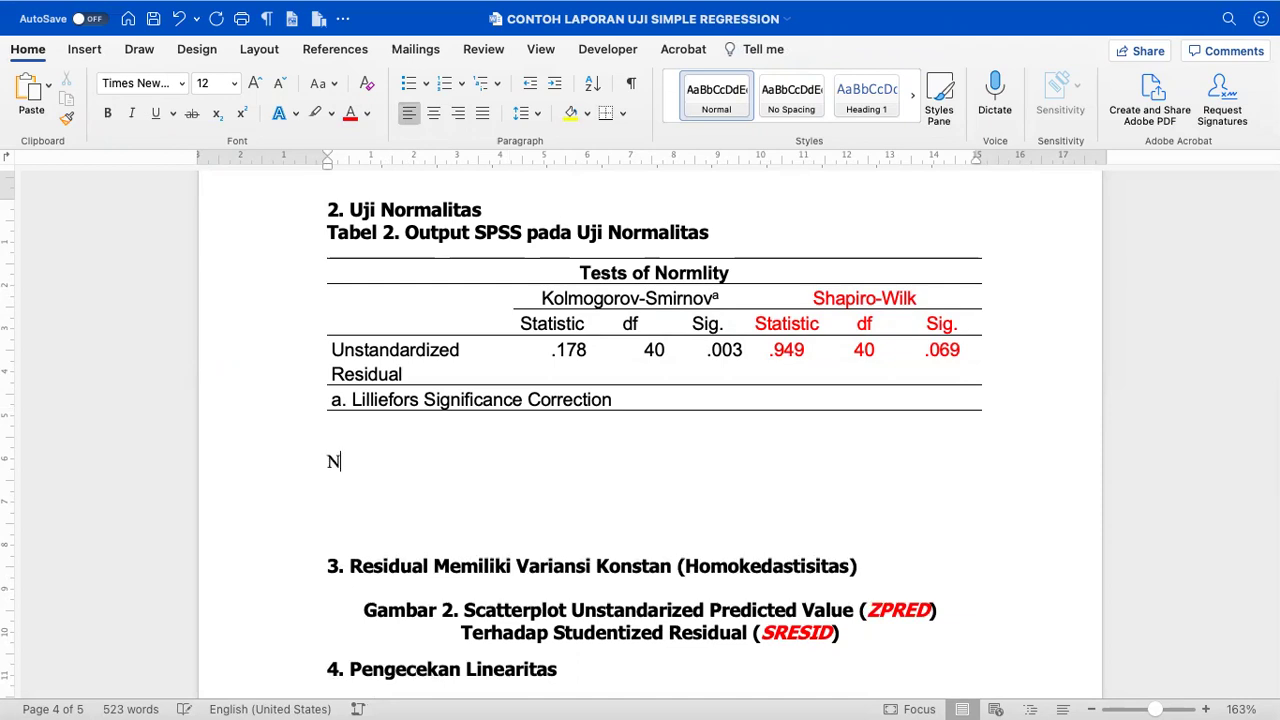
text(ormal, Jika SIg. > p-value)
key(Return)
text(Tidak norma)
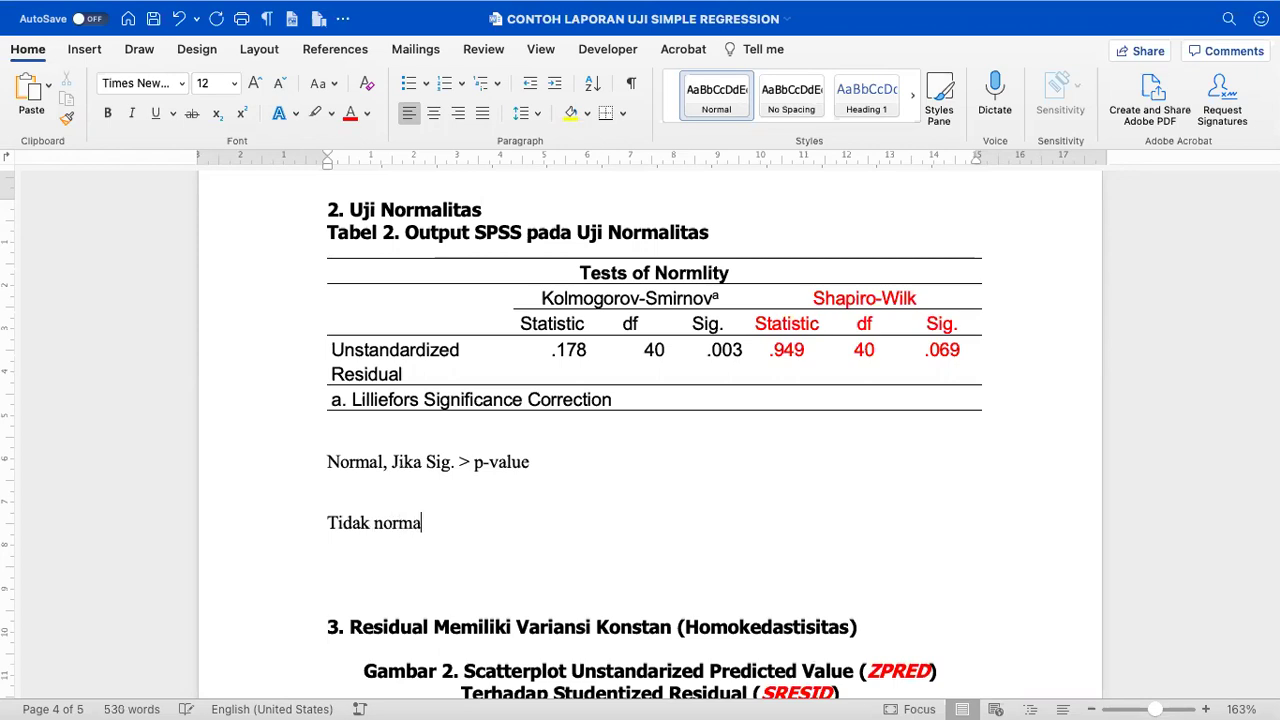
text(l, Jika Sig. )
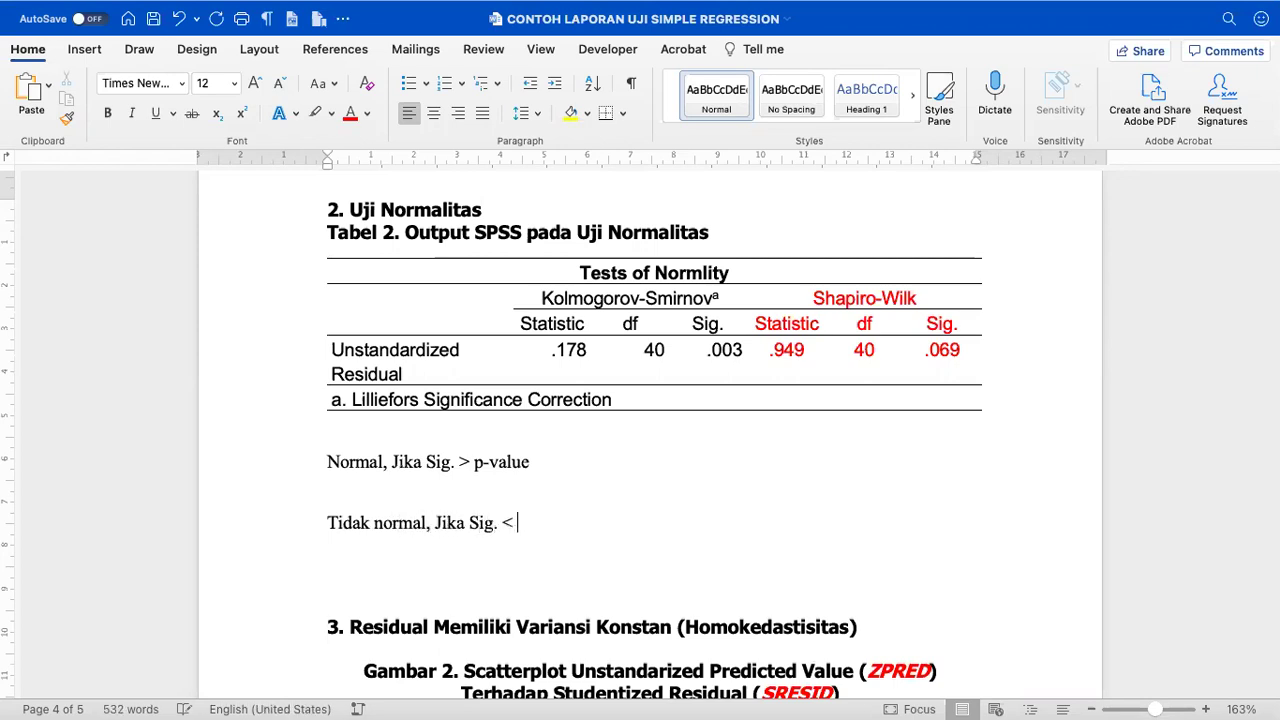
text(< p-value)
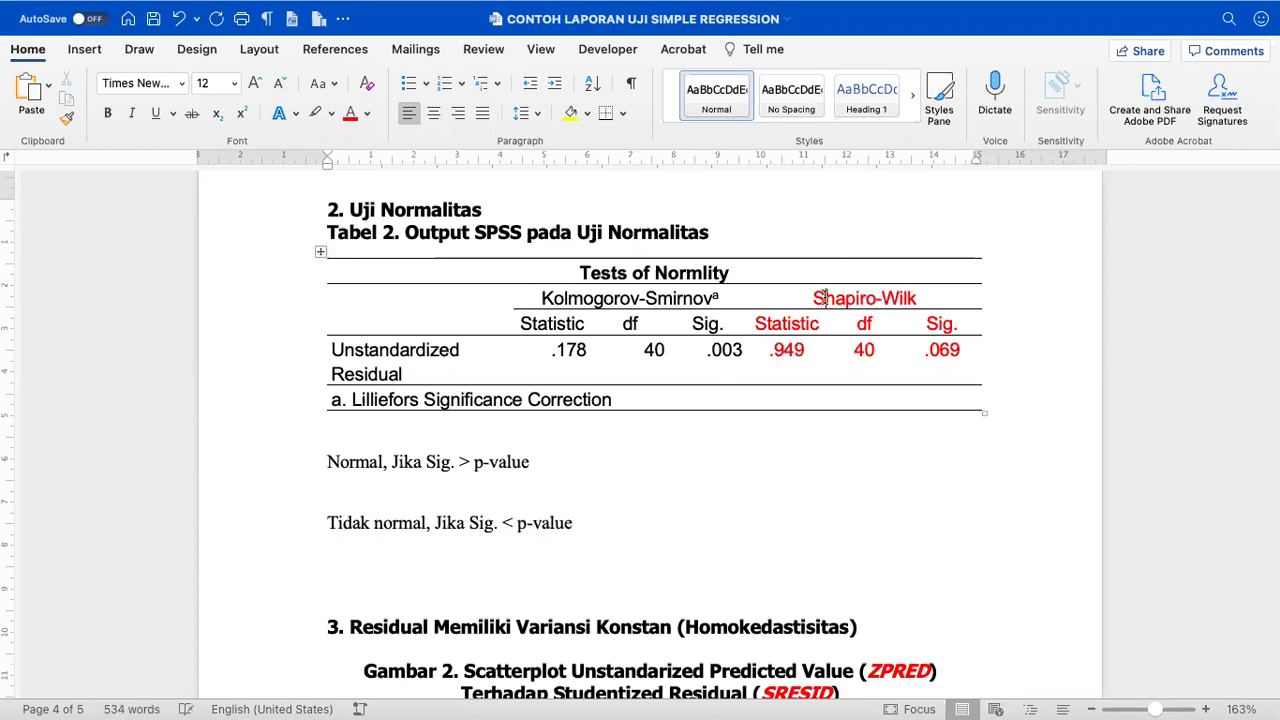
- Add the line "Sig. = 0.069 > p-value = 0.05" under the "Normal, Jika Sig. > p-value" rule
click(585, 463)
key(Return)
text(Sig. = 0.069)
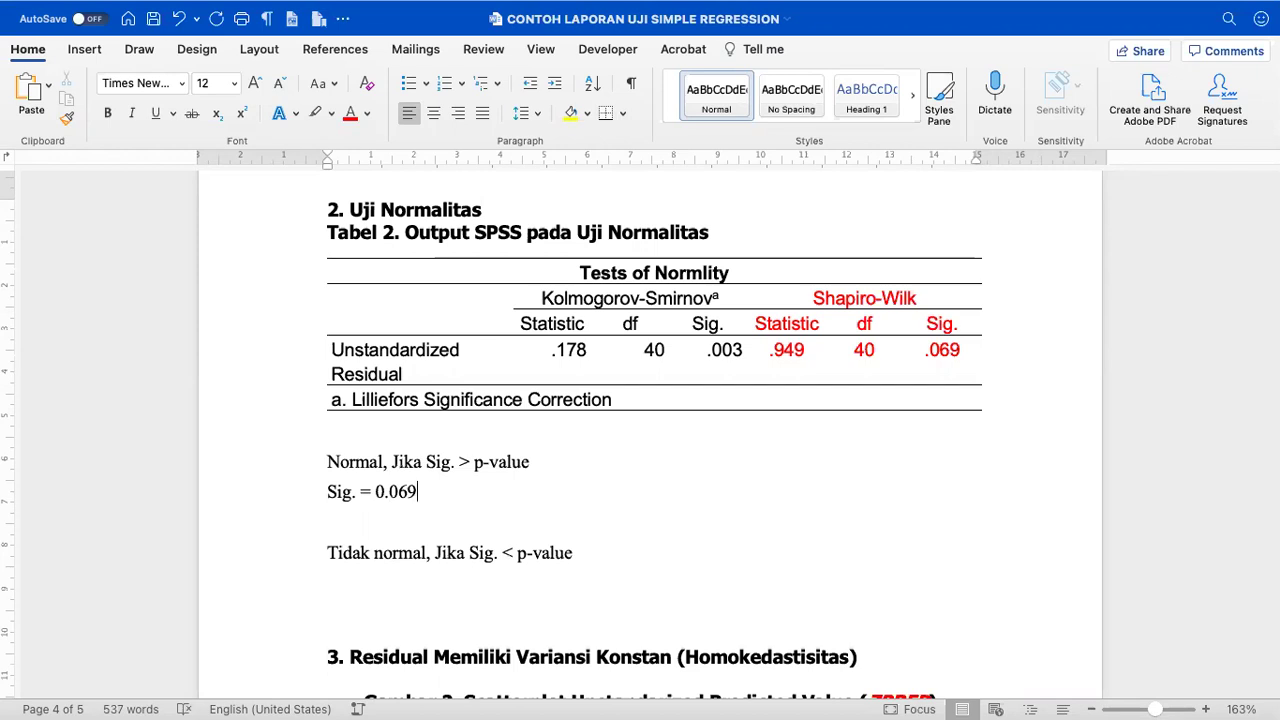
text(> )
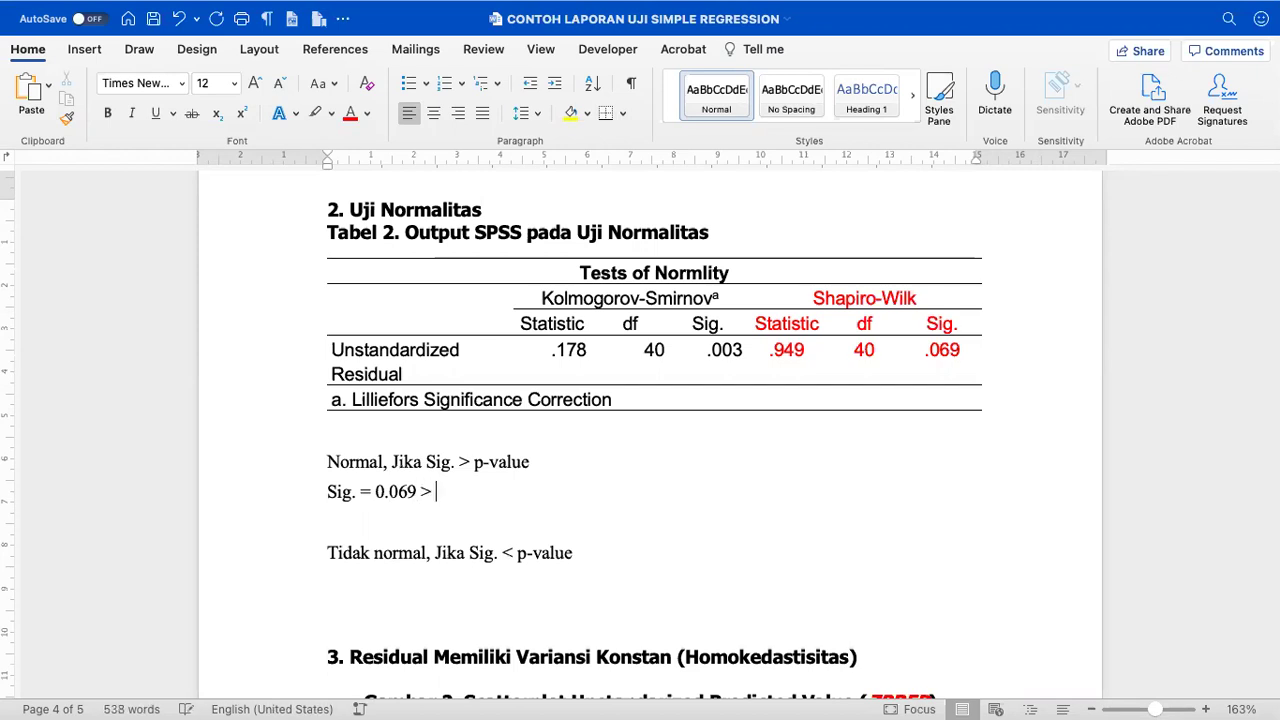
text(p-value = 0.05)
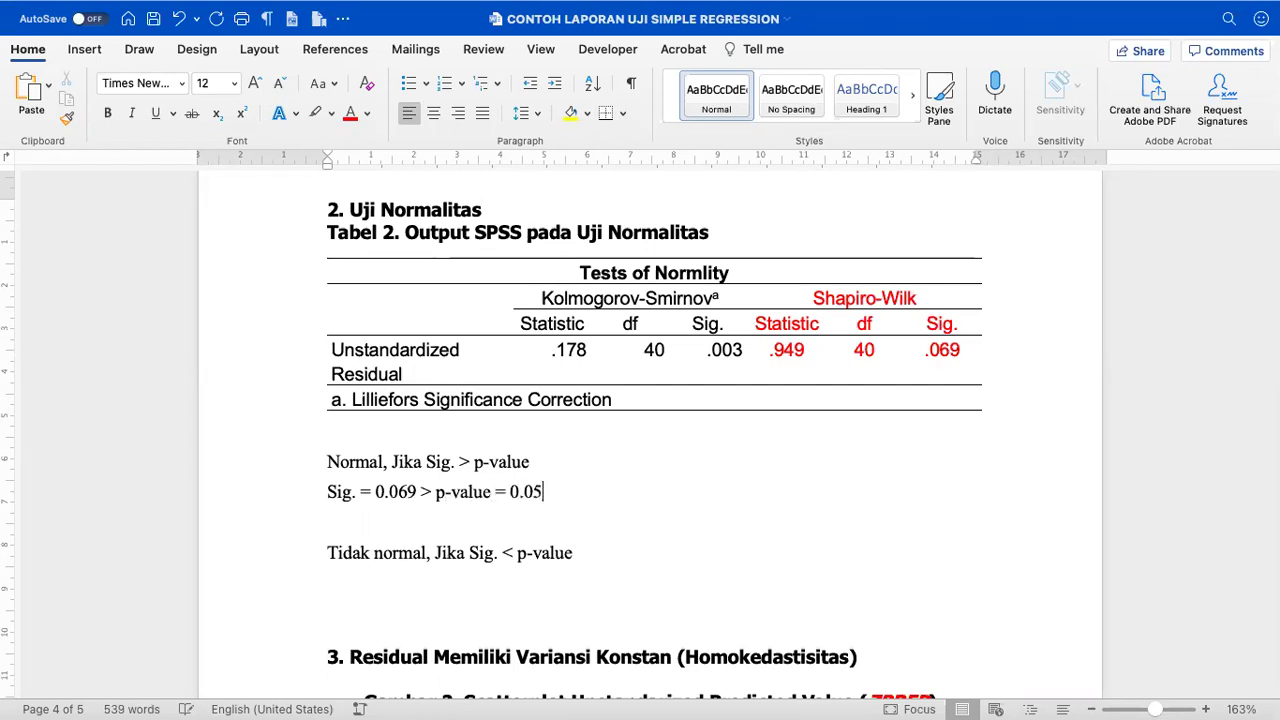
- Insert the rounded value "=0.07" after 0.069 in the Sig. comparison line, with a space before the > sign
click(420, 491)
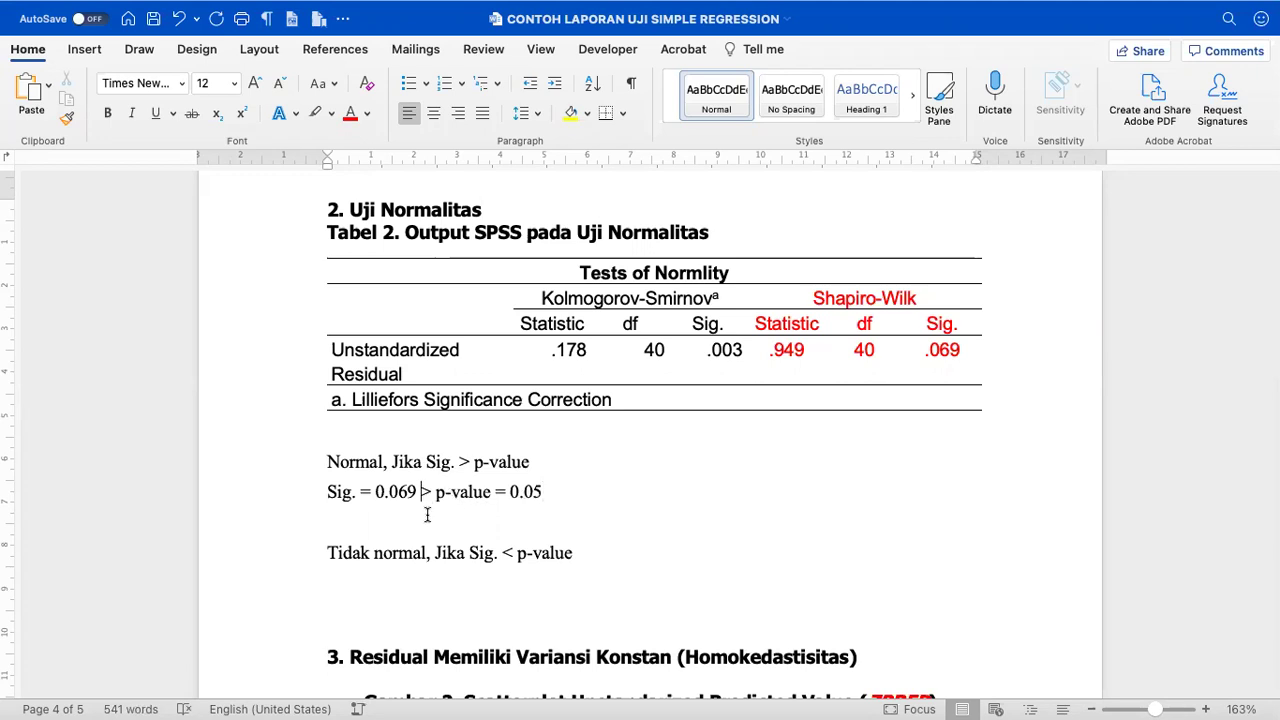
text(=0)
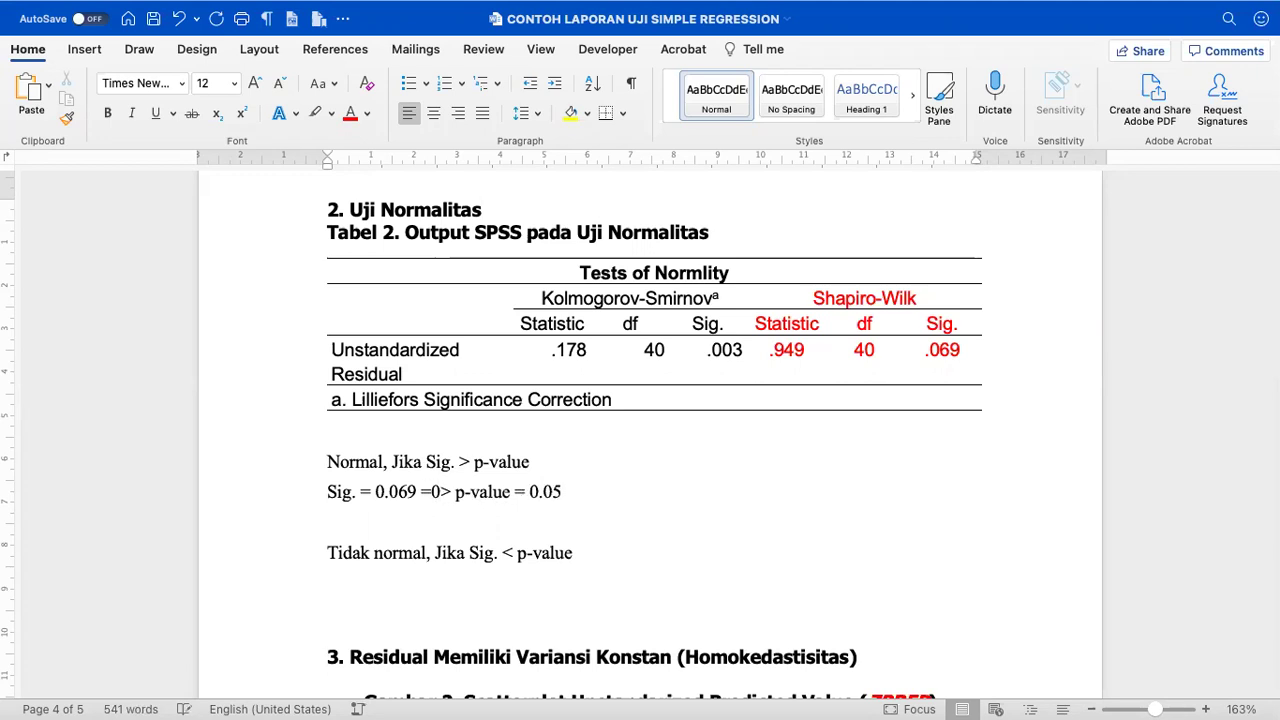
text(.07)
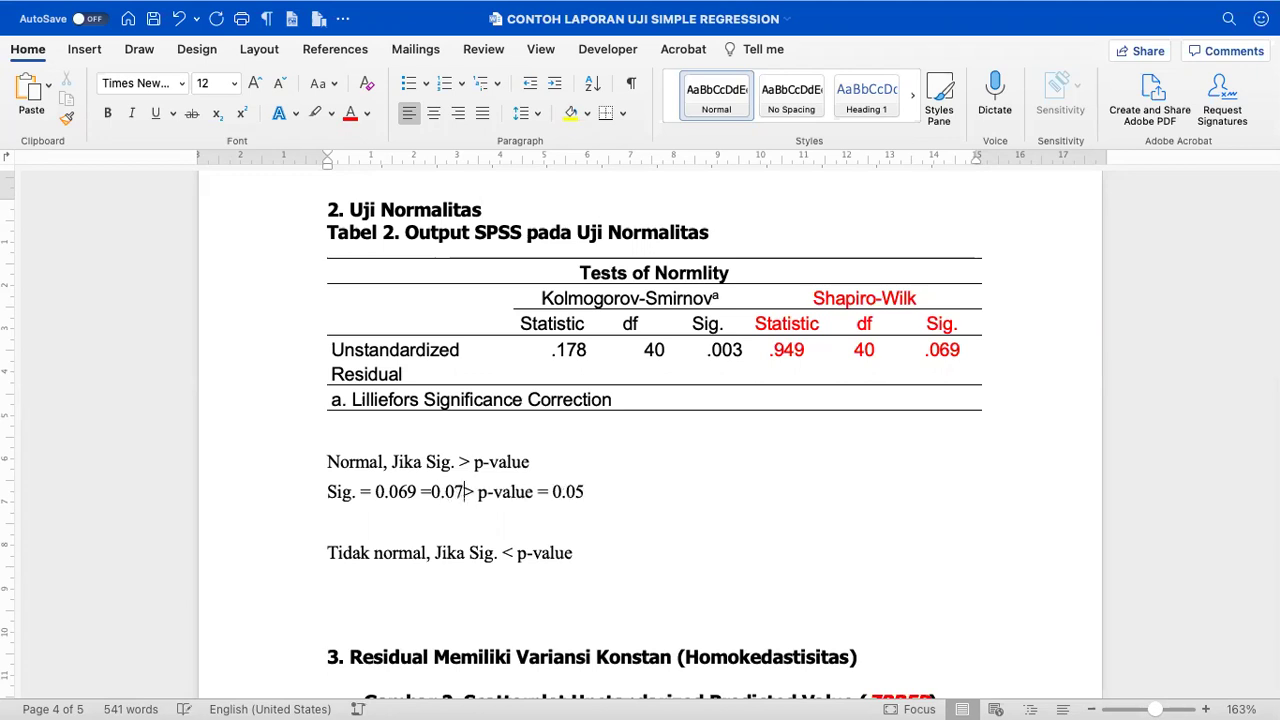
drag(408, 492, 406, 492)
click(405, 492)
click(434, 492)
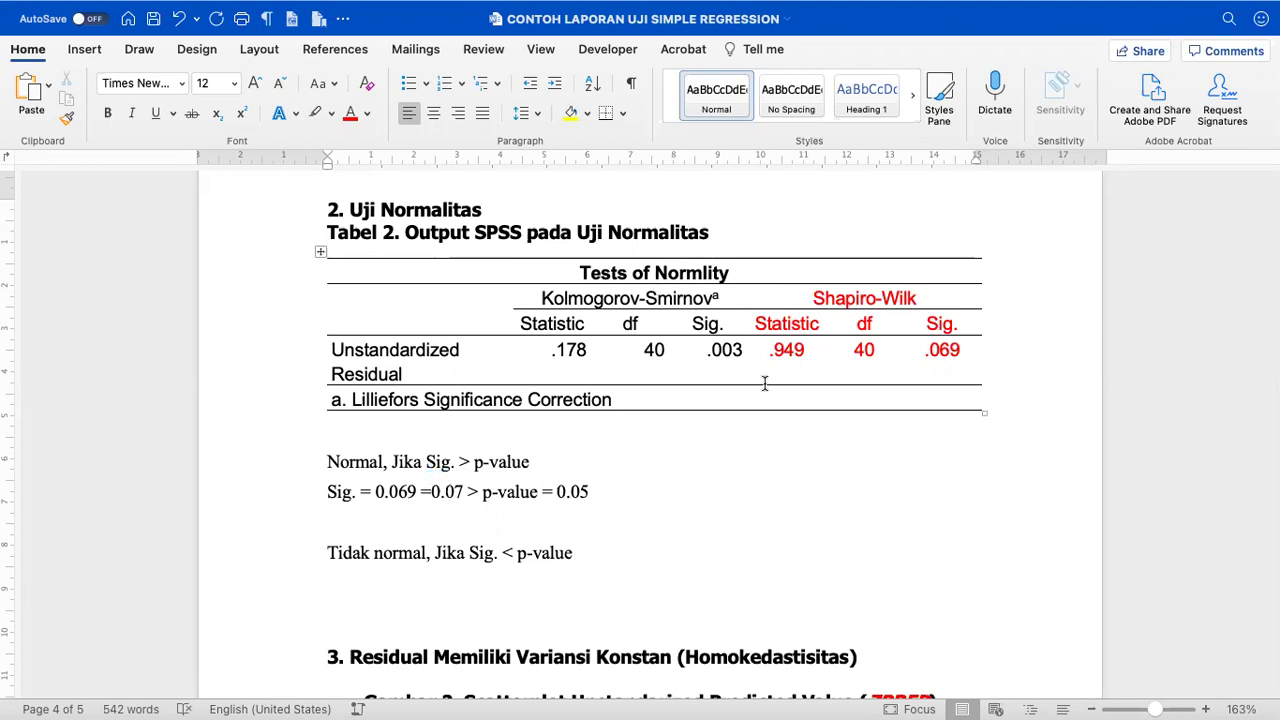
click(659, 298)
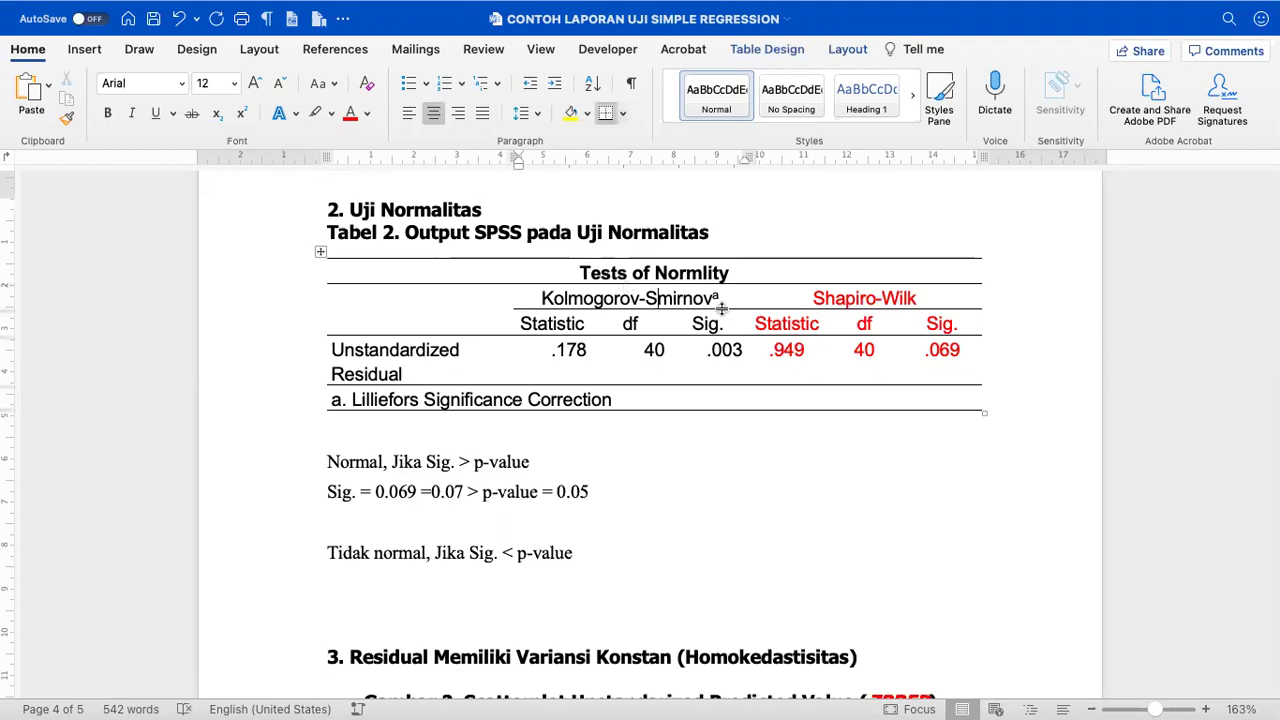
- Insert blank lines between the Tests of Normality table and the decision rules, and apply the Normal style to the upper paragraph
click(470, 428)
key(Return)
key(Up)
key(Return)
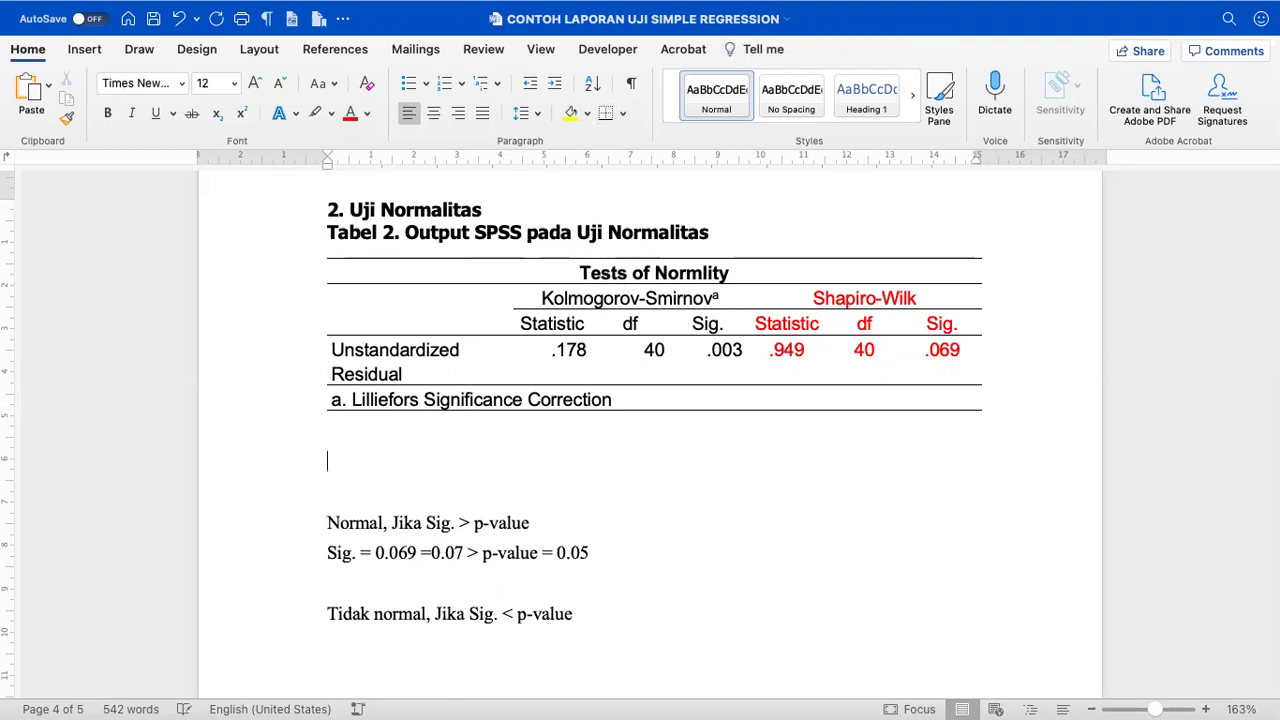
click(732, 88)
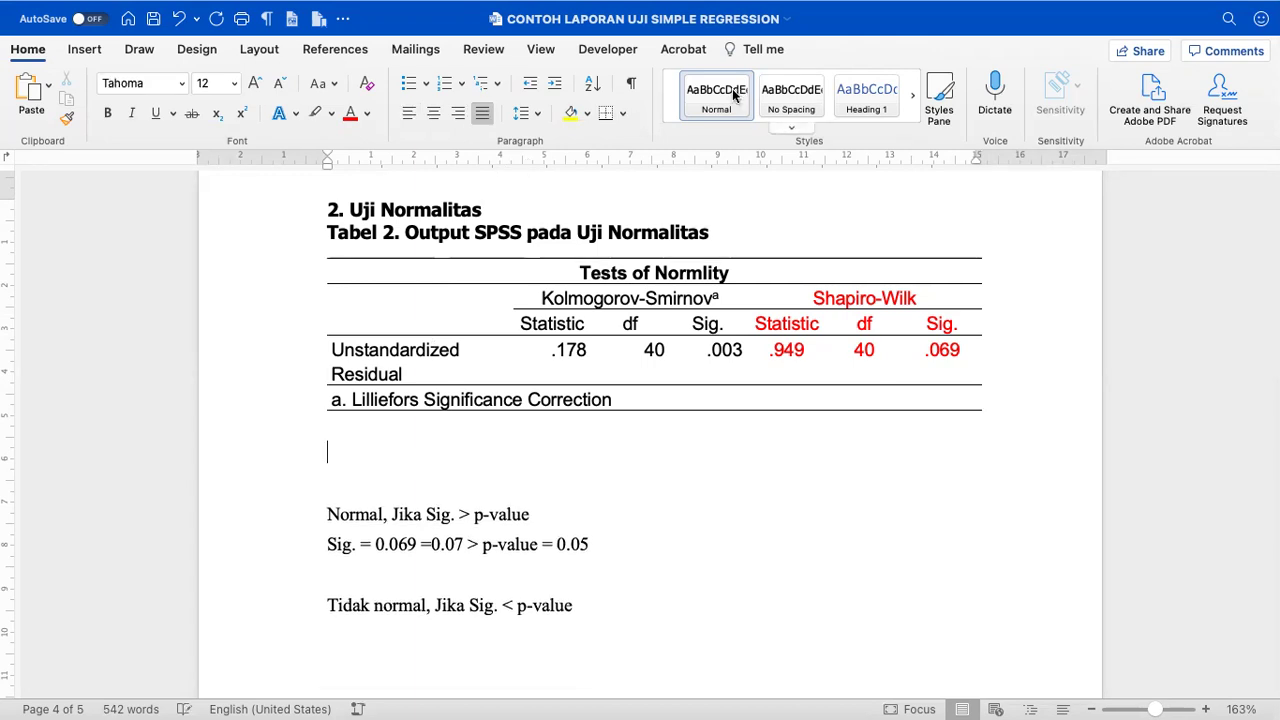
- Start the interpretation paragraph below the Tests of Normality table with "Berdasarkan hasil pengujian sebagaimana ditunjukkan"
text(Berdasarkan hasil pe)
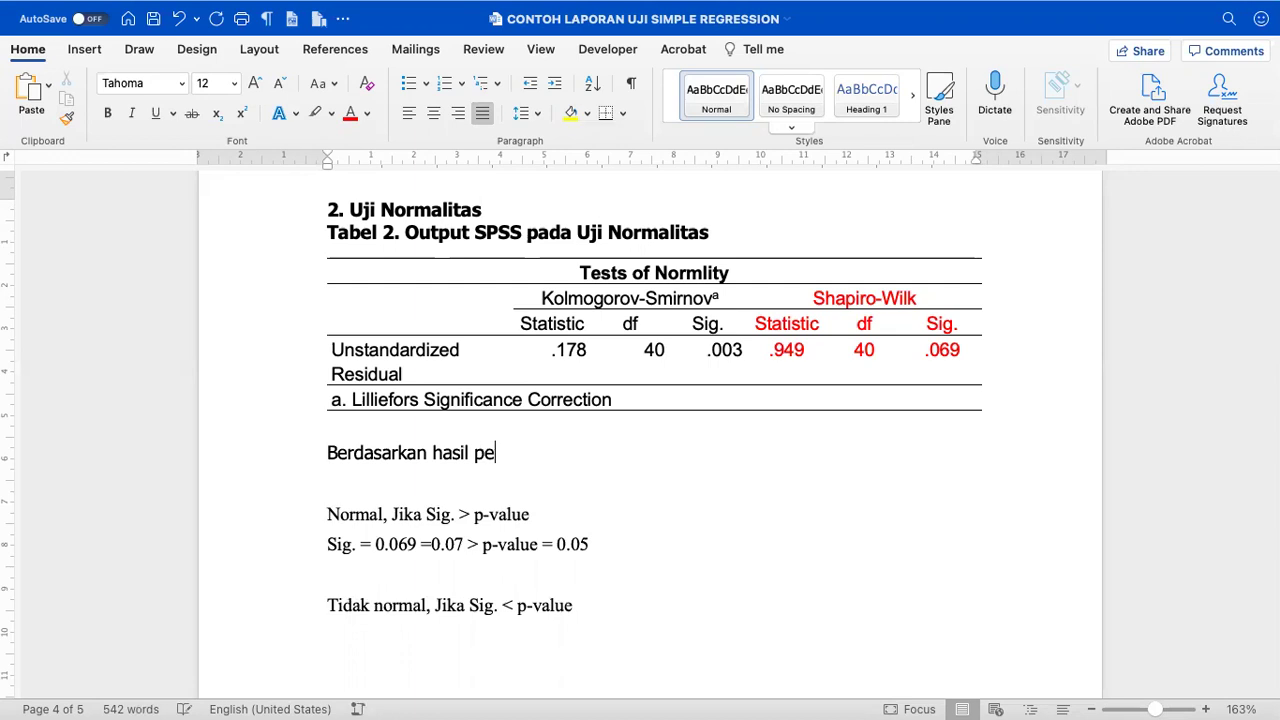
text(ngujian sebagiaman)
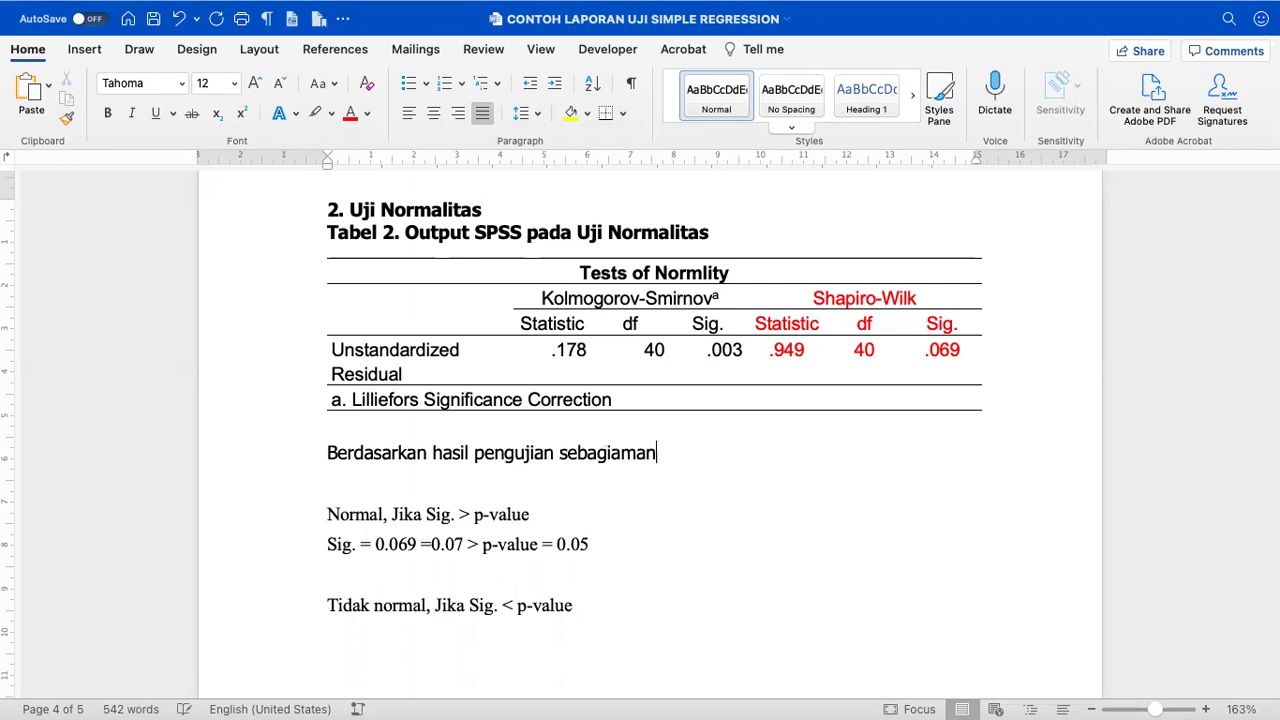
key(BackSpace)
key(BackSpace)
key(BackSpace)
key(BackSpace)
key(BackSpace)
text(aimana d)
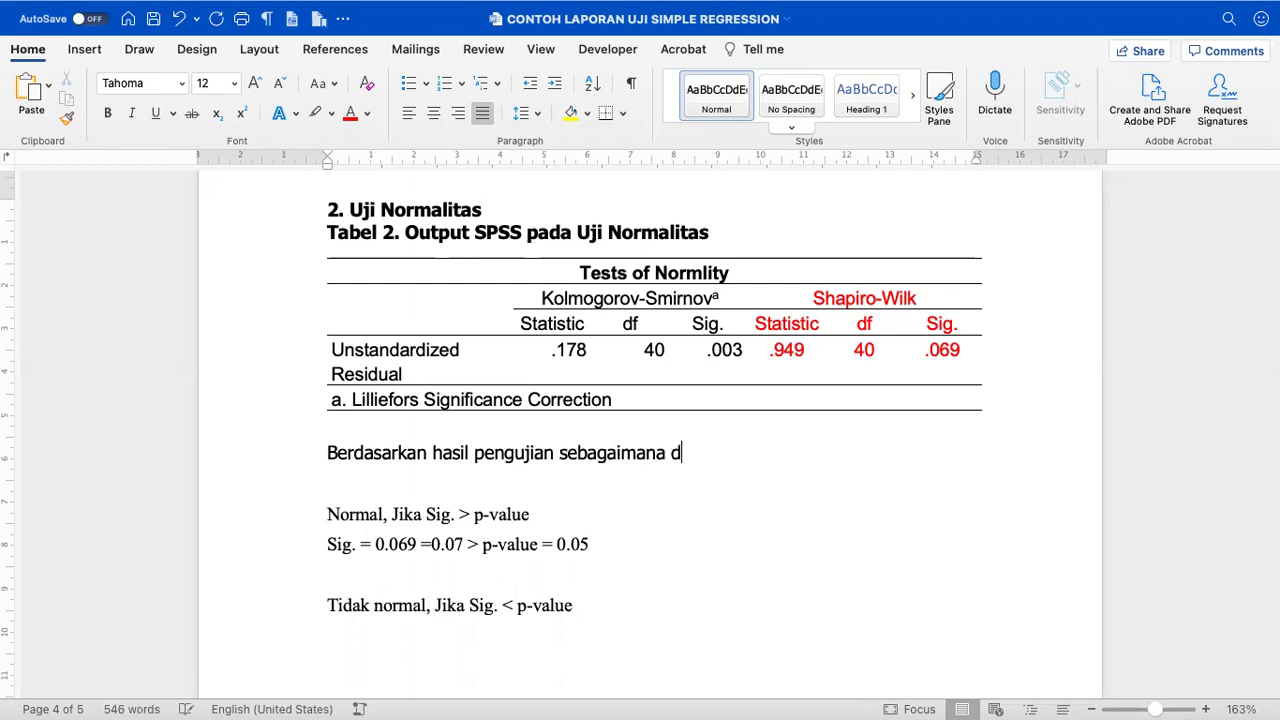
text(itunjukkan )
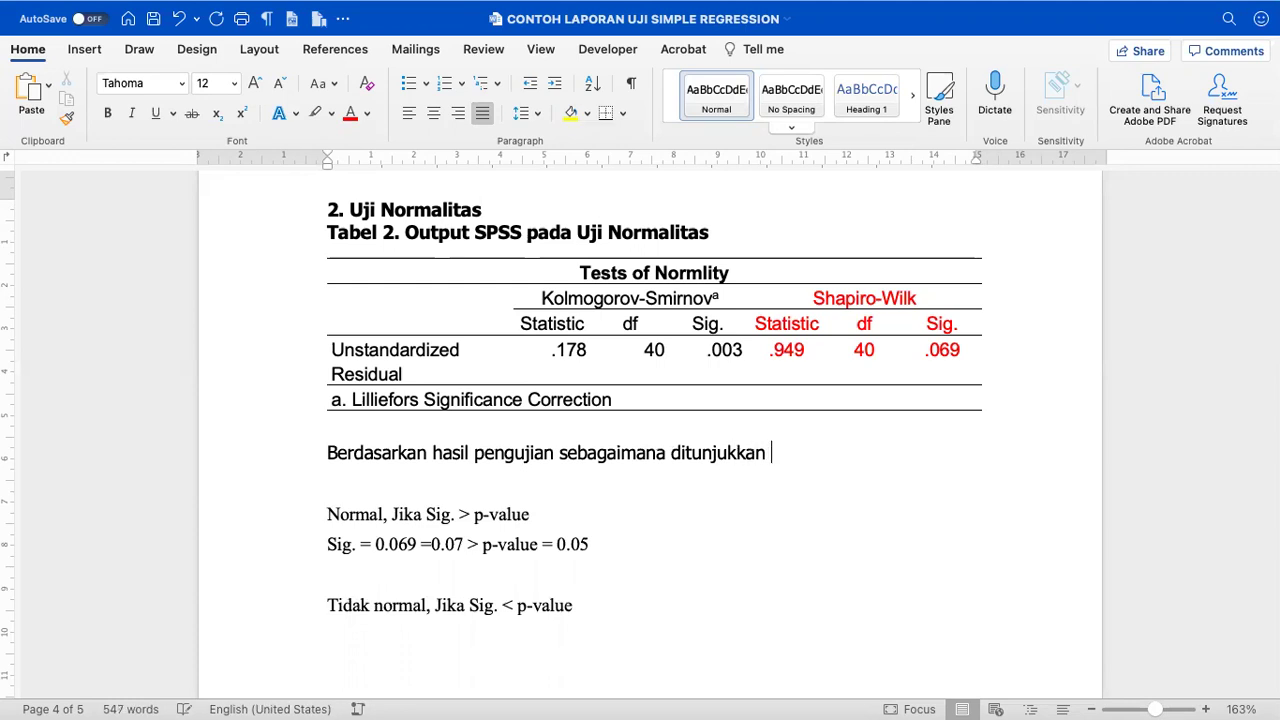
- Continue the interpretation sentence with "pada Tabel 2 diketahui bahwa residual"
text(pada Tabel 2)
text( diekata)
key(BackSpace)
key(BackSpace)
key(BackSpace)
key(BackSpace)
text(ketau)
key(BackSpace)
text(hui bahwa res)
text(idual)
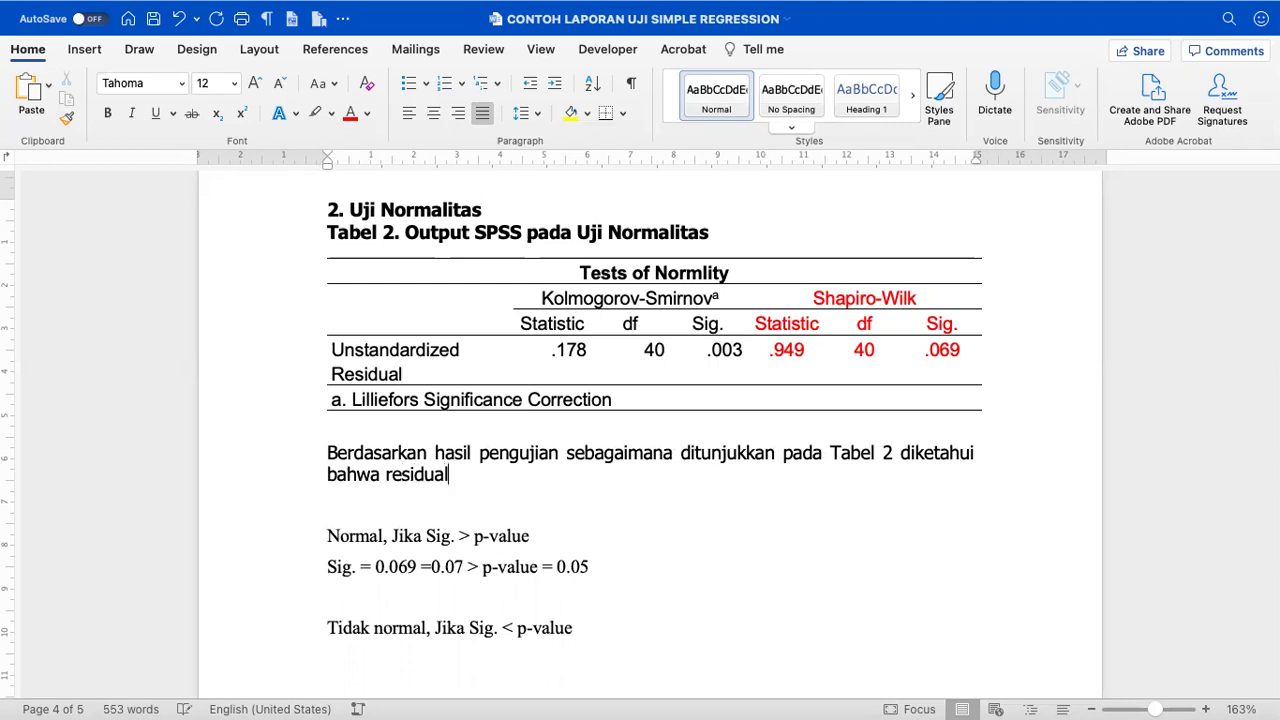
- Colour the "Unstandardized Residual" row label in the normality table red
drag(332, 345, 423, 362)
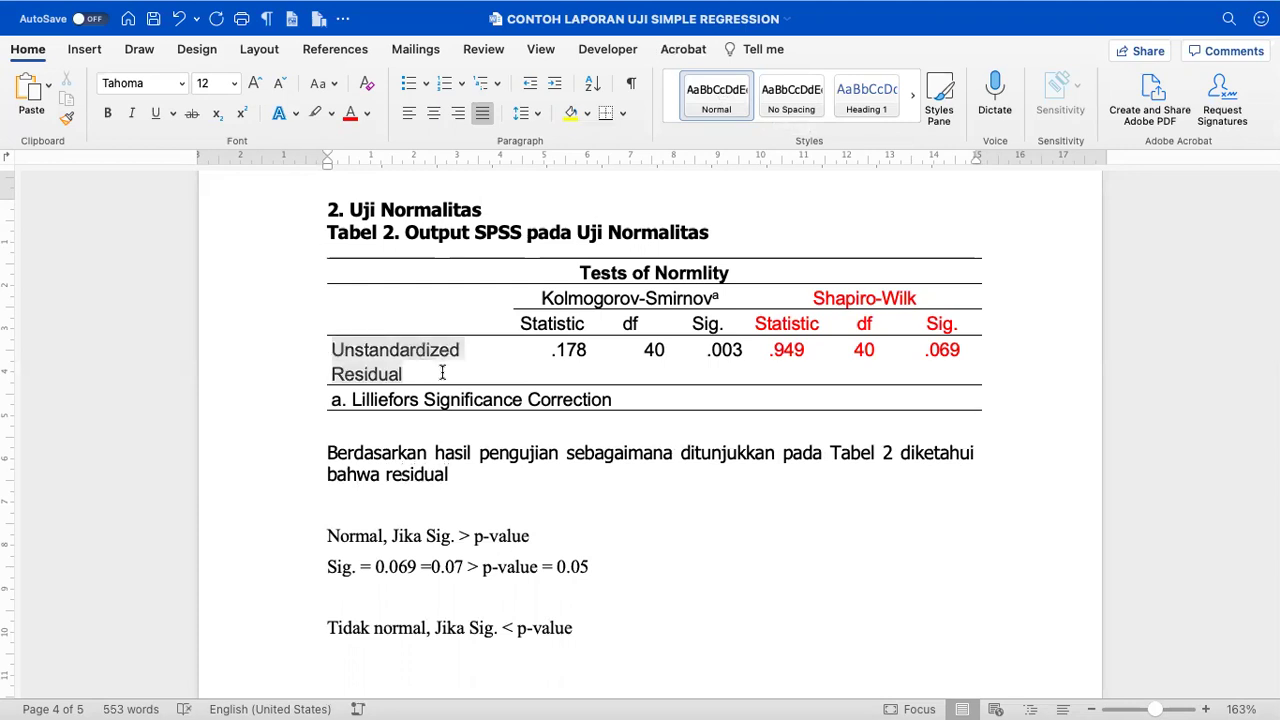
click(350, 113)
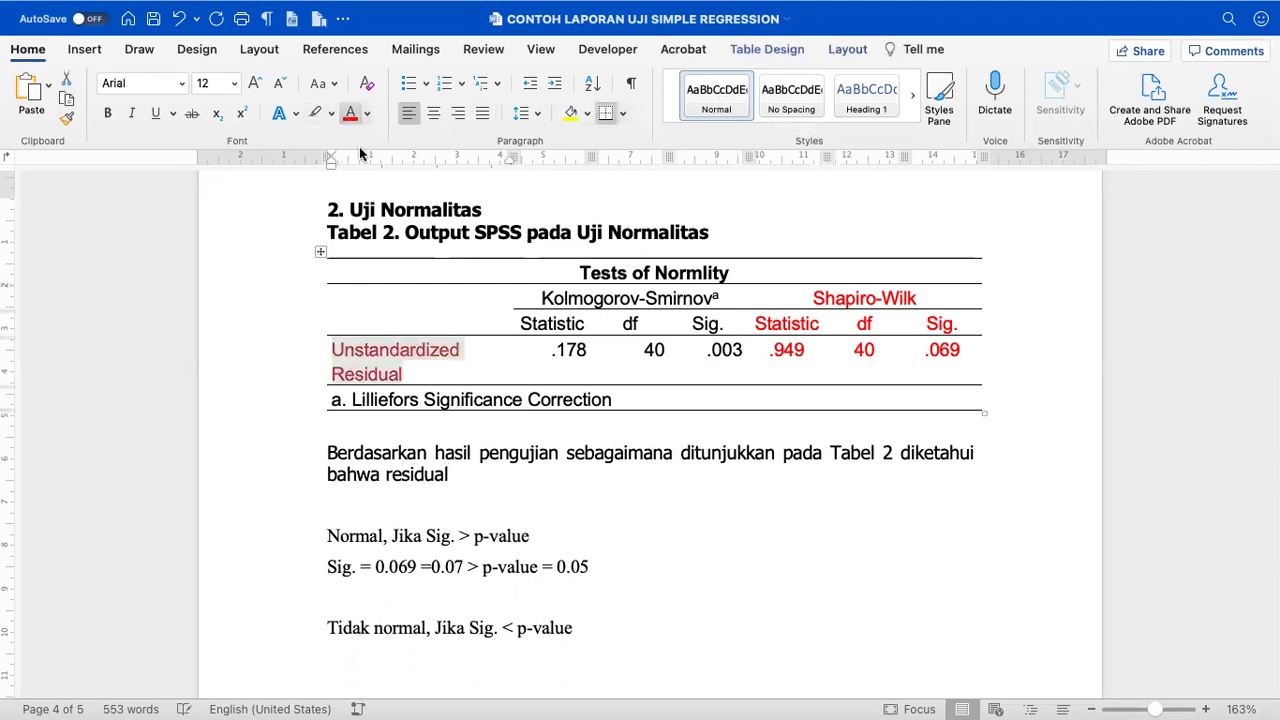
- Complete the interpretation sentence after "residual" with "terdistribusi normal (df=40, Sig. = 0.069, p-value=0.05)."
click(470, 481)
text(ter)
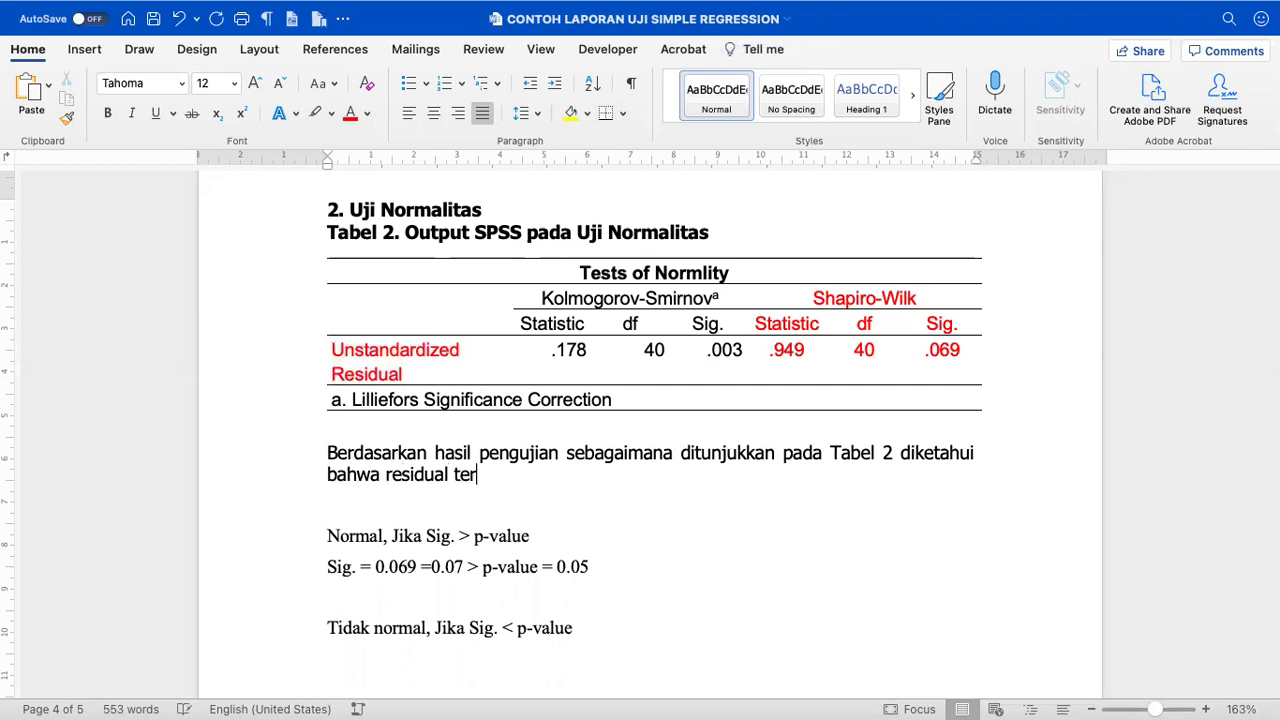
text(distribusi no)
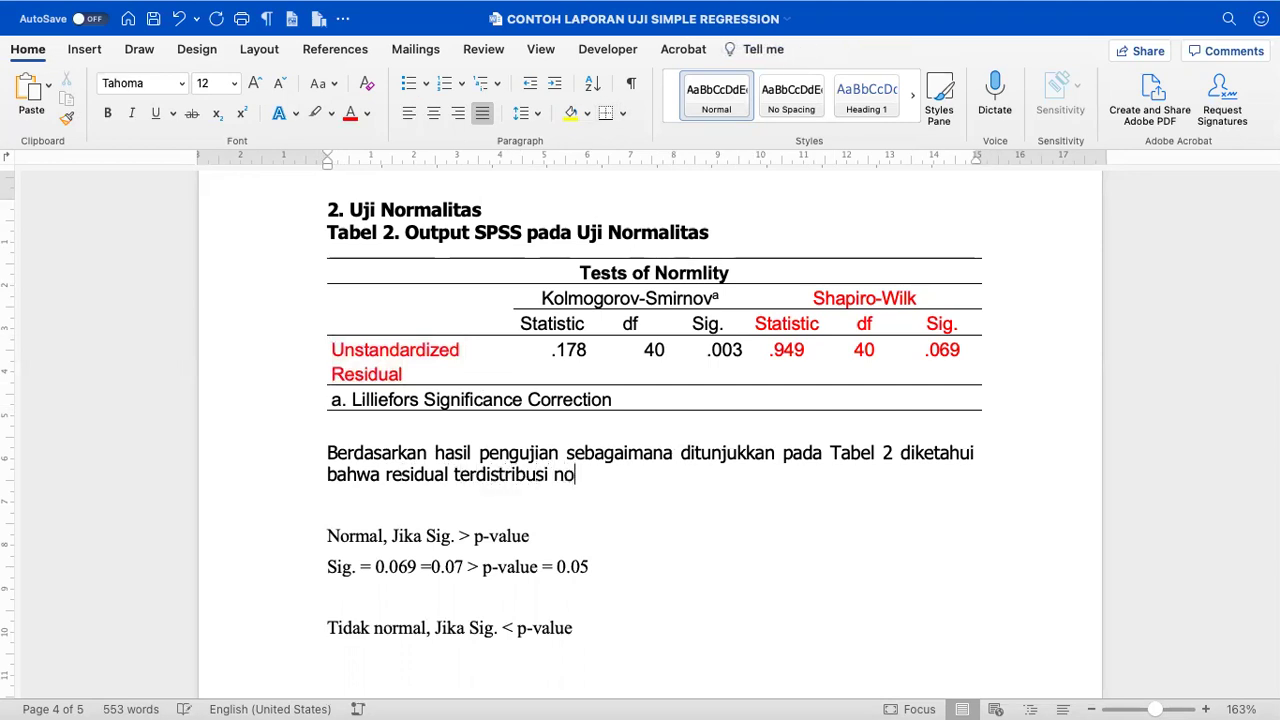
text(rmal ()
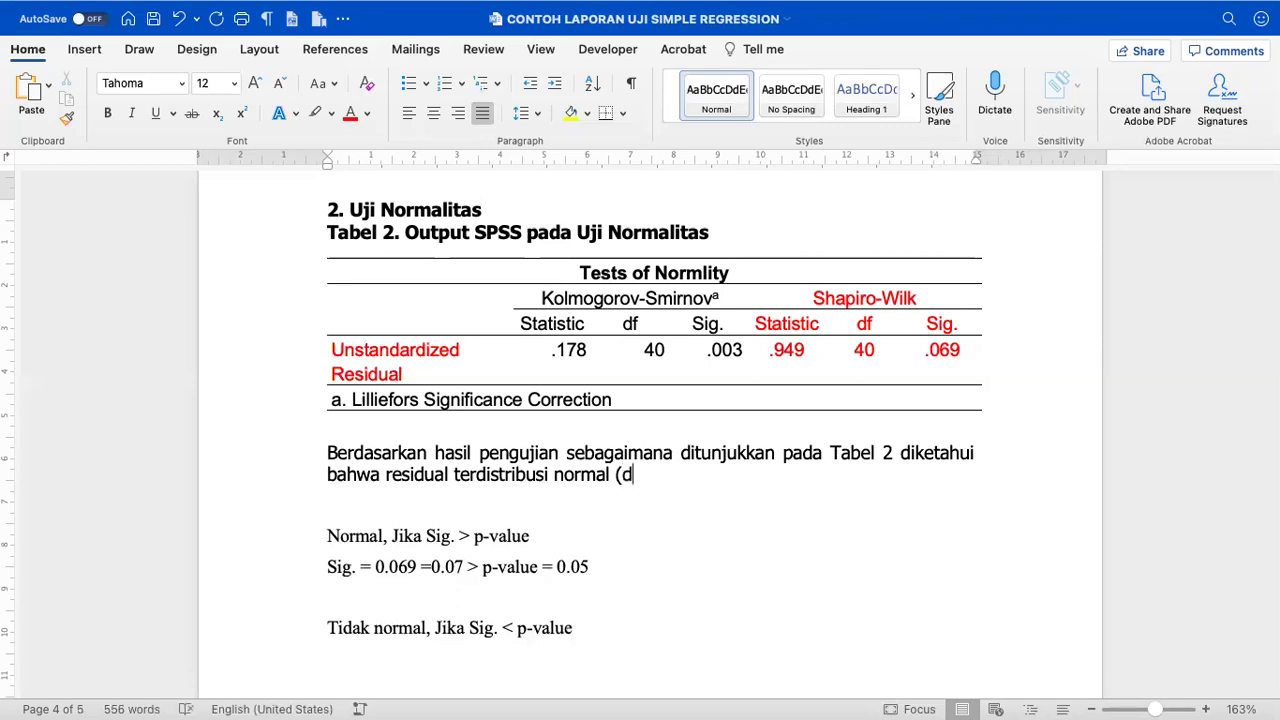
text(df=40, Sig.)
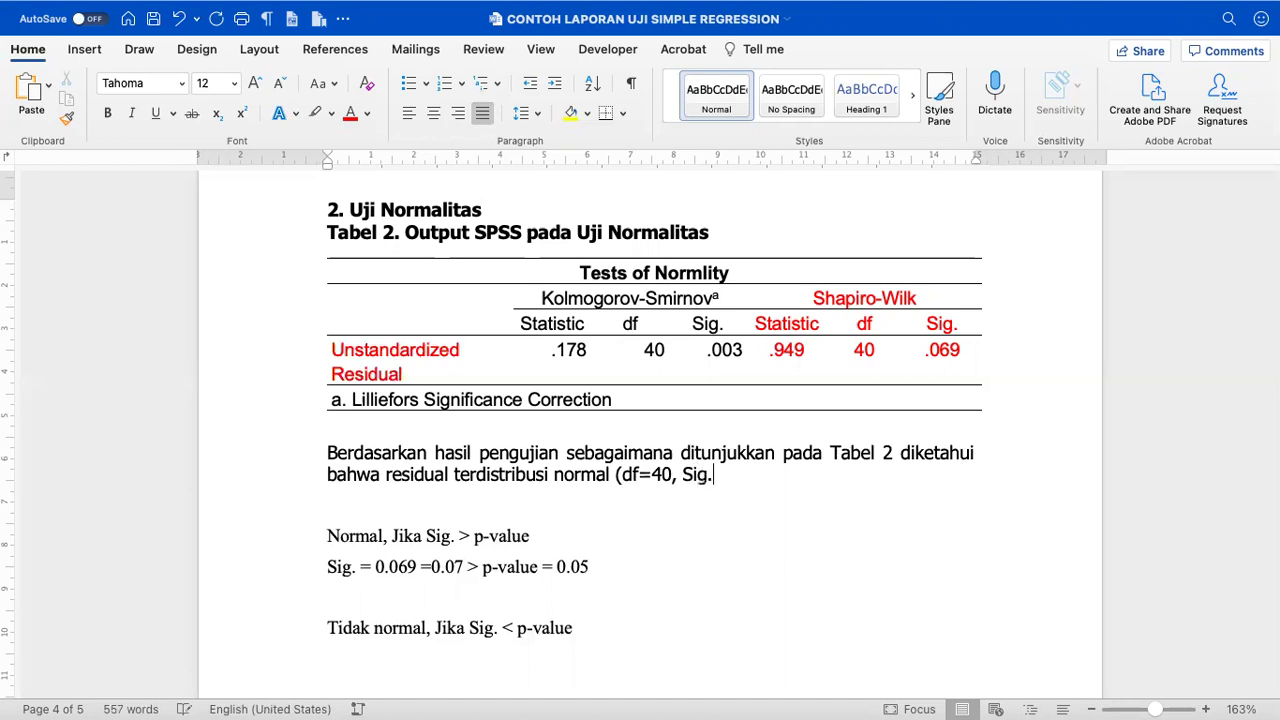
text( = 0.06)
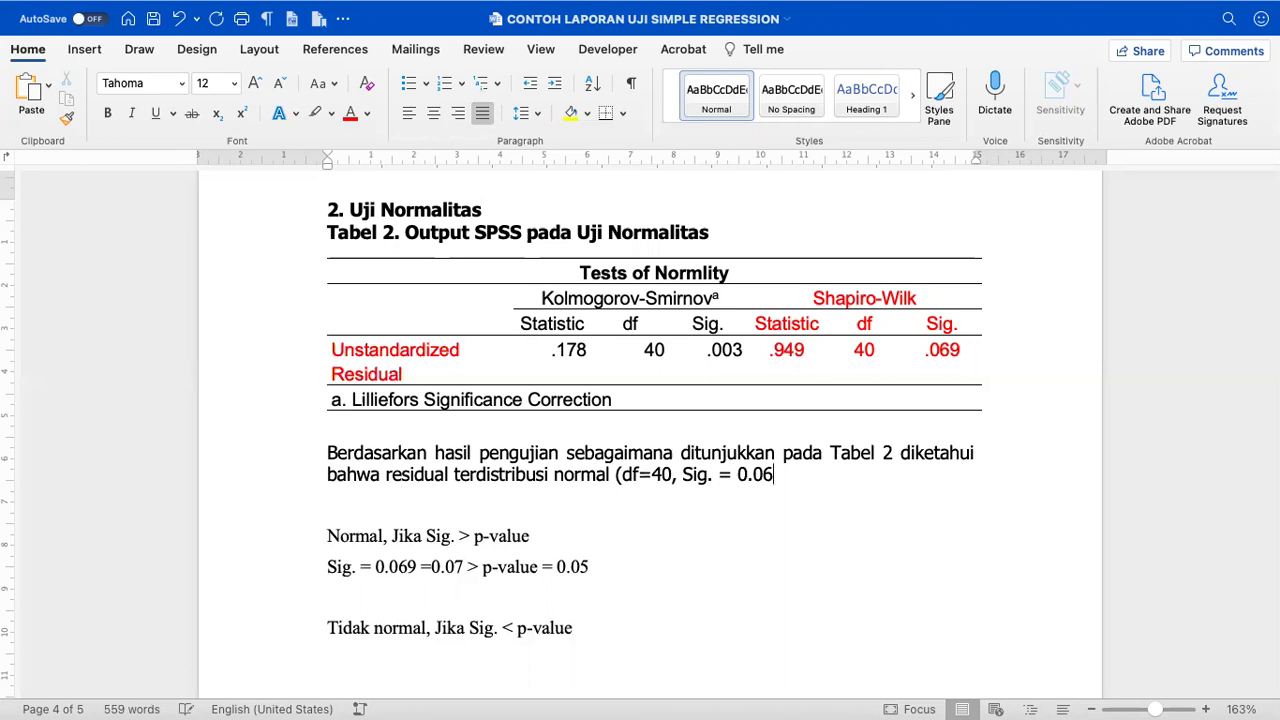
text(9, p-value=0)
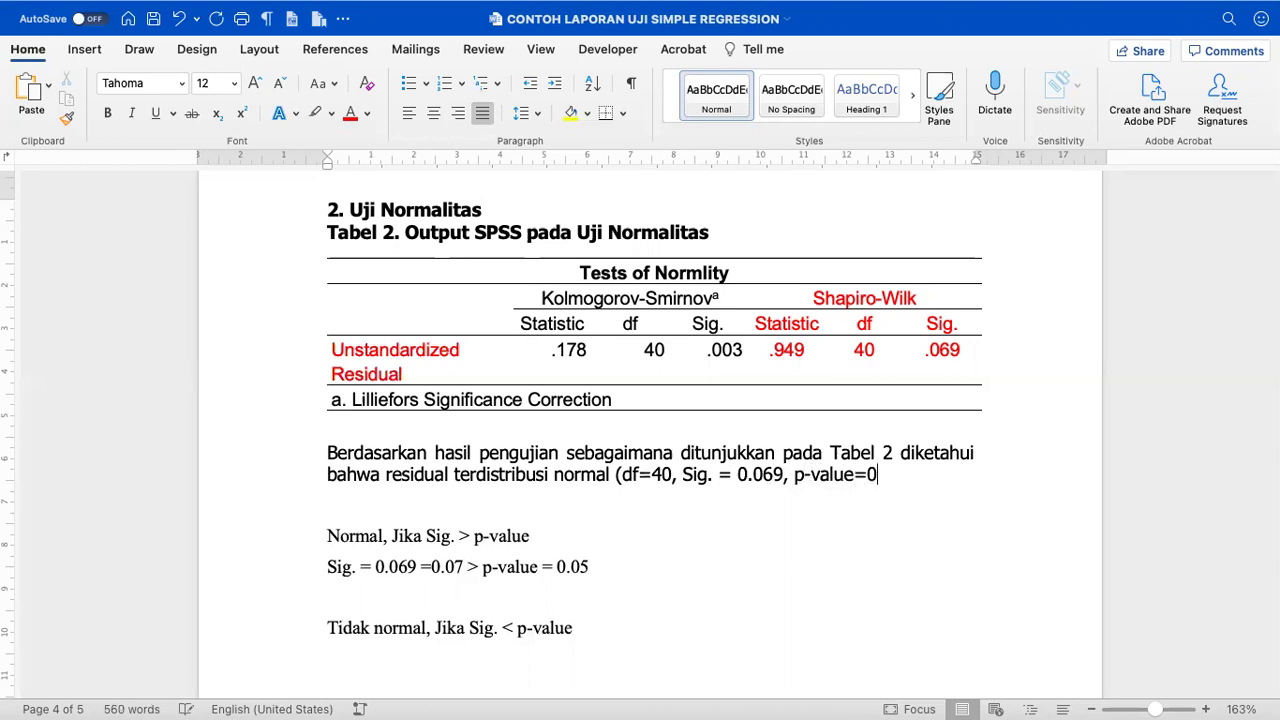
text())
- Colour the statistics inside the parentheses of the interpretation sentence red
drag(622, 475, 902, 475)
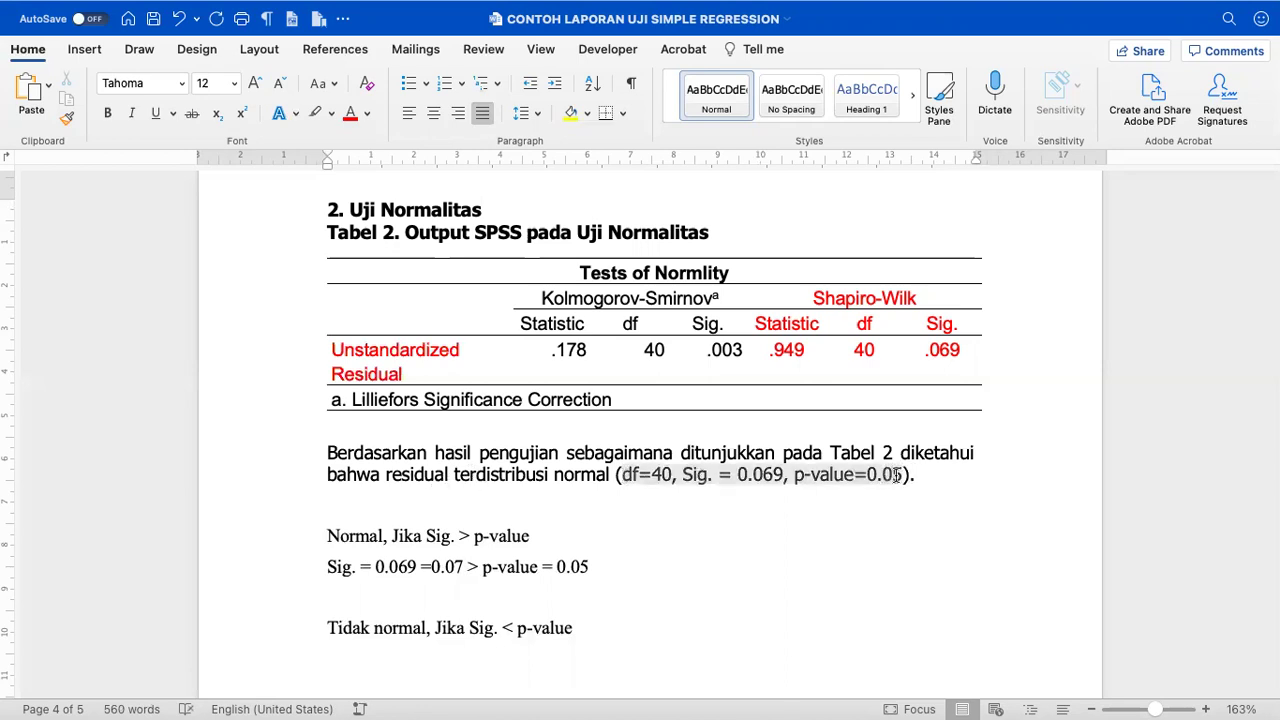
click(355, 118)
click(675, 423)
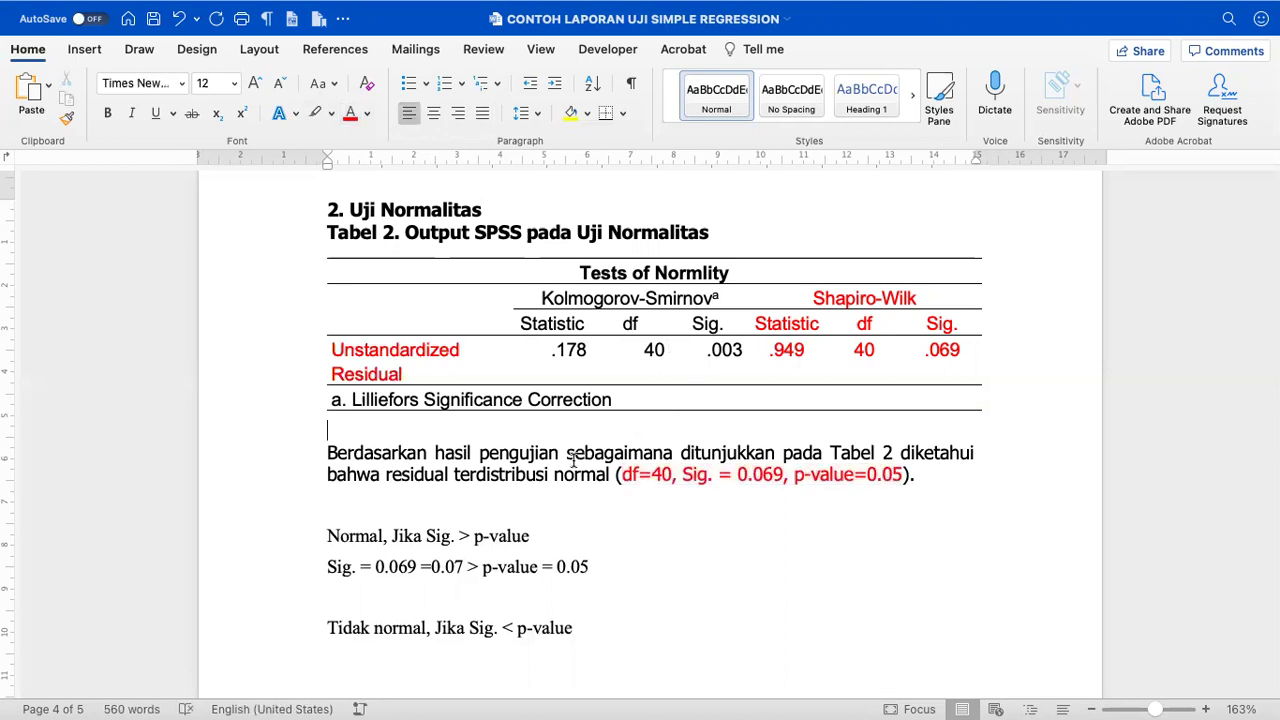
- Delete the Normal and Tidak normal decision rules, the Sig. comparison line and the blank lines among them above section 3
scroll(573, 458, down, 2)
scroll(431, 469, down, 2)
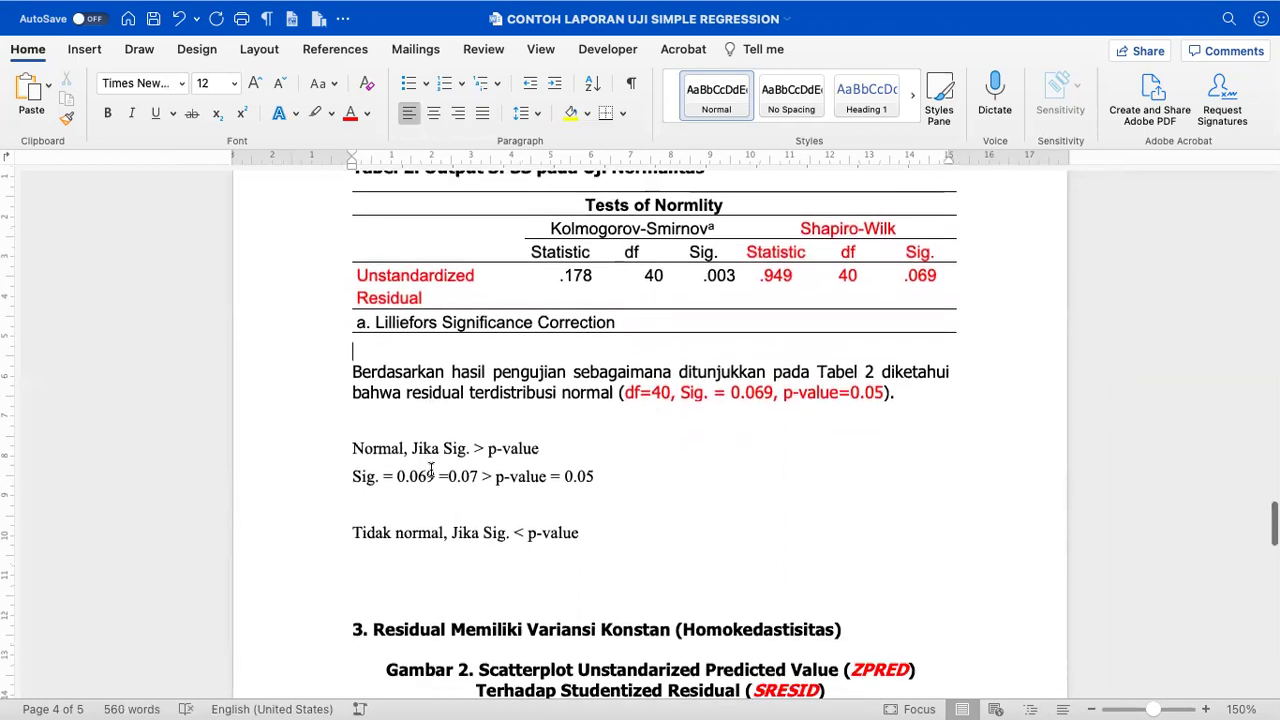
drag(353, 441, 434, 588)
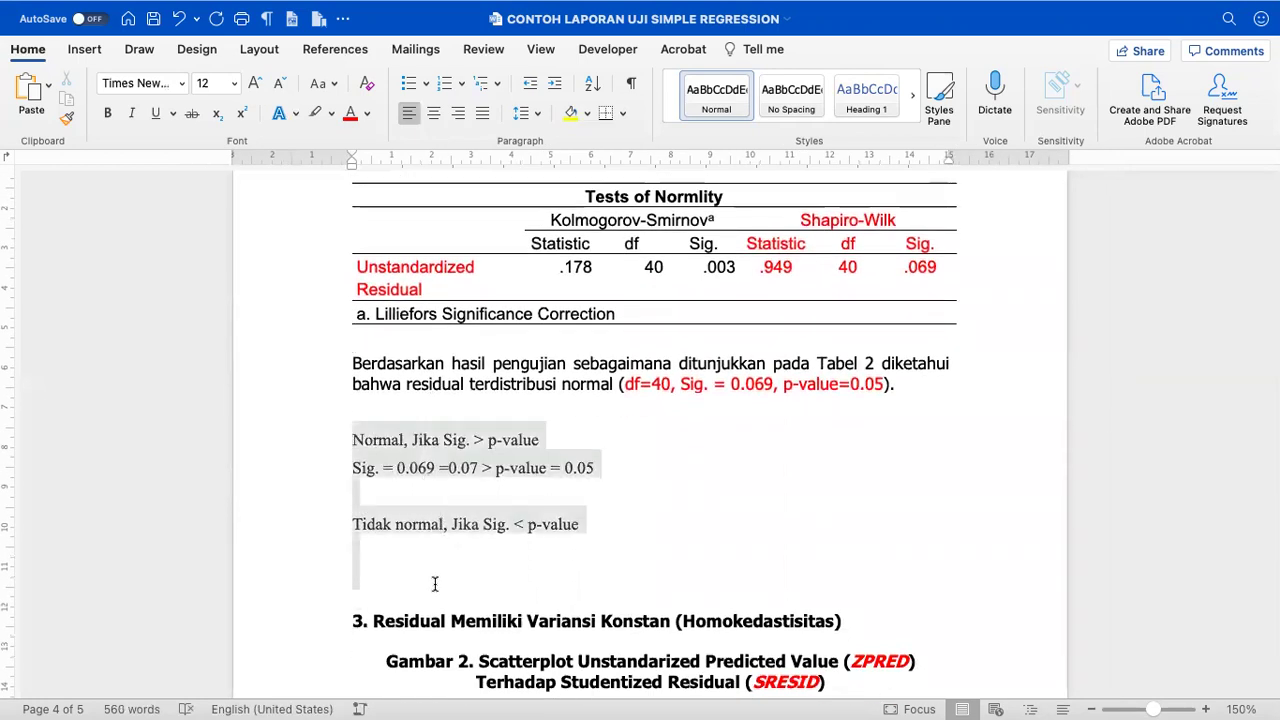
key(BackSpace)
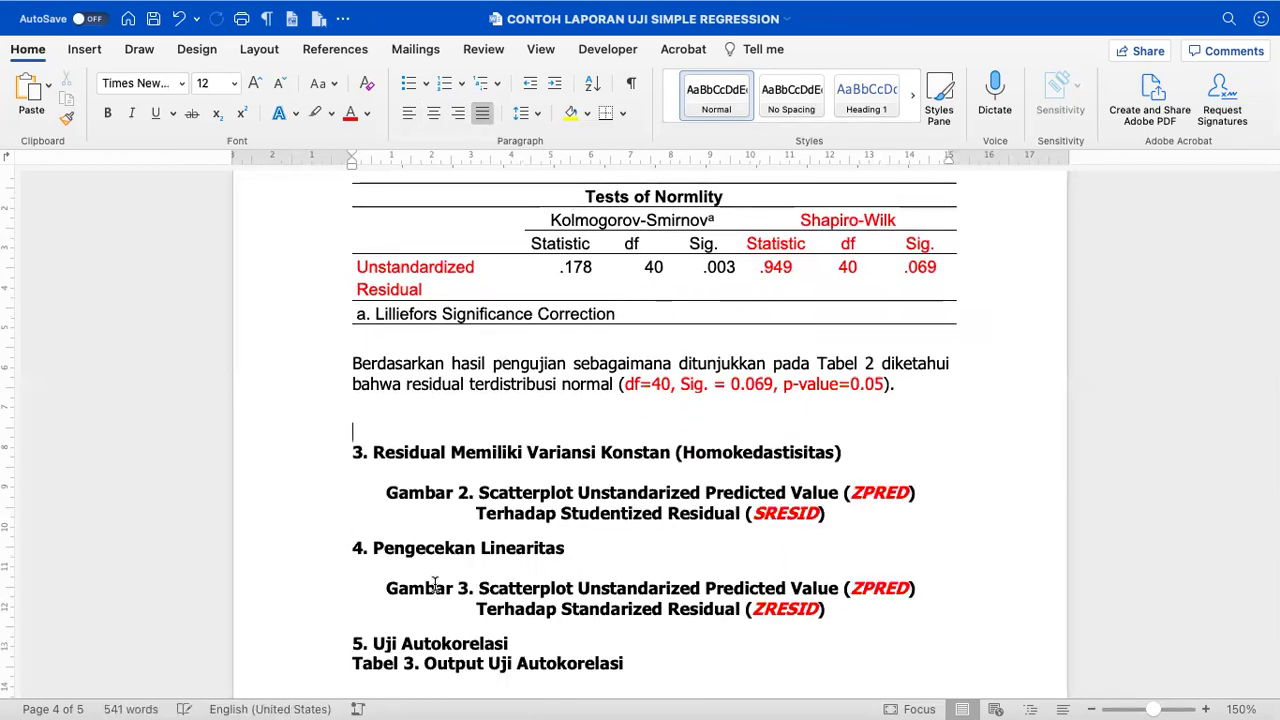
- Move the interpretation paragraph directly under the heading "2. Uji Normalitas" and add a blank line before the Tabel 2 caption
scroll(430, 500, up, 3)
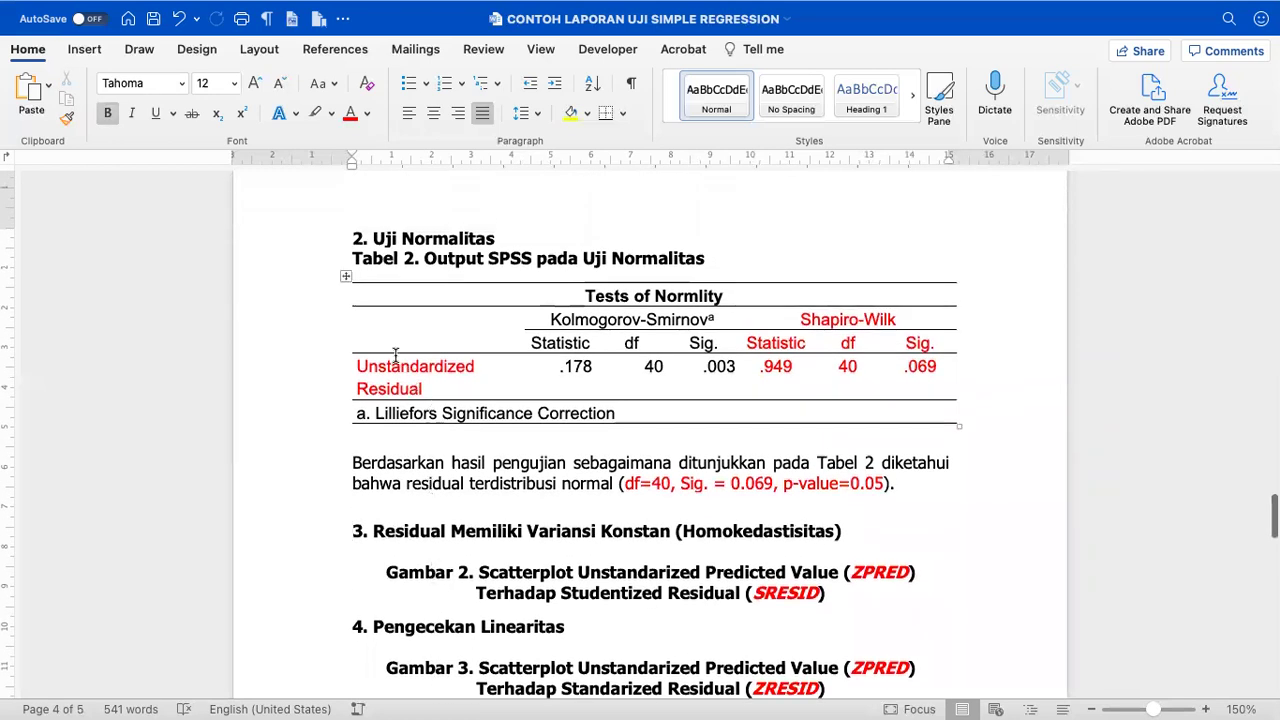
click(358, 463)
click(455, 432)
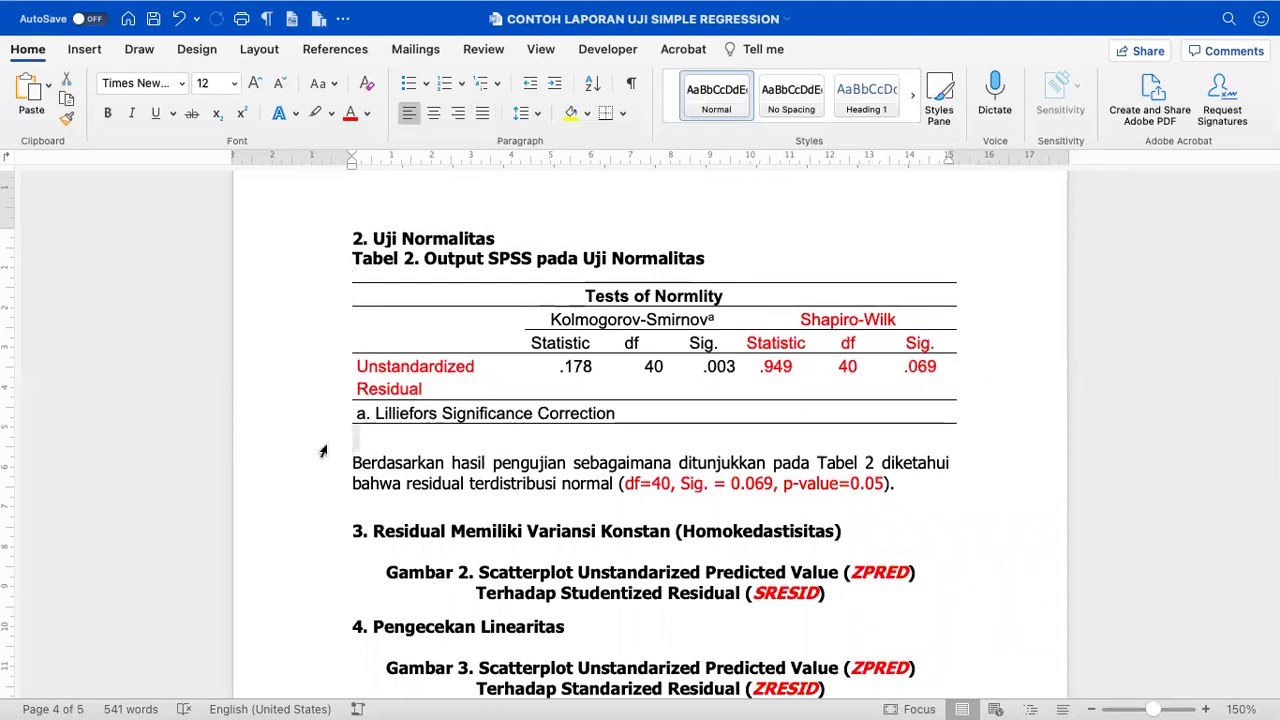
click(327, 472)
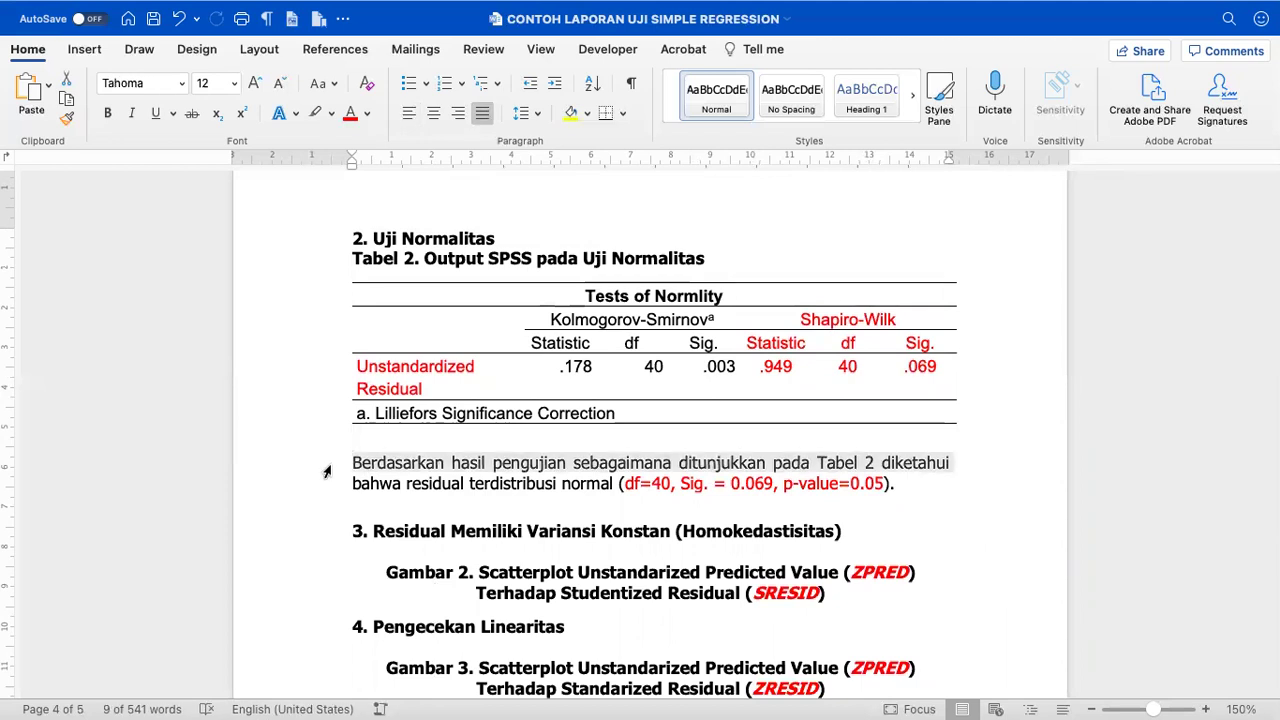
double_click(327, 472)
key(super+c)
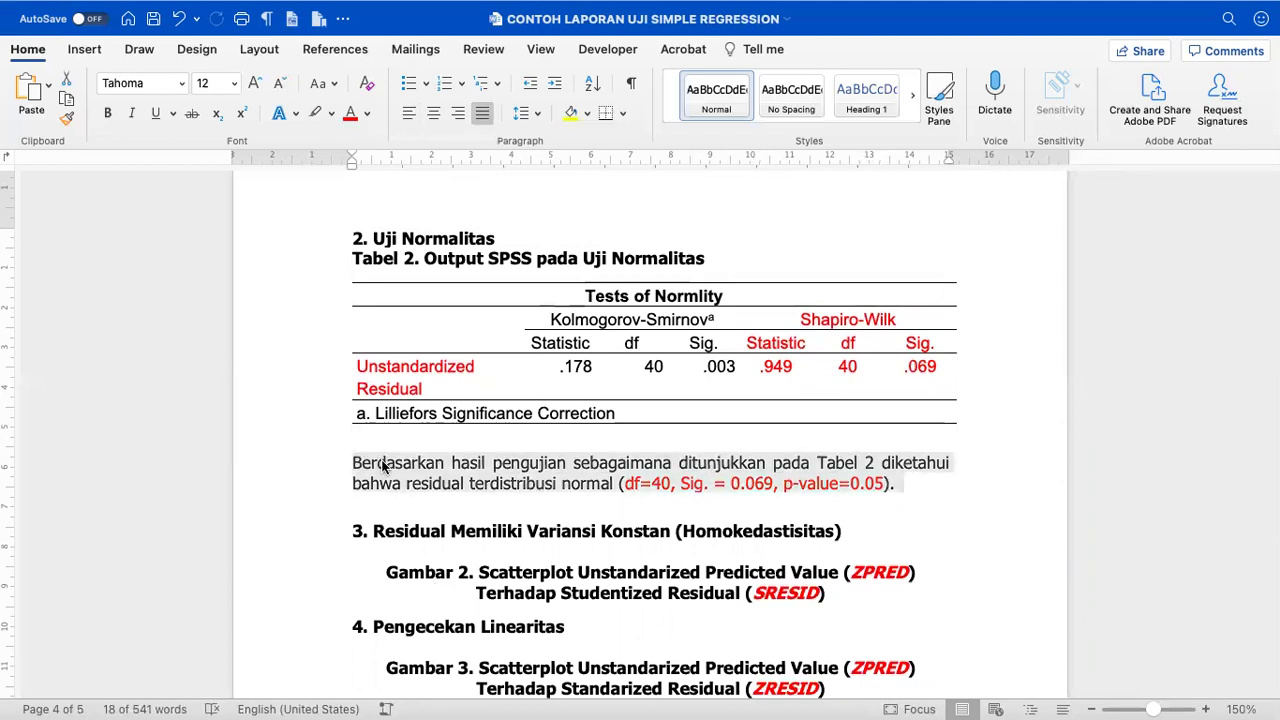
right_click(383, 466)
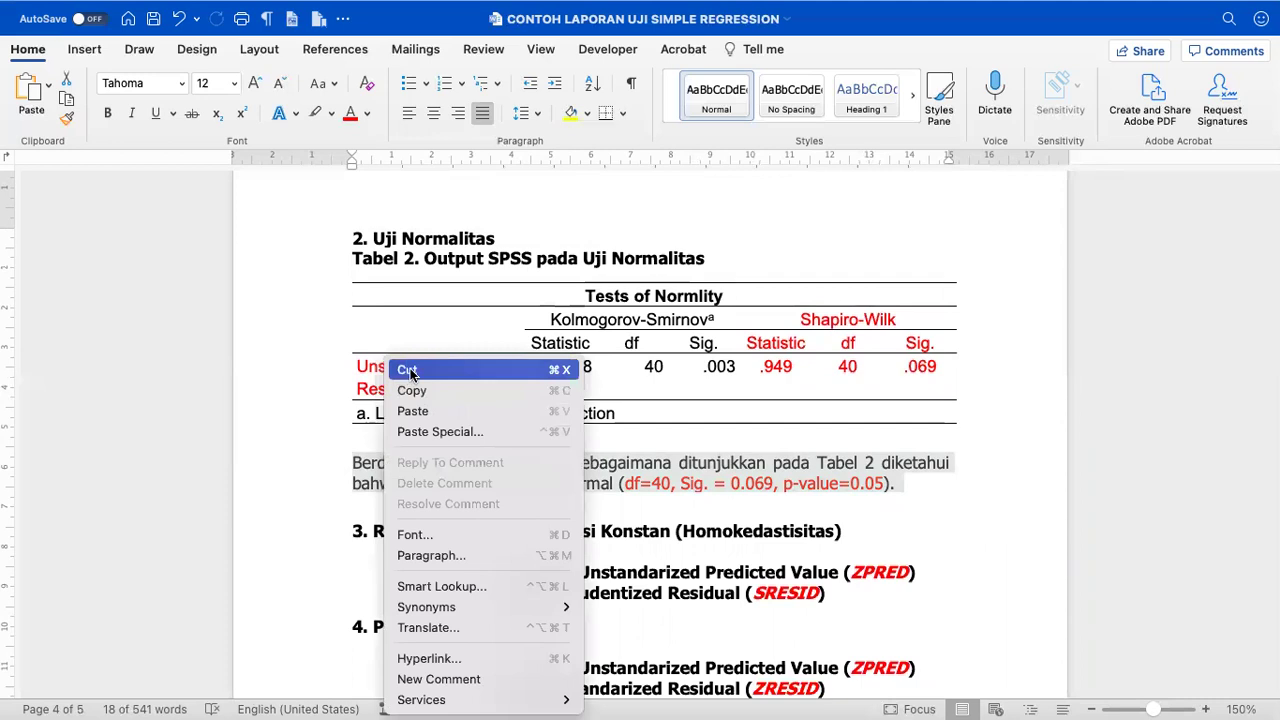
click(494, 244)
key(Return)
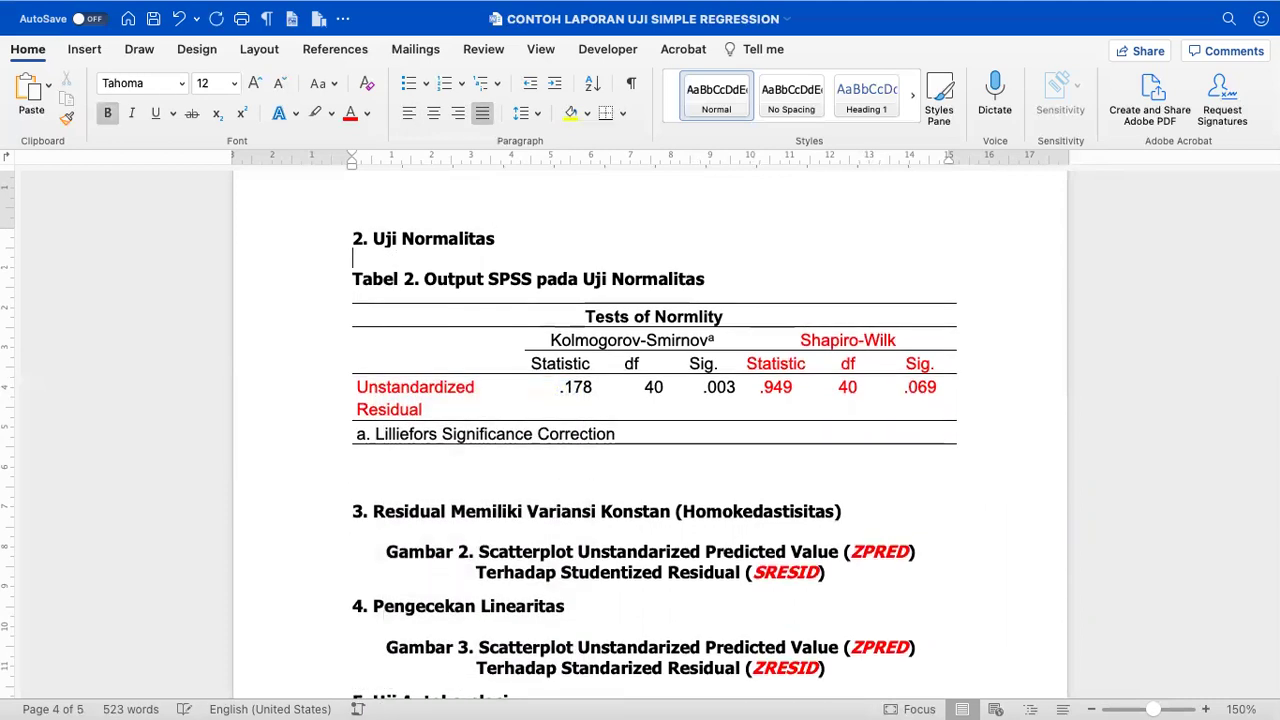
key(super+v)
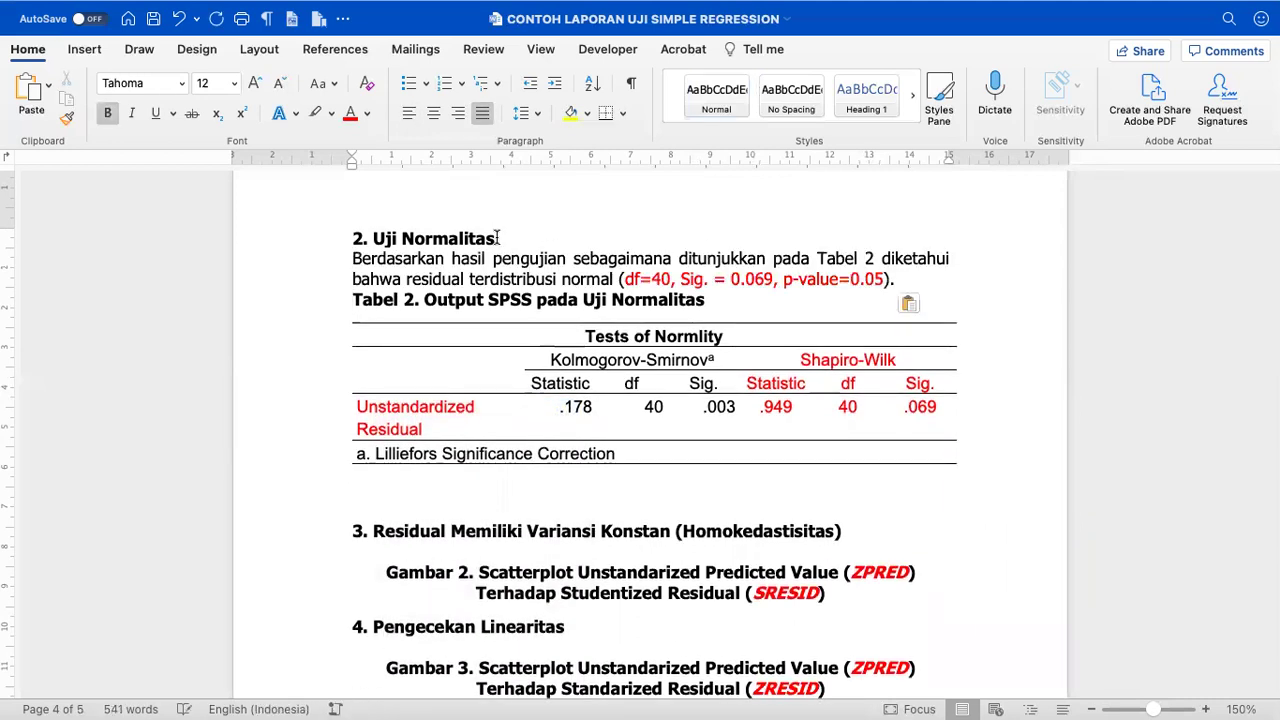
key(Return)
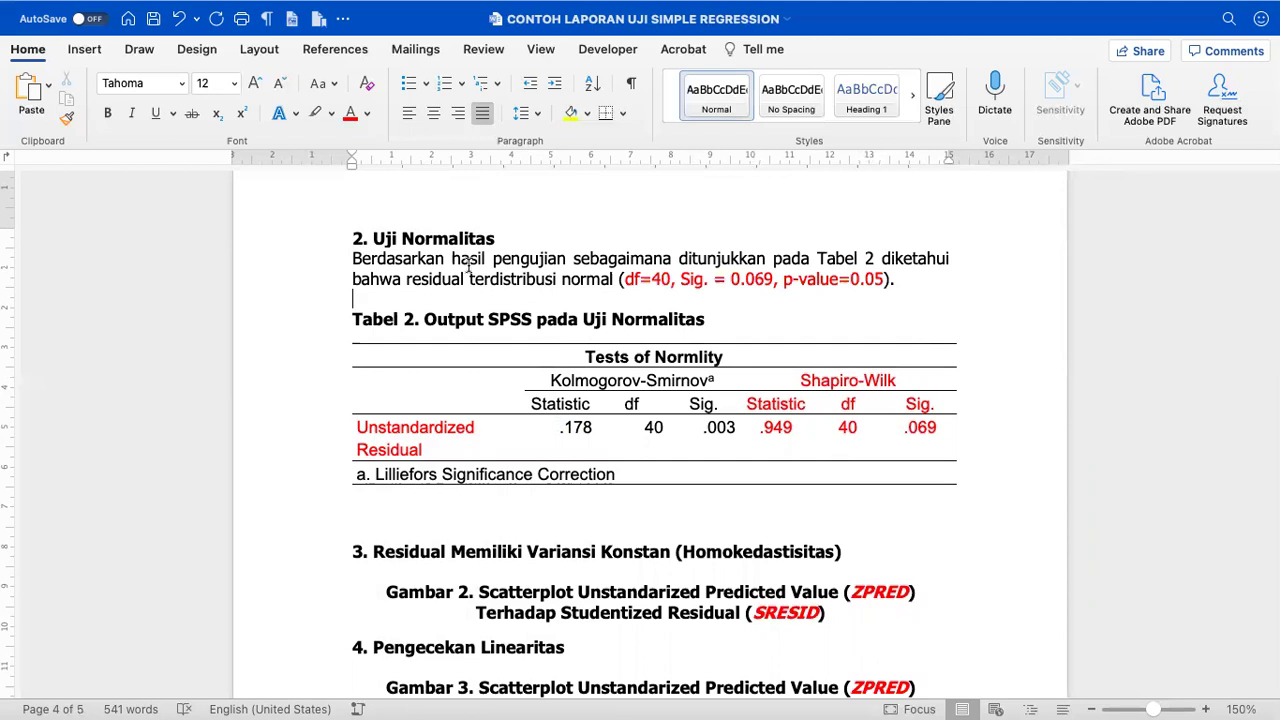
- Set the paragraph spacing after to 0 pt for the Tabel 2 caption and the table's upper rows
click(326, 303)
click(350, 318)
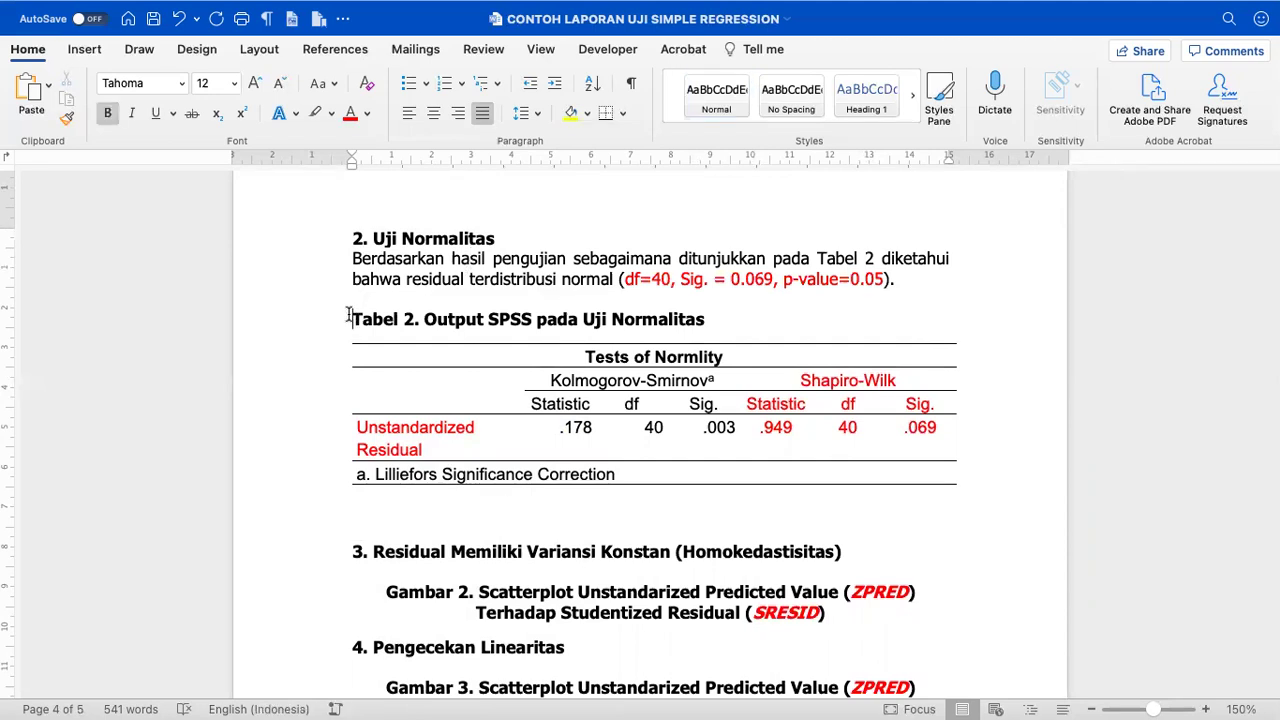
click(374, 357)
drag(354, 320, 372, 398)
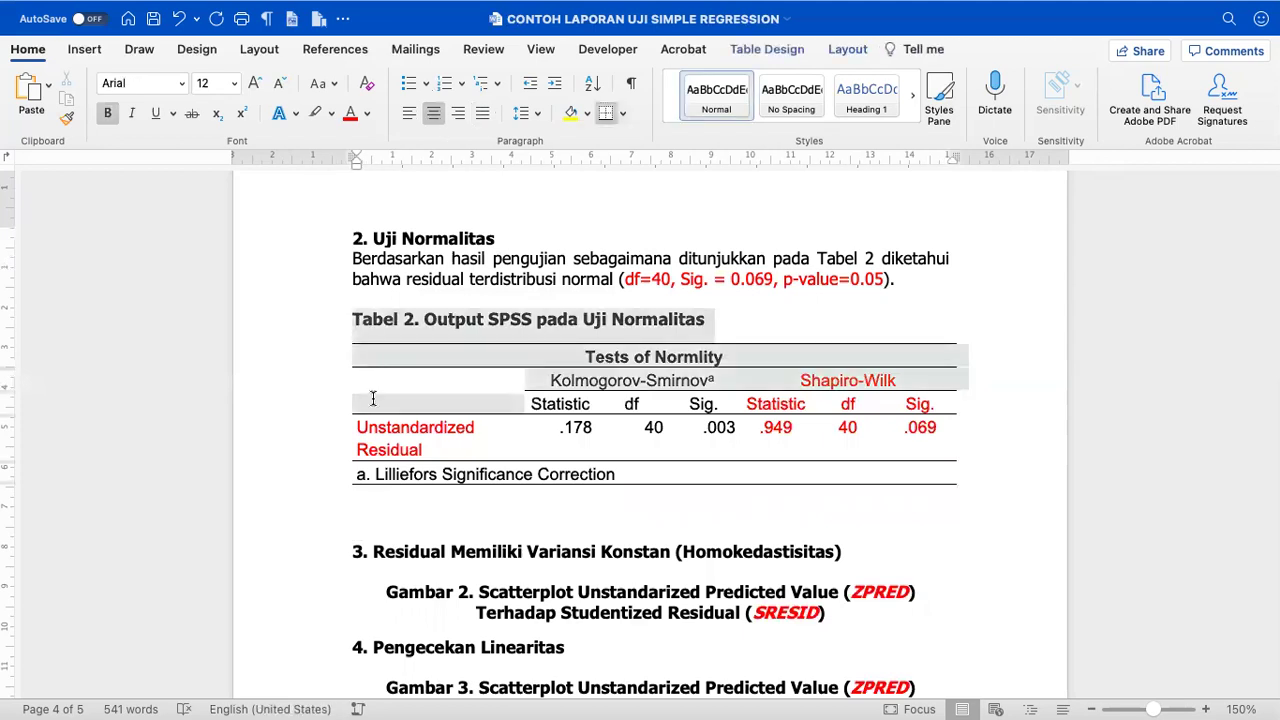
click(259, 49)
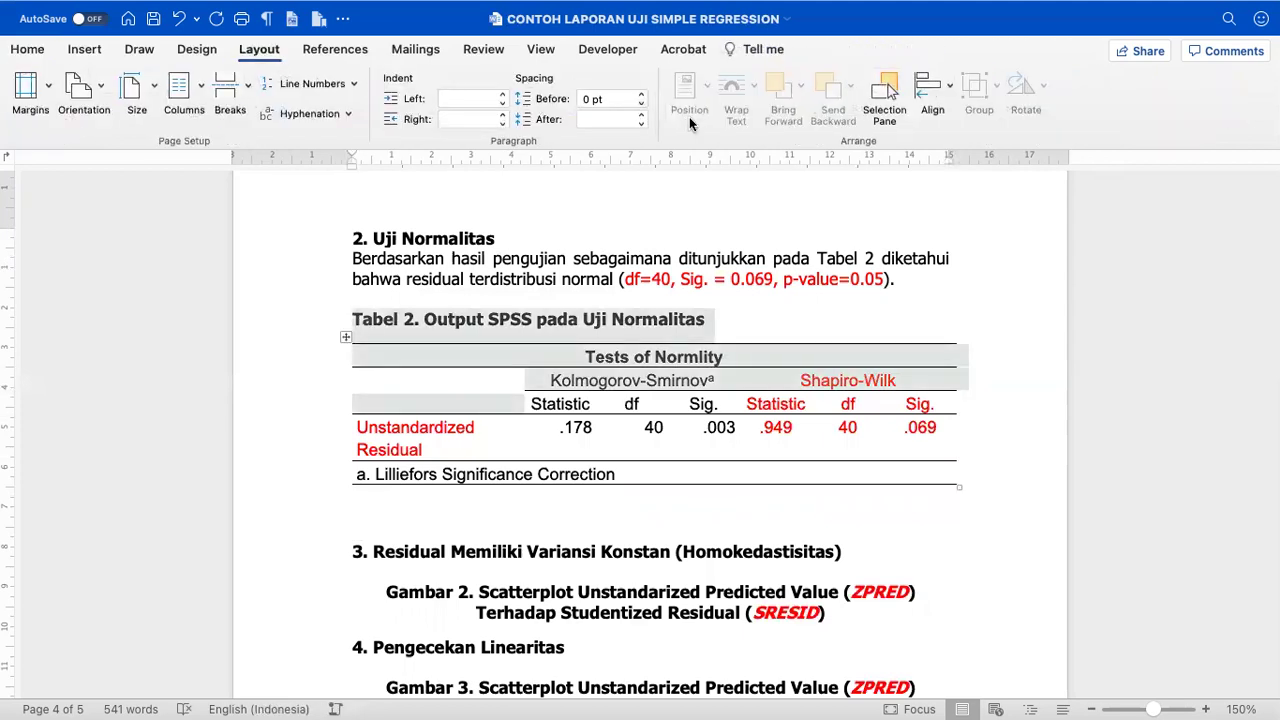
click(641, 124)
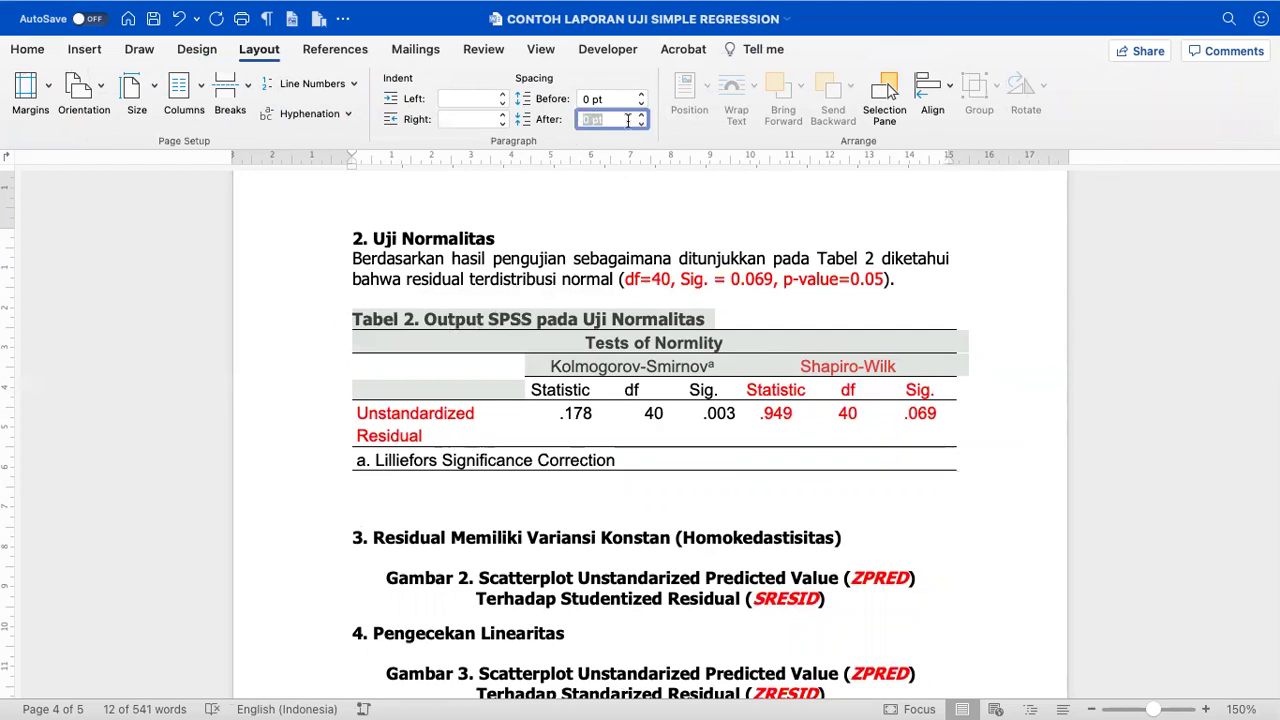
click(440, 363)
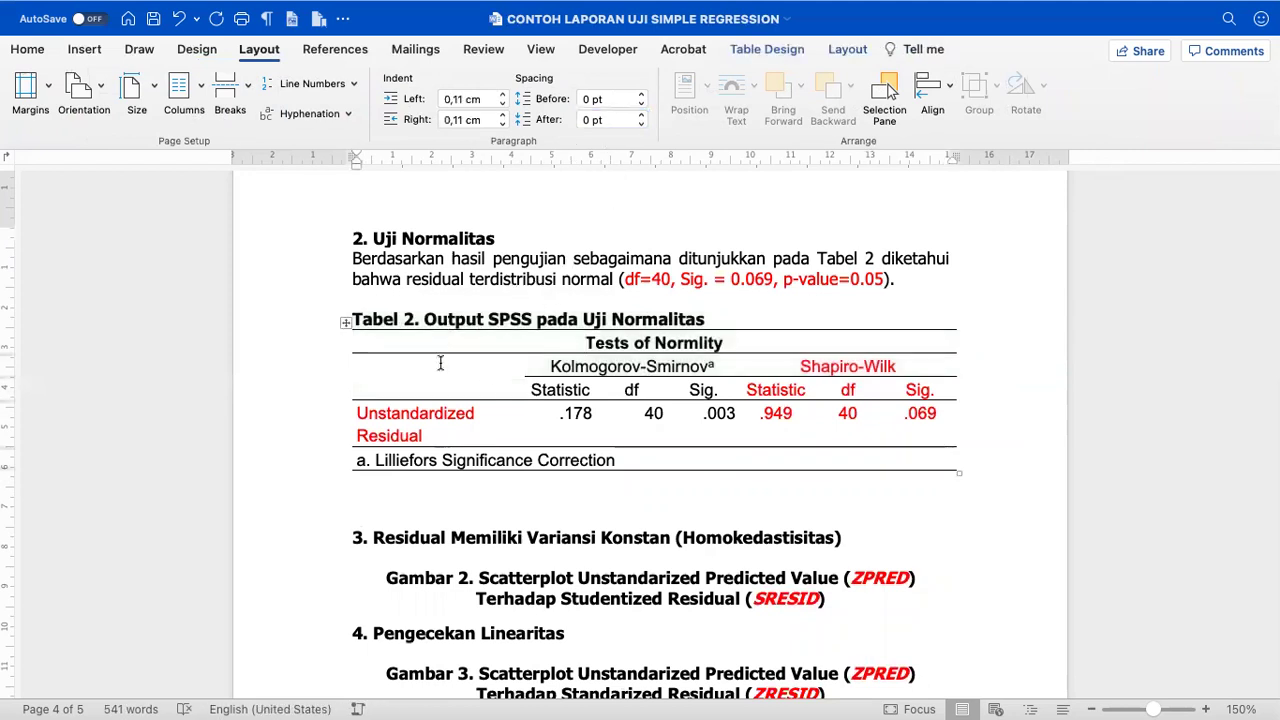
- Remove the extra blank line between the normality table and the heading "3. Residual Memiliki Variansi Konstan (Homokedastisitas)"
scroll(440, 363, down, 2)
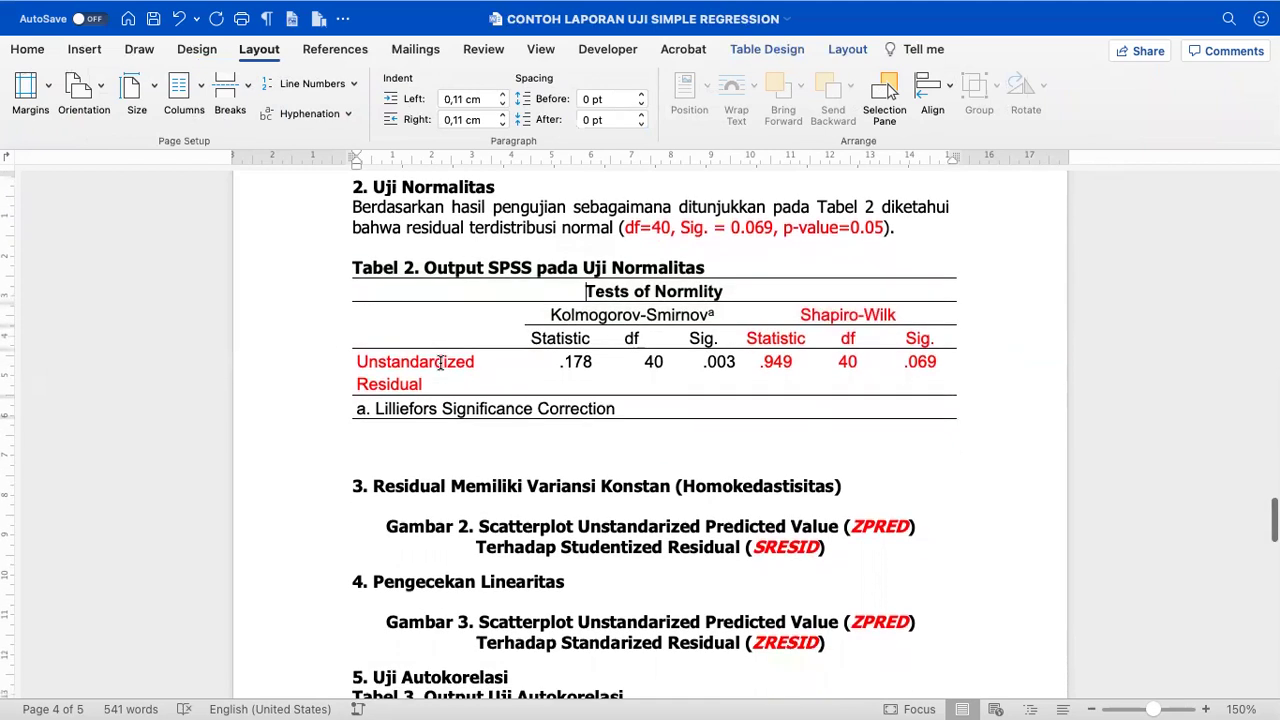
scroll(440, 363, down, 1)
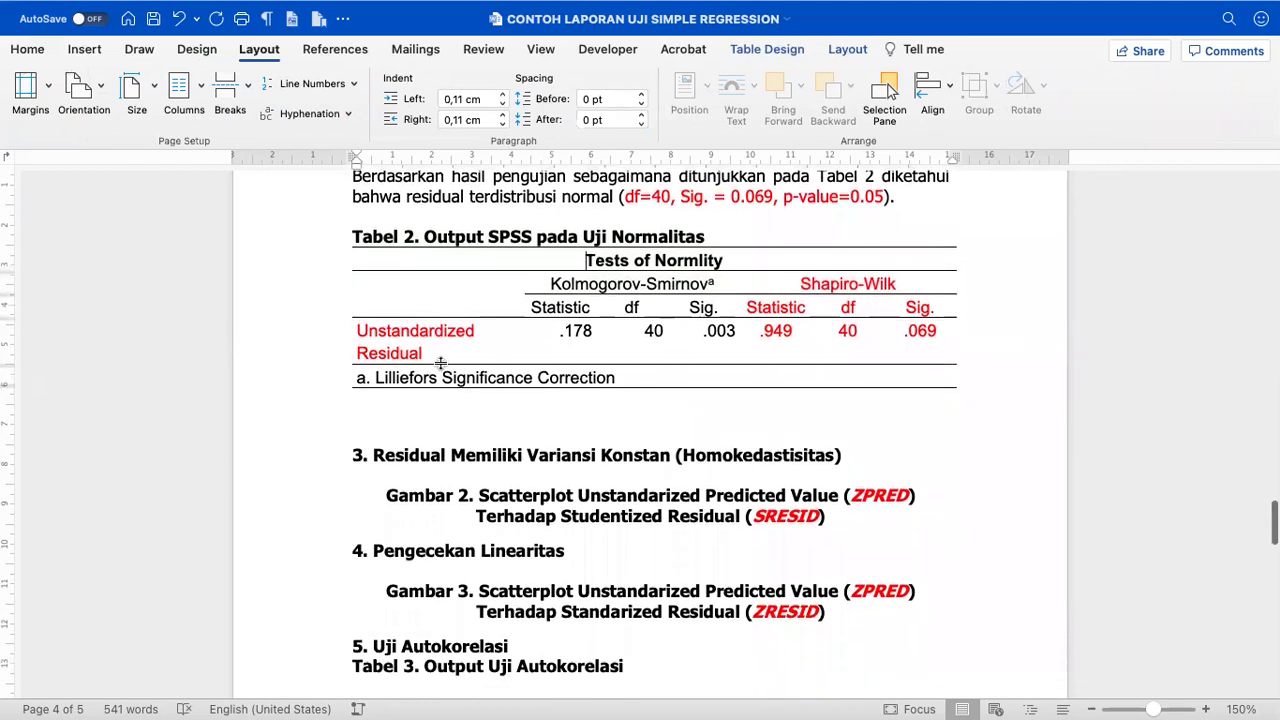
click(336, 432)
key(BackSpace)
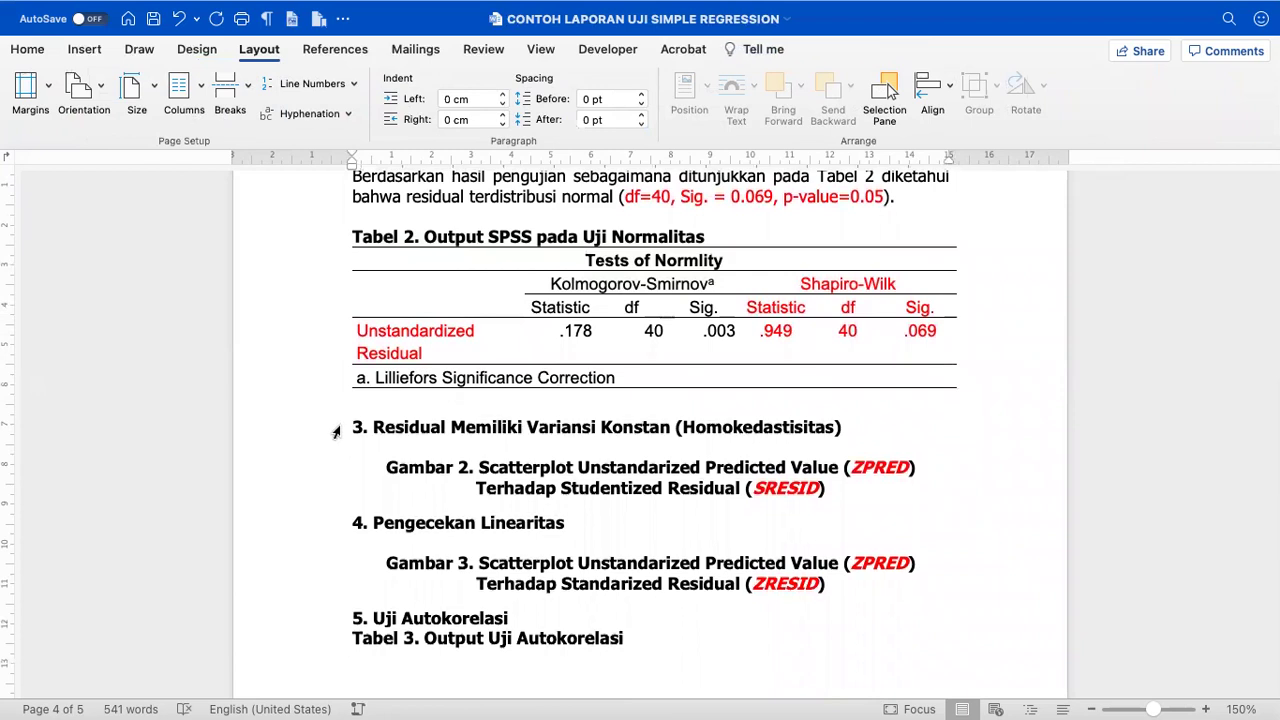
scroll(336, 432, down, 2)
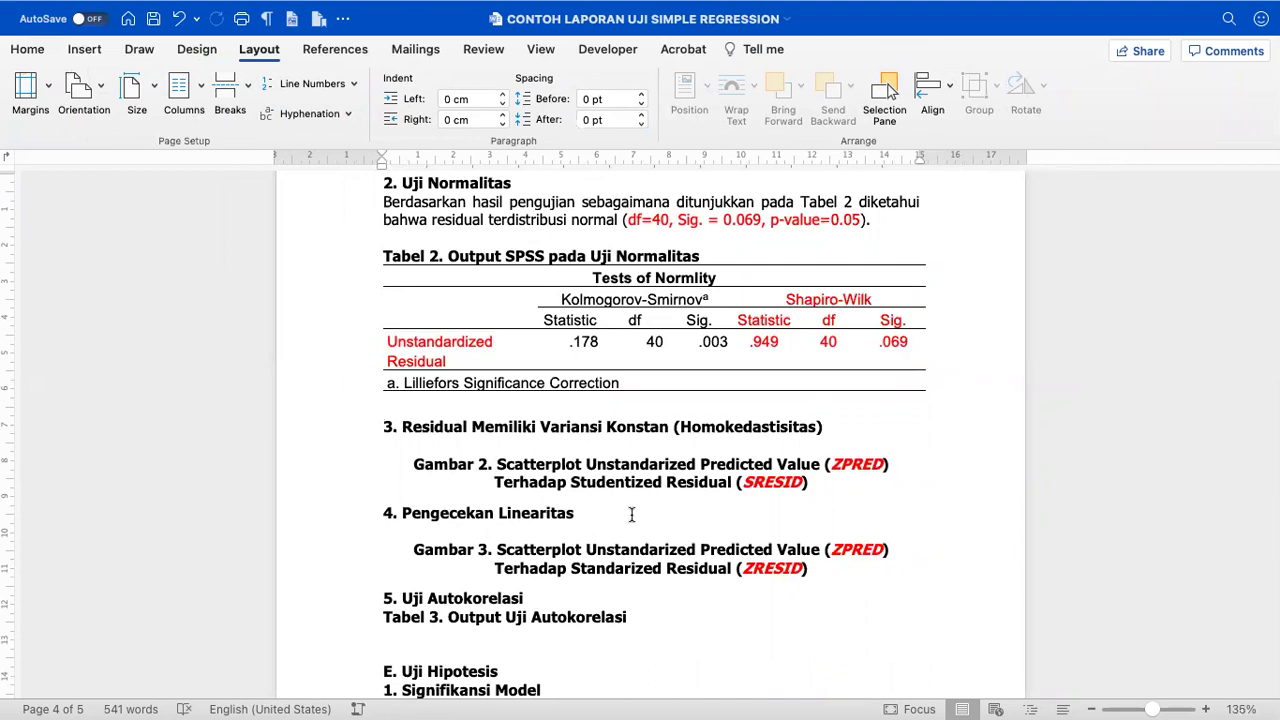
- Switch to SPSS and save the output to the Desktop as "Output Uji Simple Regression Tugas Proyek"
key(super+Tab)
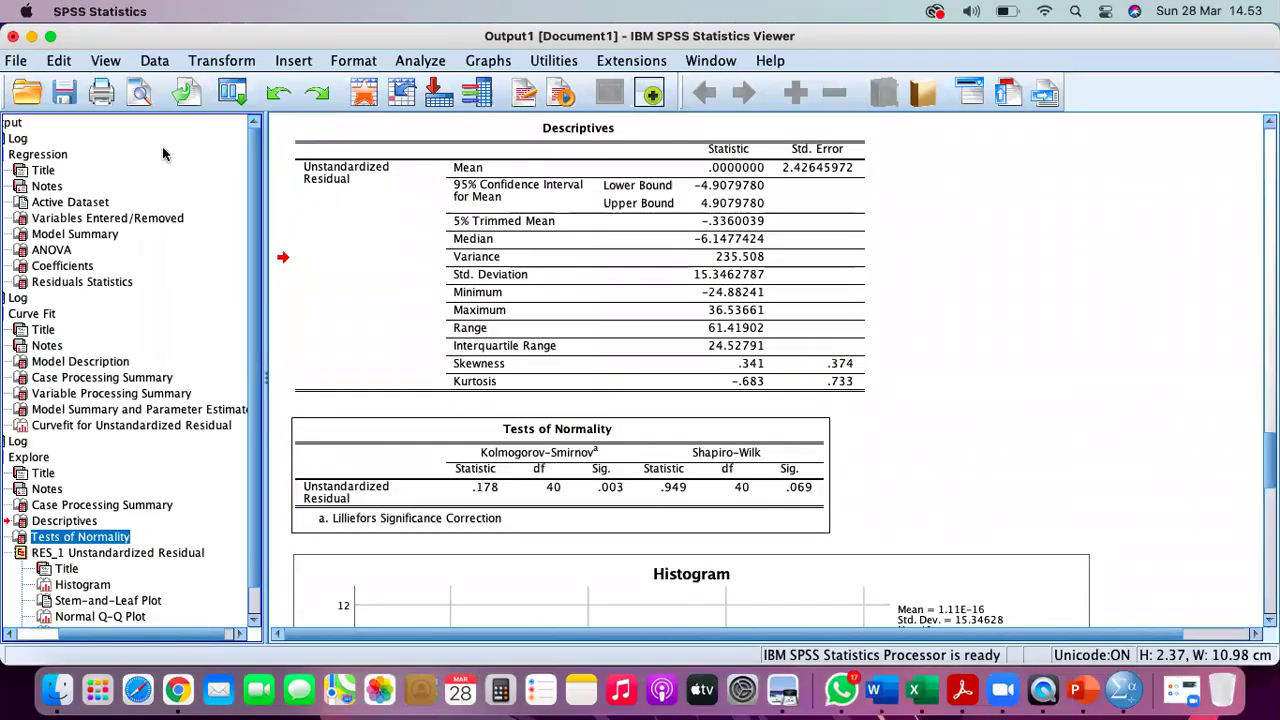
click(62, 91)
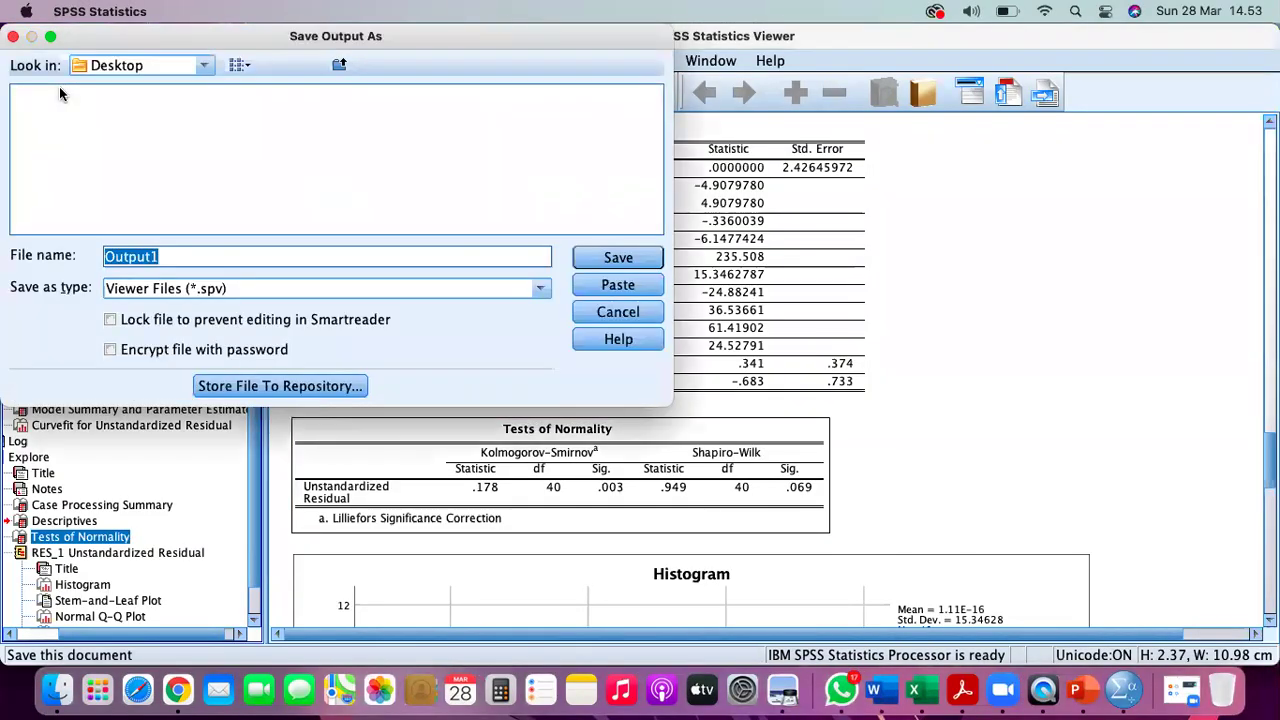
key(Right)
key(BackSpace)
text(U)
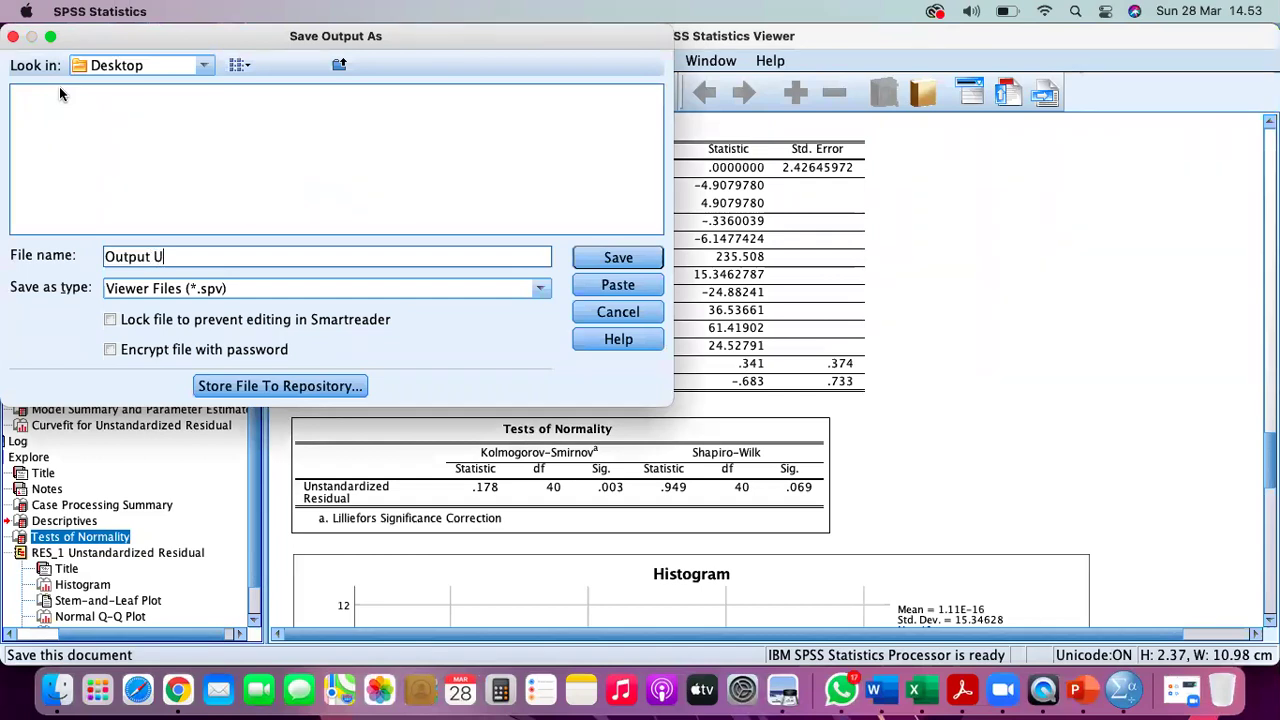
text(ji Simple Regression Tugas Proyek)
click(598, 258)
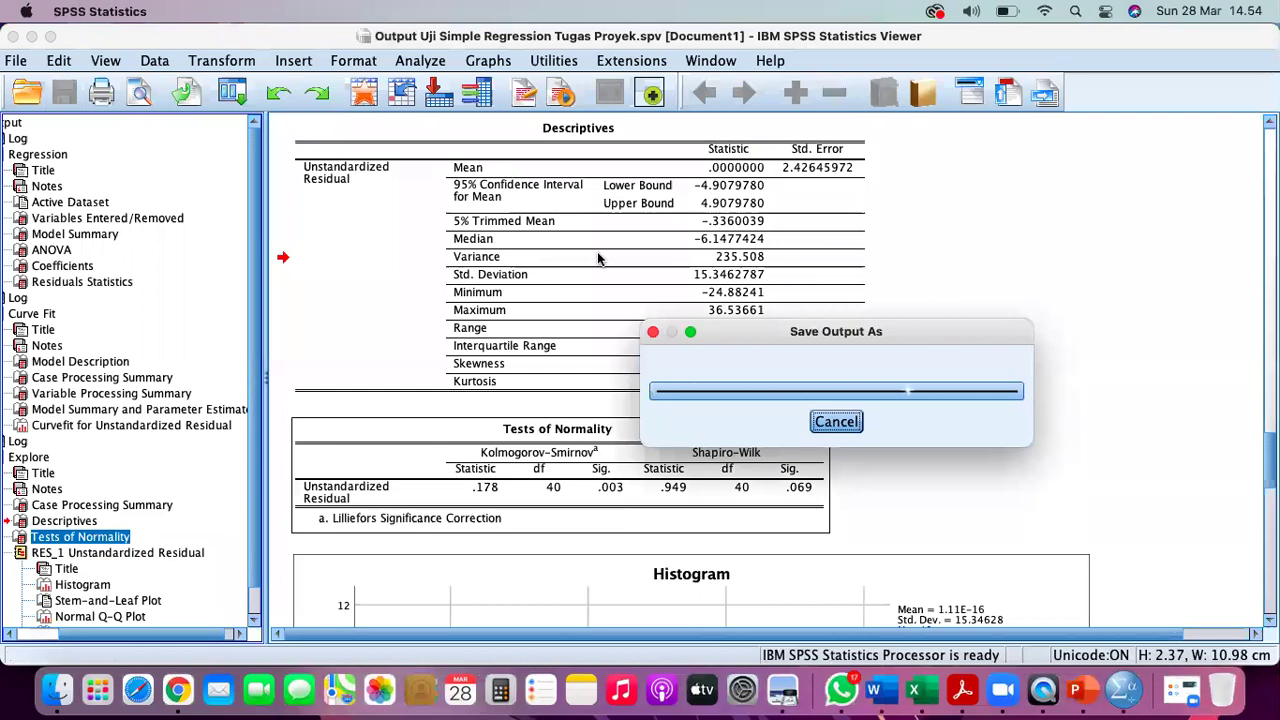
- Reopen the Linear Regression setup for the Data Uji Simple Regresssion.sav dataset and turn off saving unstandardized residuals
click(720, 61)
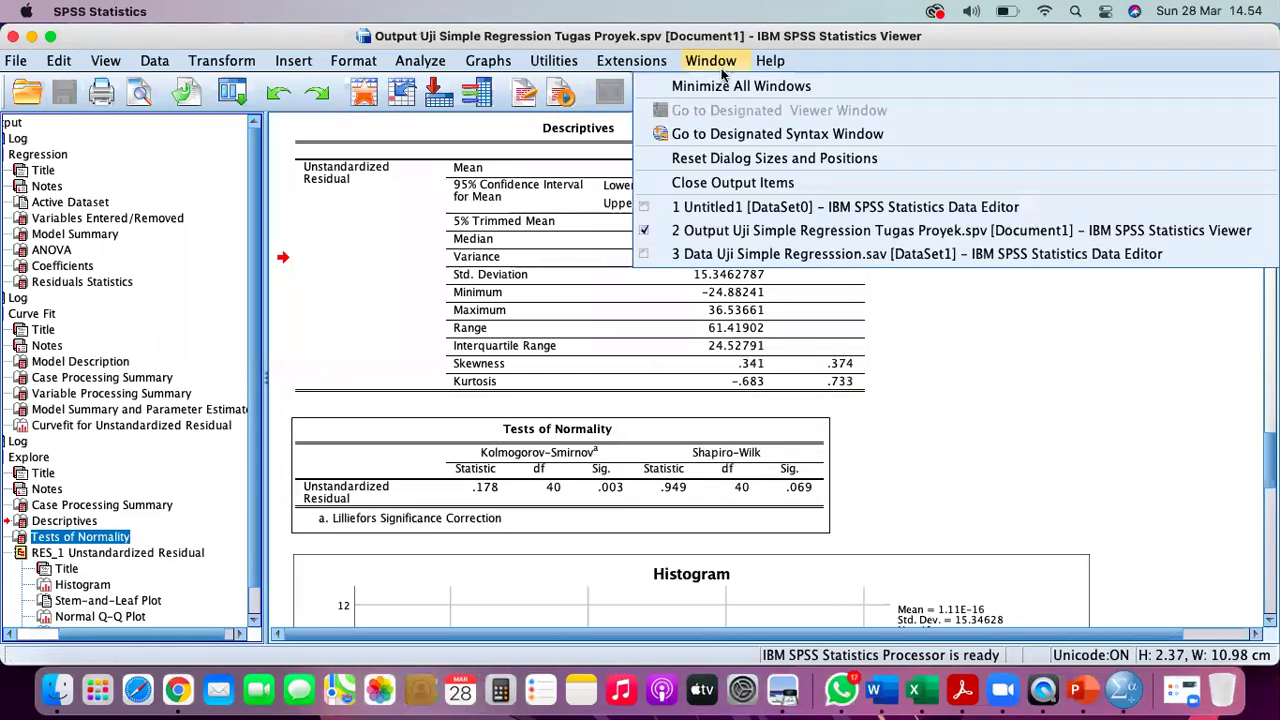
click(727, 254)
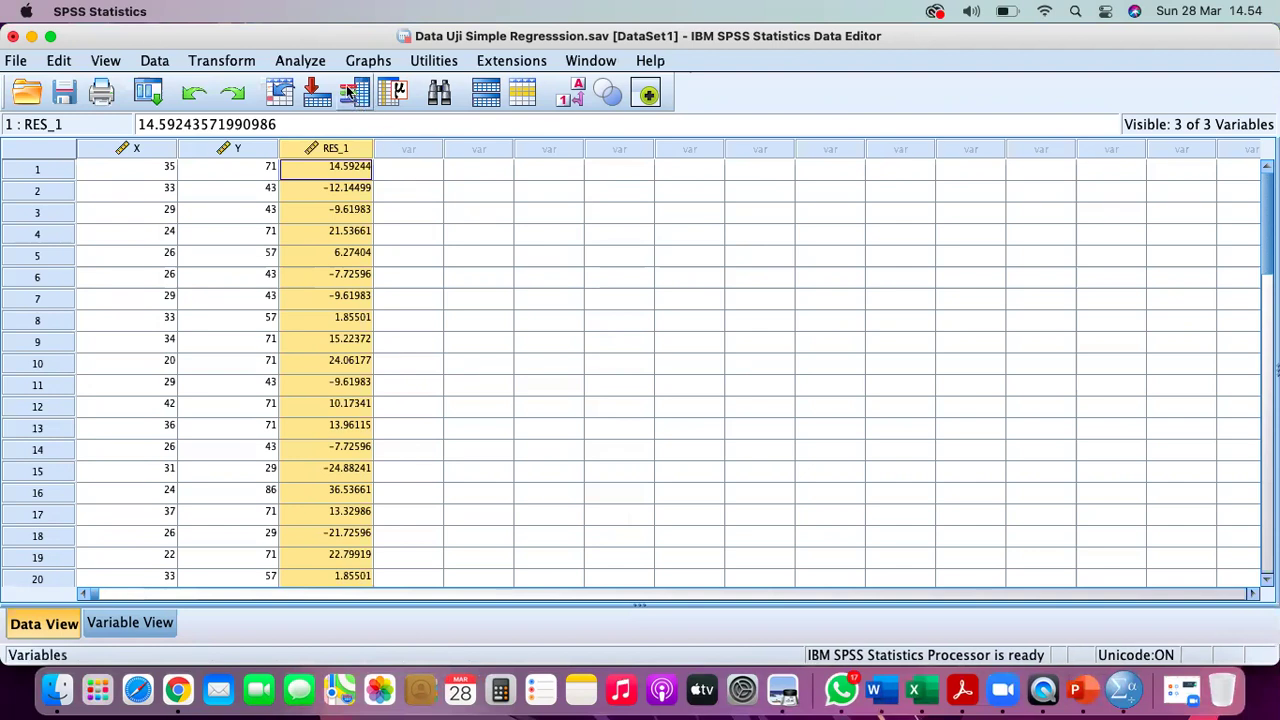
click(300, 61)
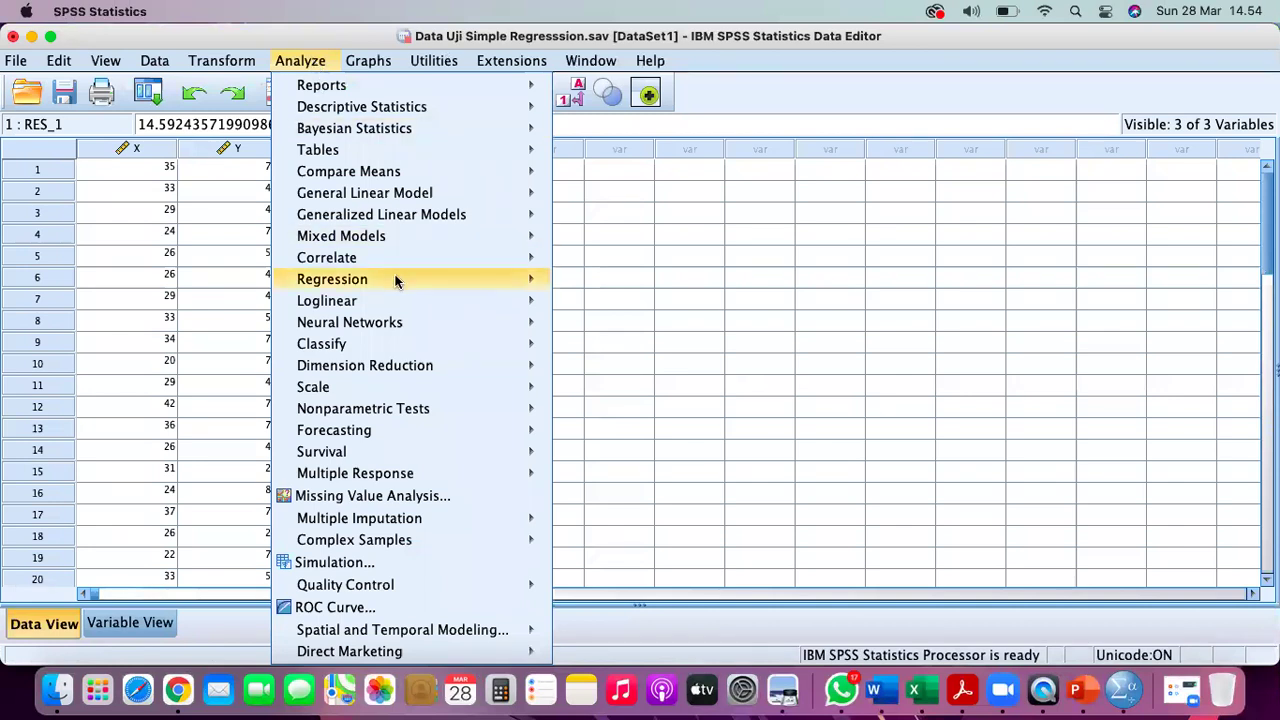
mouse_move(527, 287)
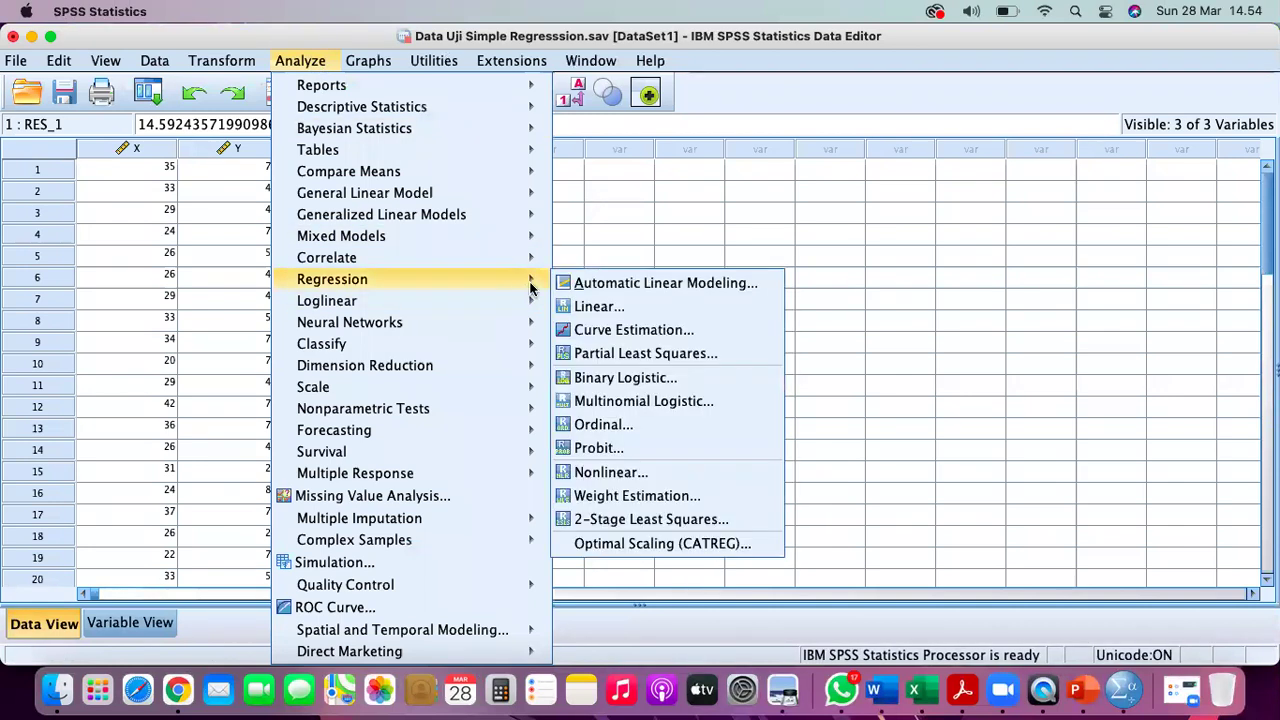
click(597, 307)
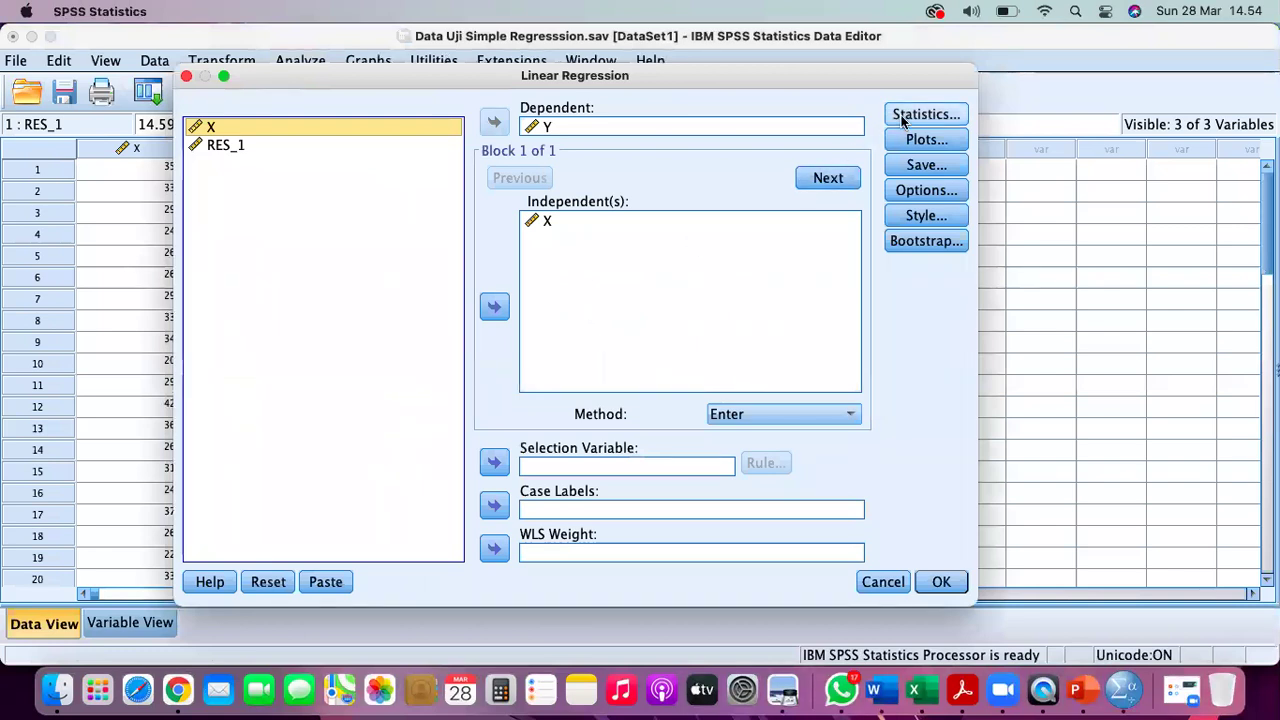
click(905, 165)
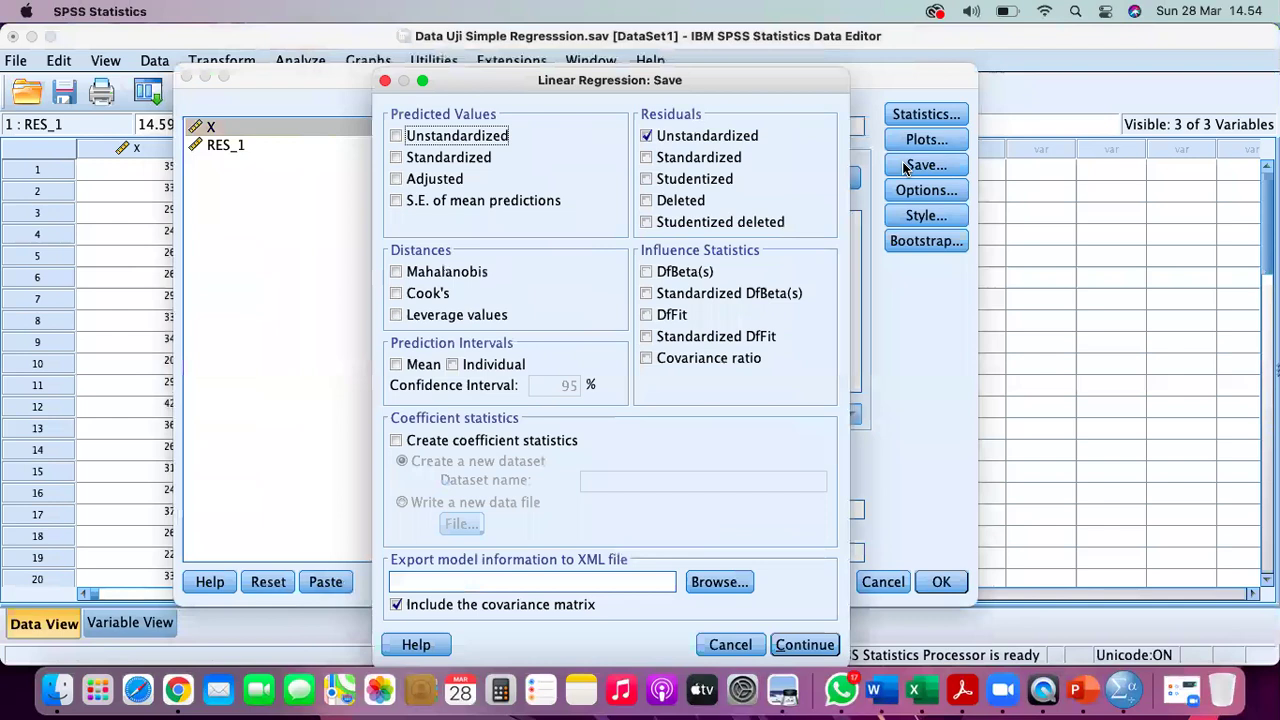
click(664, 137)
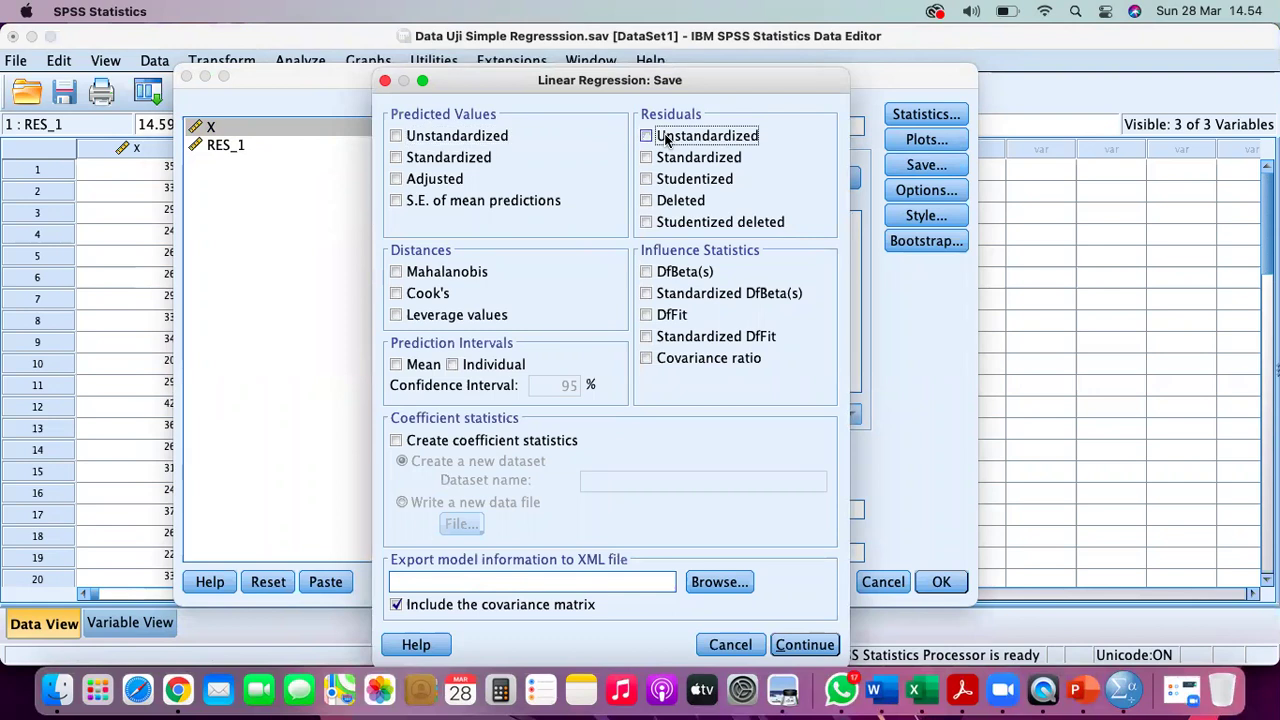
click(800, 645)
drag(366, 86, 632, 138)
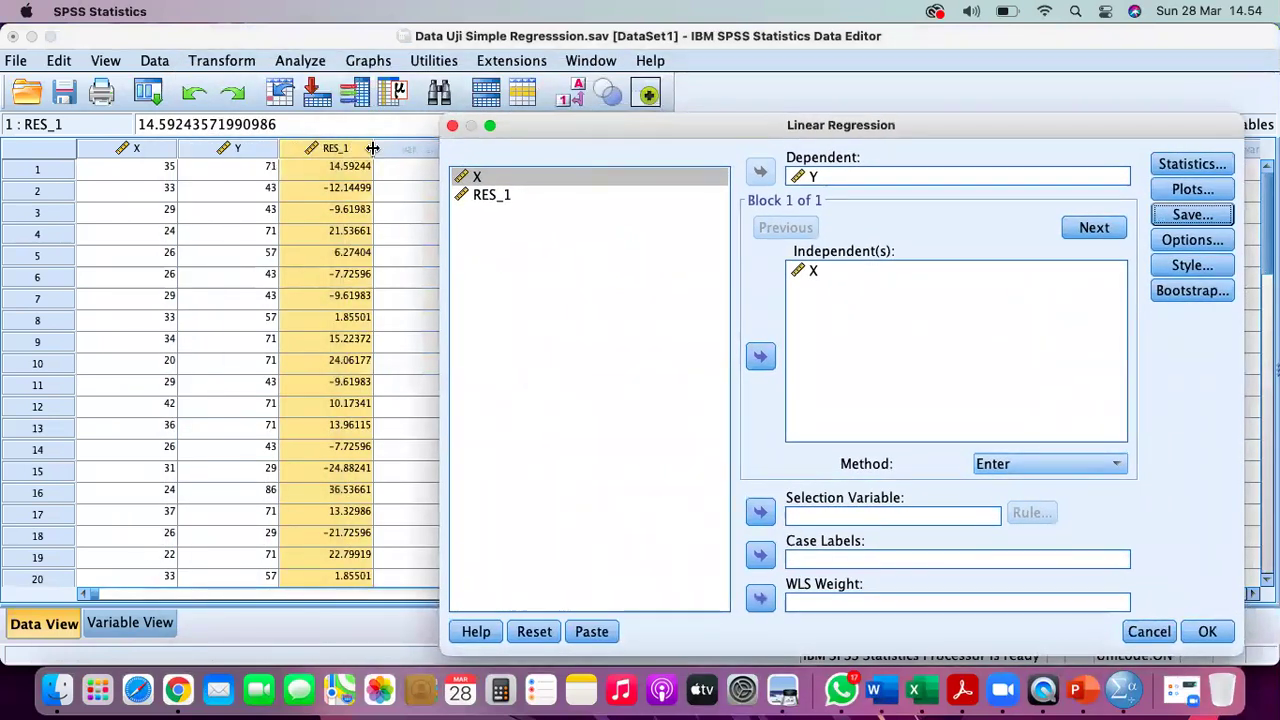
drag(532, 138, 363, 68)
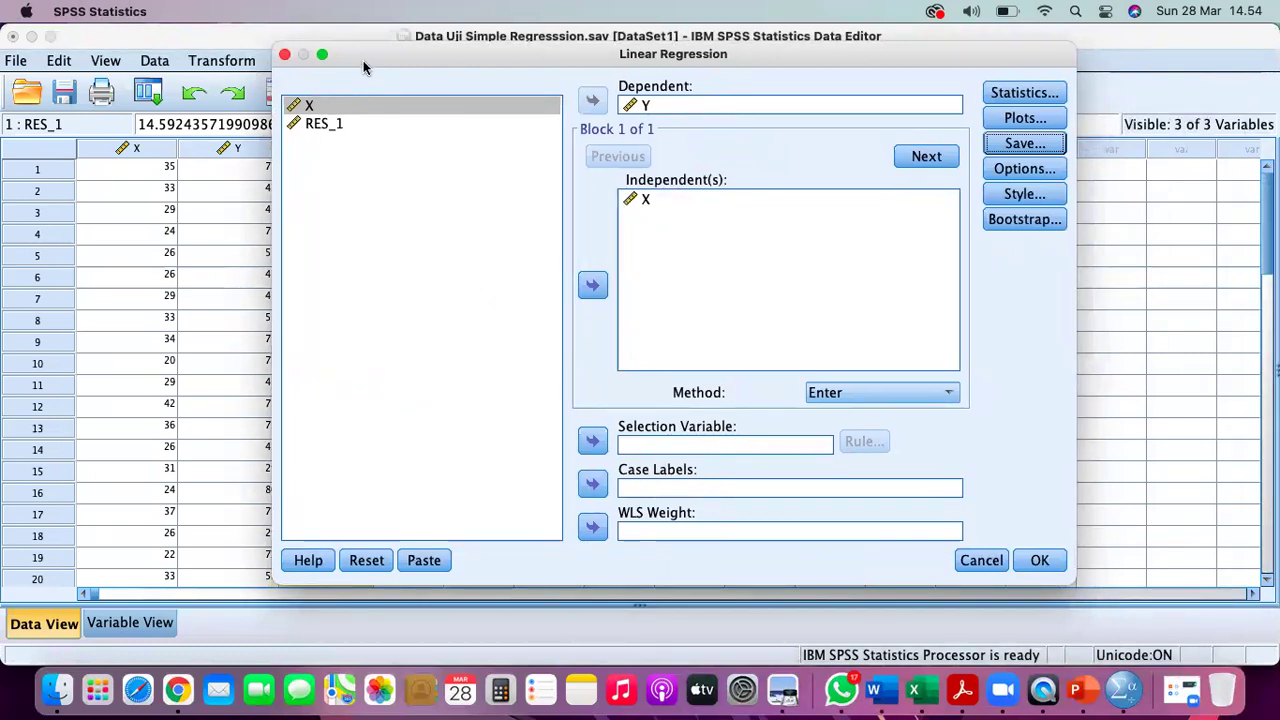
click(641, 202)
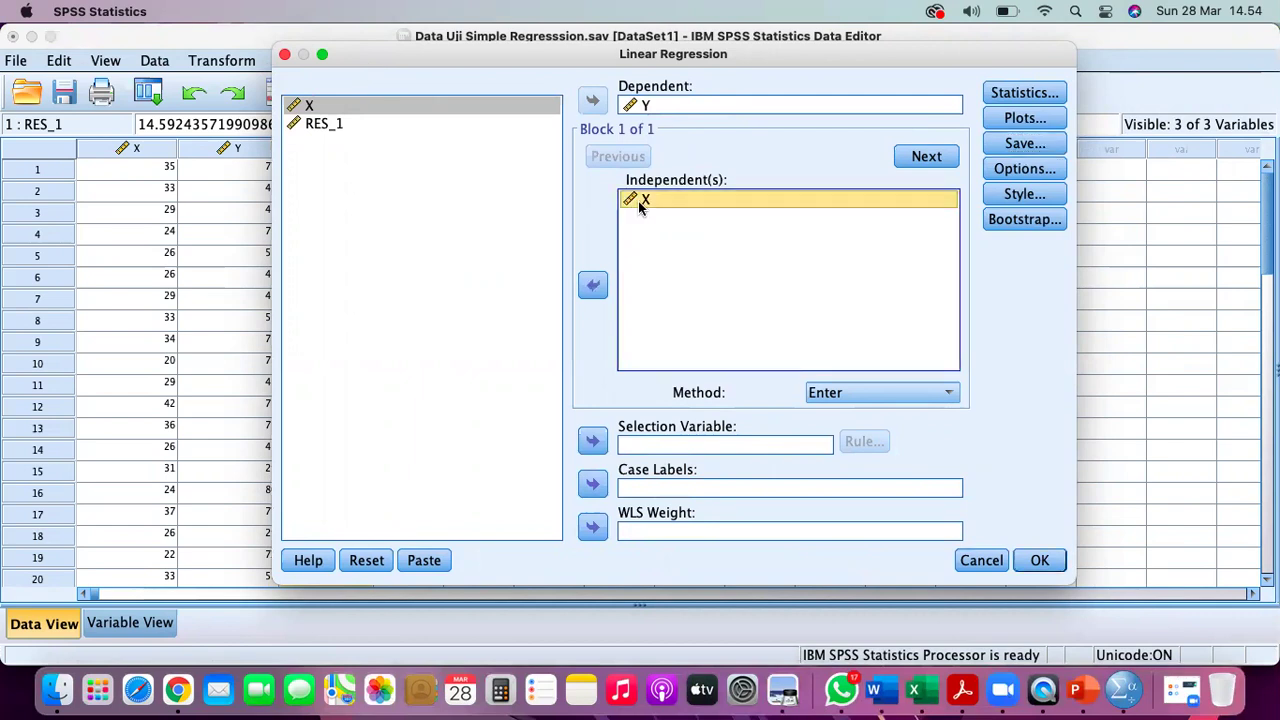
click(643, 108)
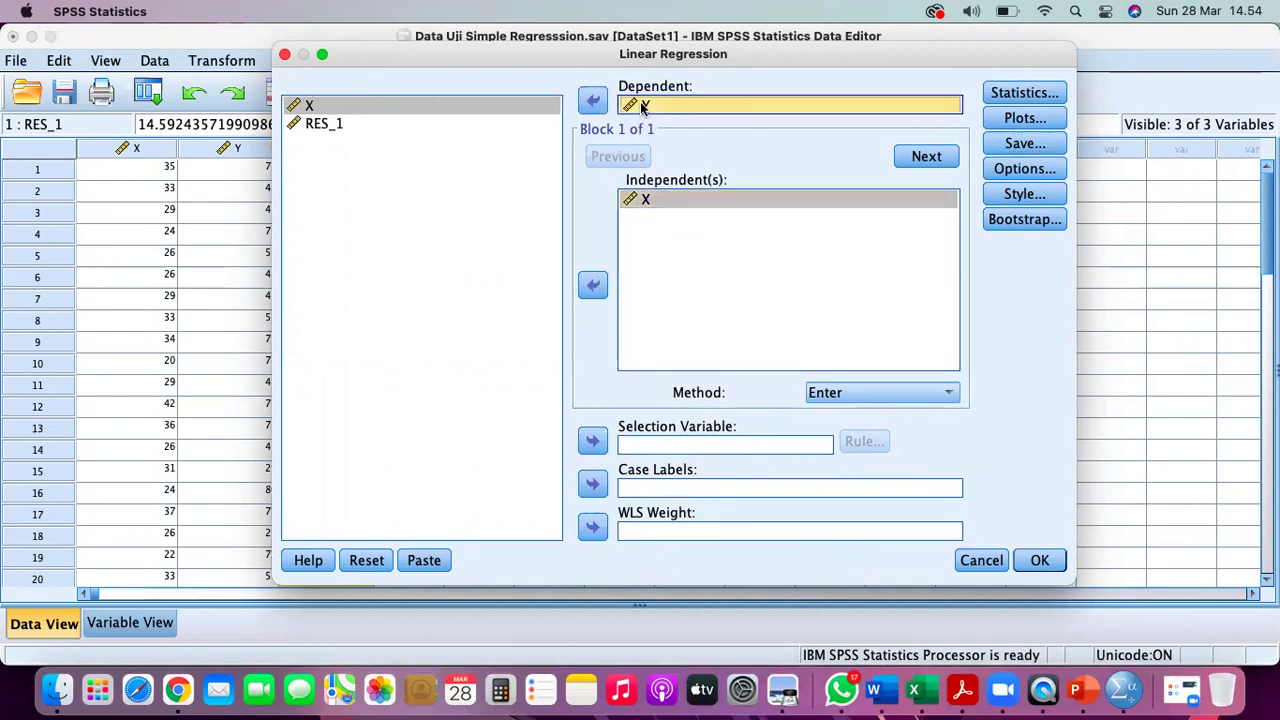
click(645, 200)
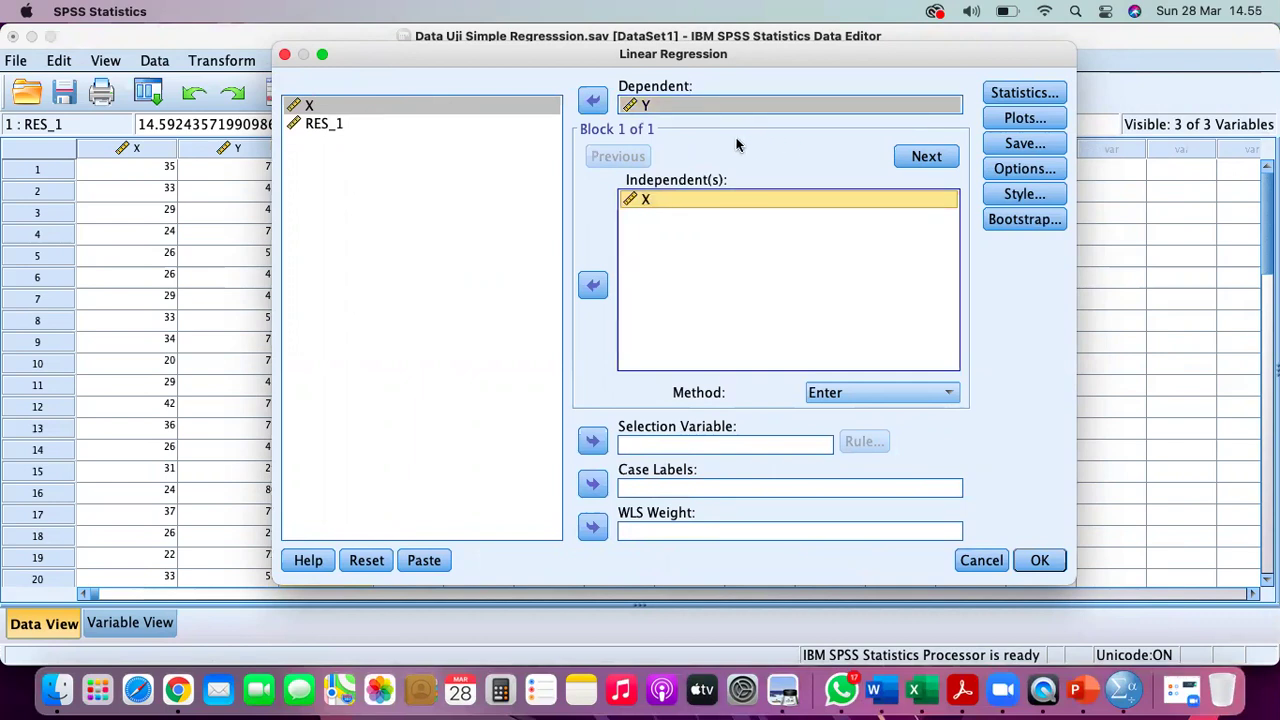
- Add Descriptives, 95% confidence intervals and the Durbin-Watson residual test to the regression statistics
click(1025, 93)
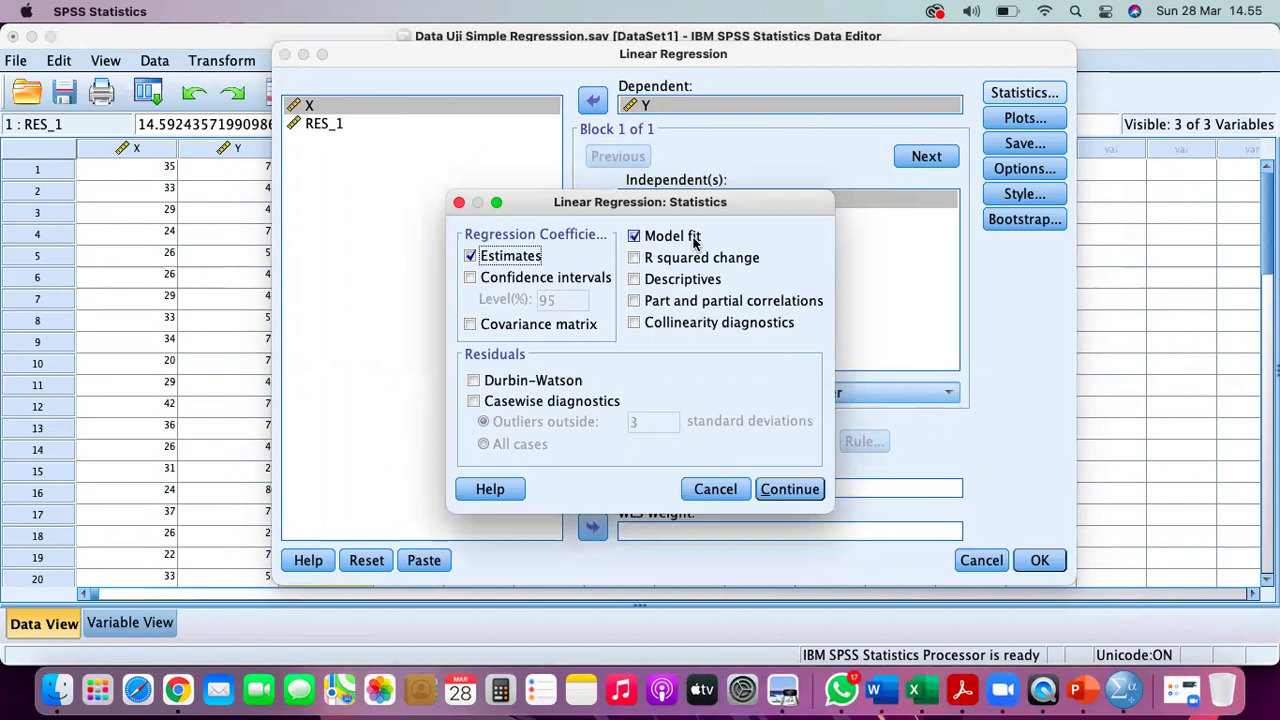
click(676, 281)
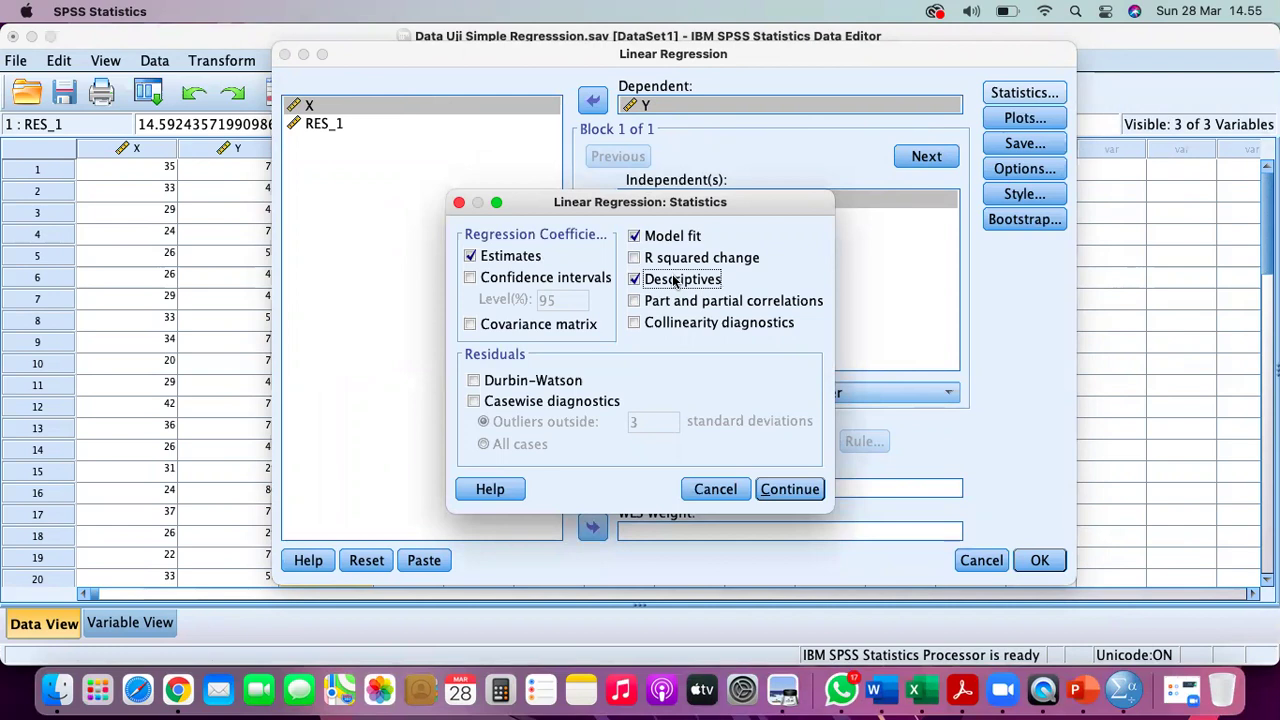
click(598, 280)
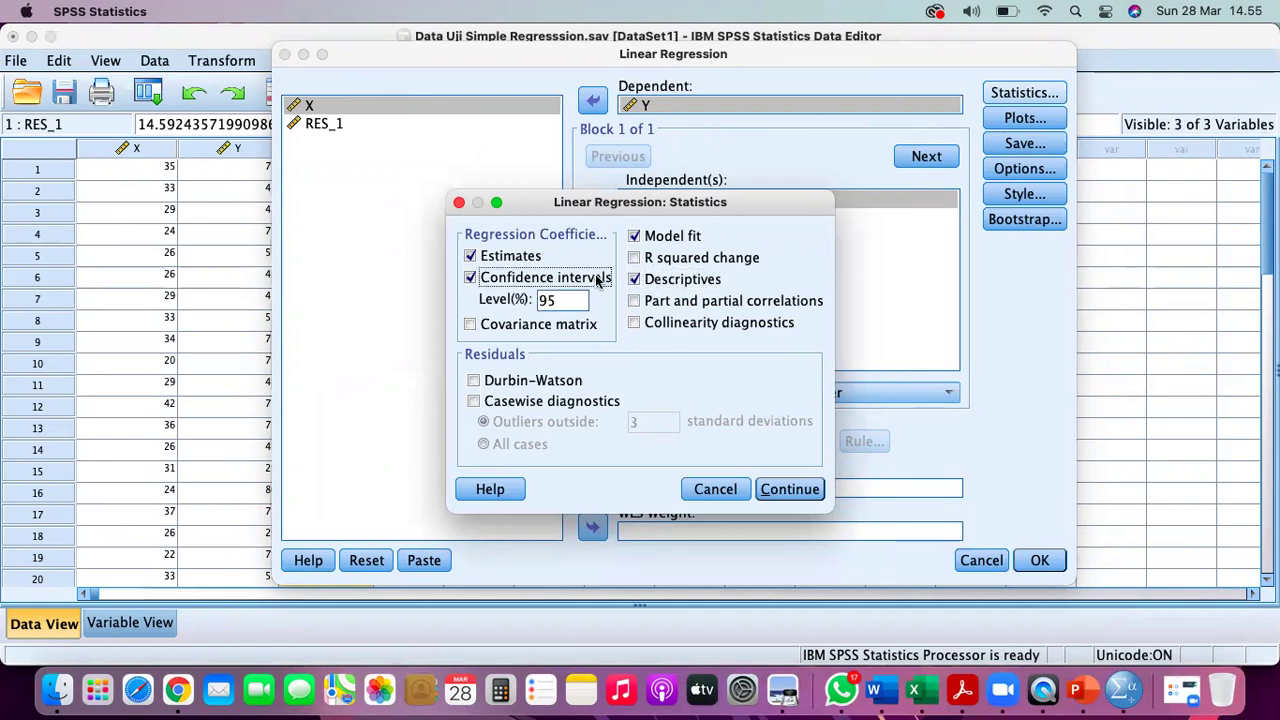
click(557, 382)
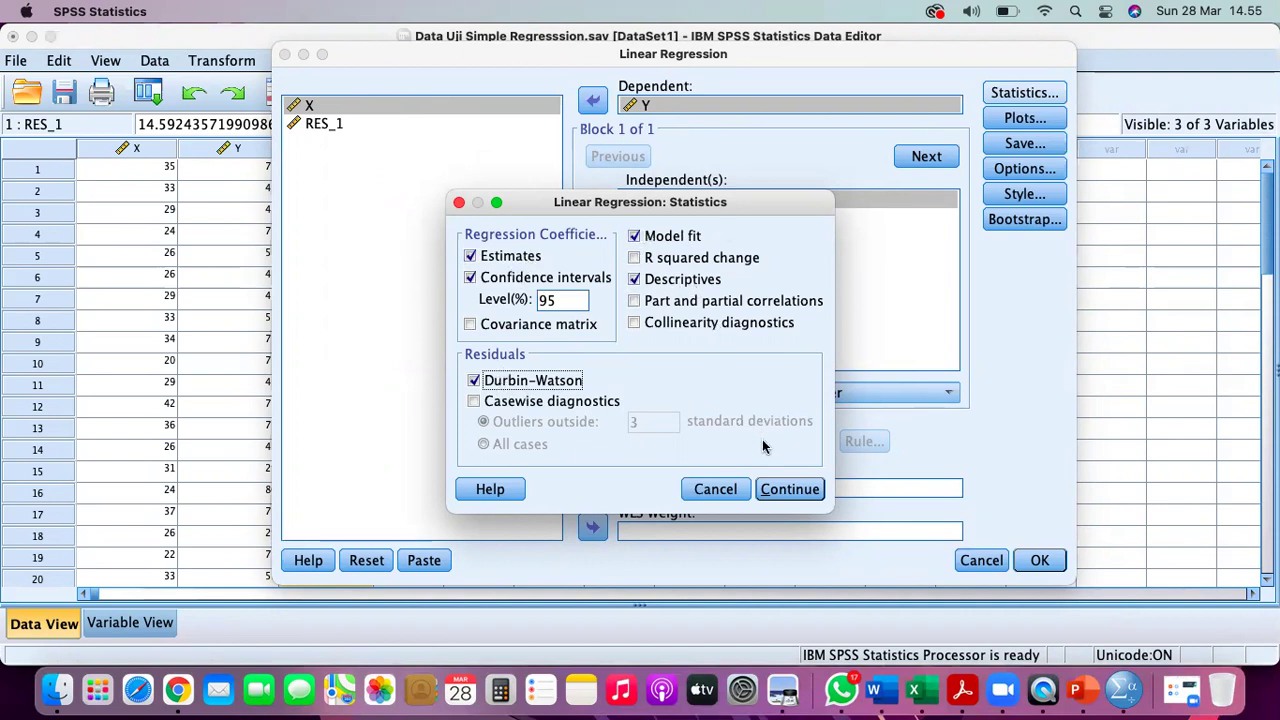
click(783, 490)
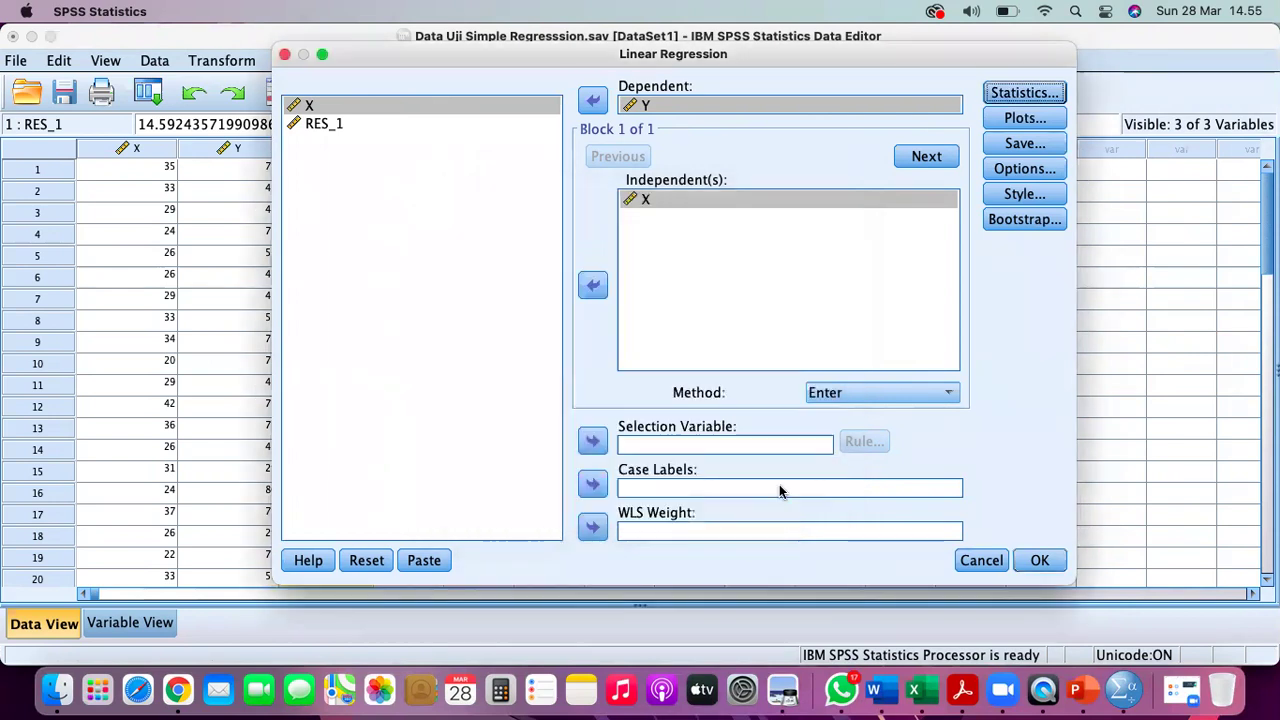
- Define the first residual scatterplot with *SRESID on Y and *ZPRED on X, and include the histogram and normal probability plot
click(1025, 118)
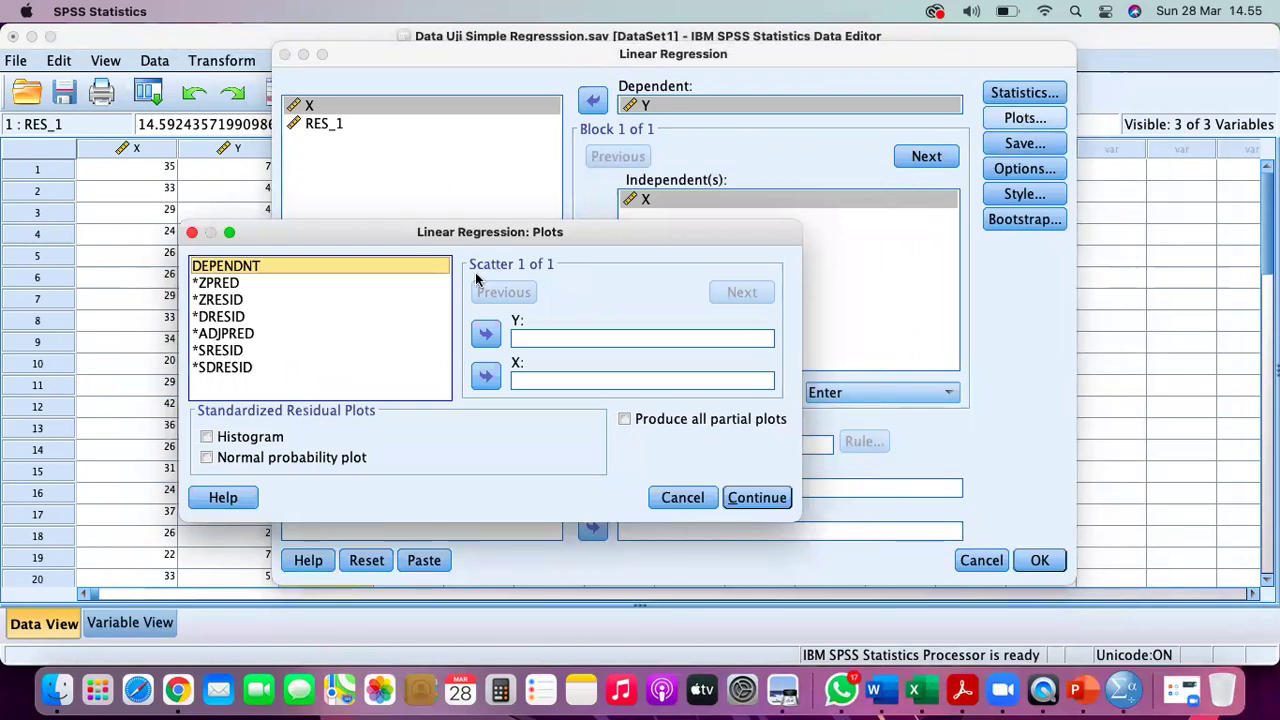
click(223, 368)
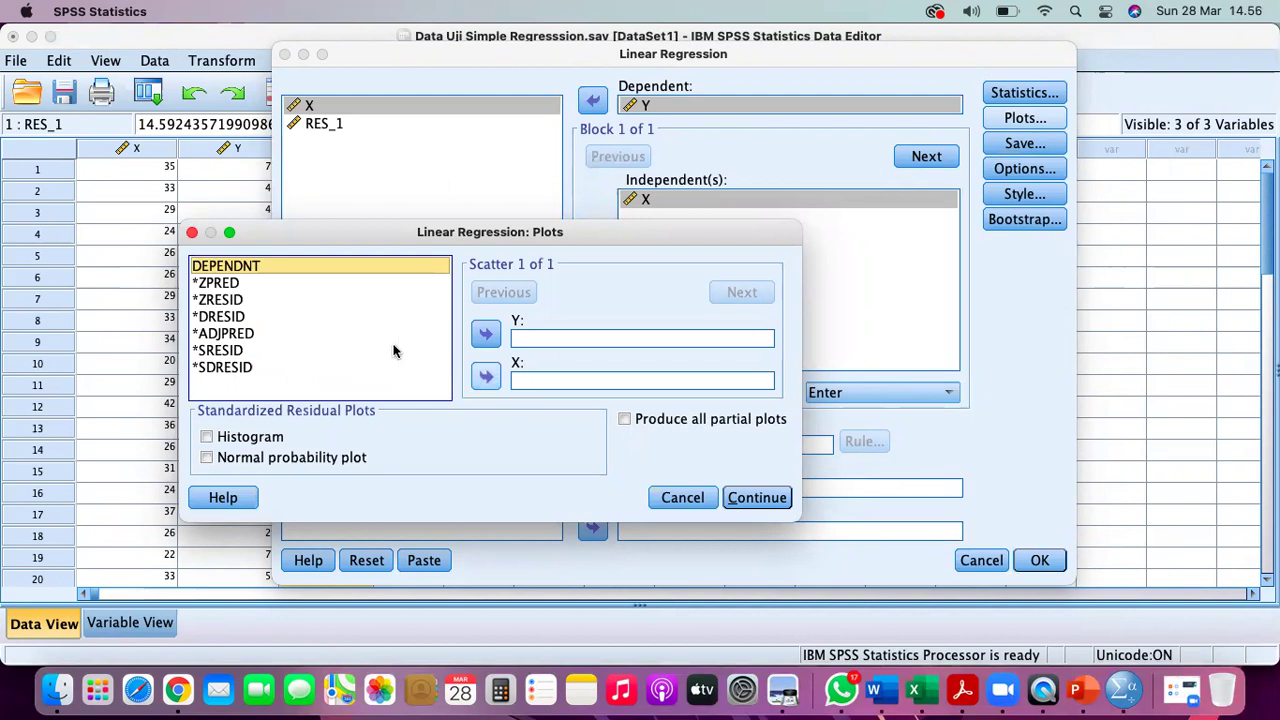
click(229, 285)
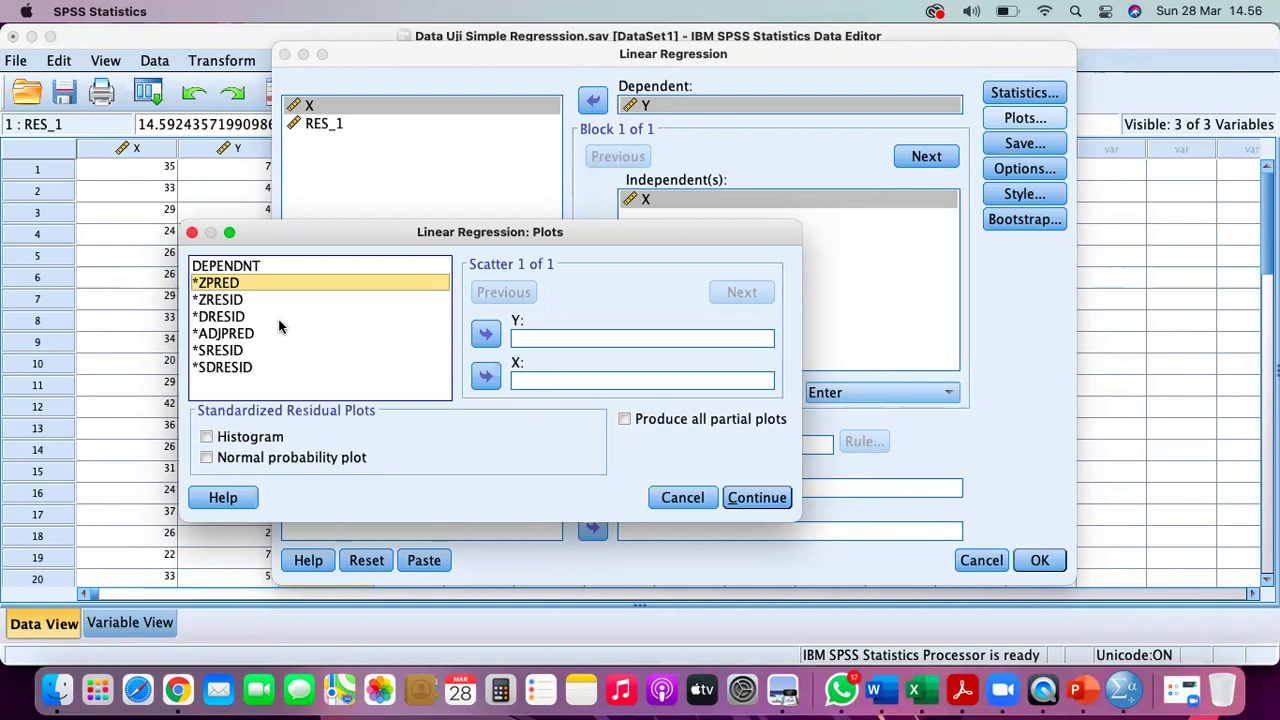
click(486, 377)
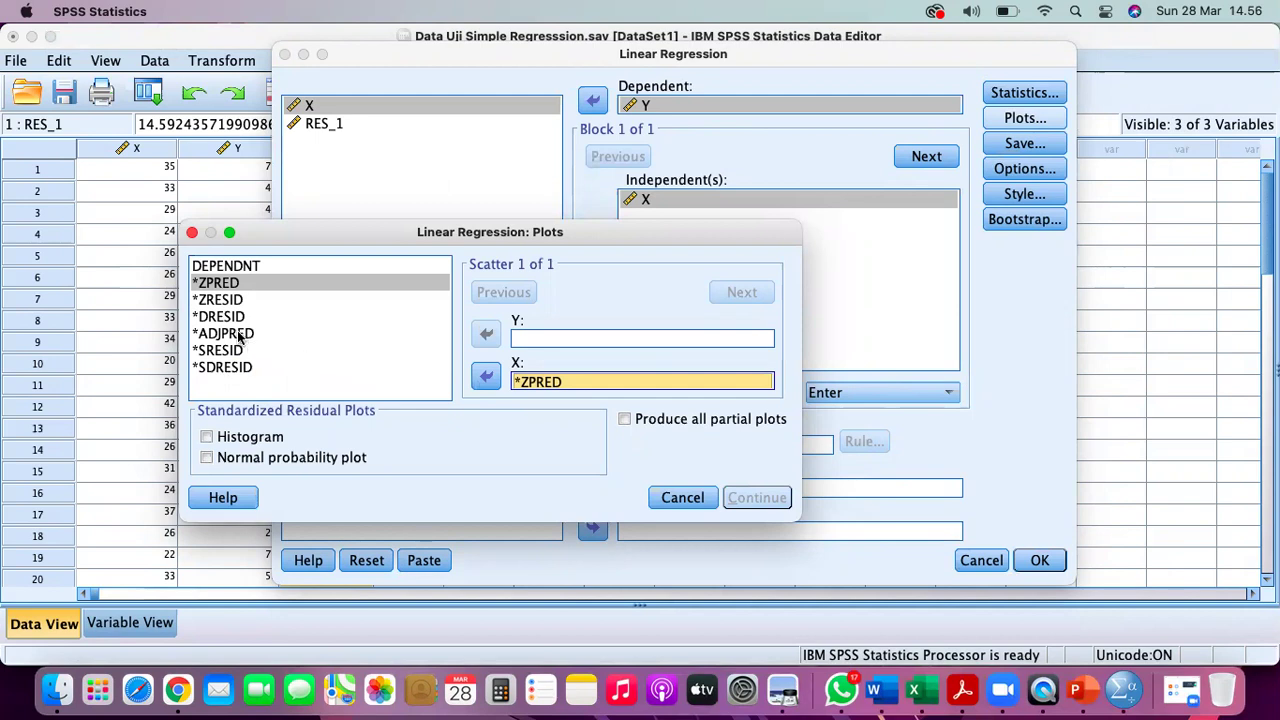
click(232, 352)
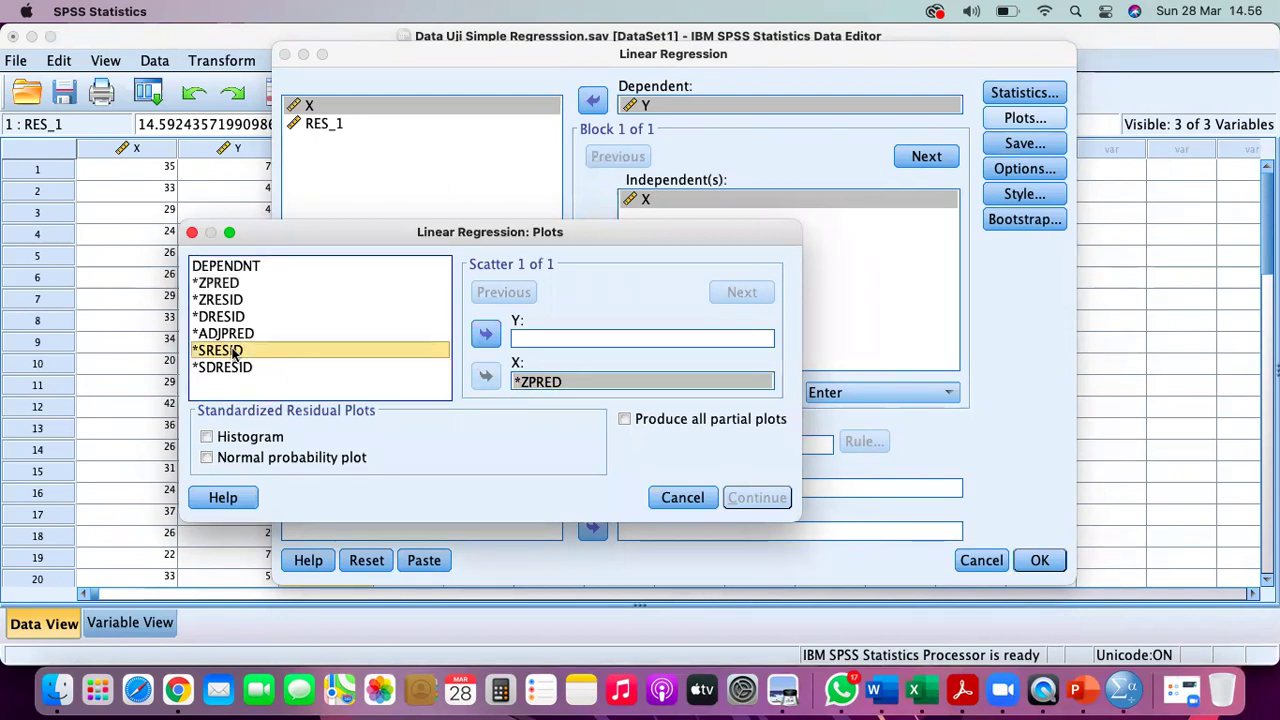
click(486, 336)
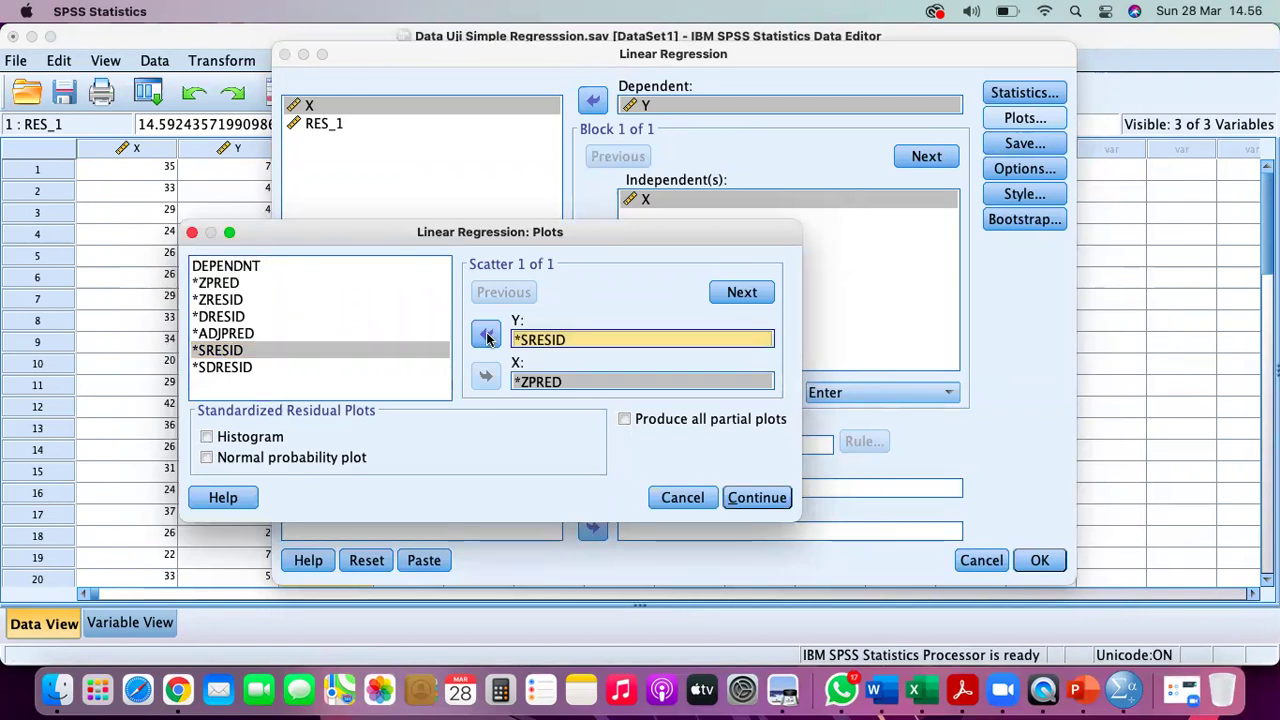
click(268, 438)
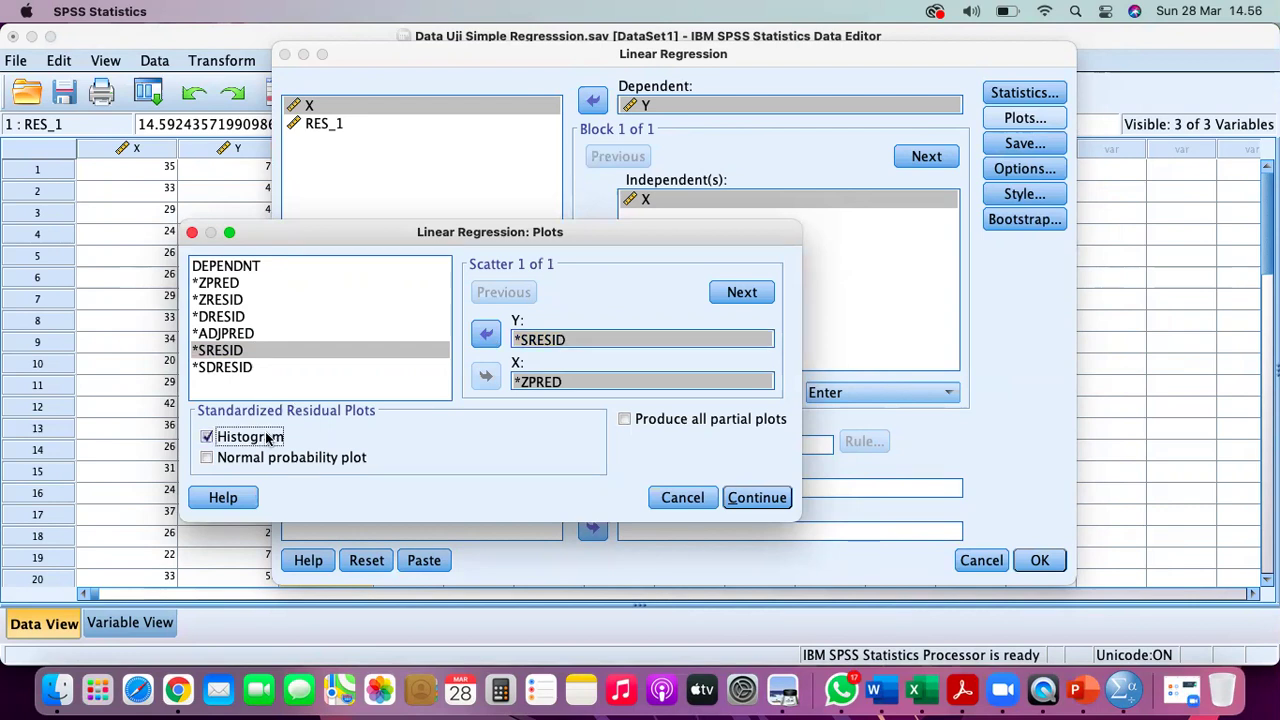
click(268, 458)
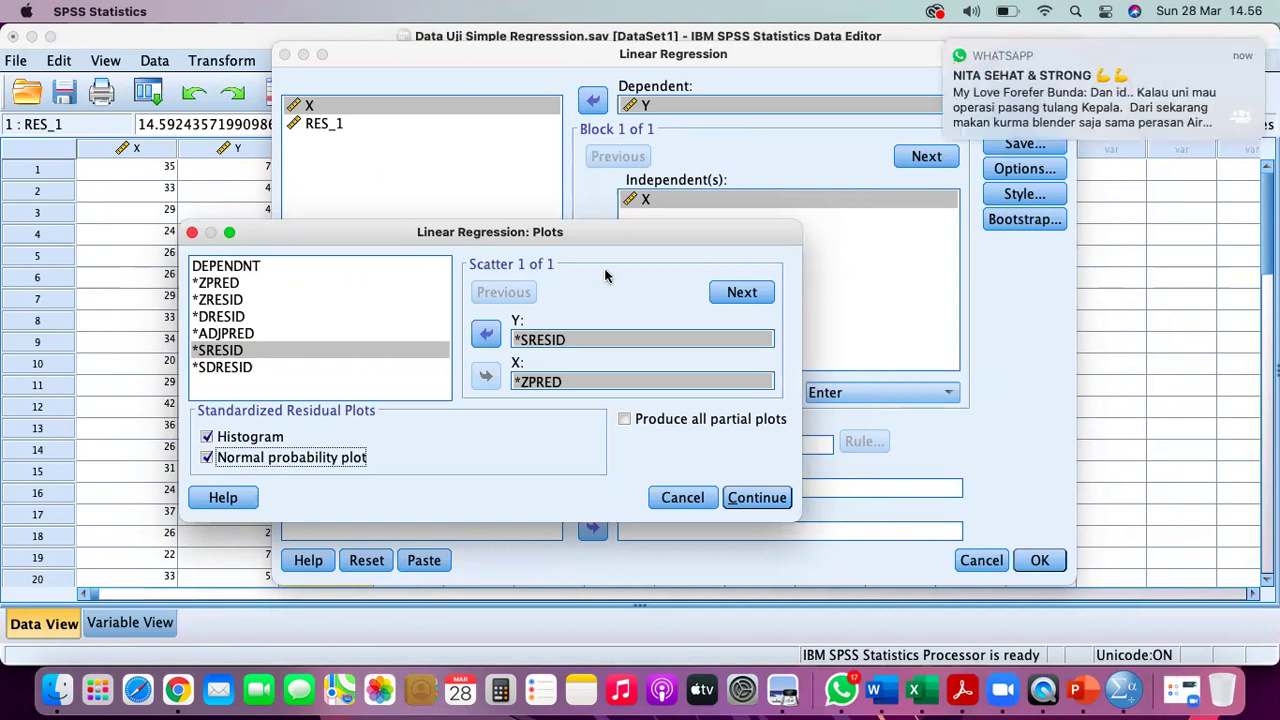
- Define a second residual scatterplot with *ZRESID on Y and *ZPRED on X
click(736, 291)
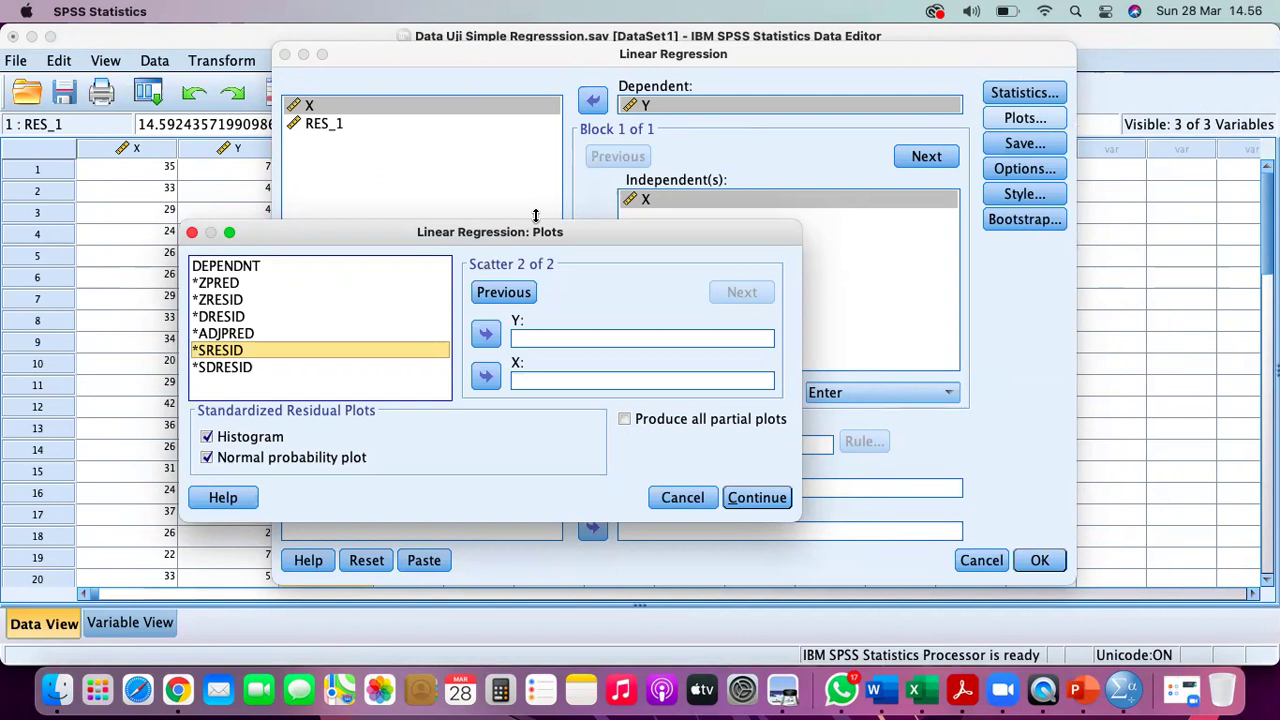
click(229, 301)
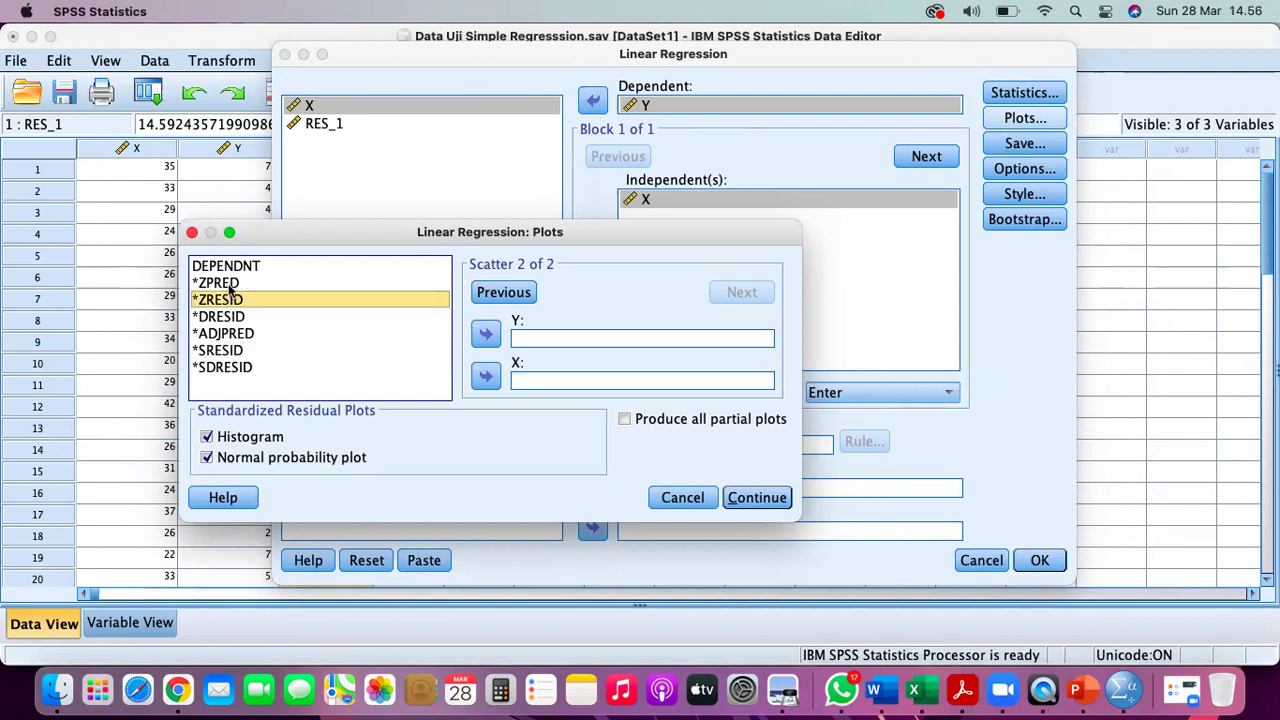
click(229, 286)
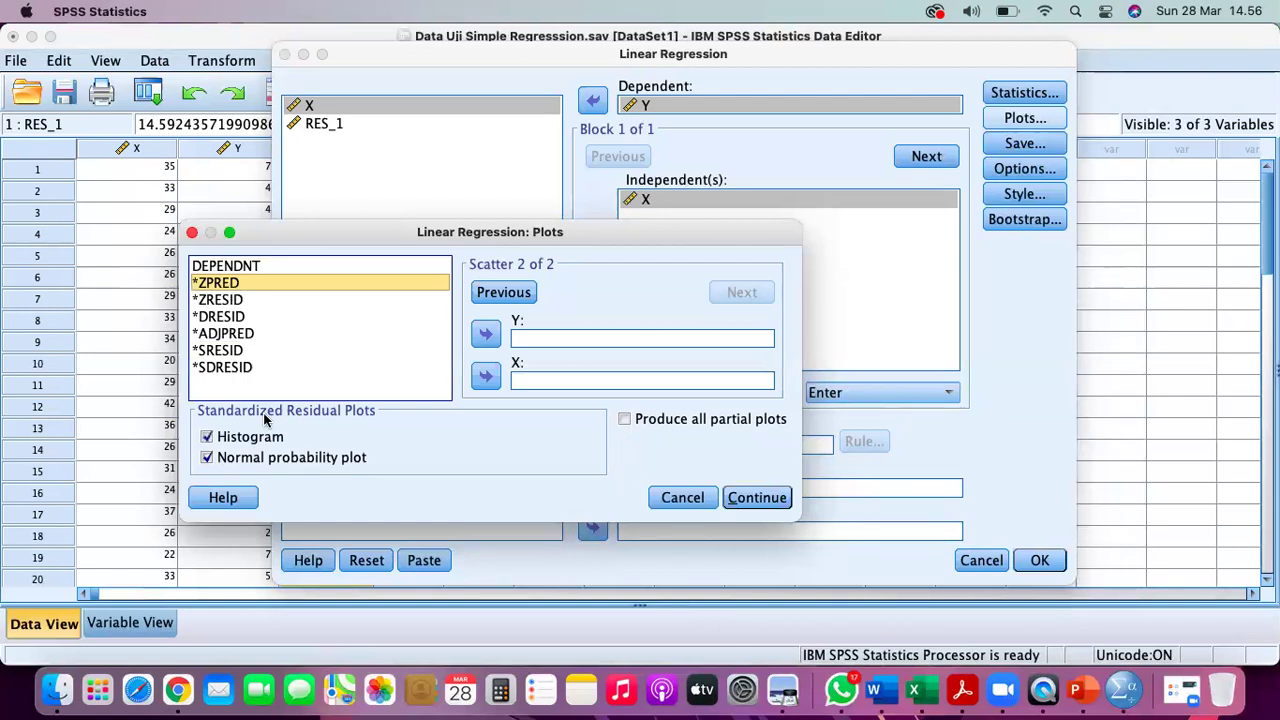
click(486, 378)
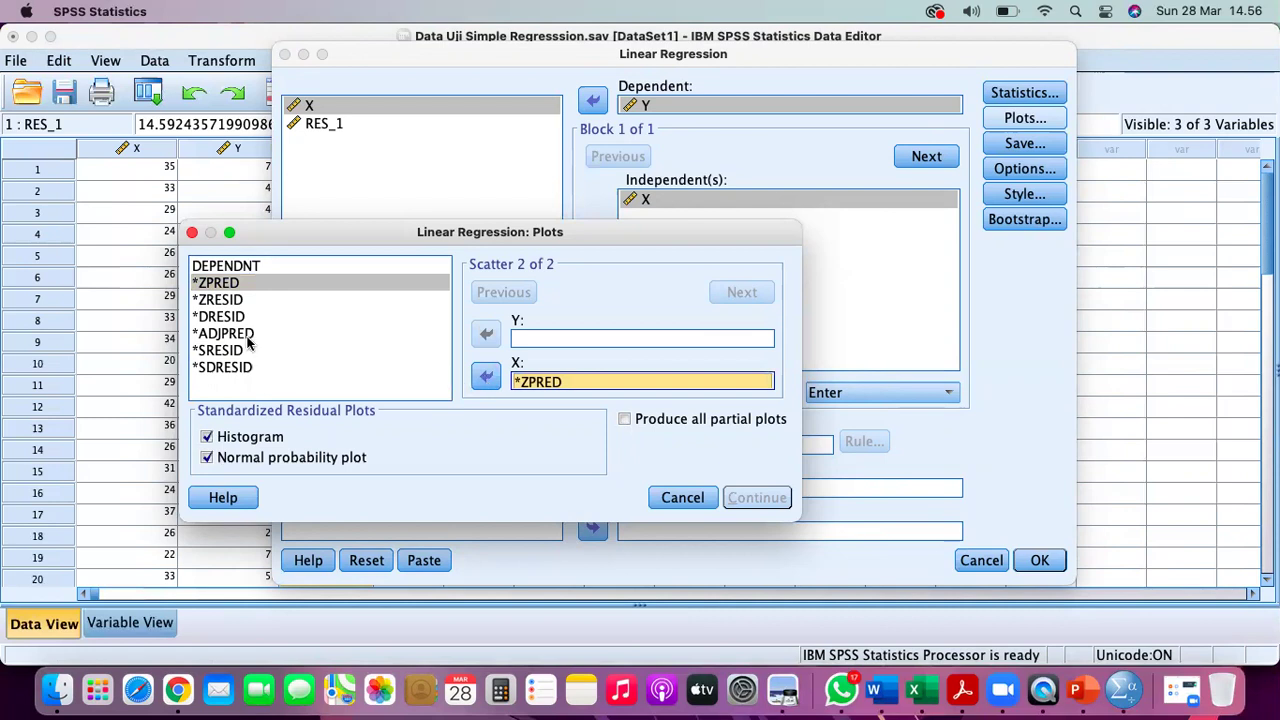
click(219, 301)
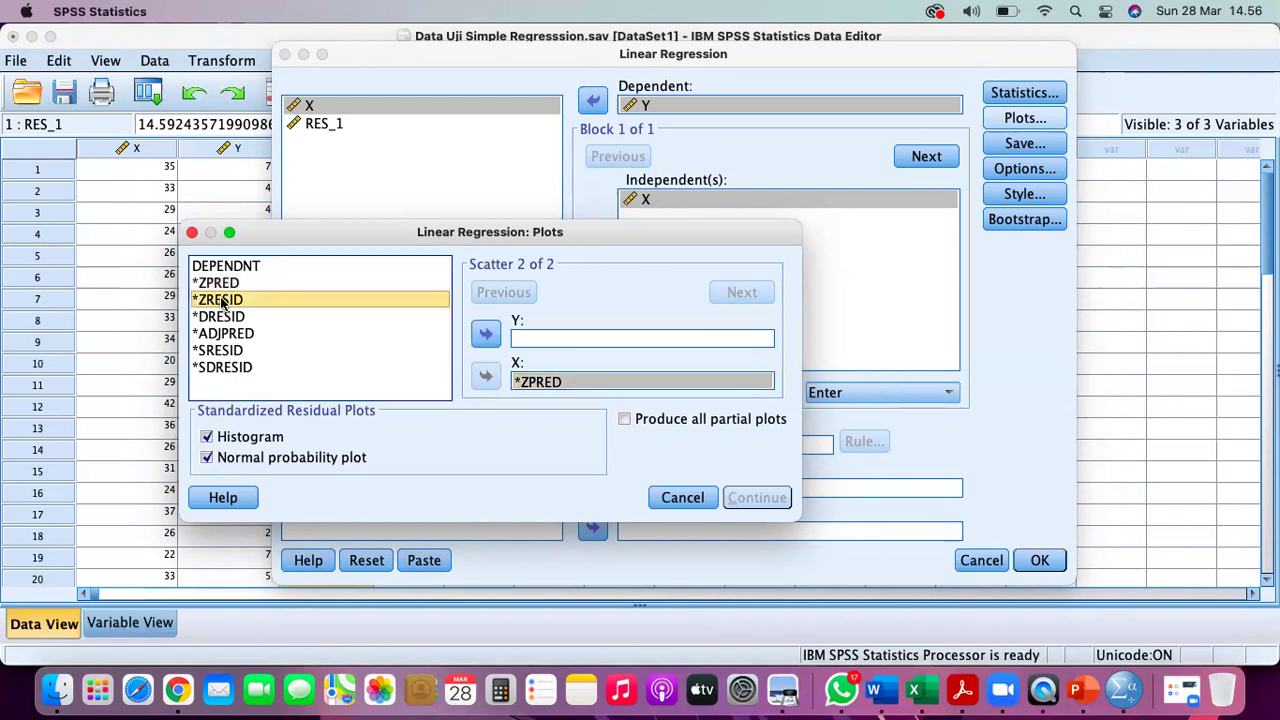
click(486, 336)
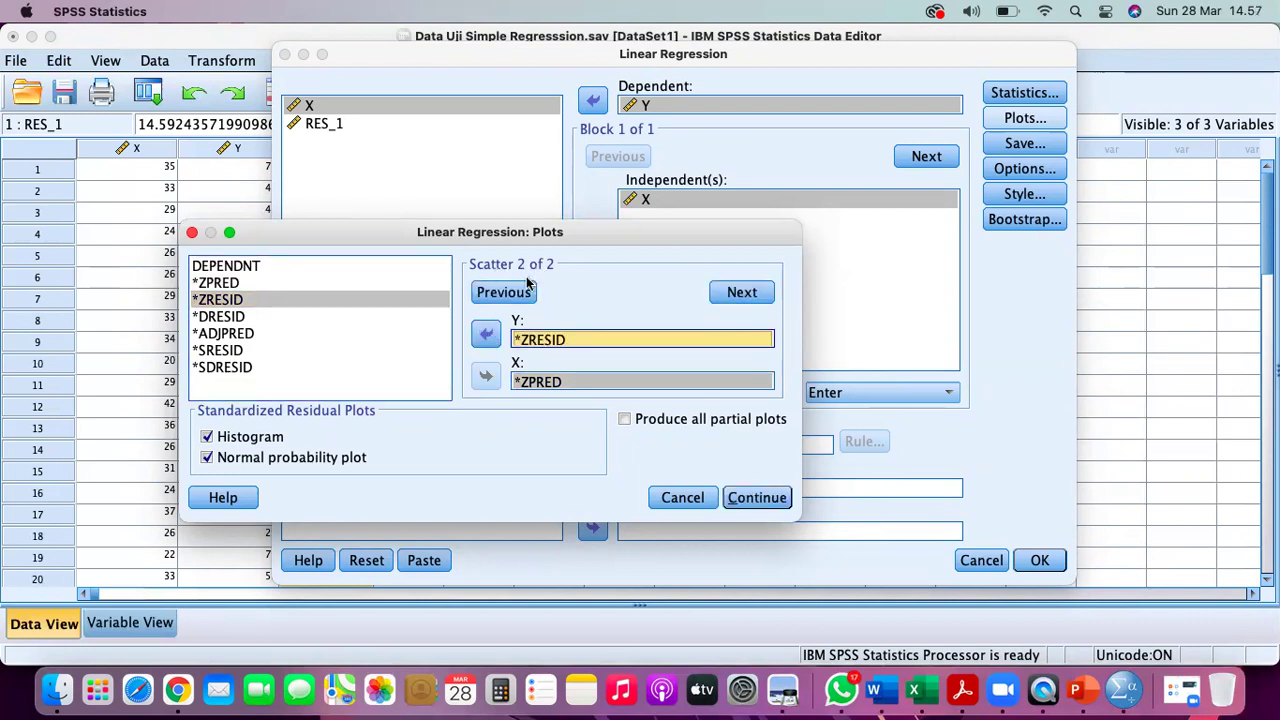
- Review and accept both scatterplot definitions, keep the regression options with the constant included and listwise exclusion, and run the regression
click(509, 292)
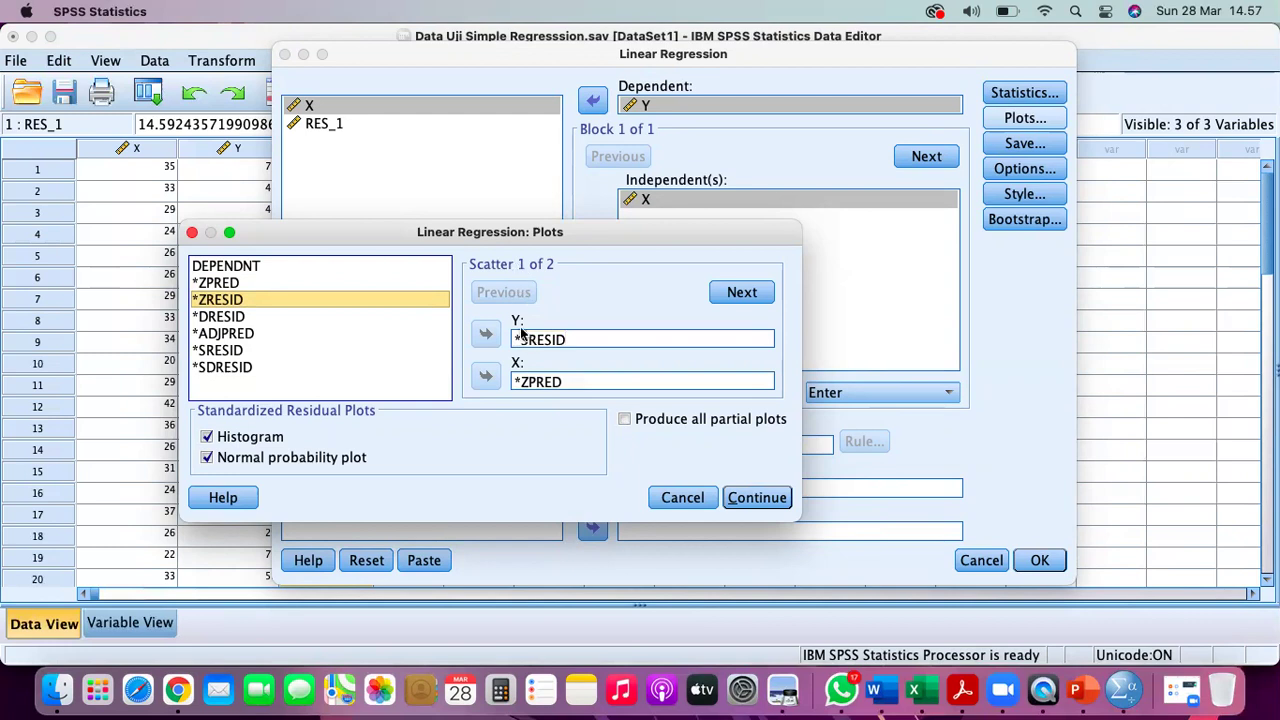
click(742, 292)
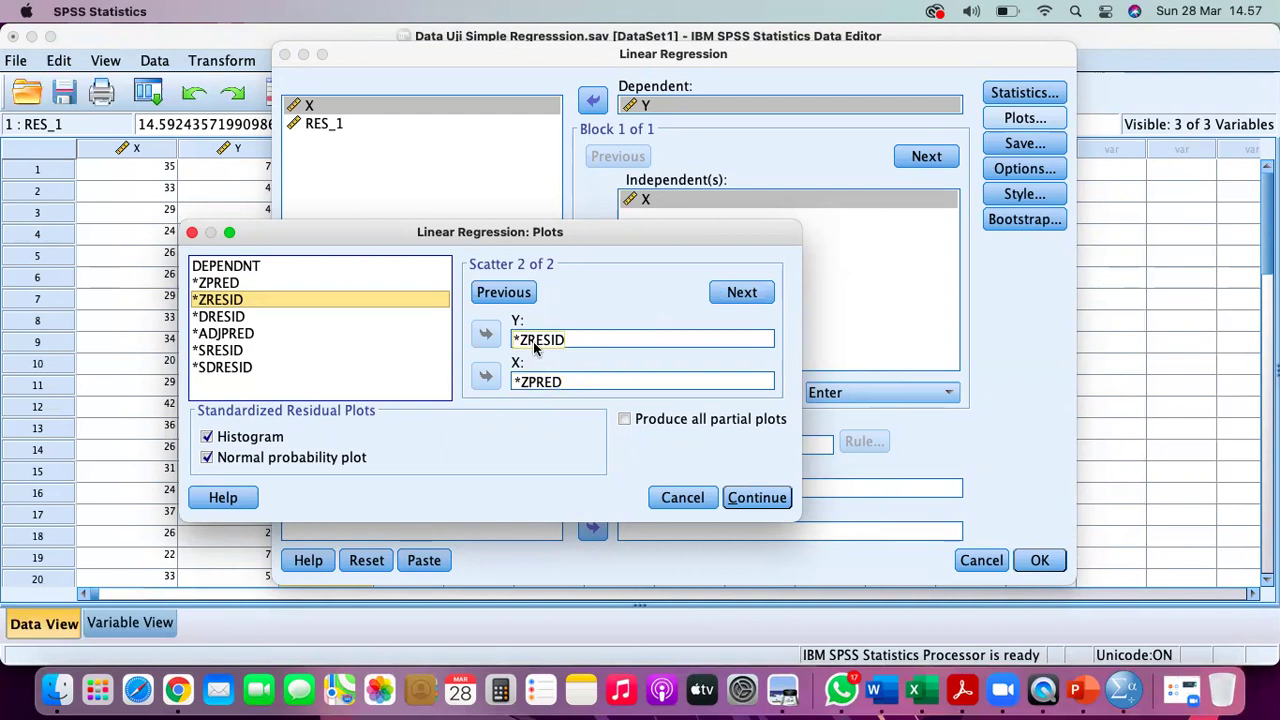
click(744, 501)
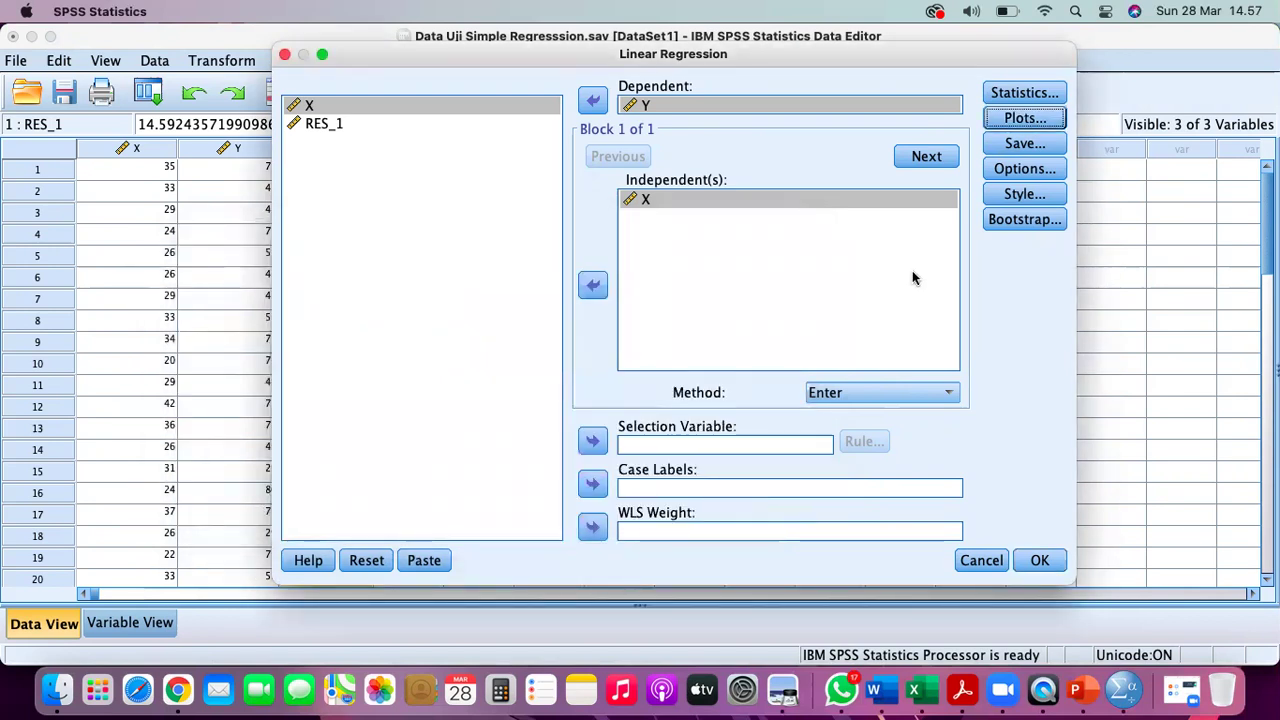
click(1005, 170)
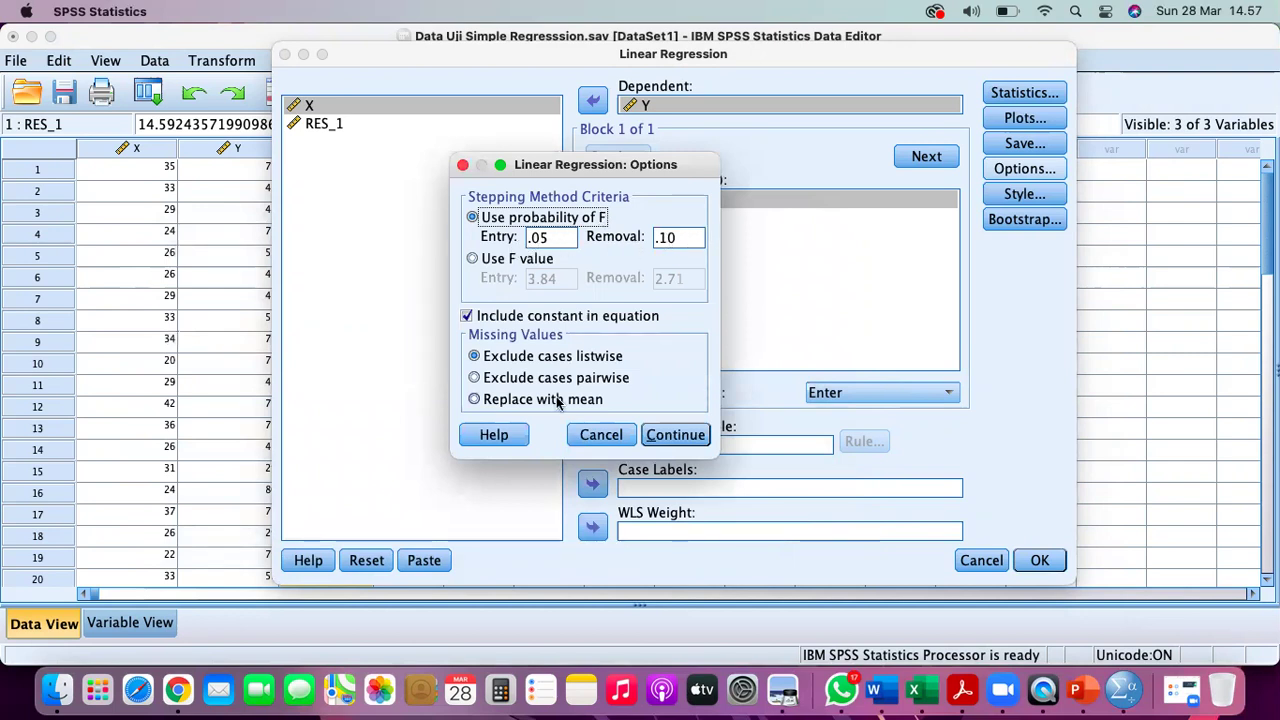
click(660, 436)
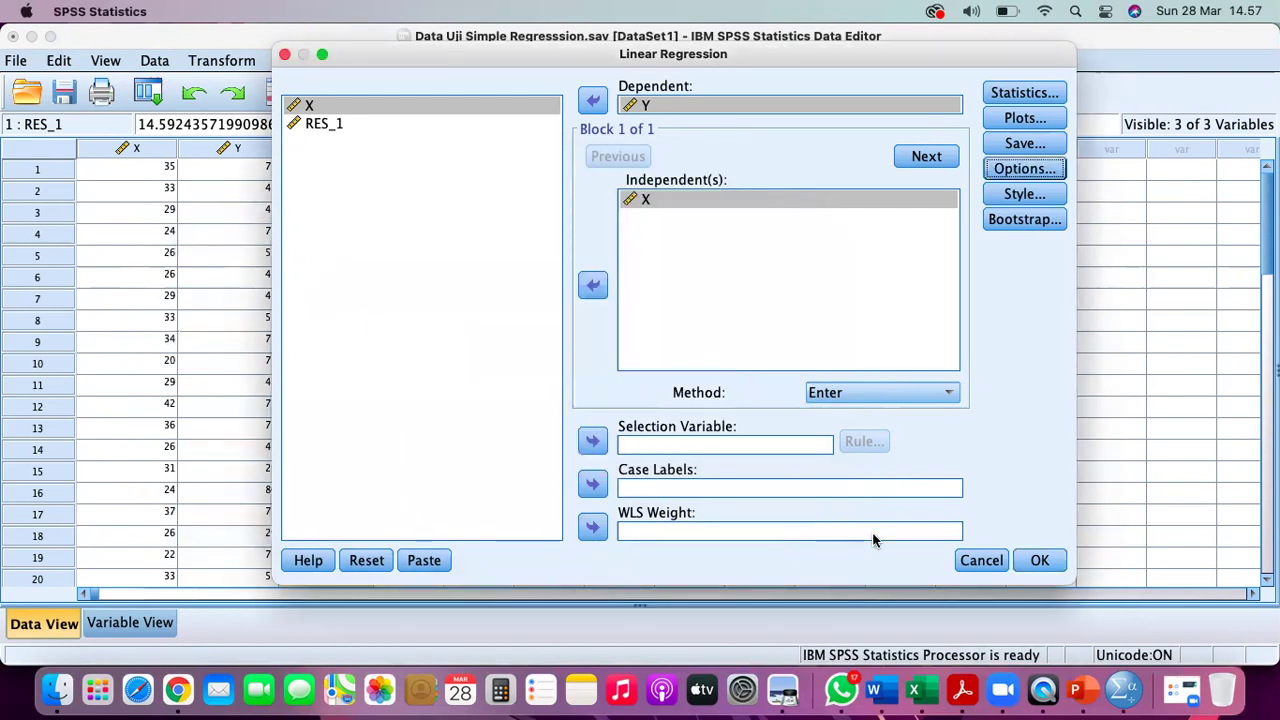
click(1038, 562)
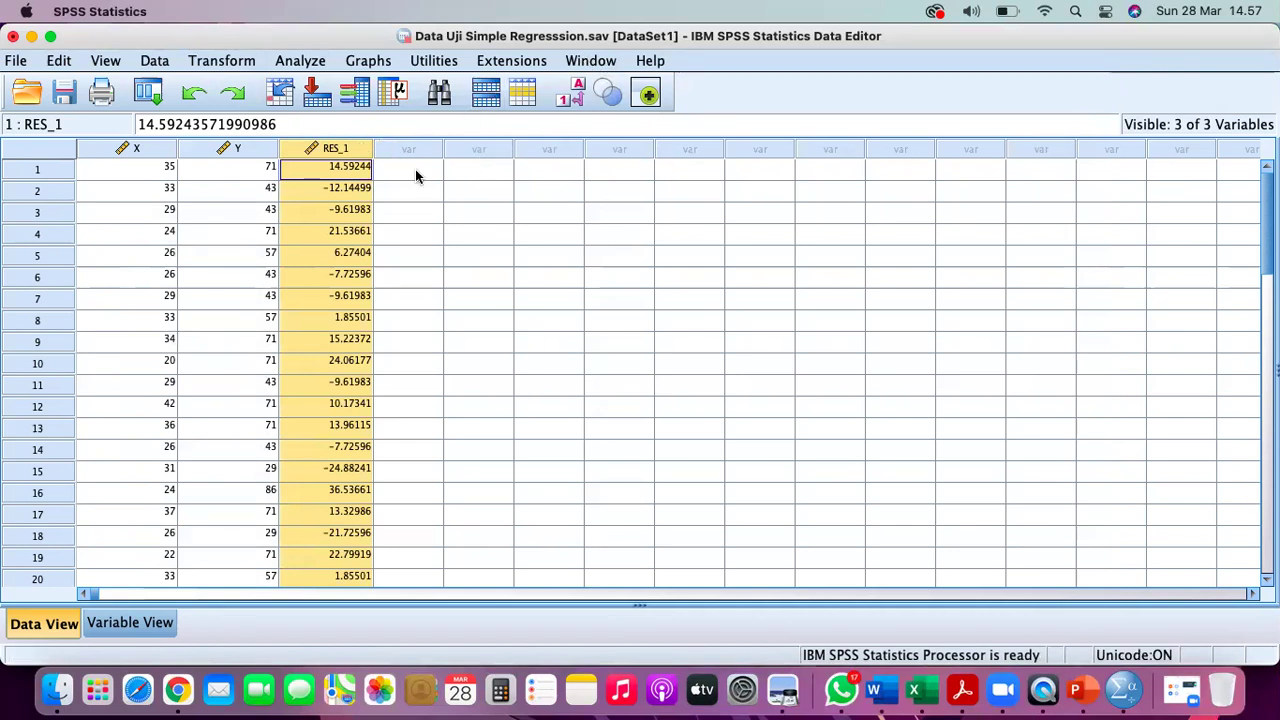
- Bring up the Output Uji Simple Regression Tugas Proyek.spv output and locate the two residual scatterplots of the latest regression
click(588, 62)
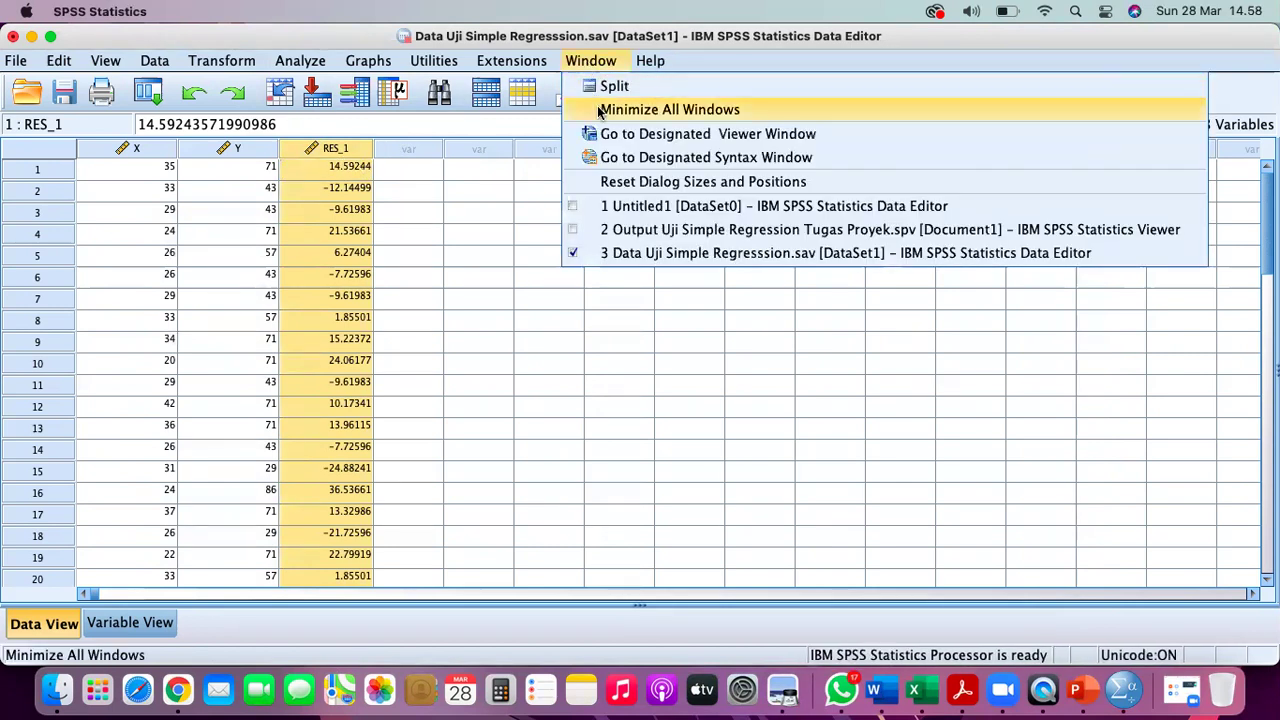
click(614, 230)
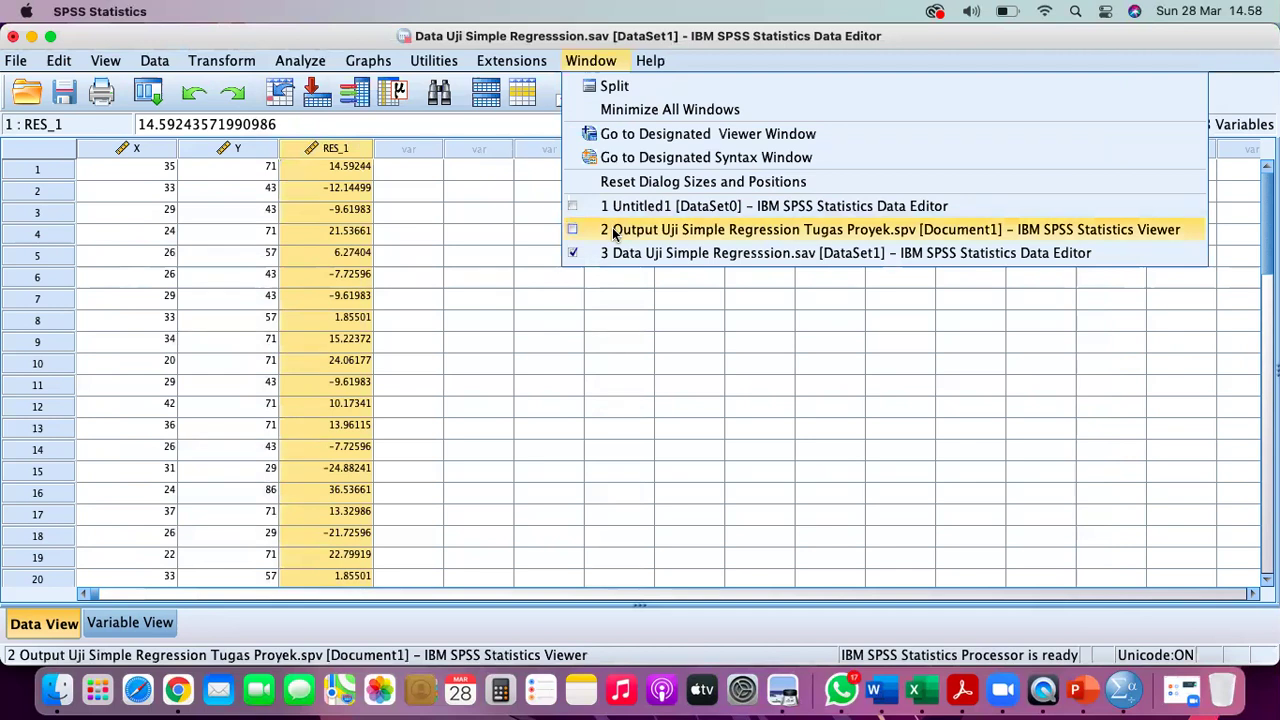
scroll(179, 381, down, 6)
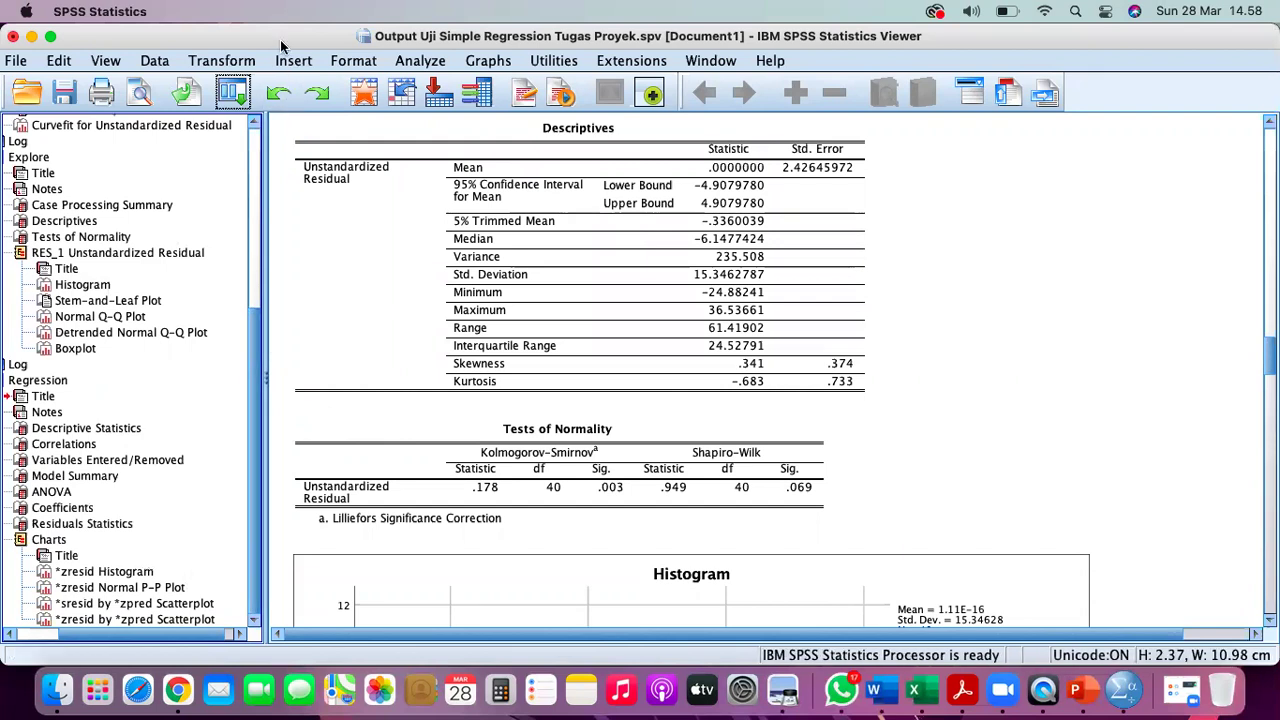
click(138, 604)
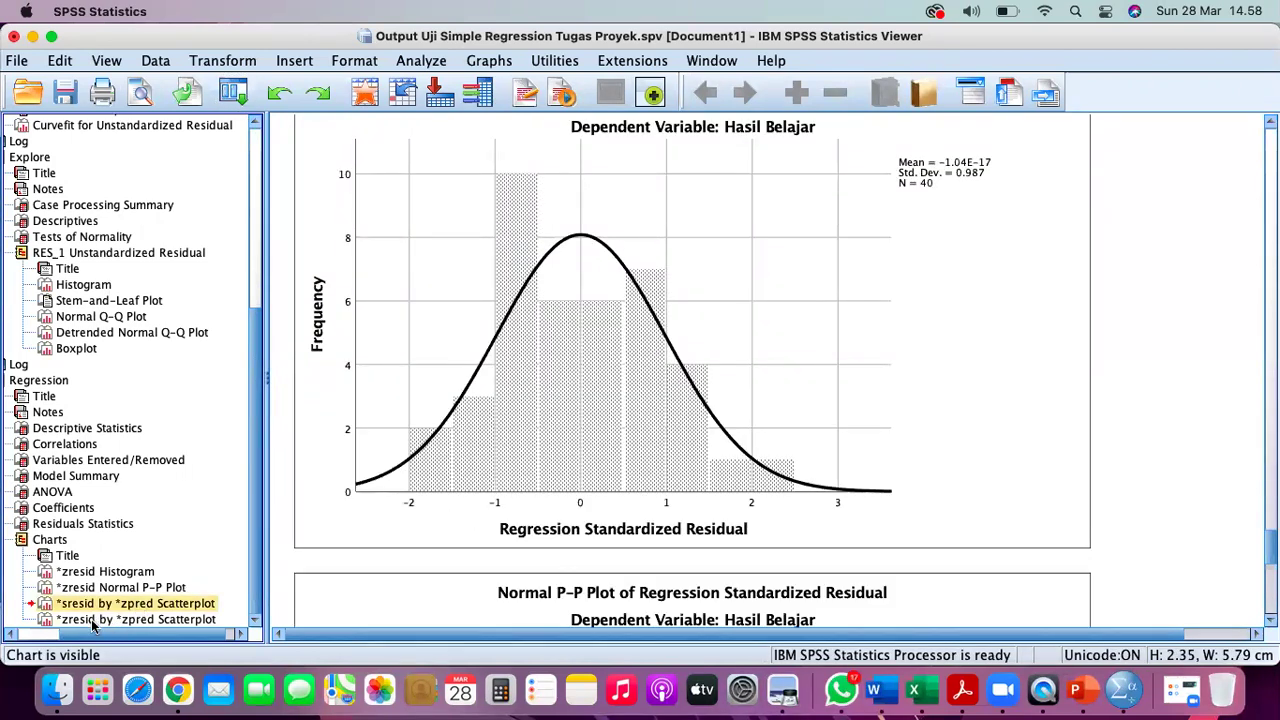
click(92, 620)
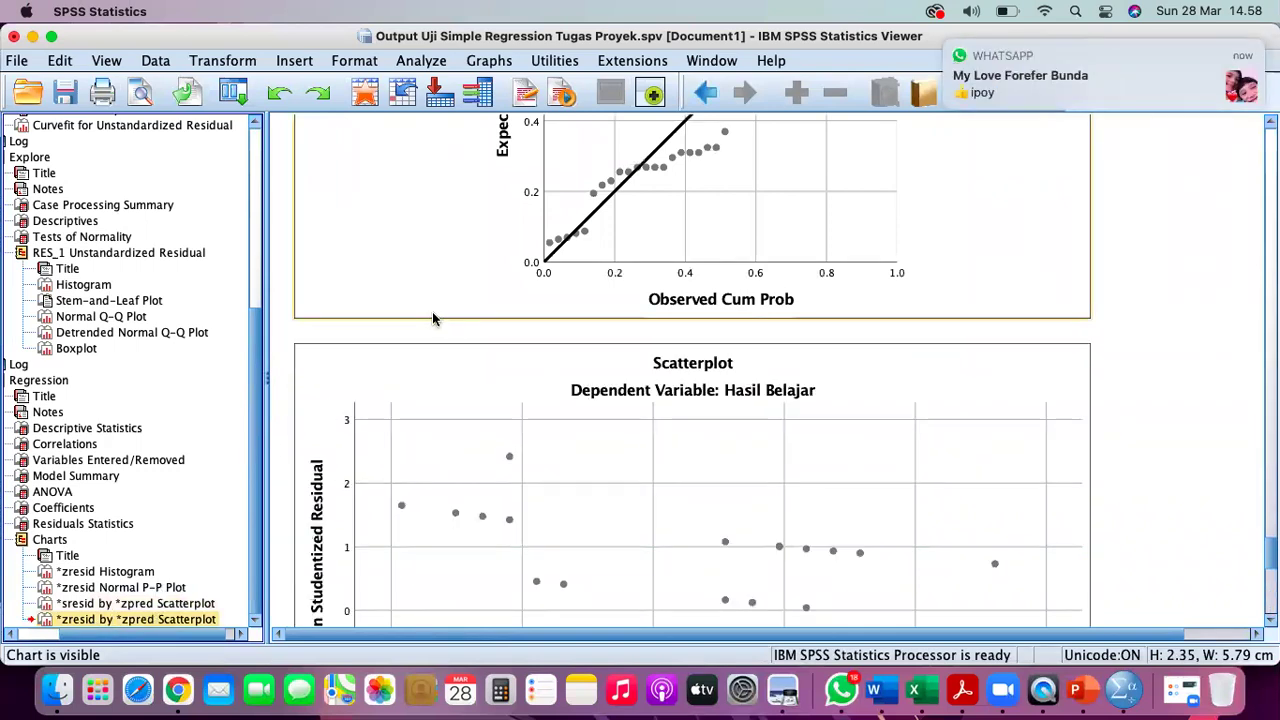
- Add a linear fit line for the total to the *sresid by *zpred scatterplot and close its Chart Editor
click(115, 604)
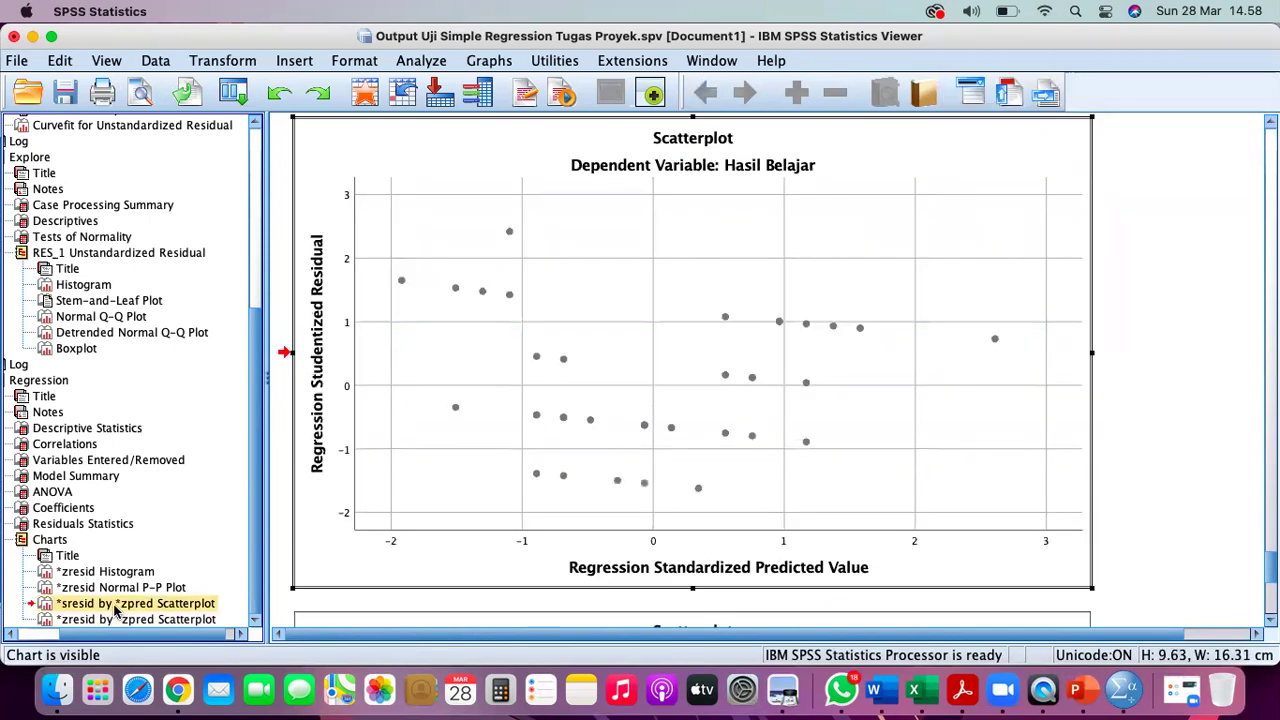
click(115, 605)
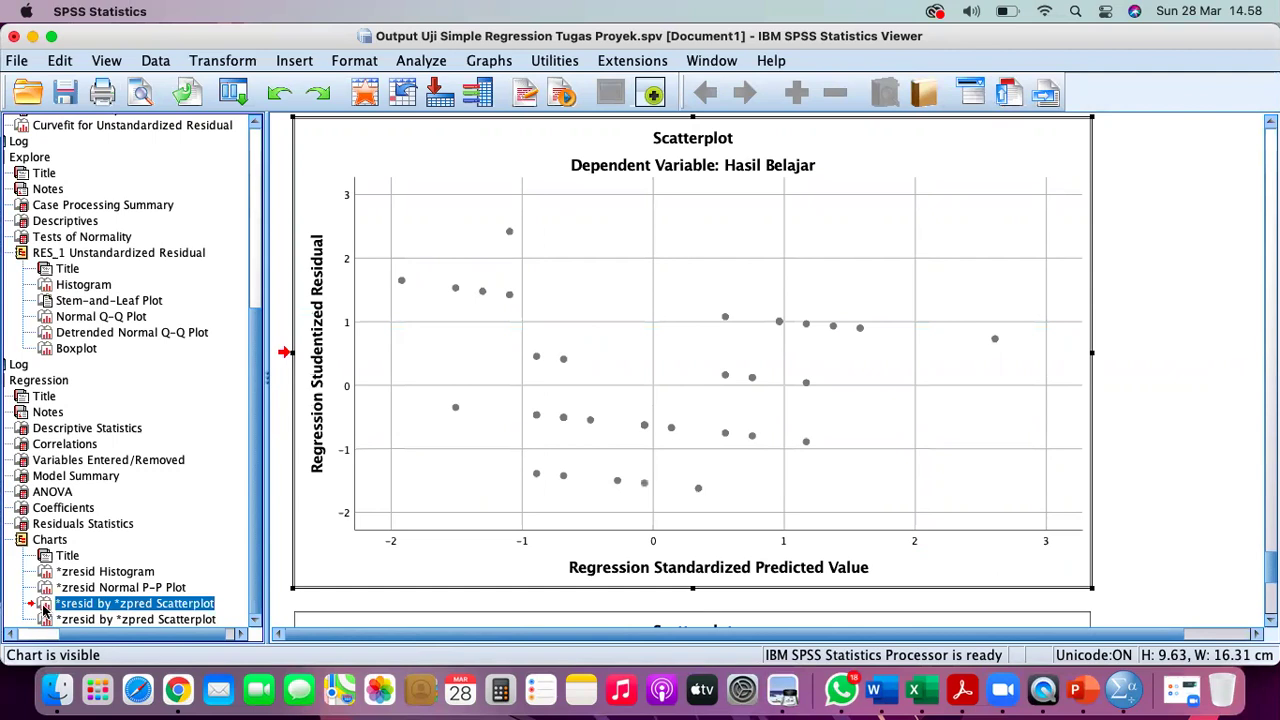
click(138, 590)
click(125, 604)
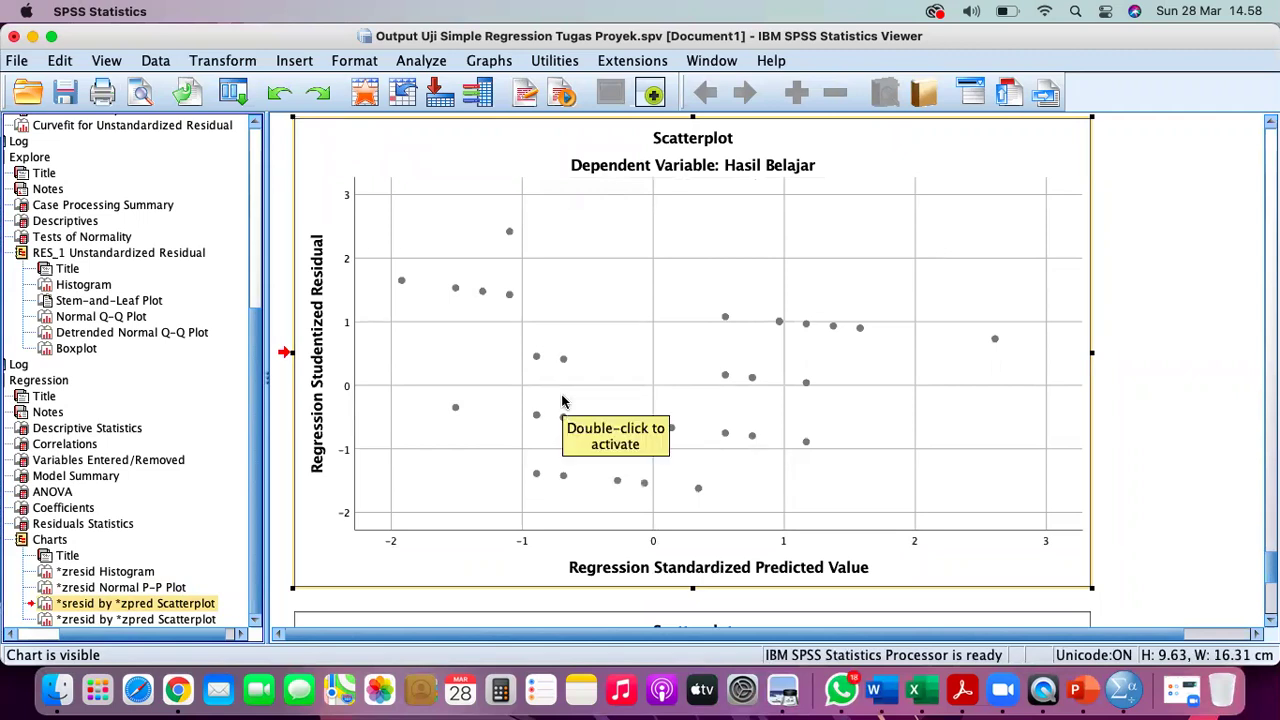
click(588, 370)
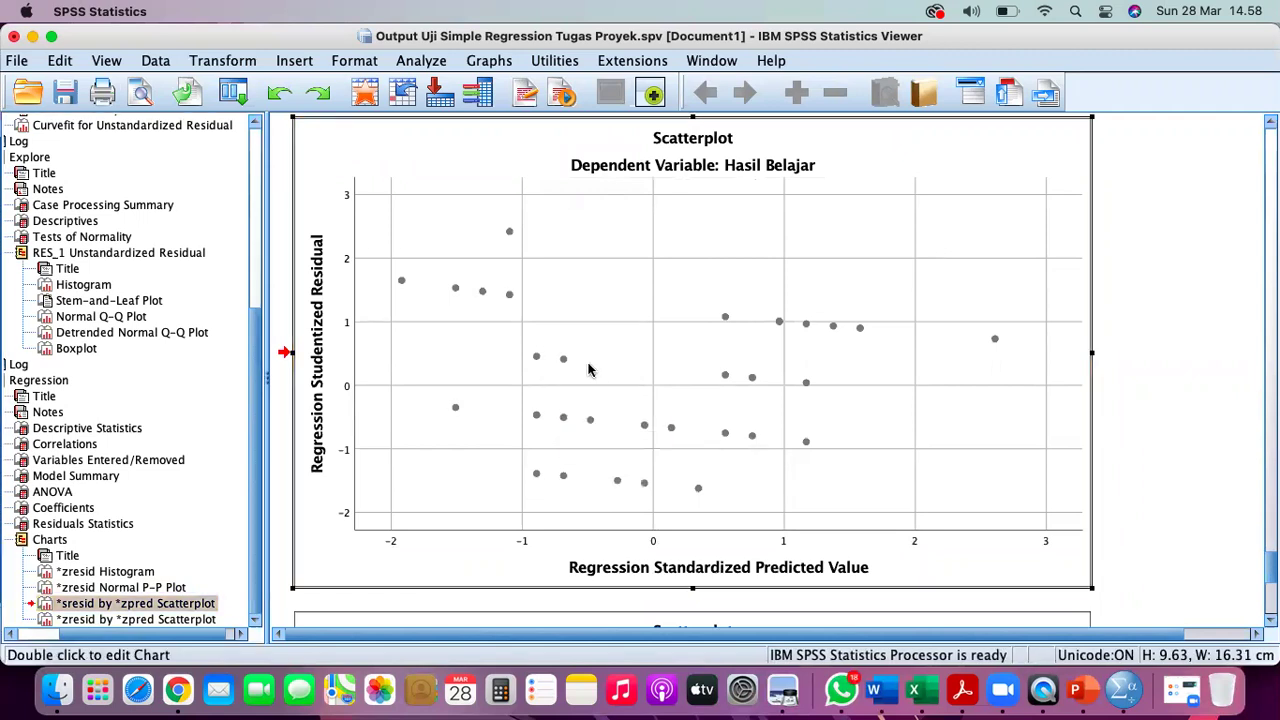
double_click(588, 370)
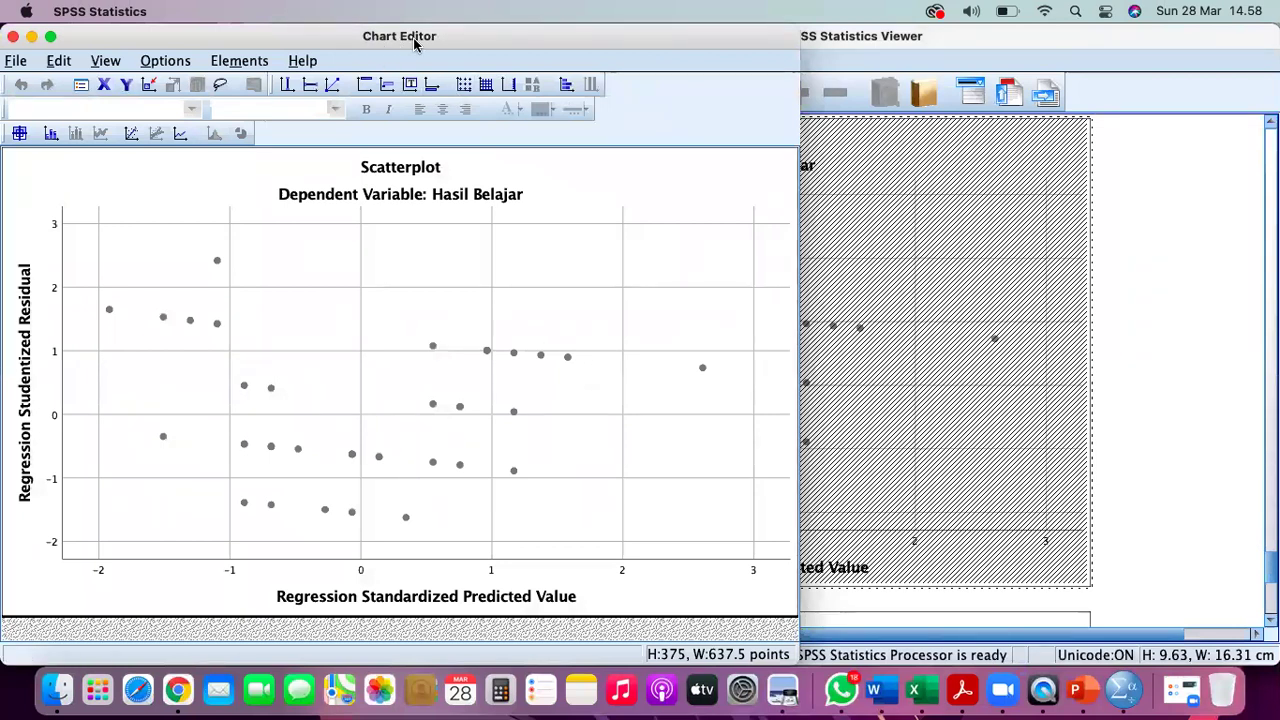
click(131, 136)
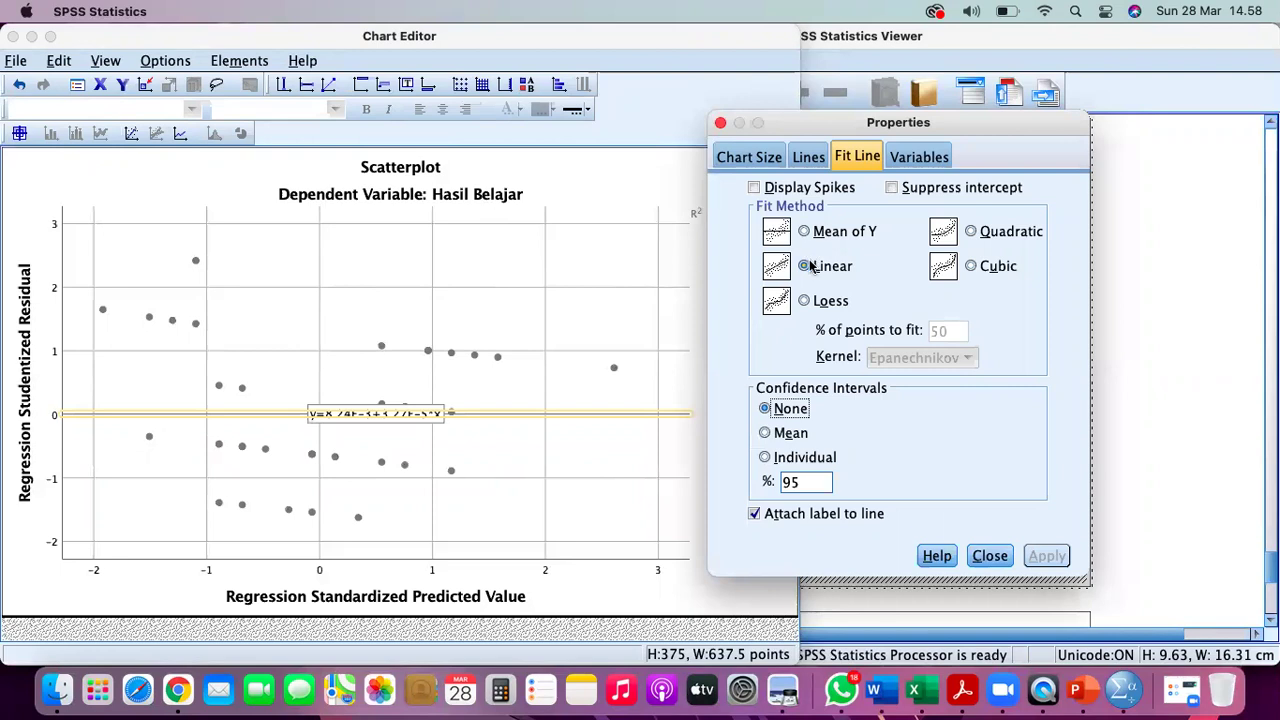
click(985, 562)
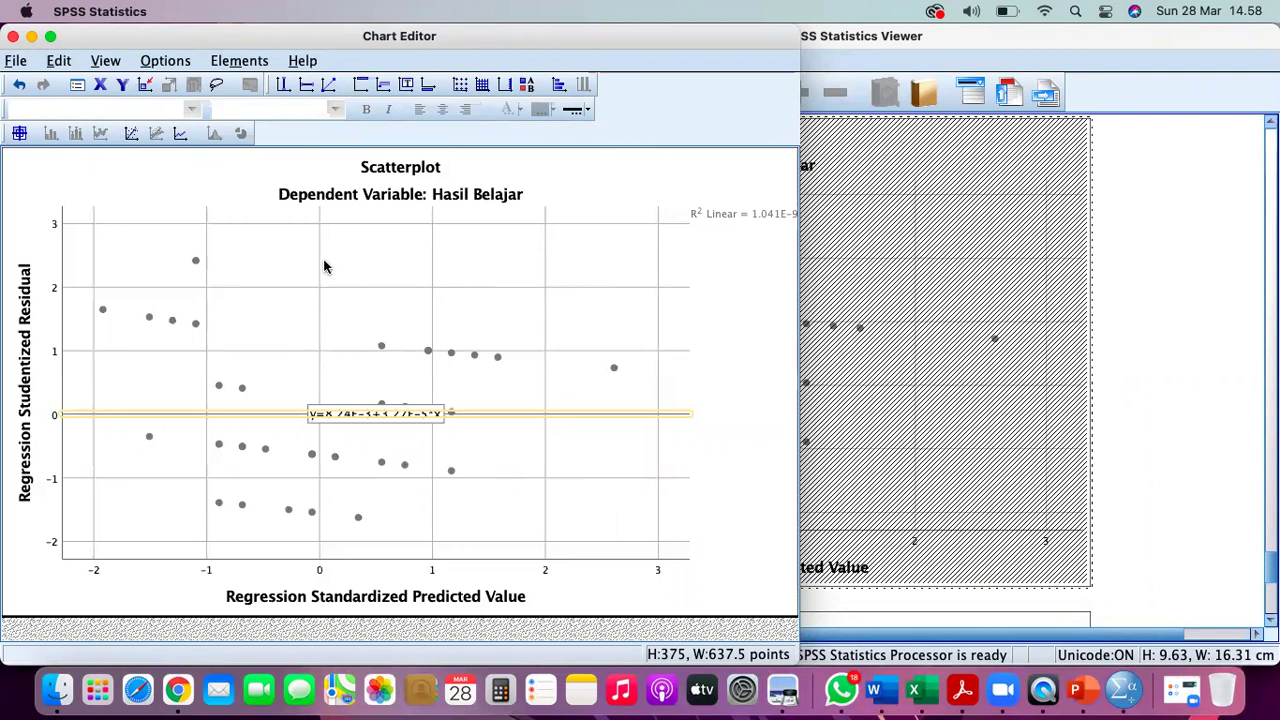
click(12, 37)
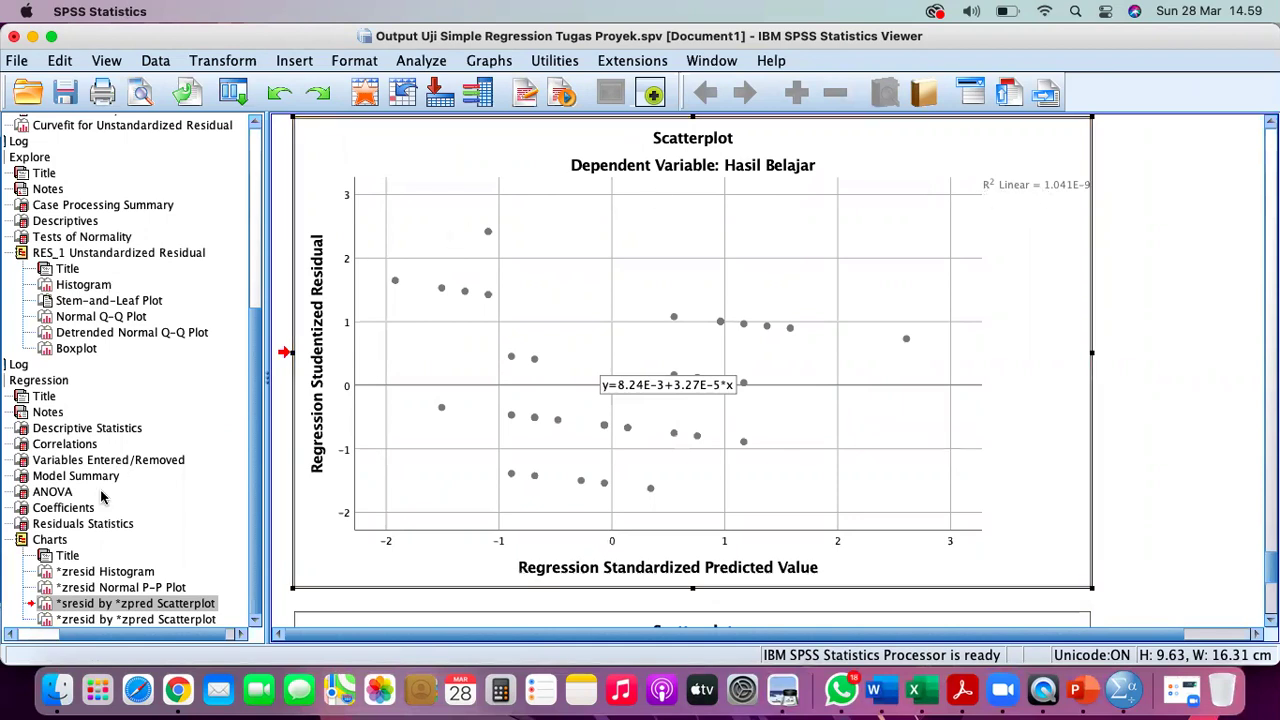
- Add a linear fit line for the total to the *zresid by *zpred scatterplot and close its Chart Editor
click(95, 621)
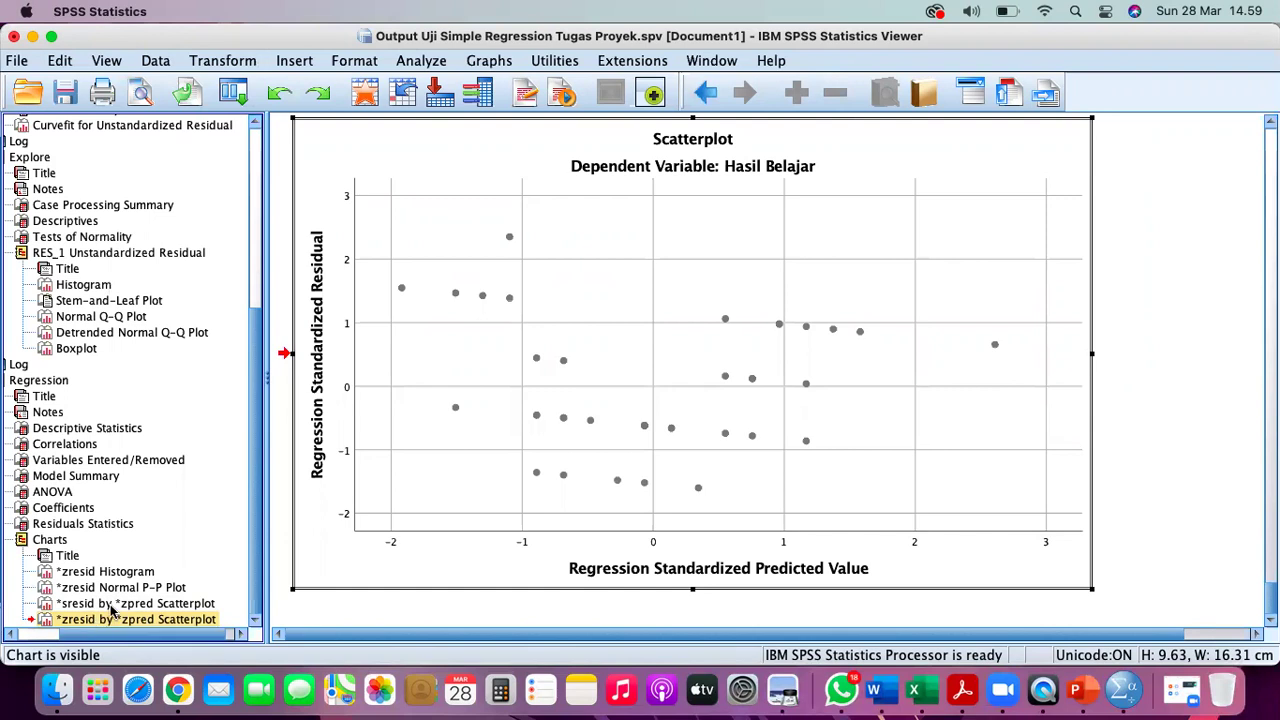
double_click(617, 349)
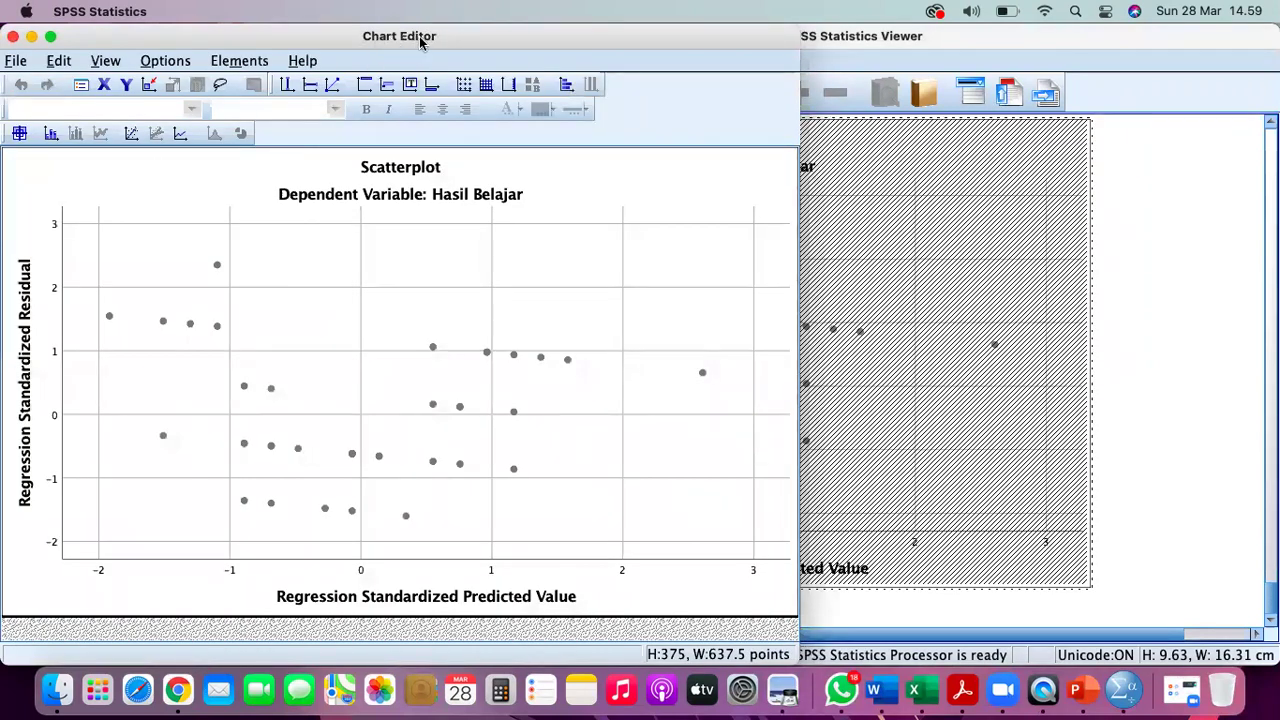
click(133, 140)
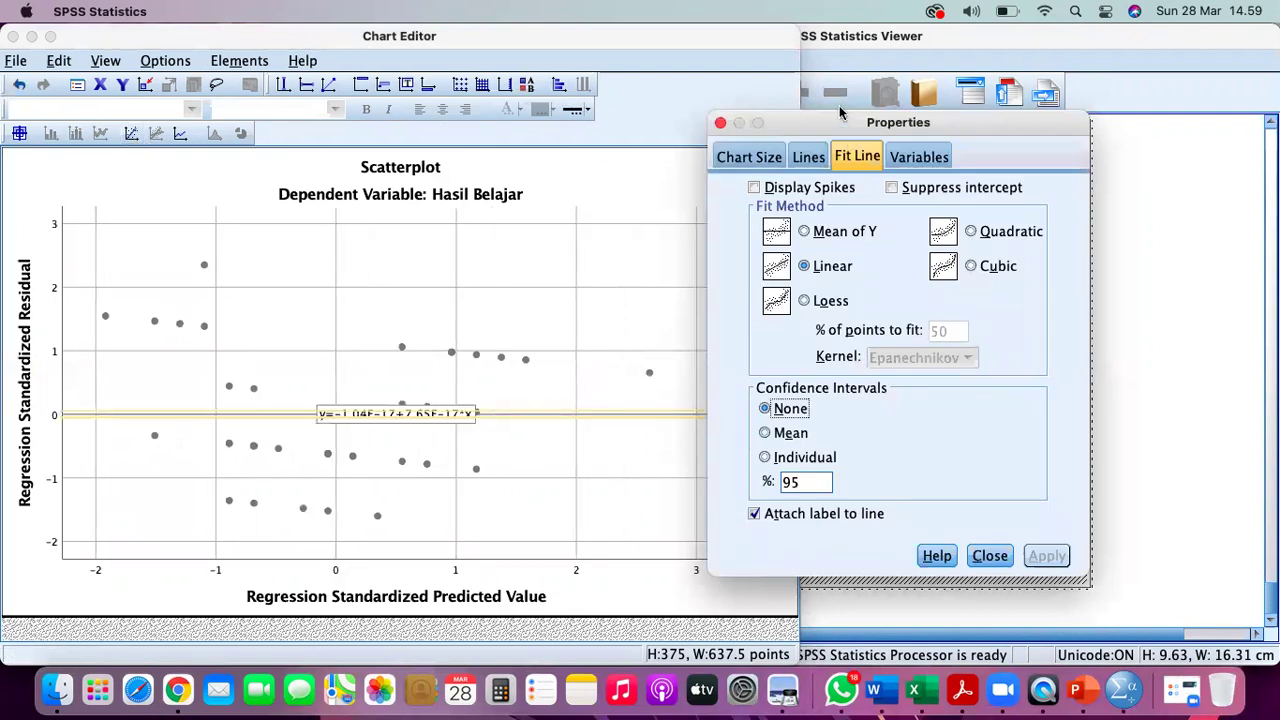
click(980, 556)
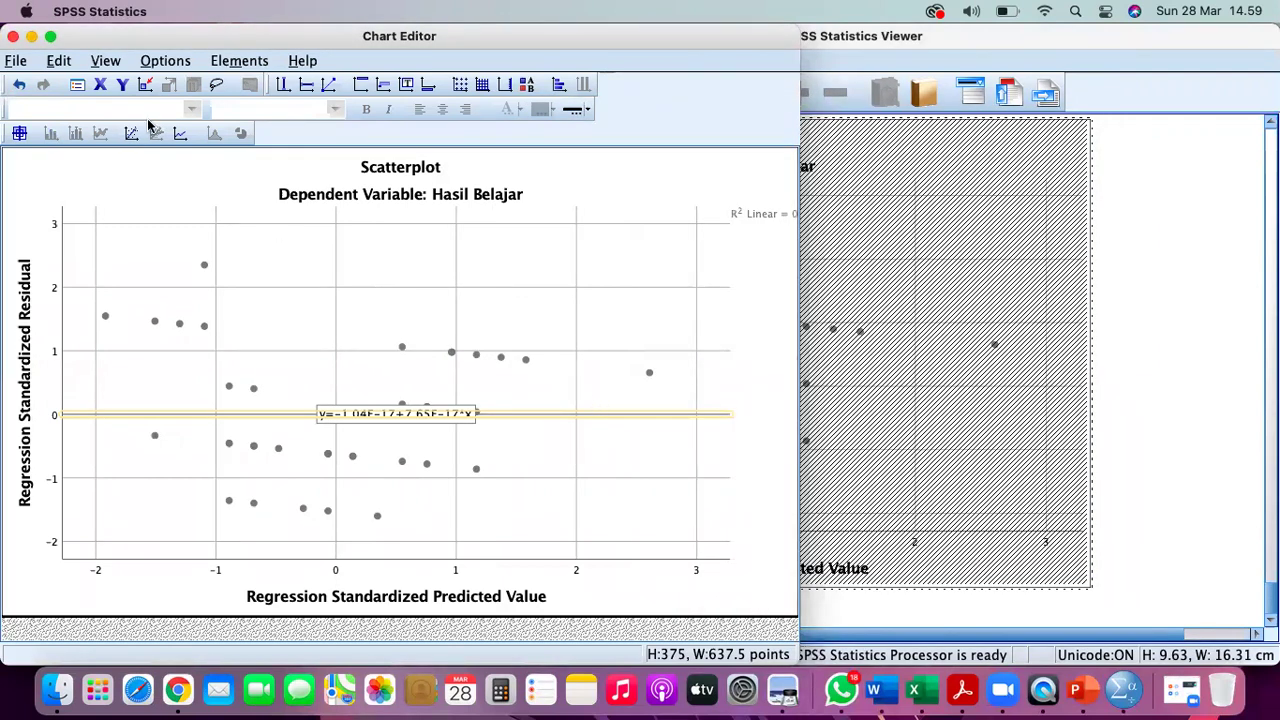
click(12, 38)
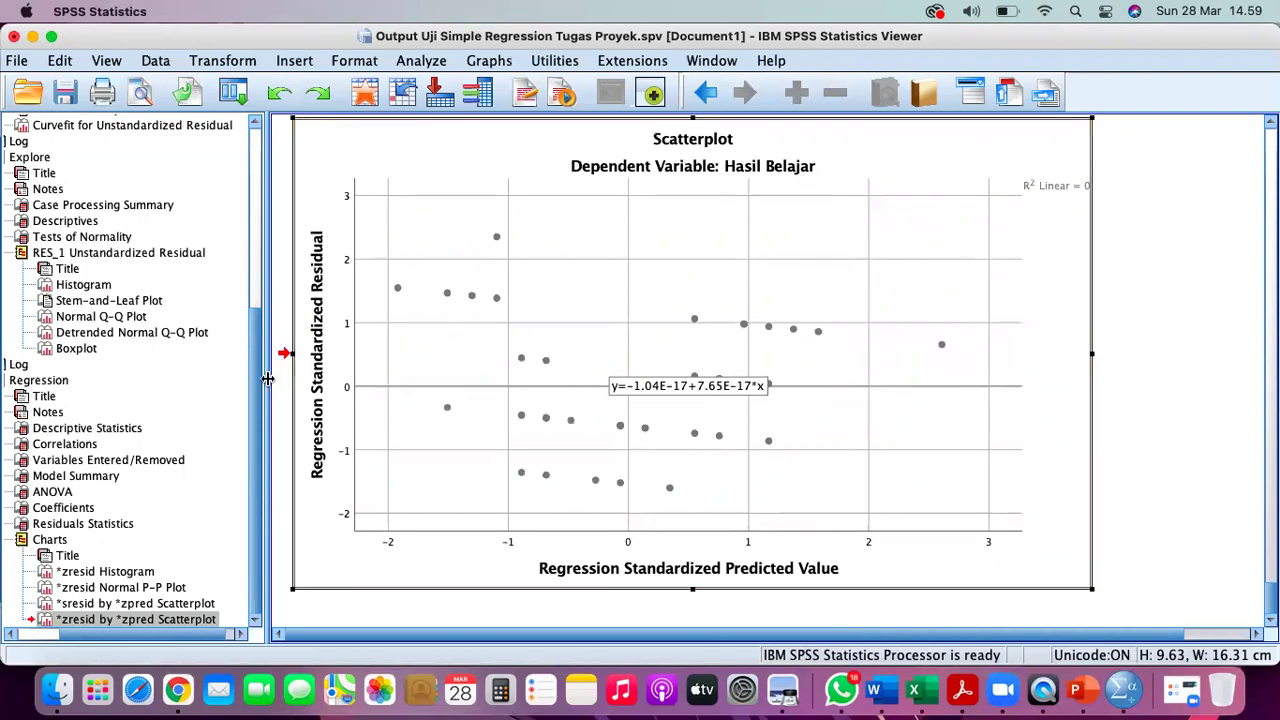
- Compare the two scatterplots with the Gambar 2 and Gambar 3 captions in the CONTOH LAPORAN UJI SIMPLE REGRESSION report in Word
click(118, 604)
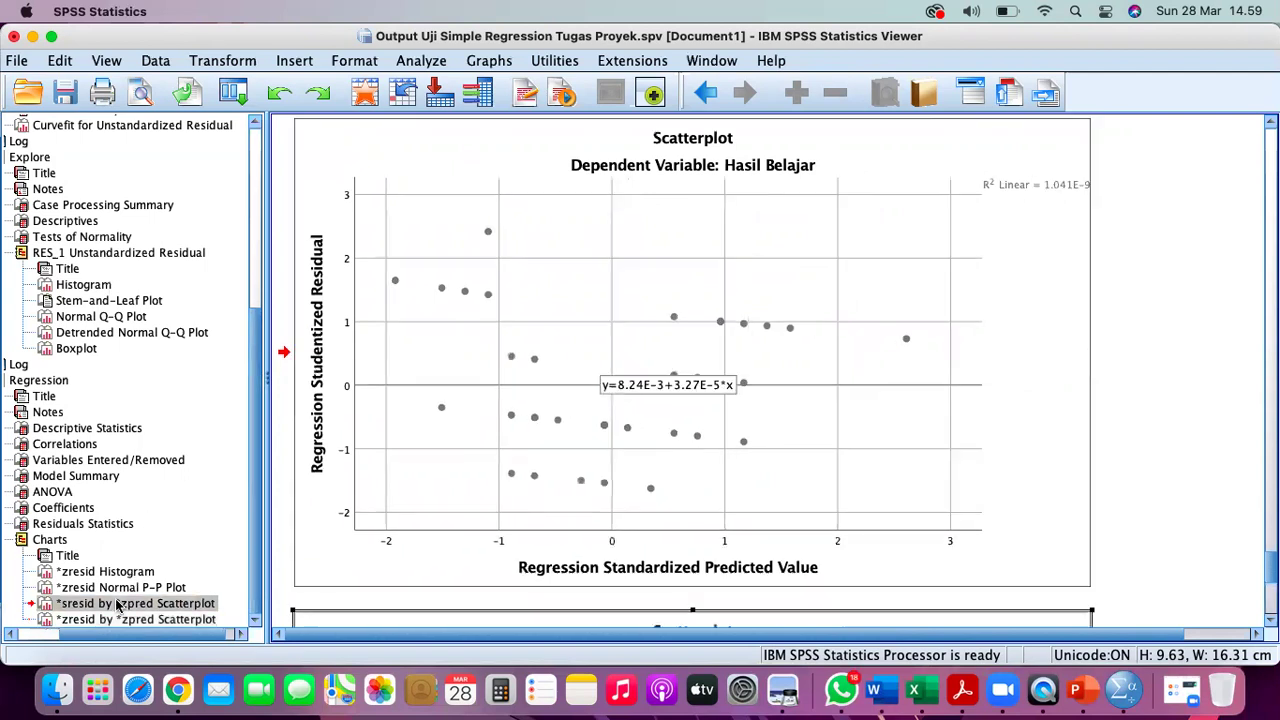
click(886, 694)
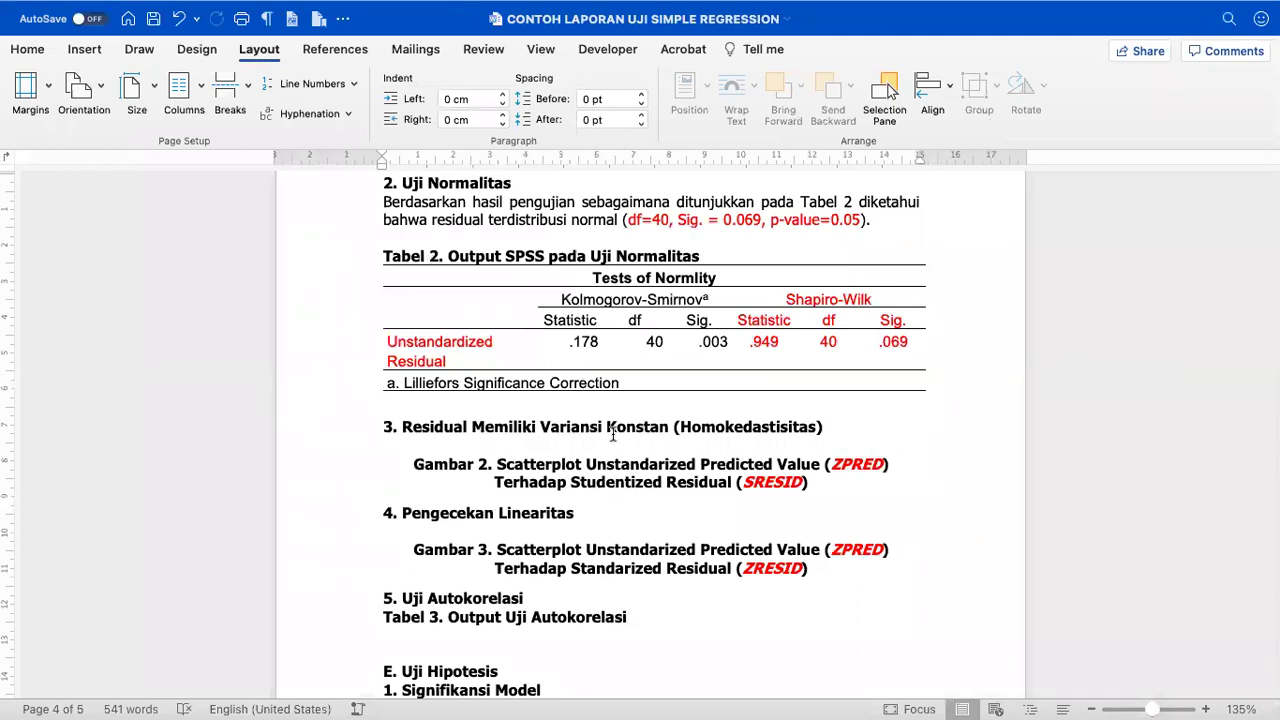
key(super+Tab)
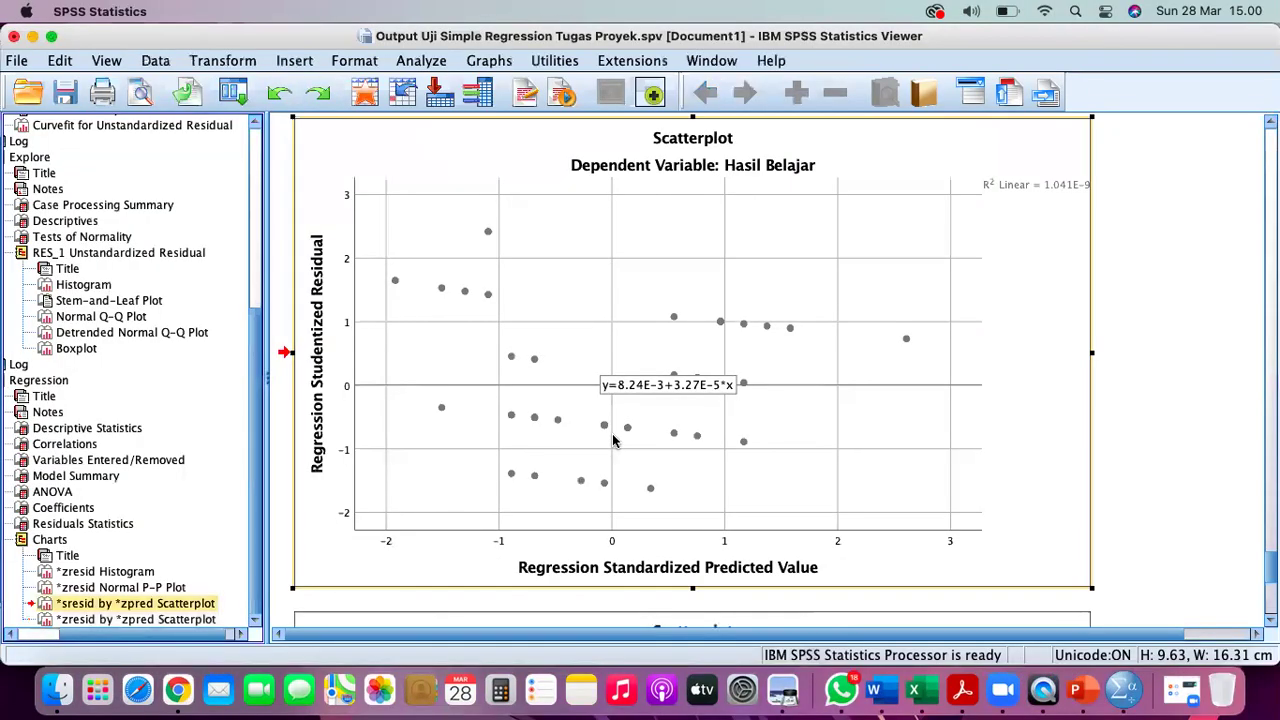
click(147, 620)
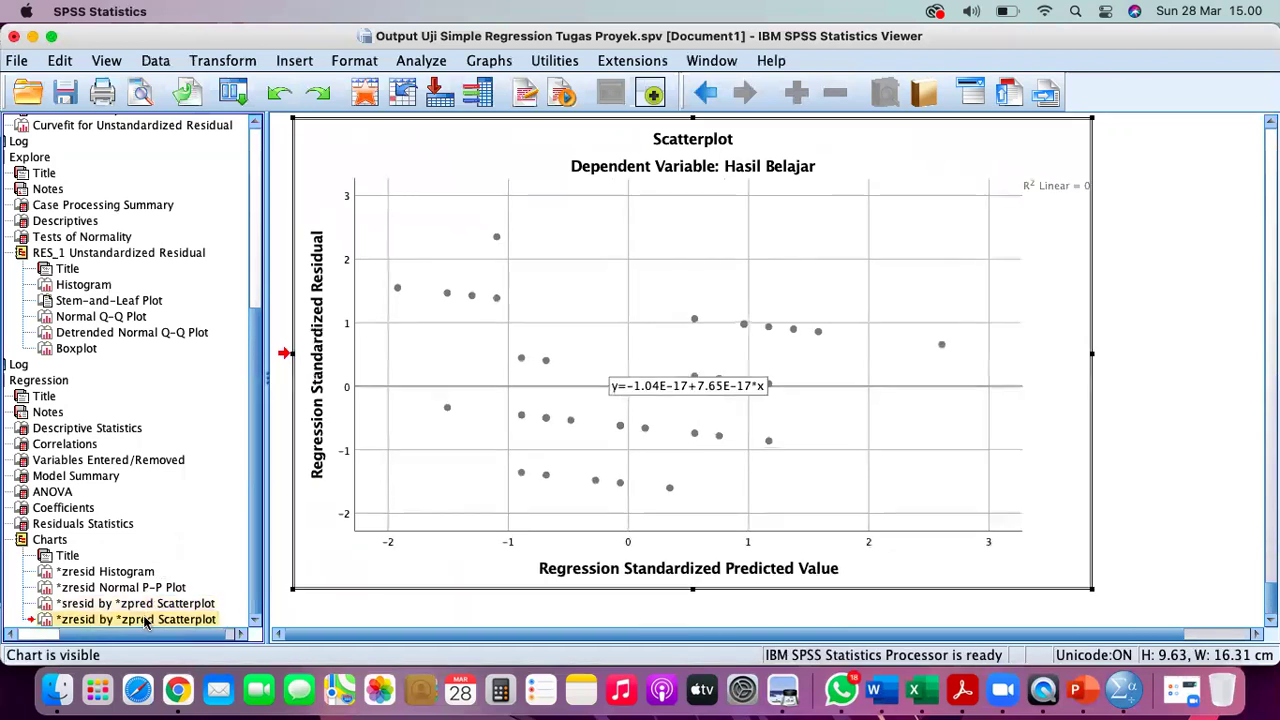
click(312, 482)
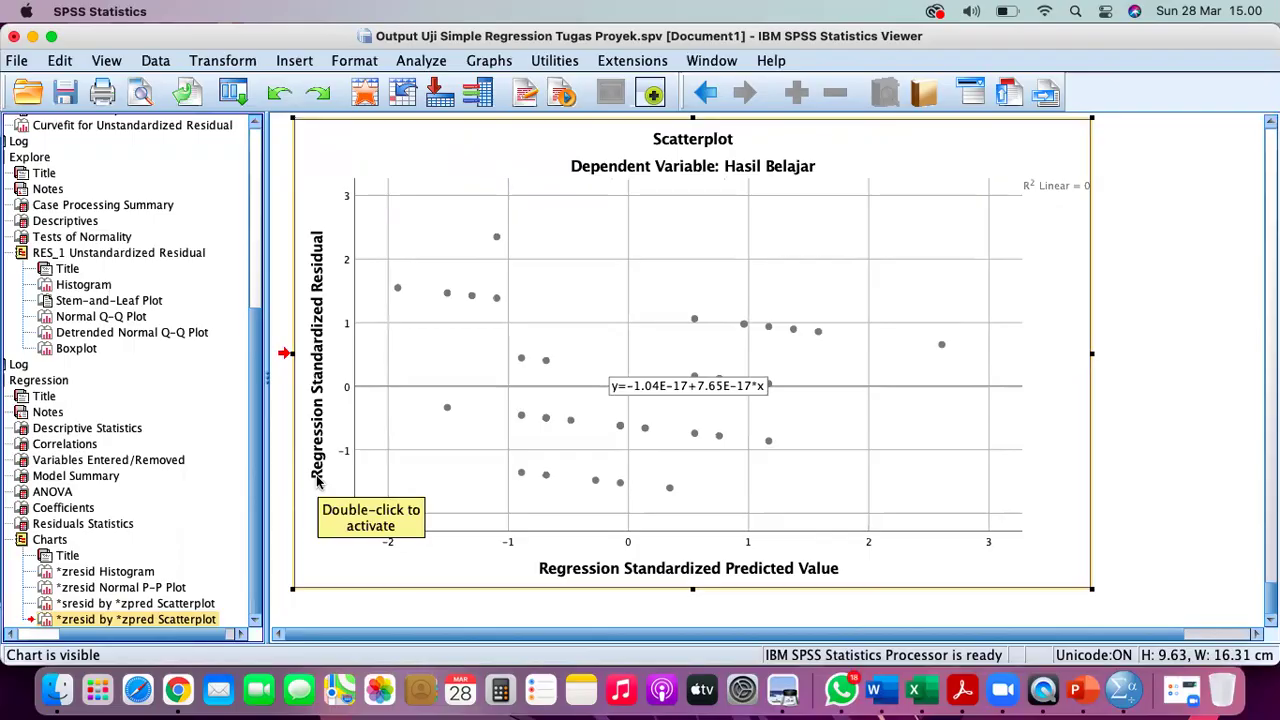
key(super+Tab)
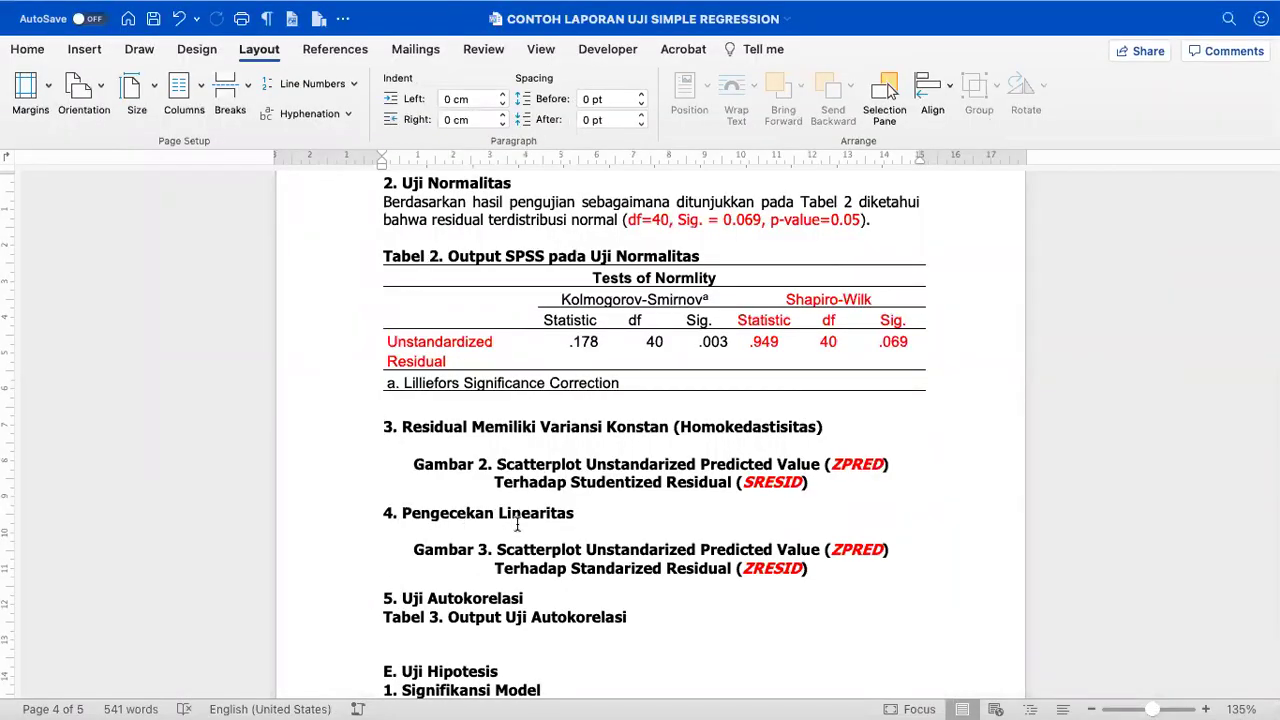
key(super+Tab)
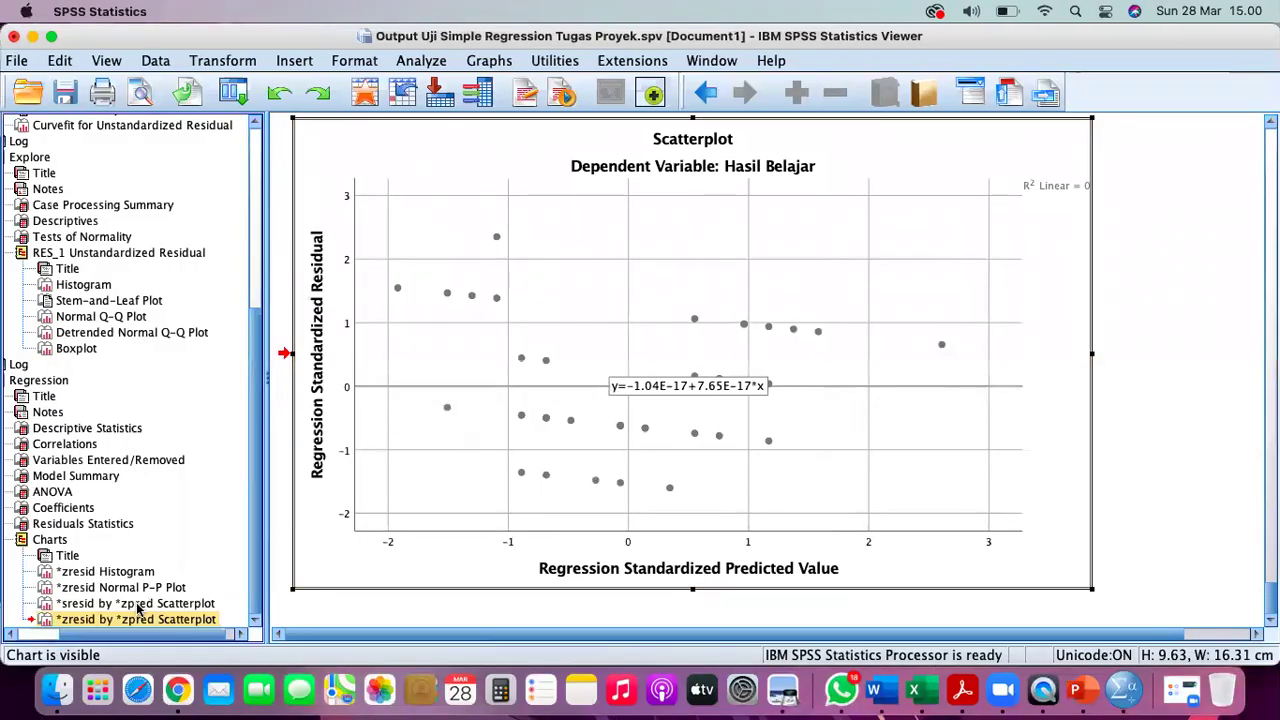
- Copy the *sresid by *zpred scatterplot with its fit line from the regression output
click(137, 605)
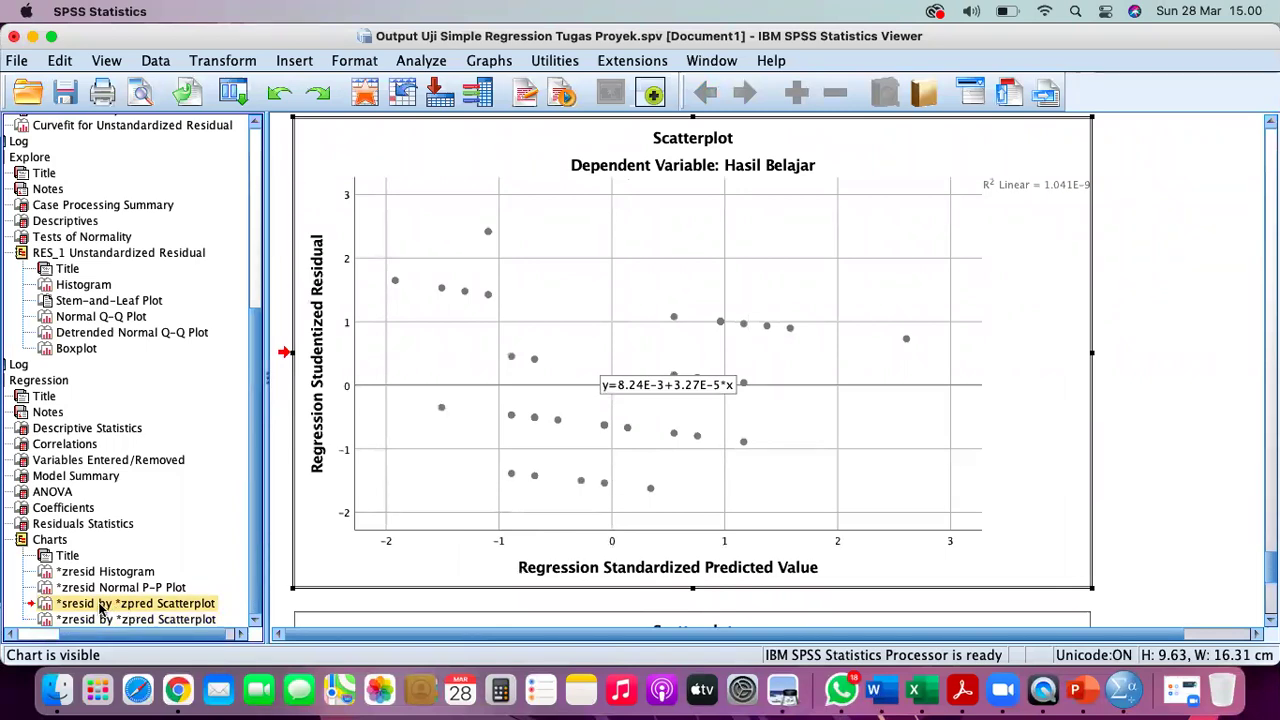
click(592, 300)
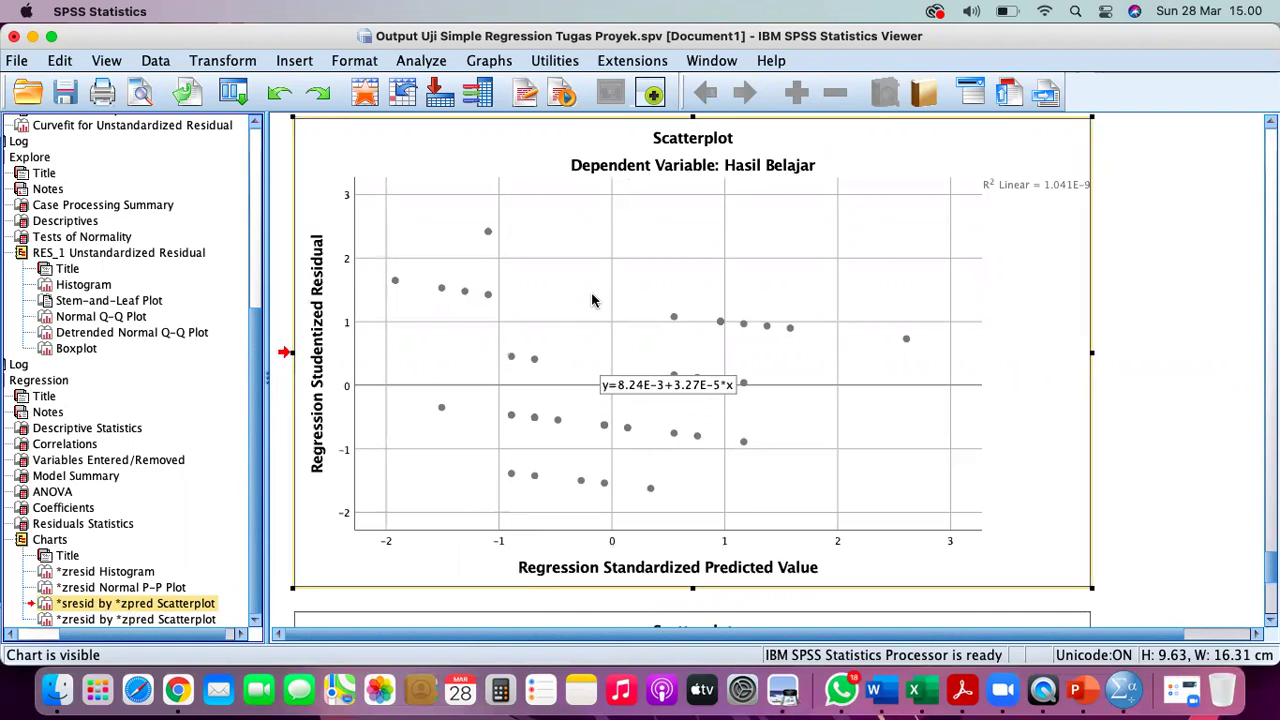
right_click(537, 251)
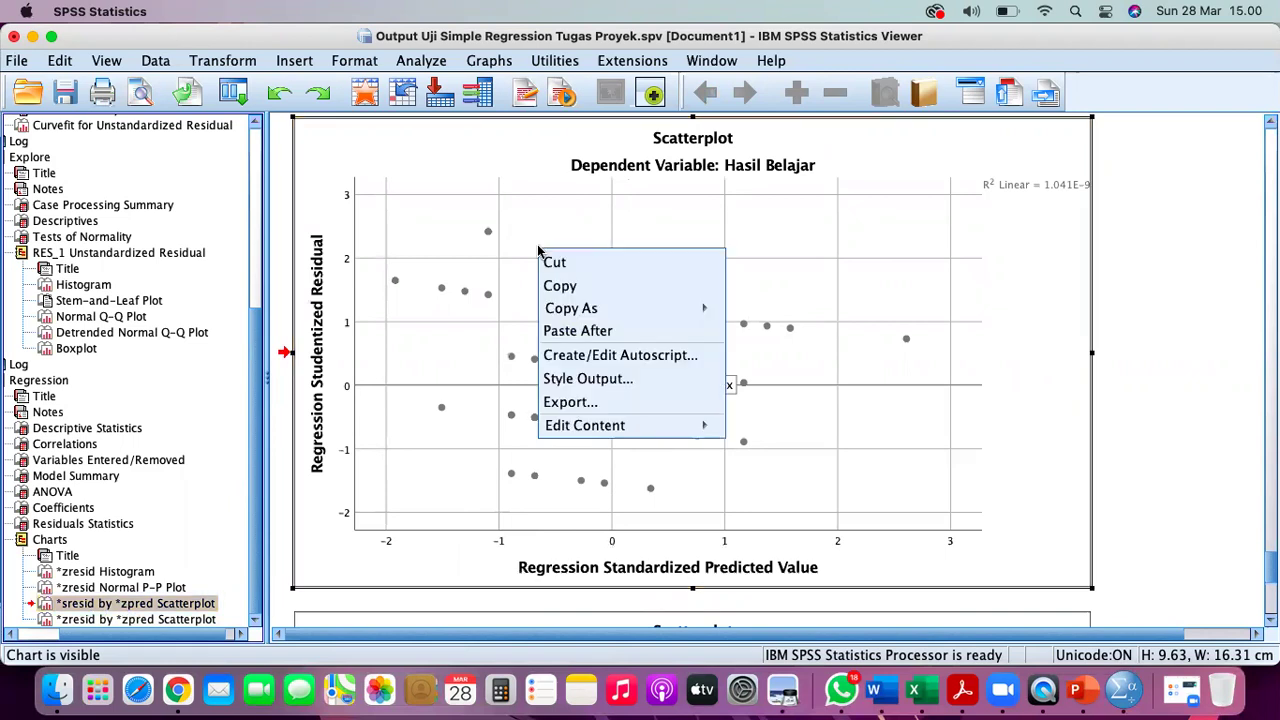
click(555, 288)
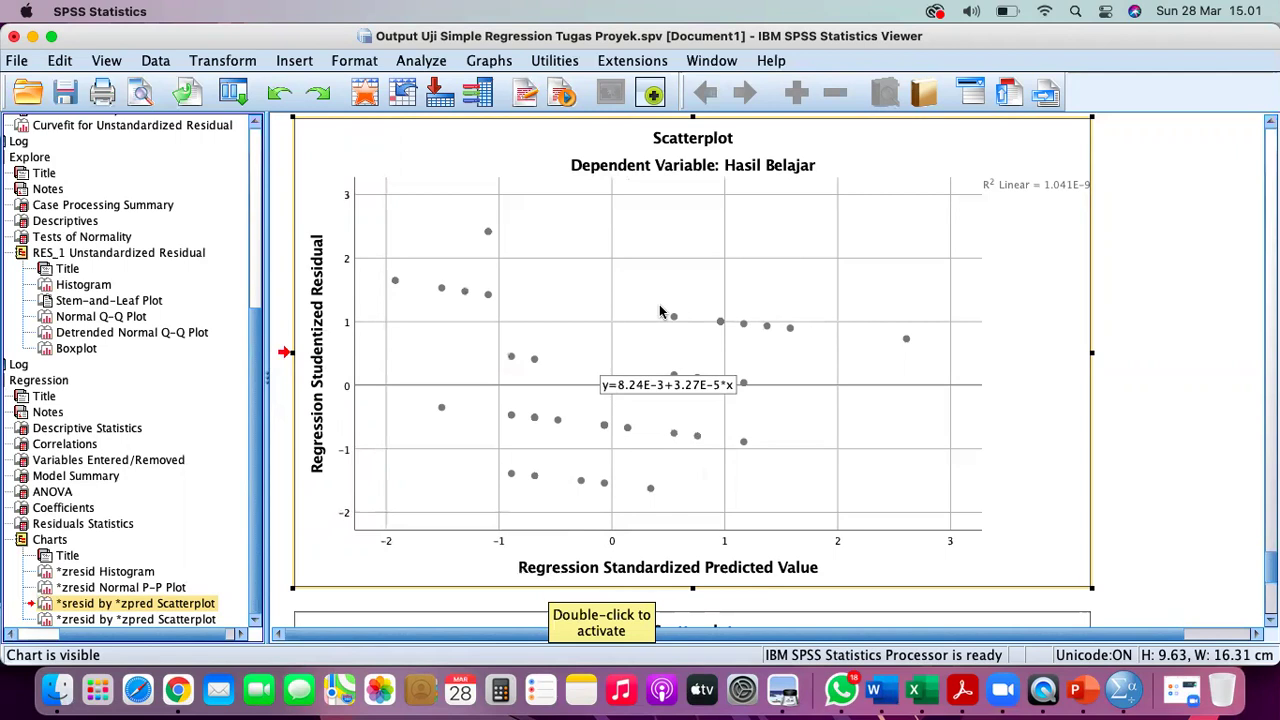
- Copy the *sresid by *zpred scatterplot and paste it on a new line above the Gambar 2 caption in the Word report
right_click(565, 264)
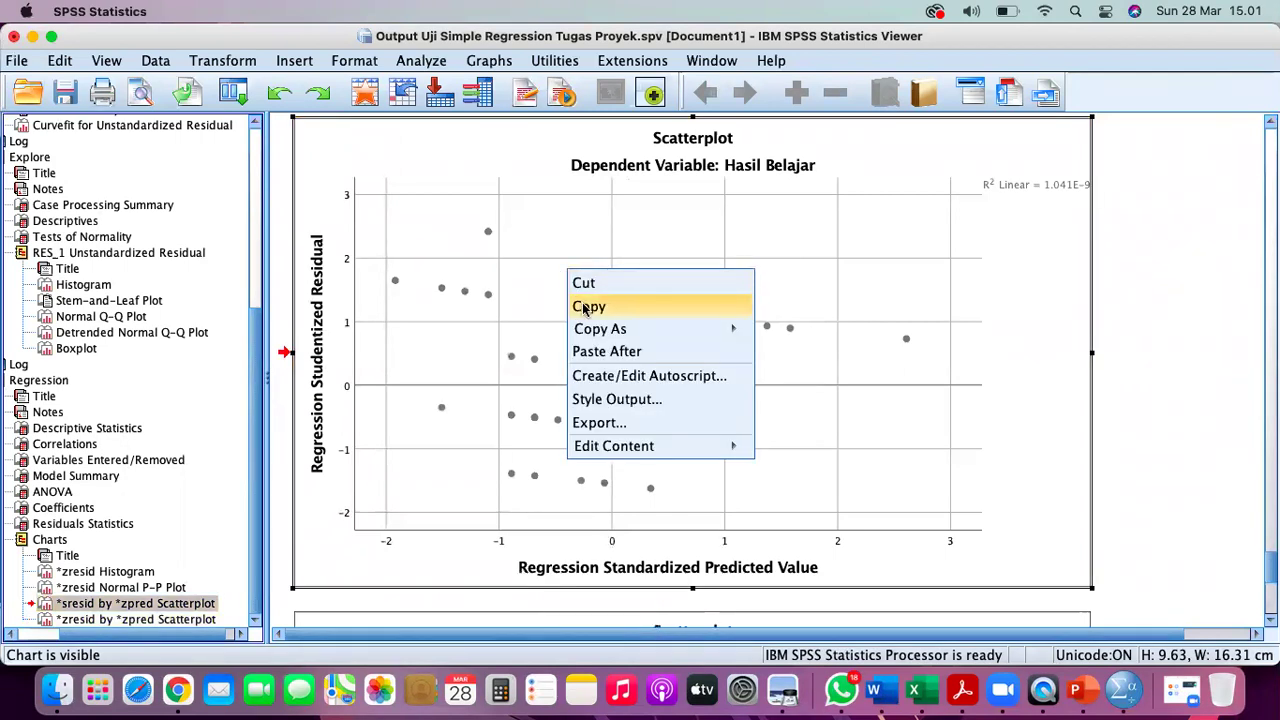
click(589, 306)
click(877, 692)
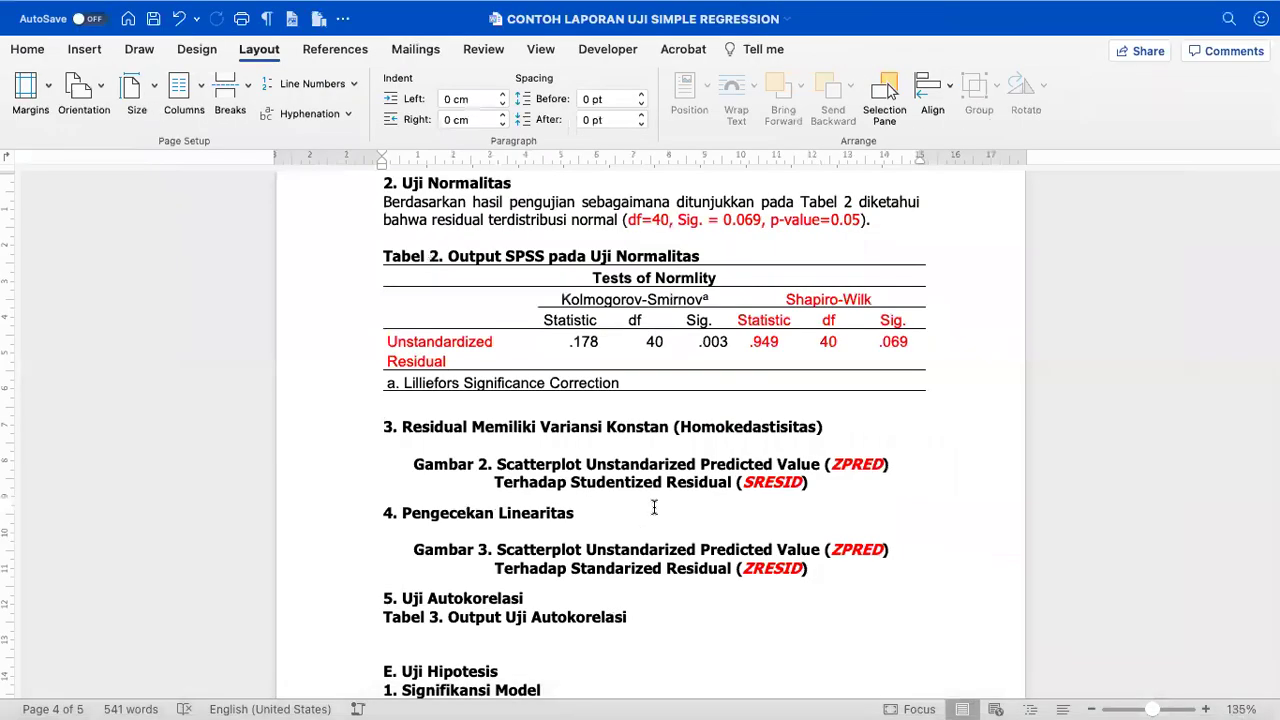
click(437, 443)
key(Return)
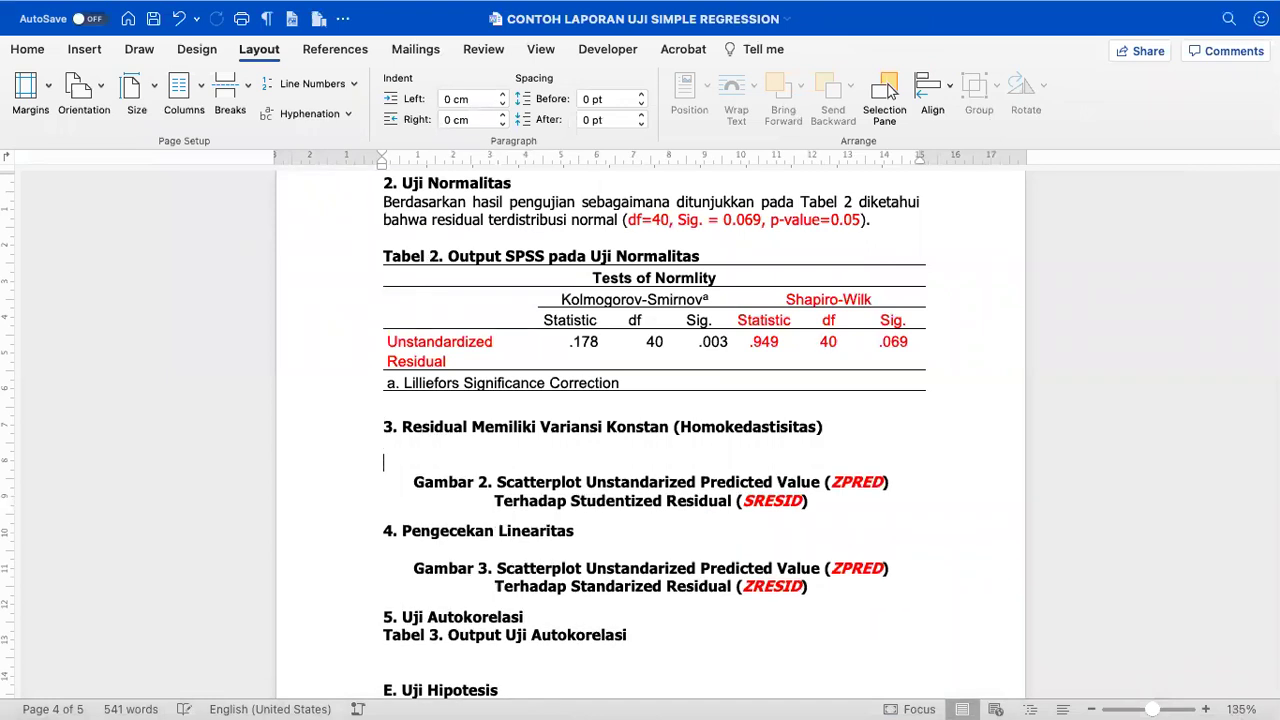
key(super+v)
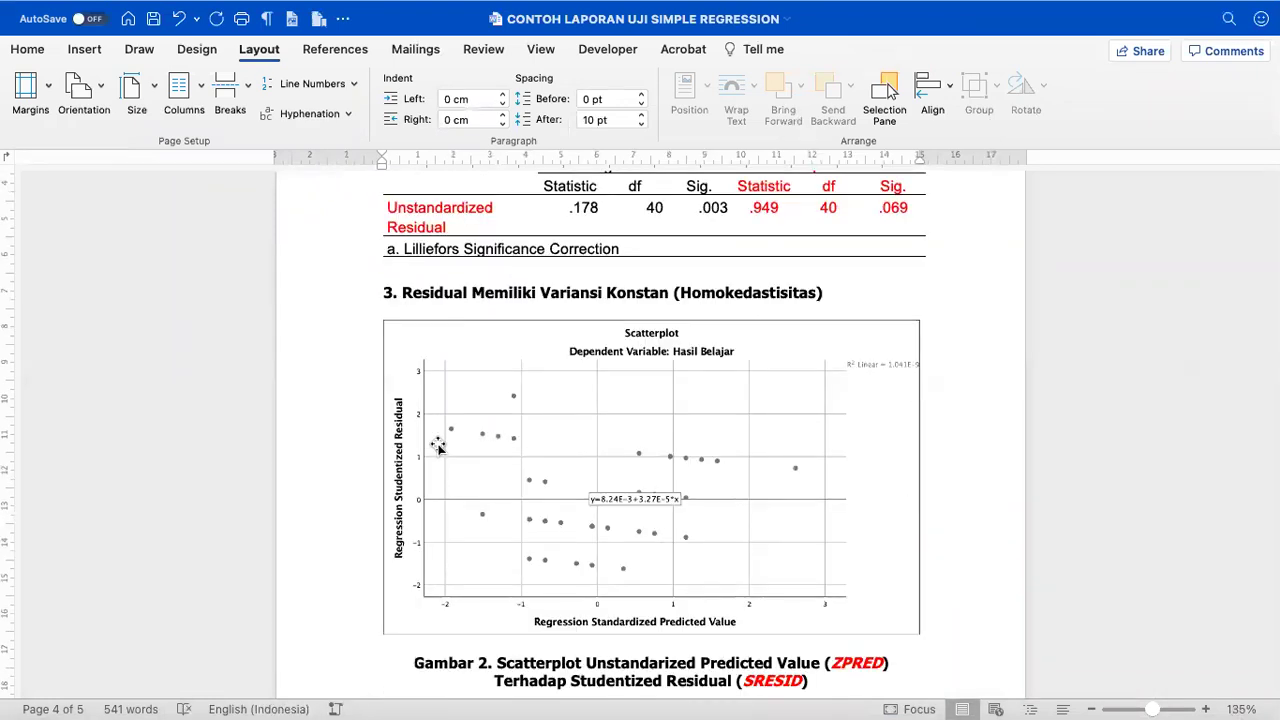
- Switch back to the SPSS output and copy the *zresid by *zpred scatterplot with its fit line
key(super+Tab)
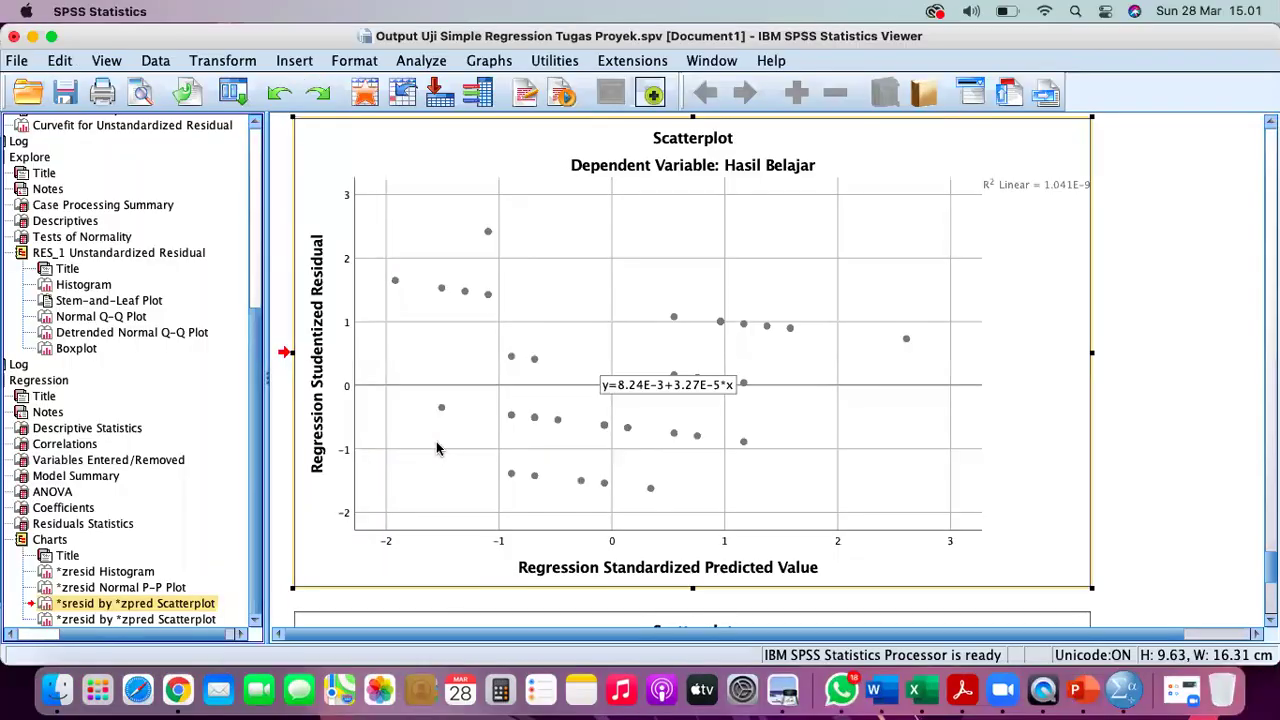
click(130, 620)
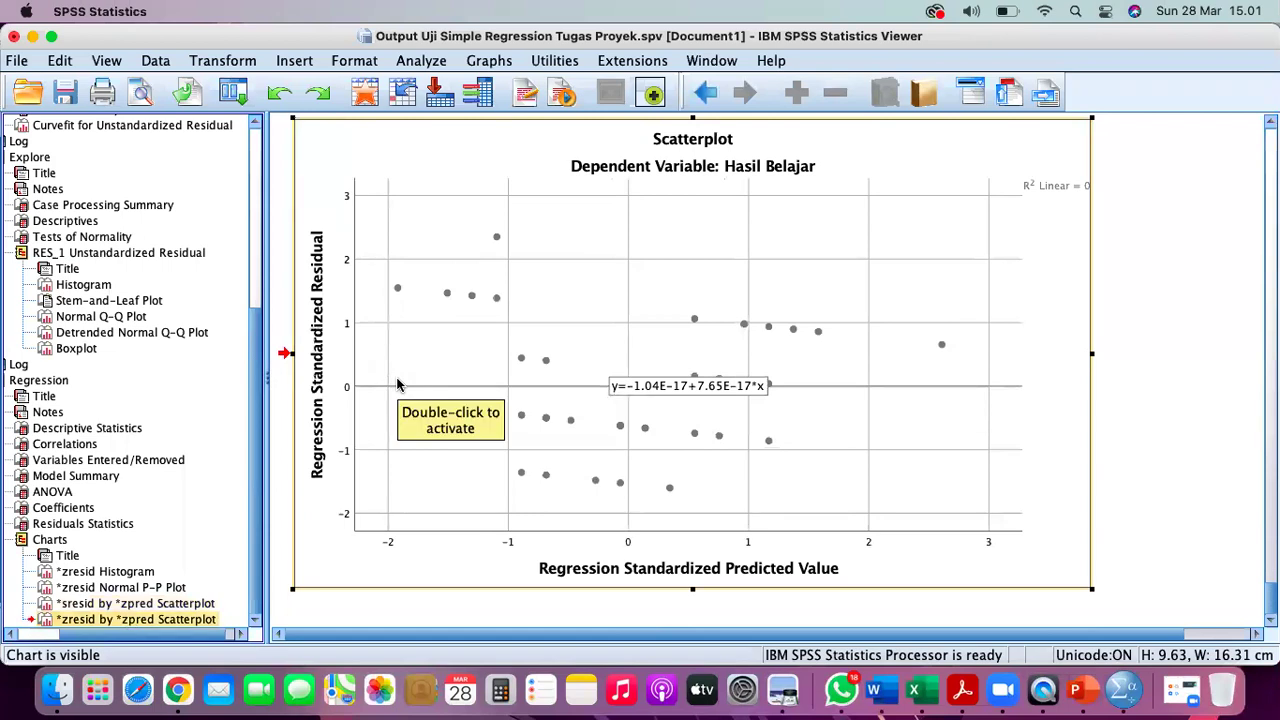
click(90, 622)
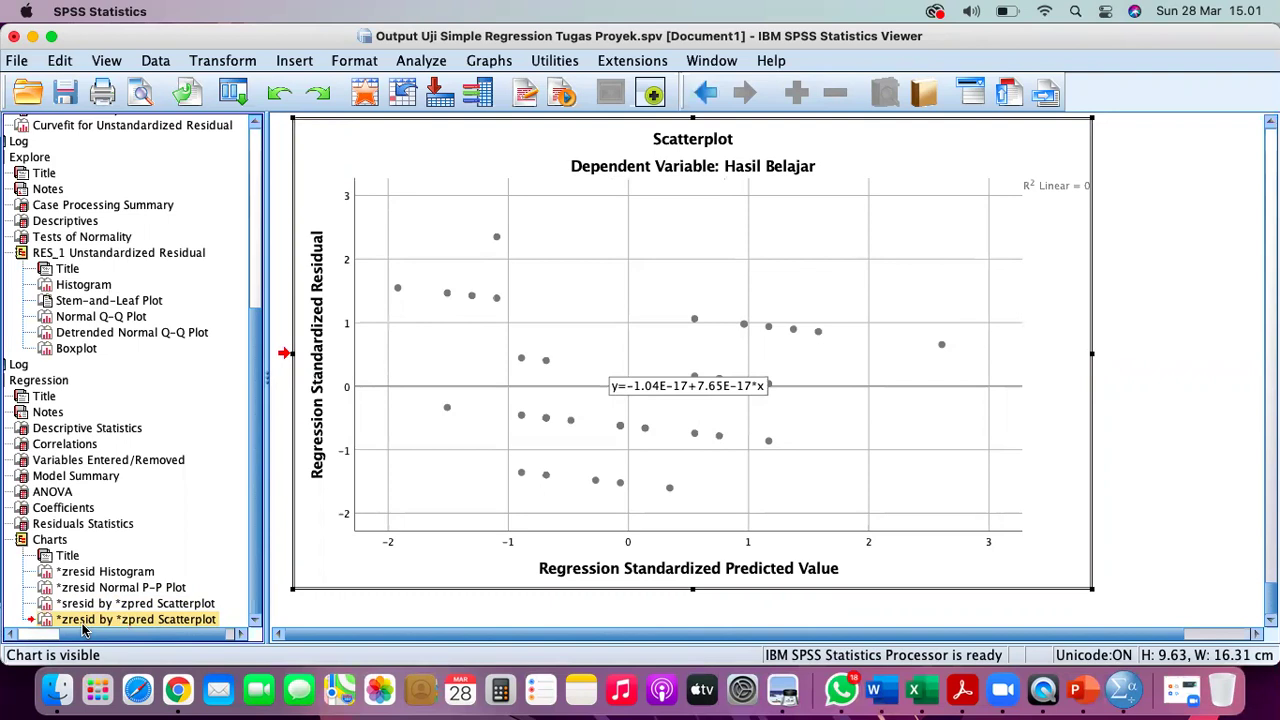
click(531, 271)
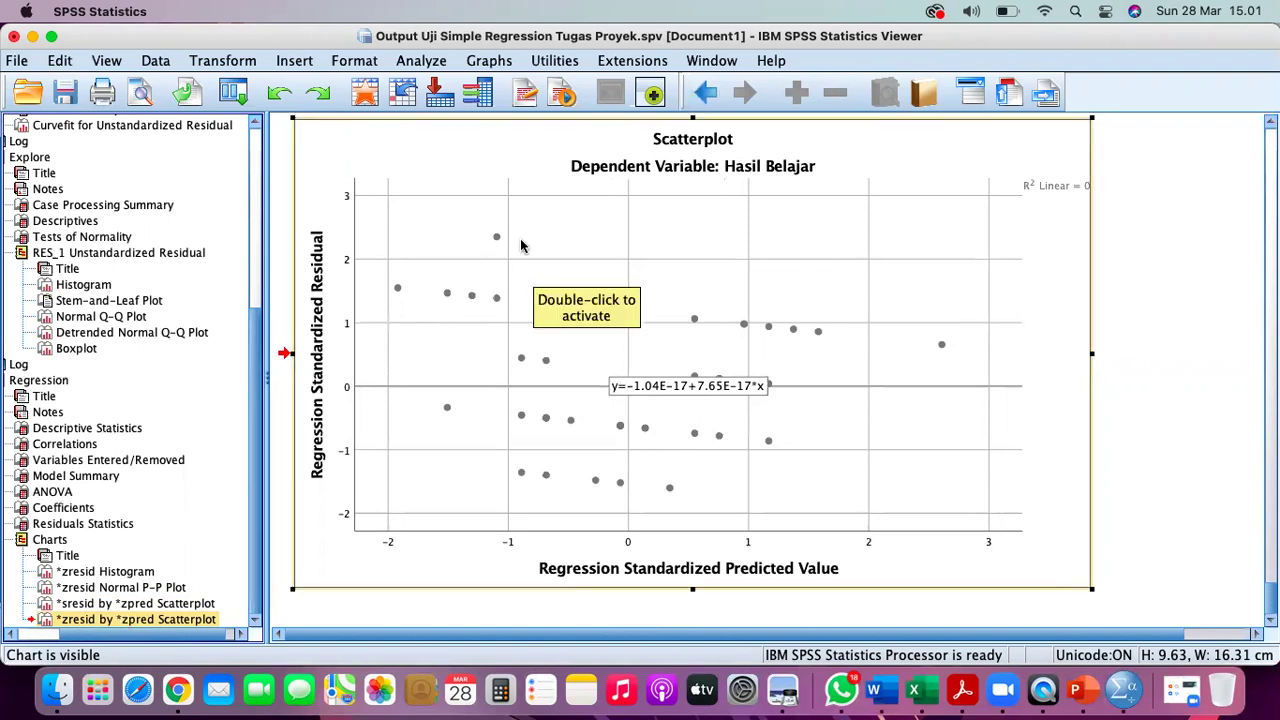
right_click(520, 245)
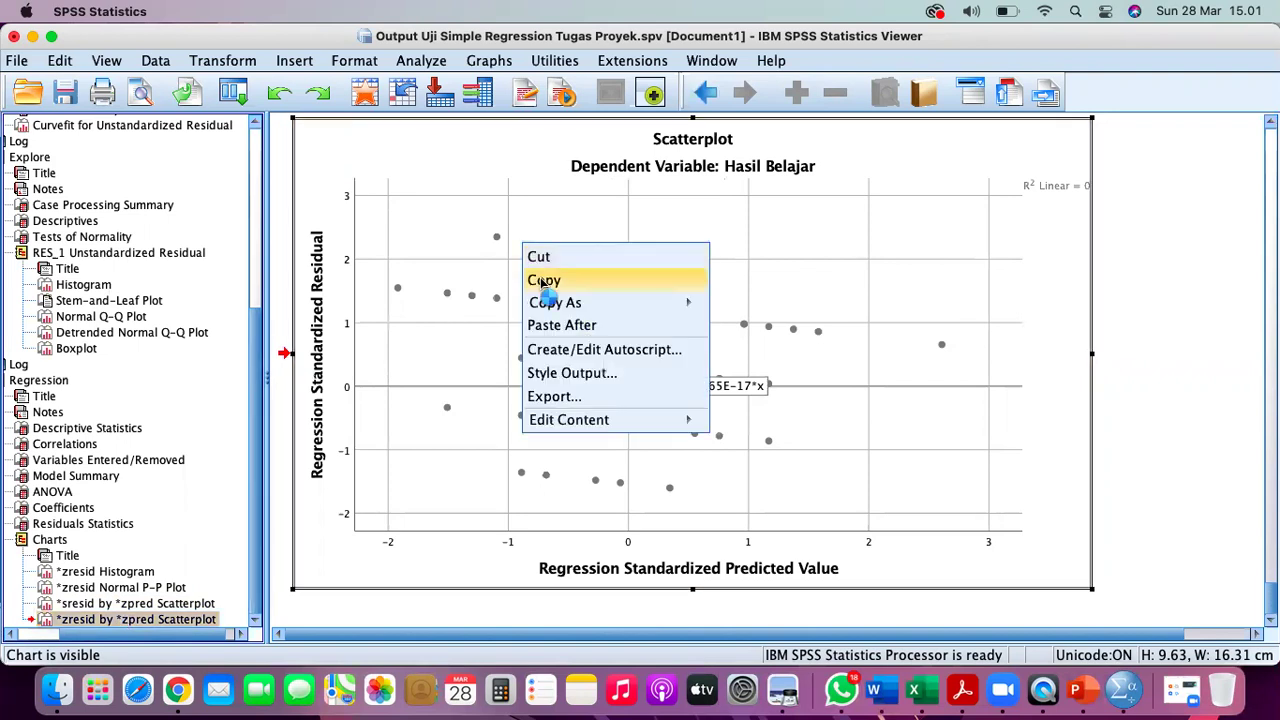
click(541, 282)
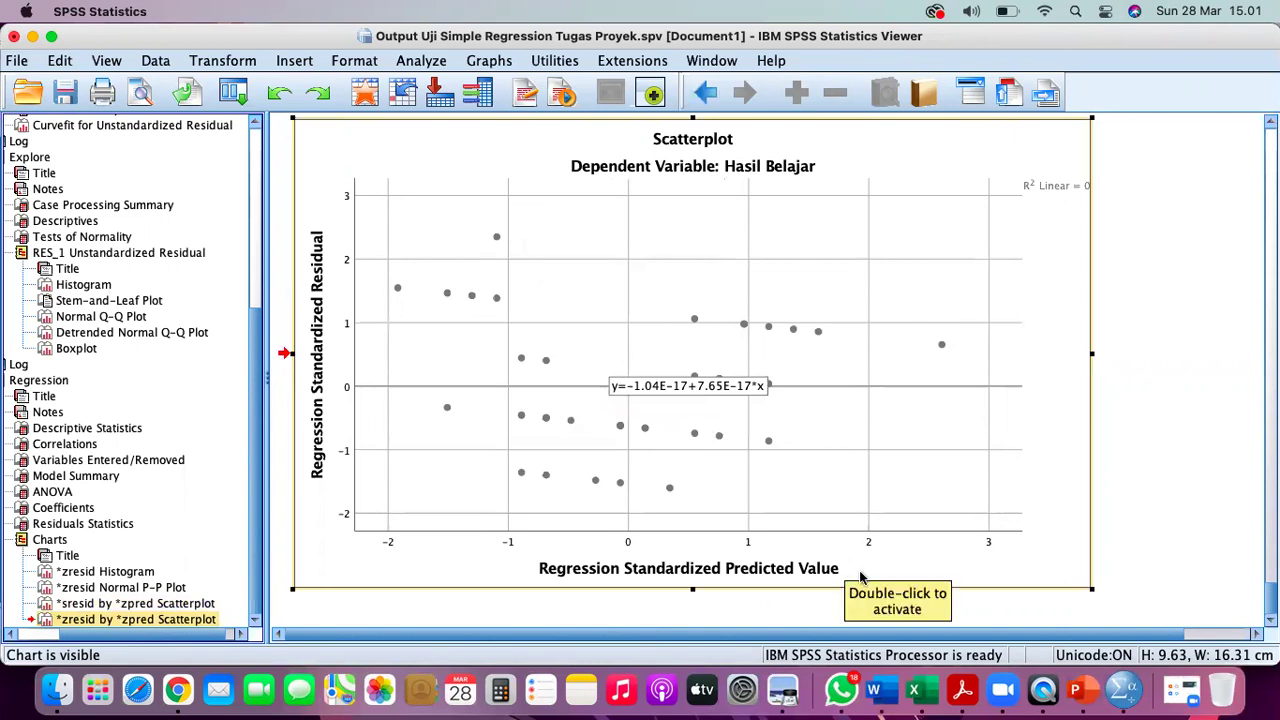
- Paste the *zresid scatterplot above the Gambar 3 caption in the Word report and review both inserted charts
click(876, 690)
scroll(751, 563, down, 5)
click(530, 410)
key(Return)
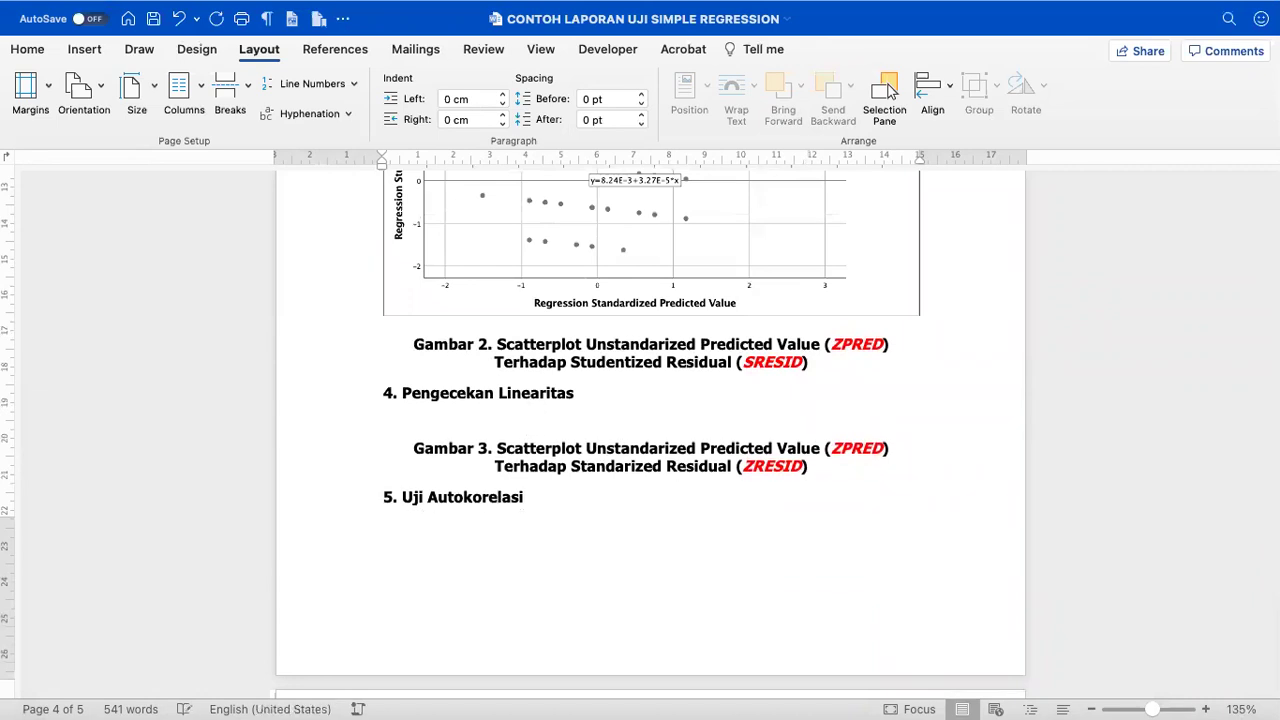
key(super+v)
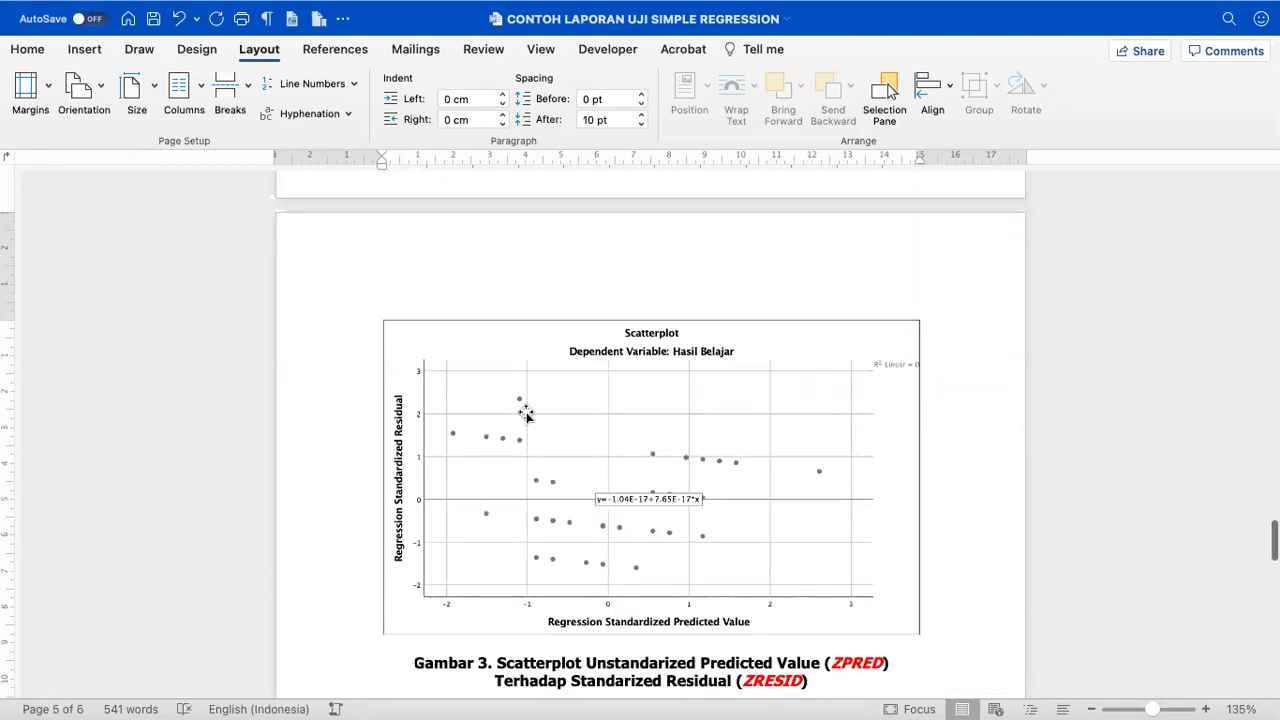
scroll(527, 415, up, 10)
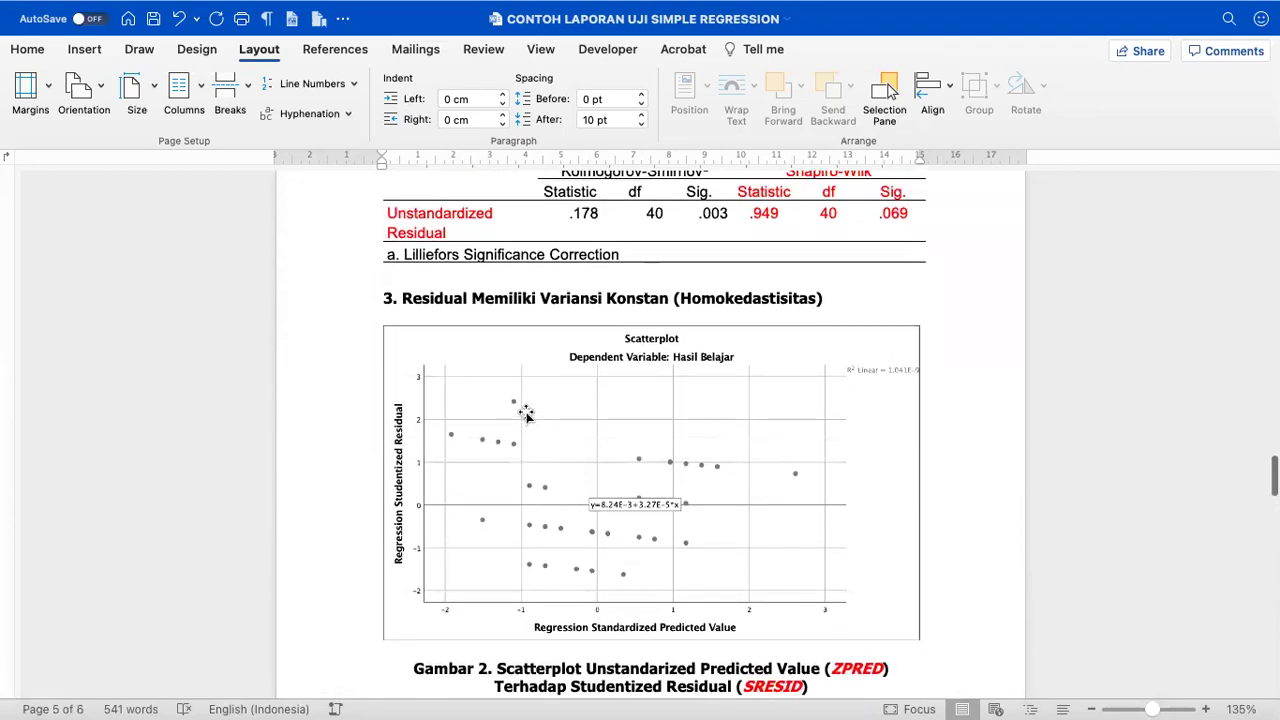
scroll(522, 420, down, 2)
scroll(522, 420, down, 4)
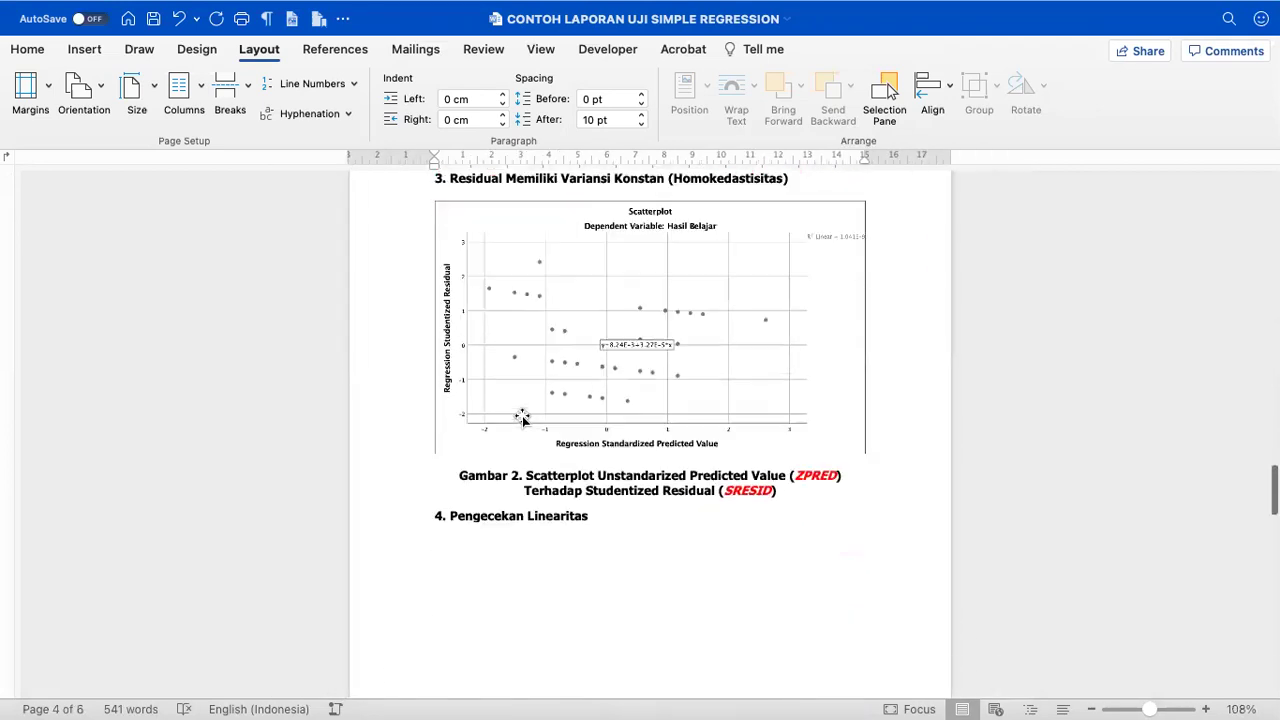
scroll(522, 418, up, 2)
scroll(522, 416, down, 20)
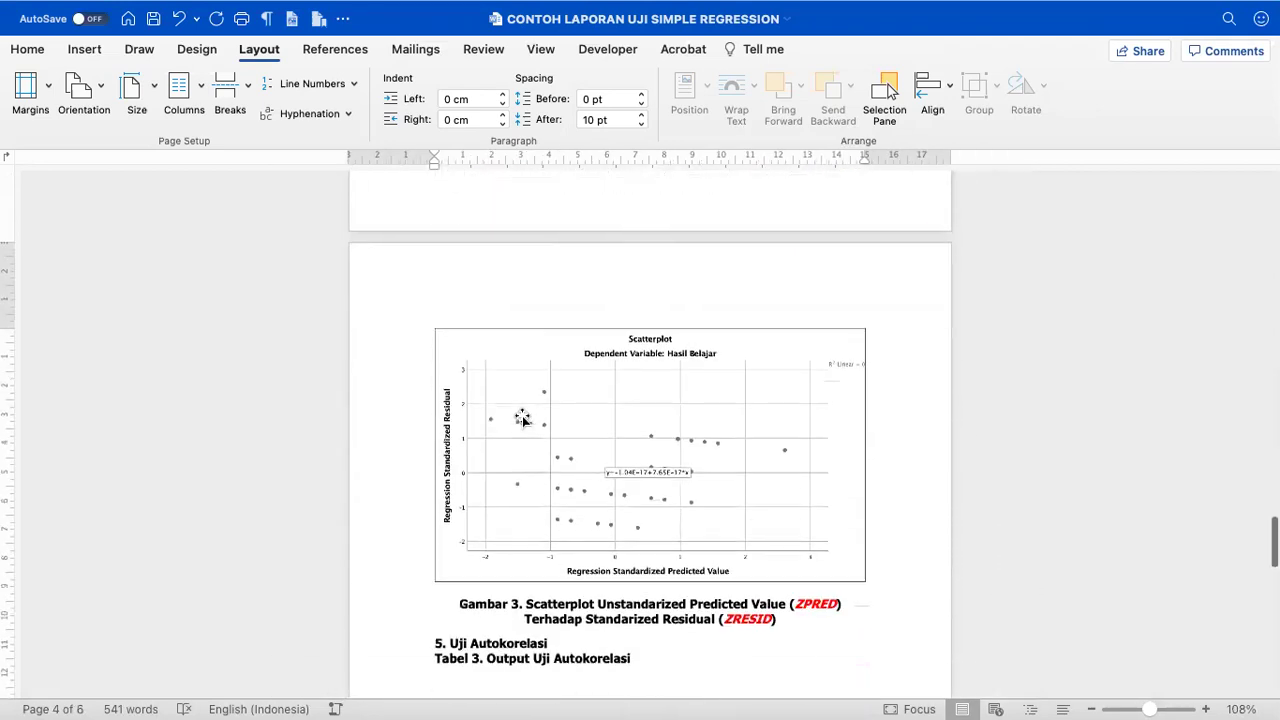
scroll(521, 416, down, 1)
- Place the cursor below the Tabel 3 caption in the report, and copy the regression's Model Summary table from the SPSS output
click(502, 355)
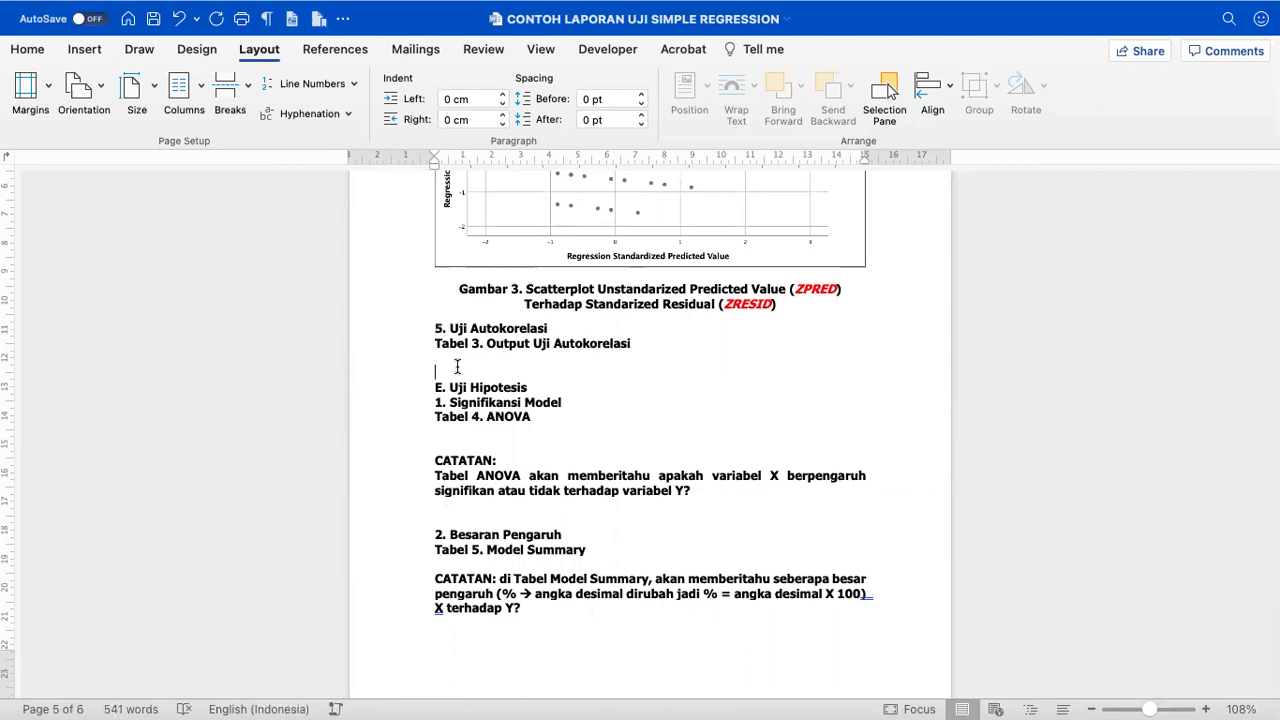
key(super+Tab)
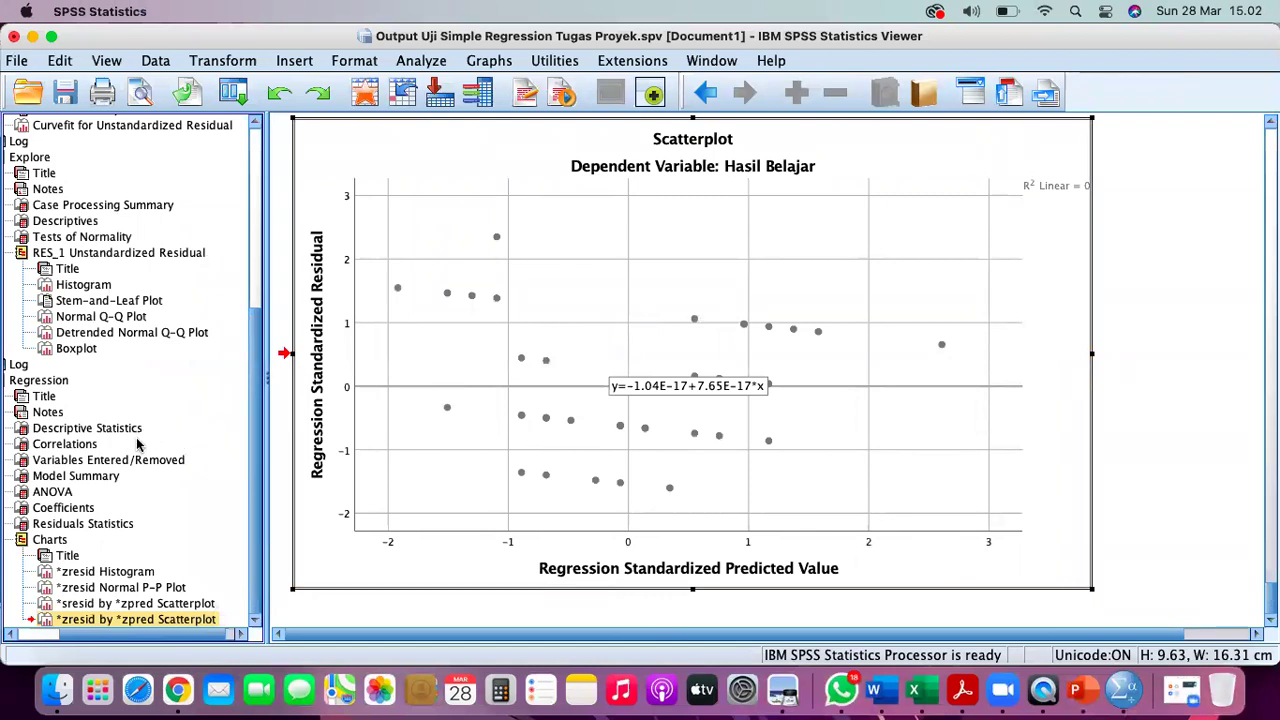
click(45, 380)
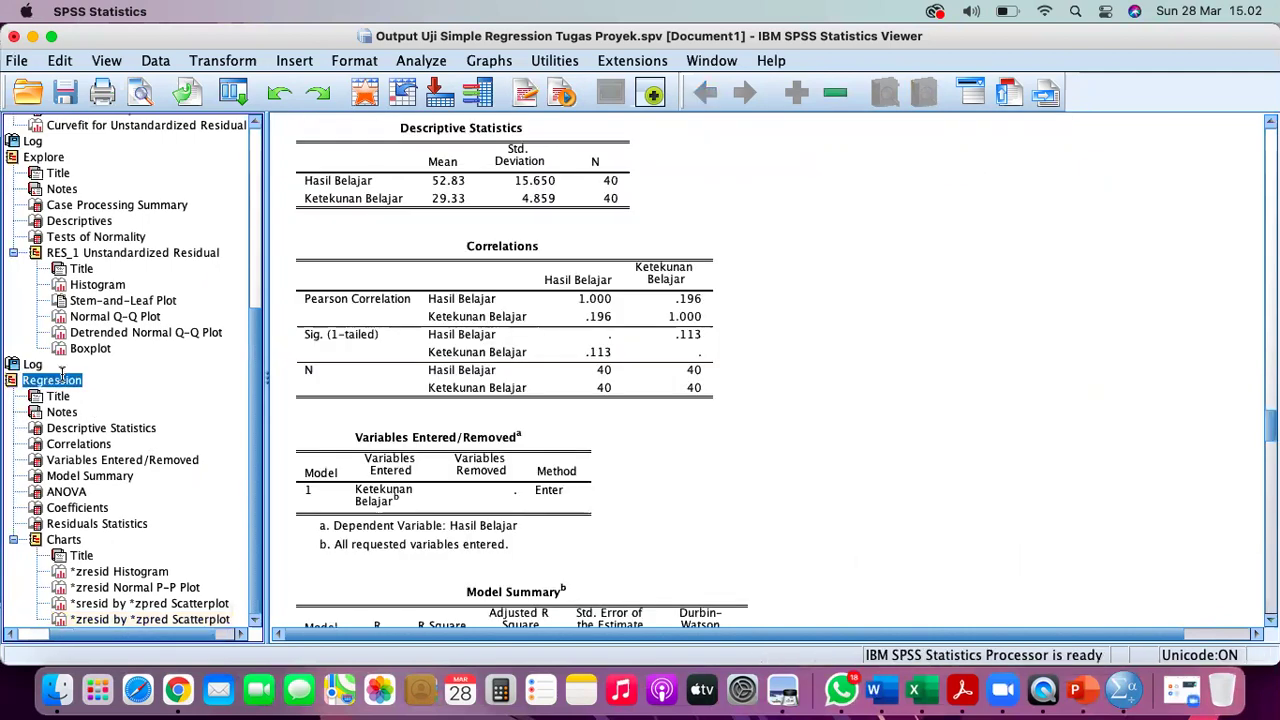
scroll(476, 436, down, 3)
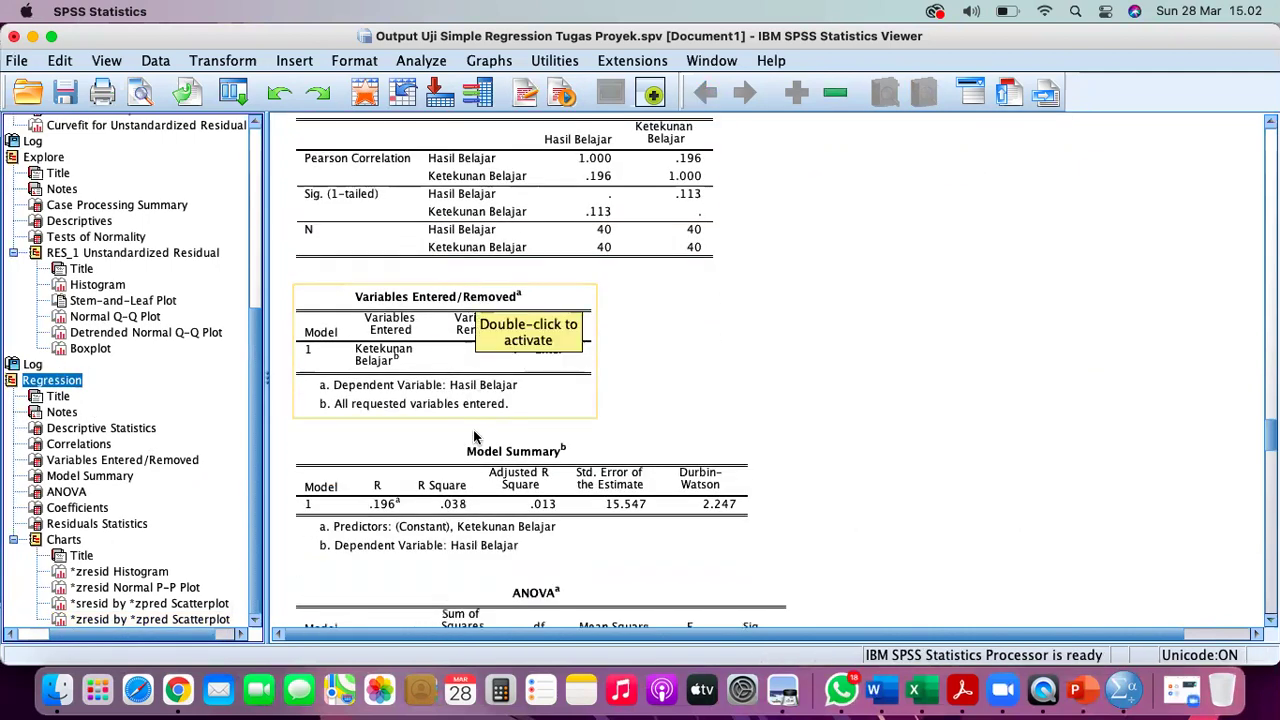
click(116, 478)
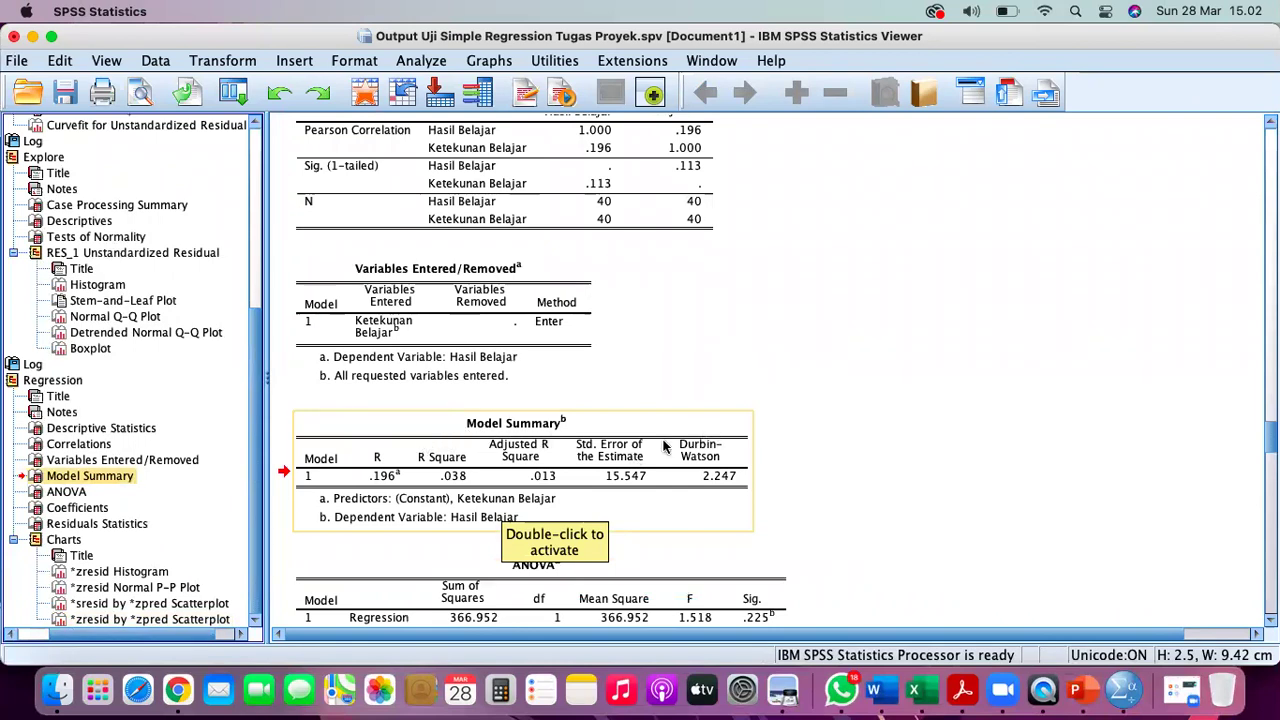
scroll(672, 444, down, 1)
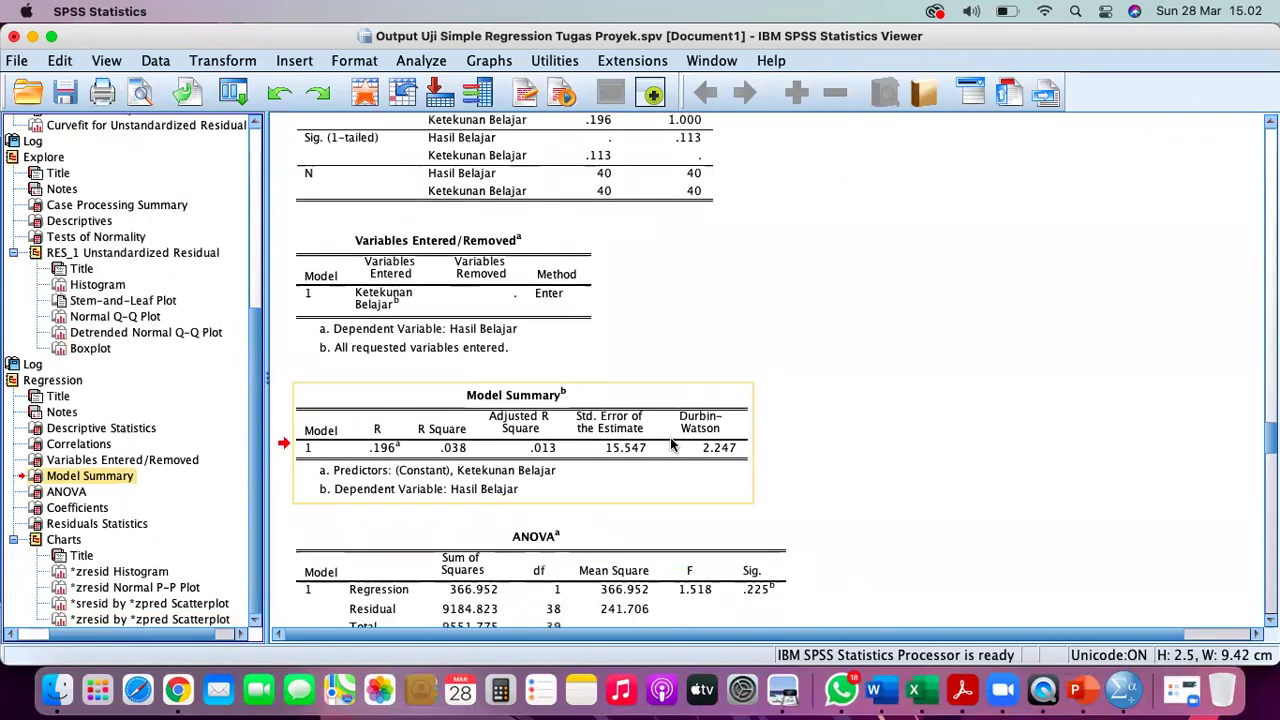
scroll(672, 444, down, 1)
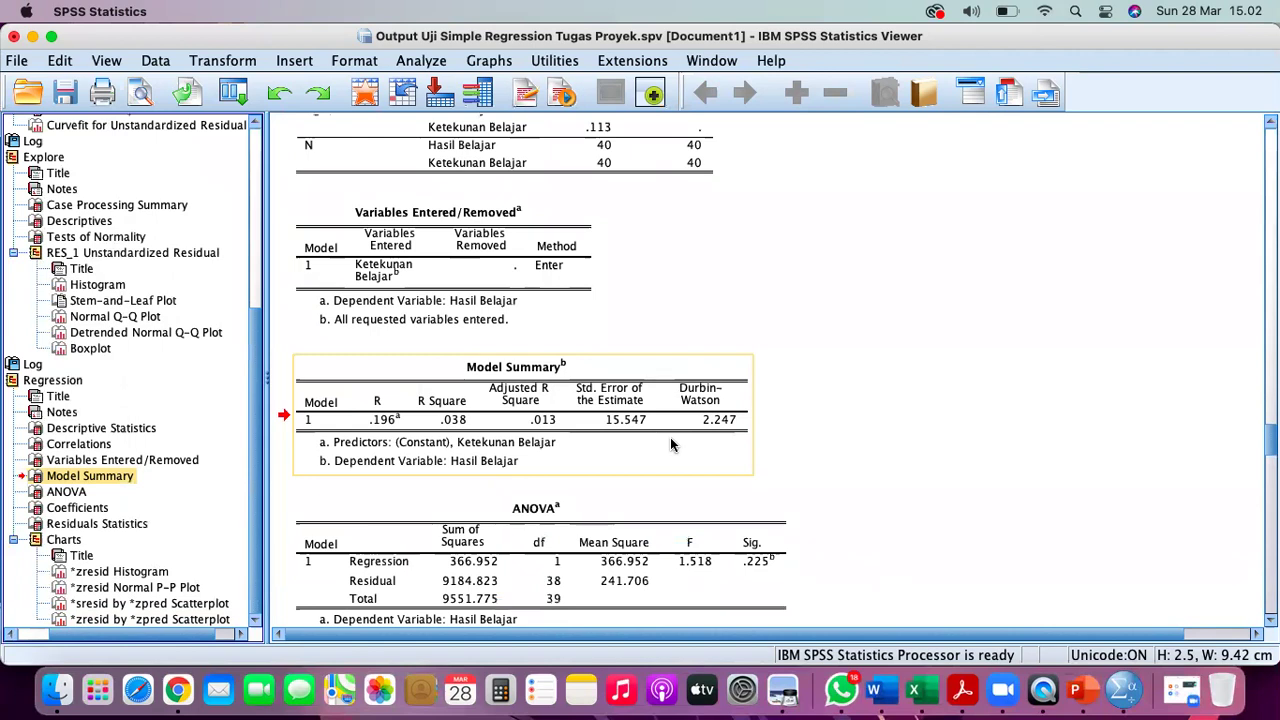
right_click(670, 437)
click(698, 479)
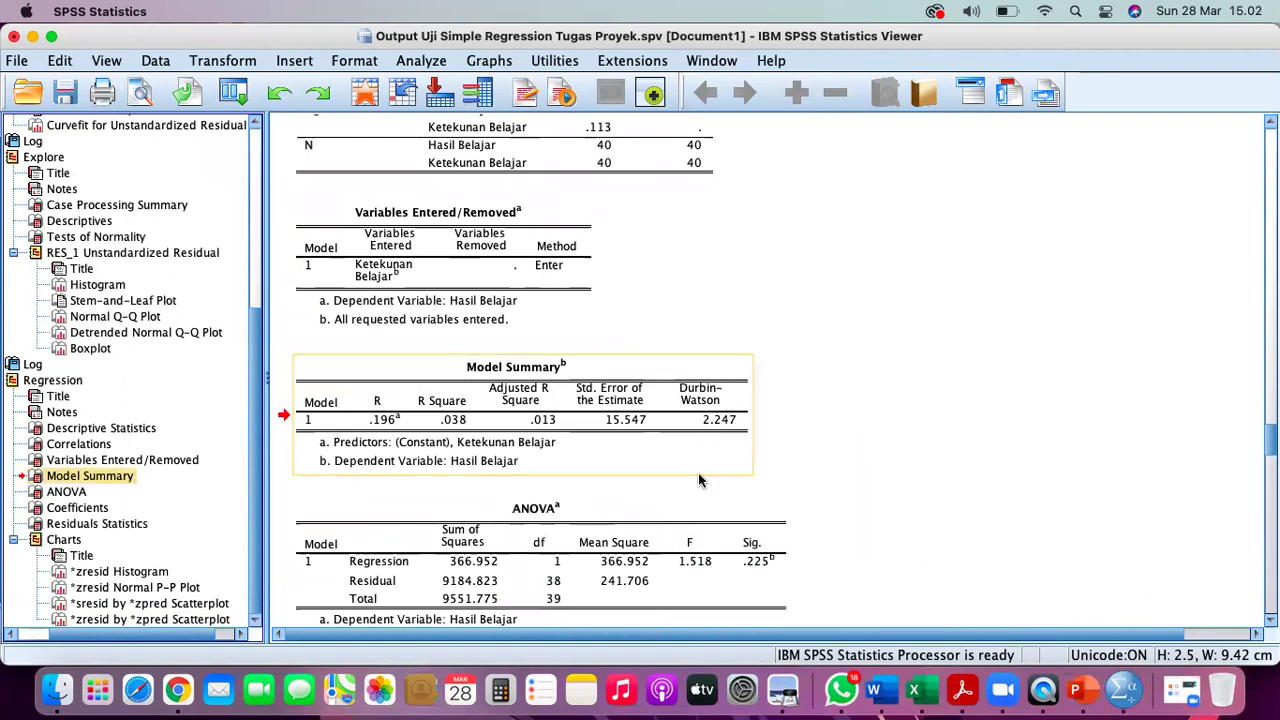
right_click(87, 477)
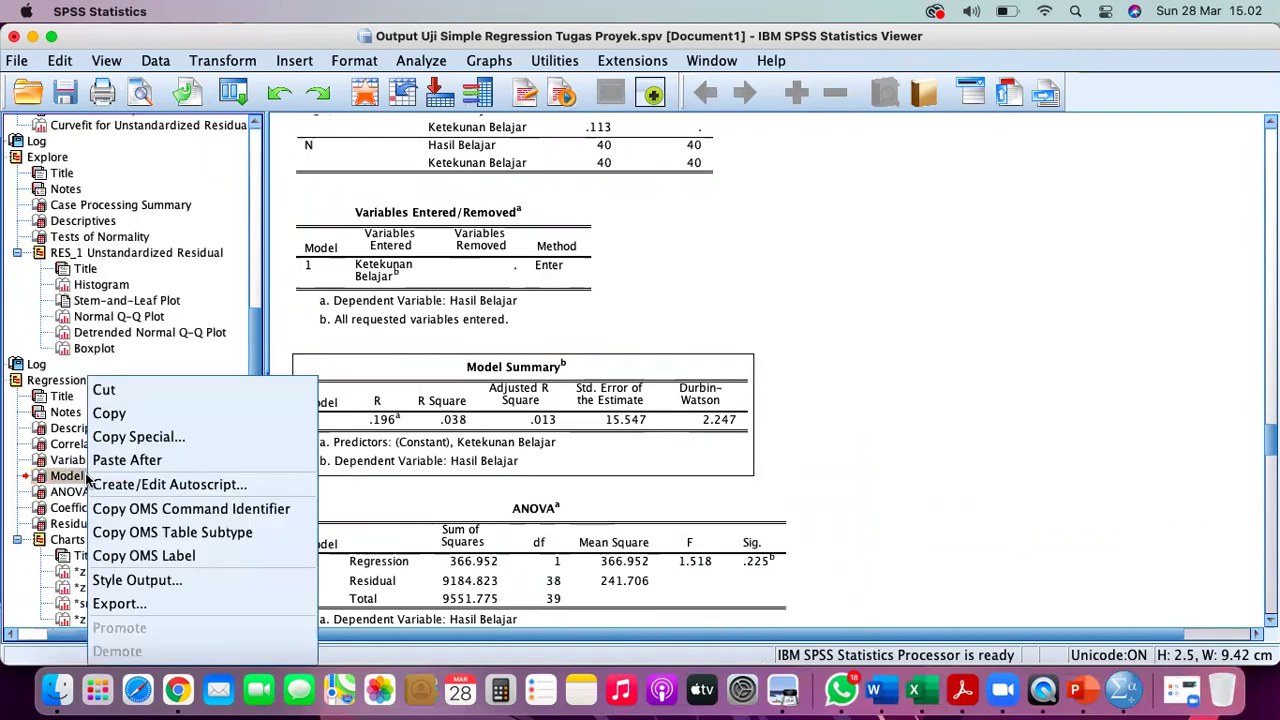
click(112, 414)
- Add blank lines under the Tabel 3. Output Uji Autokorelasi caption in the Word report and paste the Model Summary table there
click(882, 690)
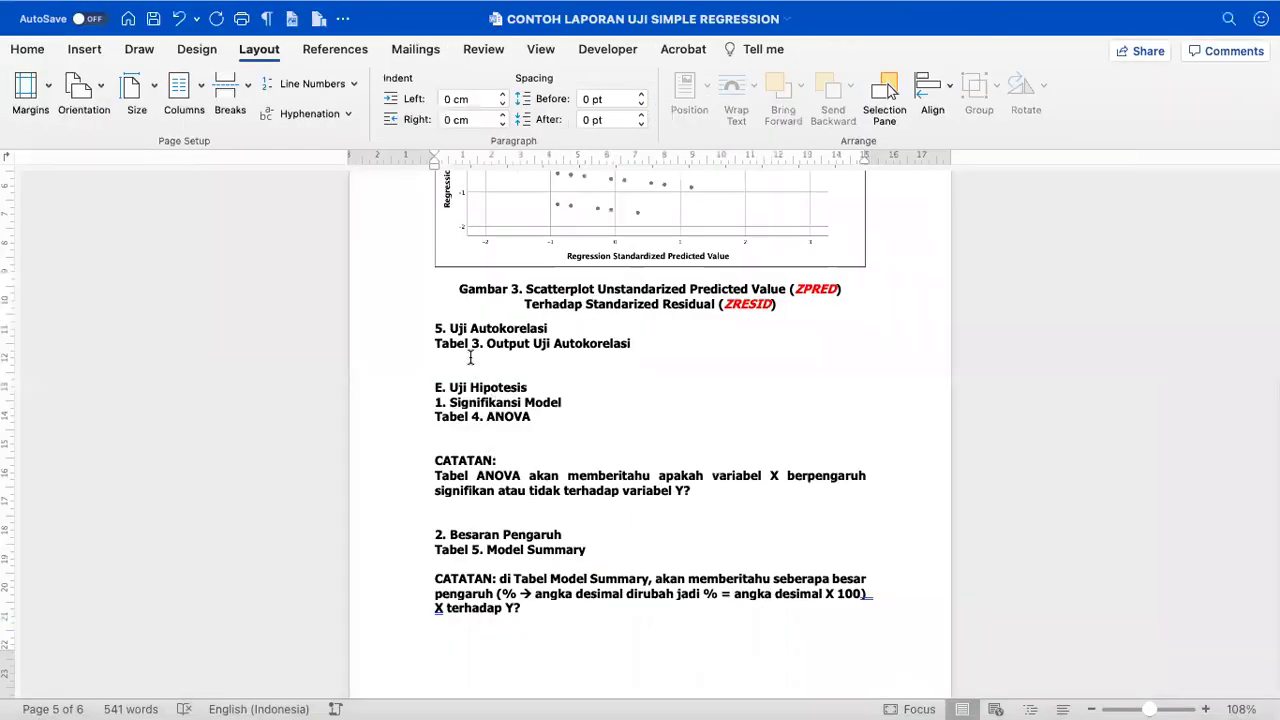
key(Return)
key(Return)
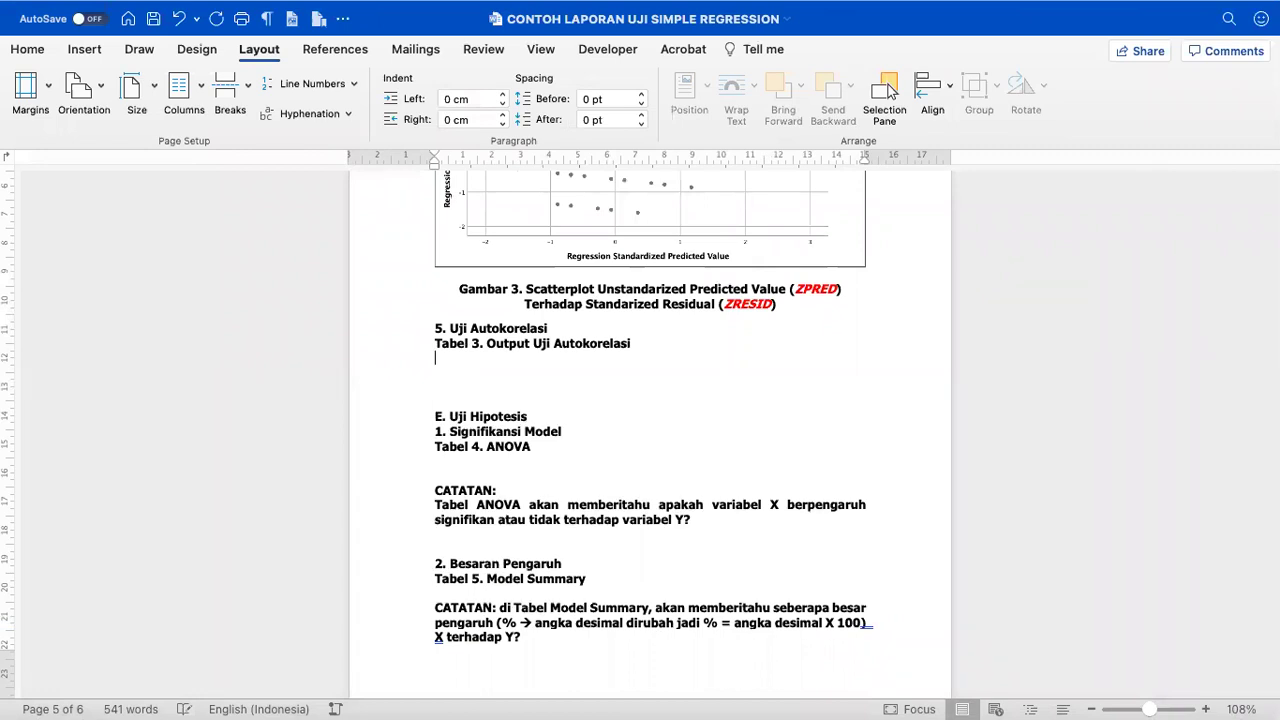
key(Return)
key(super+v)
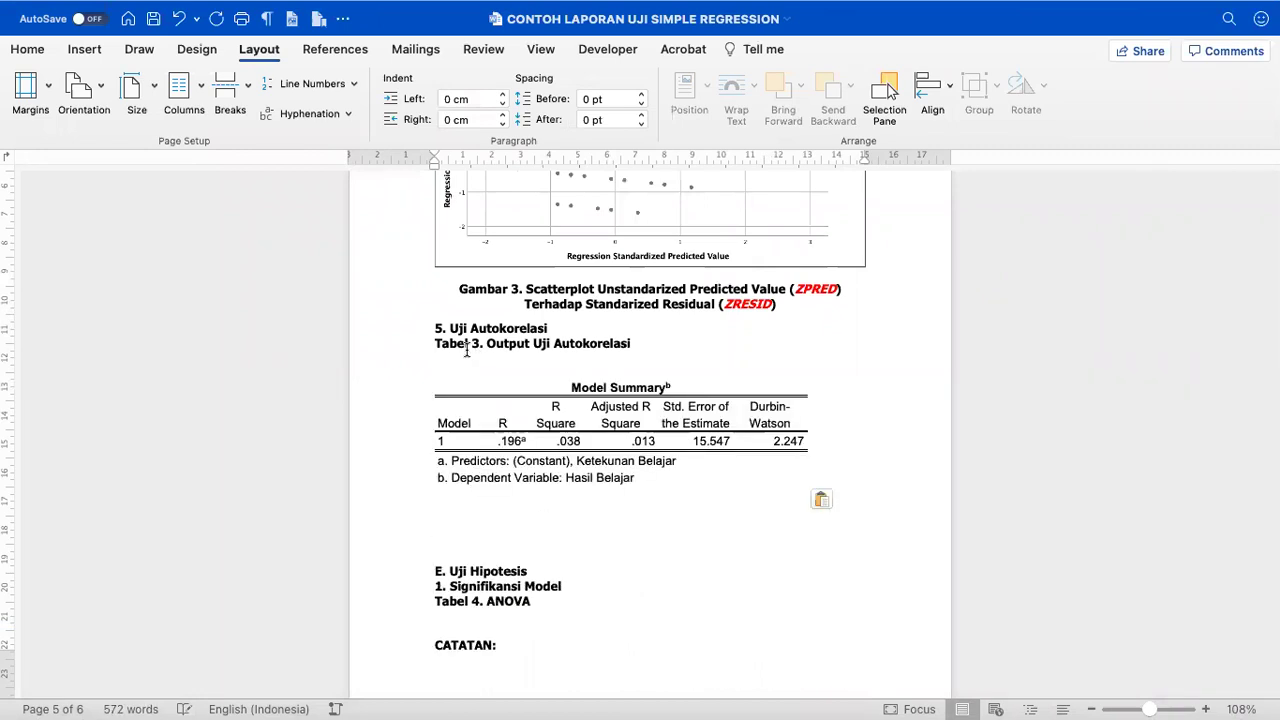
- Copy the regression's ANOVA table from the SPSS output for the Tabel 4 section and return to the Word report
scroll(466, 350, down, 2)
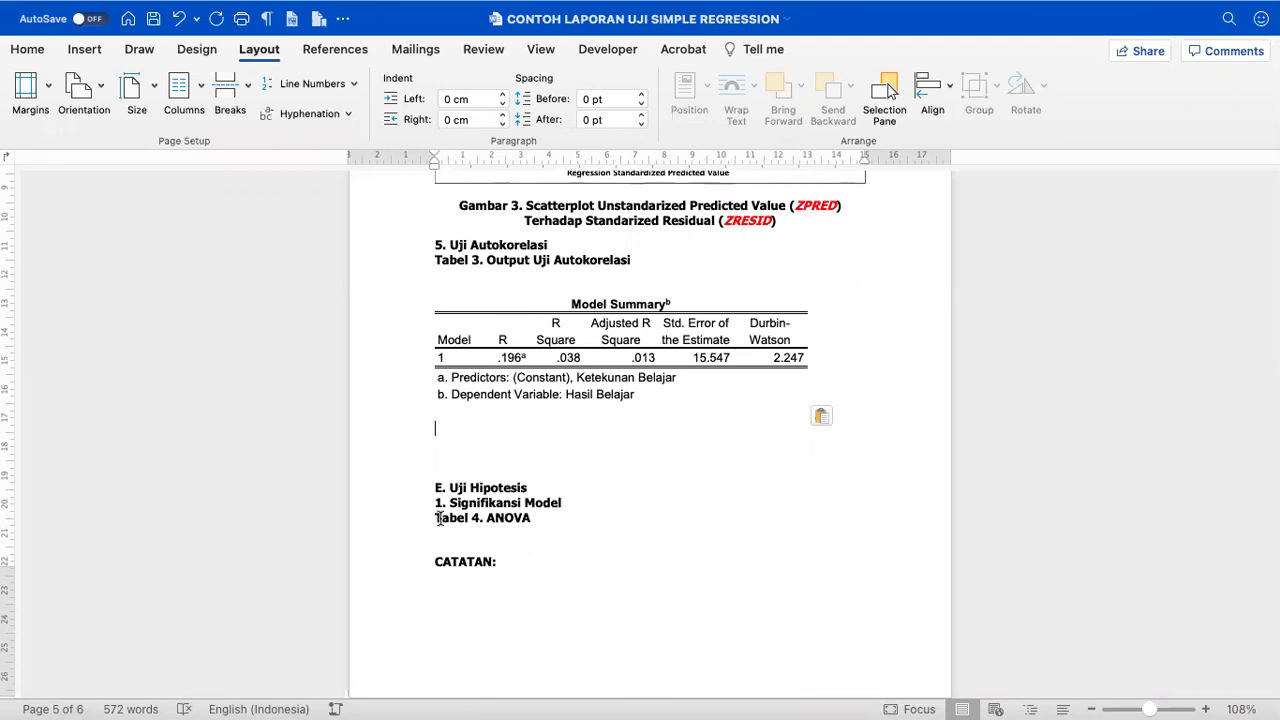
key(super+Tab)
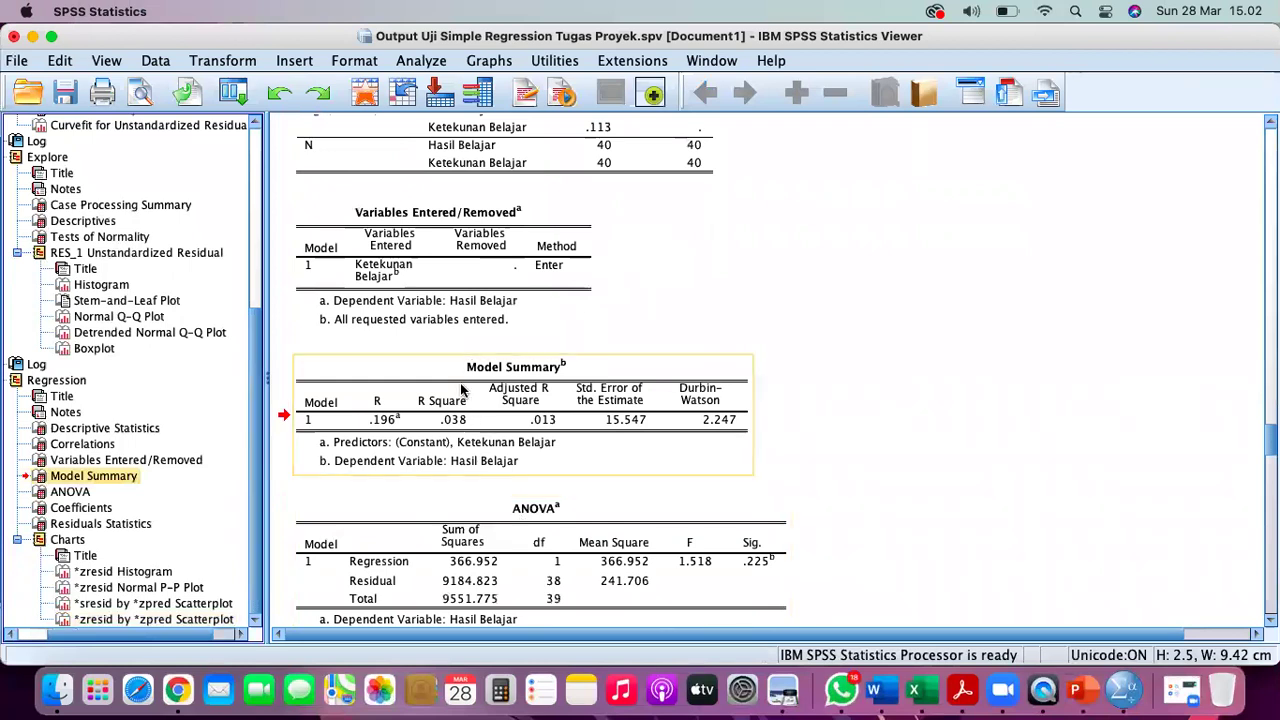
scroll(520, 522, down, 5)
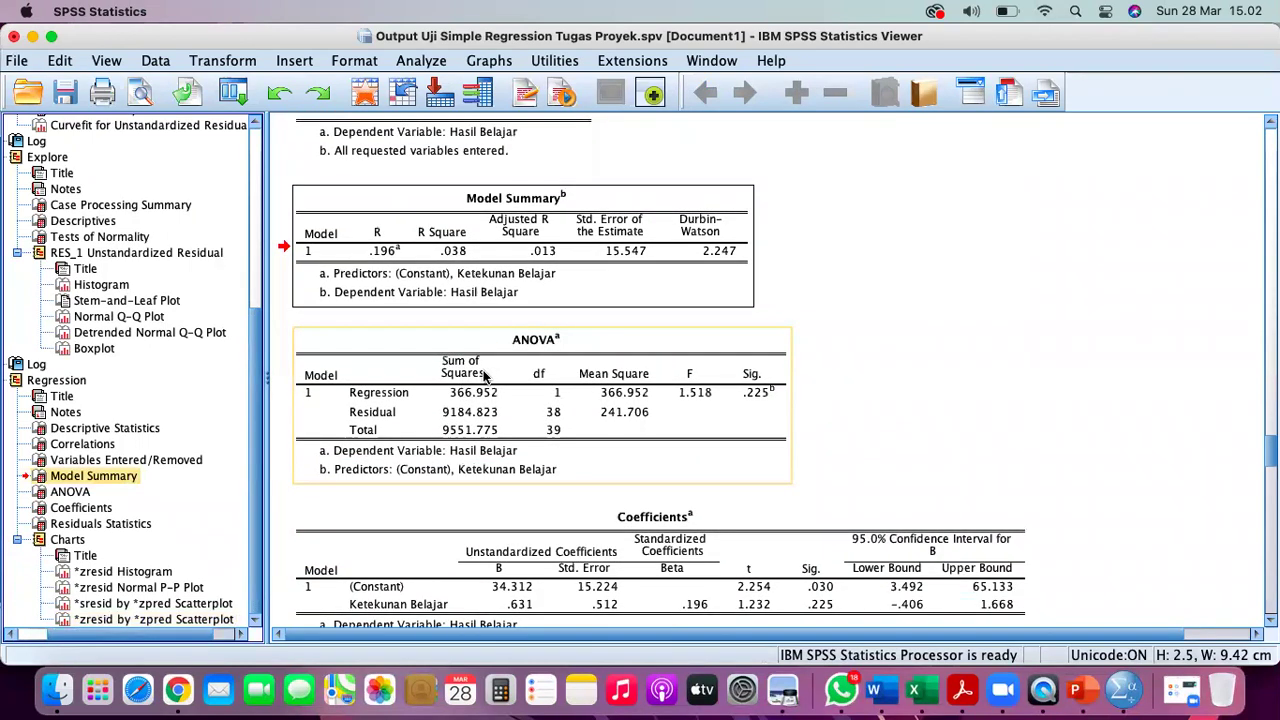
scroll(470, 376, up, 1)
click(463, 377)
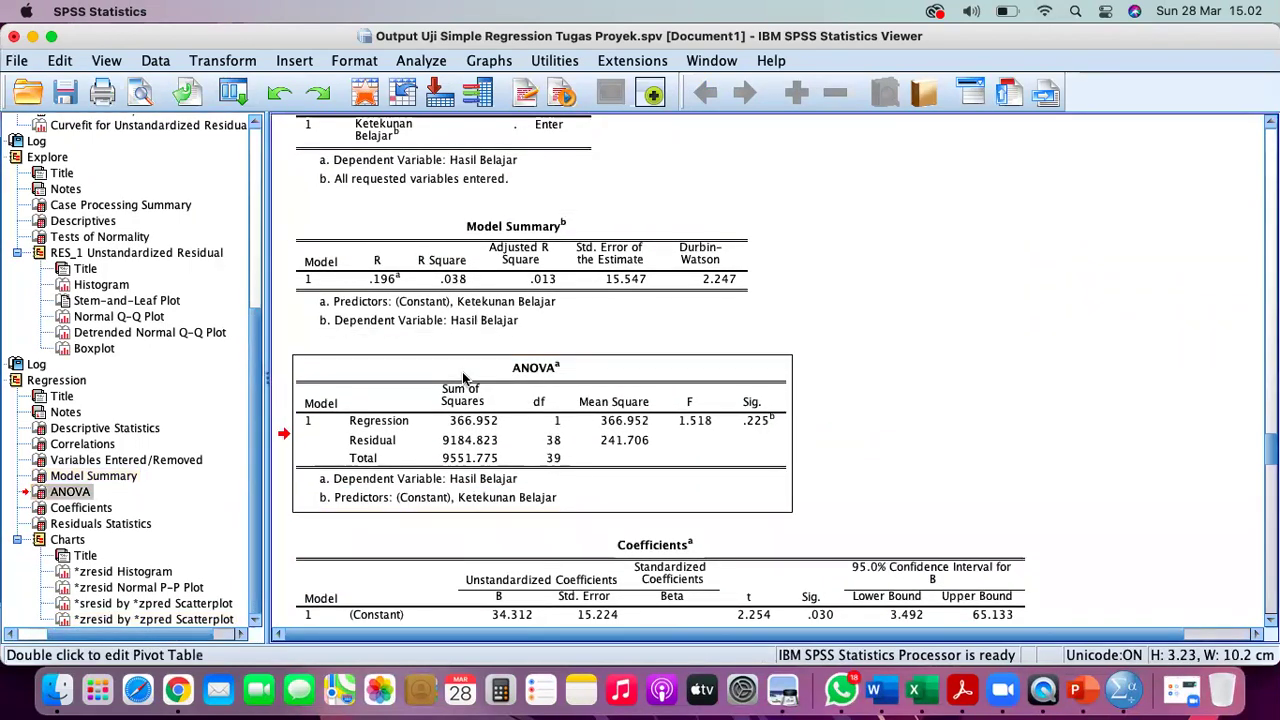
scroll(463, 377, up, 1)
right_click(456, 390)
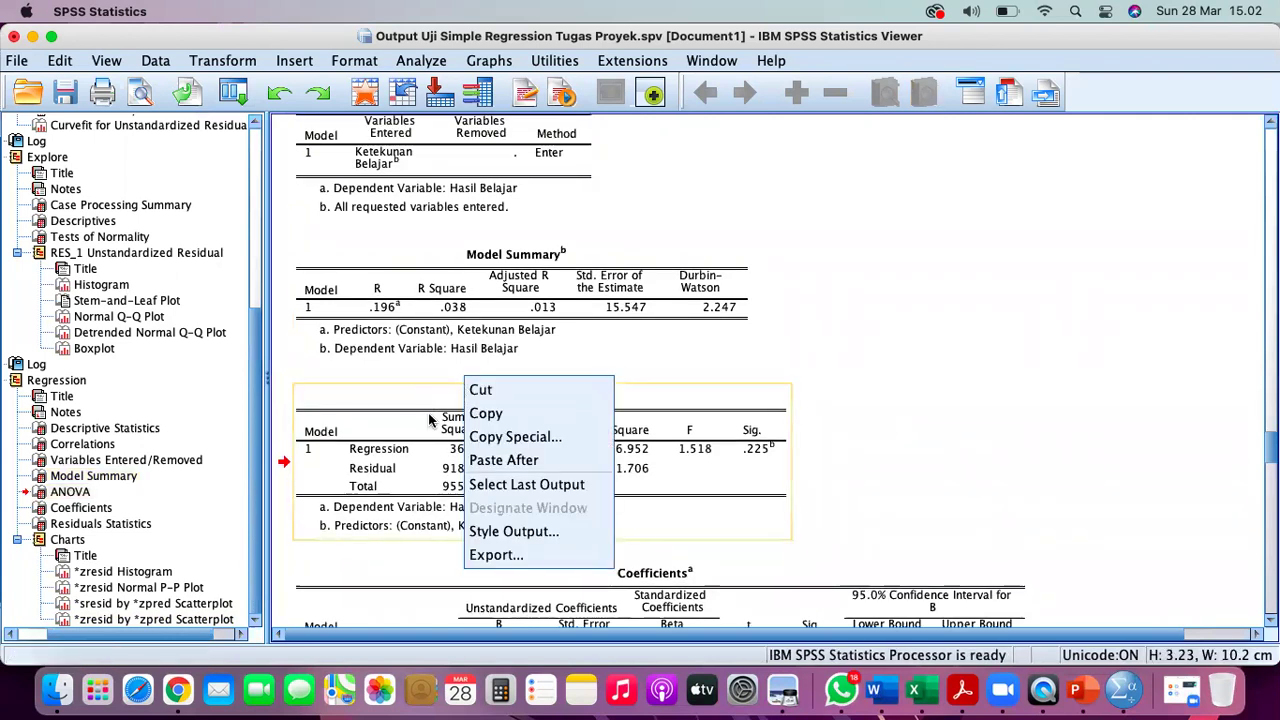
click(430, 419)
scroll(430, 419, up, 1)
right_click(420, 426)
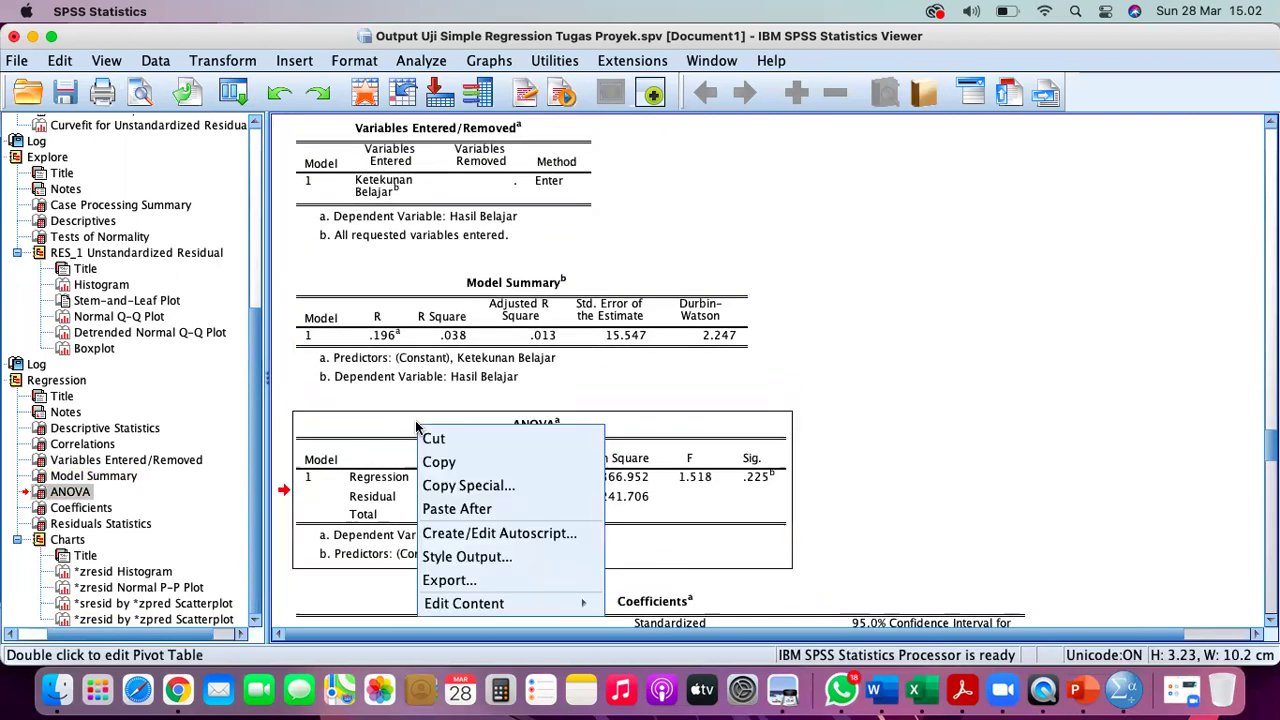
click(432, 461)
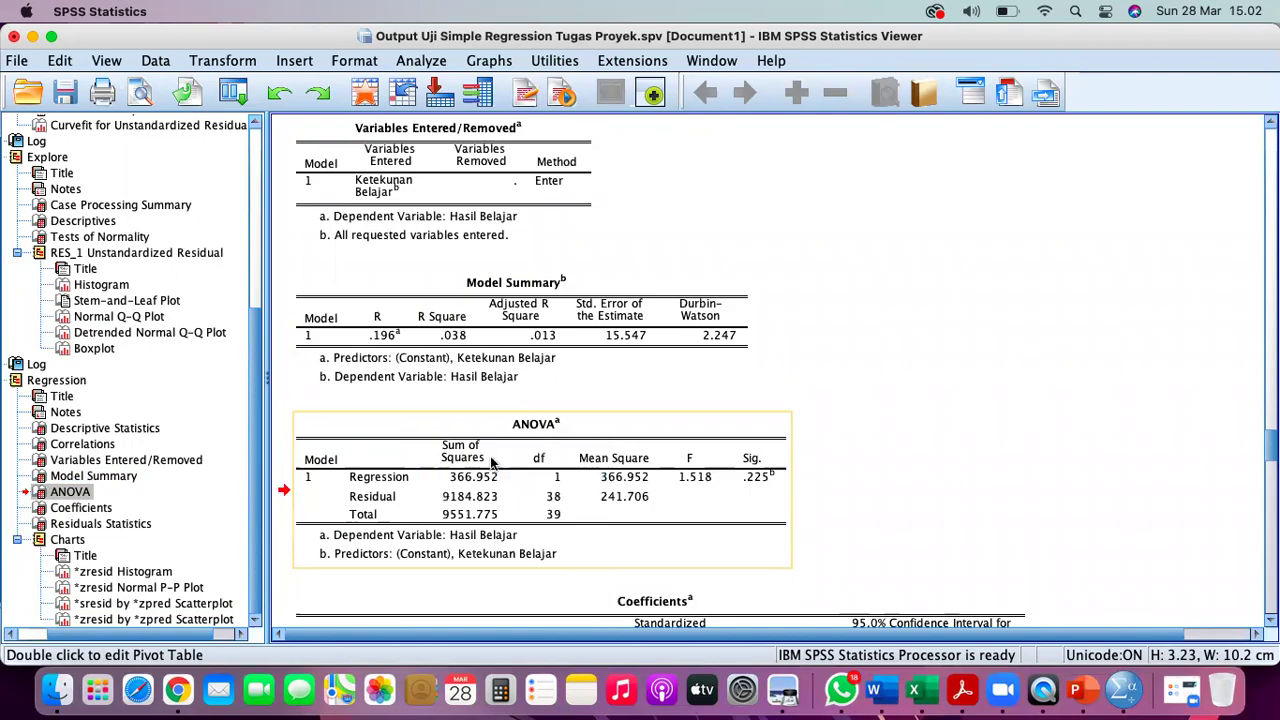
click(888, 692)
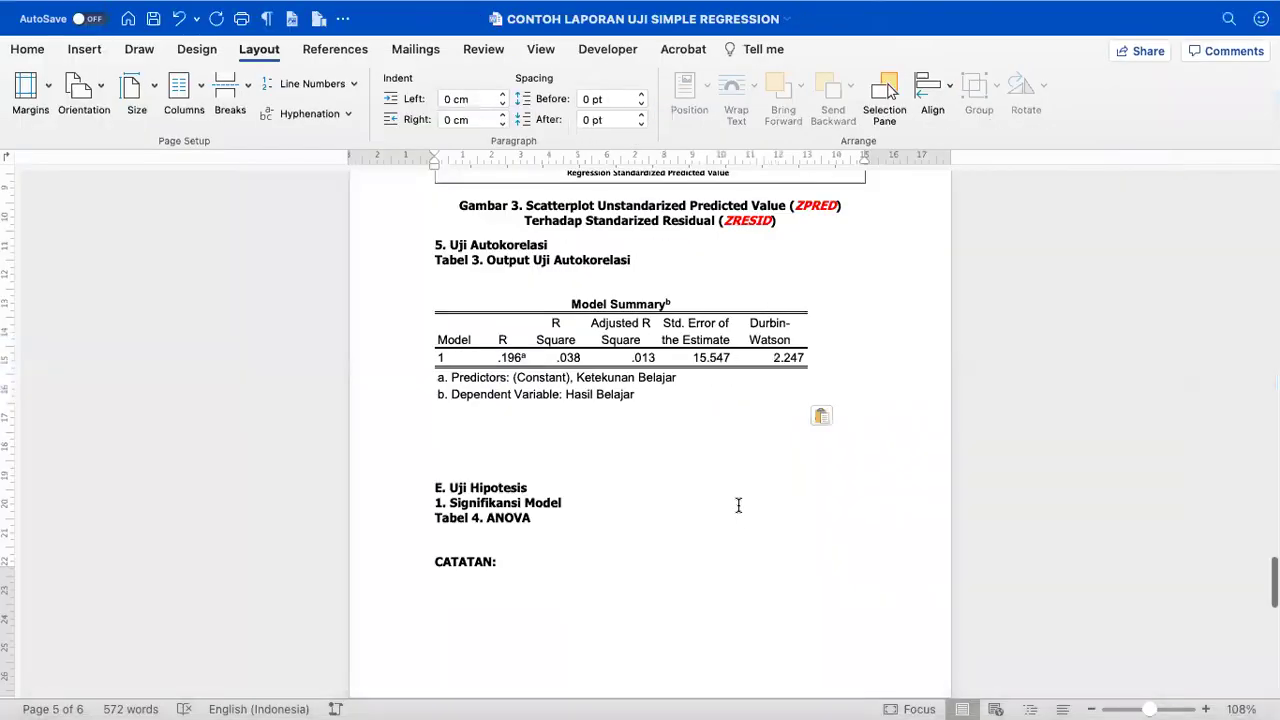
- Paste the ANOVA table below the Tabel 4. ANOVA caption in the report and check its placement above the CATATAN note
scroll(737, 505, down, 2)
click(496, 381)
key(super+v)
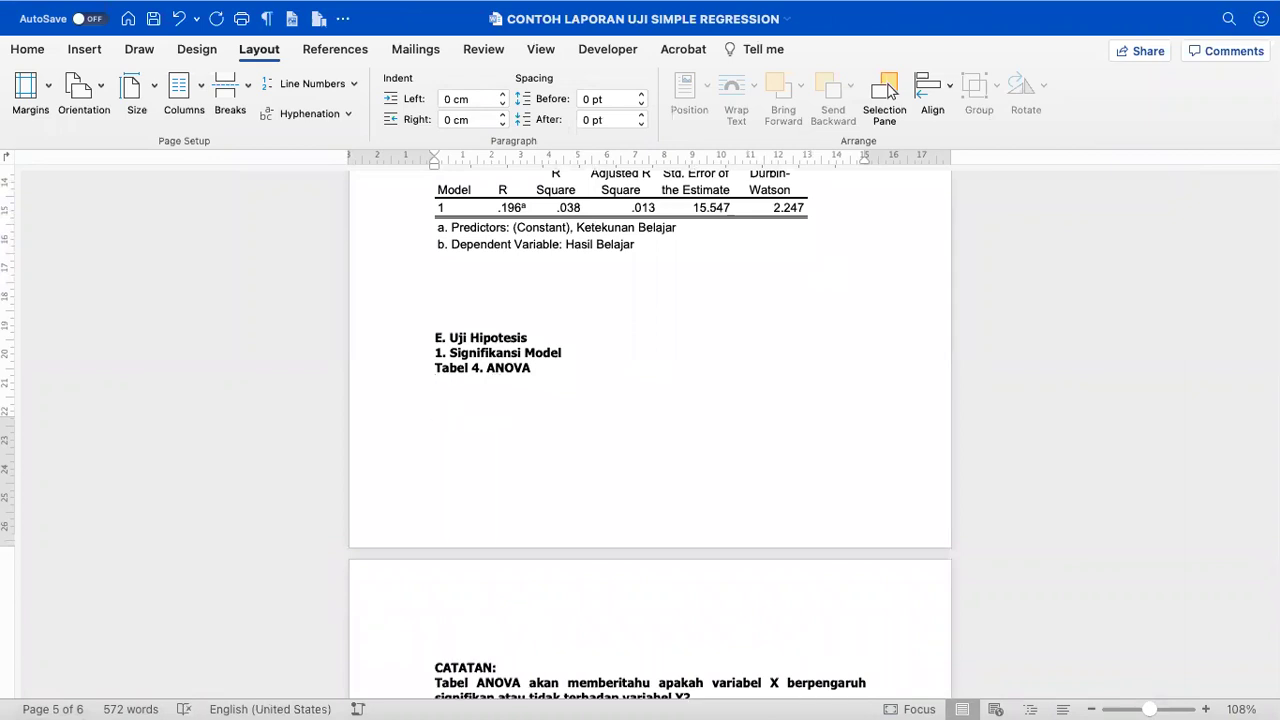
scroll(496, 384, down, 5)
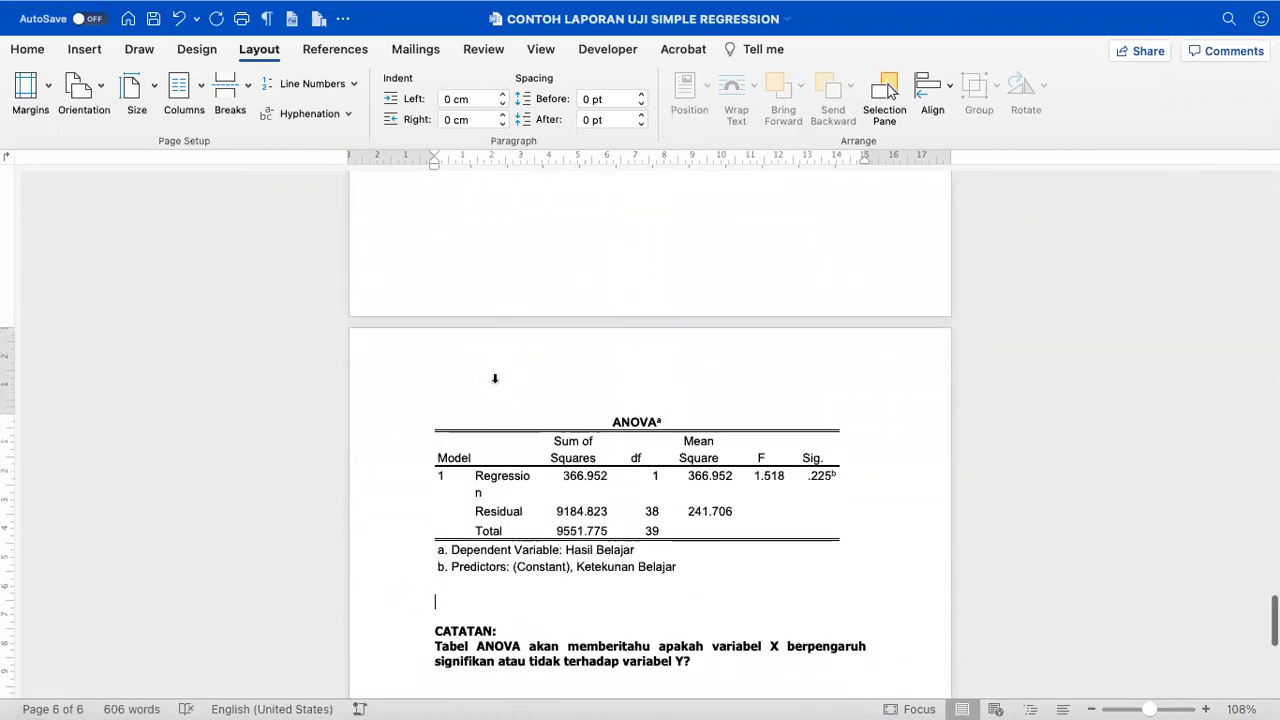
scroll(487, 398, down, 1)
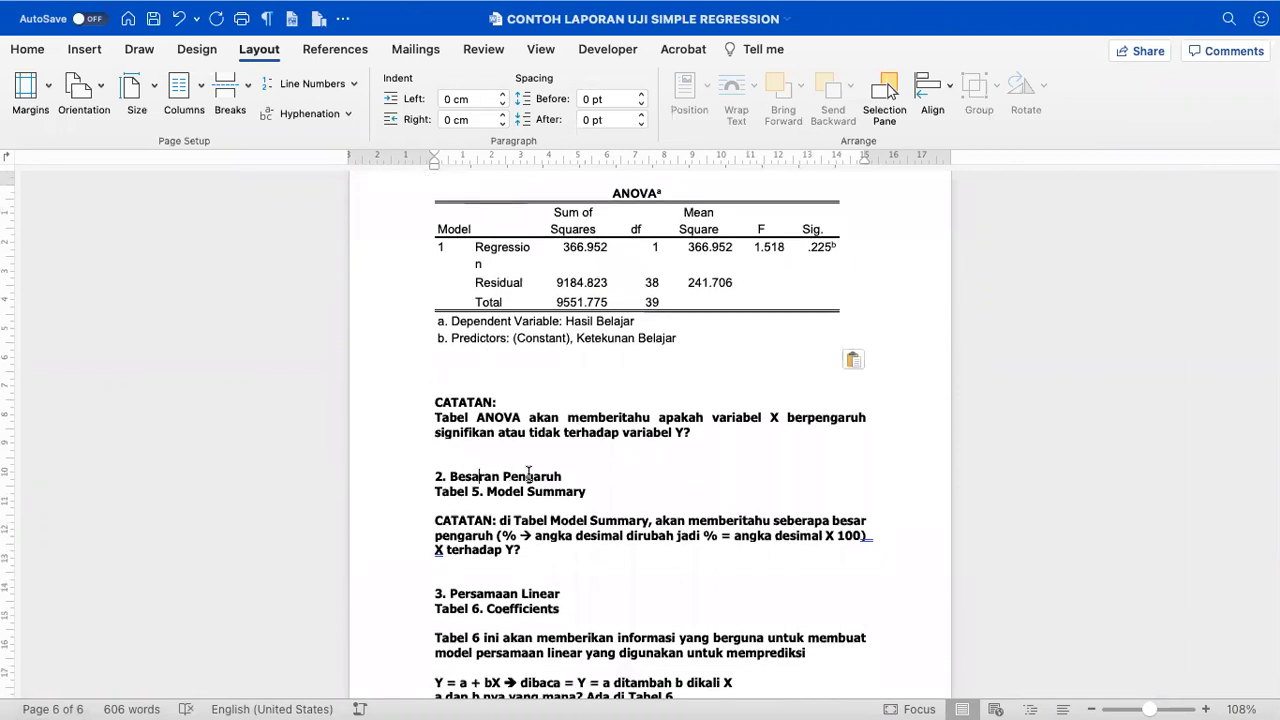
- Copy the Model Summary table from the Uji Autokorelasi section of the report
scroll(529, 474, up, 12)
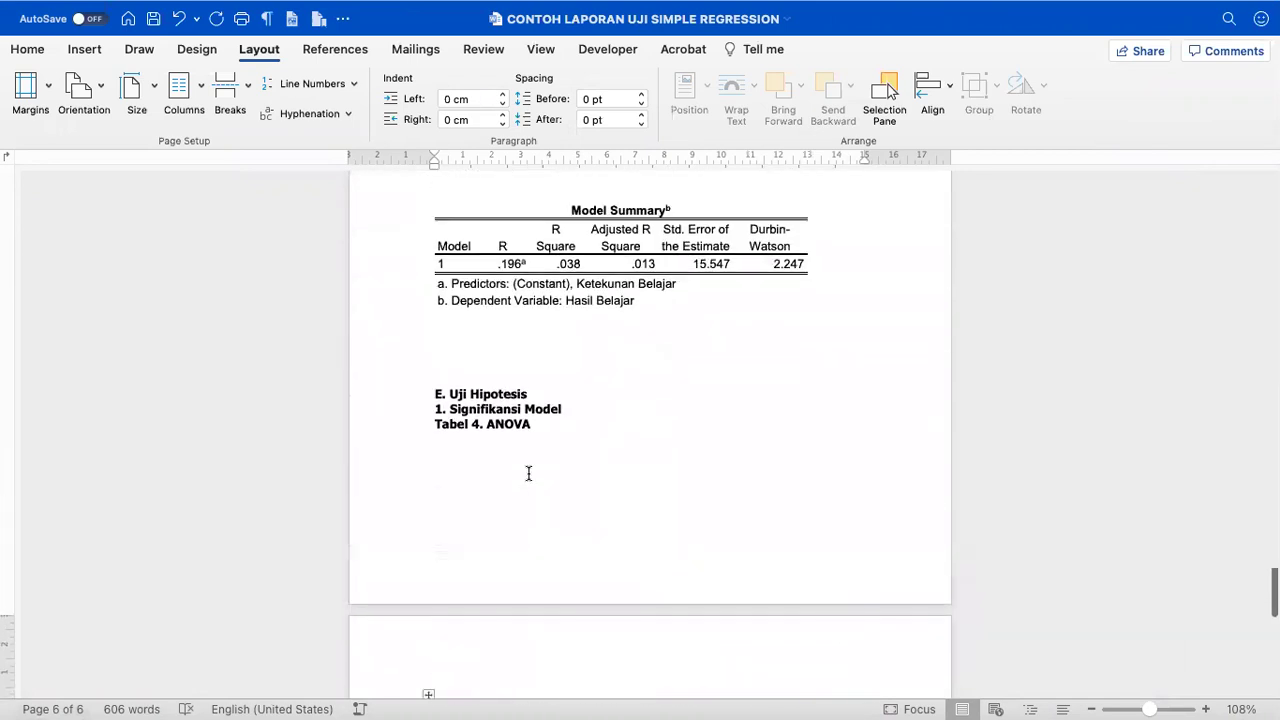
scroll(529, 474, up, 3)
click(461, 343)
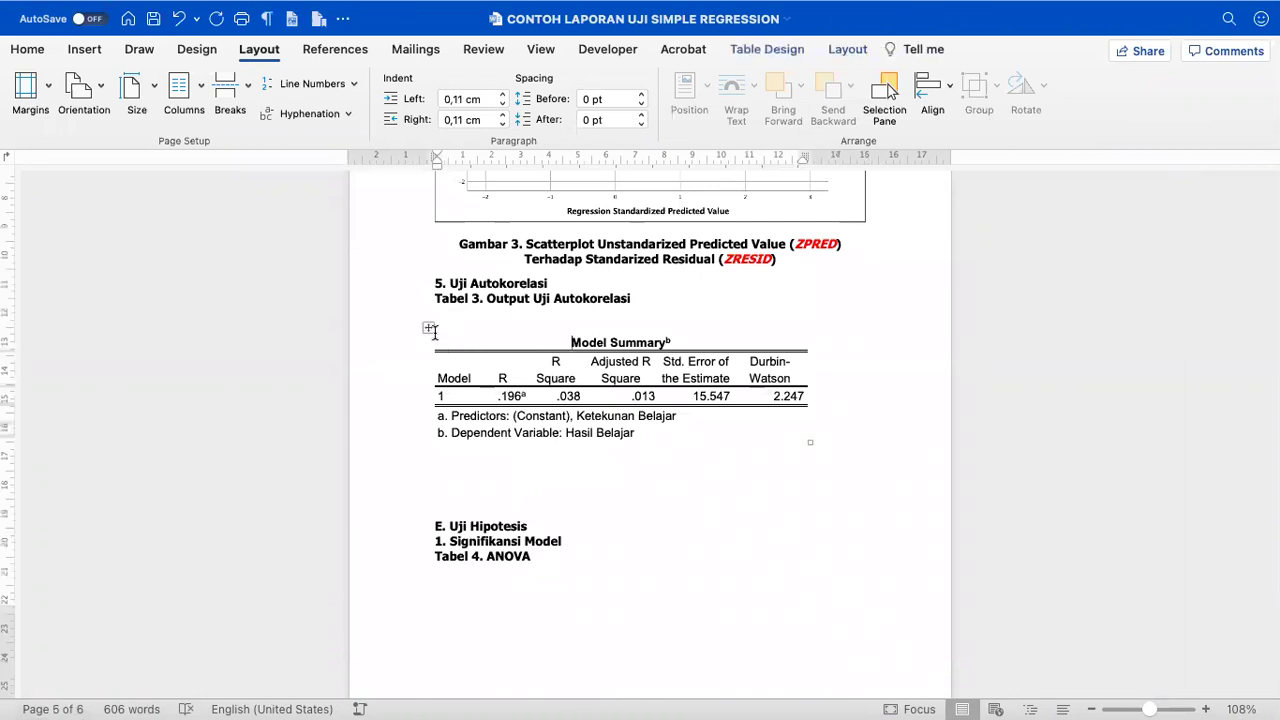
click(428, 329)
right_click(428, 331)
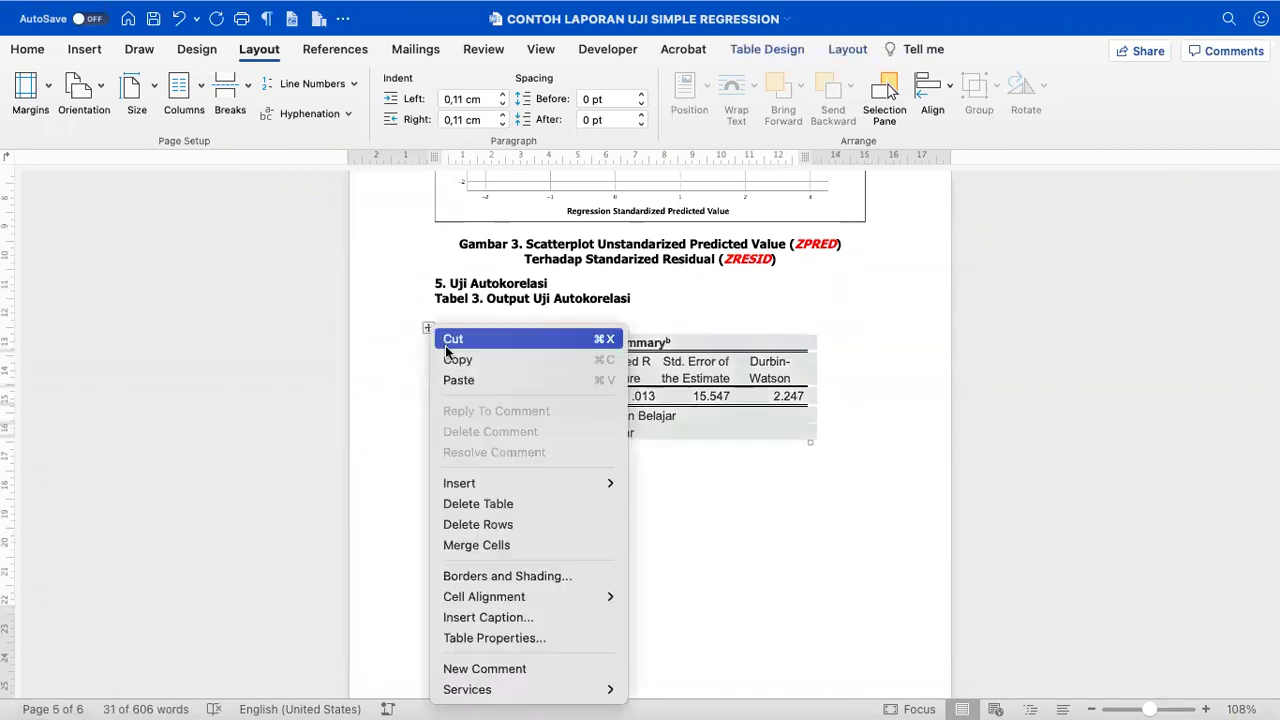
click(451, 360)
- Add blank lines below the Tabel 5. Model Summary caption and paste the copied Model Summary table there
scroll(449, 358, down, 5)
scroll(449, 358, down, 15)
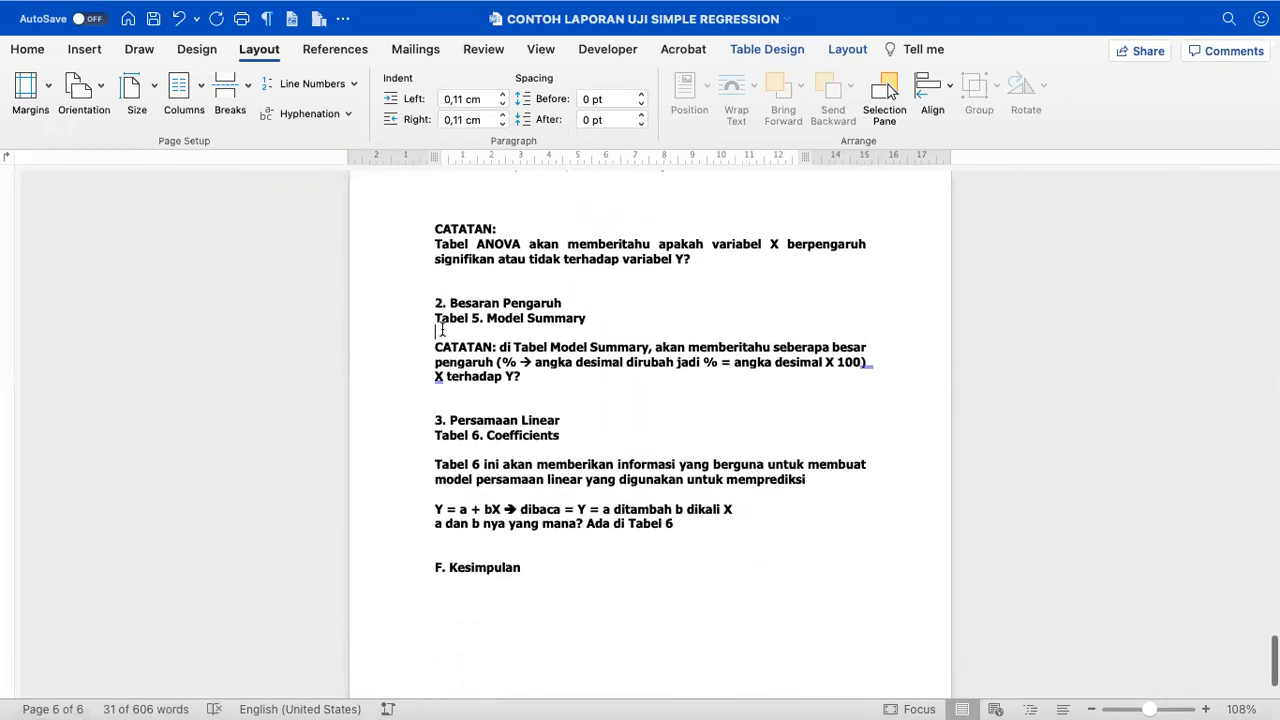
click(441, 330)
key(Return)
key(Return)
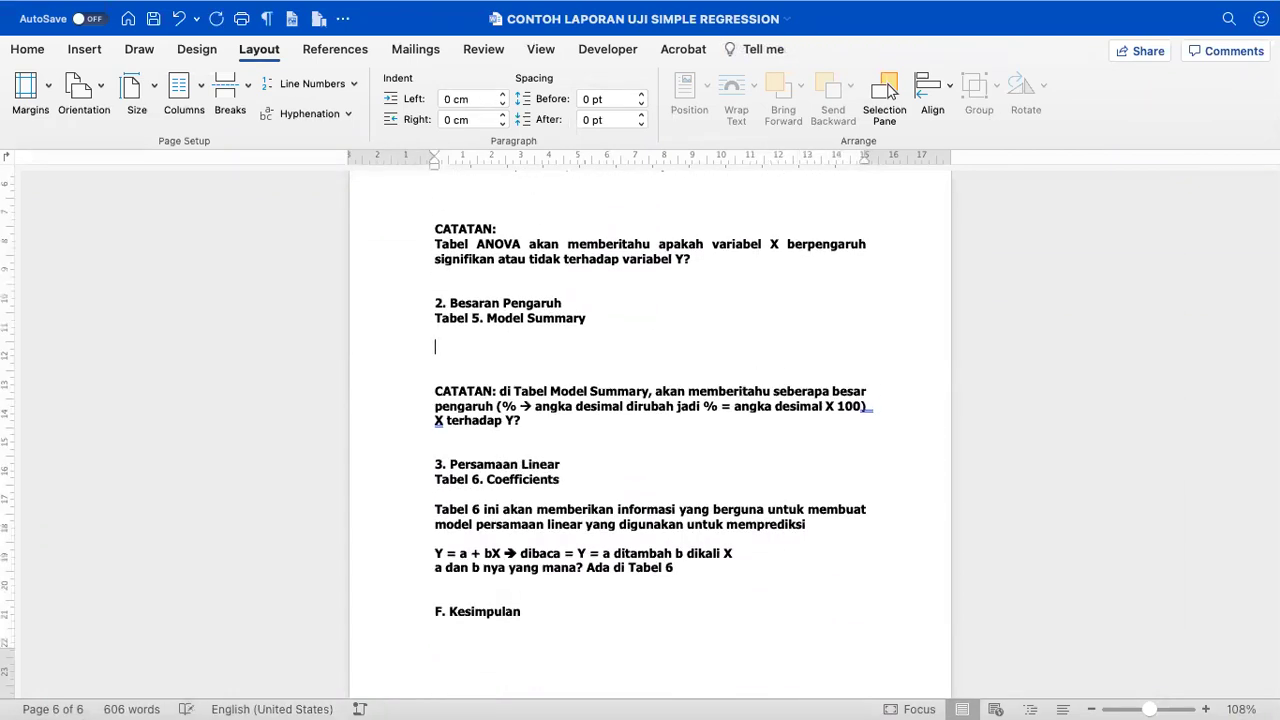
key(super+v)
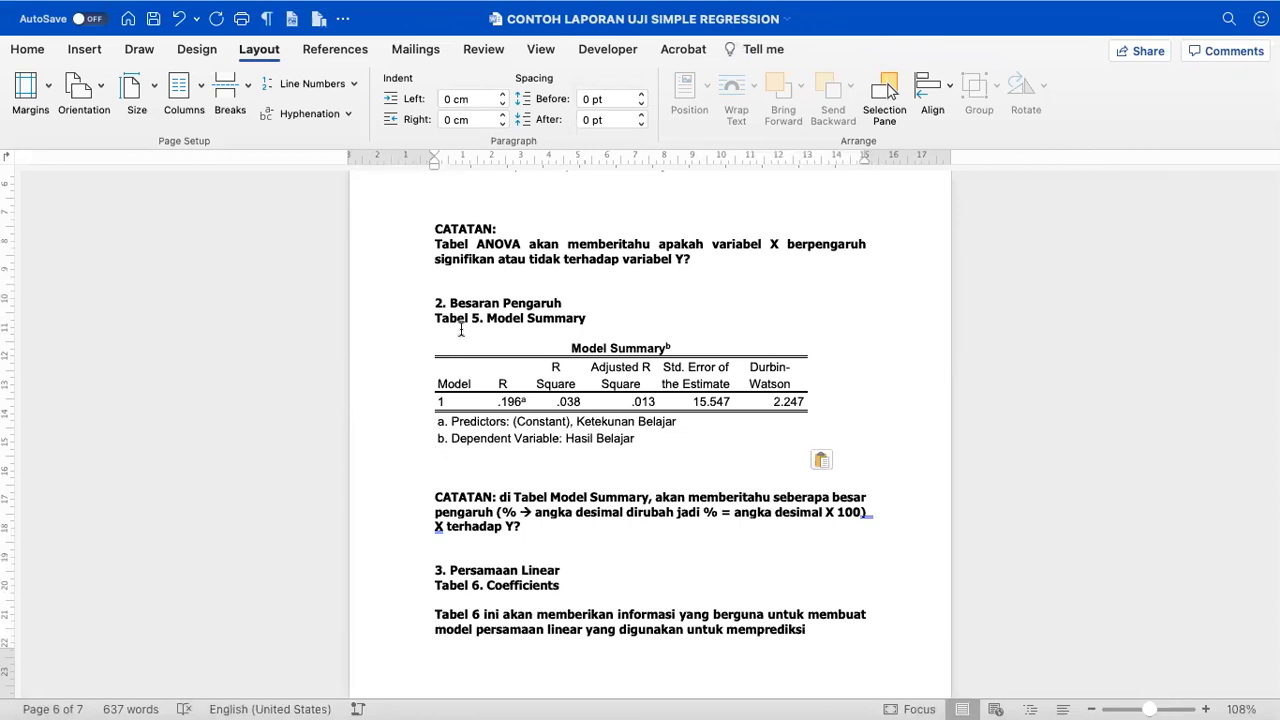
- Compare the Besaran Pengaruh section with the Uji Autokorelasi section, and place the cursor below the Tabel 6. Coefficients caption
click(405, 303)
scroll(405, 307, up, 5)
scroll(405, 310, up, 10)
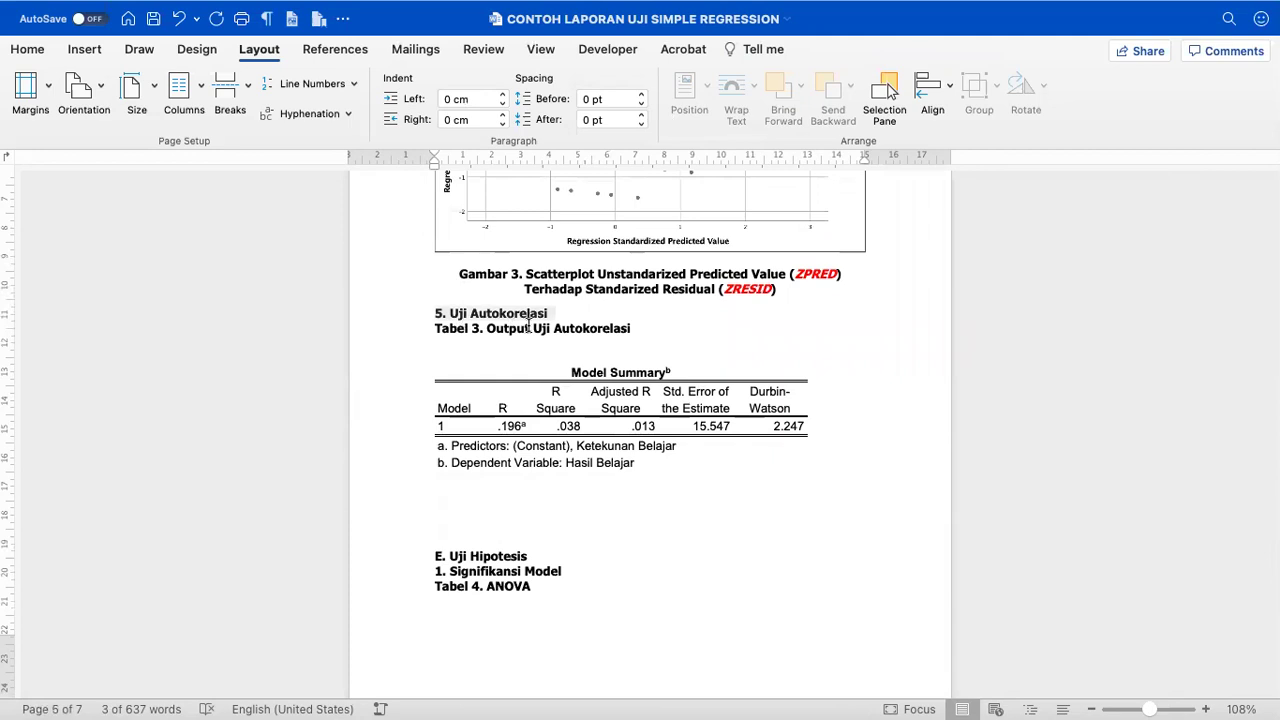
scroll(538, 398, down, 15)
scroll(538, 398, down, 5)
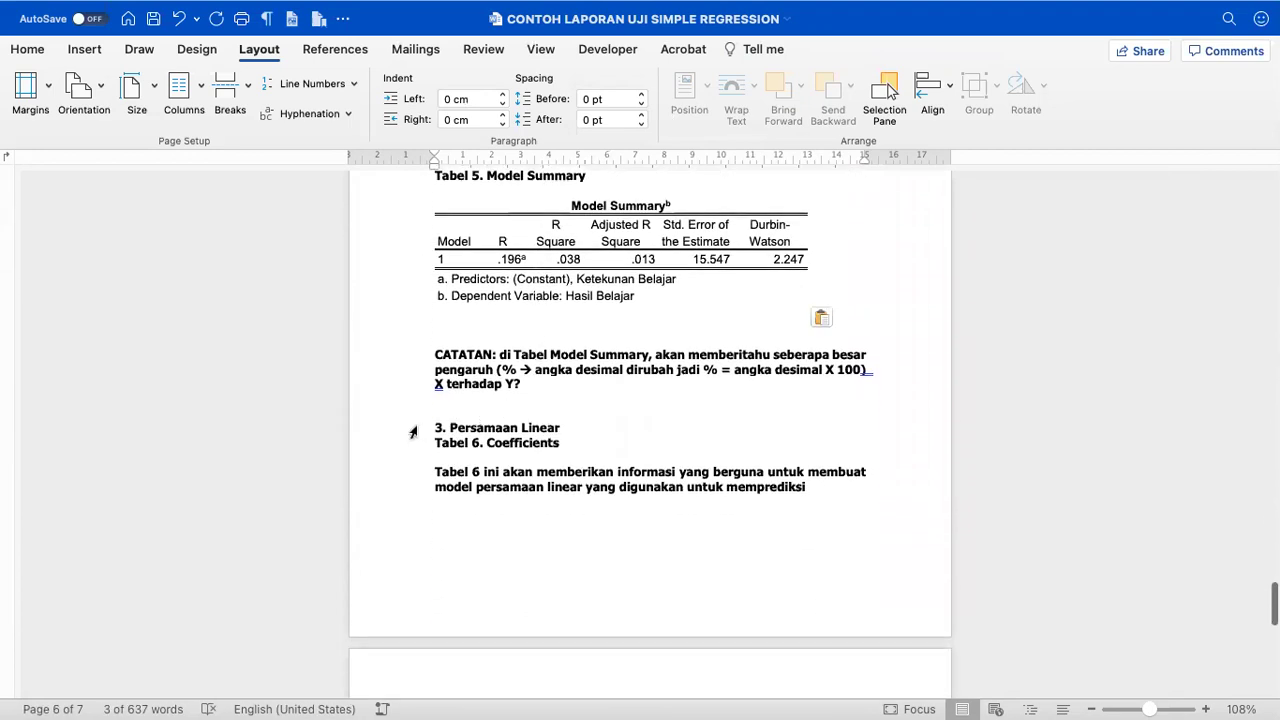
click(412, 432)
click(420, 443)
click(514, 457)
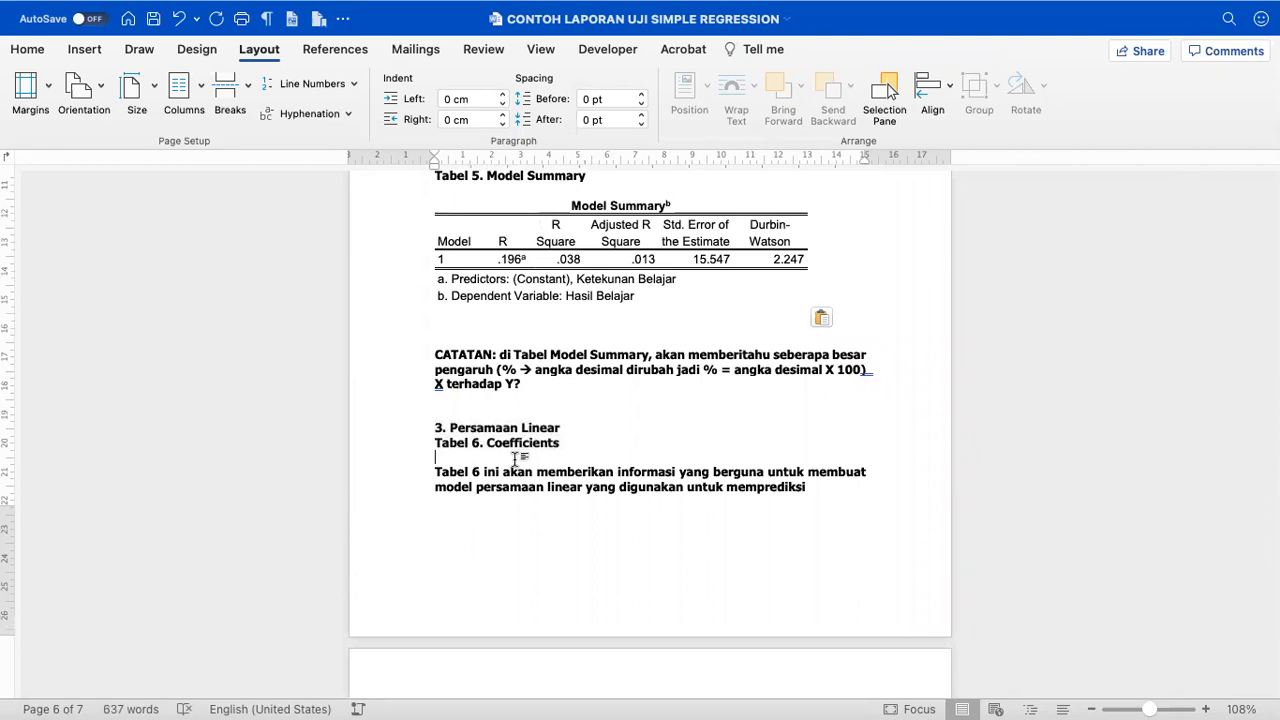
- Switch to the SPSS output and copy the regression's Coefficients table
key(super+Tab)
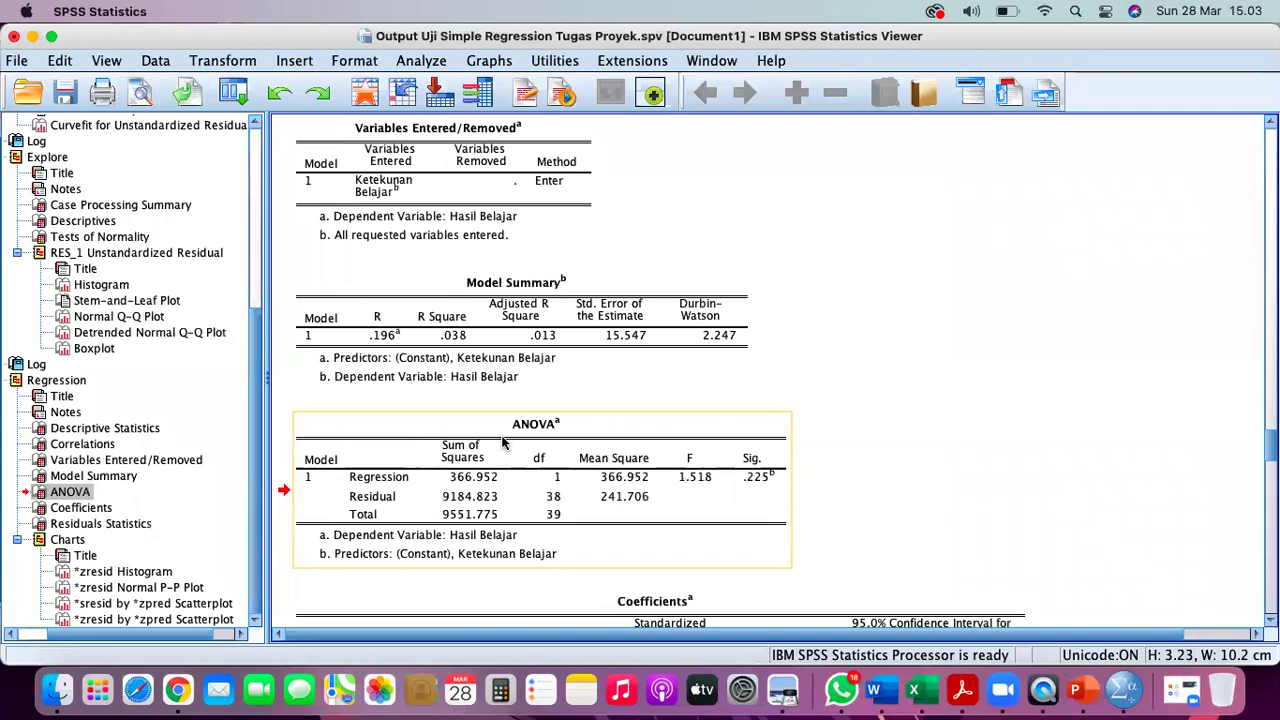
scroll(503, 443, down, 5)
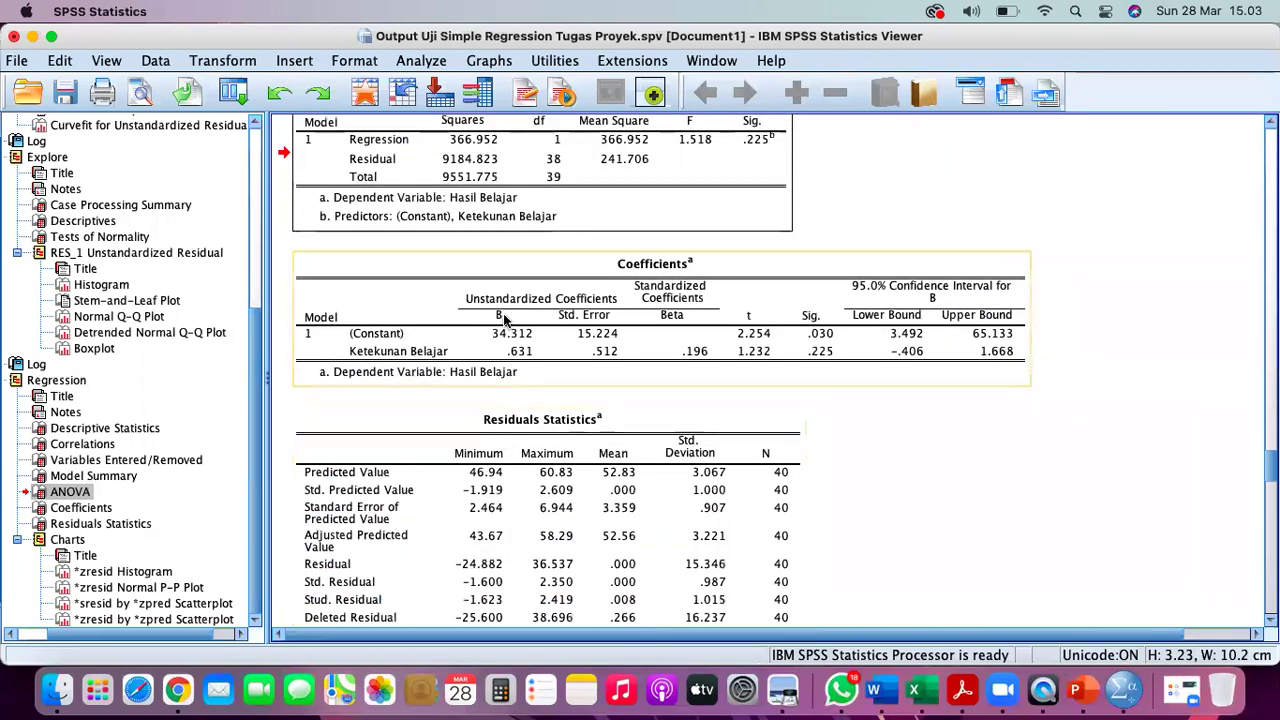
scroll(503, 300, down, 1)
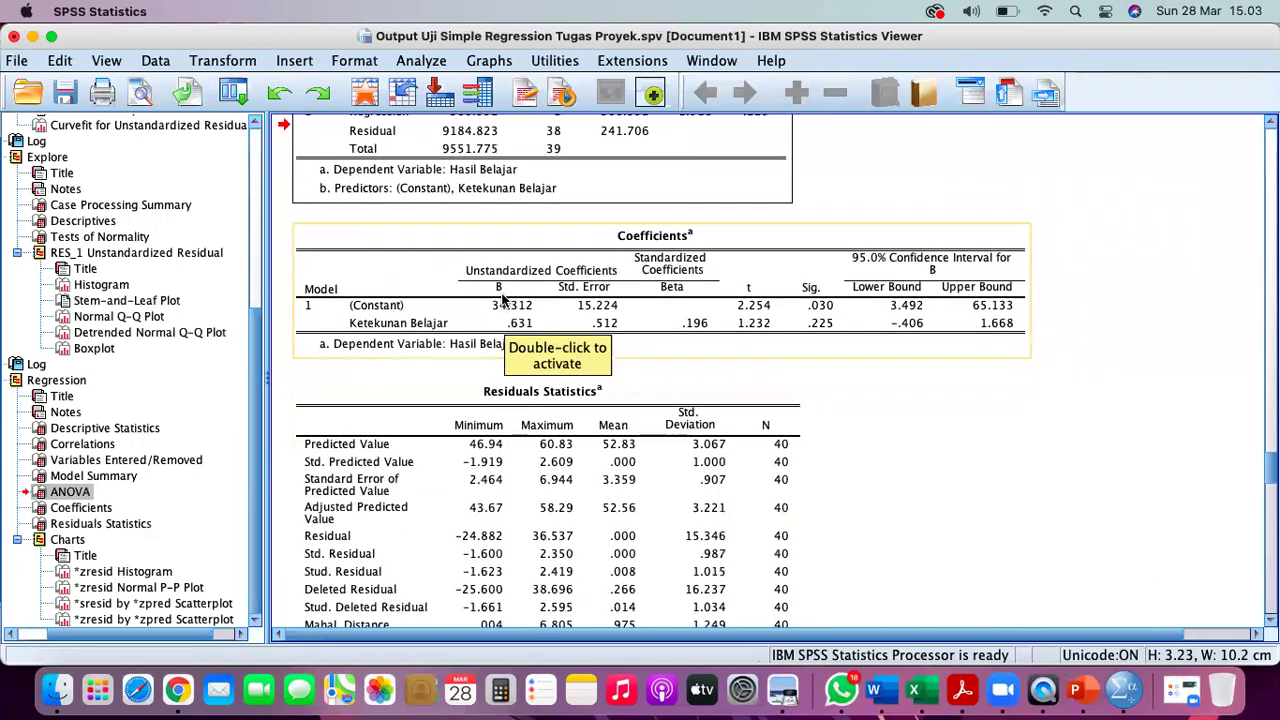
right_click(505, 300)
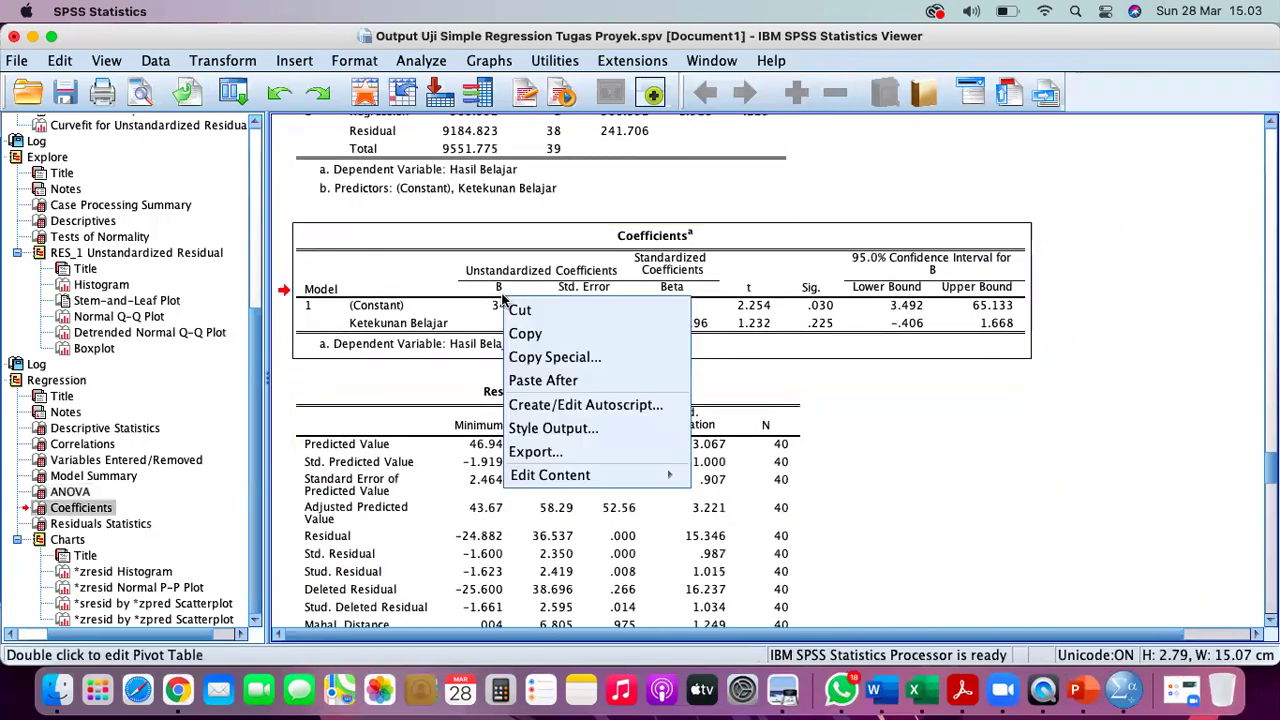
click(527, 336)
click(40, 509)
scroll(422, 304, down, 1)
right_click(420, 300)
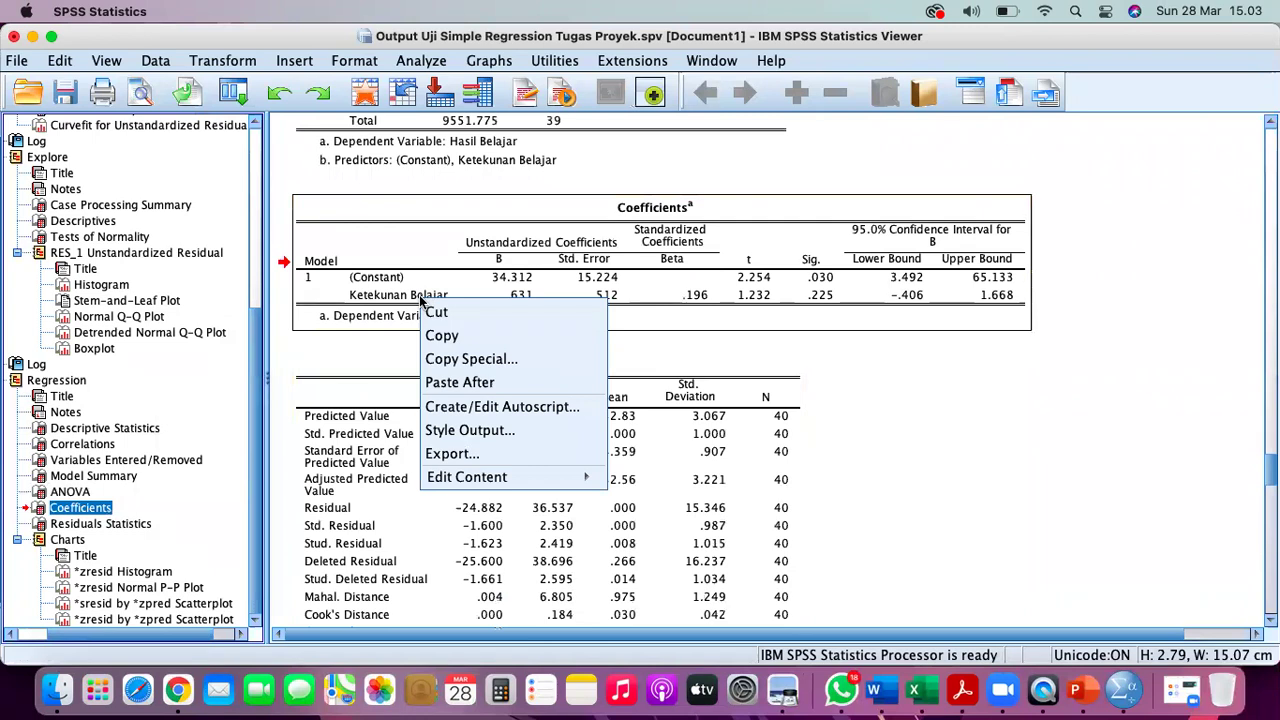
click(445, 336)
- Reselect the Coefficients entry under Regression in the output outline and copy it again
click(60, 508)
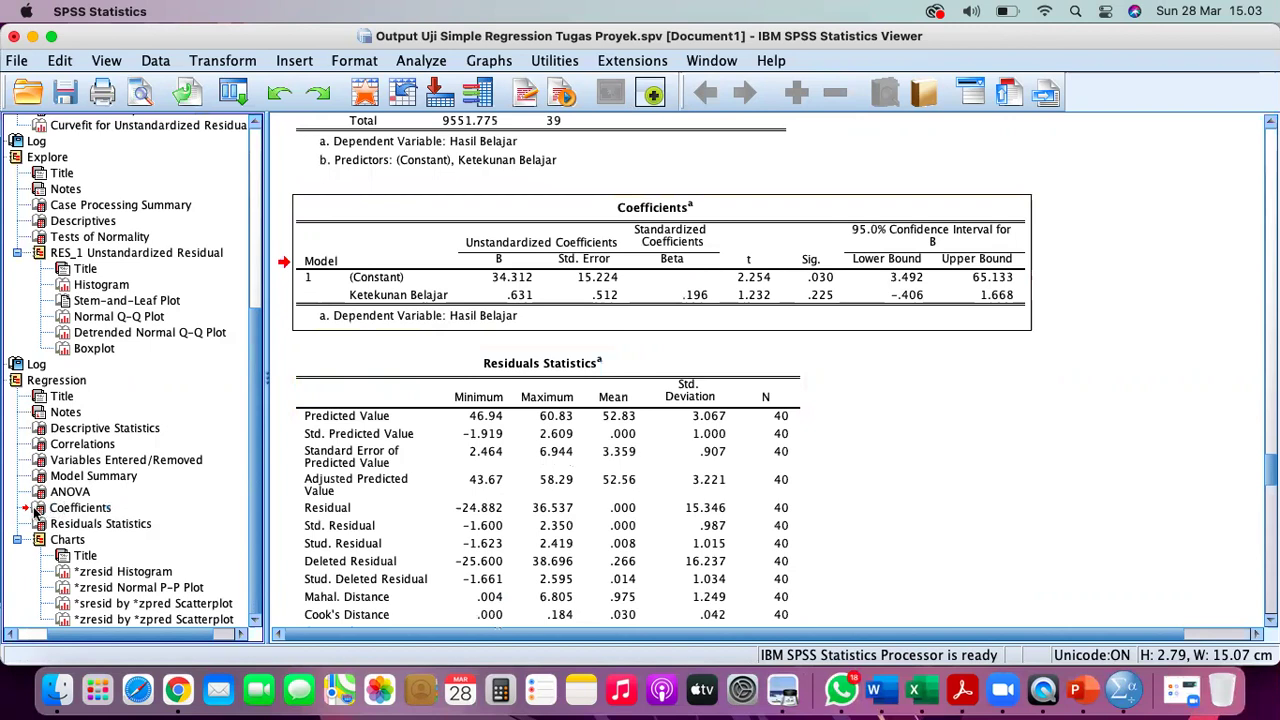
click(68, 492)
click(66, 512)
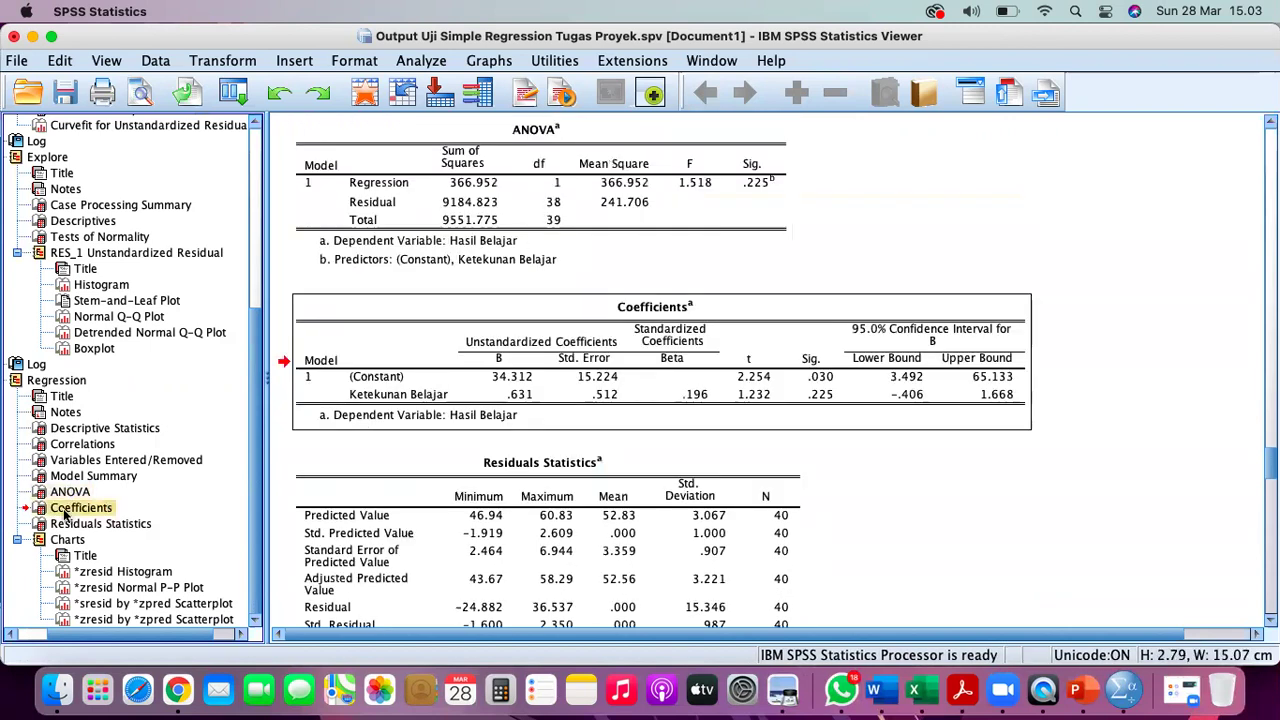
right_click(64, 512)
click(90, 416)
- Return to the Word report, paste the Coefficients table below the Tabel 6. Coefficients caption and check how it fits the page
click(874, 690)
scroll(687, 478, down, 1)
key(super+z)
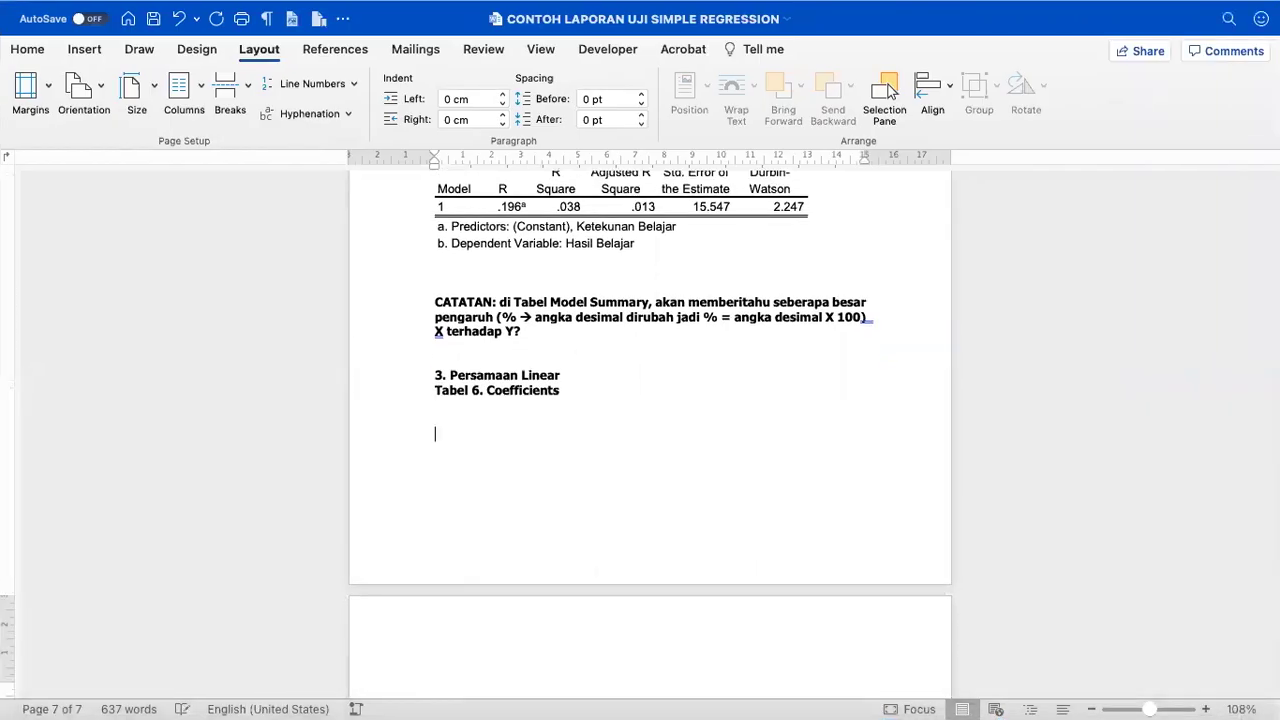
key(super+v)
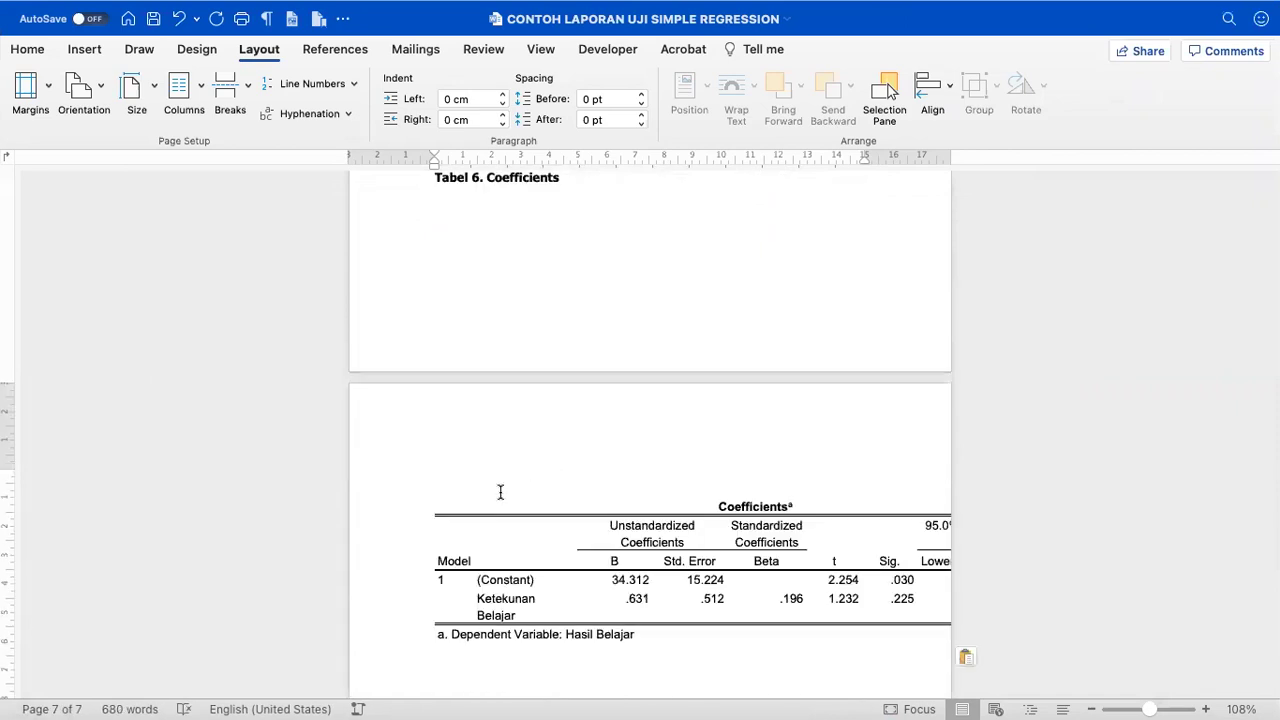
scroll(500, 492, down, 5)
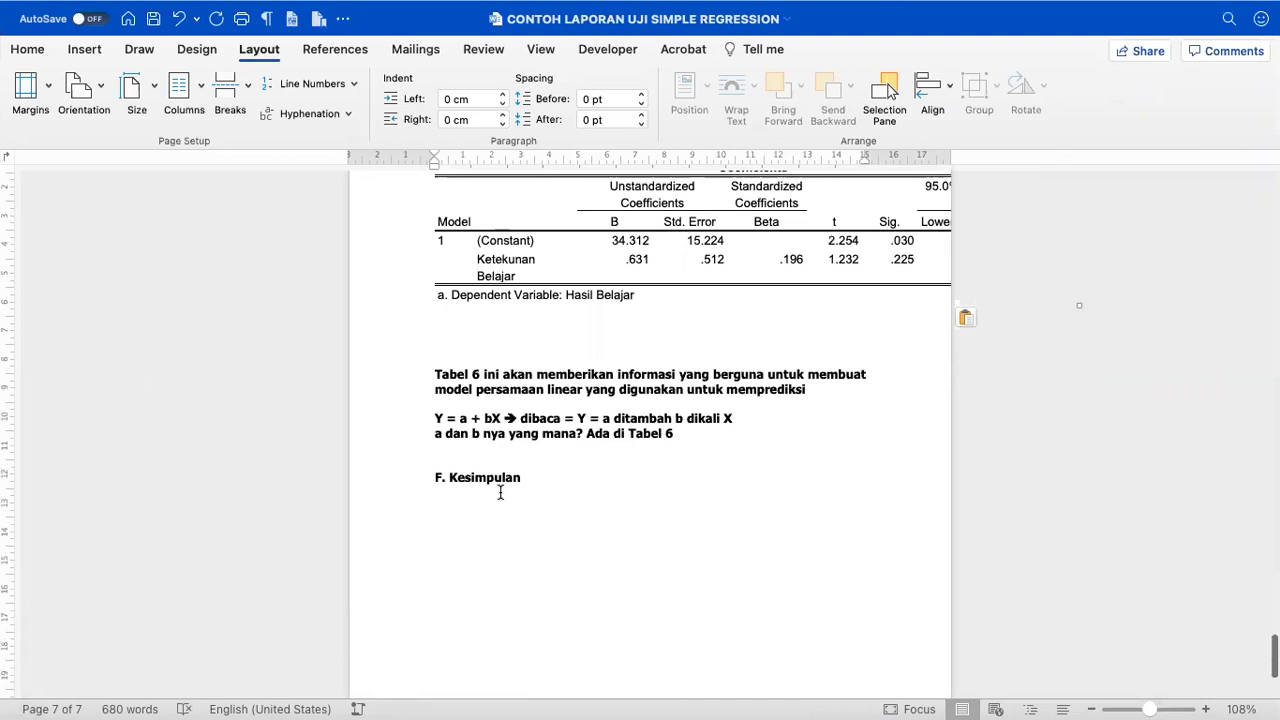
scroll(500, 492, up, 4)
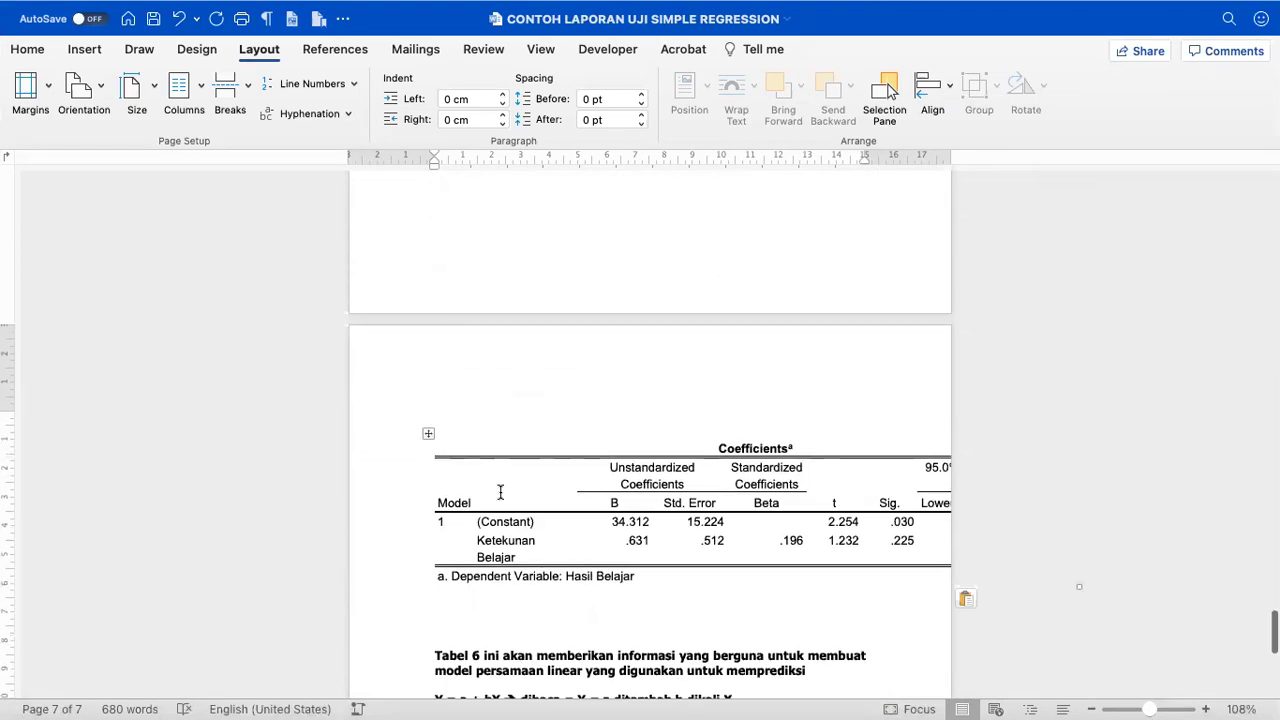
scroll(498, 492, up, 3)
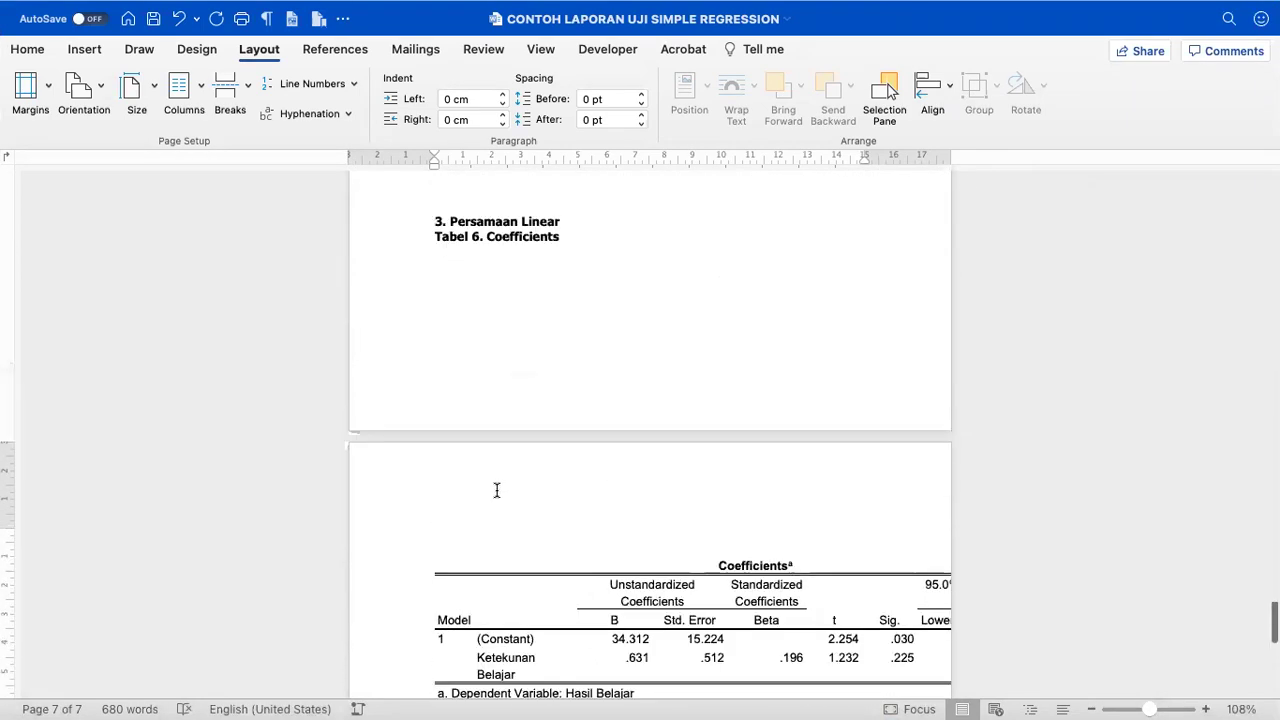
scroll(1000, 560, down, 2)
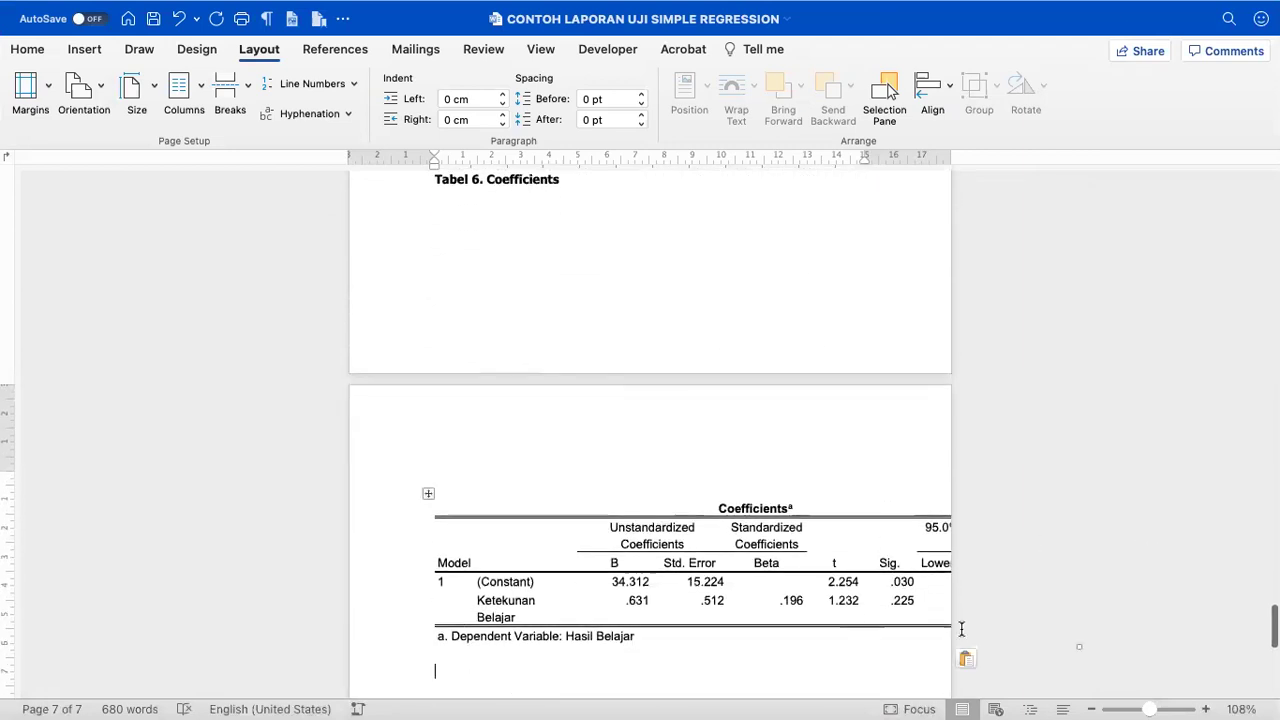
- AutoFit the whole Coefficients table so that it stays within the page margins
click(428, 493)
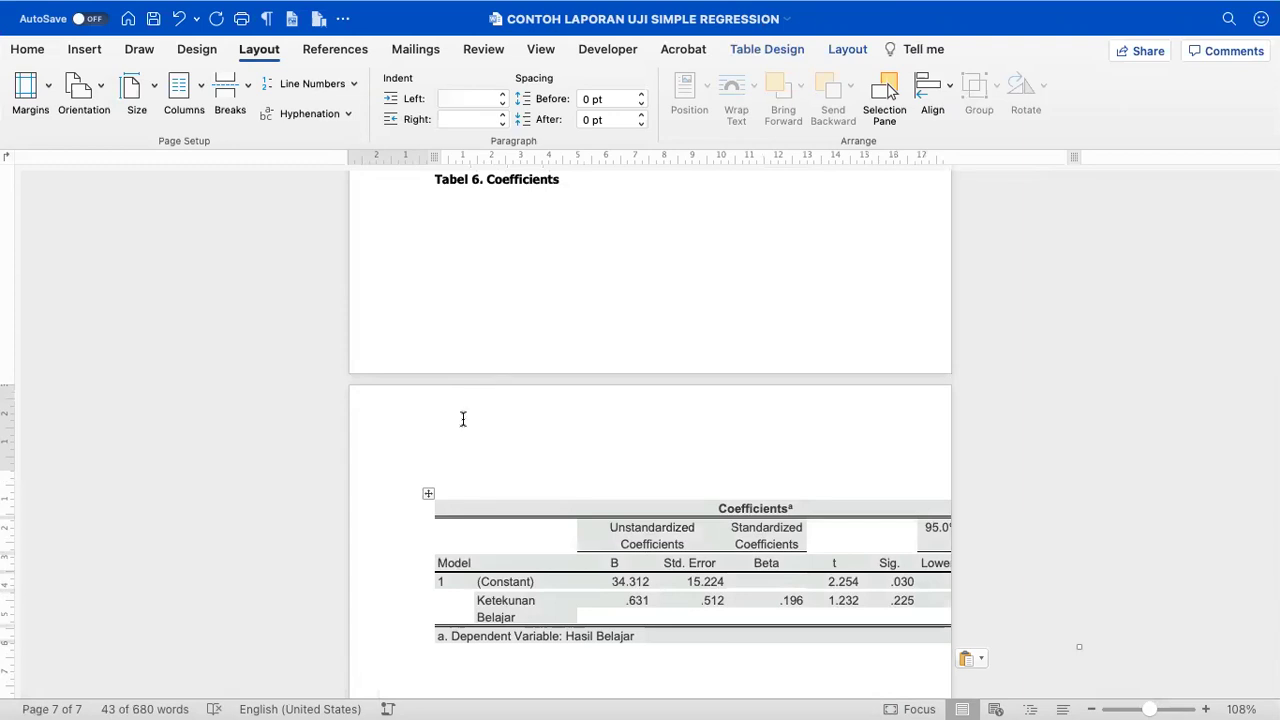
click(846, 50)
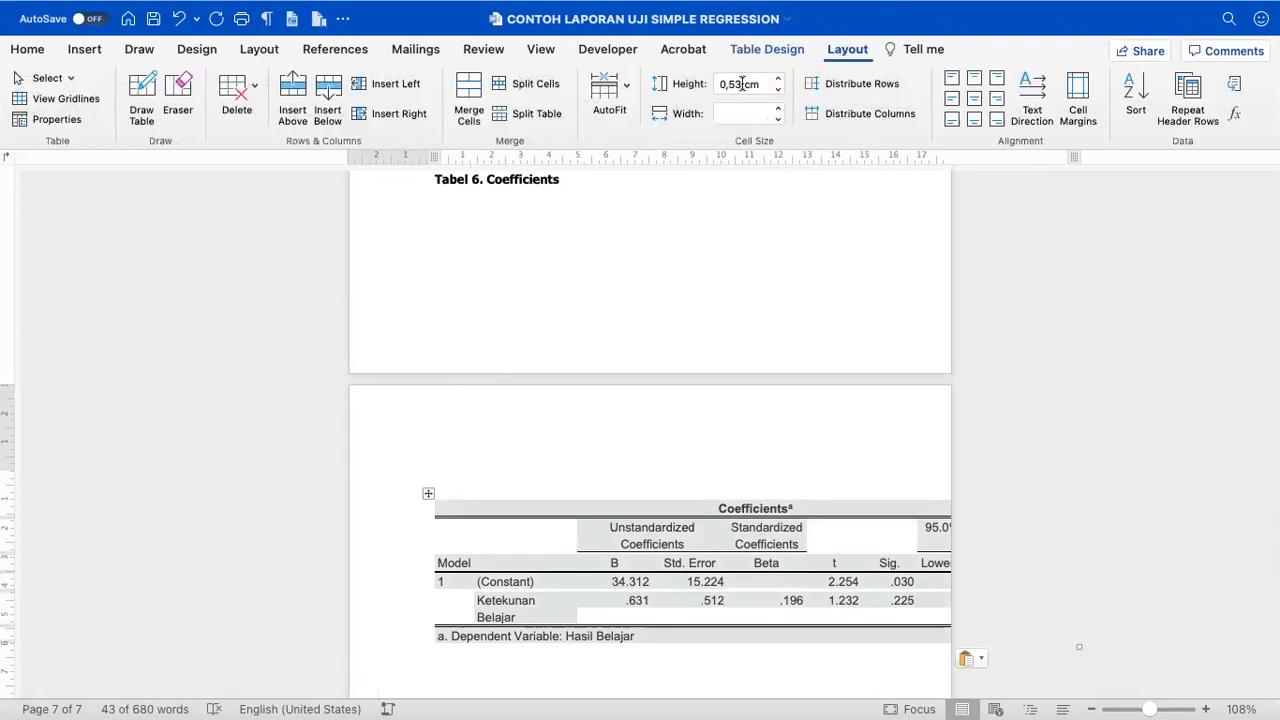
click(610, 92)
click(630, 116)
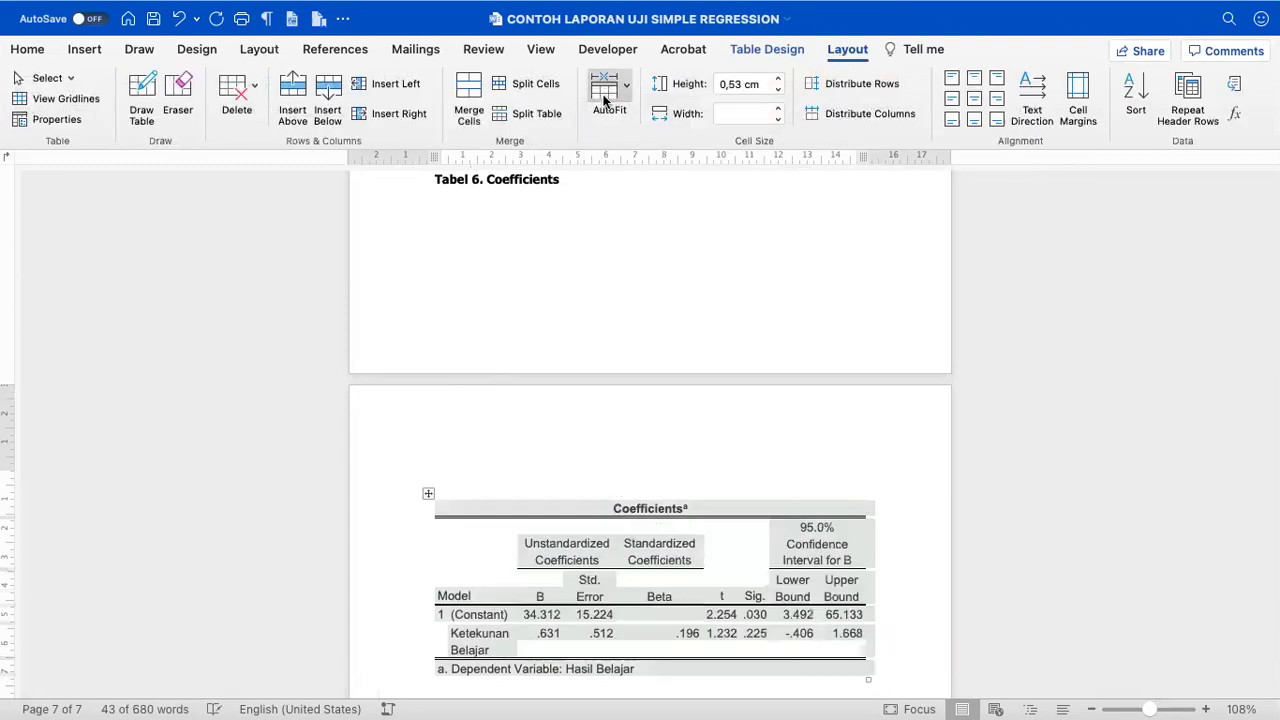
click(612, 95)
click(622, 143)
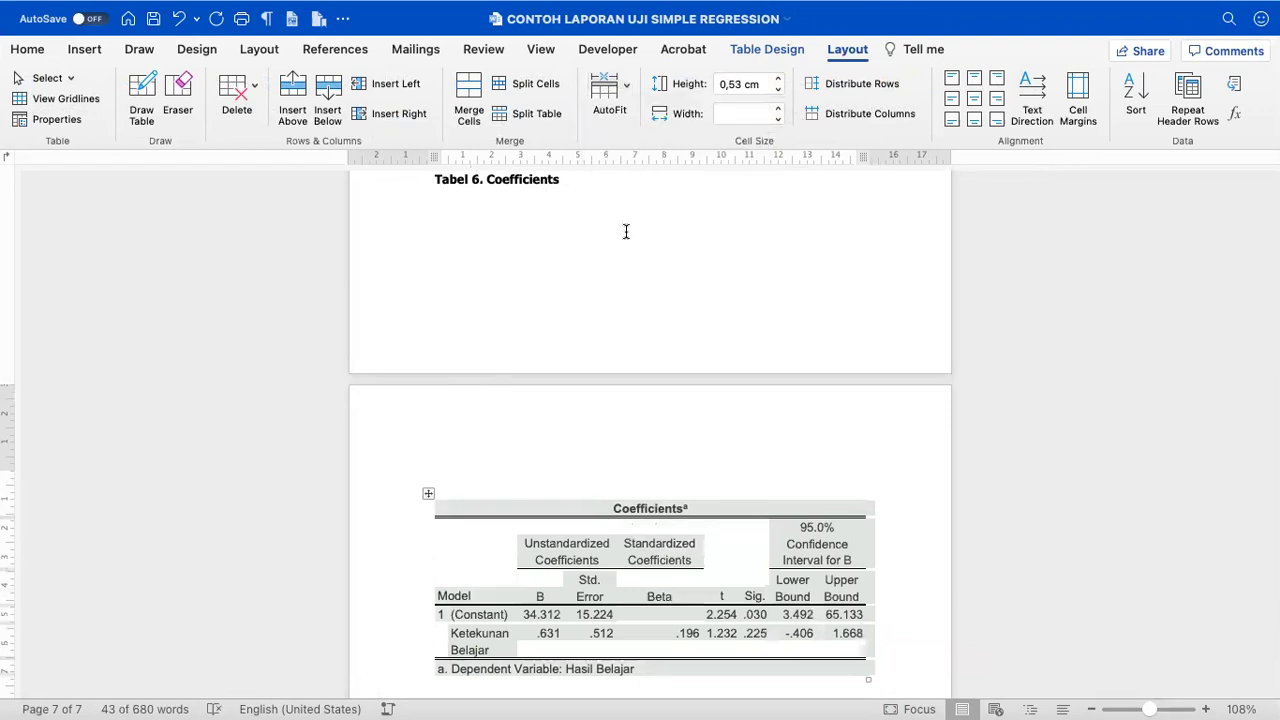
- Review the report's pasted tables back to Uji Autokorelasi, switch to SPSS and save the output file Output Uji Simple Regression Tugas Proyek.spv
scroll(597, 363, down, 2)
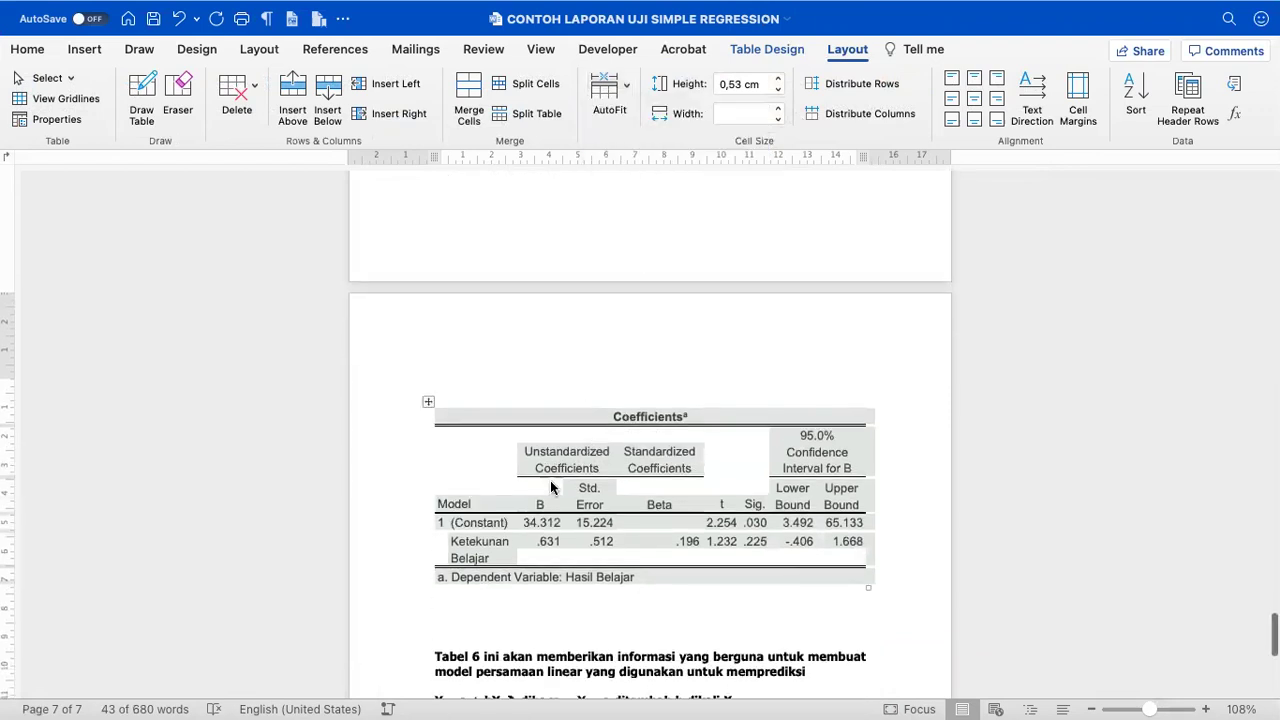
scroll(578, 449, up, 4)
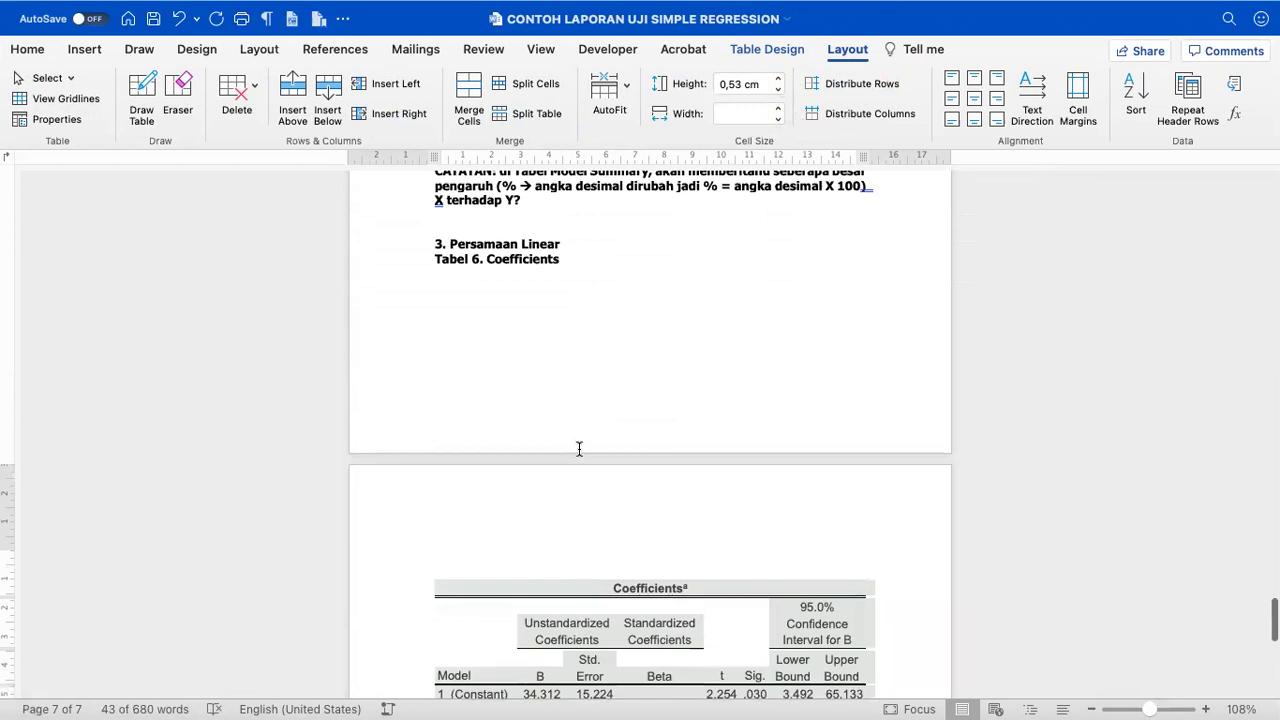
scroll(578, 449, up, 20)
scroll(578, 444, up, 10)
scroll(578, 449, up, 2)
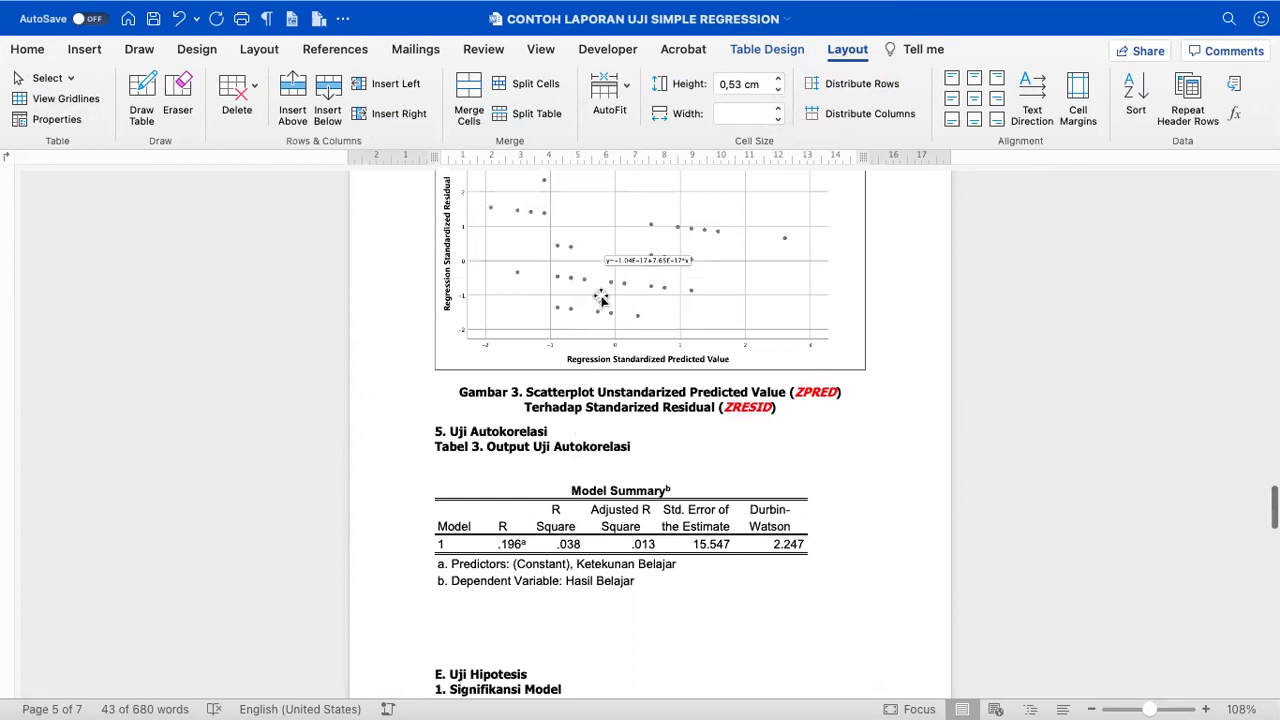
click(601, 298)
click(545, 503)
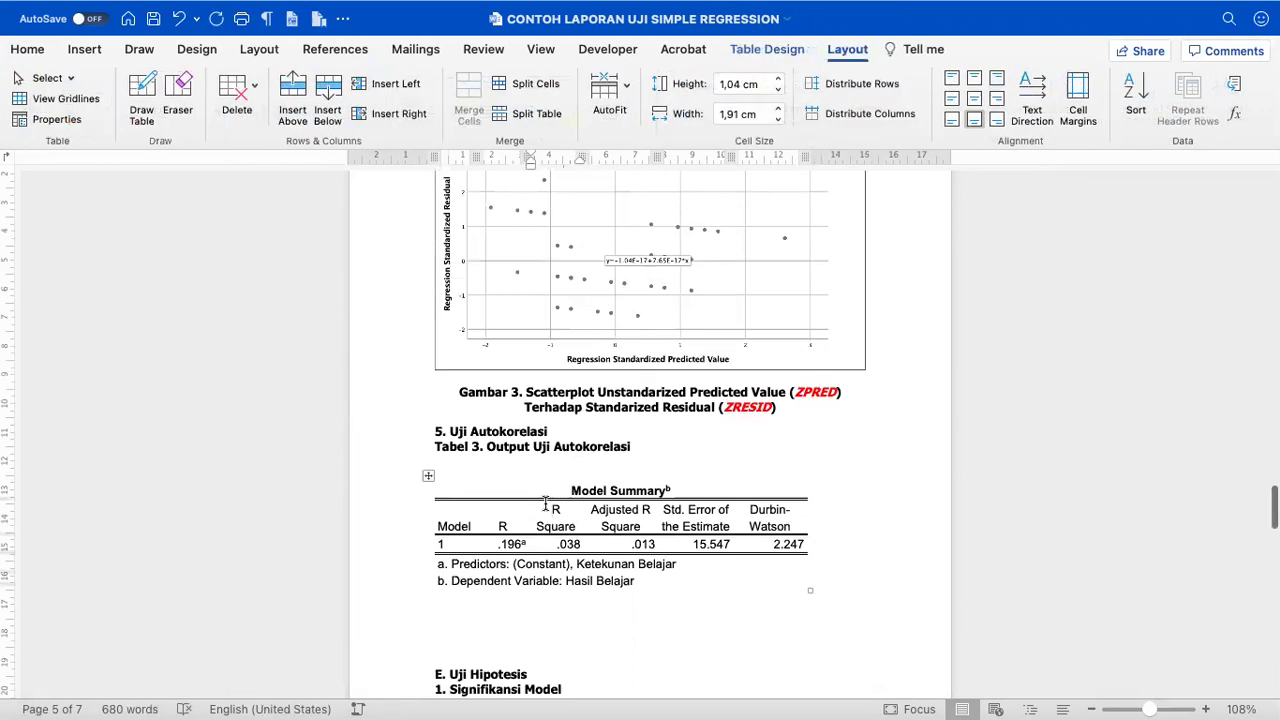
key(super+Tab)
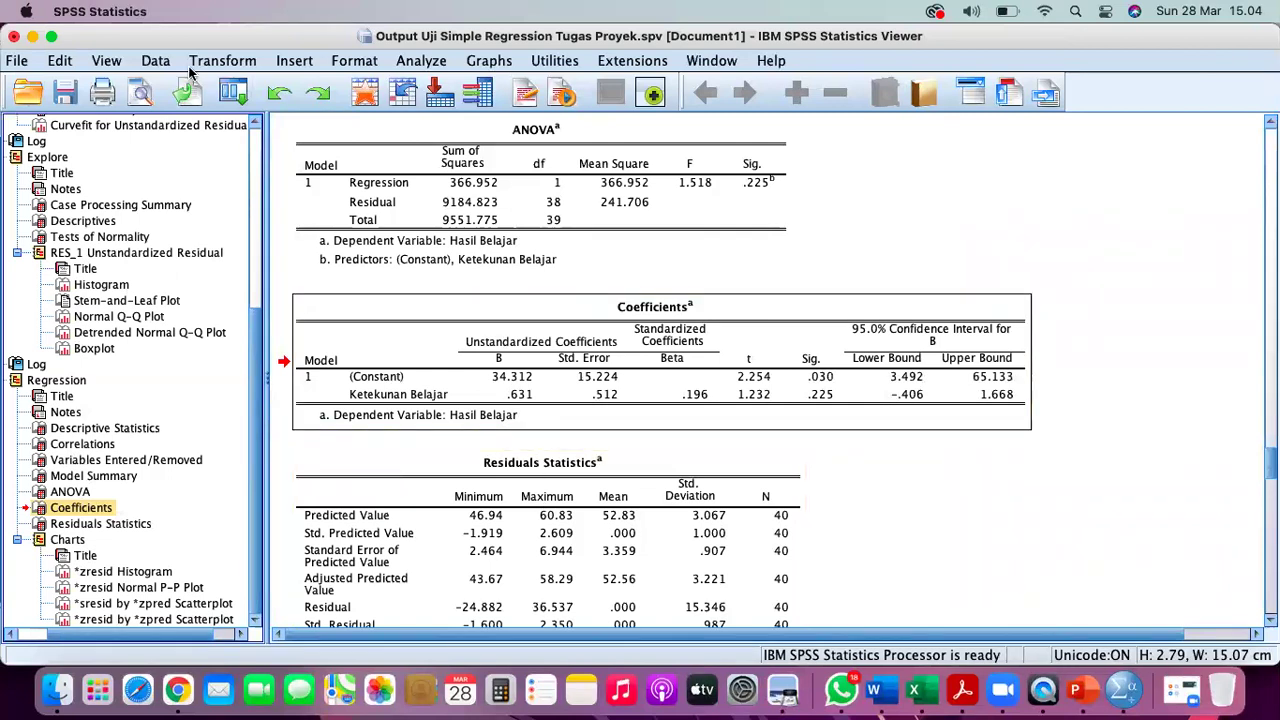
click(66, 92)
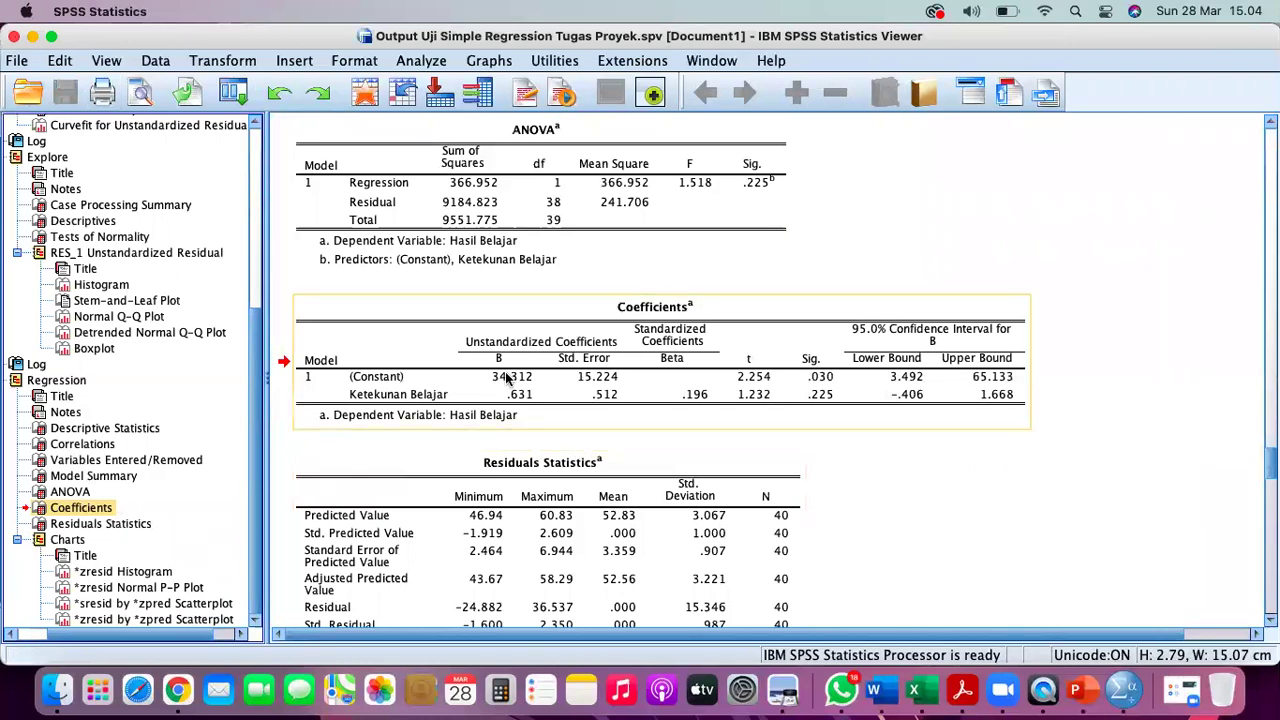
scroll(505, 376, down, 6)
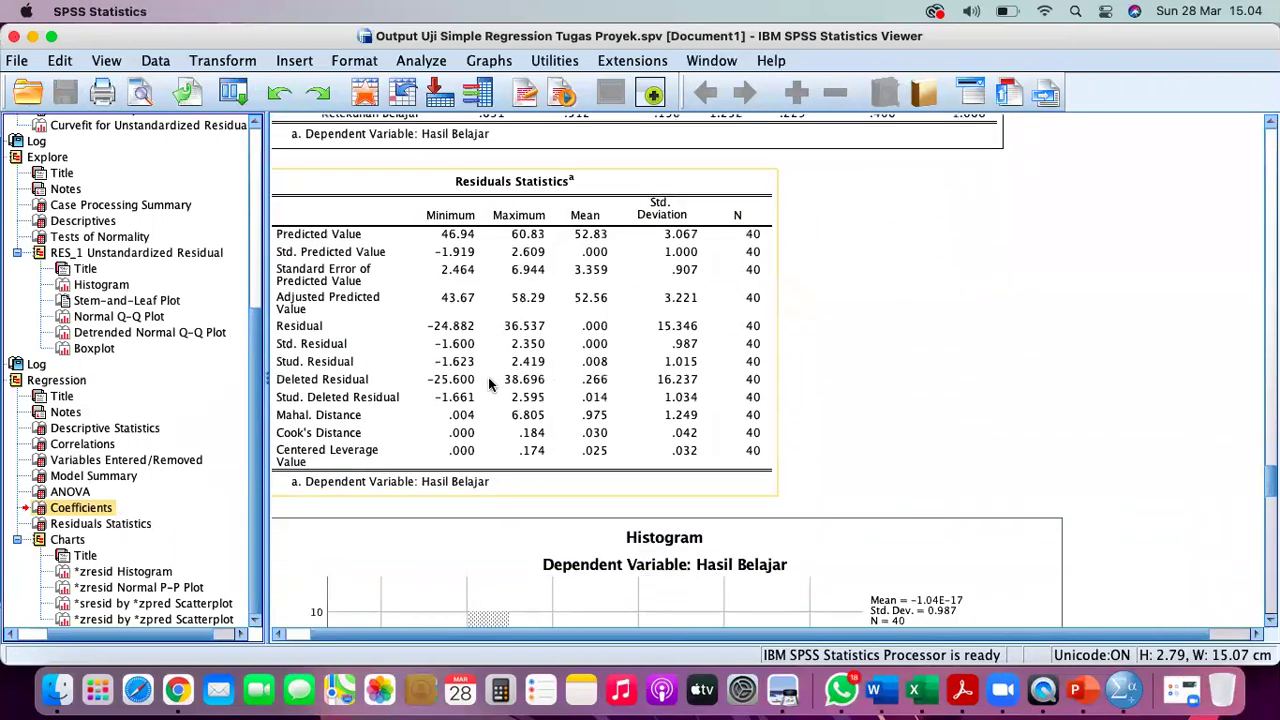
scroll(490, 383, down, 5)
scroll(500, 390, up, 3)
scroll(513, 397, down, 1)
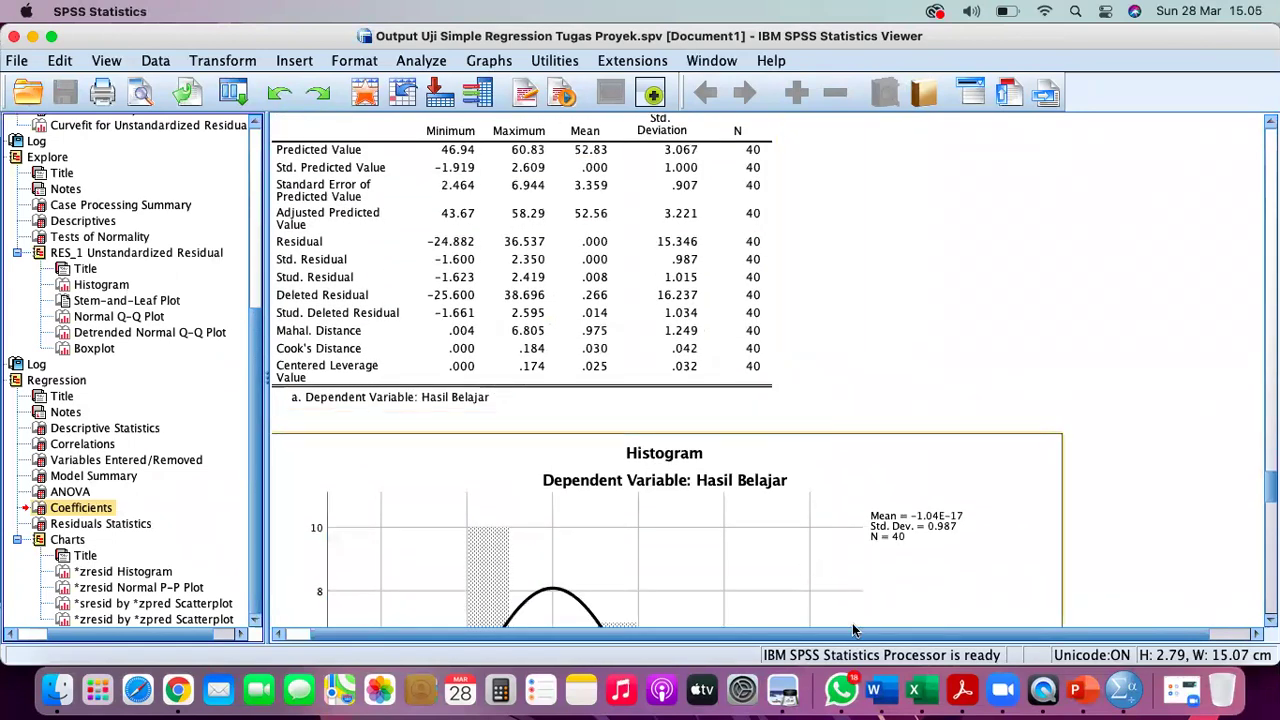
- Switch to the Word report, shrink the scatterplot under 3. Residual Memiliki Variansi Konstan to about two thirds of its width and centre it
click(880, 692)
scroll(711, 409, up, 10)
scroll(711, 409, up, 4)
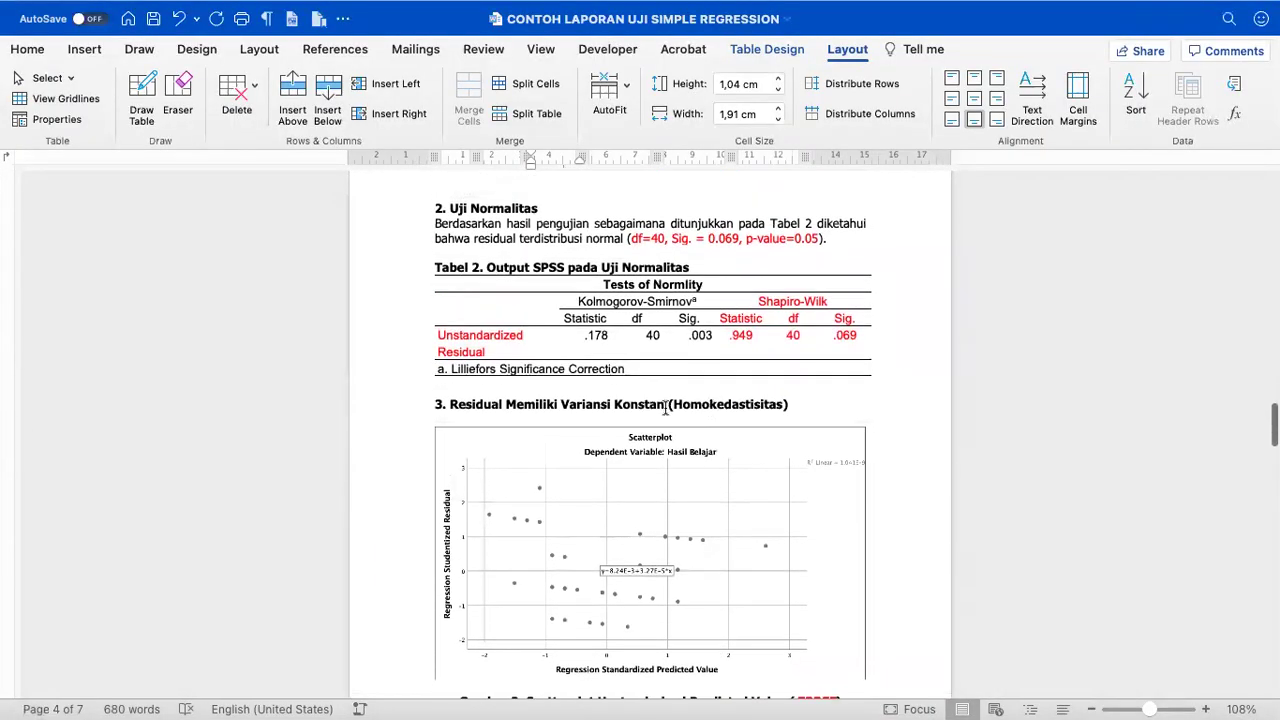
click(658, 470)
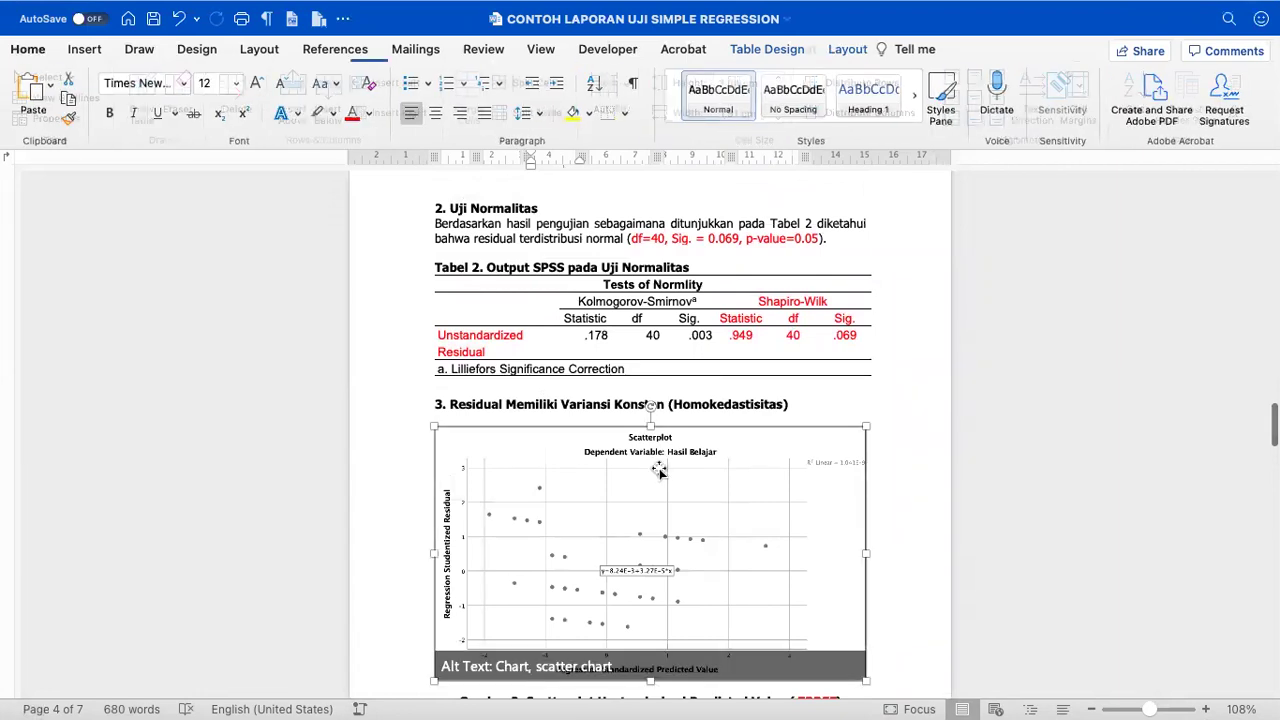
drag(436, 420, 576, 532)
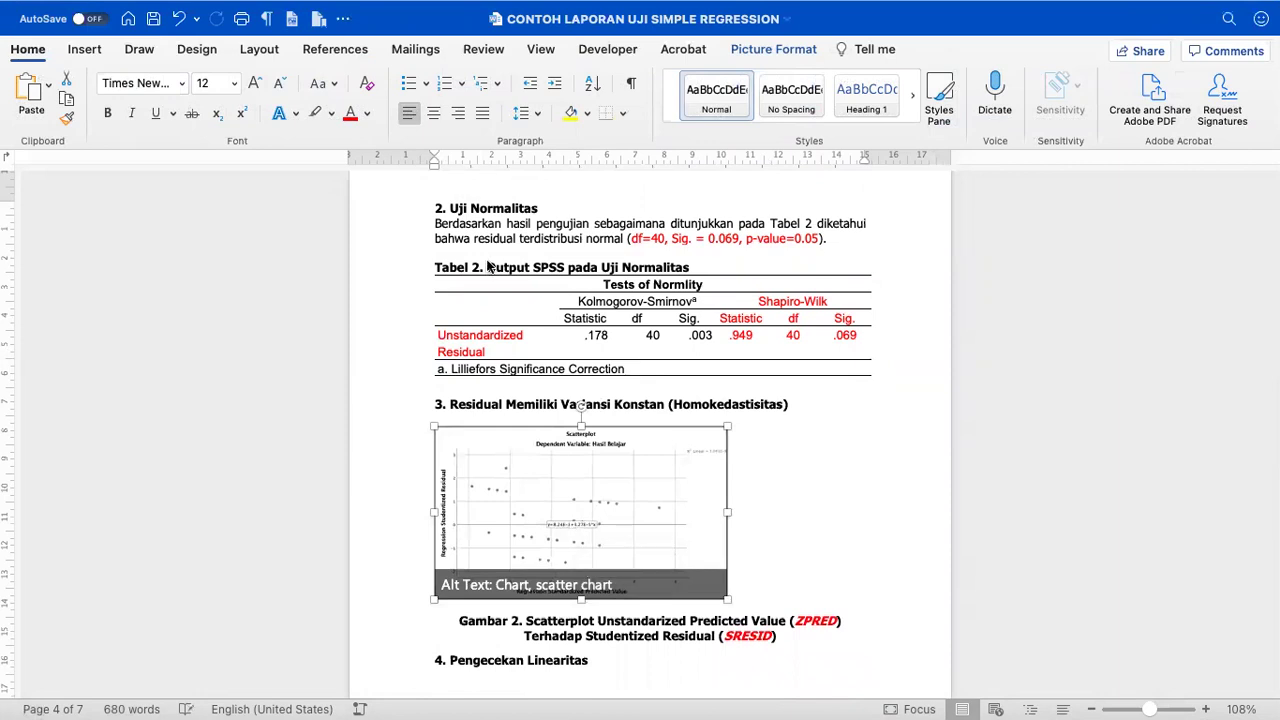
click(435, 118)
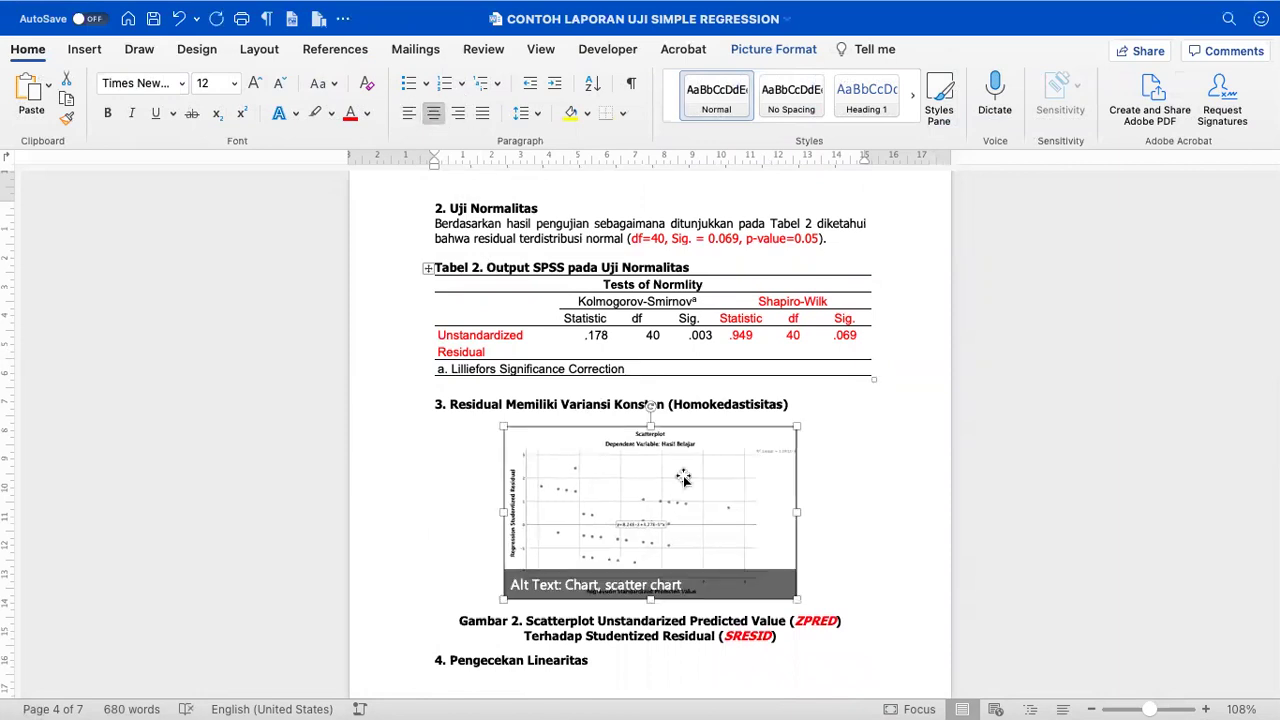
- Remove the empty line between the homoskedasticity scatterplot and its Gambar 2 caption
scroll(687, 473, up, 5)
scroll(687, 473, down, 3)
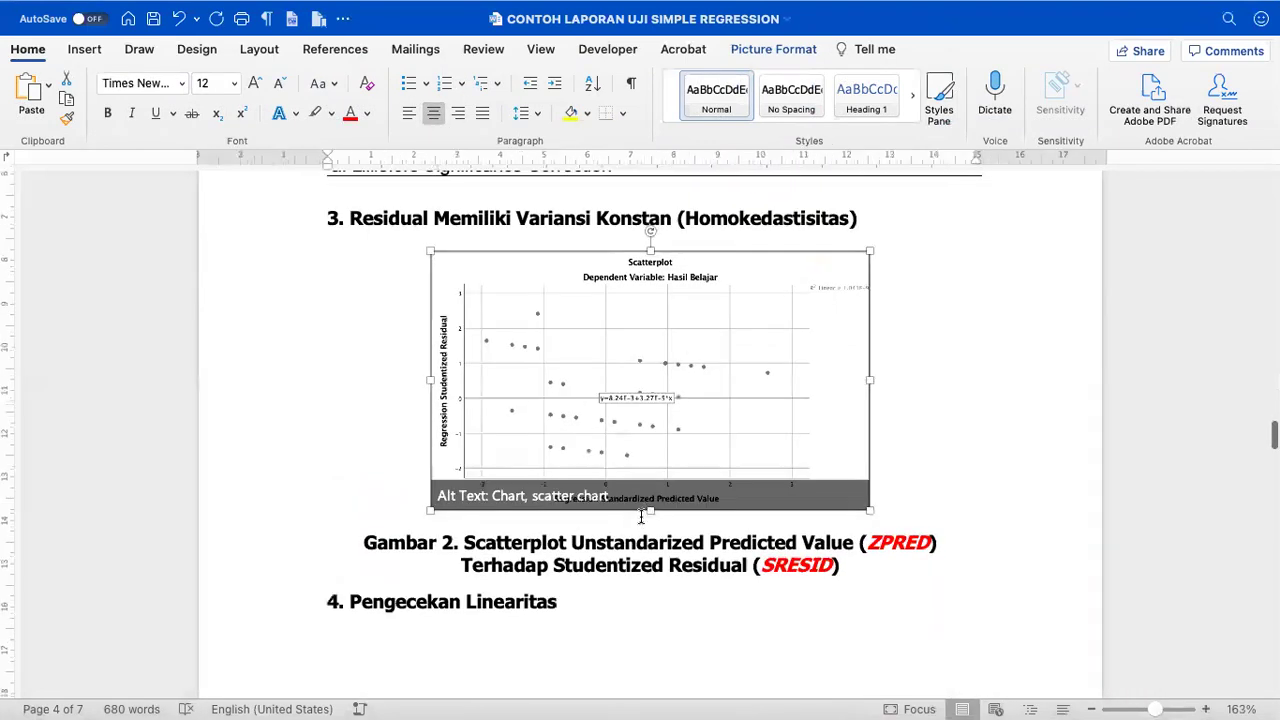
click(641, 515)
key(BackSpace)
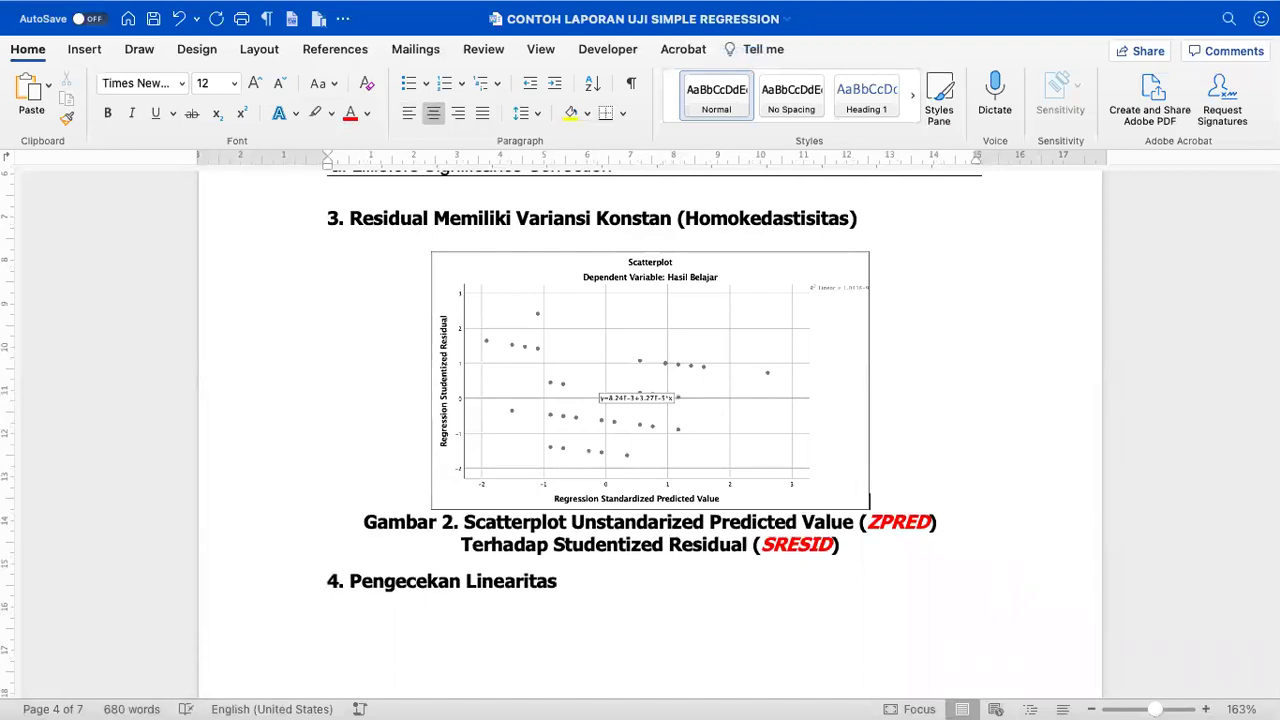
- Below the Homokedastisitas heading, start a non-bold interpretation sentence reading "Berdasarkan hasil pengecekan terhadap grafik Scatterplot (Gambar"
click(430, 240)
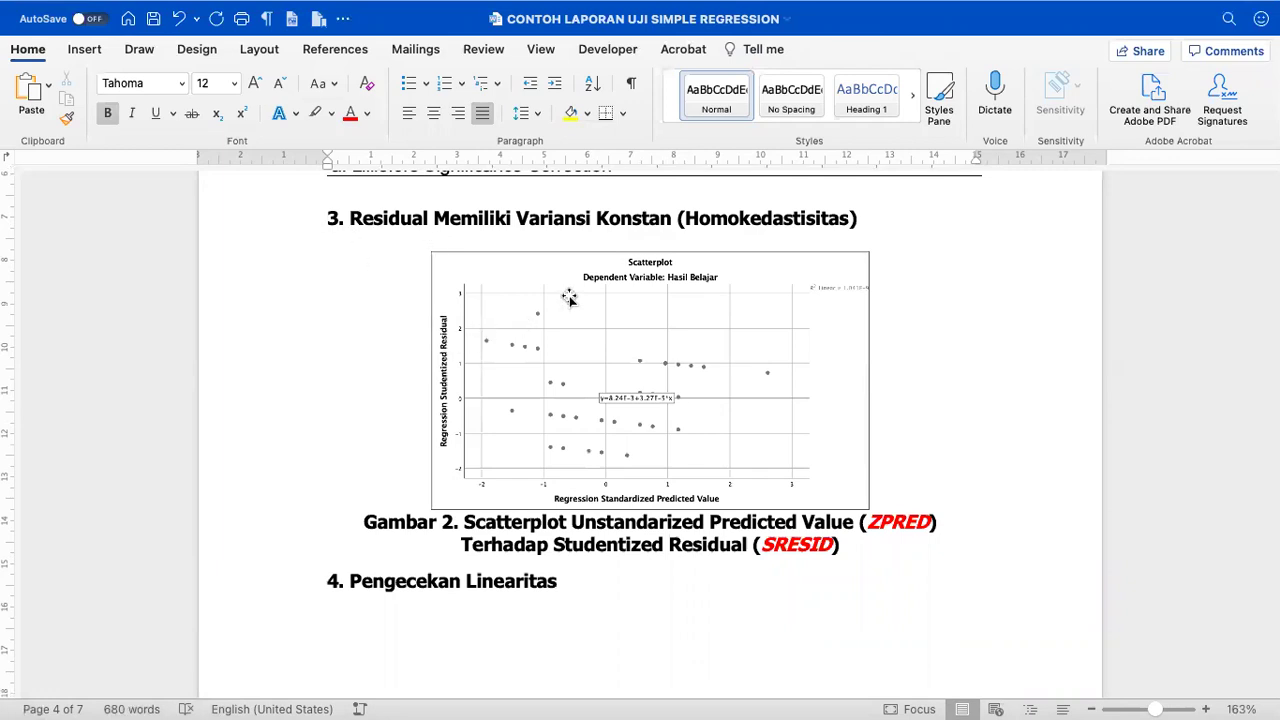
key(super+b)
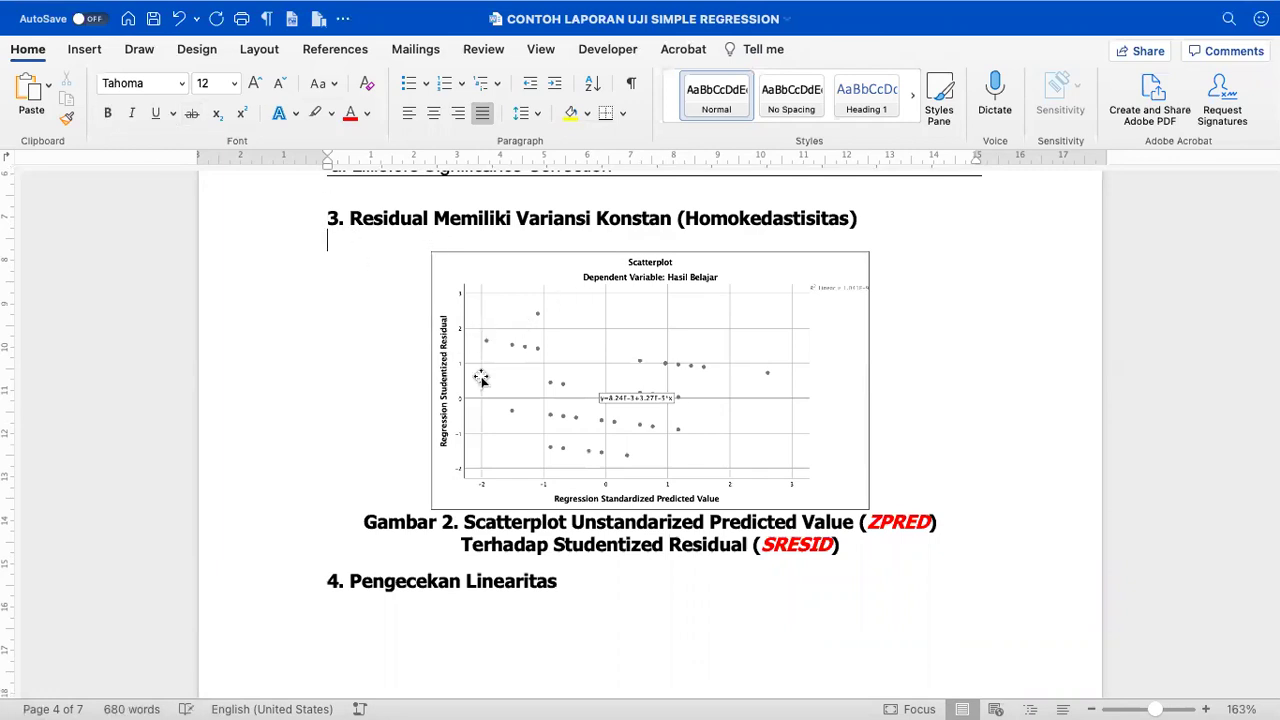
text(Berdasa)
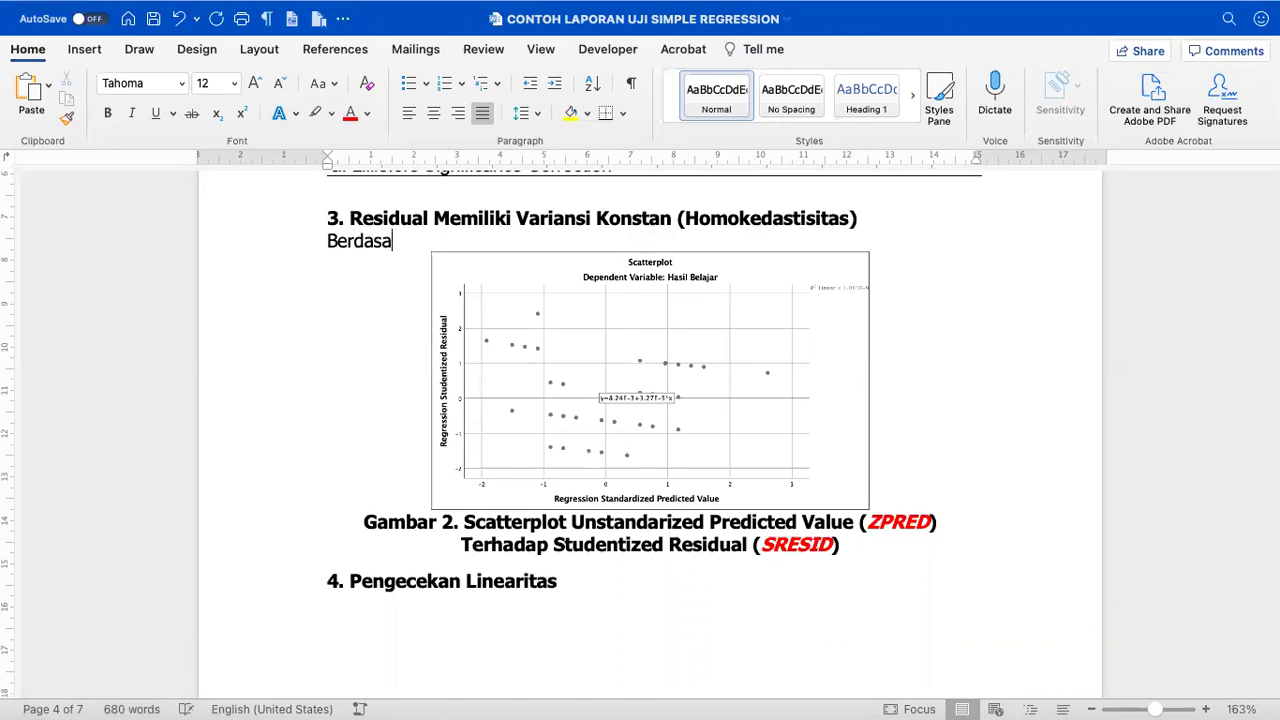
text(rkan hasil pen)
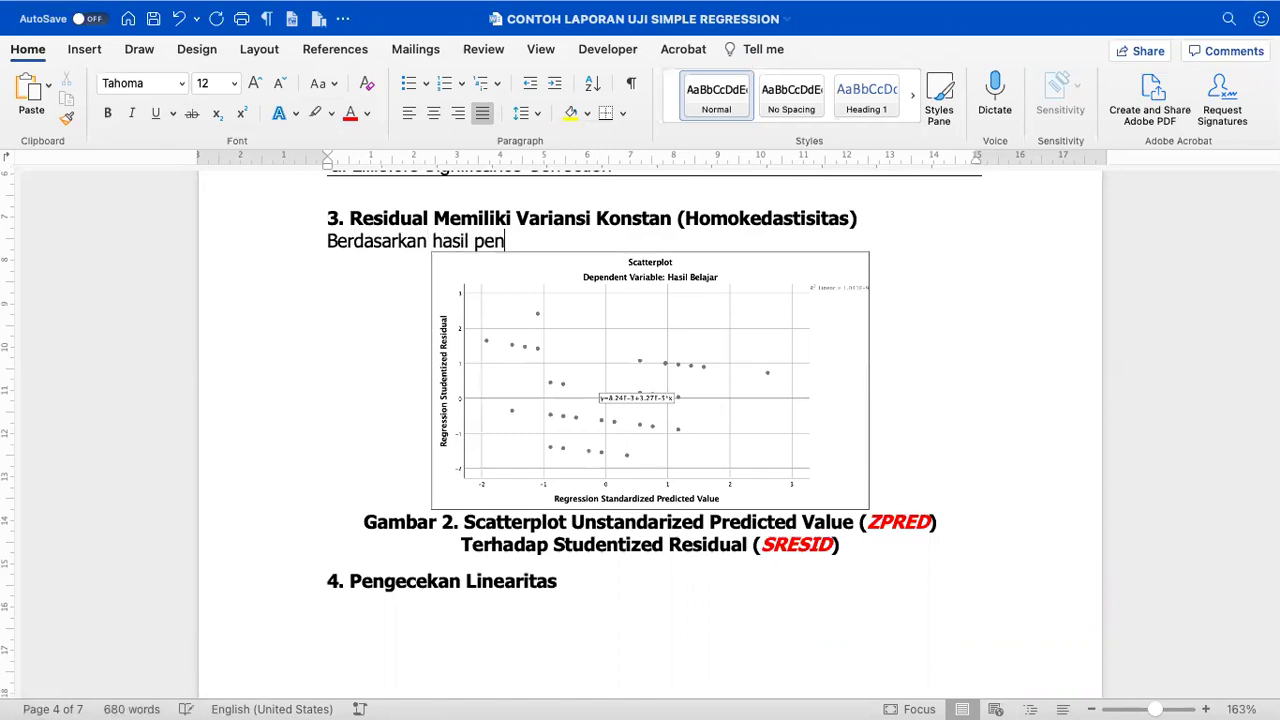
text(gecekan terhadap grafi)
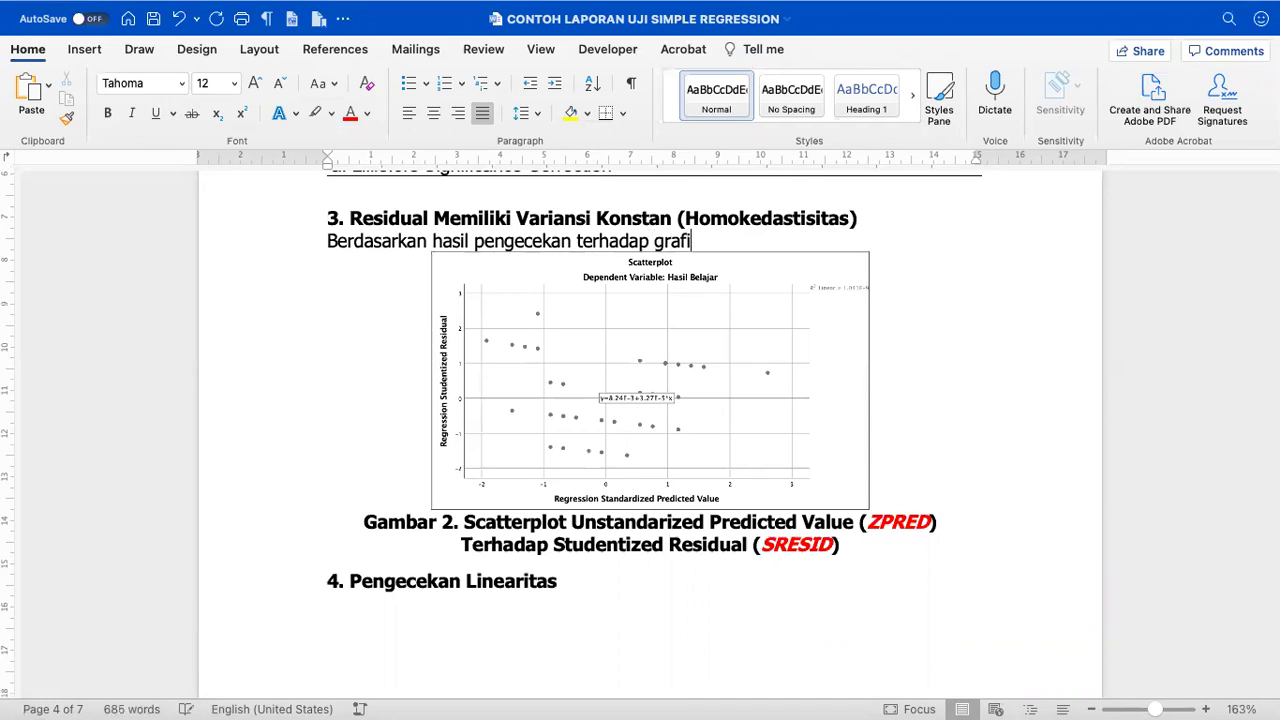
text(k s=Scatter)
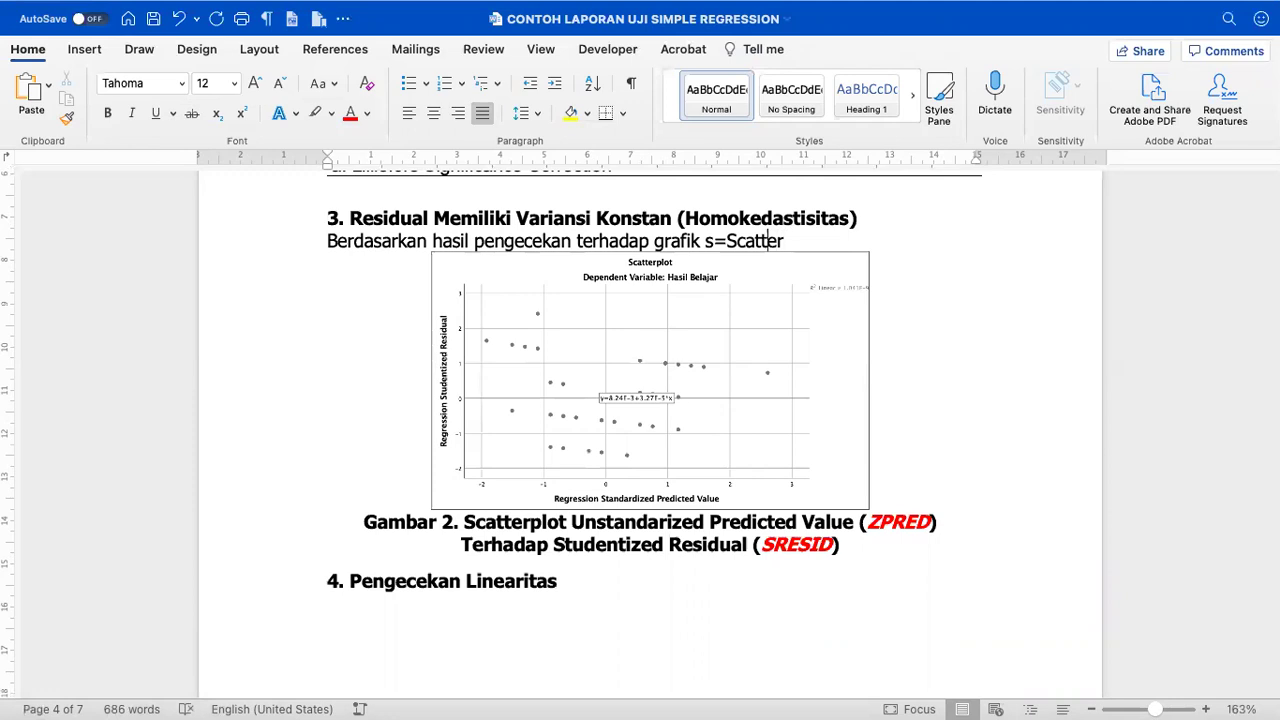
key(BackSpace)
key(BackSpace)
key(End)
text(plot (Gamabr)
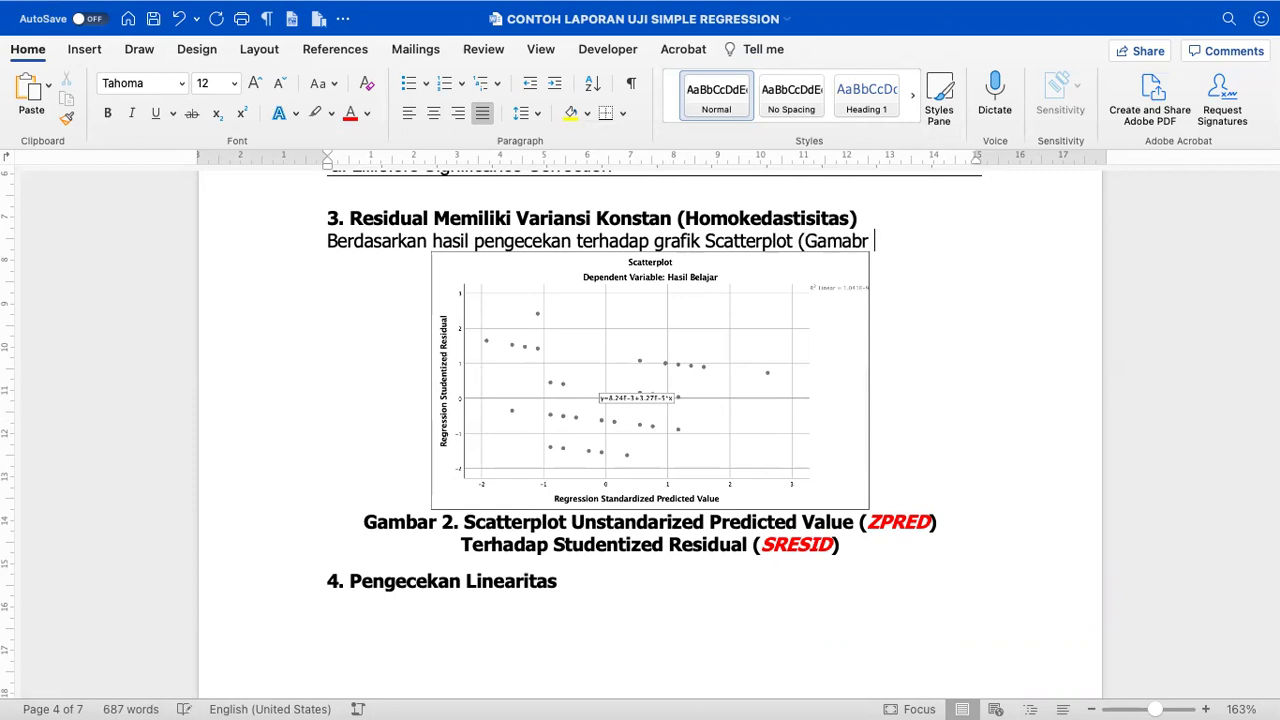
key(BackSpace)
key(BackSpace)
key(BackSpace)
text(bar)
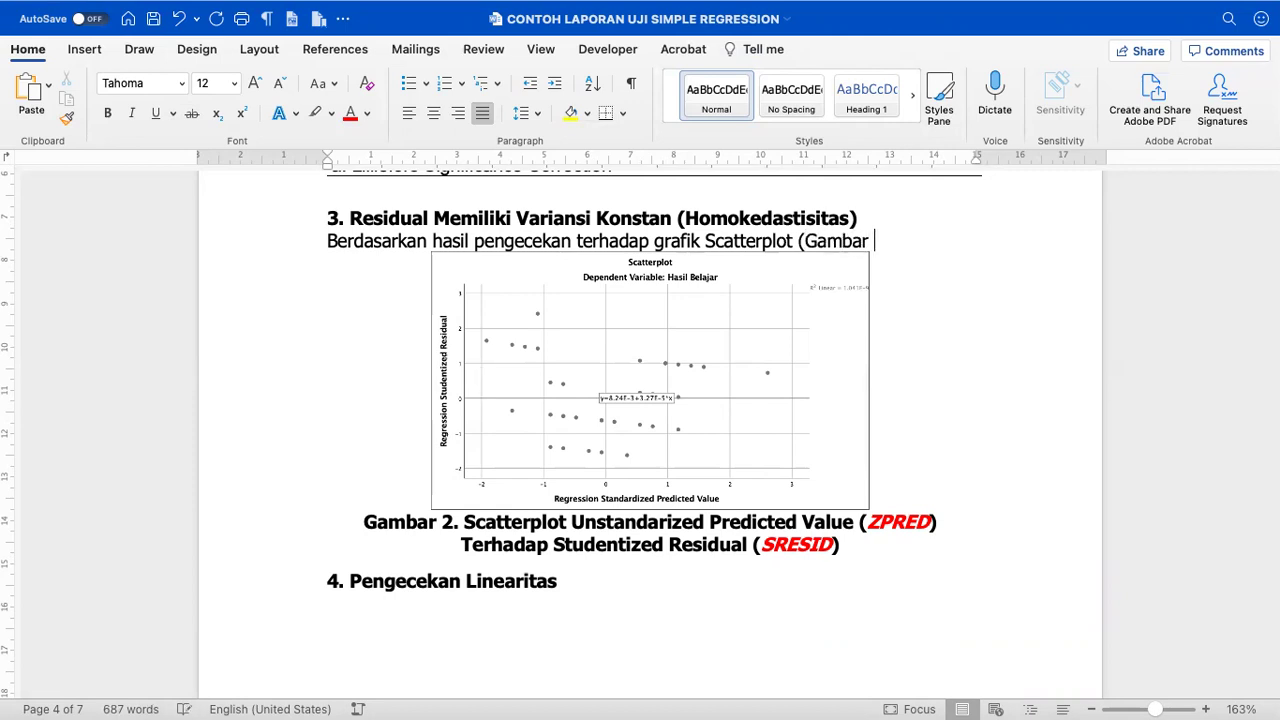